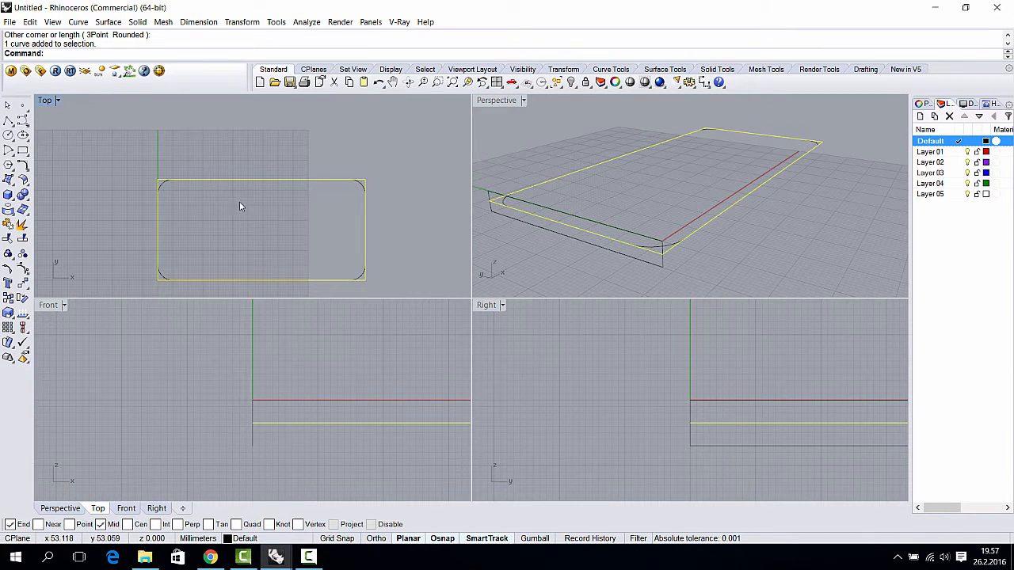
- Orbit the Perspective view, browse the Dimension menu, and bring up the Dimension toolbar flyout
right_click_drag(607, 203, 650, 198)
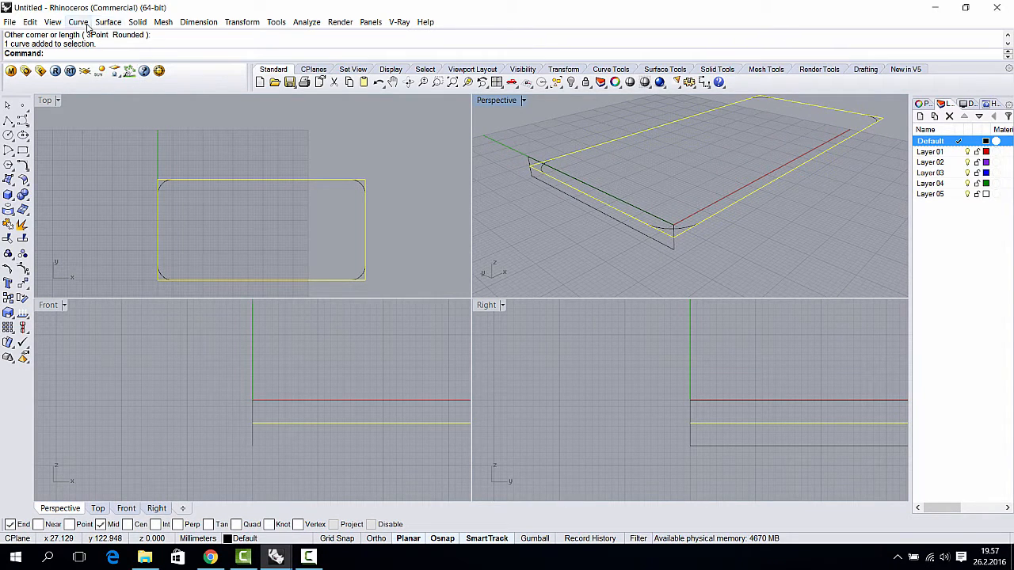
left_click(207, 23)
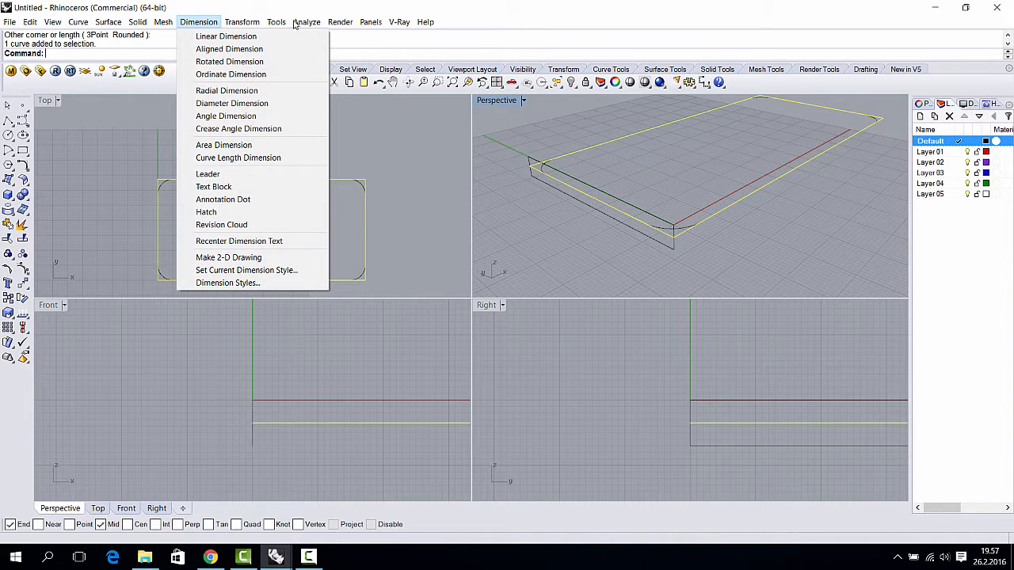
mouse_move(304, 24)
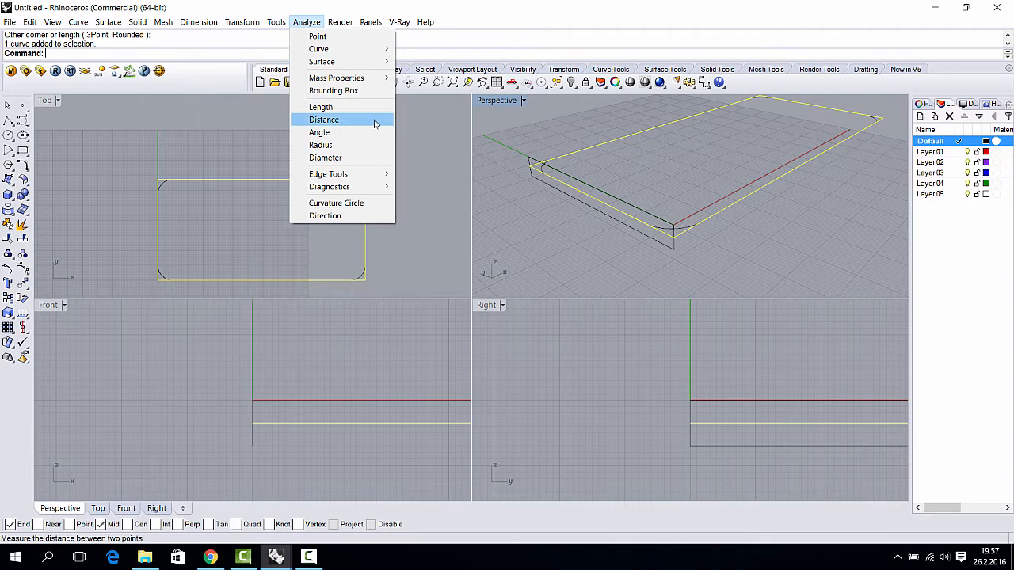
left_click(353, 3)
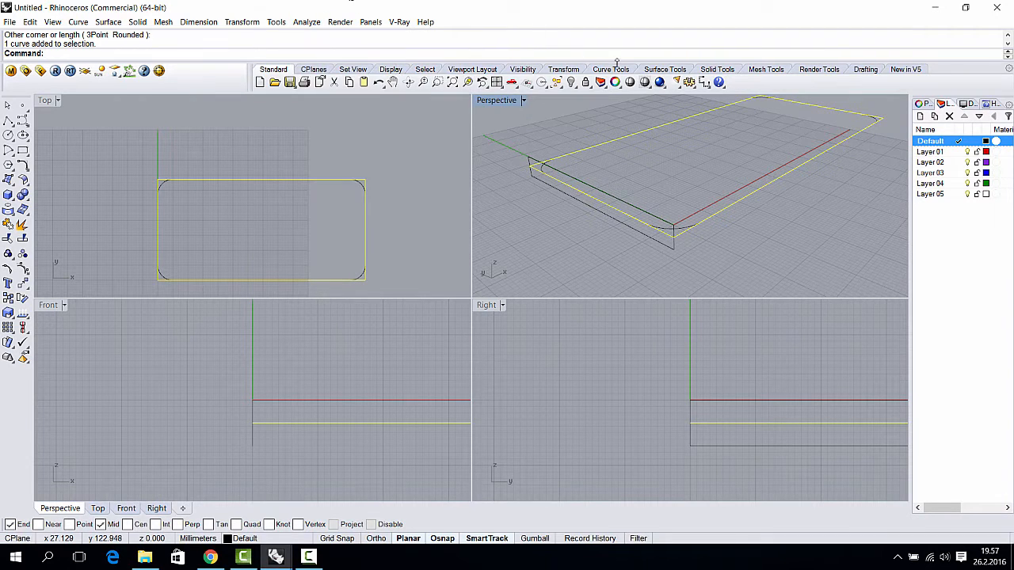
left_click(702, 87)
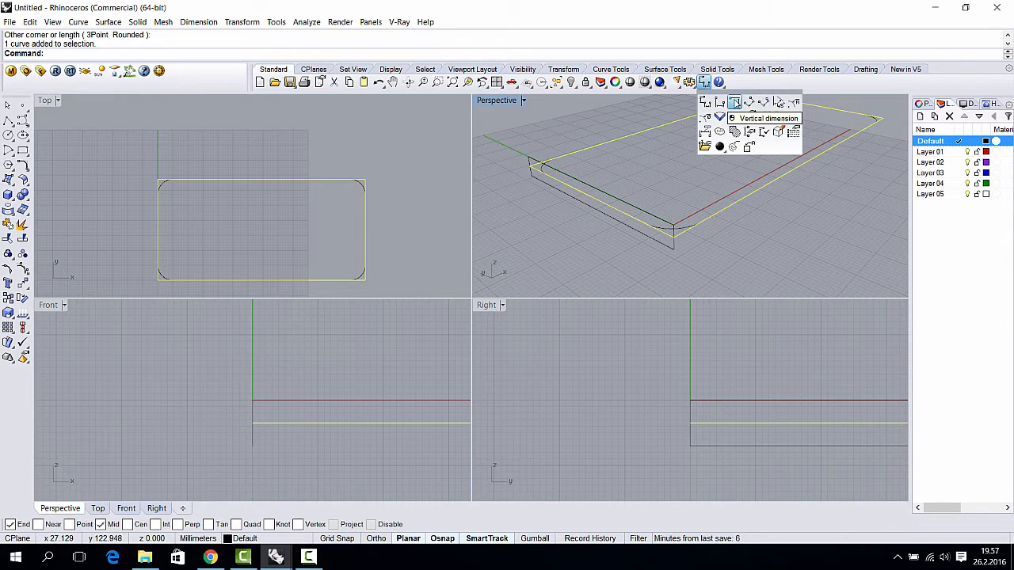
- Add a 138.00 linear dimension across the rounded rectangle's top edge
left_click(704, 103)
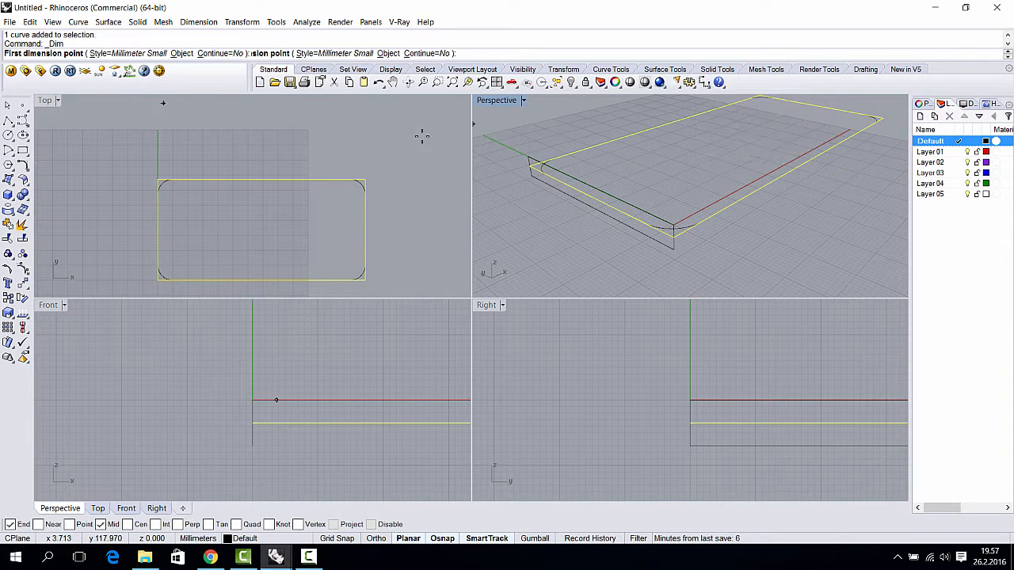
left_click(364, 179)
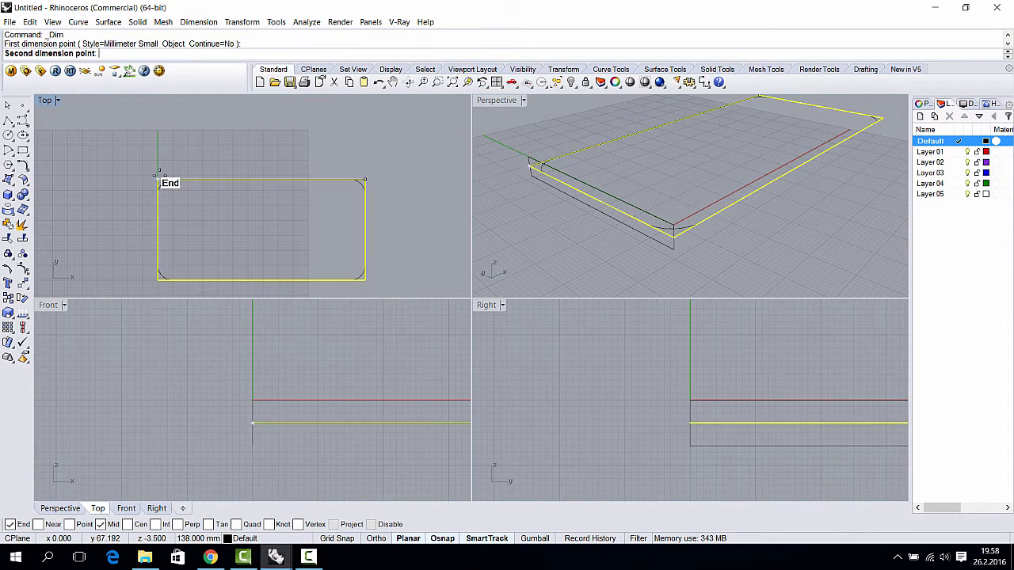
left_click(160, 179)
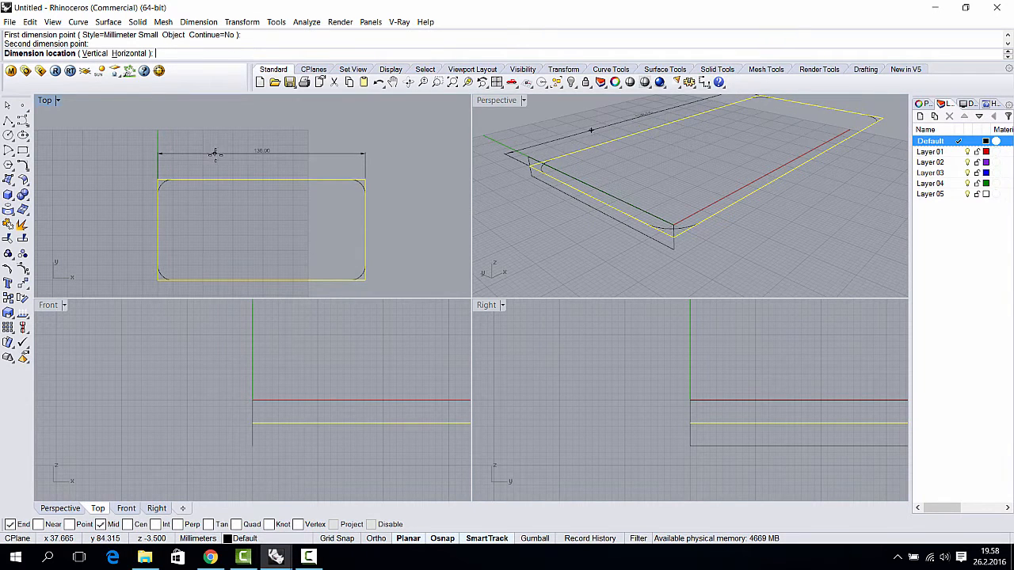
left_click(245, 159)
scroll(273, 167, "up", 5)
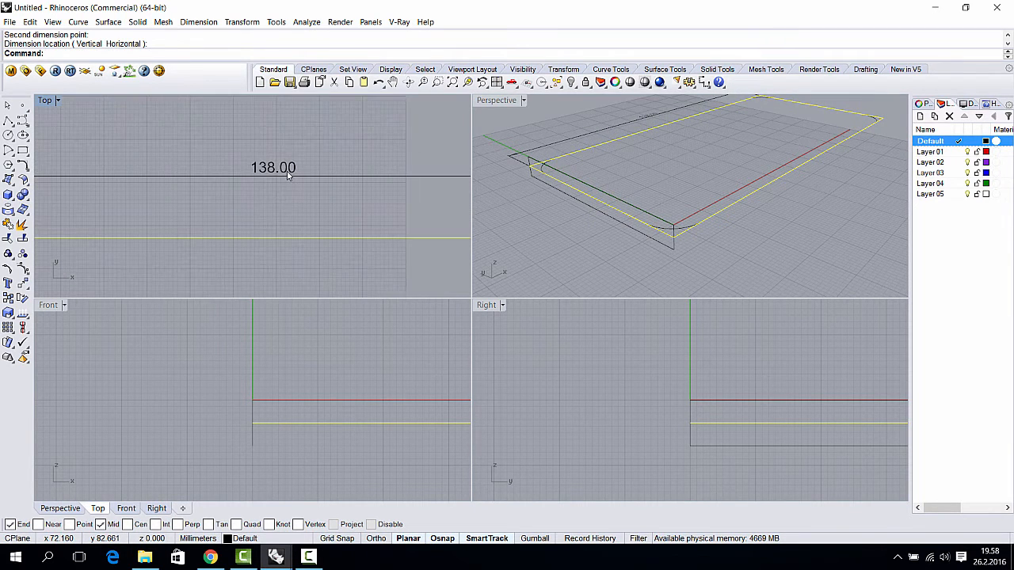
scroll(293, 171, "down", 5)
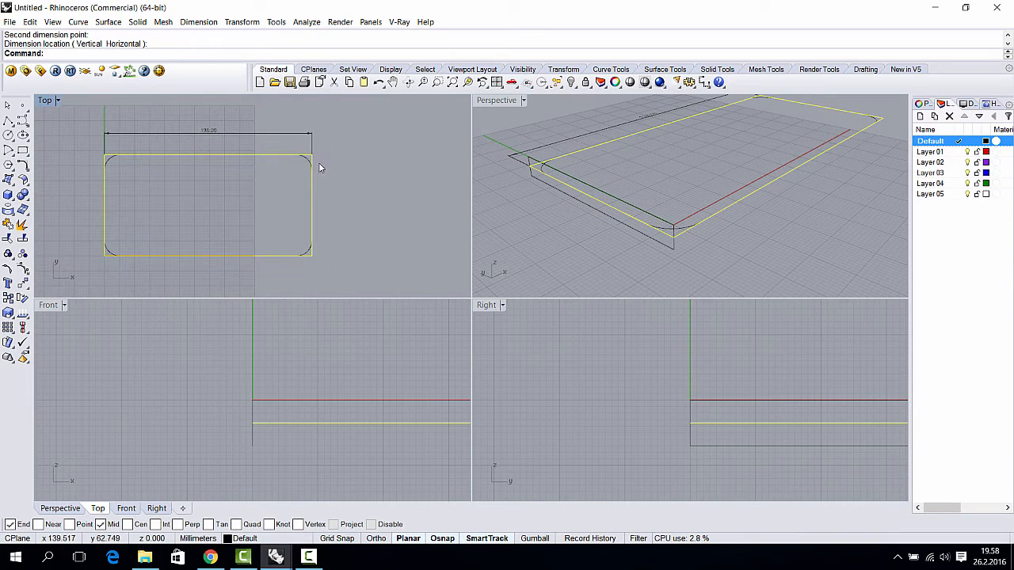
- Add a 67.19 linear dimension down the right side and recentre the Top view
key("Return")
left_click(311, 155)
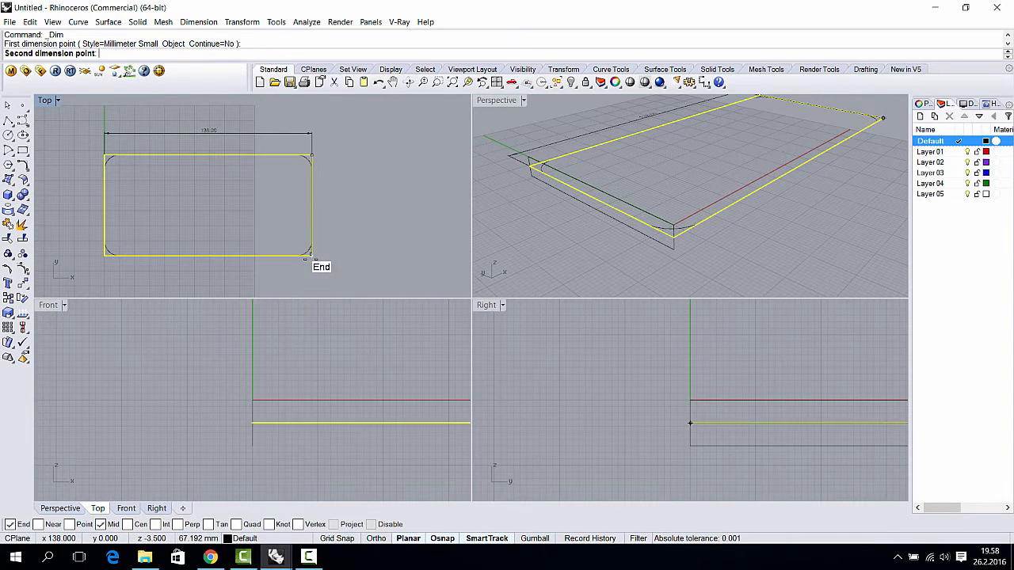
left_click(311, 255)
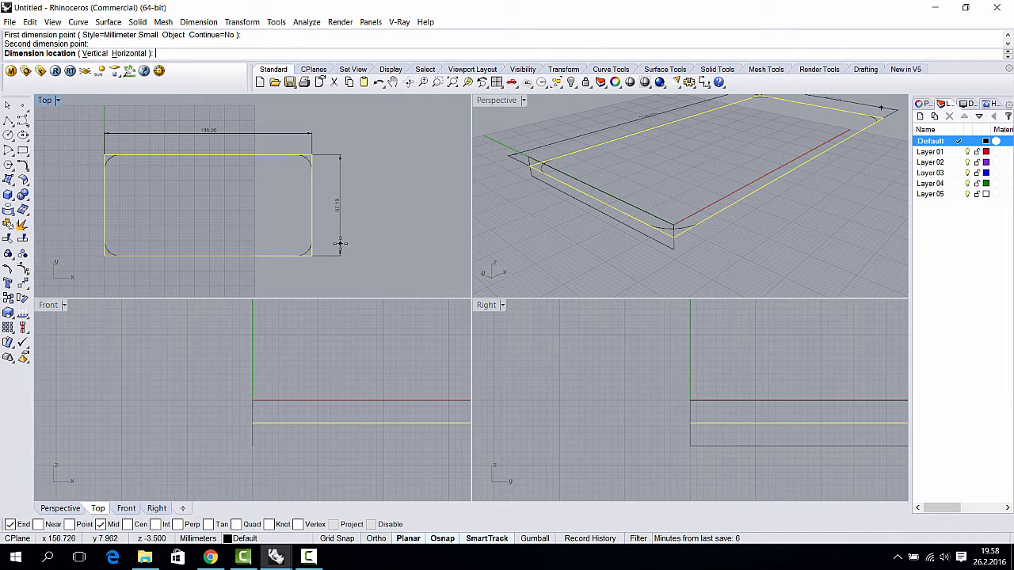
left_click(334, 238)
right_click_drag(342, 226, 355, 225)
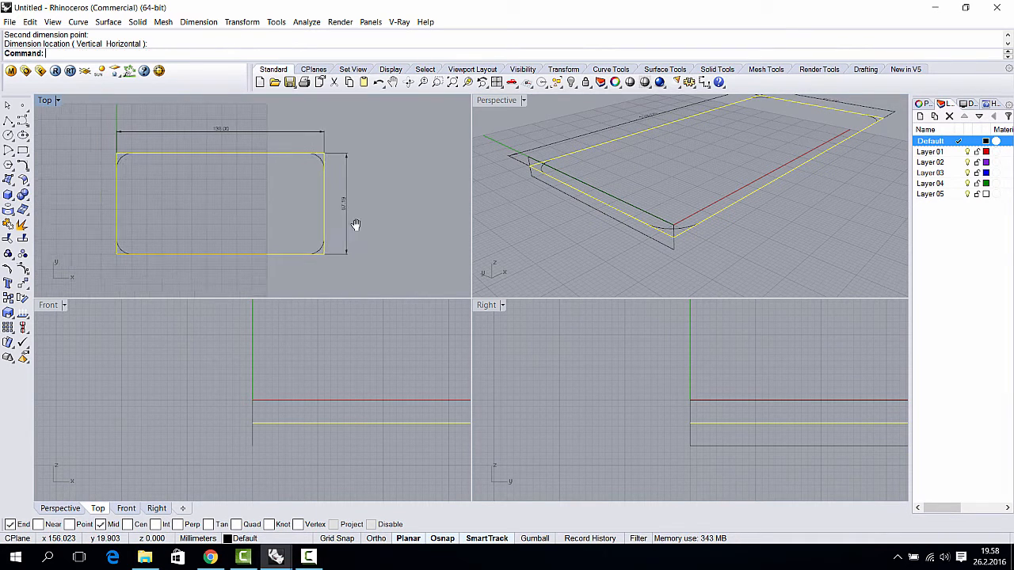
scroll(356, 225, "up", 8)
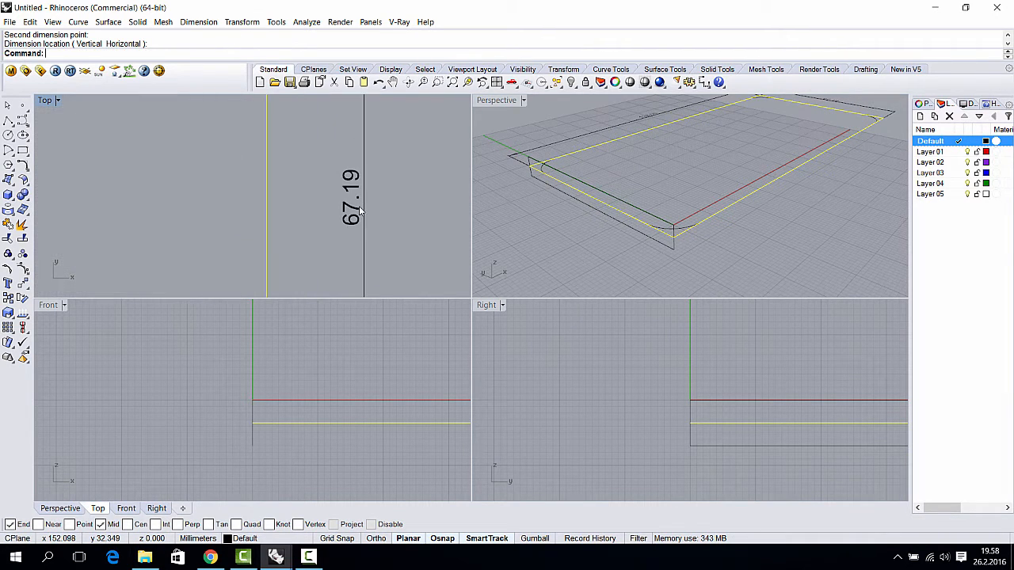
scroll(361, 211, "down", 4)
scroll(362, 212, "up", 4)
scroll(362, 212, "down", 2)
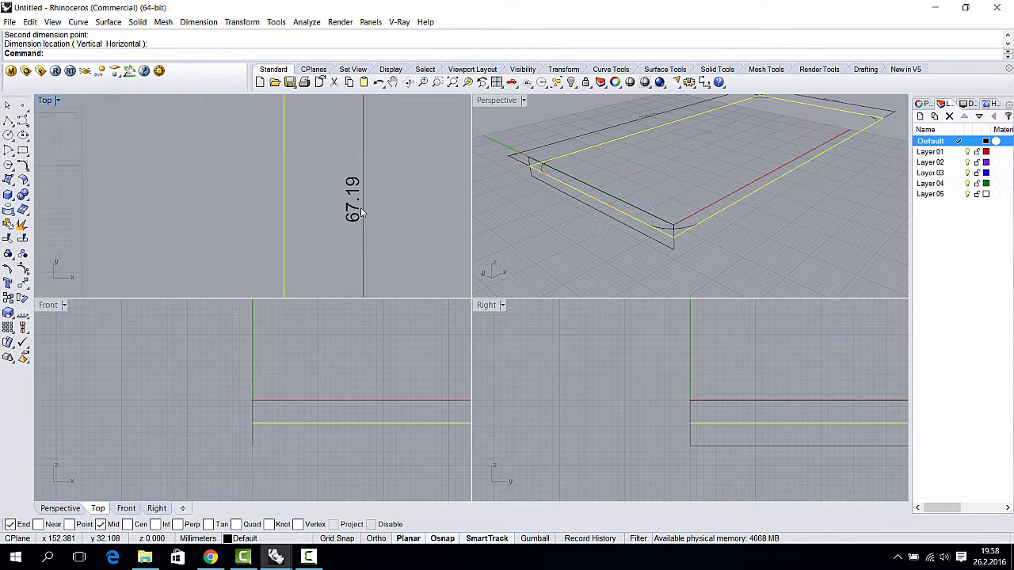
scroll(360, 207, "down", 6)
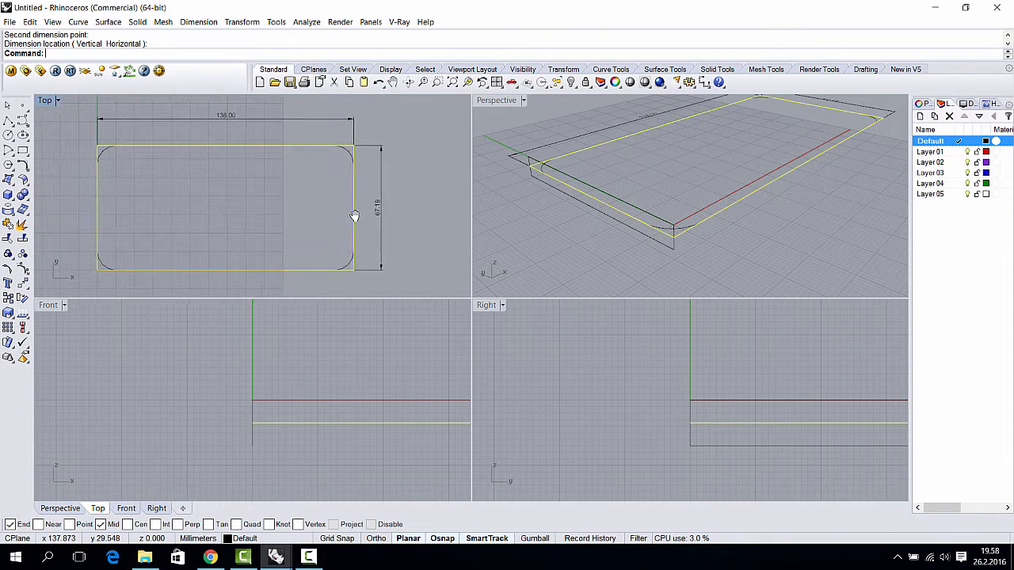
right_click_drag(354, 216, 323, 197)
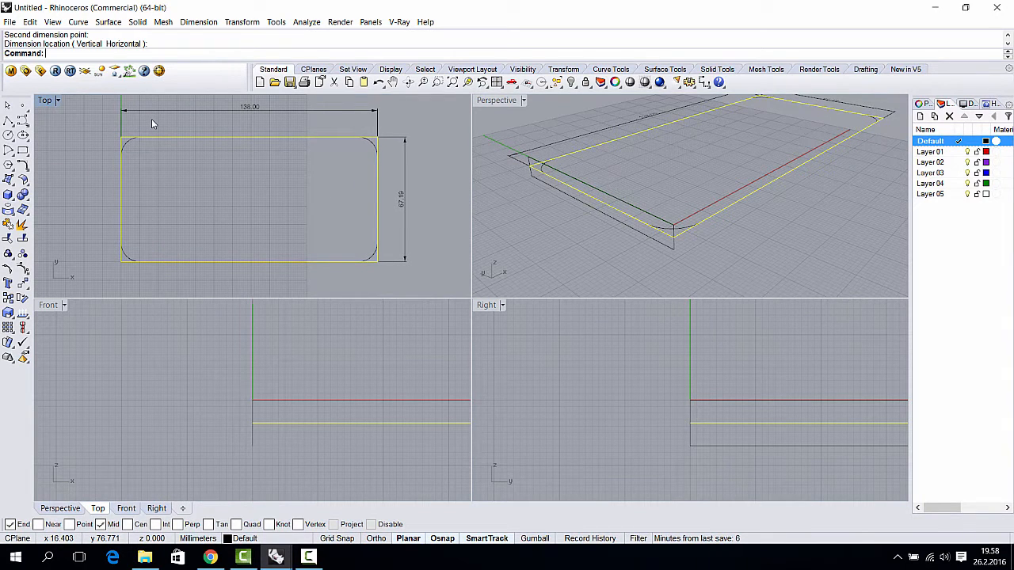
- Run BackgroundBitmap and load the bg_iphone-01 image
type("Back")
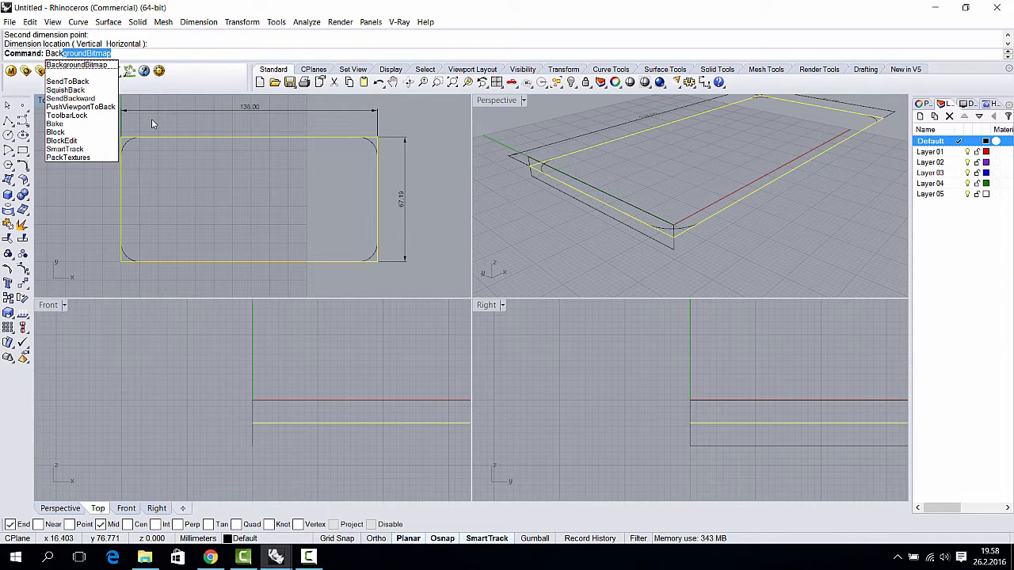
key("Return")
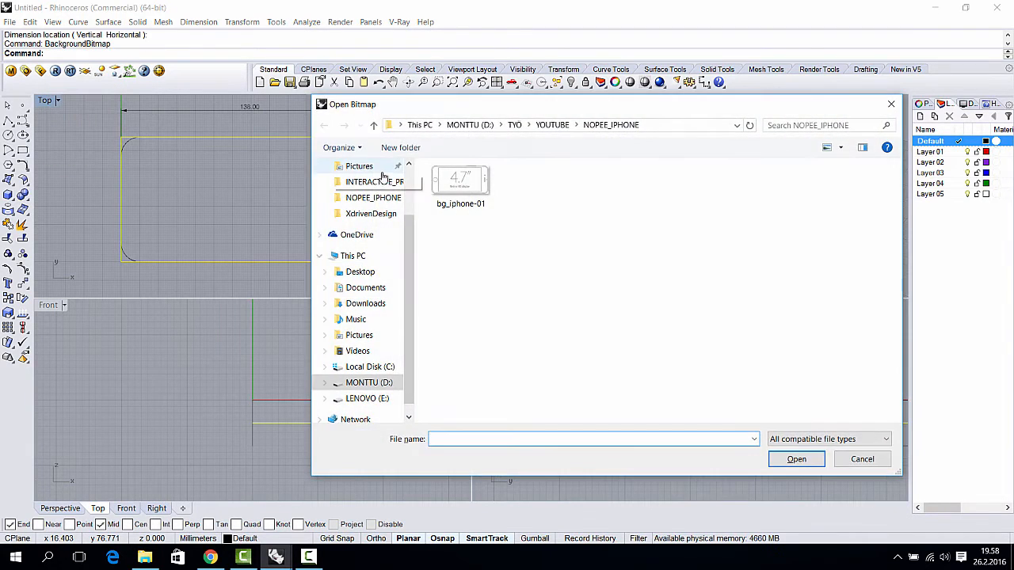
left_click(472, 184)
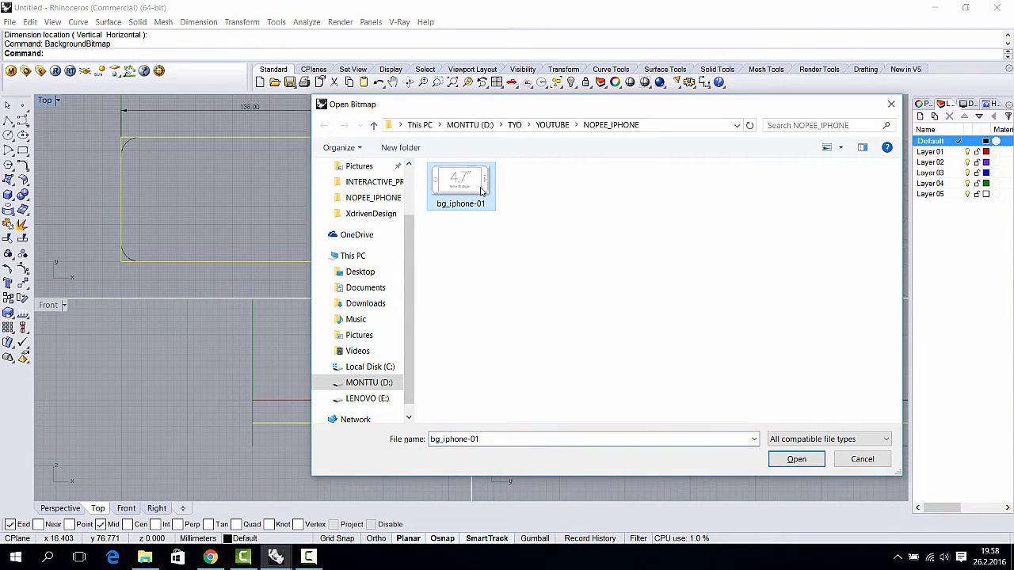
left_click(798, 462)
scroll(131, 262, "up", 3)
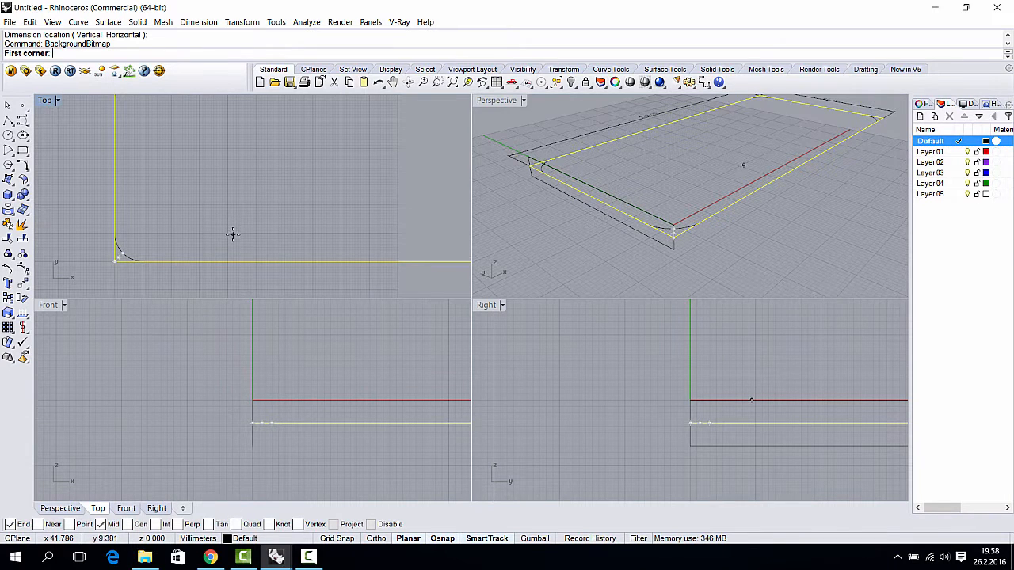
- Stretch the bg_iphone-01 bitmap from origin 0 to the rectangle's top-right corner
type("0")
key("Return")
scroll(237, 234, "down", 4)
scroll(309, 205, "up", 3)
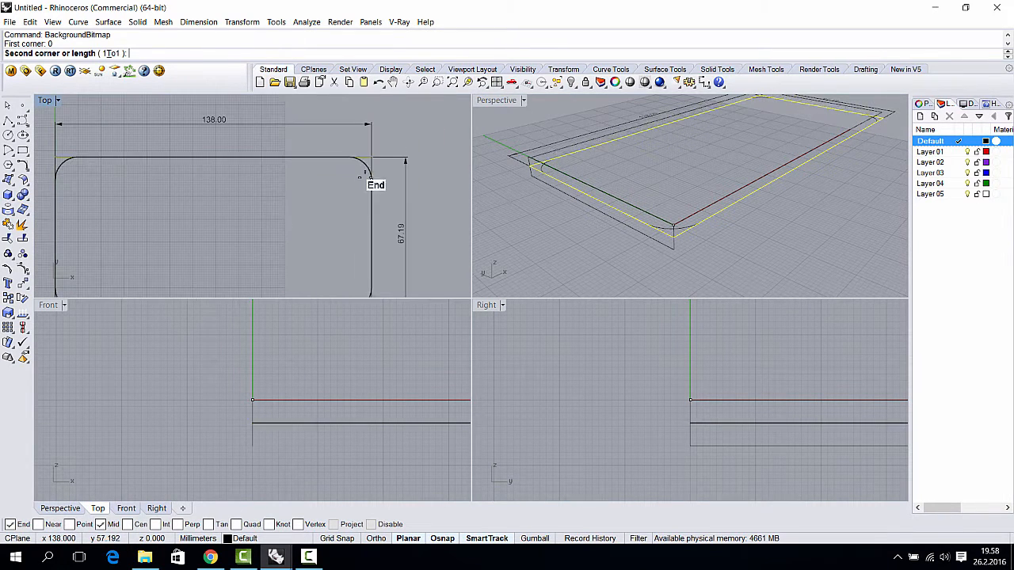
scroll(371, 156, "up", 5)
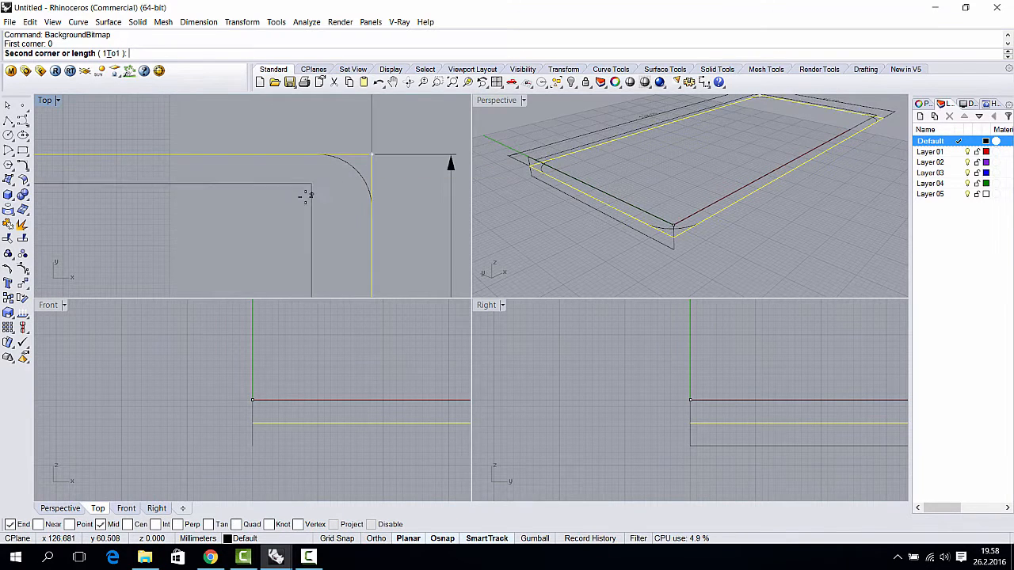
left_click(371, 155)
scroll(354, 194, "down", 4)
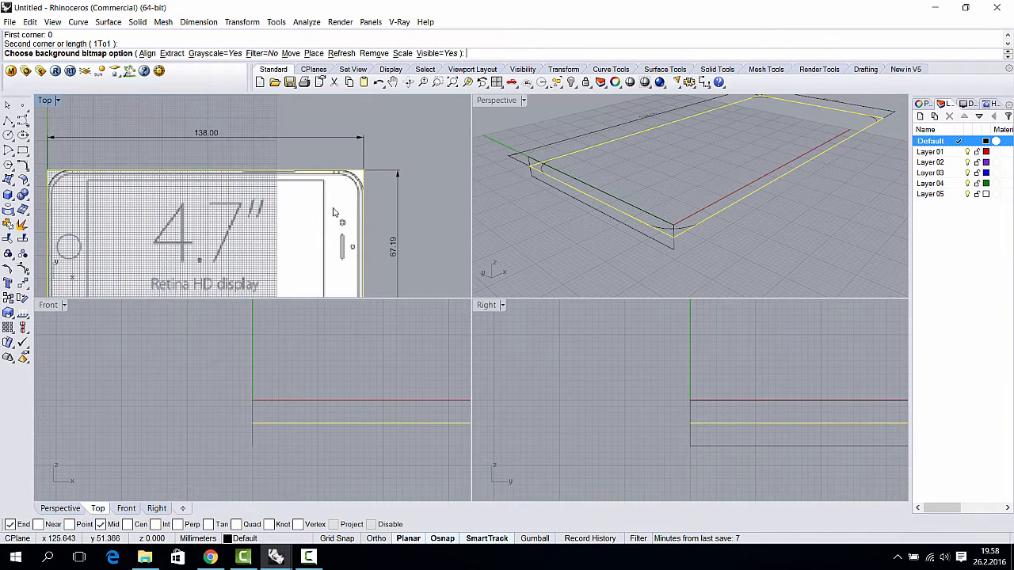
right_click_drag(334, 208, 371, 191)
scroll(369, 178, "up", 5)
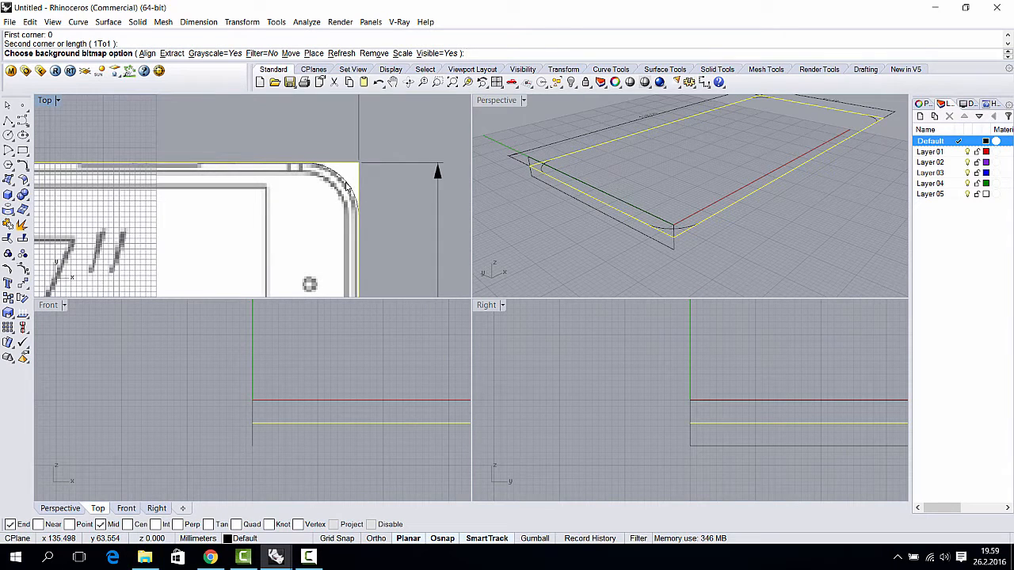
key("Return")
- Delete the rounded frame curve
left_click(348, 185)
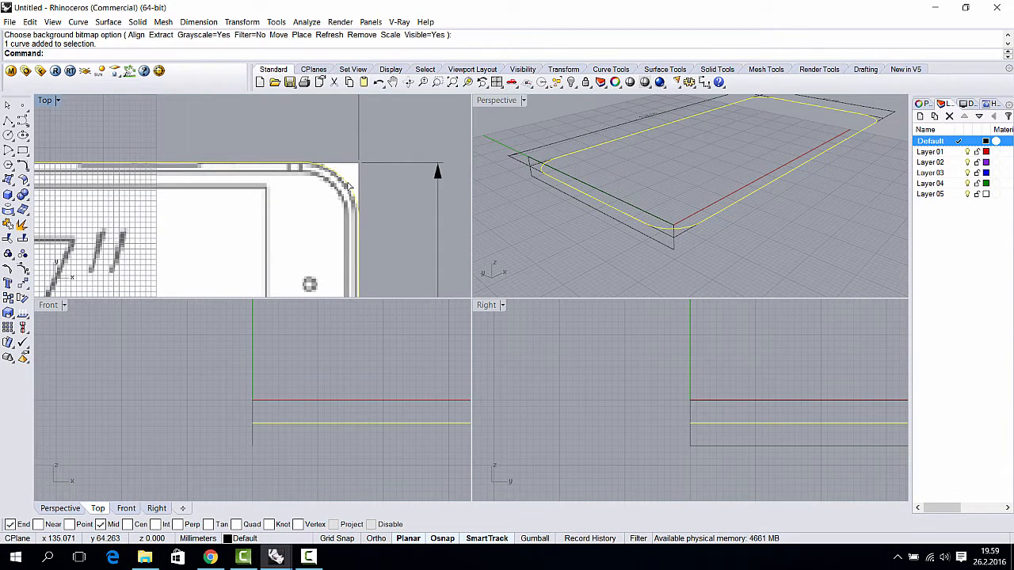
key("Delete")
scroll(353, 188, "down", 3)
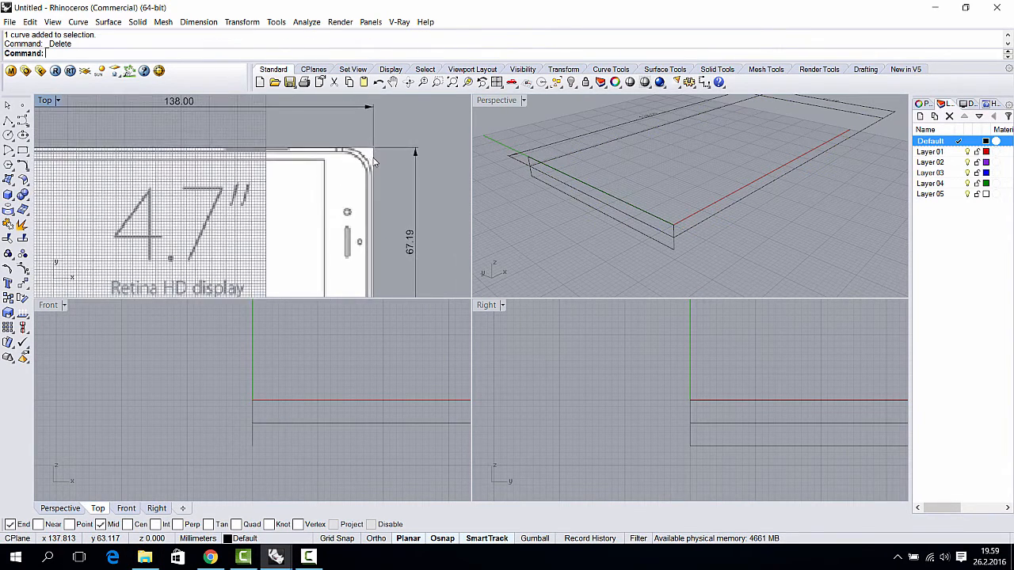
scroll(377, 160, "up", 4)
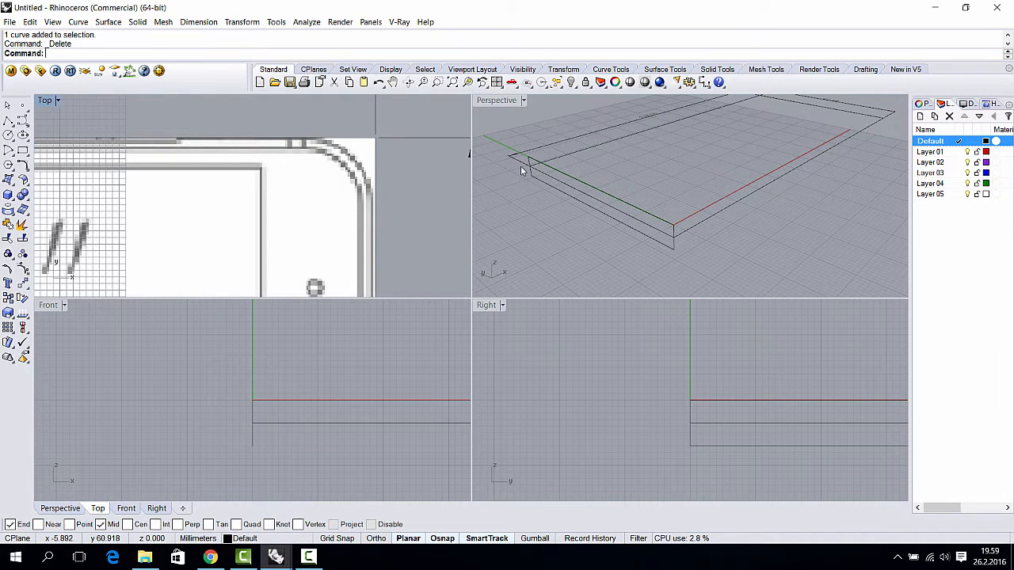
- Select the box's closed curve, orbit the 3D view lower, and open the Curve menu
right_click_drag(520, 166, 586, 162)
left_click(582, 169)
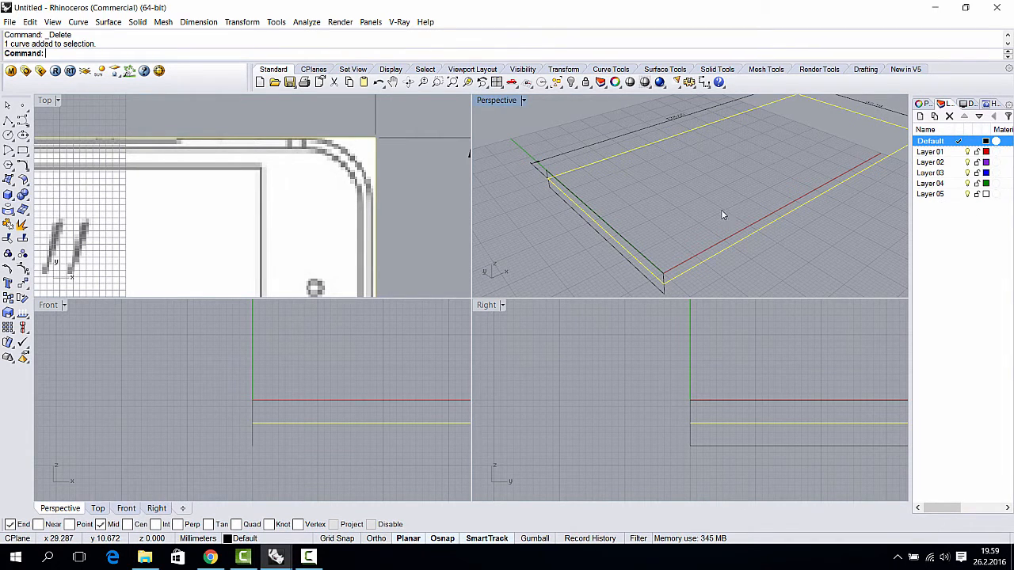
scroll(423, 207, "down", 5)
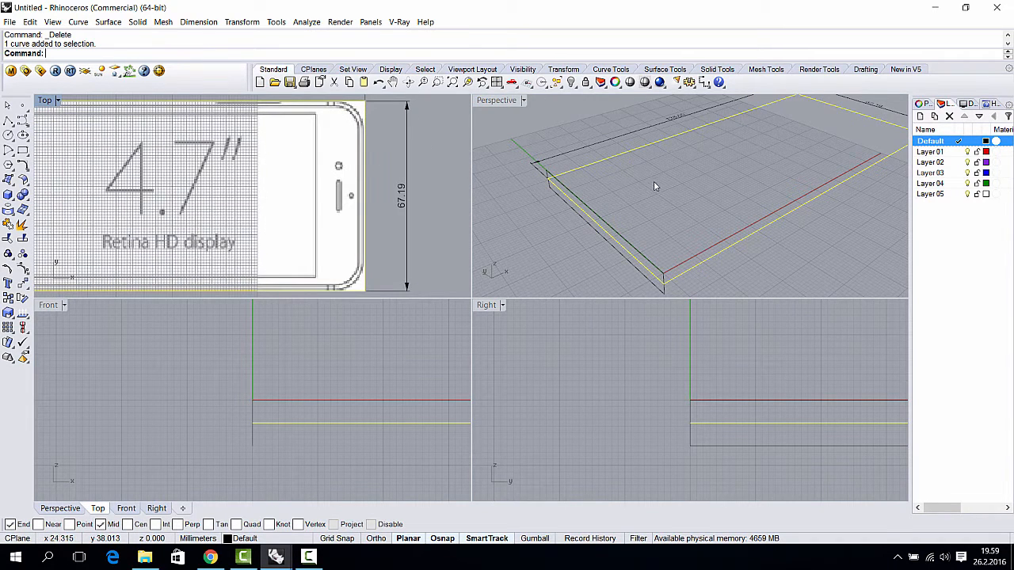
right_click_drag(653, 181, 632, 169)
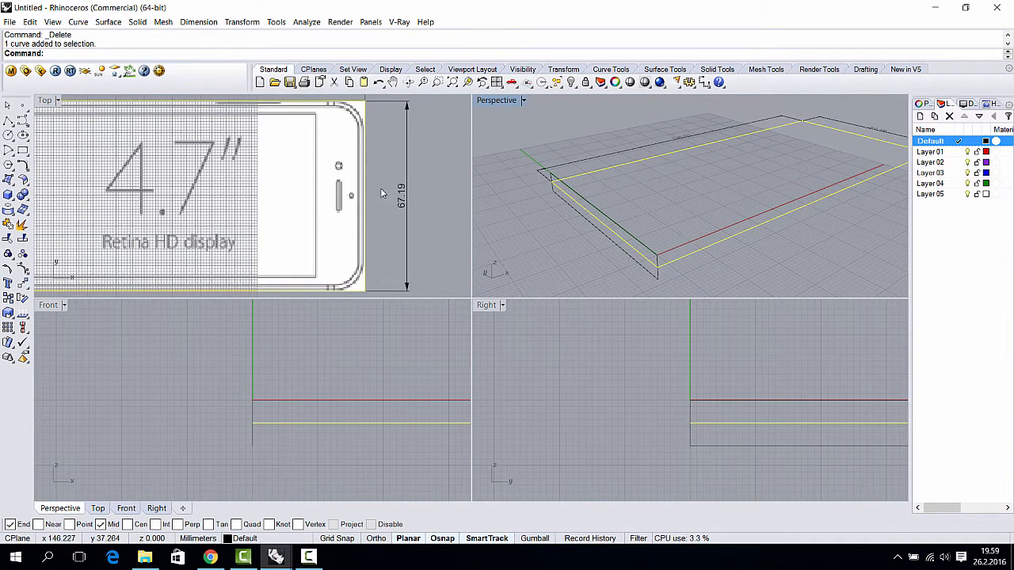
right_click_drag(600, 185, 606, 190)
scroll(375, 138, "up", 6)
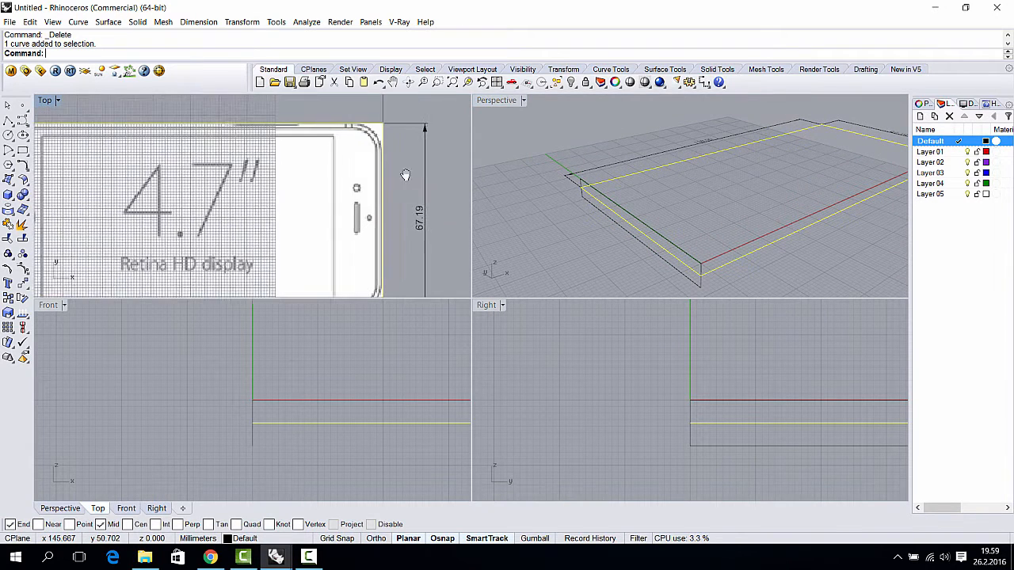
scroll(375, 138, "up", 1)
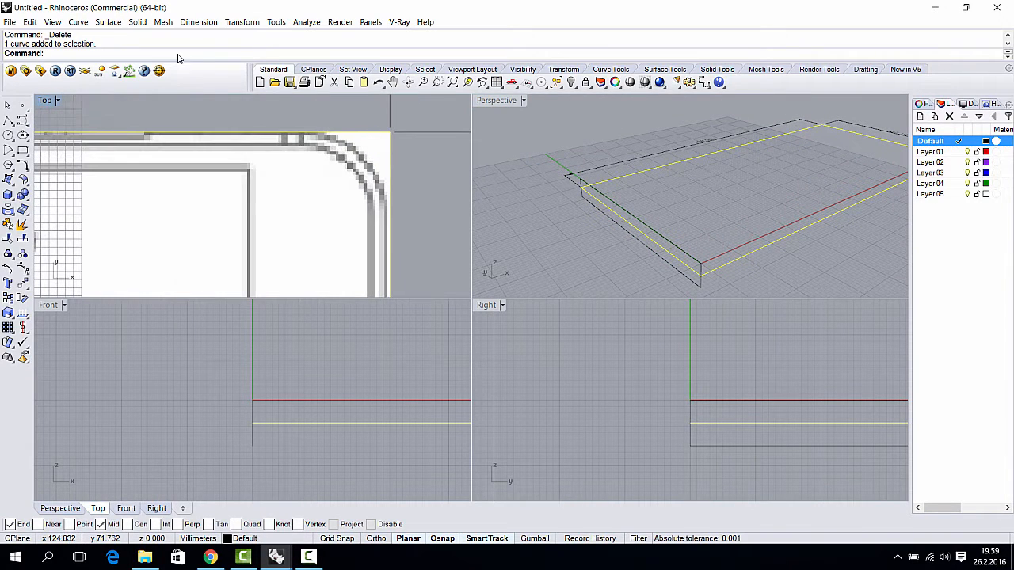
left_click(78, 21)
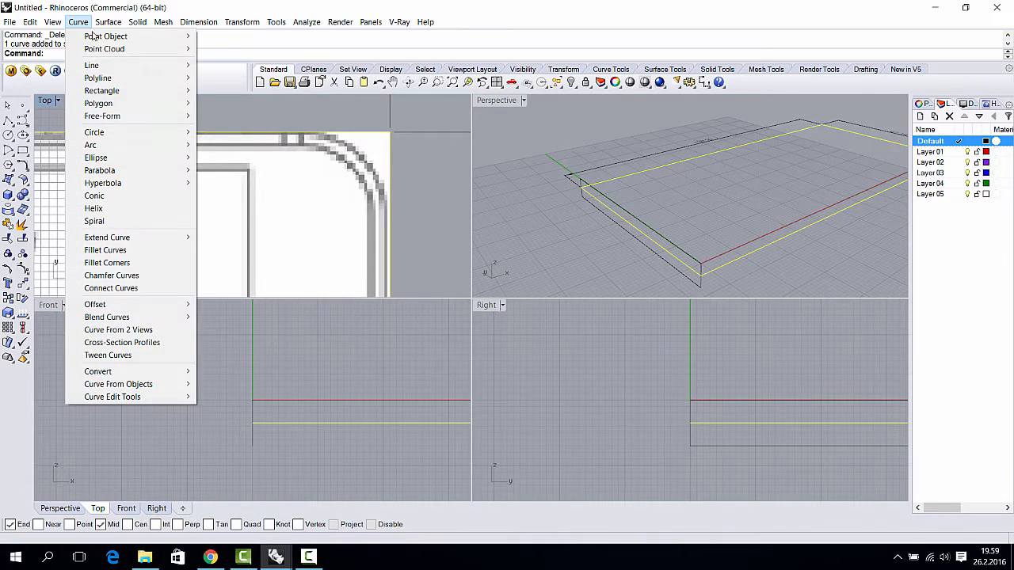
- Fillet all corners of the outline with the default 10 mm radius
left_click(149, 264)
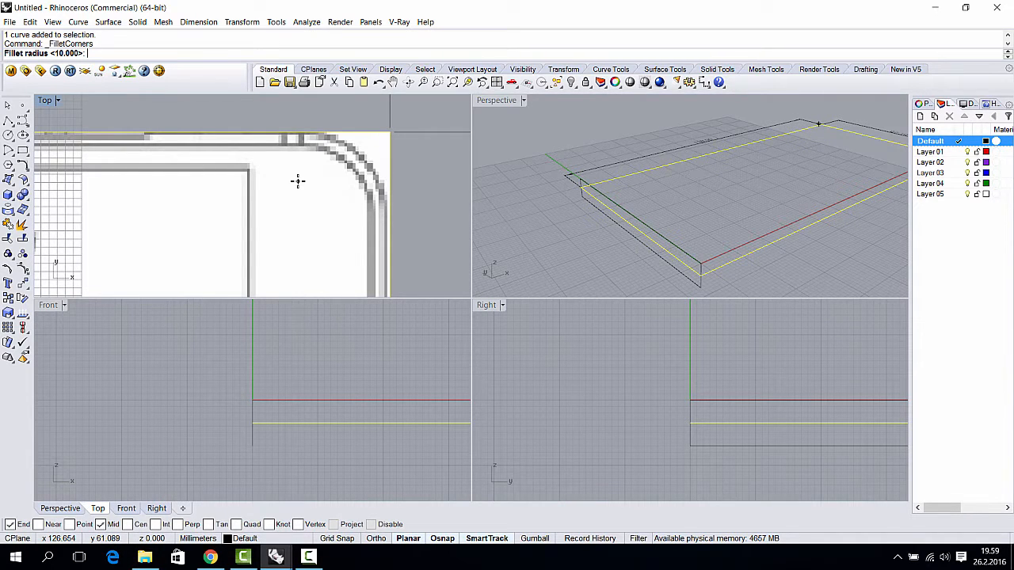
key("Return")
scroll(349, 140, "up", 5)
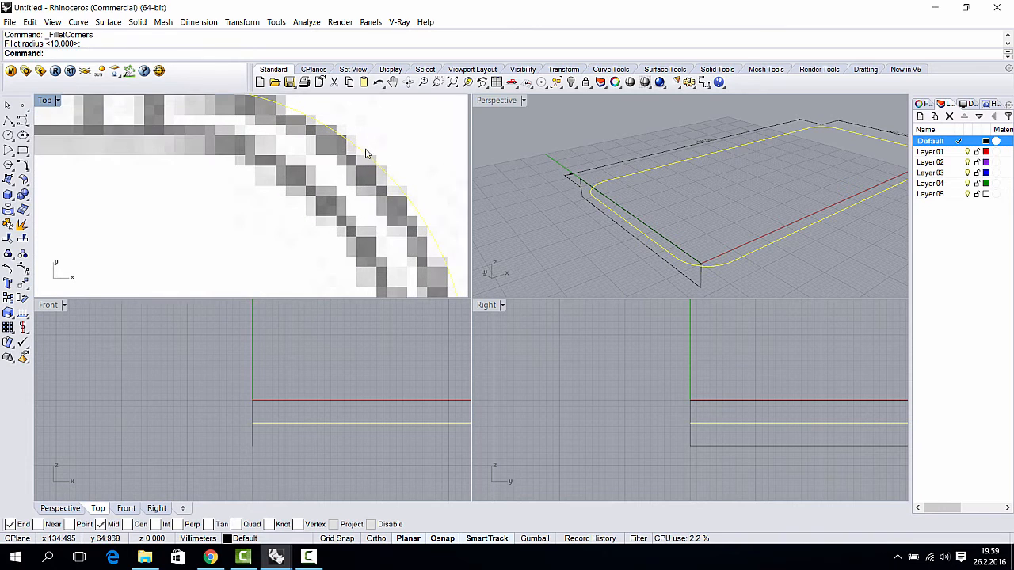
scroll(351, 141, "up", 1)
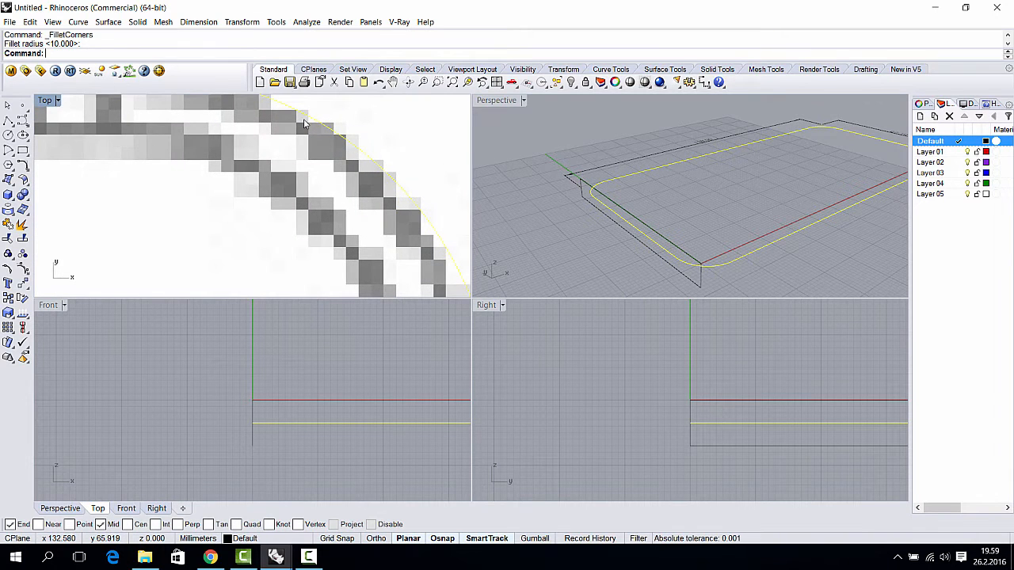
scroll(303, 119, "down", 8)
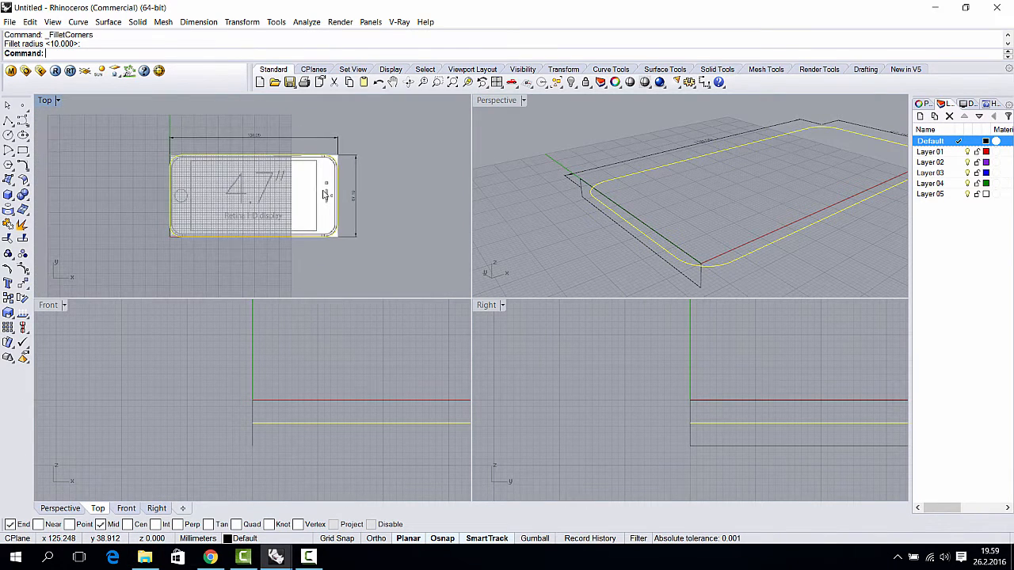
scroll(320, 235, "up", 8)
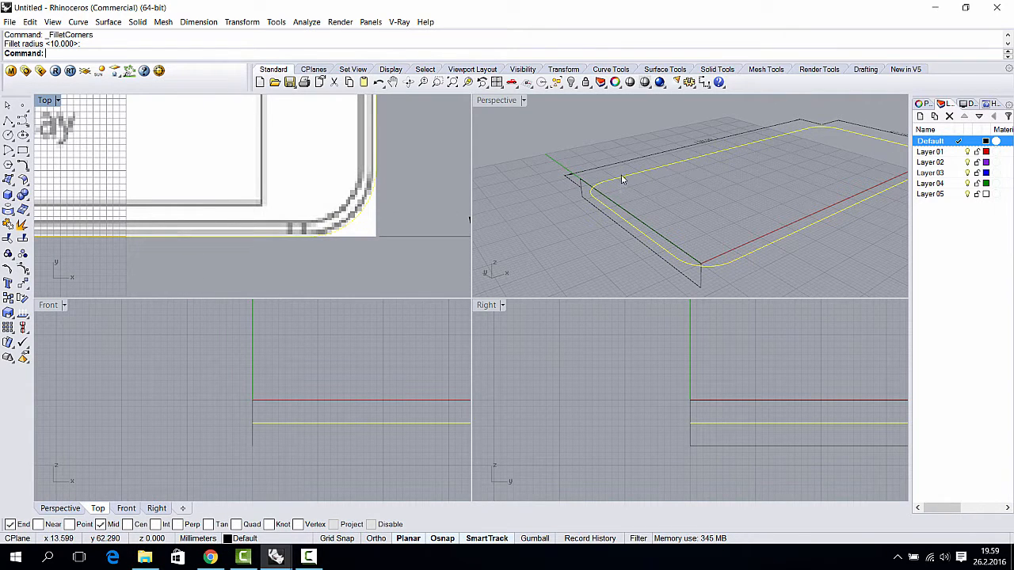
- Orbit the 3D view to inspect the rounded outline, then select it
right_click_drag(621, 174, 719, 235)
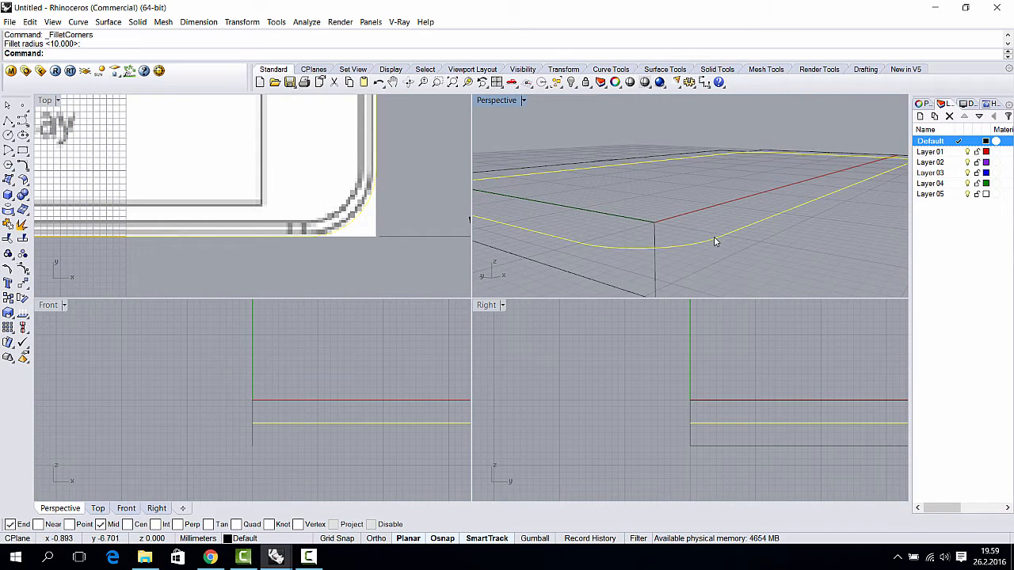
scroll(390, 225, "down", 8)
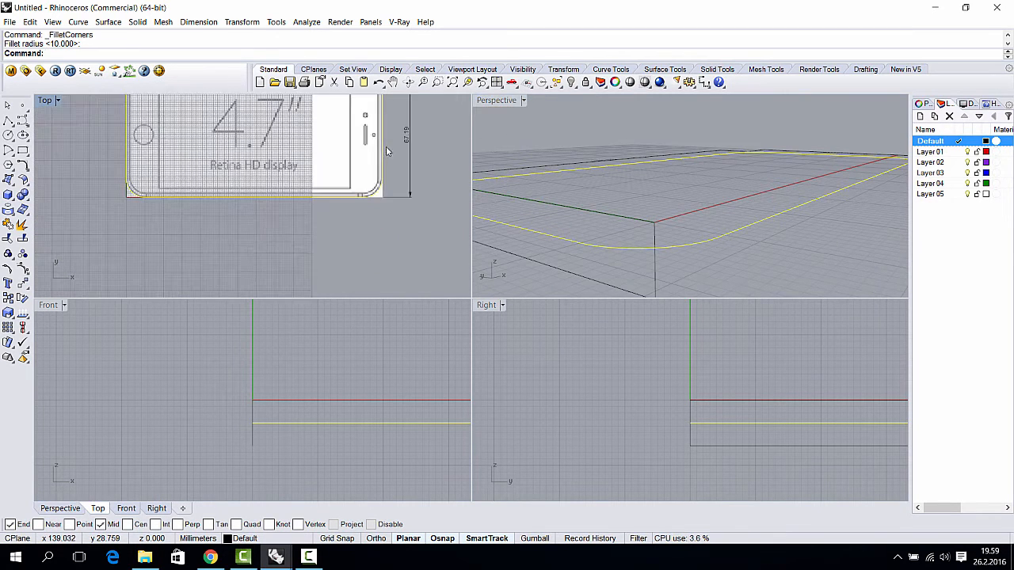
scroll(389, 225, "up", 4)
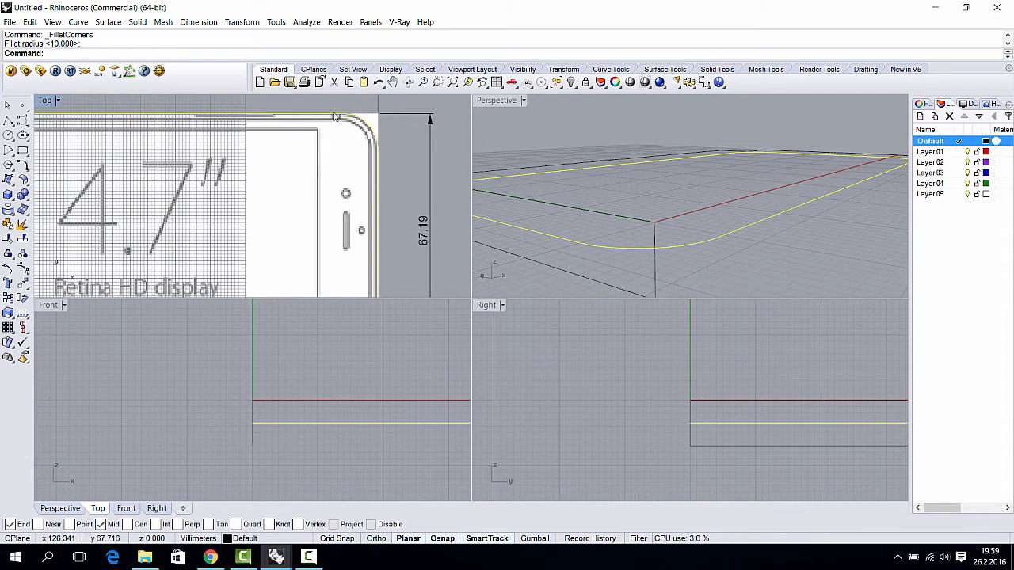
scroll(370, 149, "down", 3)
scroll(302, 229, "up", 5)
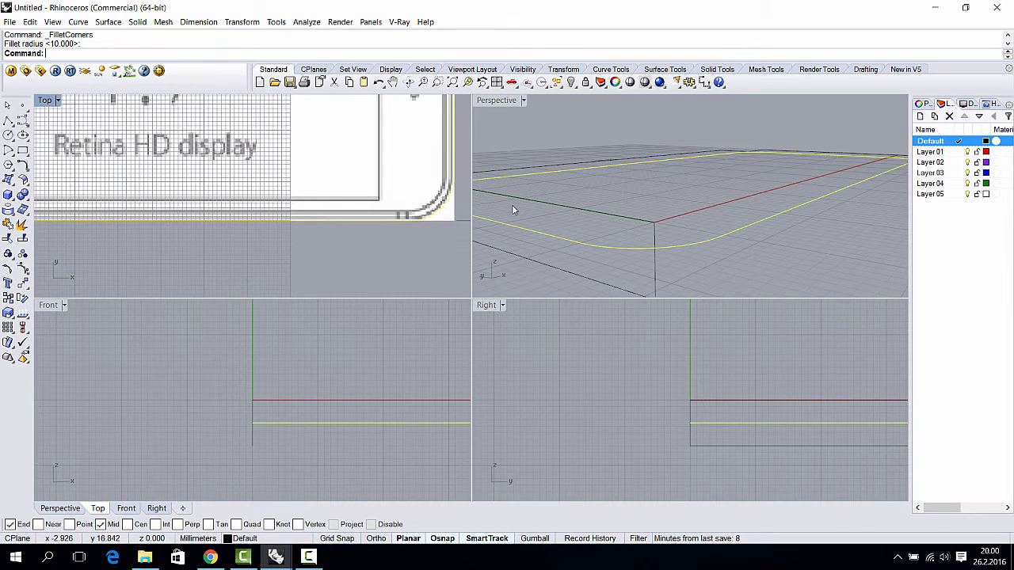
right_click_drag(702, 222, 797, 208)
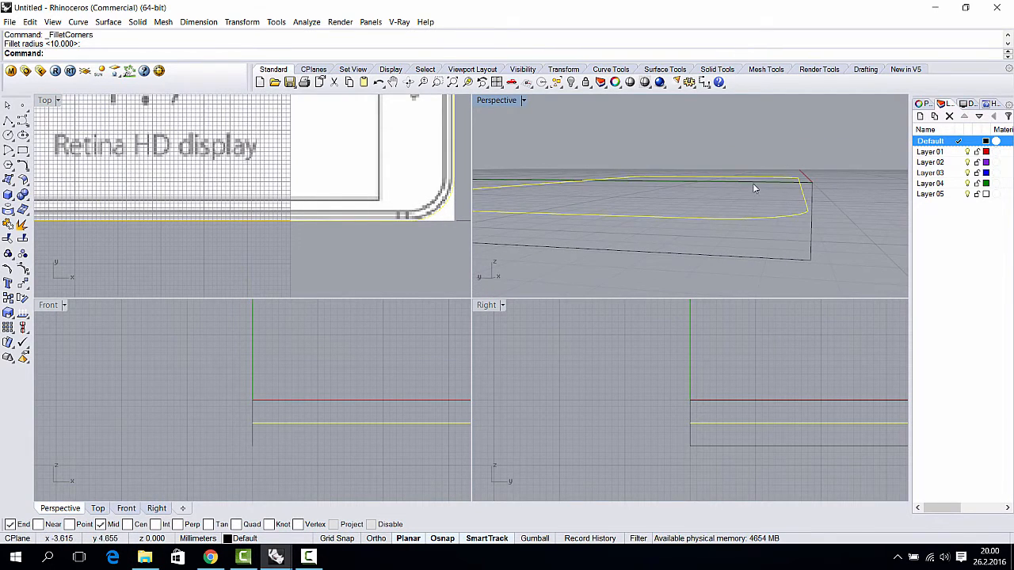
scroll(340, 238, "down", 6)
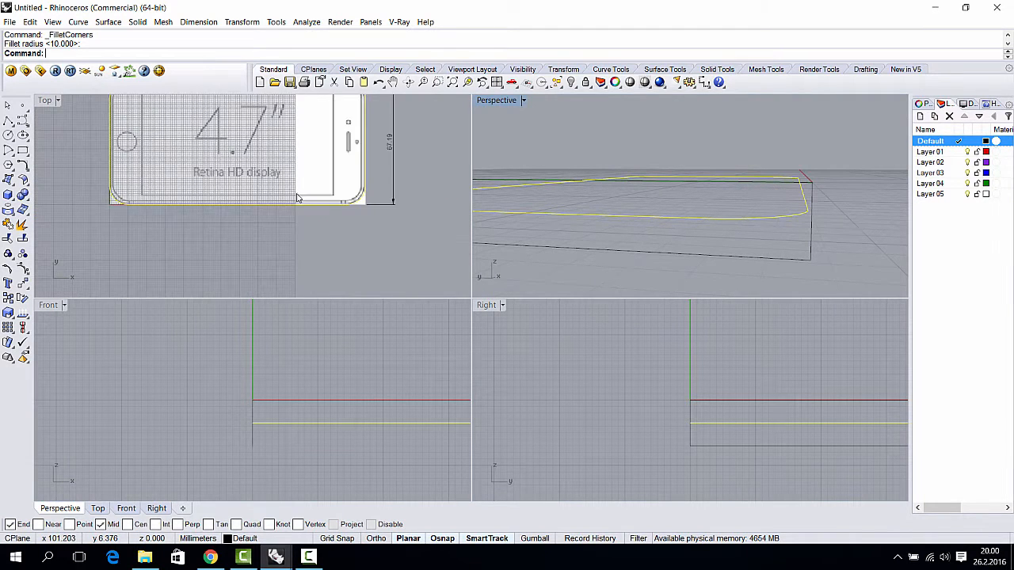
scroll(810, 230, "up", 5)
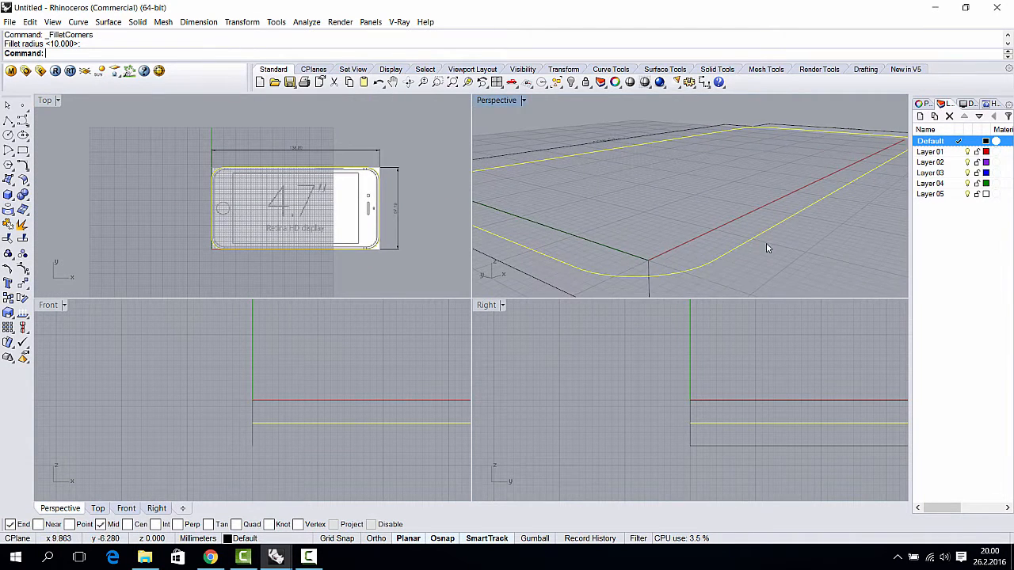
scroll(265, 434, "up", 2)
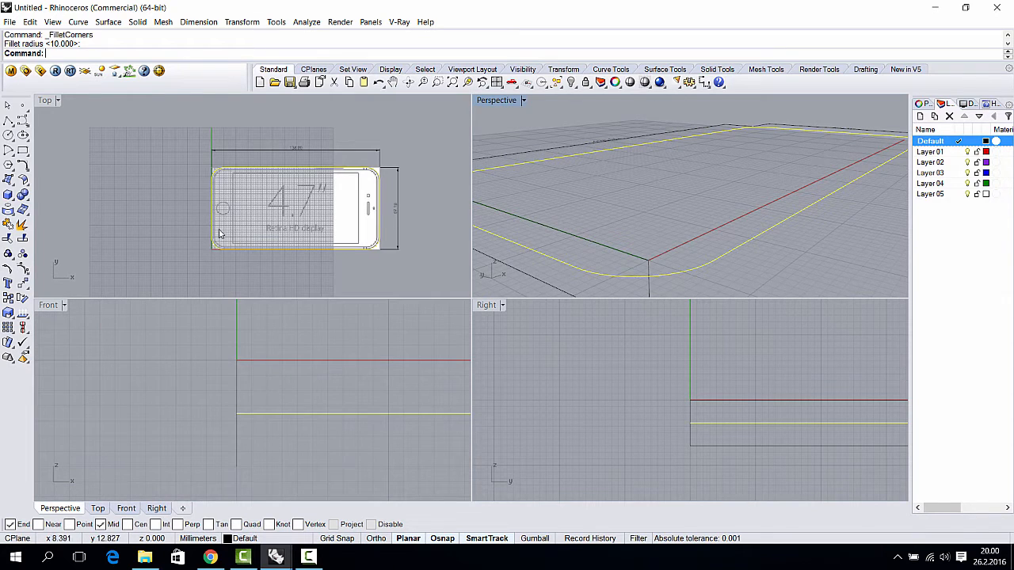
scroll(220, 233, "up", 8)
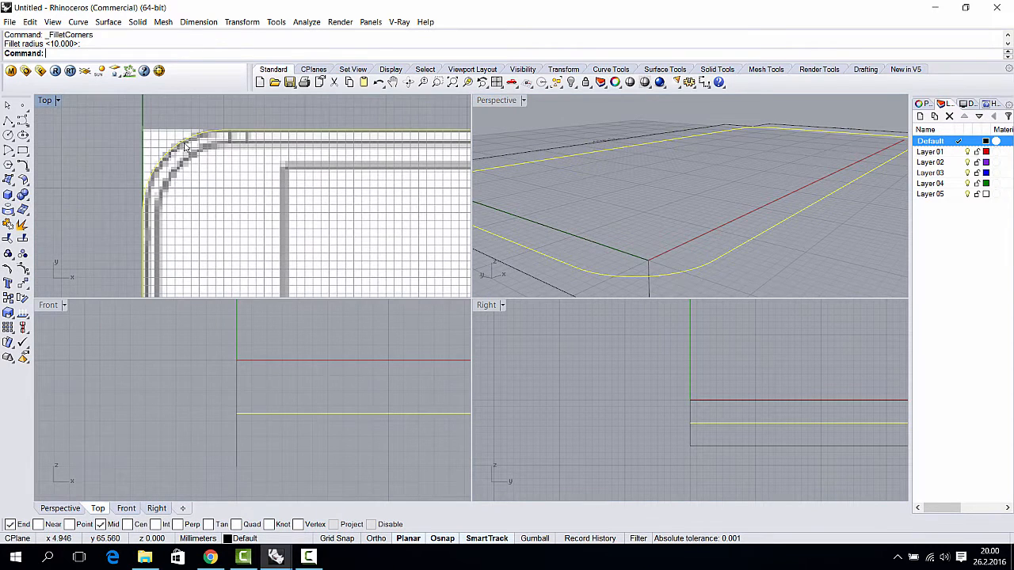
left_click(212, 134)
scroll(233, 160, "down", 2)
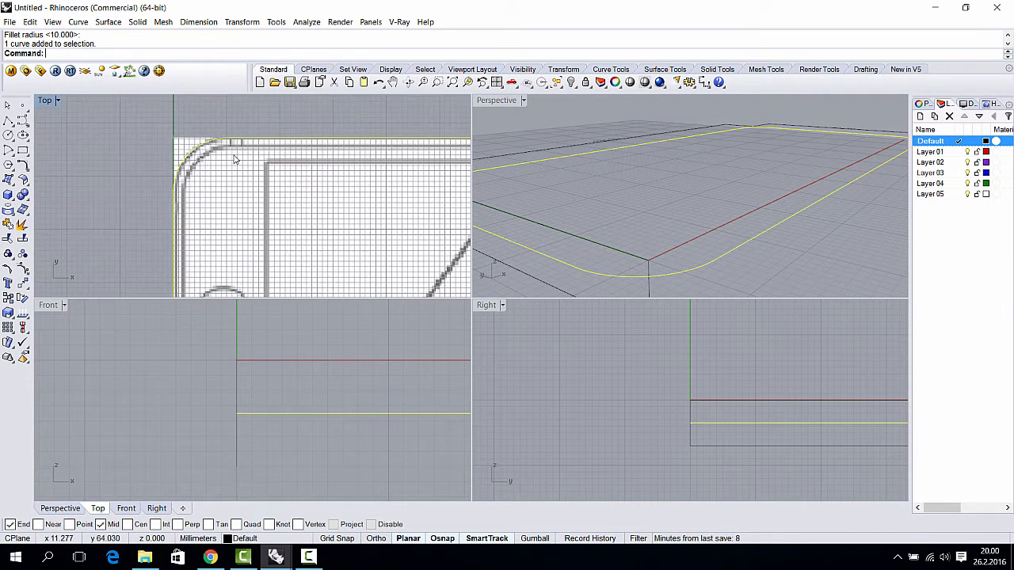
left_click(98, 25)
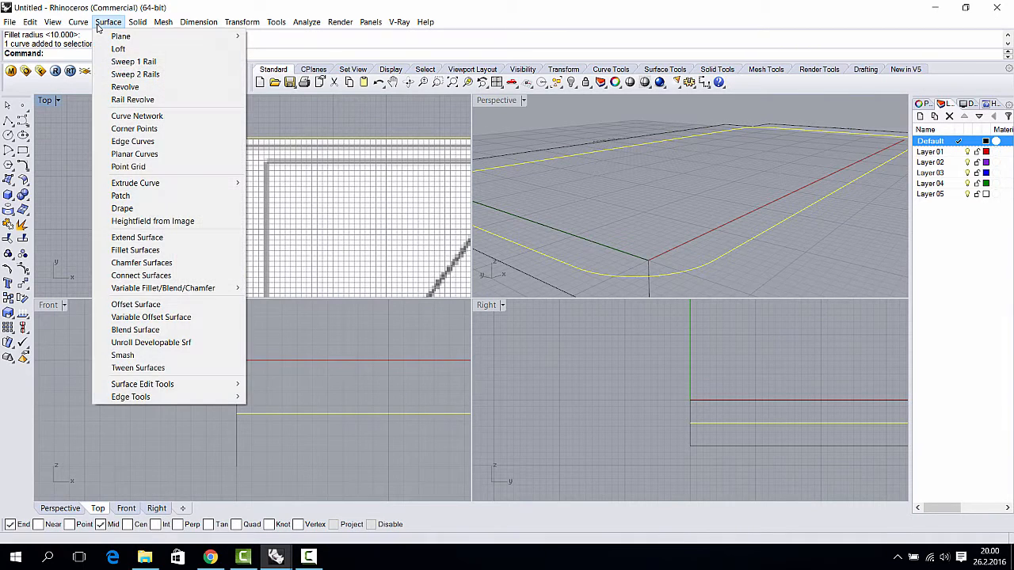
- Offset the rounded outline by 2 mm to create a second closed curve
left_click(97, 23)
left_click(78, 22)
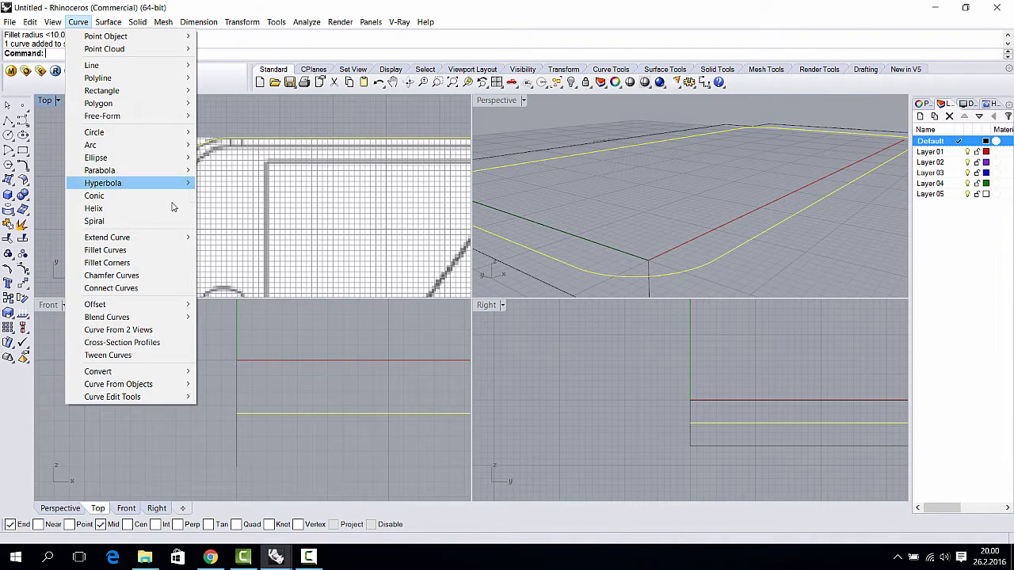
mouse_move(182, 311)
left_click(230, 305)
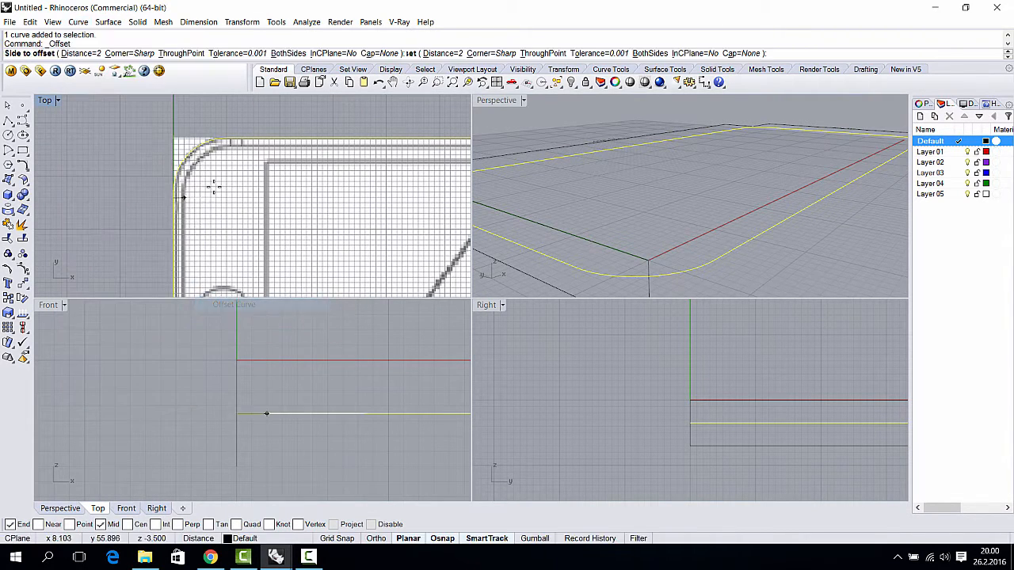
scroll(214, 173, "up", 3)
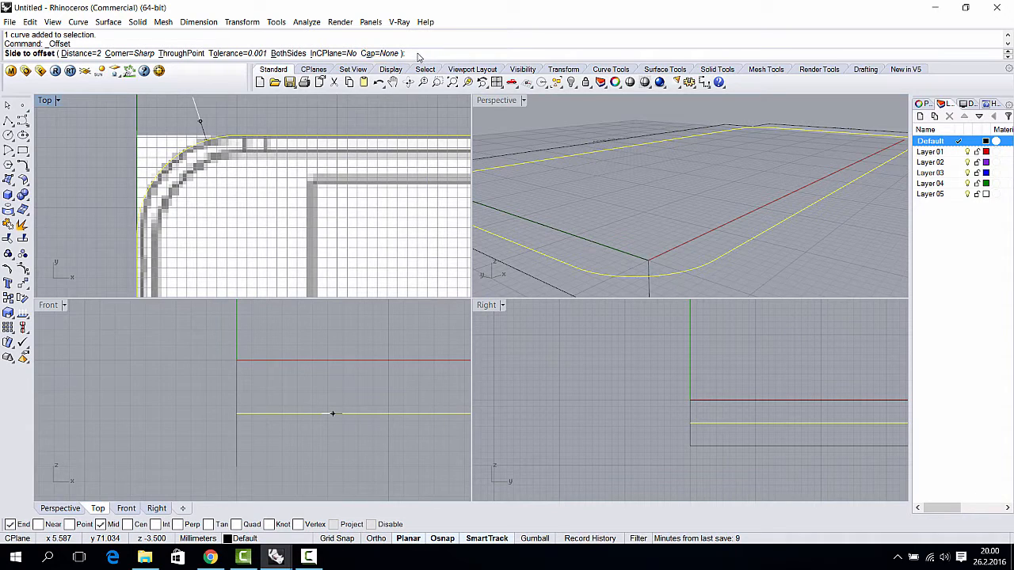
type("2")
key("Return")
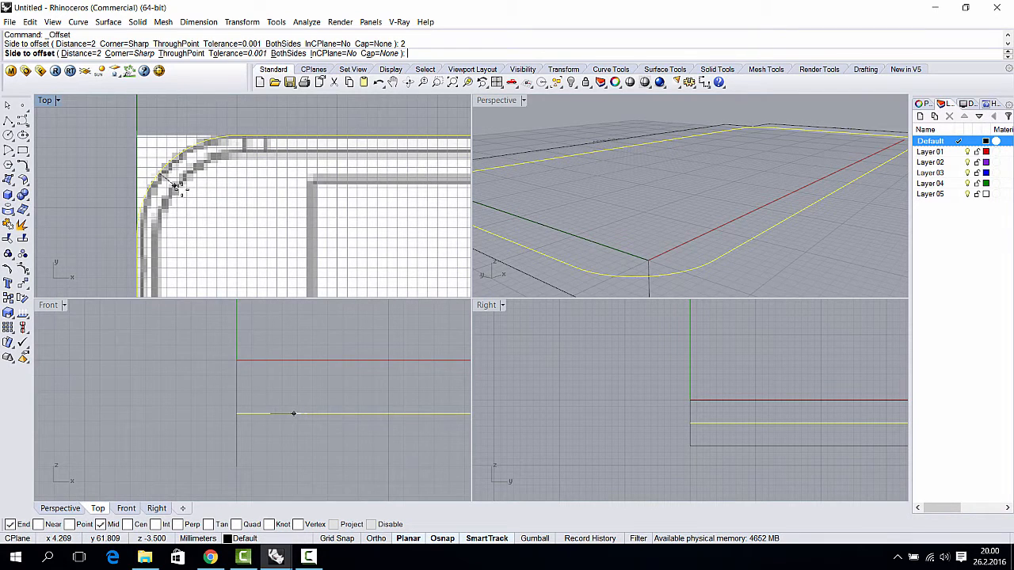
left_click(318, 159)
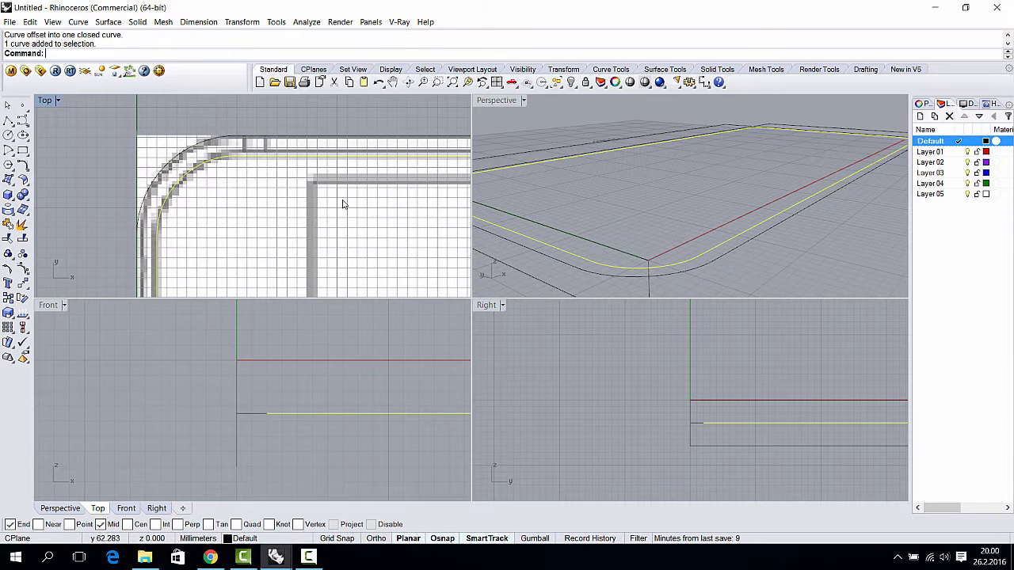
scroll(372, 388, "down", 1)
- Orbit to compare outlines, select the vertical rectangle, and frame it in the side view
right_click_drag(689, 268, 751, 188)
scroll(755, 201, "up", 3)
left_click(751, 185)
right_click_drag(599, 423, 584, 380)
scroll(548, 398, "down", 8)
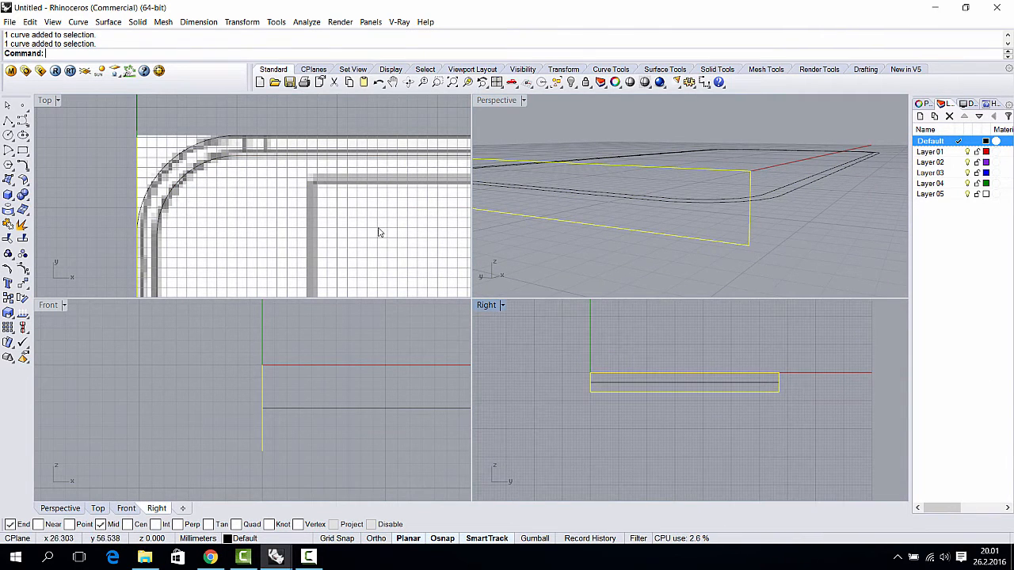
- Start a radius dimension from the Dimension menu, then cancel it
scroll(378, 232, "down", 3)
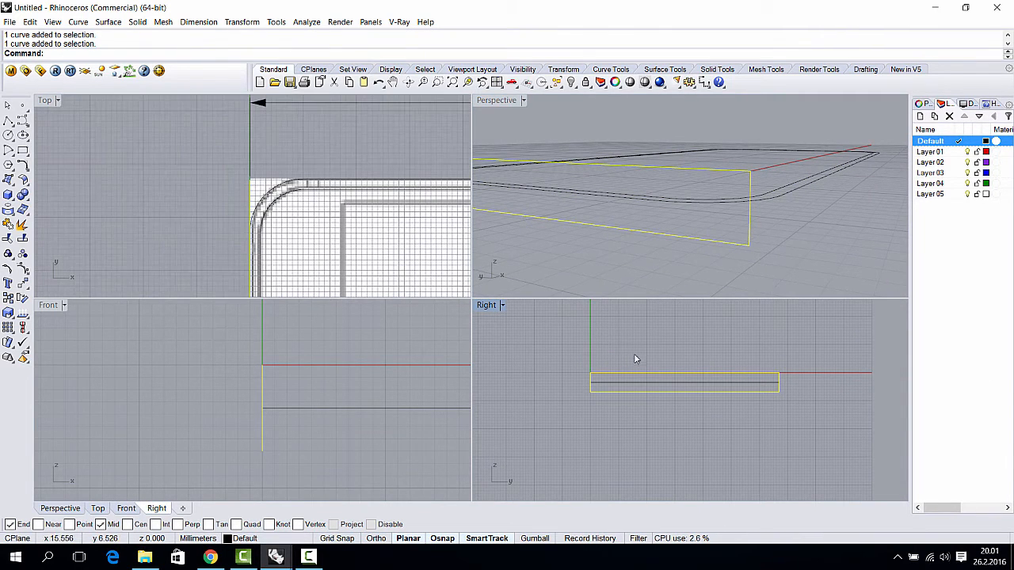
left_click(207, 22)
left_click(227, 90)
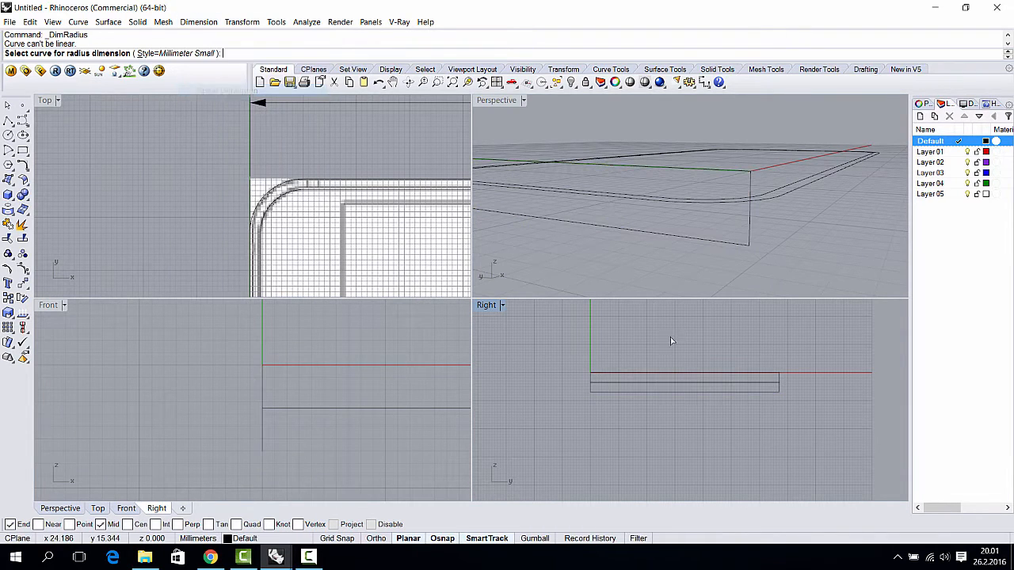
scroll(658, 350, "up", 5)
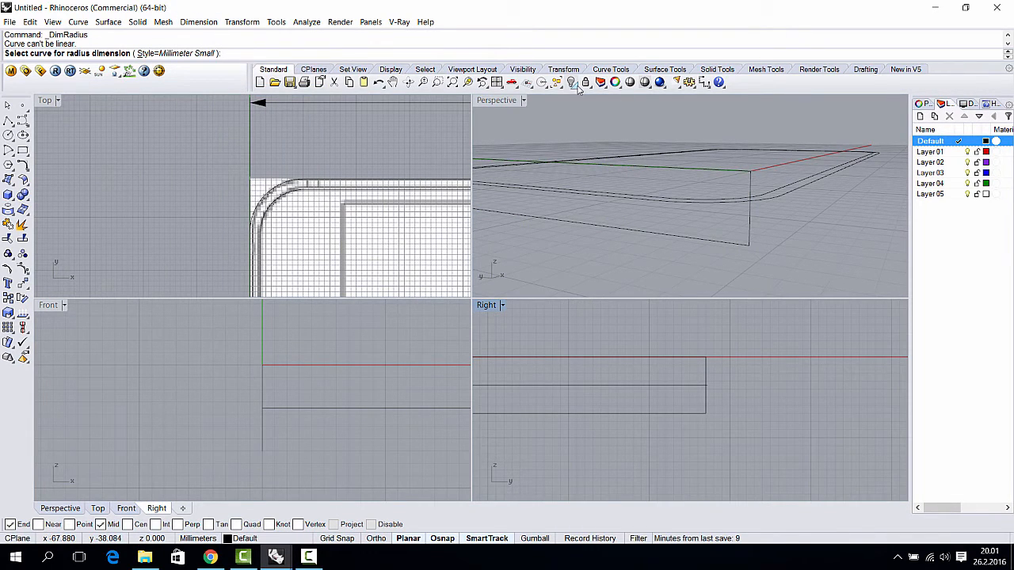
key("Escape")
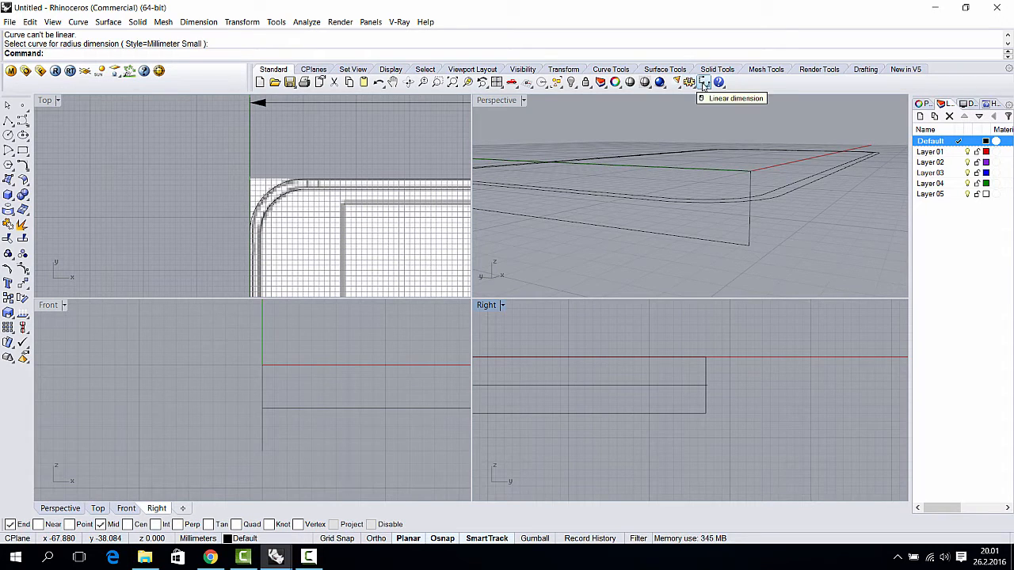
- Place a 7.00 linear dimension along the frame's vertical edge in the Right view
left_click(703, 83)
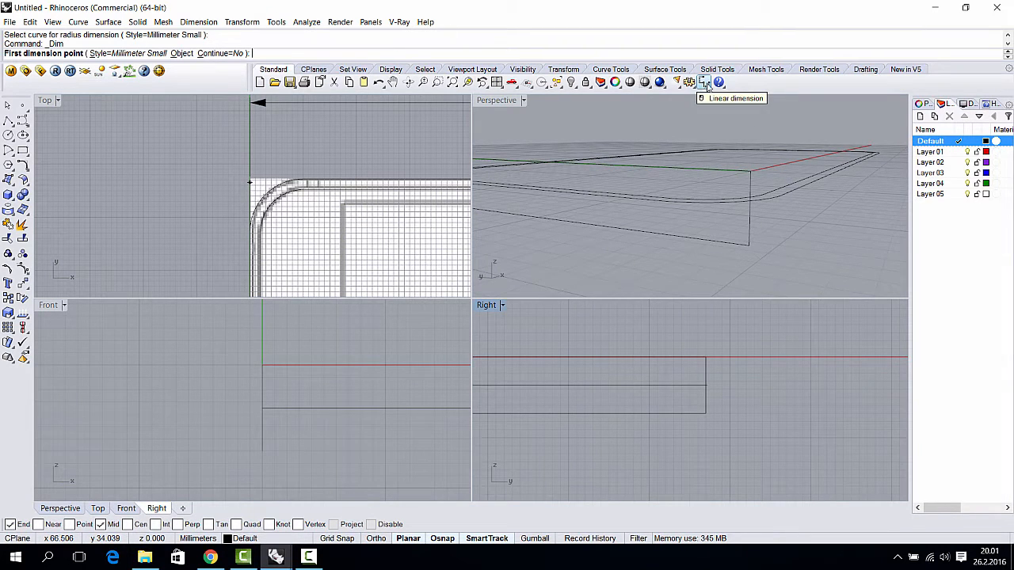
left_click(703, 84)
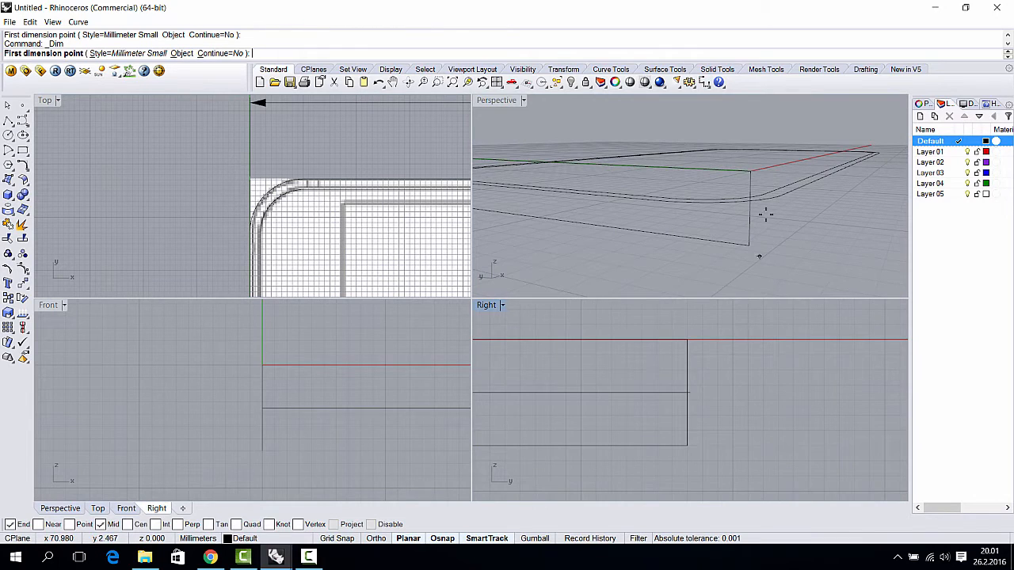
left_click(751, 171)
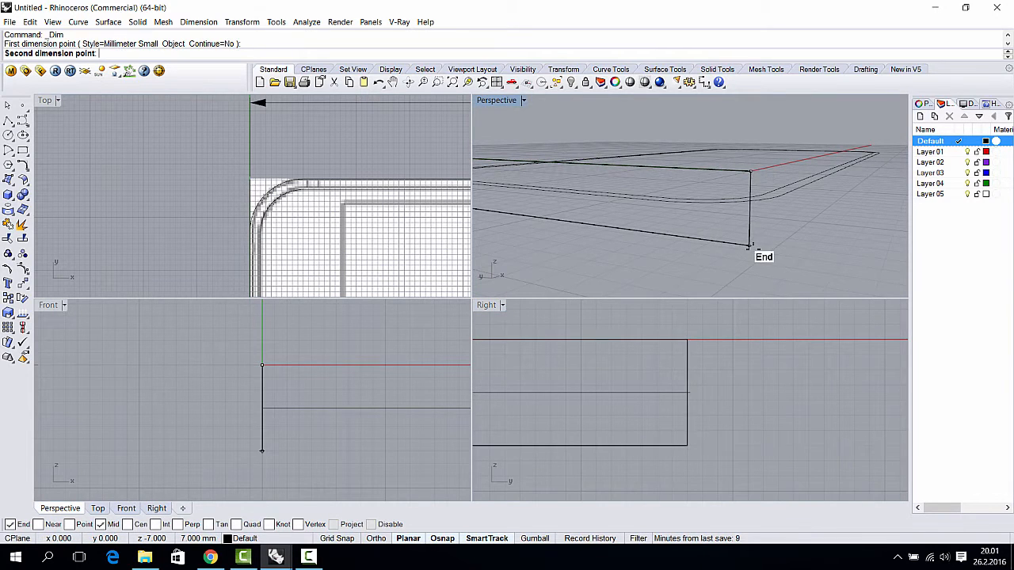
left_click(748, 245)
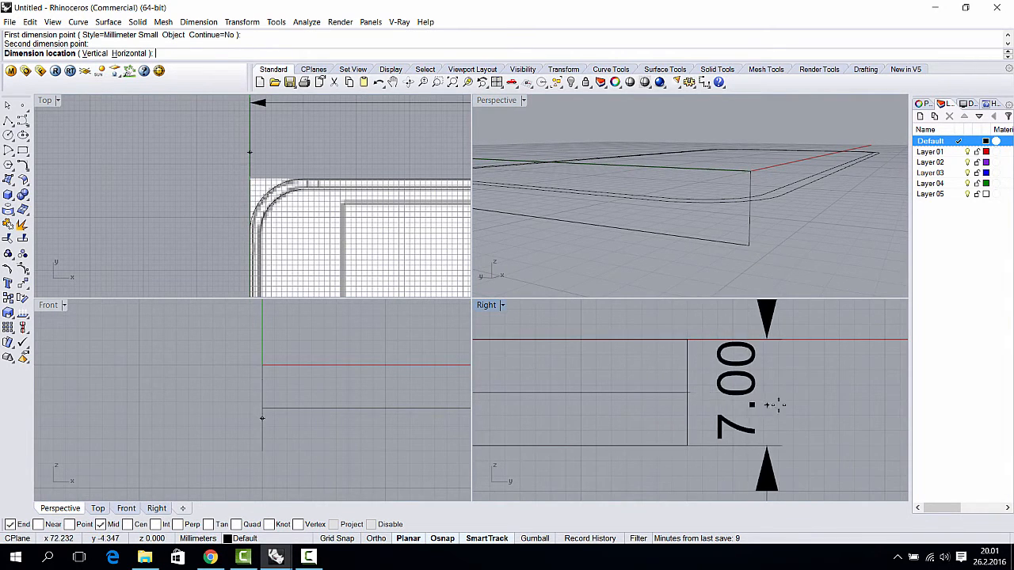
scroll(826, 394, "down", 5)
right_click_drag(829, 393, 744, 385)
left_click(750, 377)
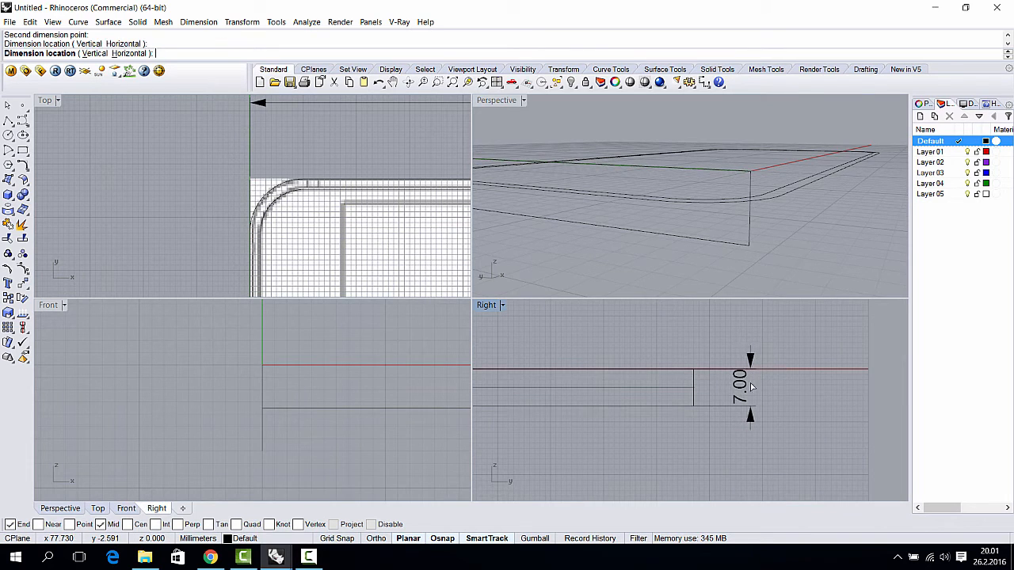
left_click(751, 377)
key("Escape")
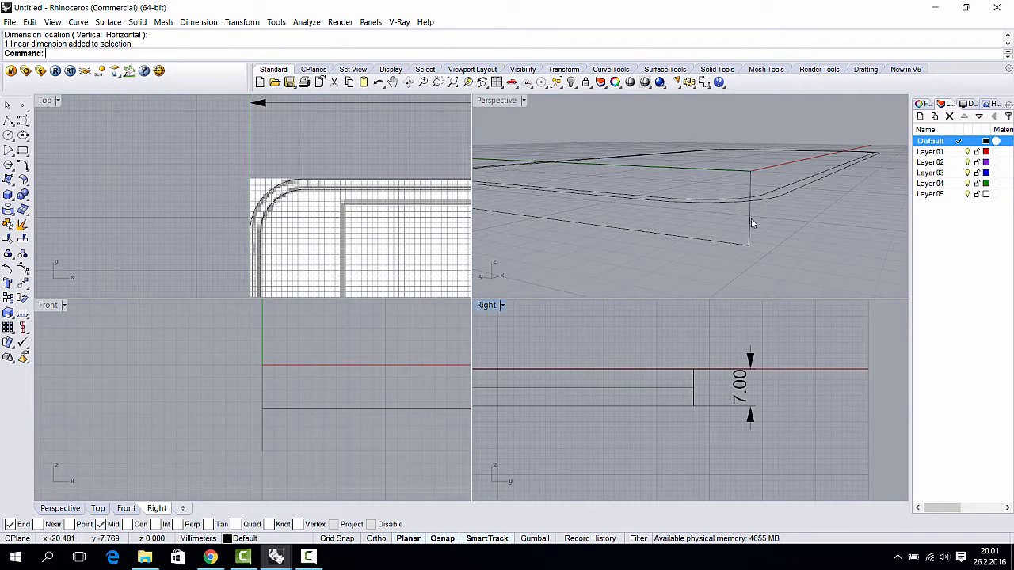
left_click(750, 223)
right_click_drag(751, 223, 696, 236)
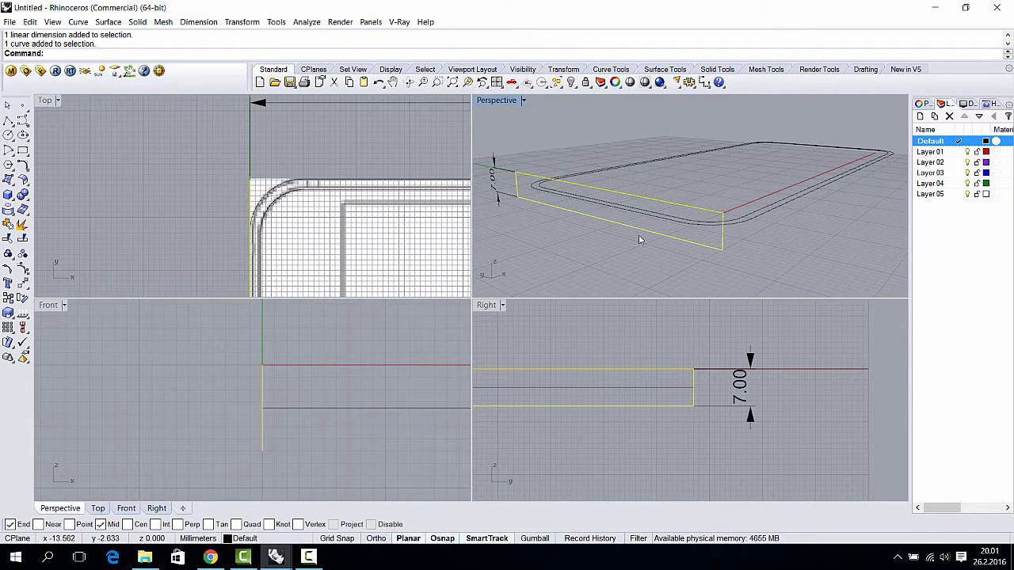
- Drop the outline curve 3.5 mm onto the Int snap point on the frame
scroll(722, 378, "down", 5)
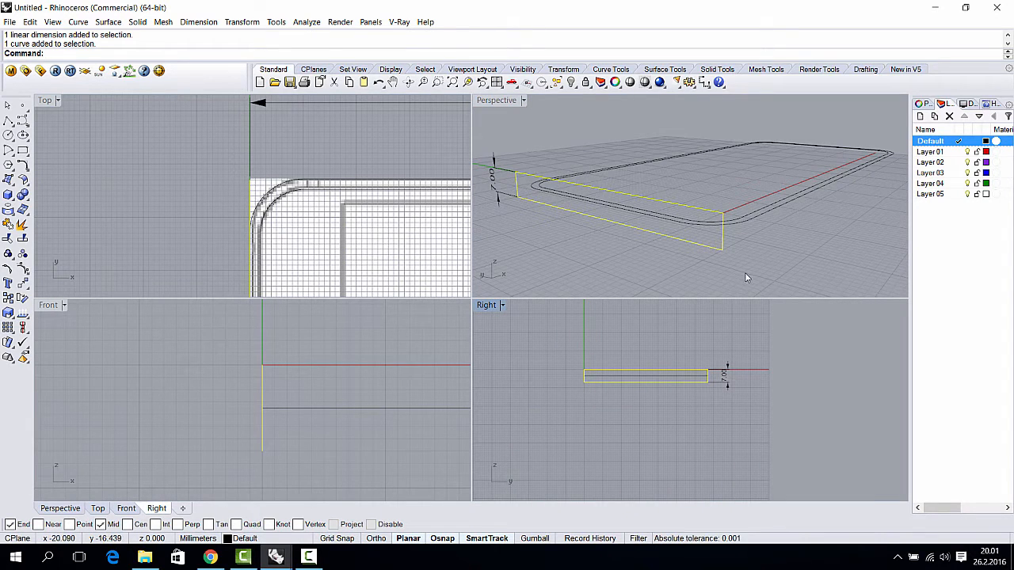
right_click_drag(737, 263, 719, 233)
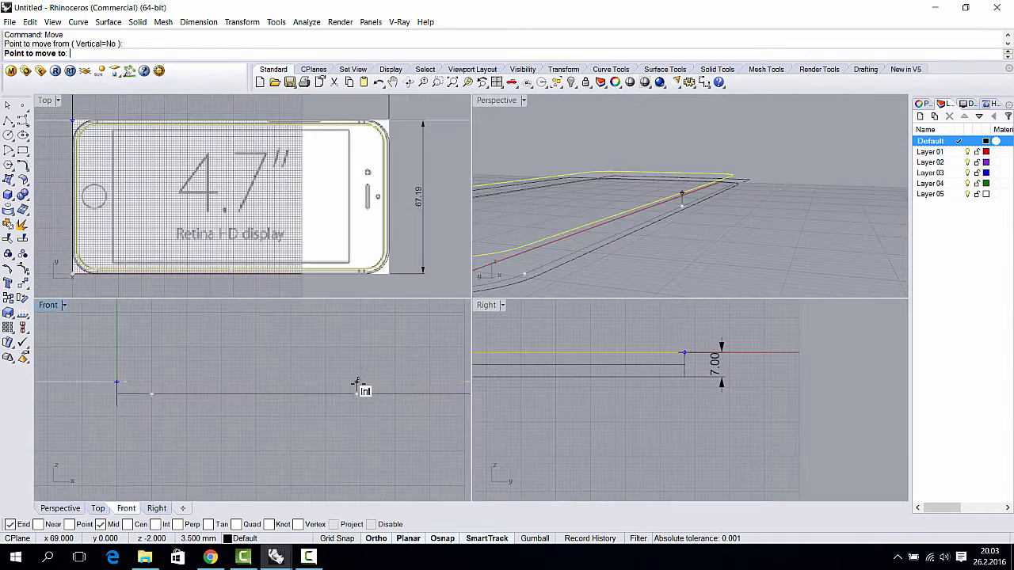
left_click(362, 389)
scroll(686, 243, "down", 4)
right_click_drag(685, 243, 672, 265)
scroll(670, 270, "up", 2)
scroll(670, 273, "up", 4)
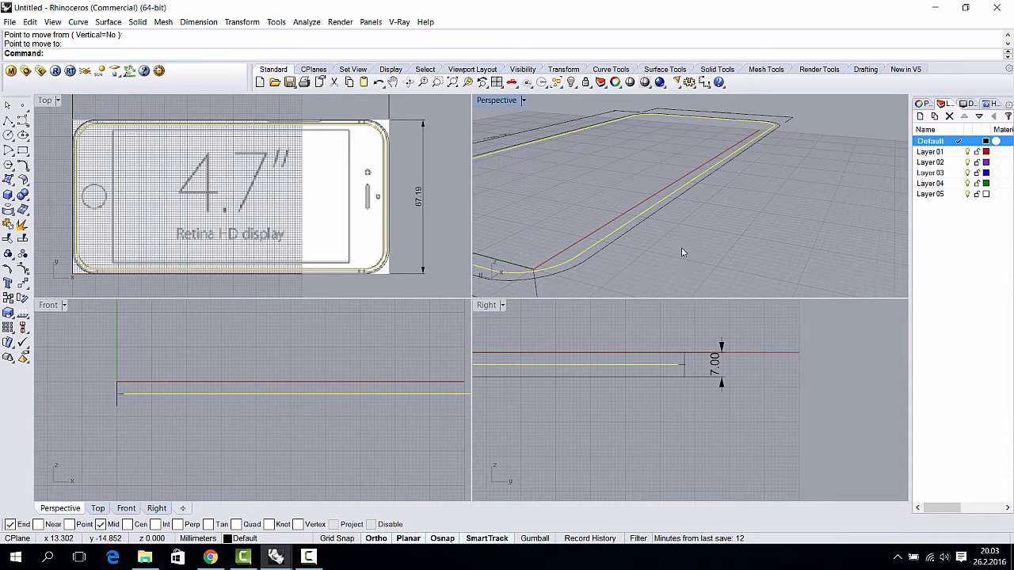
- Select one rounded outline curve and start Move from its edge midpoint
left_click(675, 244)
left_click(645, 213)
right_click_drag(660, 216, 724, 210)
scroll(712, 213, "up", 3)
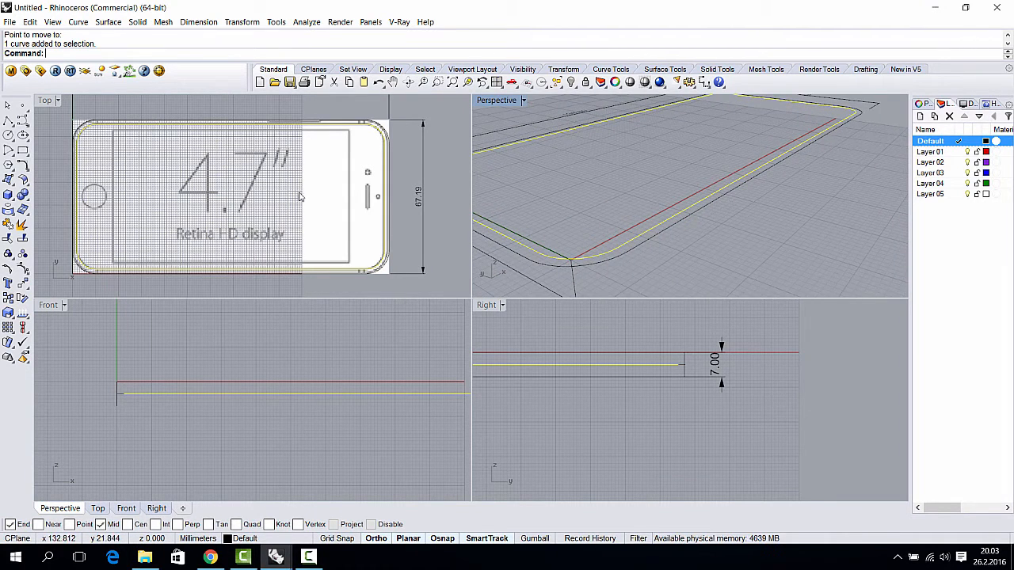
key("Return")
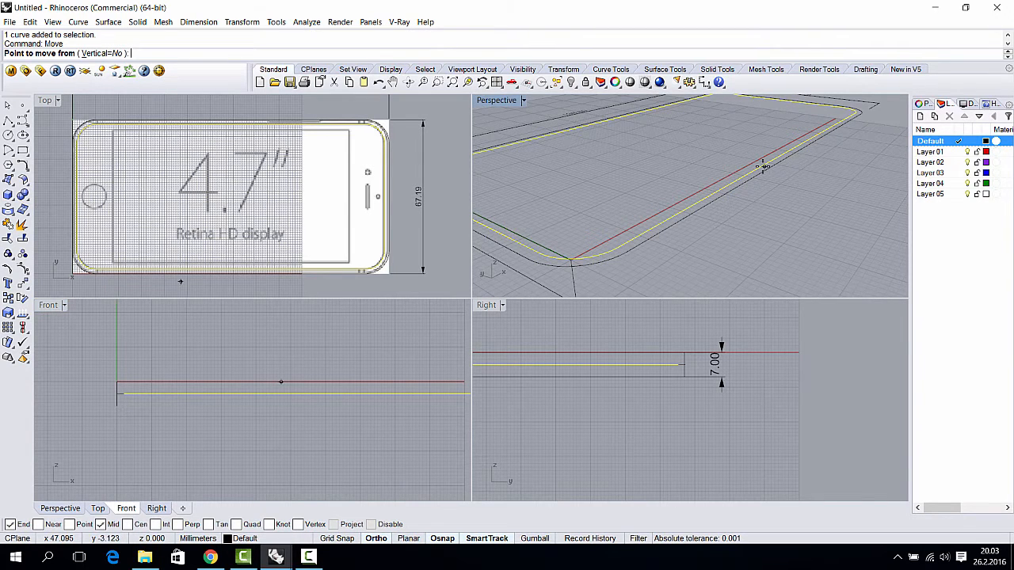
scroll(752, 194, "up", 3)
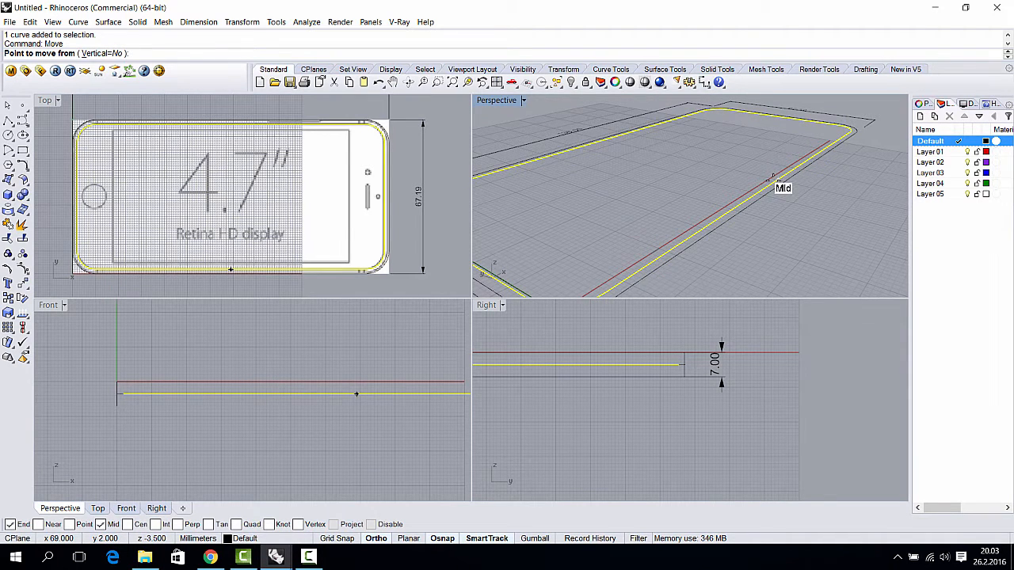
left_click(779, 178)
scroll(578, 276, "down", 2)
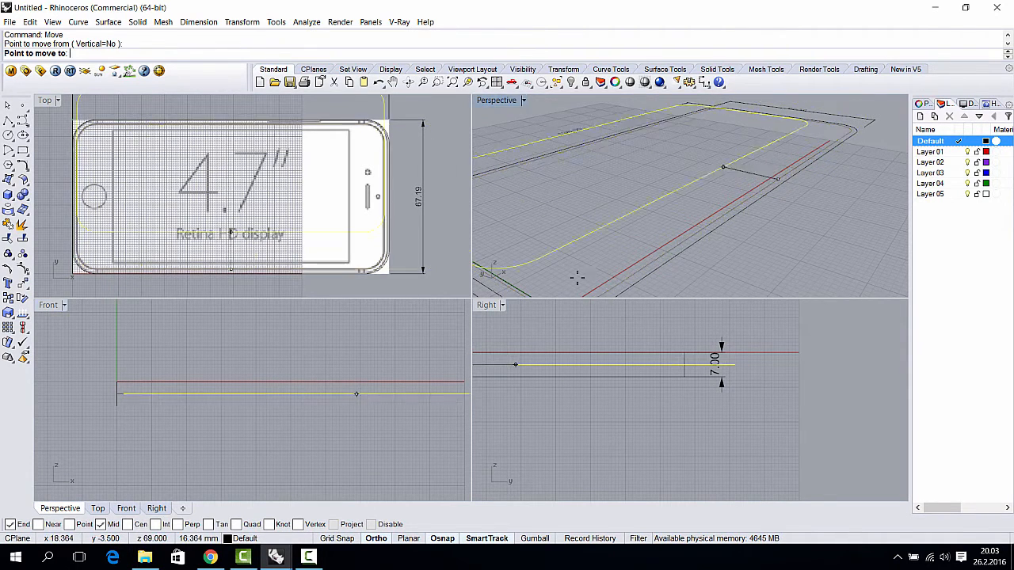
scroll(657, 233, "up", 5)
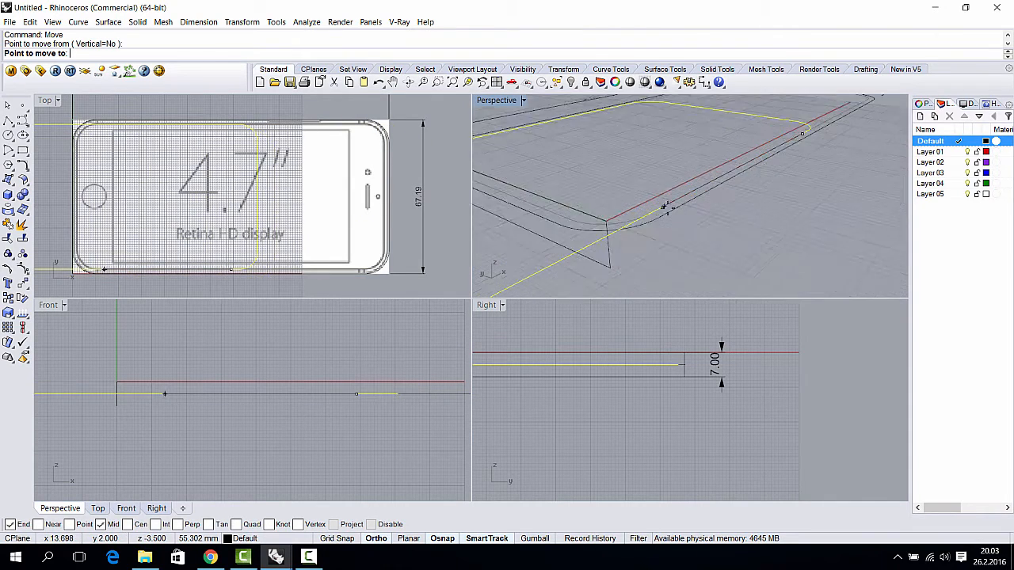
scroll(669, 227, "down", 3)
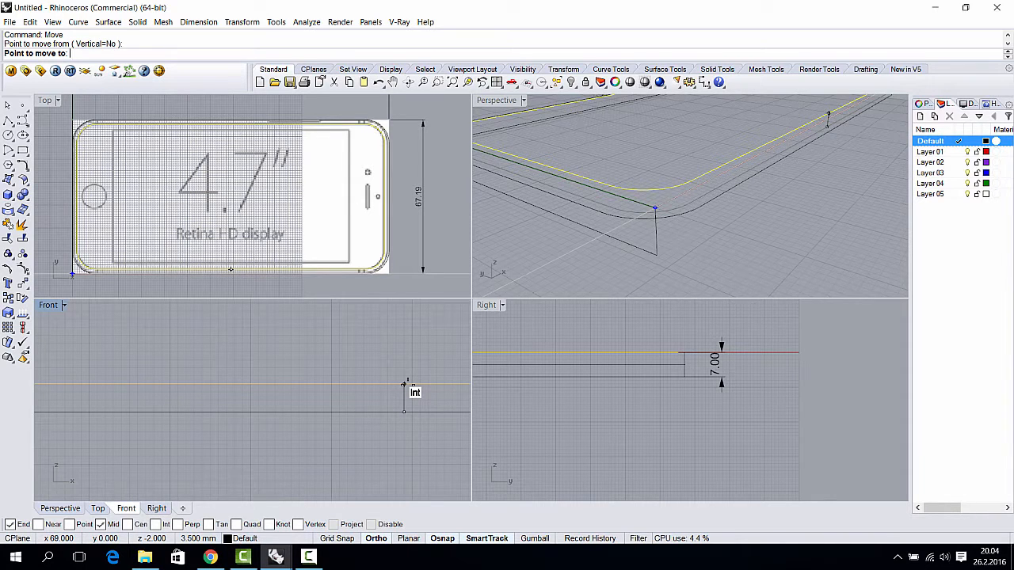
- Complete the move onto the Int snap point at mid-height, then reselect the outline curve
left_click(403, 385)
scroll(73, 131, "up", 5)
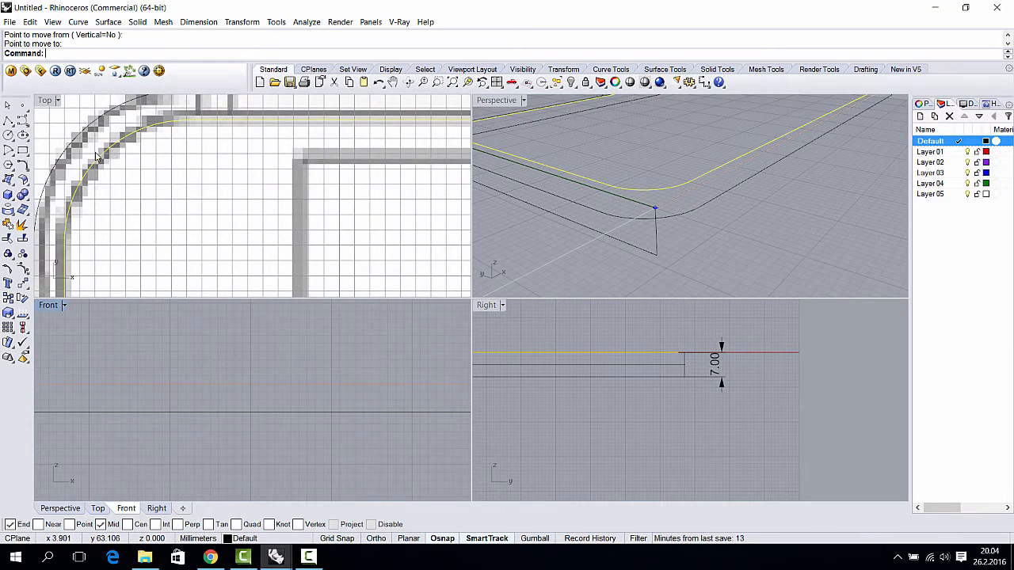
scroll(117, 162, "down", 2)
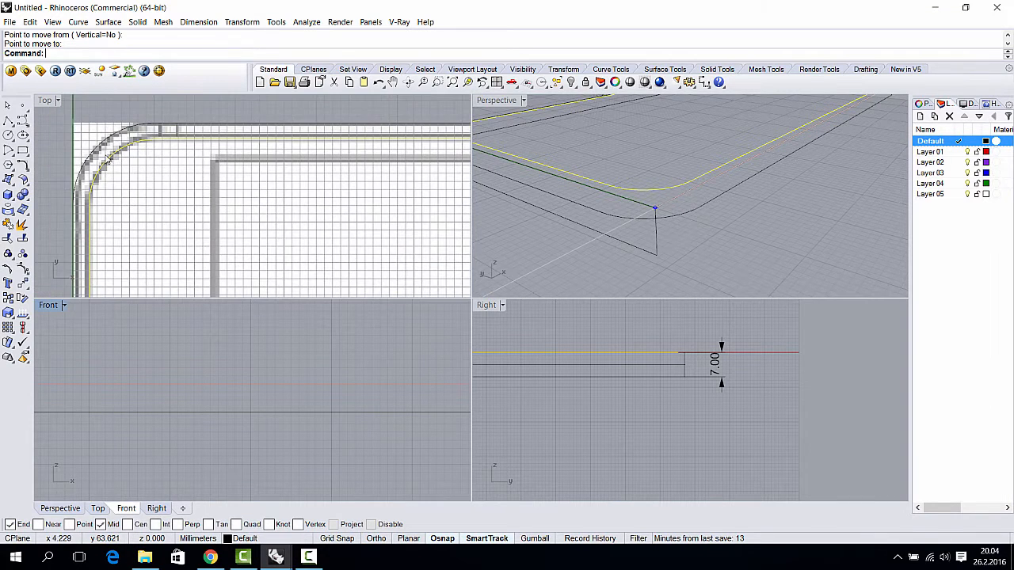
scroll(115, 162, "up", 2)
scroll(633, 215, "down", 4)
right_click_drag(634, 215, 698, 268)
scroll(664, 176, "up", 5)
scroll(697, 209, "down", 6)
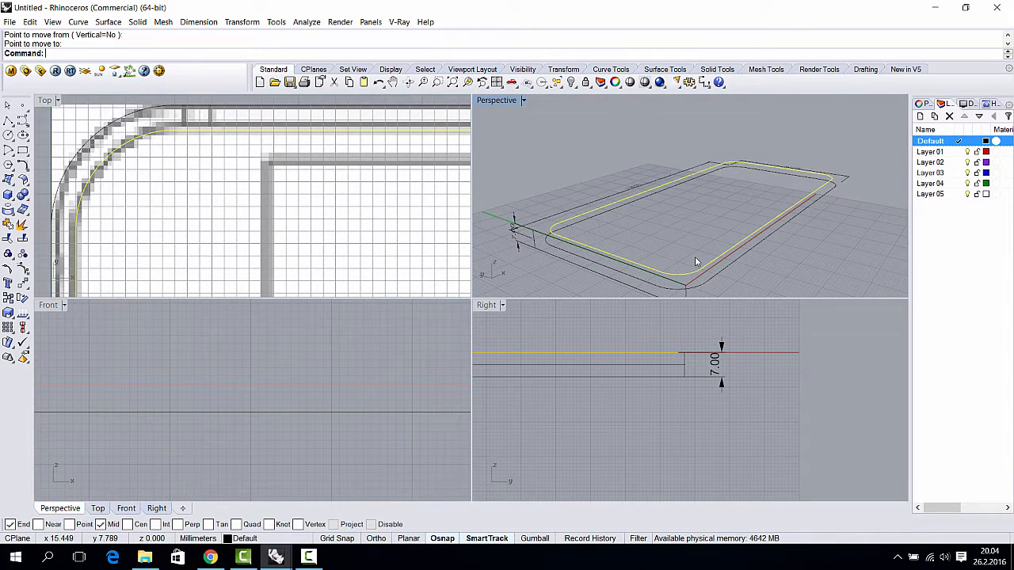
scroll(729, 261, "up", 5)
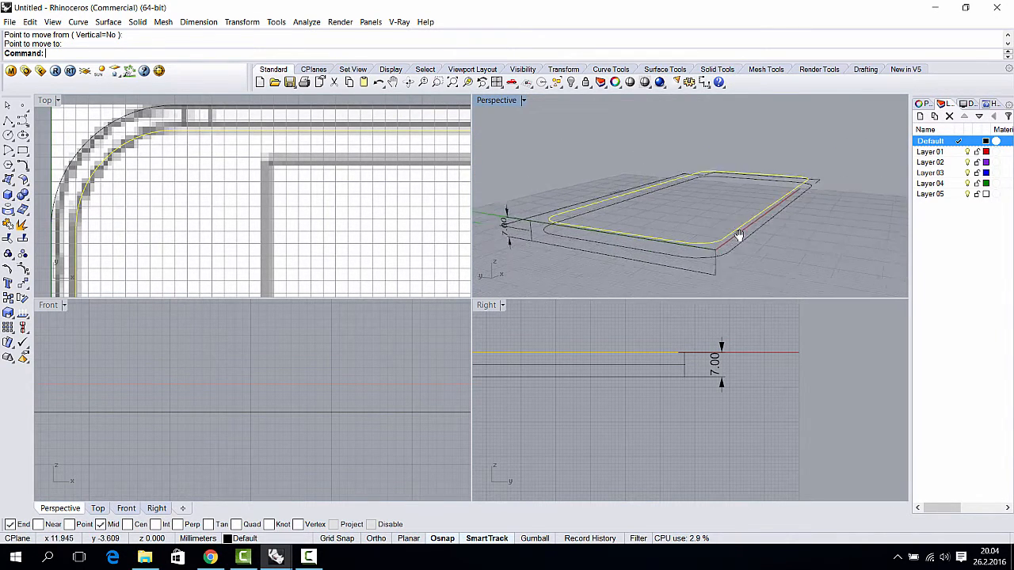
right_click_drag(728, 226, 741, 203)
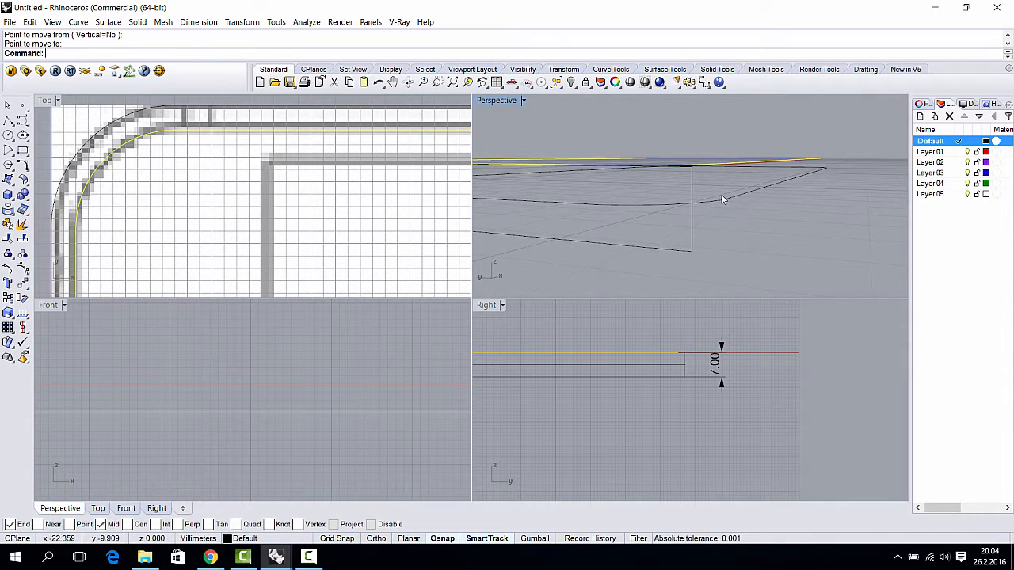
left_click(685, 336)
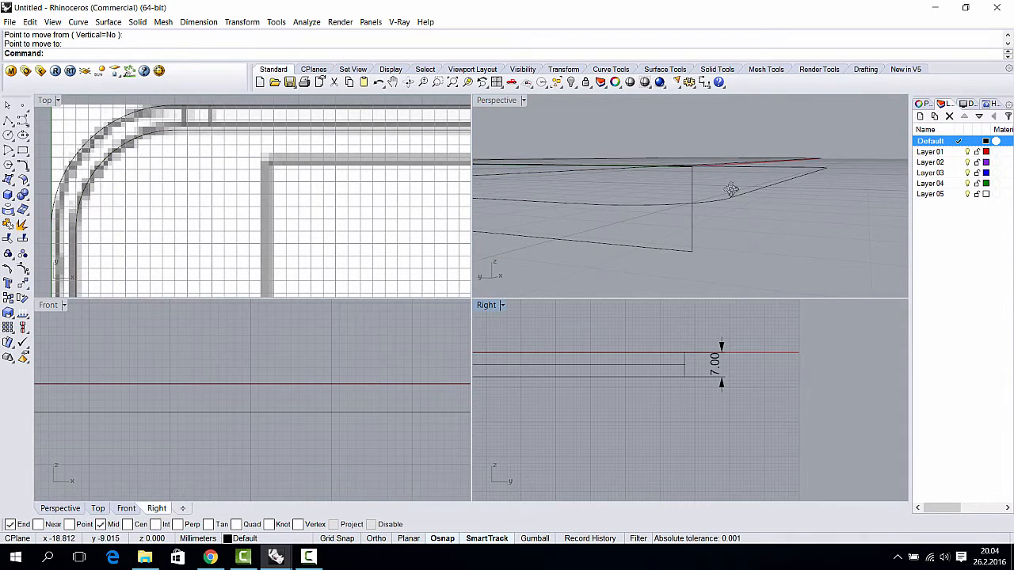
right_click_drag(731, 190, 728, 198)
left_click(701, 204)
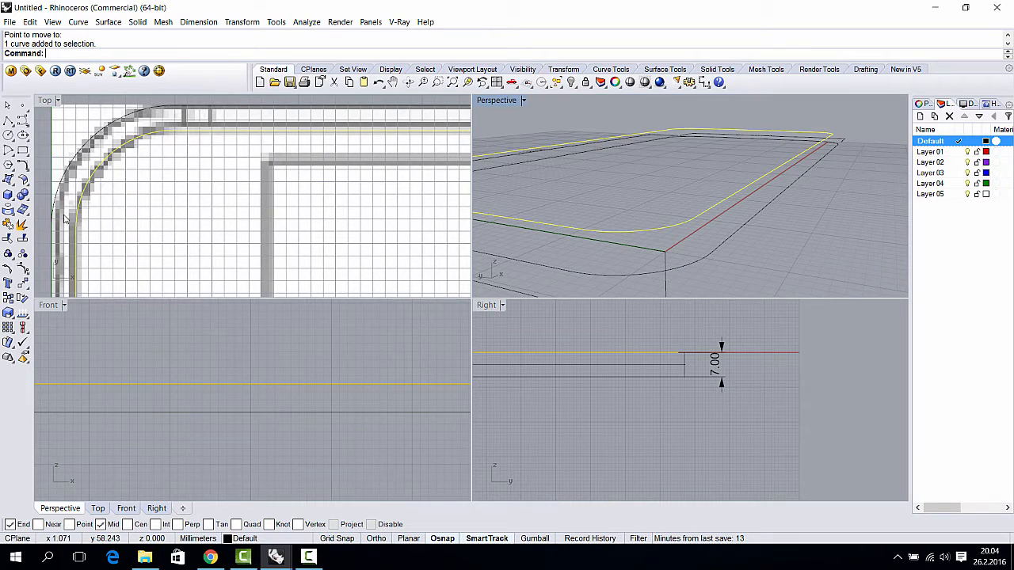
- Select the red outline edge curve to be mirrored
left_click(24, 284)
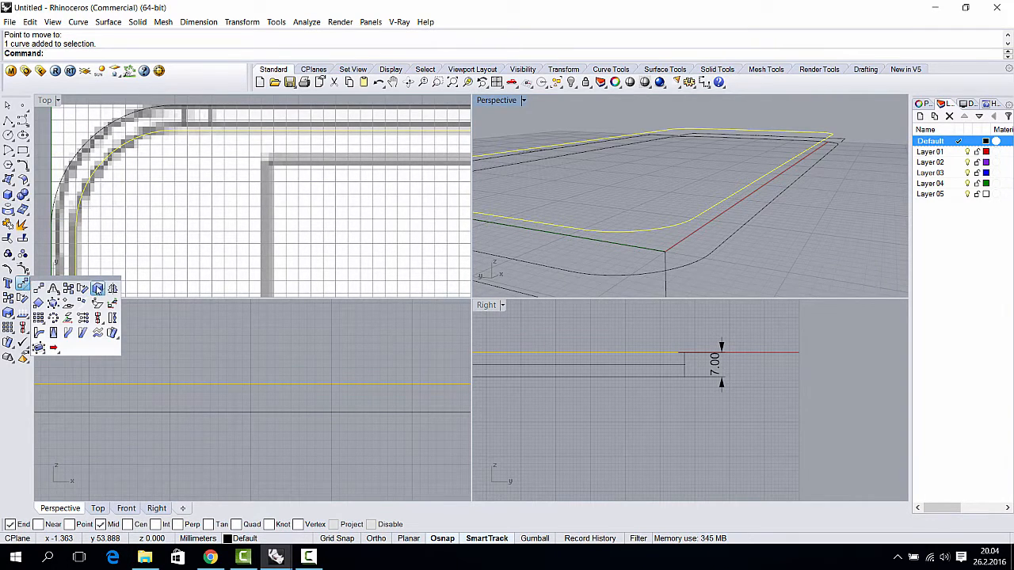
left_click(112, 292)
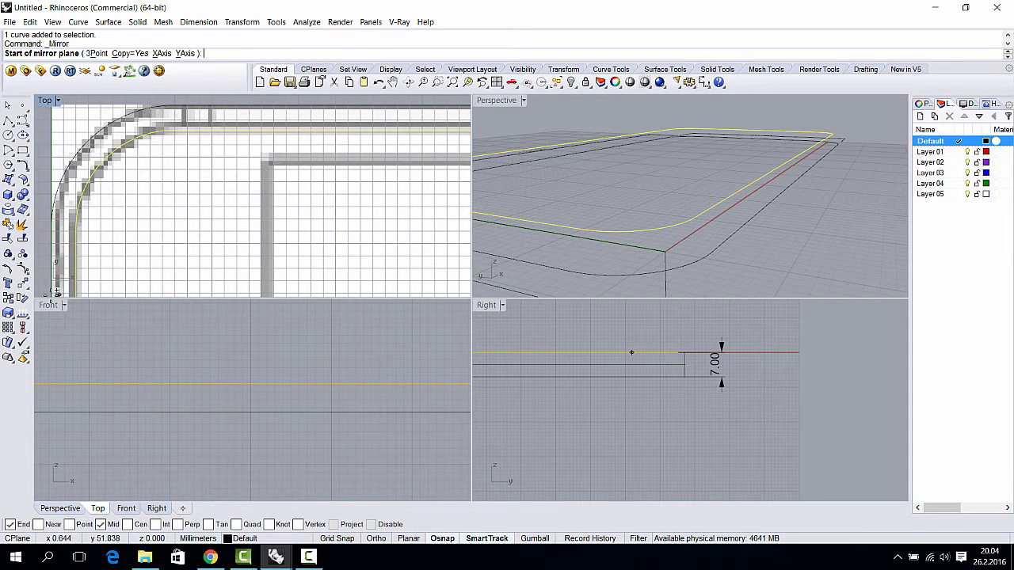
key("Escape")
key("Escape")
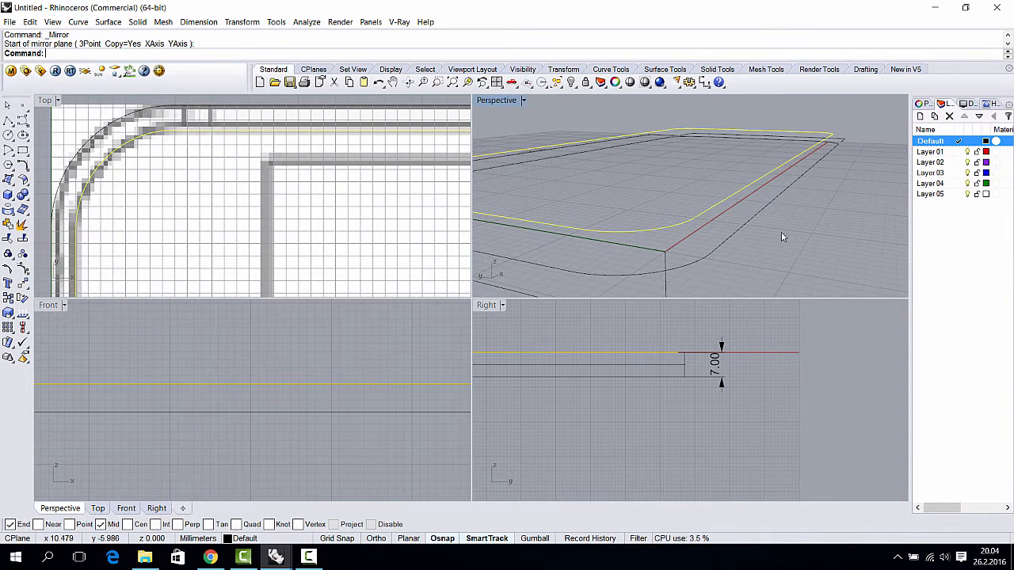
left_click(741, 188)
right_click_drag(751, 203, 753, 182)
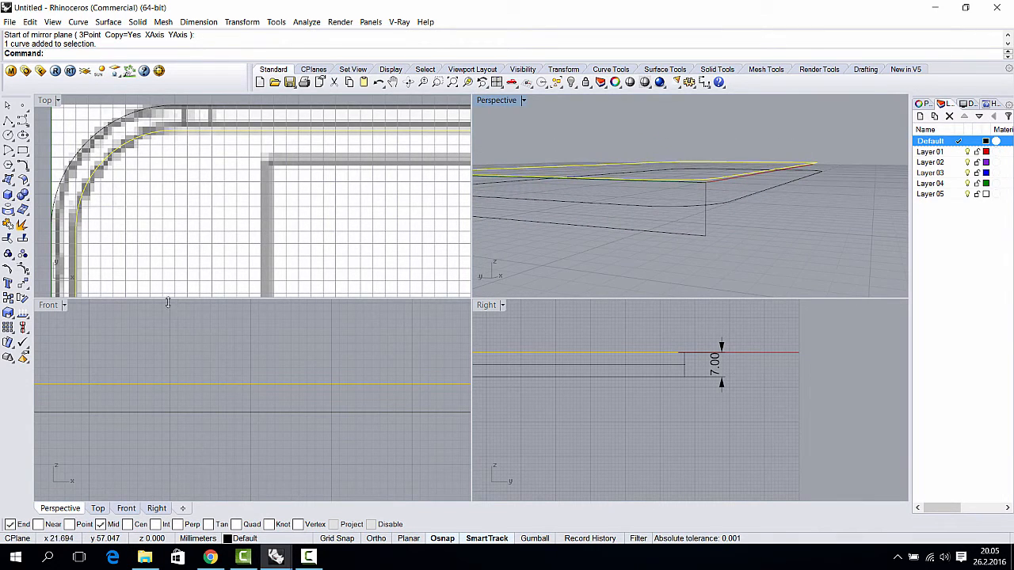
- Mirror a copy of the outline across a horizontal plane through the edge midpoint
left_click(27, 287)
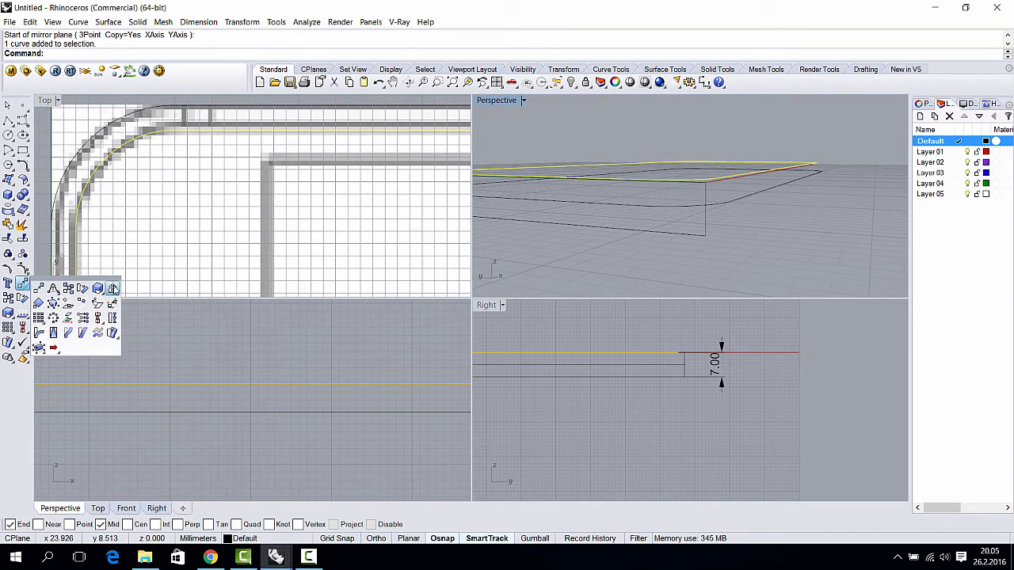
left_click(114, 288)
scroll(712, 348, "up", 3)
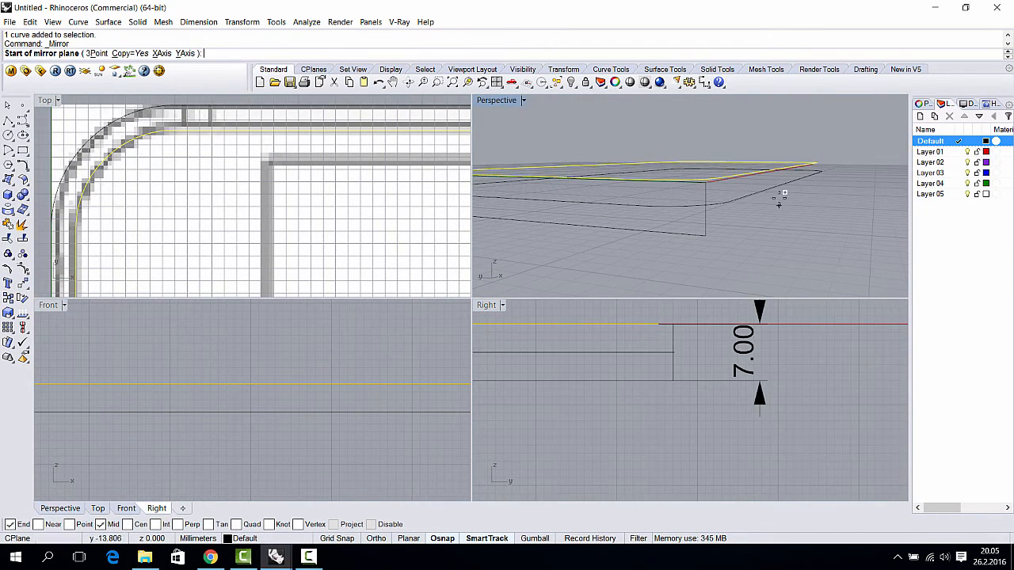
right_click_drag(777, 197, 798, 192)
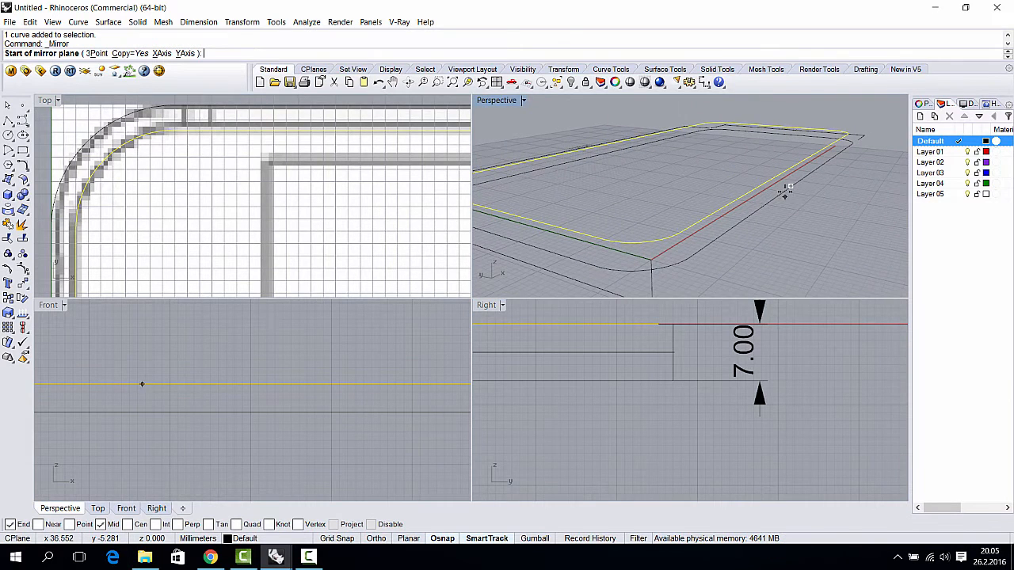
left_click(800, 184)
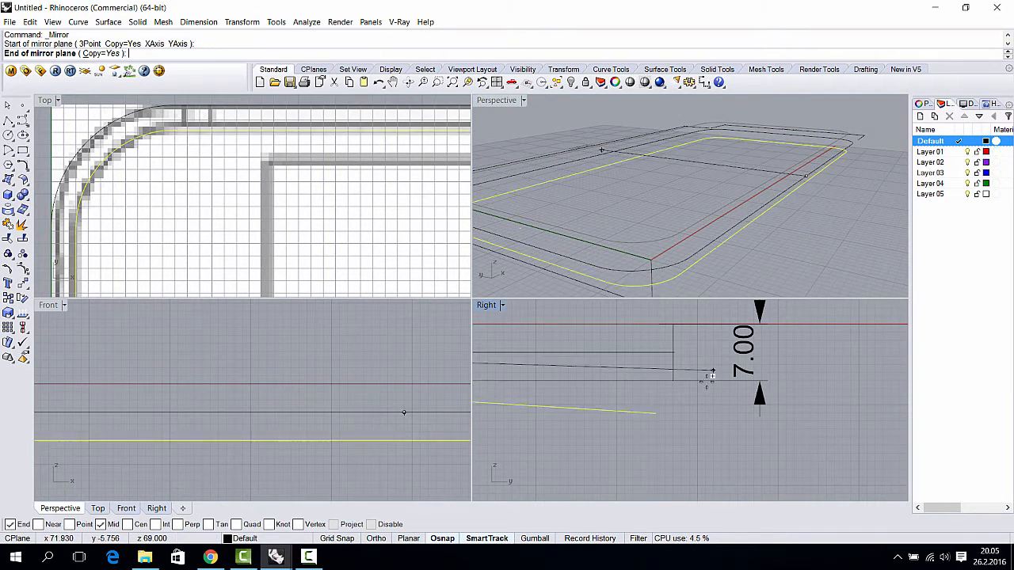
scroll(712, 372, "down", 5)
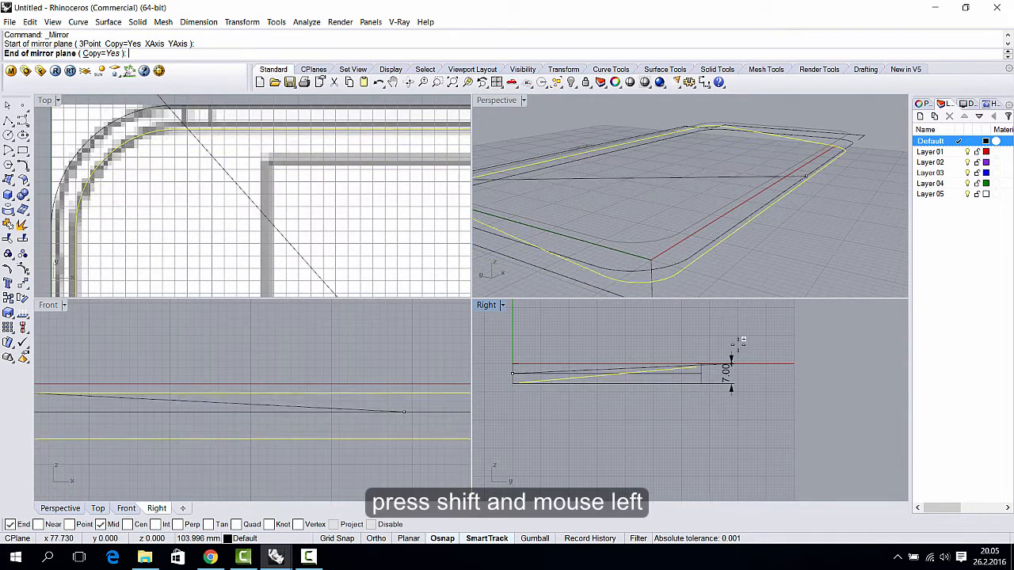
key("shift")
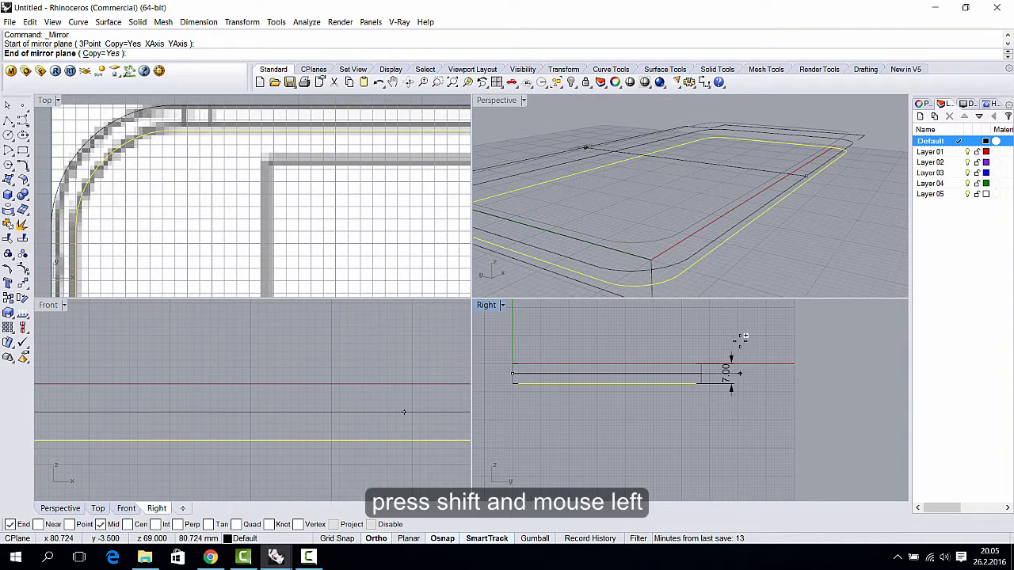
left_click(741, 339, "shift")
- Orbit to an edge-on view to check the mirrored outline copy underneath
right_click_drag(730, 237, 750, 236)
right_click_drag(764, 201, 795, 182)
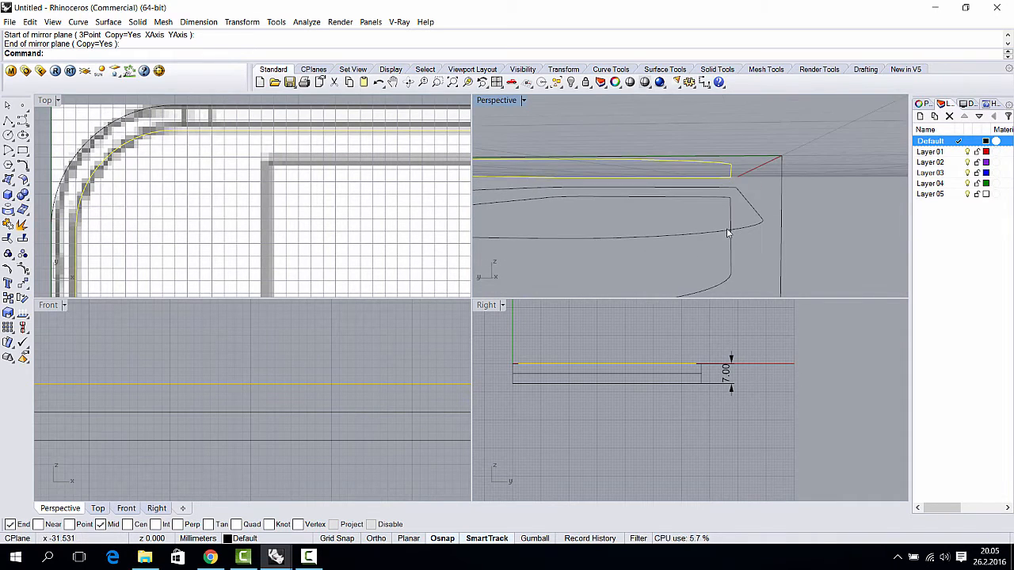
scroll(348, 376, "down", 2)
scroll(697, 384, "up", 5)
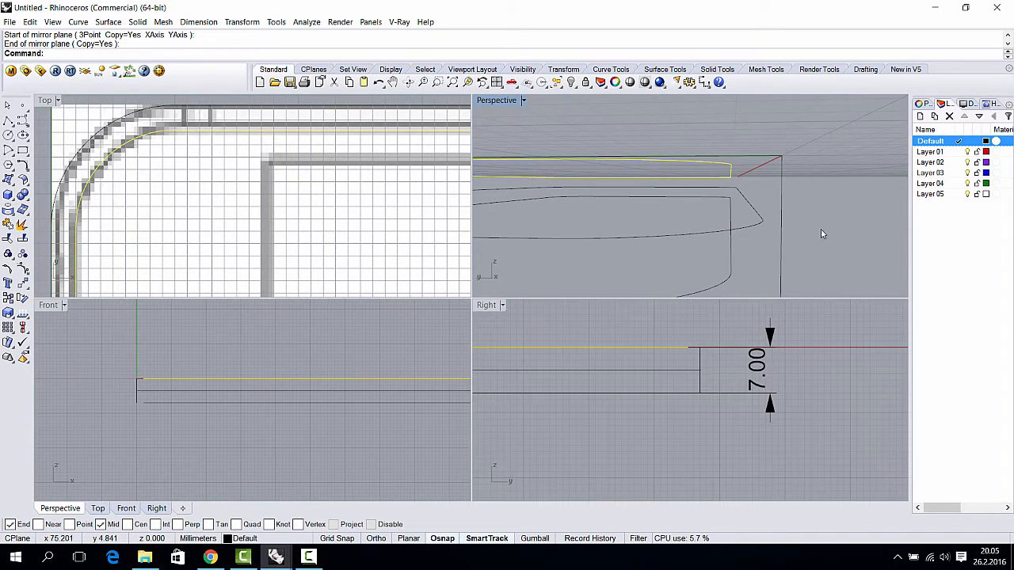
right_click_drag(820, 234, 766, 232)
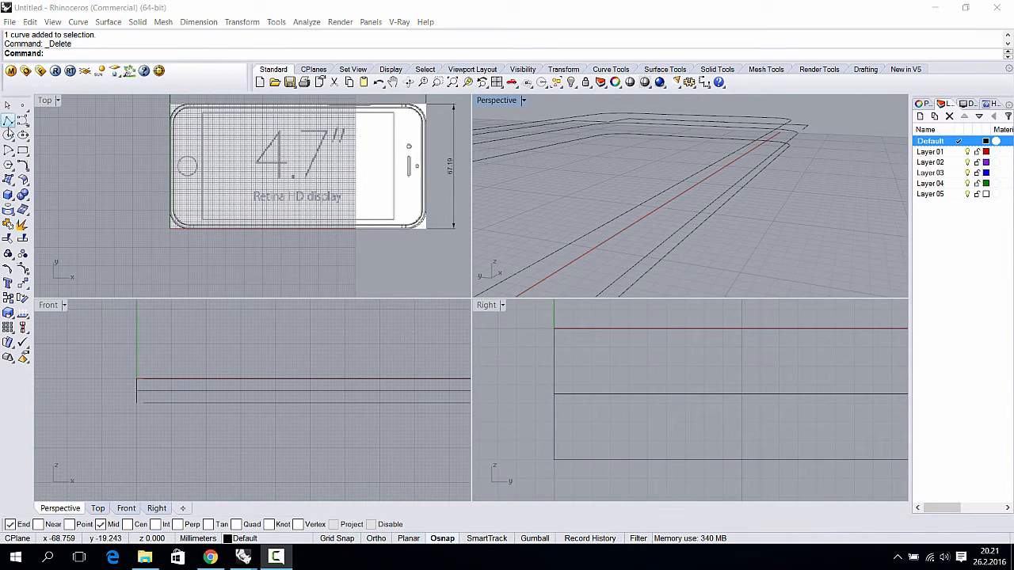
- Draw a vertical 7 mm Circle: Diameter from the top curve's midpoint to the bottom curve's midpoint
left_click(7, 136)
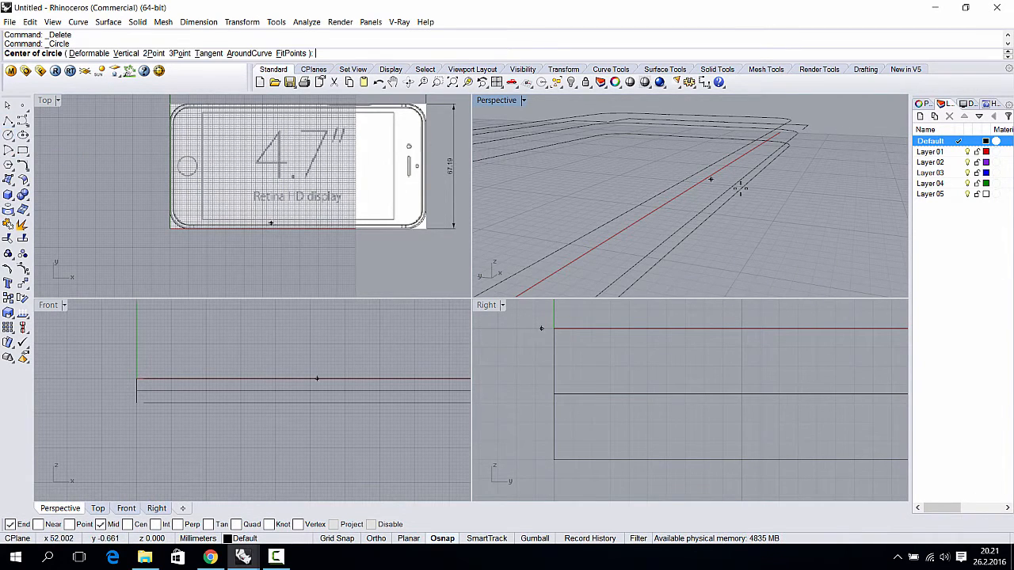
right_click_drag(705, 208, 618, 208)
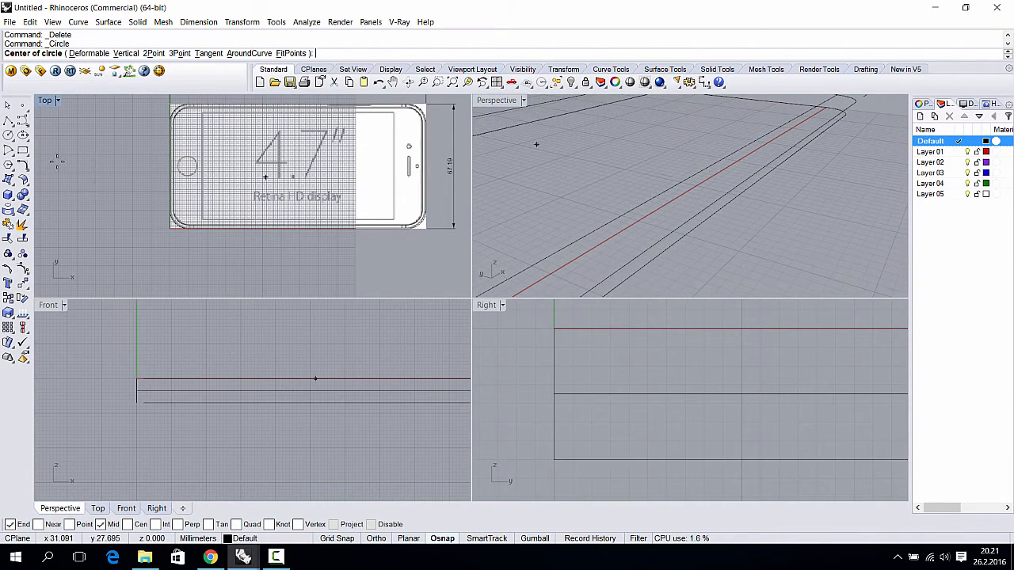
left_click(8, 135)
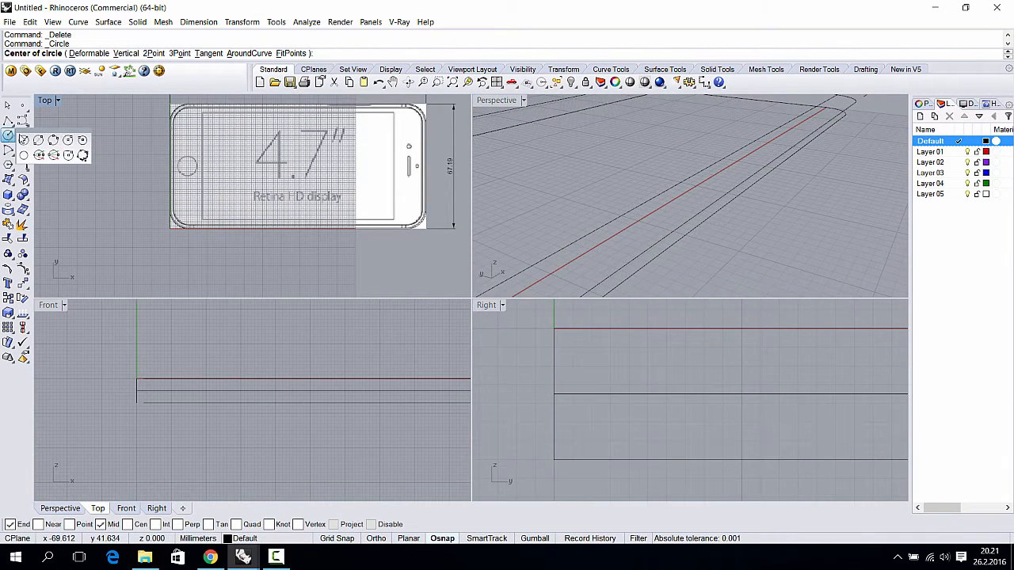
left_click(38, 140)
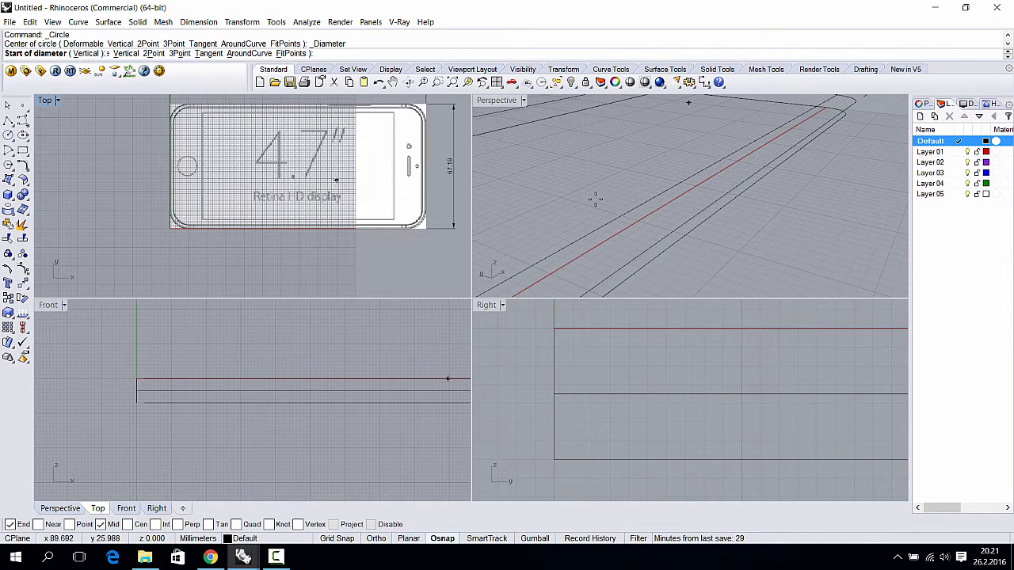
mouse_move(731, 151)
right_mouse_down()
mouse_move(716, 158)
mouse_move(734, 134)
mouse_move(732, 143)
right_mouse_up()
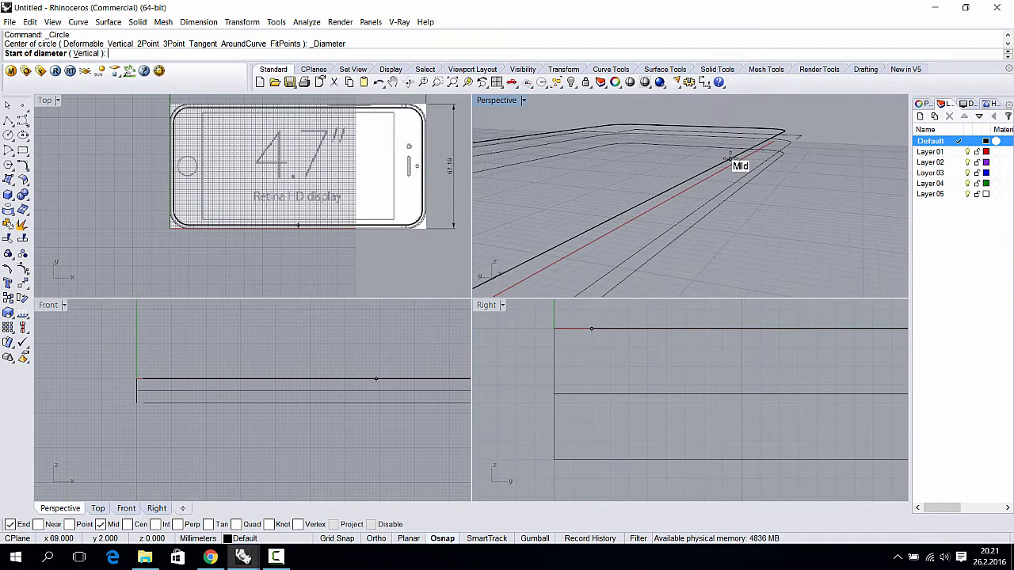
left_click(729, 157)
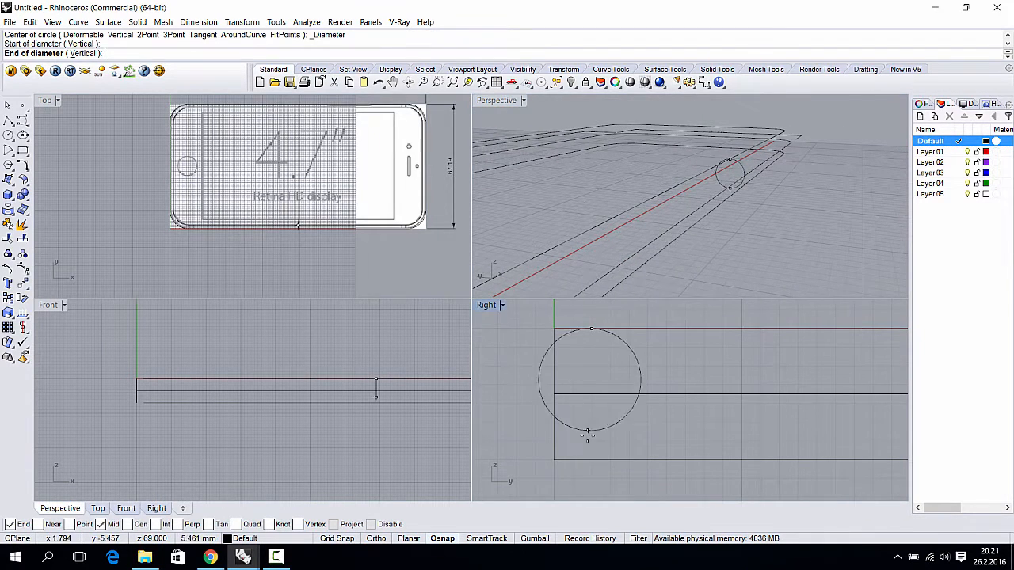
left_click(444, 539)
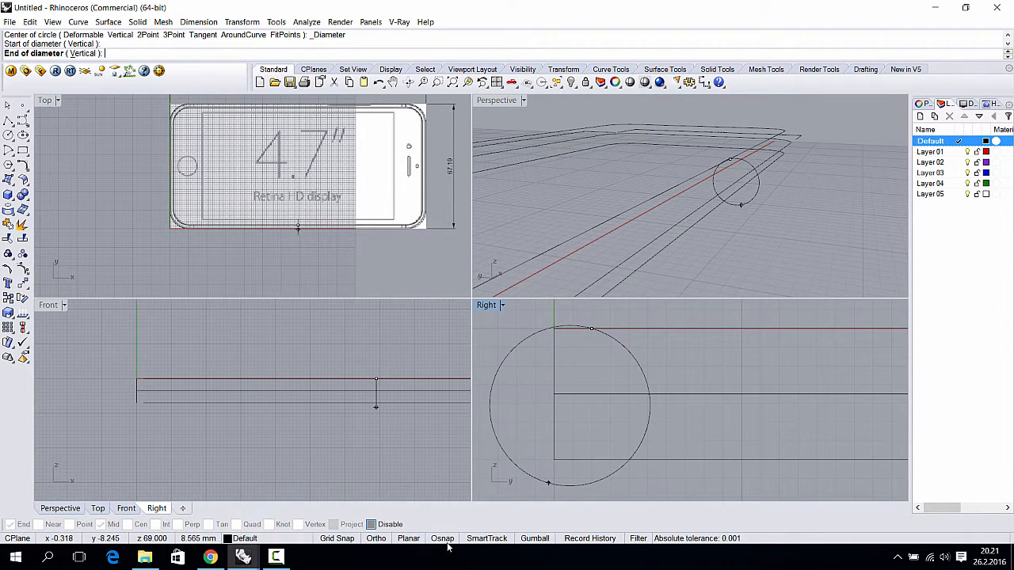
left_click(445, 538)
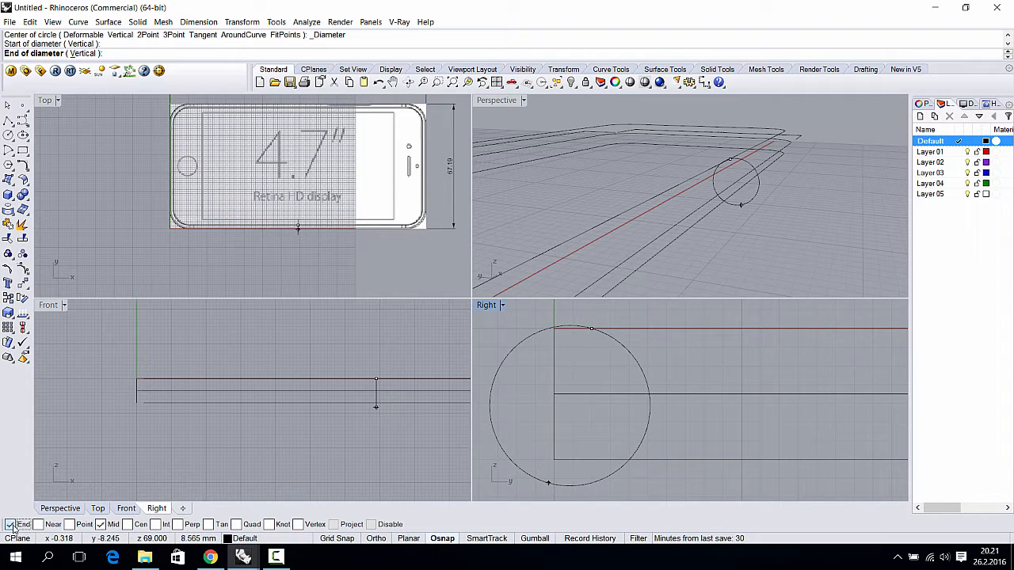
key("shift")
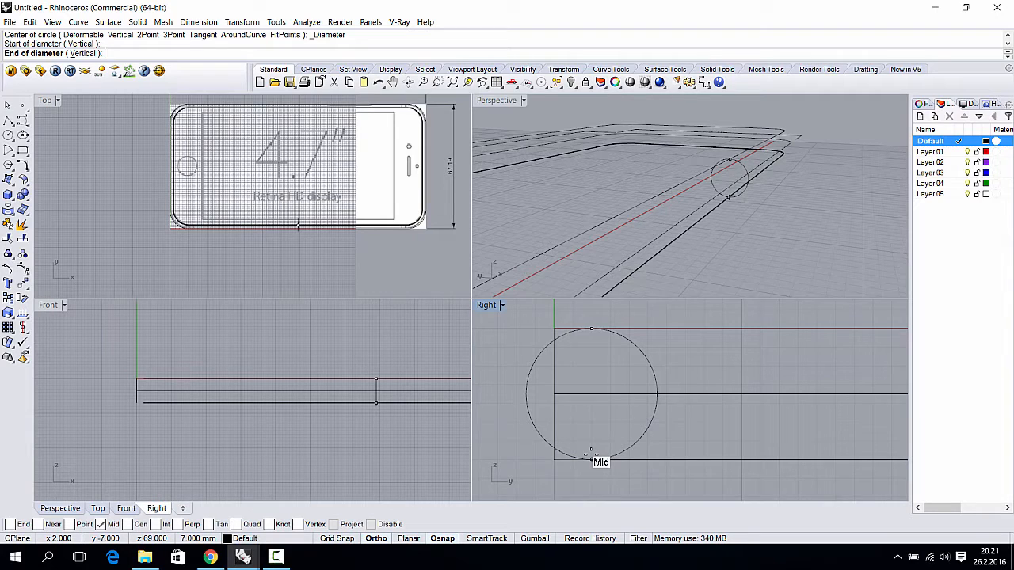
left_click(591, 454)
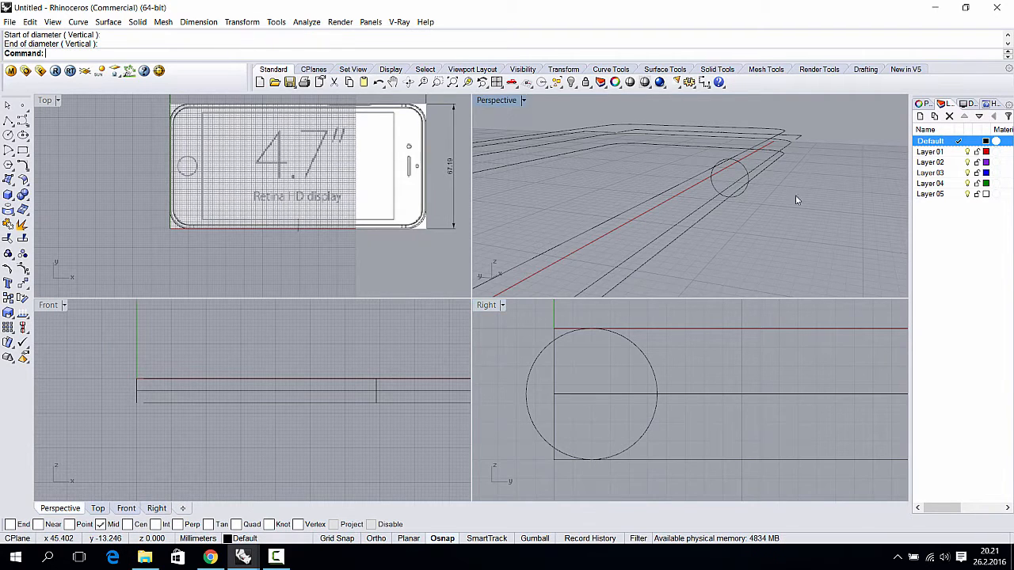
left_click(653, 374)
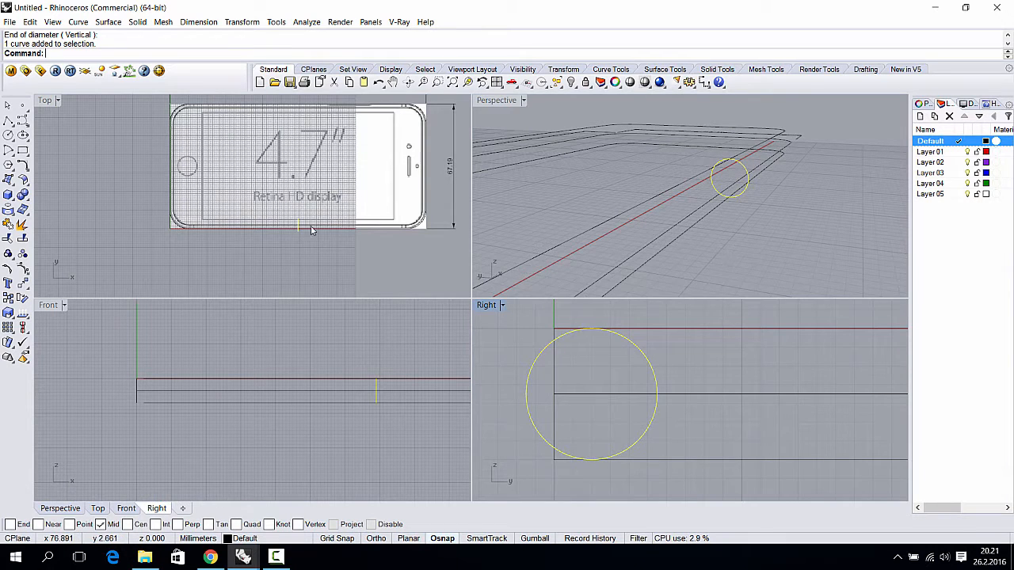
scroll(311, 229, "up", 8)
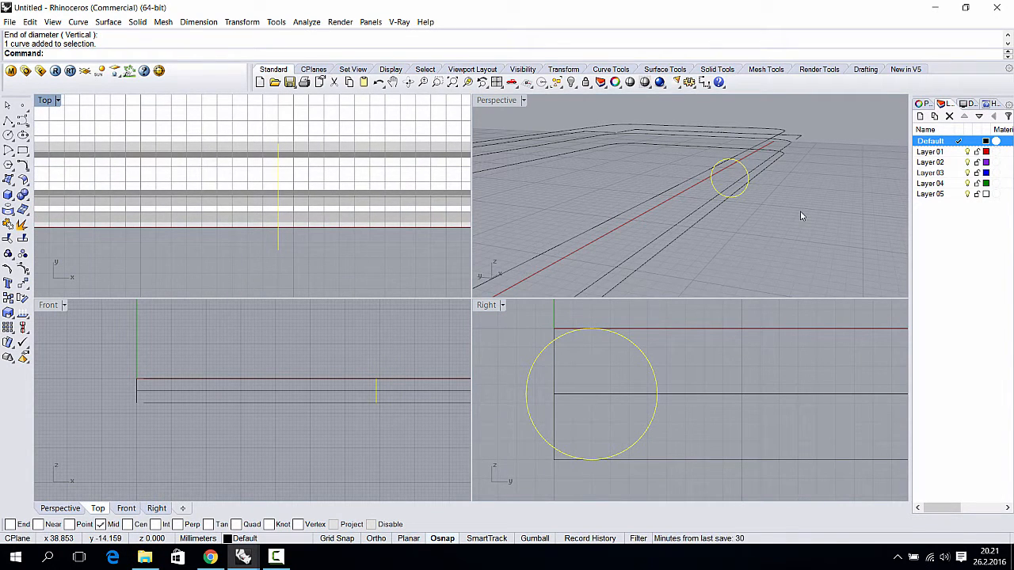
- Split the circle using the upper and lower outline curves as cutters
key("Return")
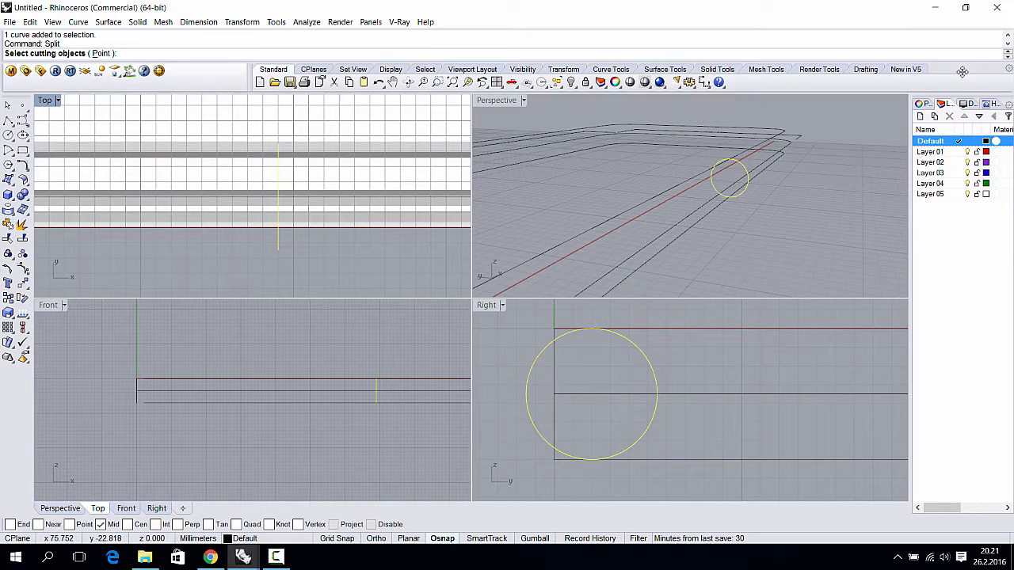
left_click(697, 185)
mouse_move(707, 208)
right_mouse_down()
mouse_move(724, 186)
mouse_move(702, 204)
mouse_move(709, 217)
right_mouse_up()
left_click(712, 219)
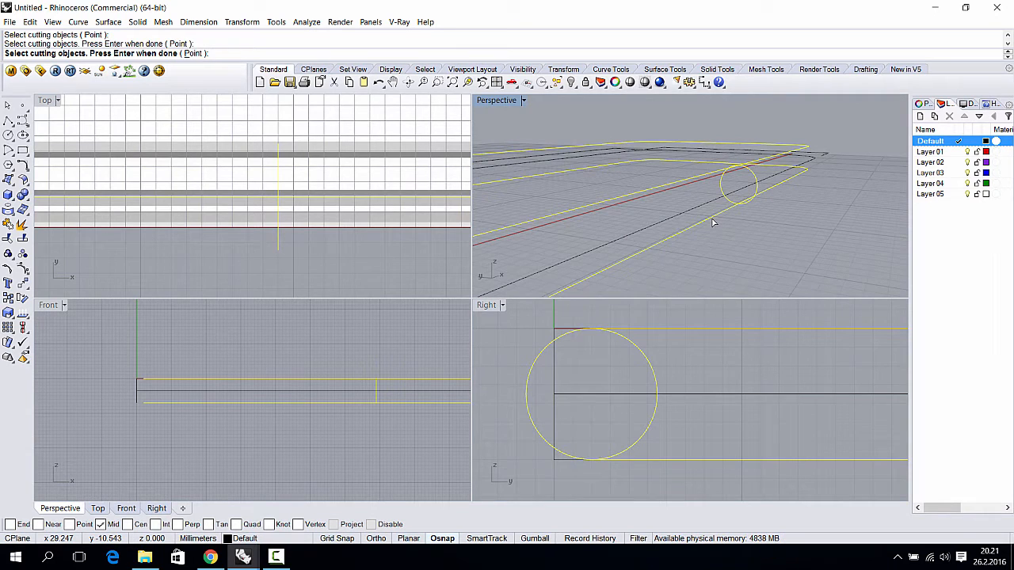
key("Return")
left_click(722, 187)
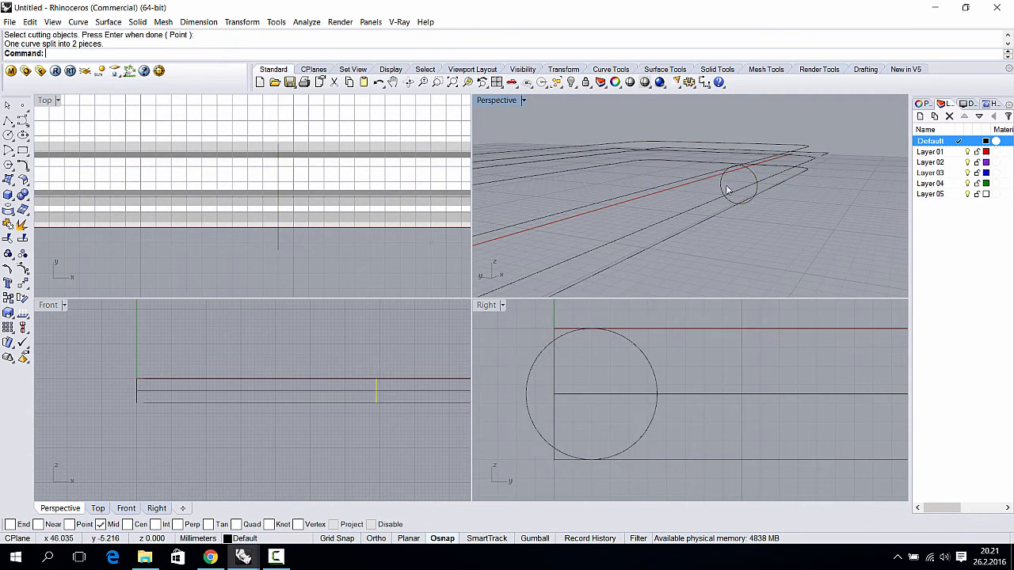
key("Return")
- Delete the circle's inner half and select the remaining half-round arc to move
key("Delete")
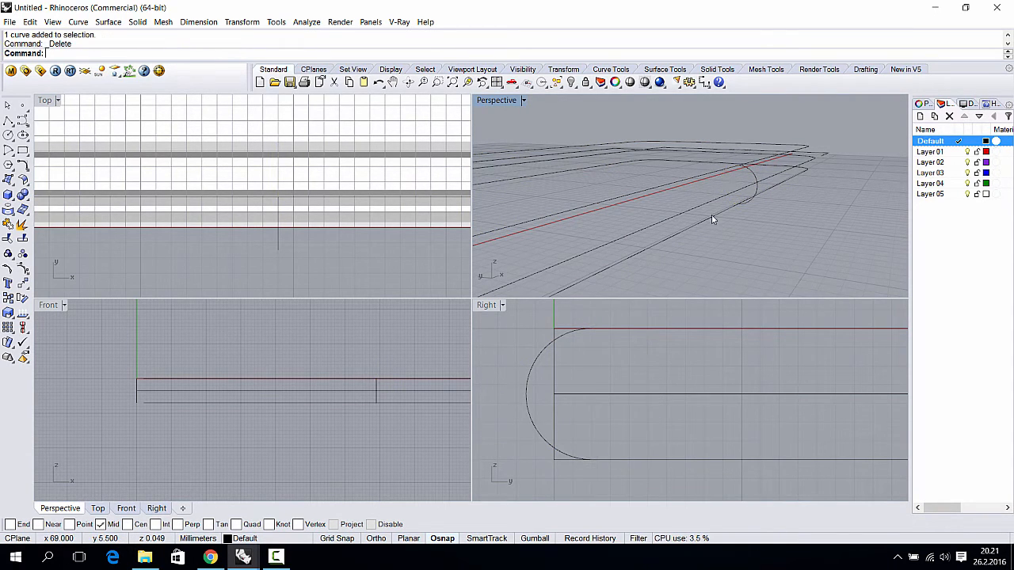
left_click(552, 352)
right_click_drag(770, 225, 693, 240)
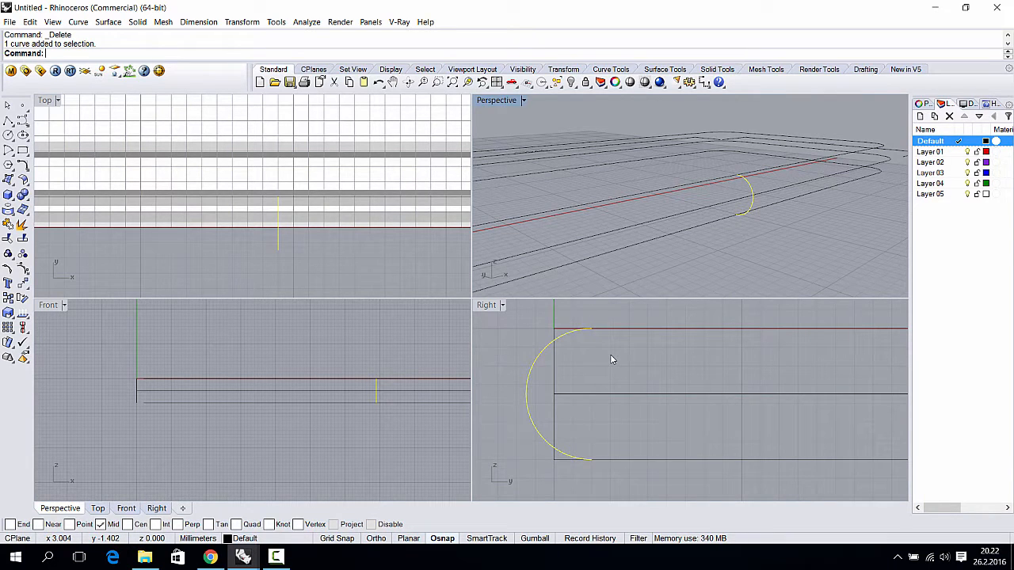
key("Return")
- Move the arc so its midpoint snaps onto the edge line's midpoint
scroll(609, 360, "up", 2)
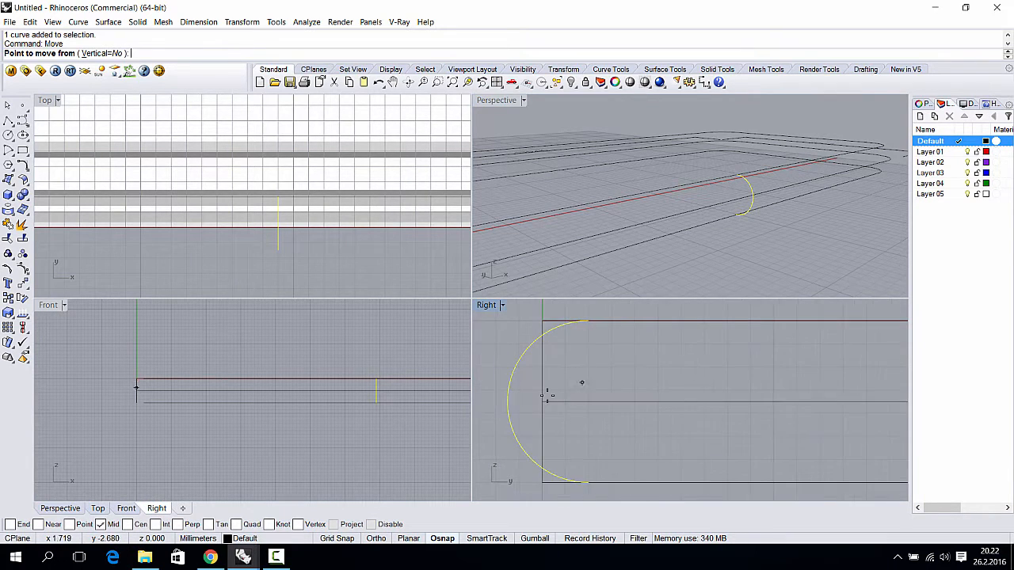
left_click(516, 403)
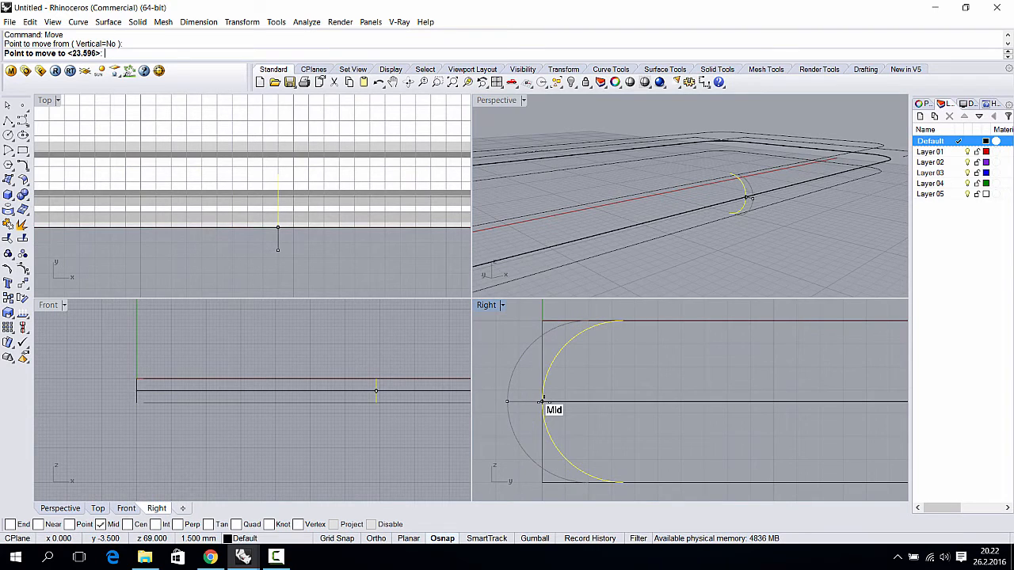
left_click(541, 402)
right_click_drag(855, 207, 744, 204)
key("Escape")
- Open the surface-creation tools flyout
left_click(719, 202)
left_click(801, 233)
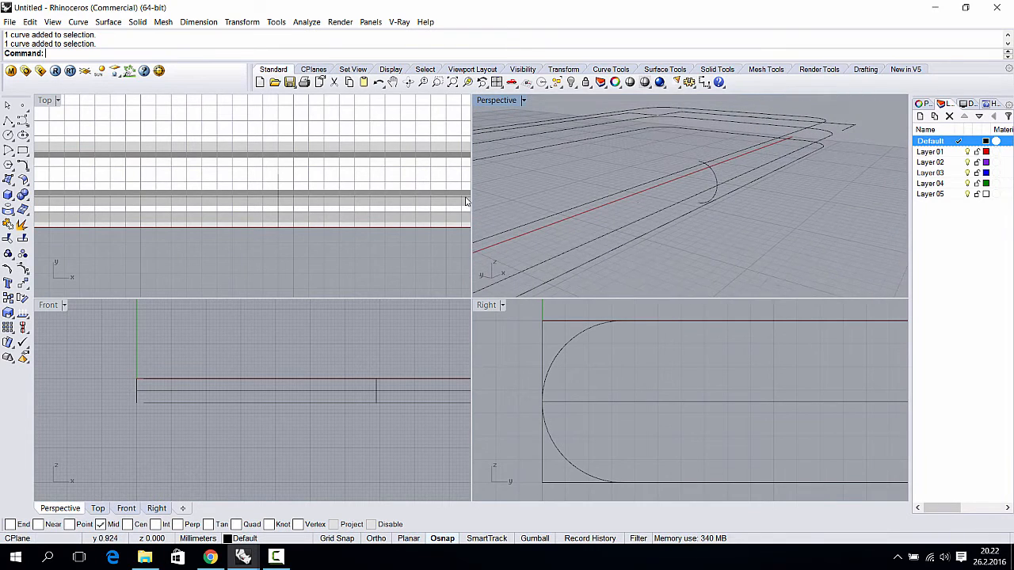
left_click(10, 180)
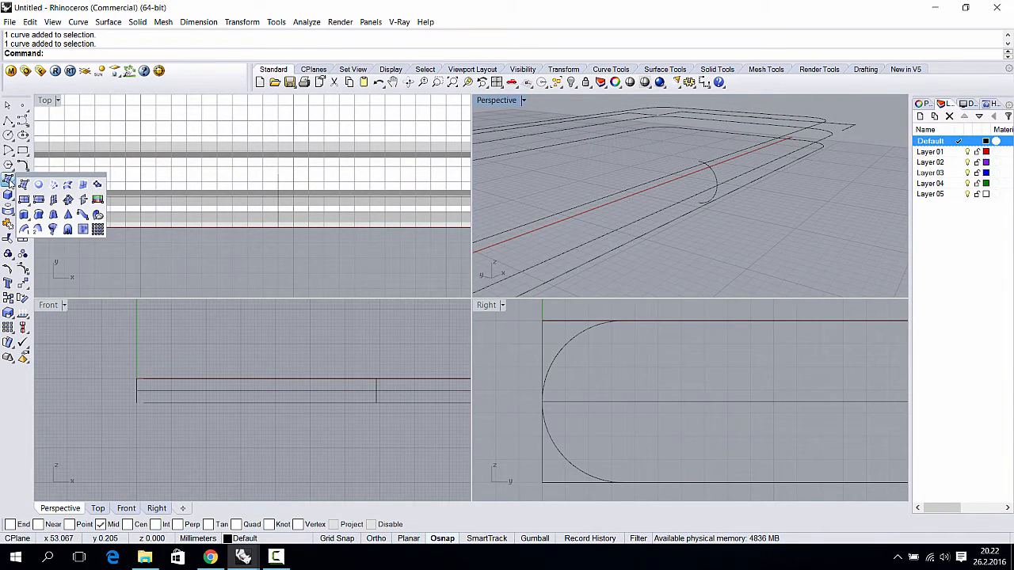
- Sweep the half-round arc along the upper and lower outline rails as a closed Sweep 2 Rails surface
left_click(39, 230)
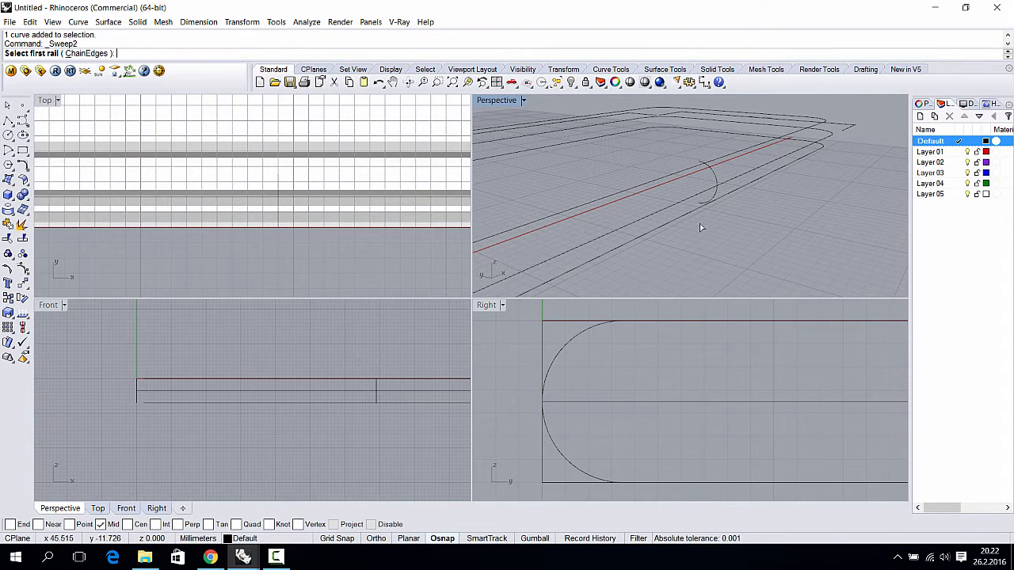
right_click_drag(684, 175, 710, 195)
left_click(683, 173)
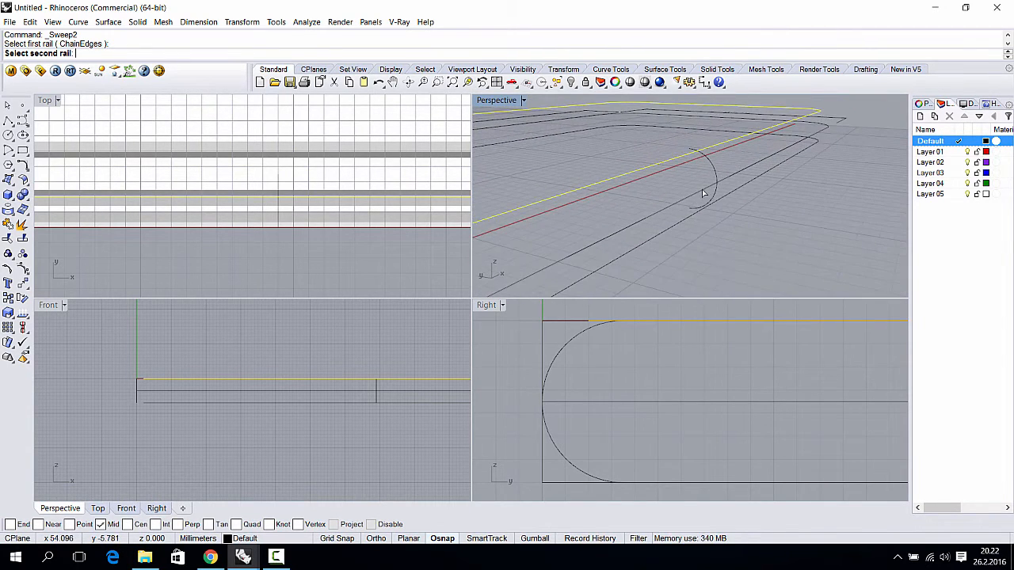
left_click(678, 222)
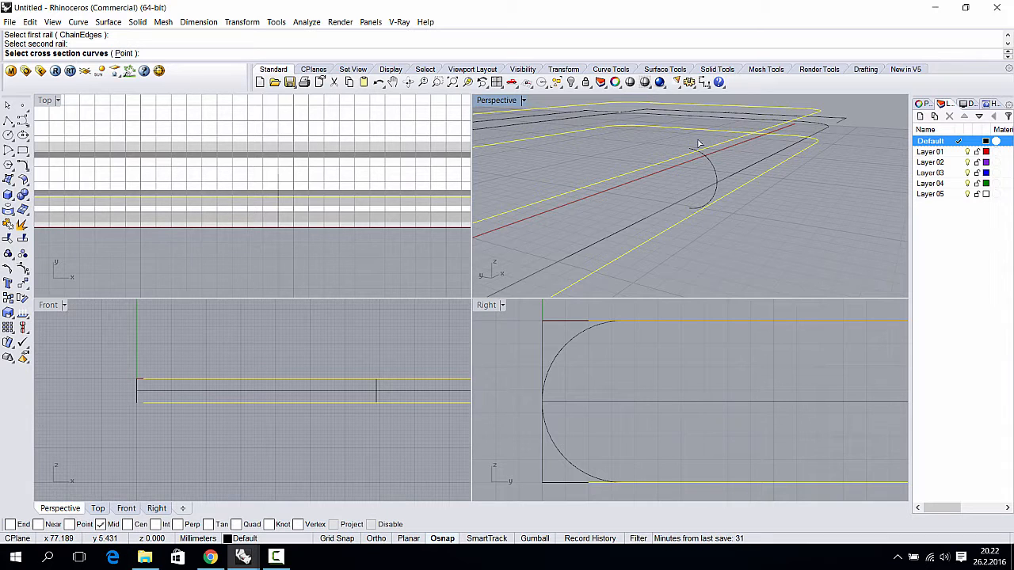
left_click(715, 171)
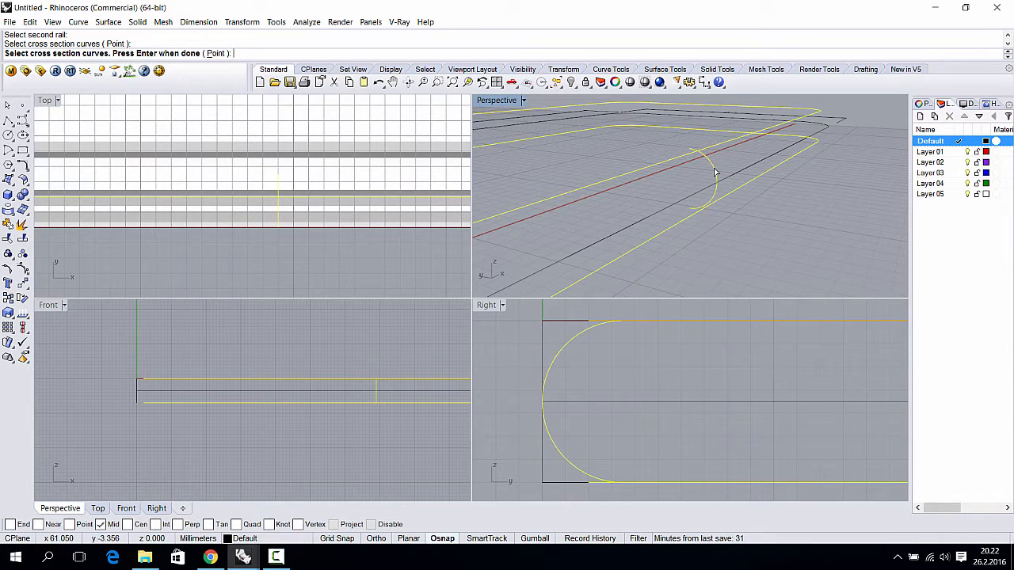
key("Return")
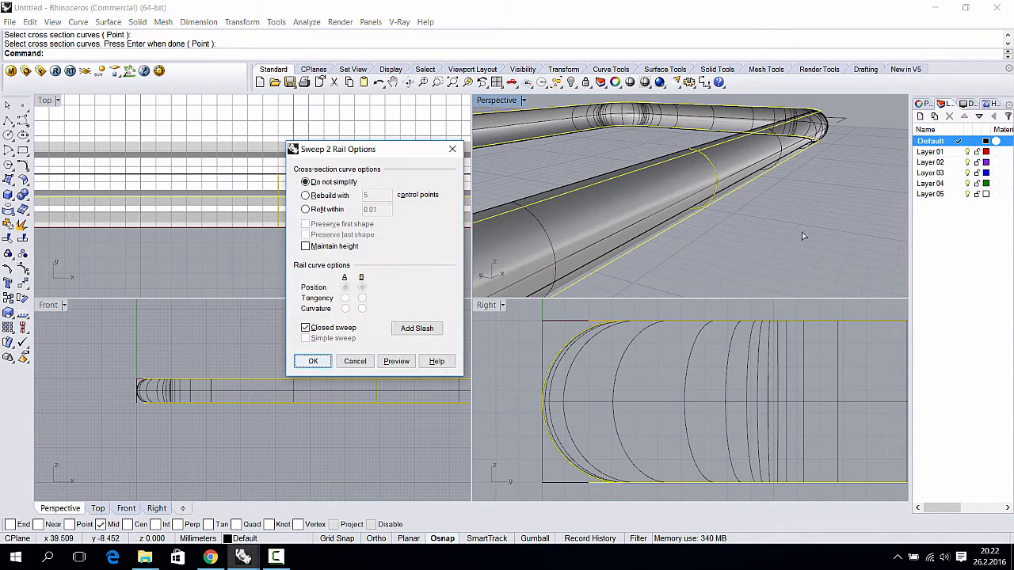
right_click_drag(802, 232, 757, 163)
left_click(314, 362)
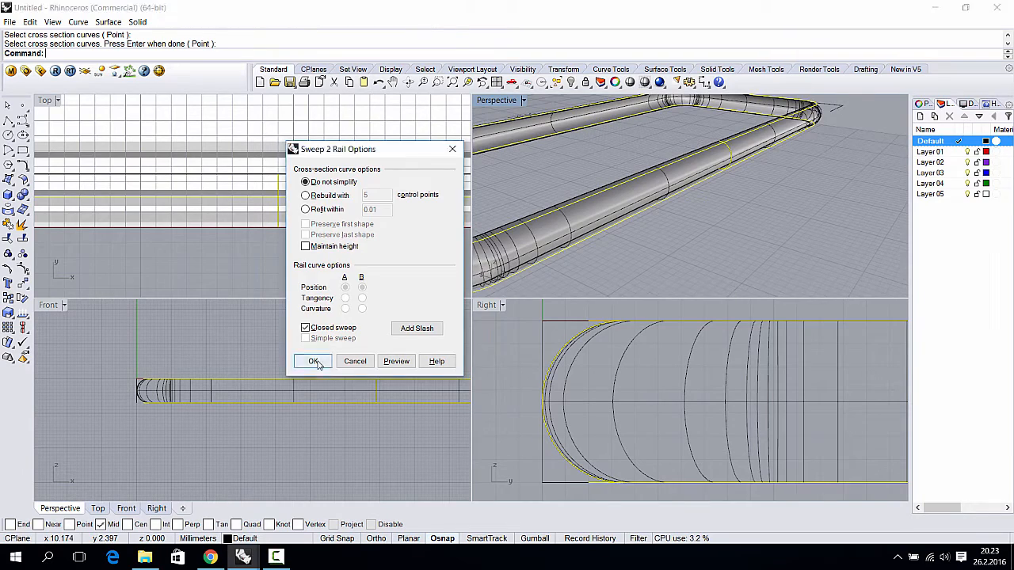
scroll(776, 206, "down", 8)
left_click(792, 175)
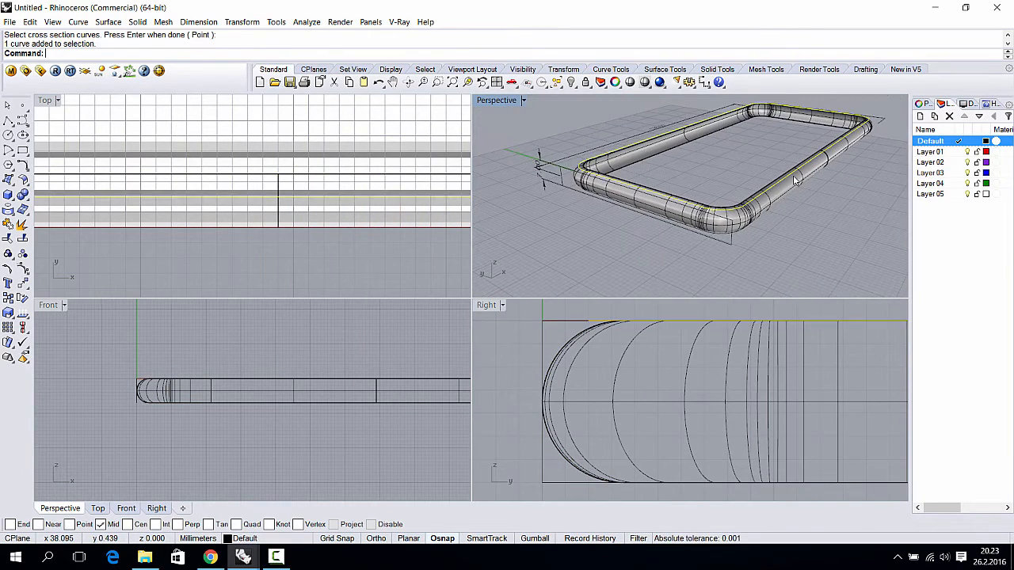
- Orbit around the swept tube from several angles, then select the whole tube surface
right_click_drag(793, 175, 765, 209)
left_click(740, 198)
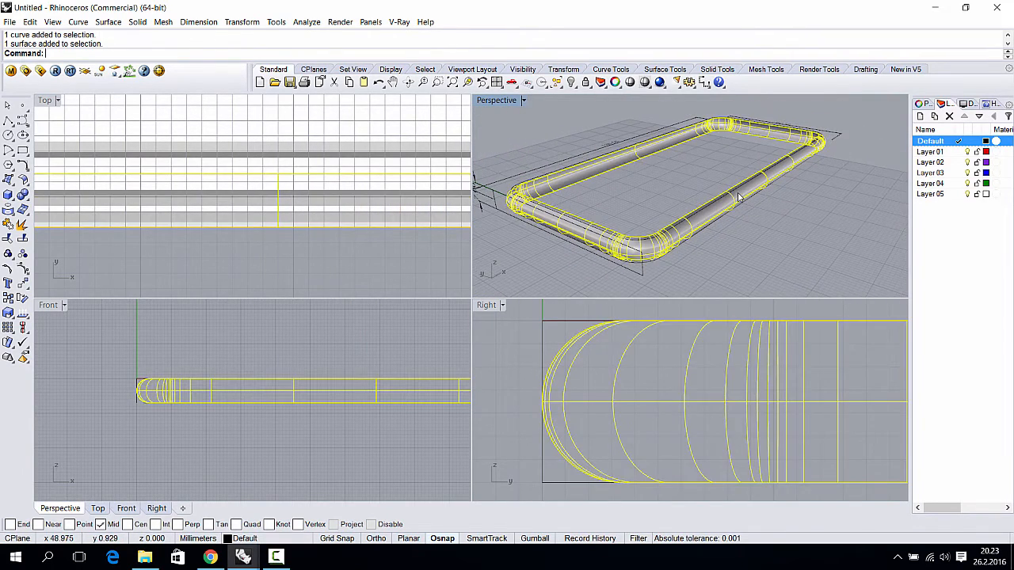
left_click(622, 195)
right_click_drag(582, 197, 622, 202)
scroll(550, 228, "up", 7)
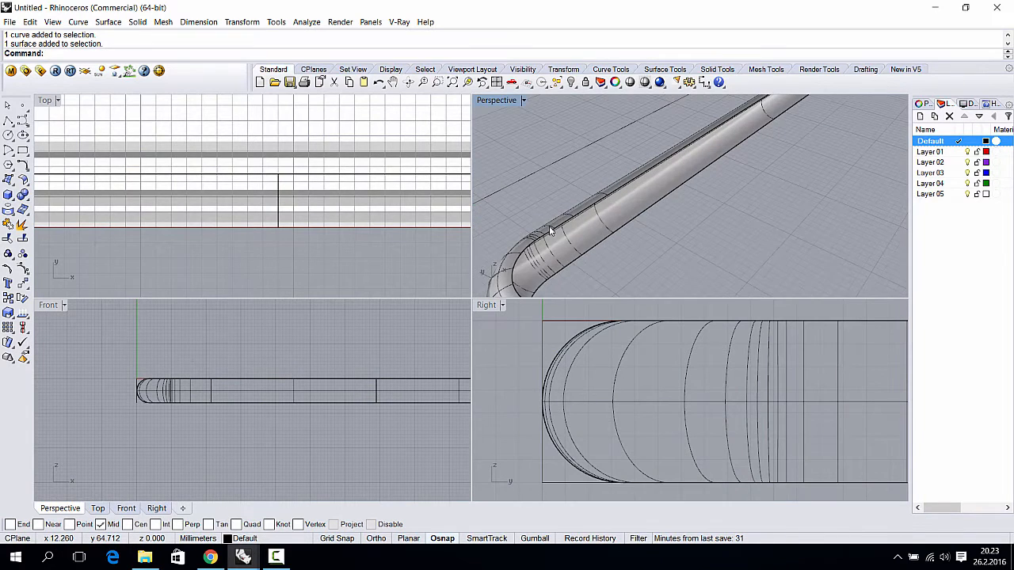
left_click(563, 225)
left_click(627, 236)
scroll(678, 232, "down", 10)
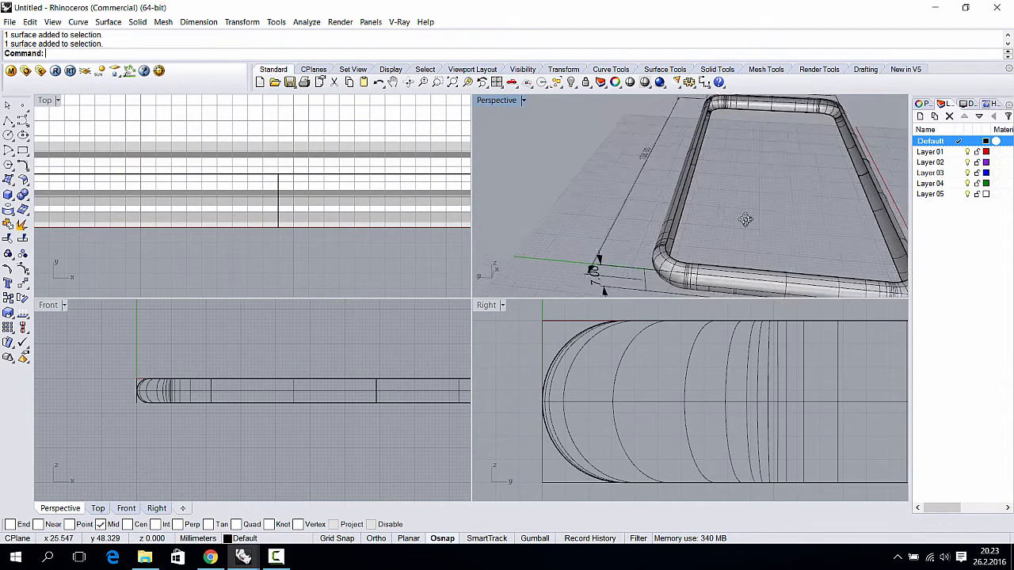
left_click(749, 275)
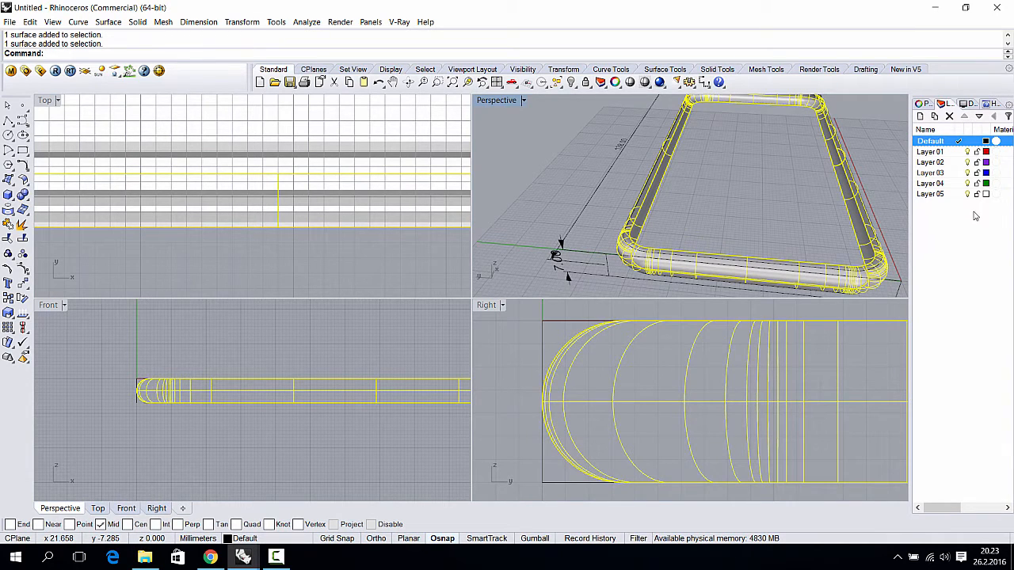
- Change the tube's layer to red Layer 01, toggle its visibility off and on, and reselect it
right_click(942, 151)
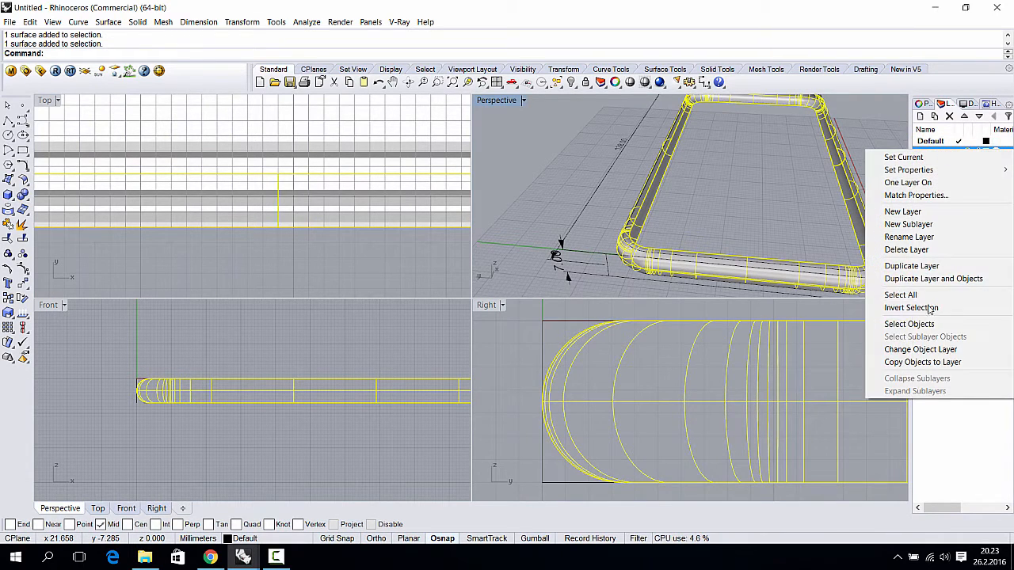
left_click(927, 349)
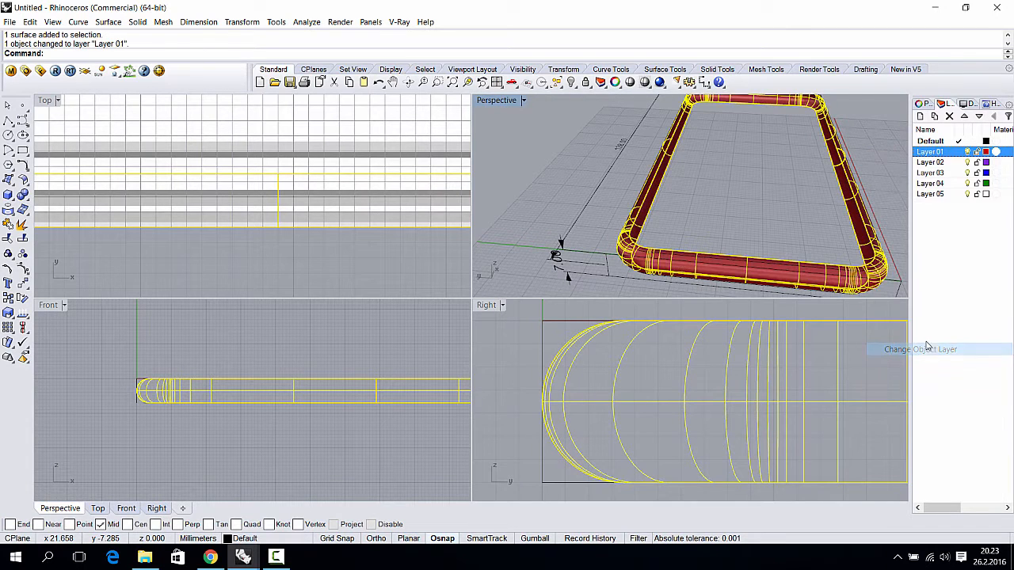
left_click(805, 194)
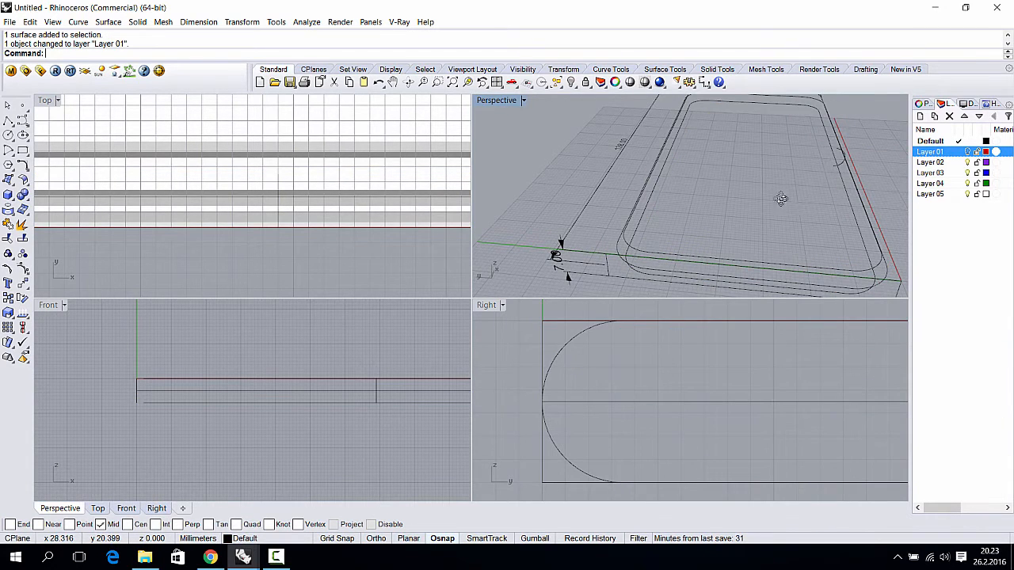
right_click_drag(781, 199, 682, 196)
scroll(757, 214, "up", 2)
scroll(585, 192, "up", 5)
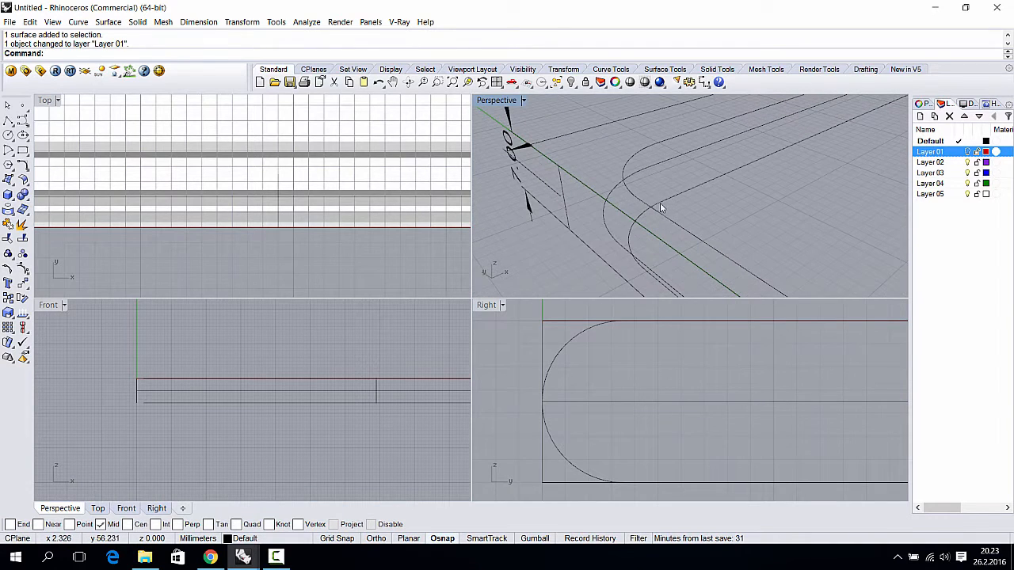
left_click(967, 152)
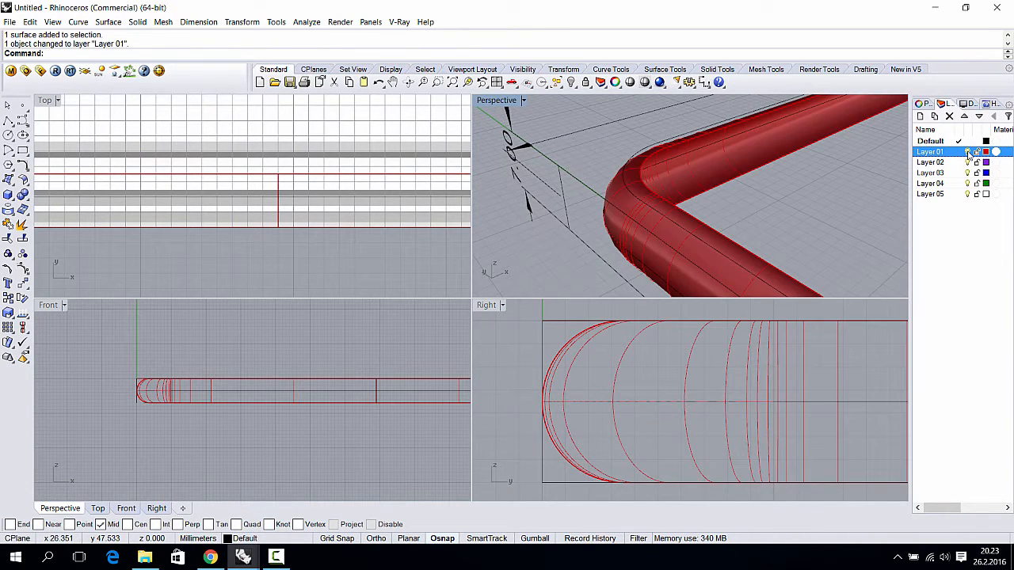
right_click_drag(819, 181, 651, 207)
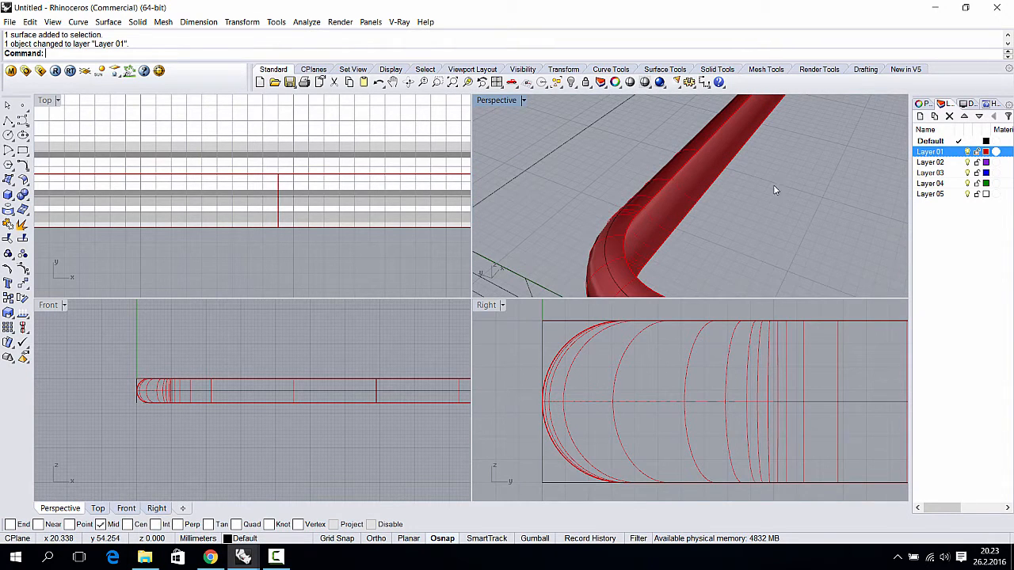
left_click(657, 191)
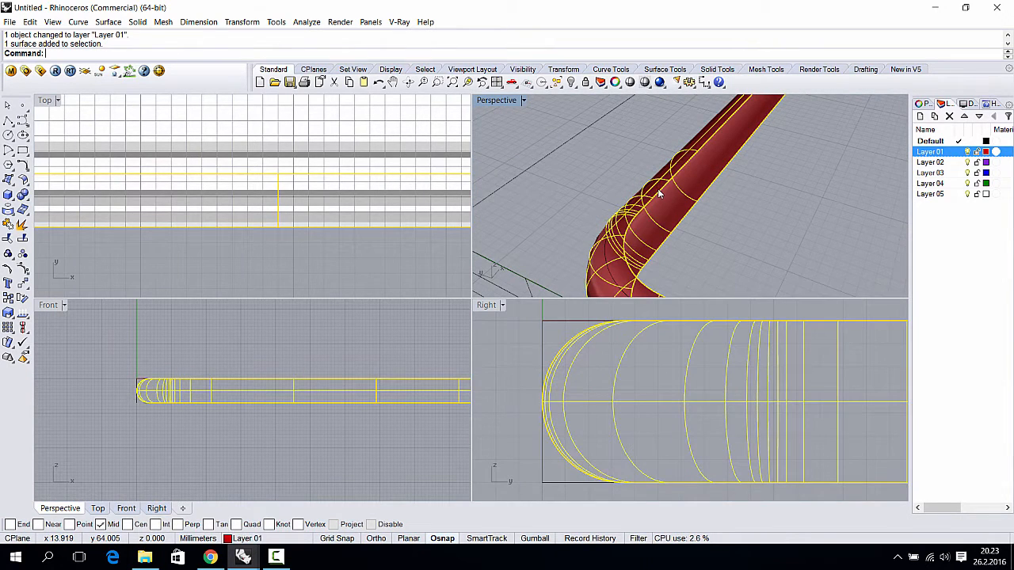
- Duplicate the swept tube's top edge as a new curve
left_click(83, 22)
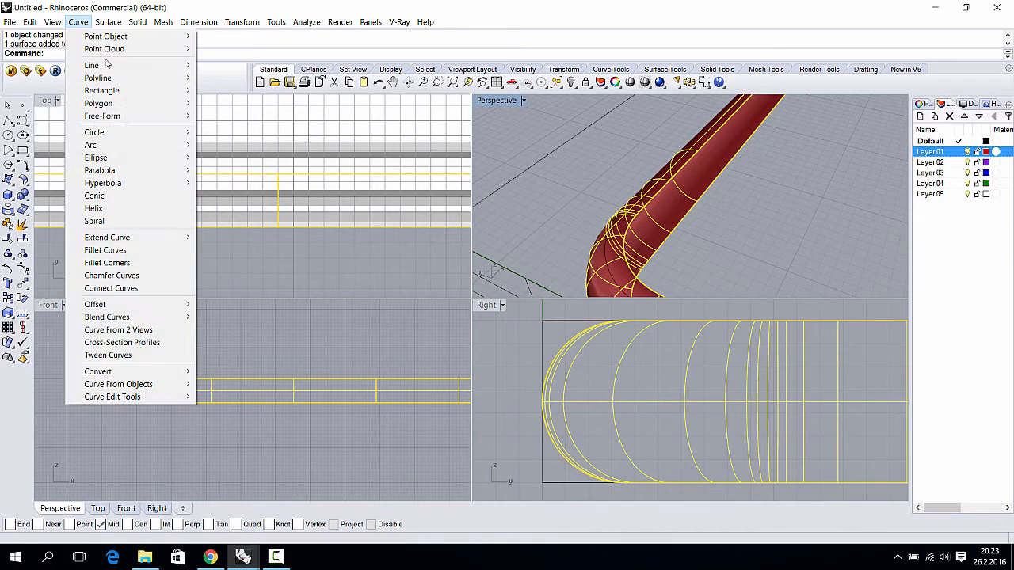
mouse_move(143, 387)
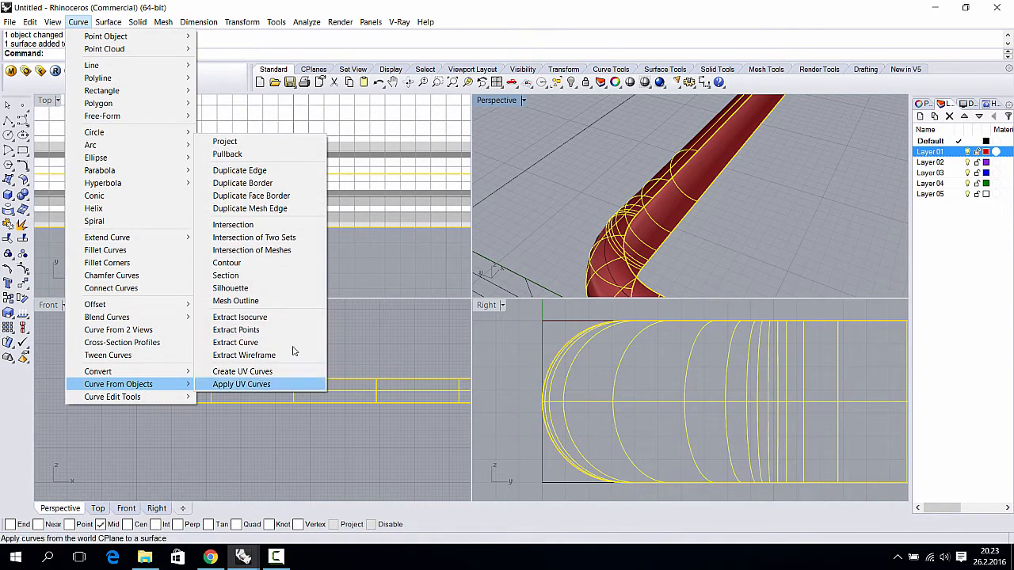
left_click(291, 172)
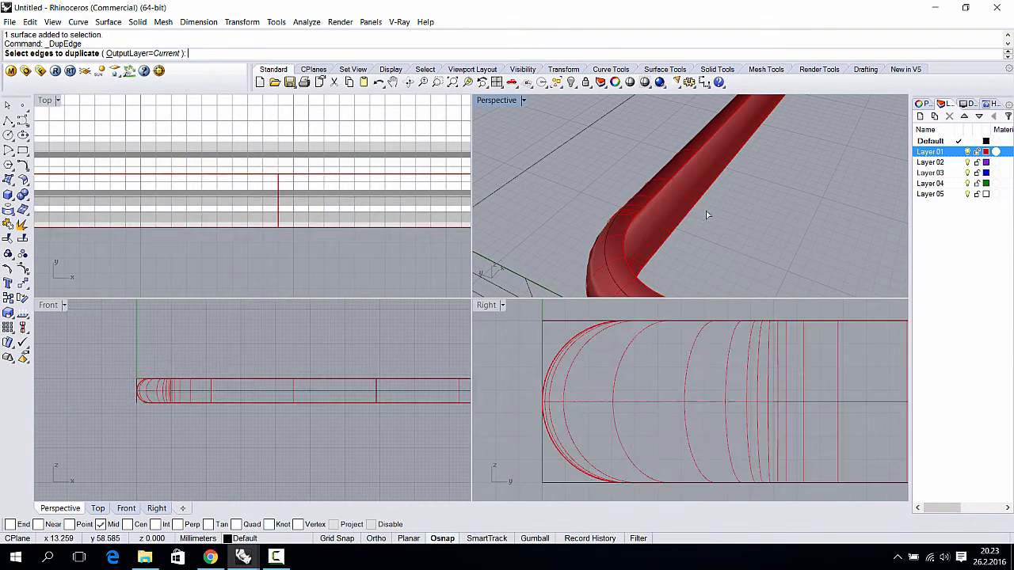
left_click(667, 192)
right_click_drag(674, 182, 619, 227)
scroll(586, 223, "up", 3)
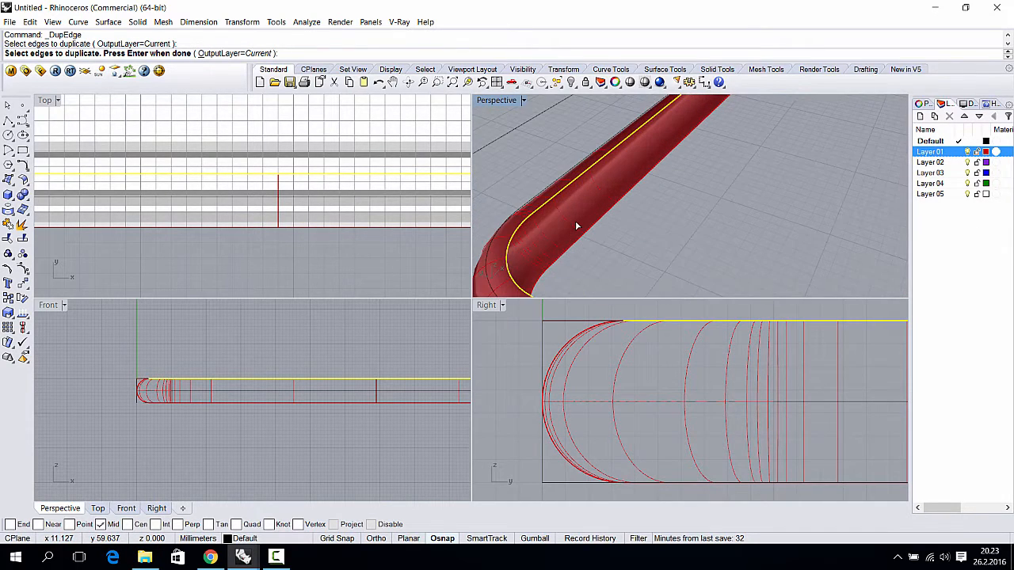
key("Return")
scroll(579, 224, "down", 5)
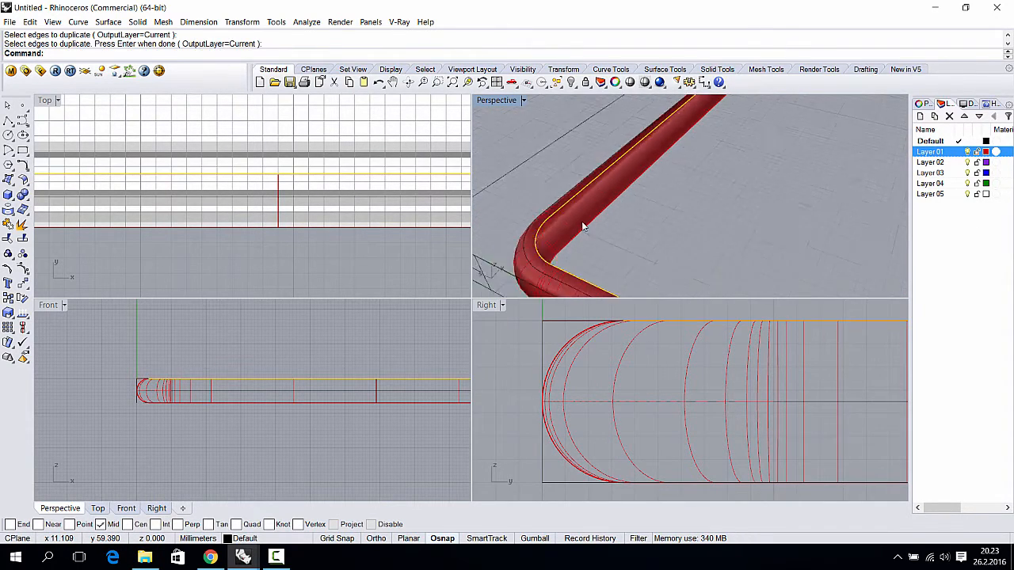
- Hide Layer 01 and select the duplicated edge curve
left_click(967, 151)
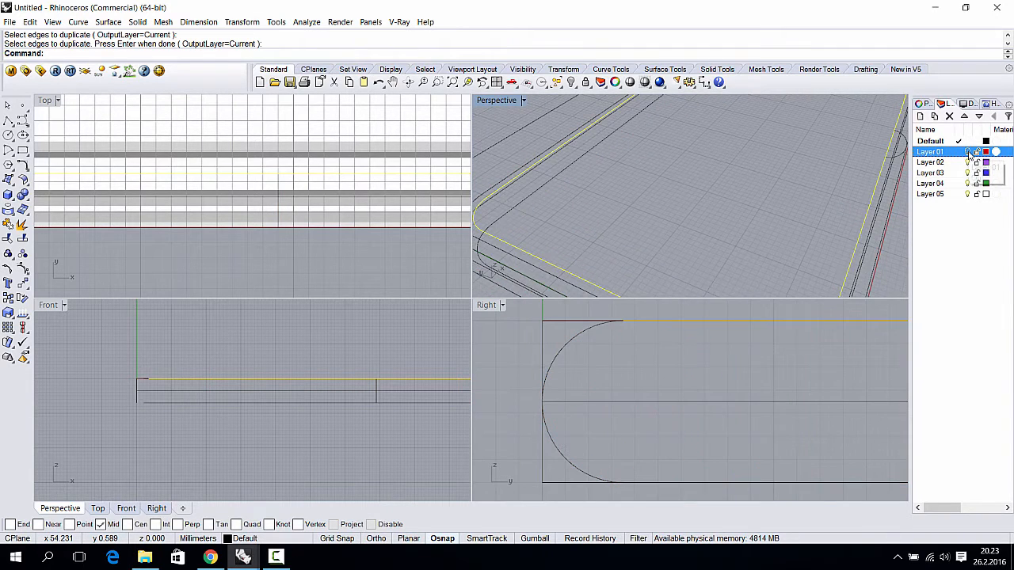
right_click_drag(586, 193, 633, 195, "shift")
left_click(616, 190)
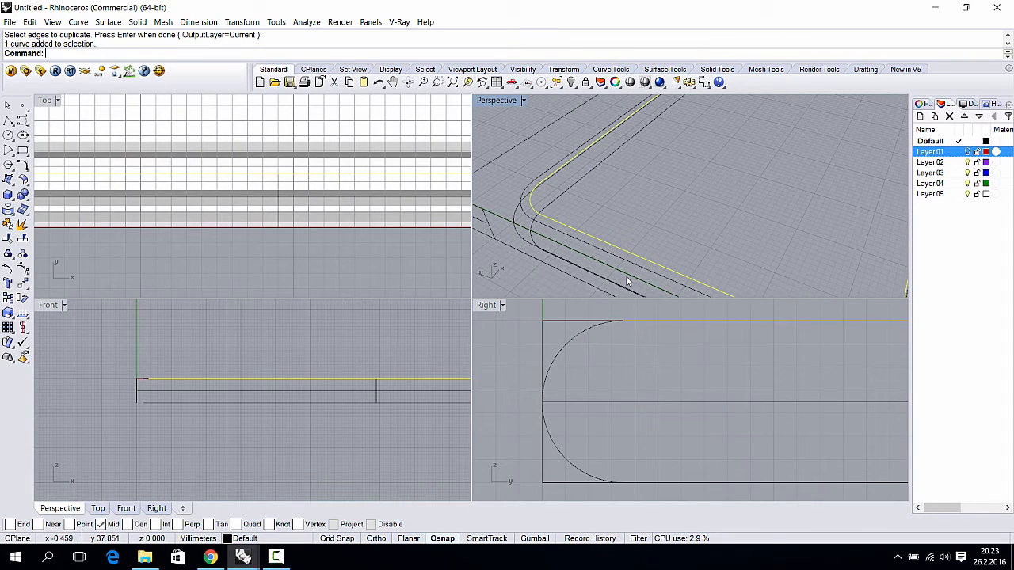
- Extrude the edge curve straight into a band and raise it slightly in the Front view
left_click(108, 22)
mouse_move(181, 185)
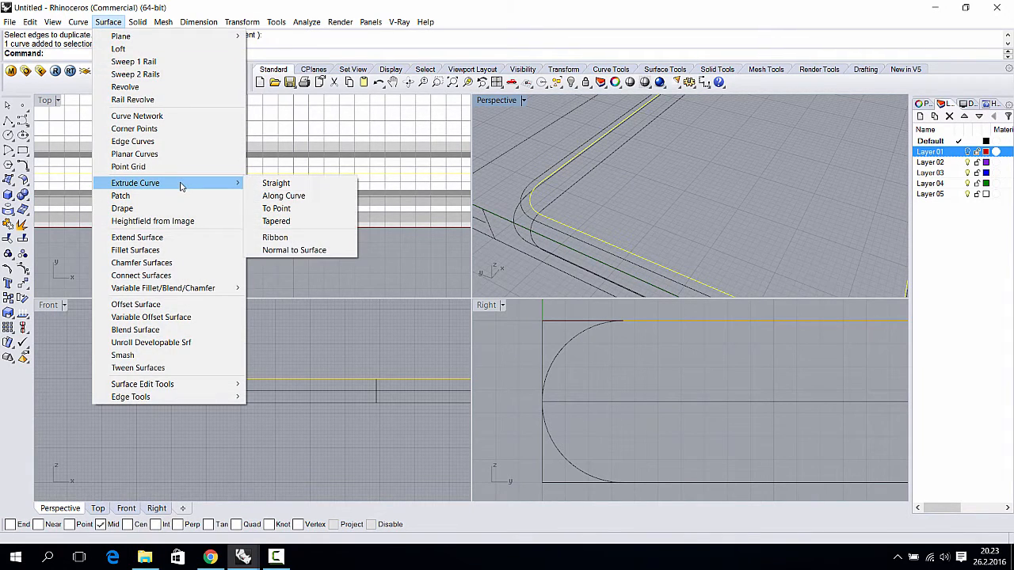
left_click(273, 182)
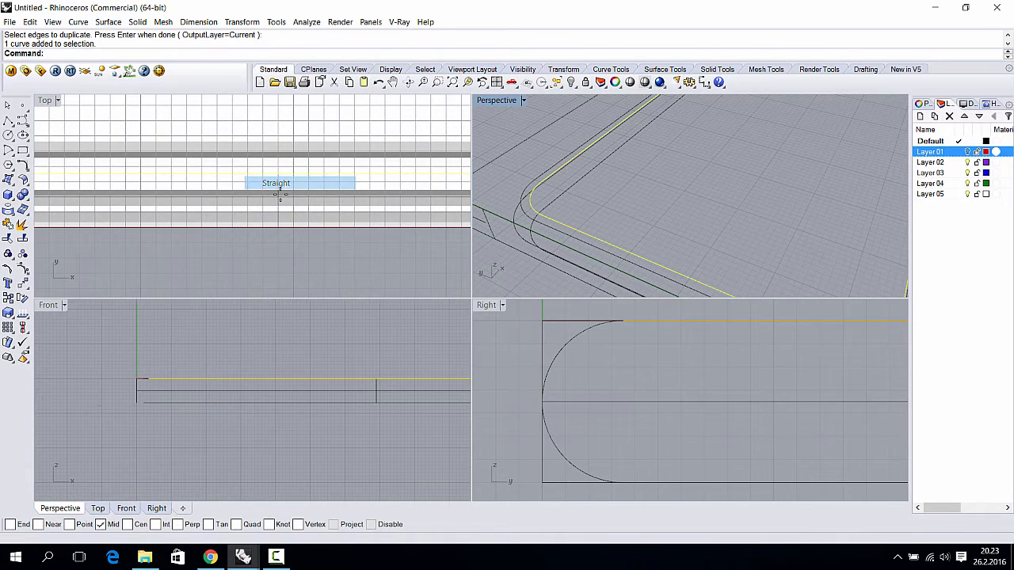
left_click(223, 434)
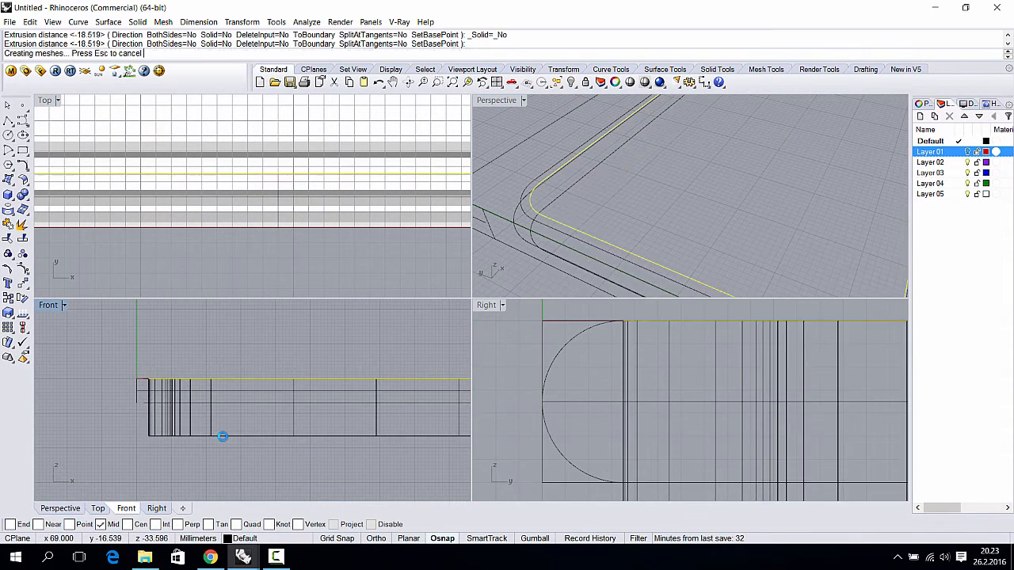
left_click(223, 435)
left_click_drag(223, 435, 251, 402)
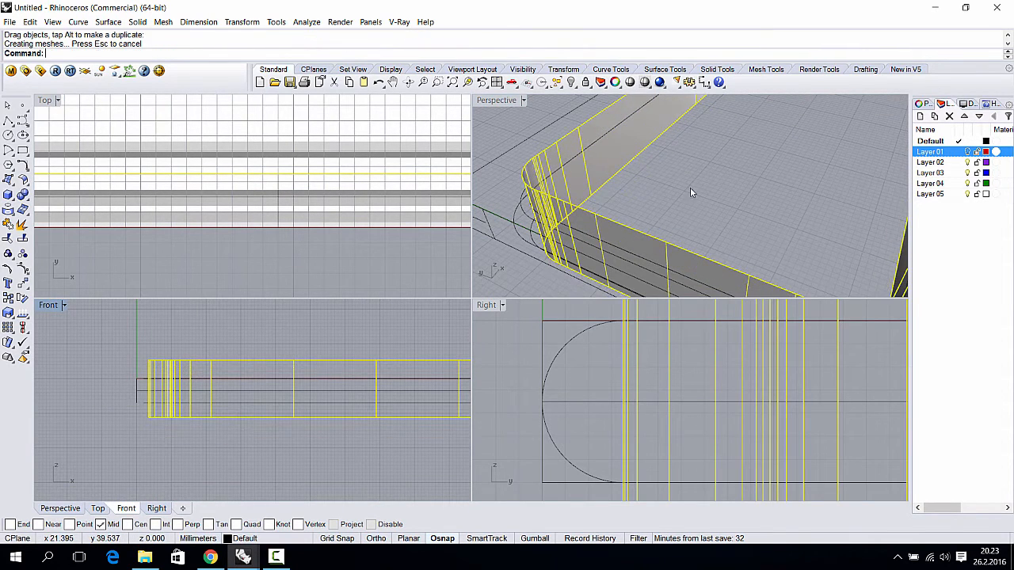
scroll(692, 193, "down", 5)
- Orbit around the model and select the 7.00 dimension
mouse_move(692, 190)
right_mouse_down()
mouse_move(711, 170)
mouse_move(689, 174)
right_mouse_up()
scroll(618, 196, "up", 6)
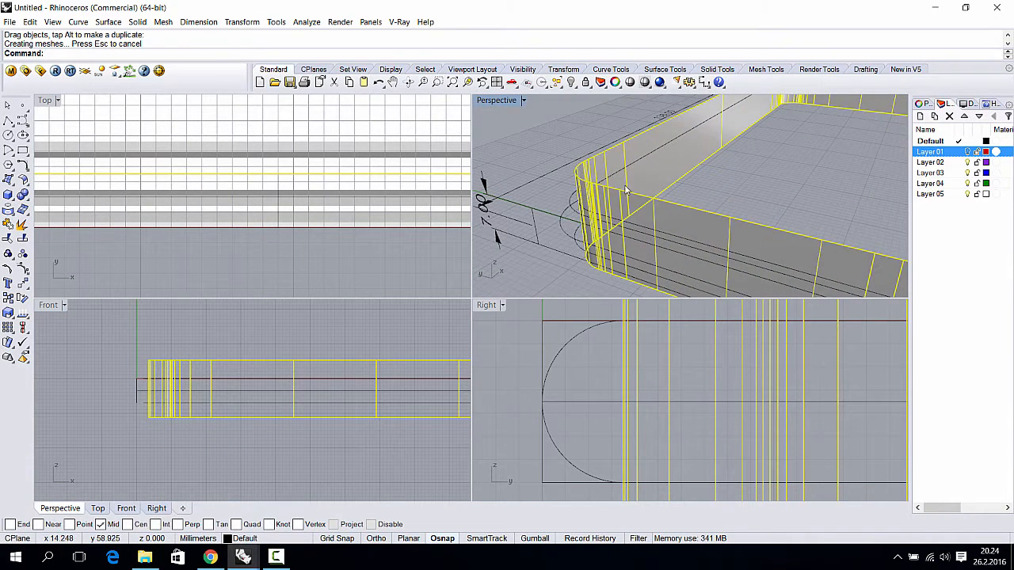
scroll(627, 193, "up", 2)
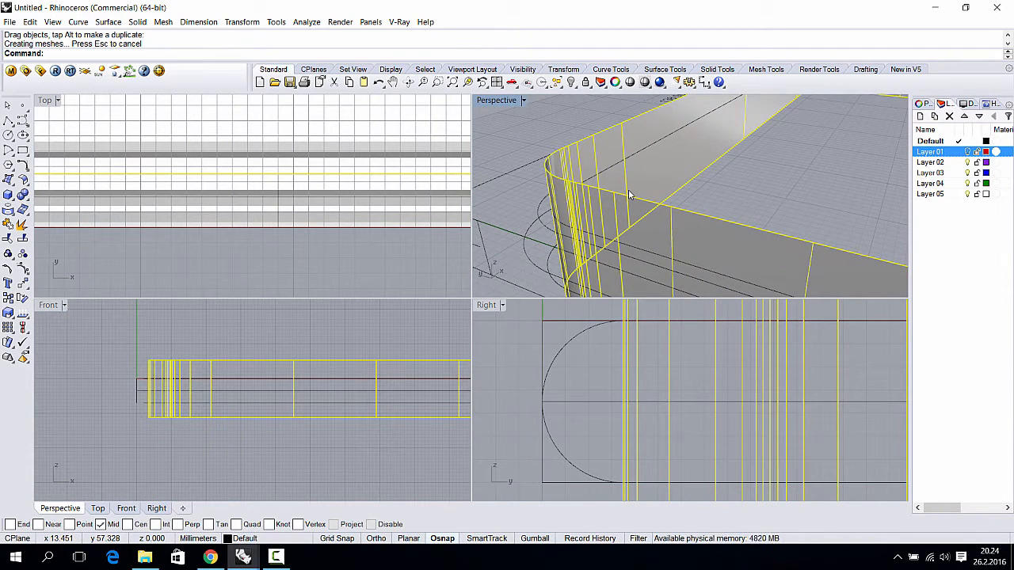
left_click(272, 557)
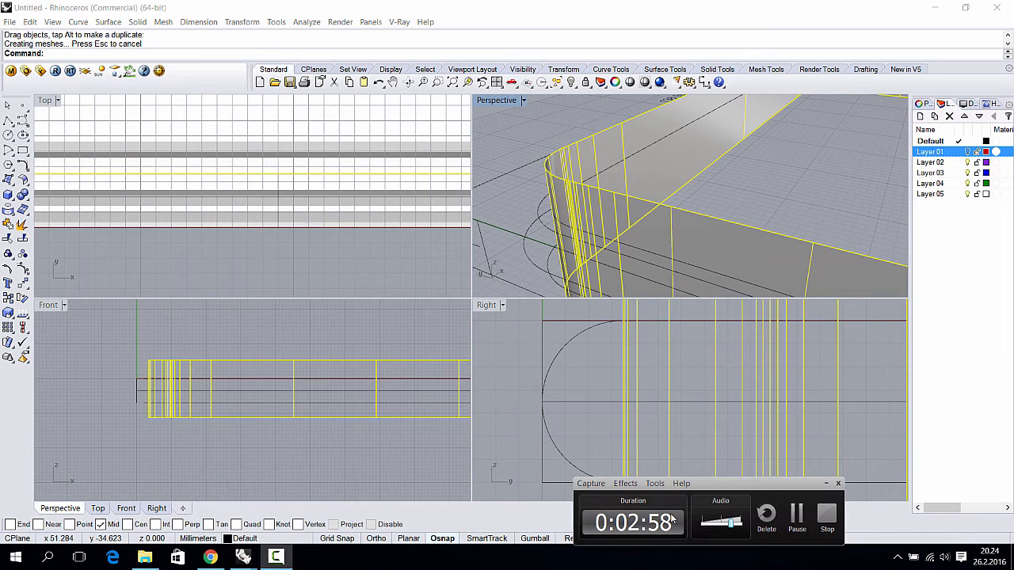
left_click(797, 514)
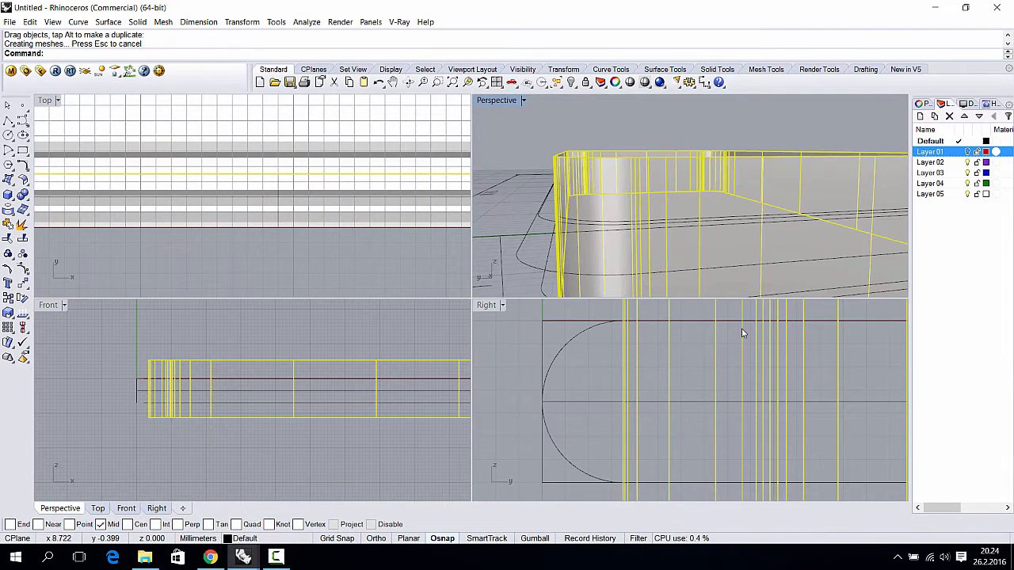
scroll(742, 334, "down", 2)
scroll(692, 236, "down", 2)
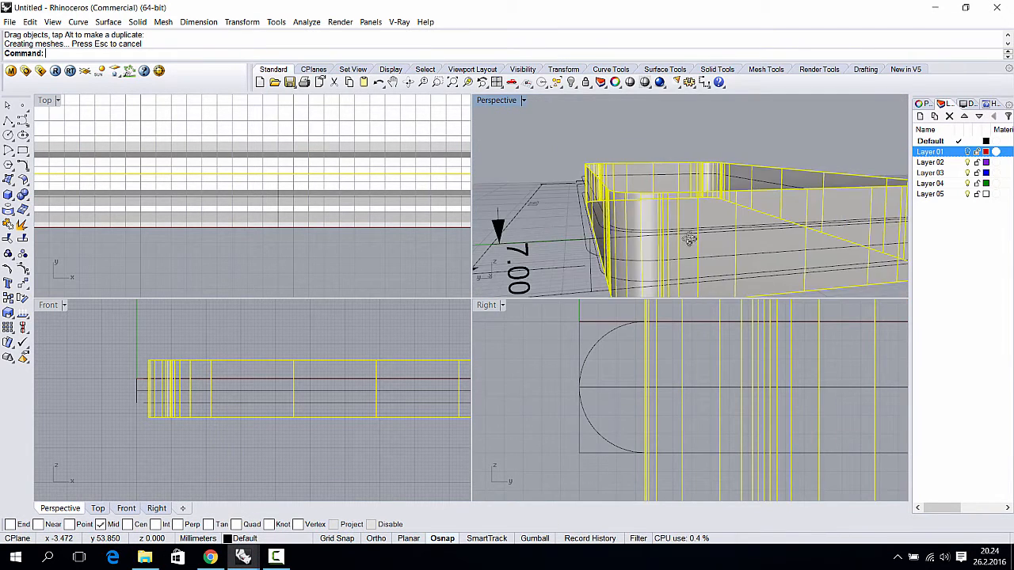
right_click_drag(690, 233, 563, 258)
left_click(569, 203)
right_click_drag(636, 220, 713, 213)
- Show Layer 01 again and select the edge curve from the overlapping objects
left_click(967, 152)
scroll(699, 225, "up", 3)
scroll(699, 189, "up", 2)
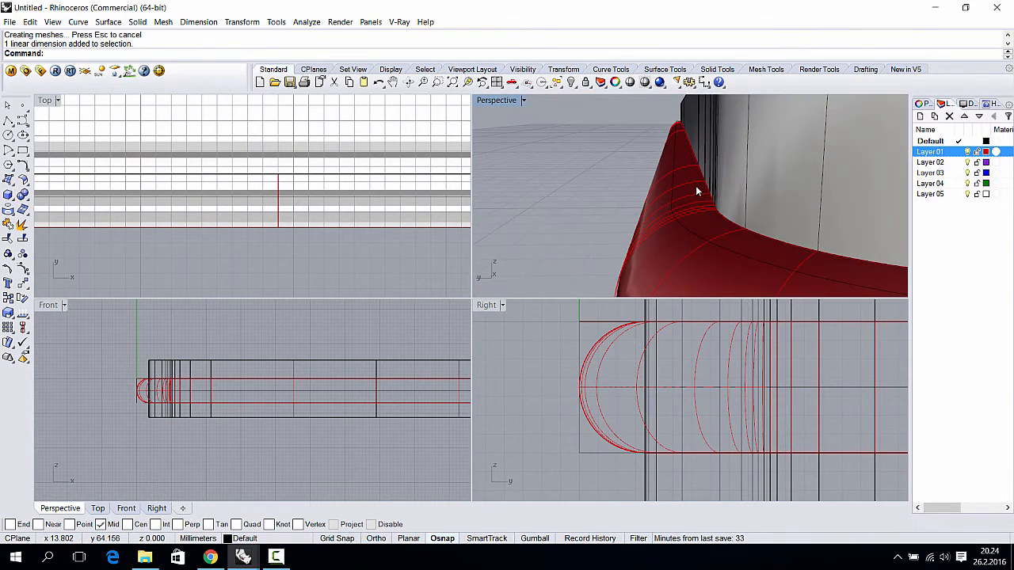
right_click_drag(694, 193, 641, 202)
left_click(673, 156)
left_click(713, 187)
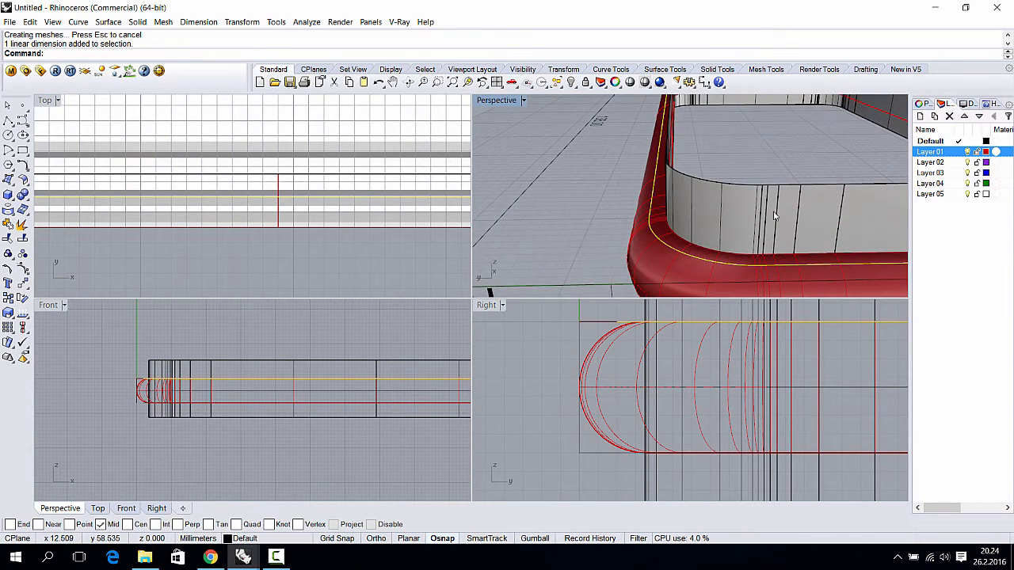
- Extrude the edge curve straight into a wall about 16.5 mm tall, raised slightly
left_click(108, 21)
mouse_move(190, 184)
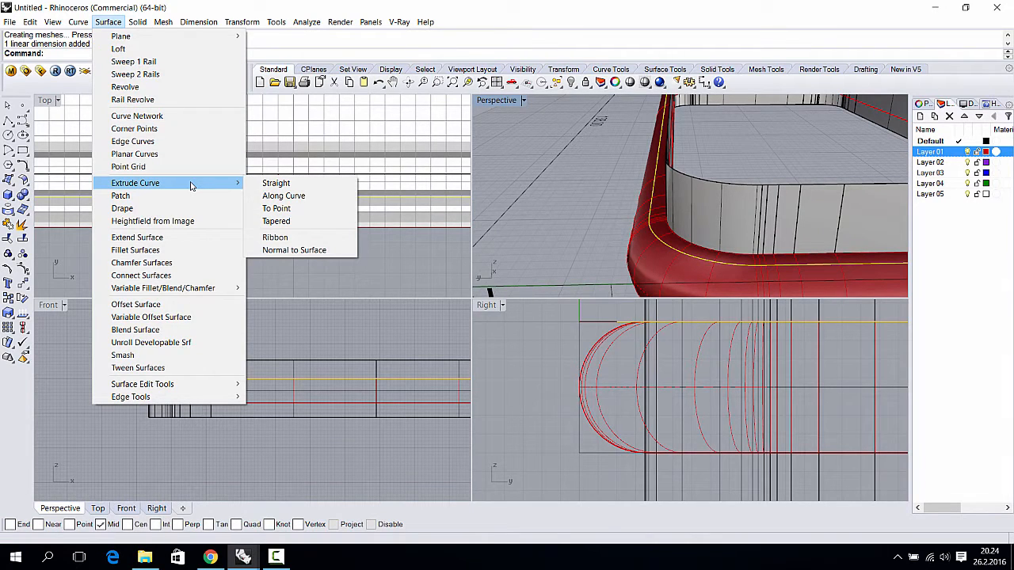
left_click(328, 183)
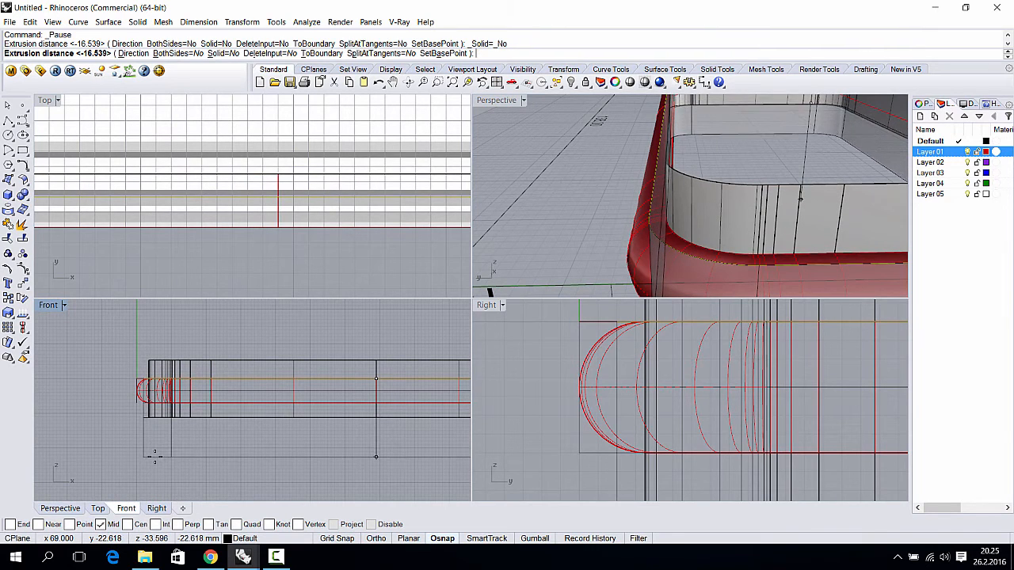
left_click(160, 458)
left_click_drag(161, 457, 161, 449)
- Clear the selection and select the red frame surface
right_click_drag(659, 196, 589, 176)
key("Escape")
left_click(593, 177)
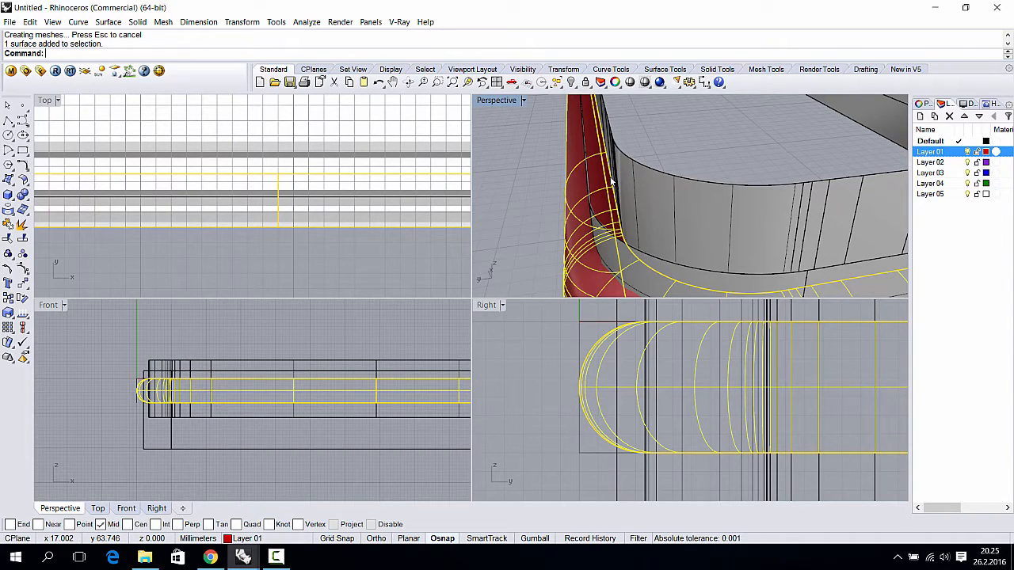
- Split the red rounded frame with the extruded band as the cutting object
key("Return")
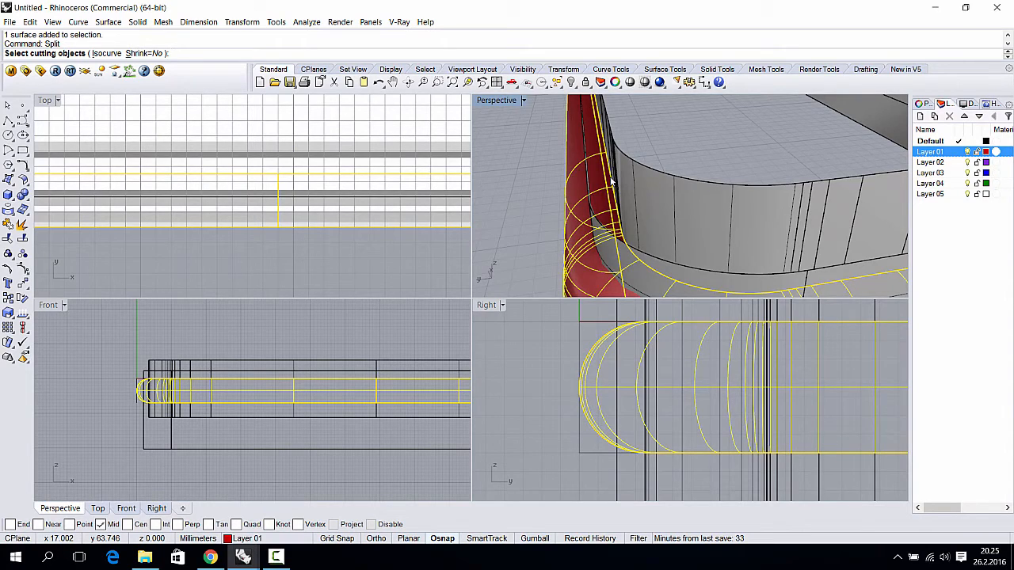
right_click_drag(620, 182, 666, 205)
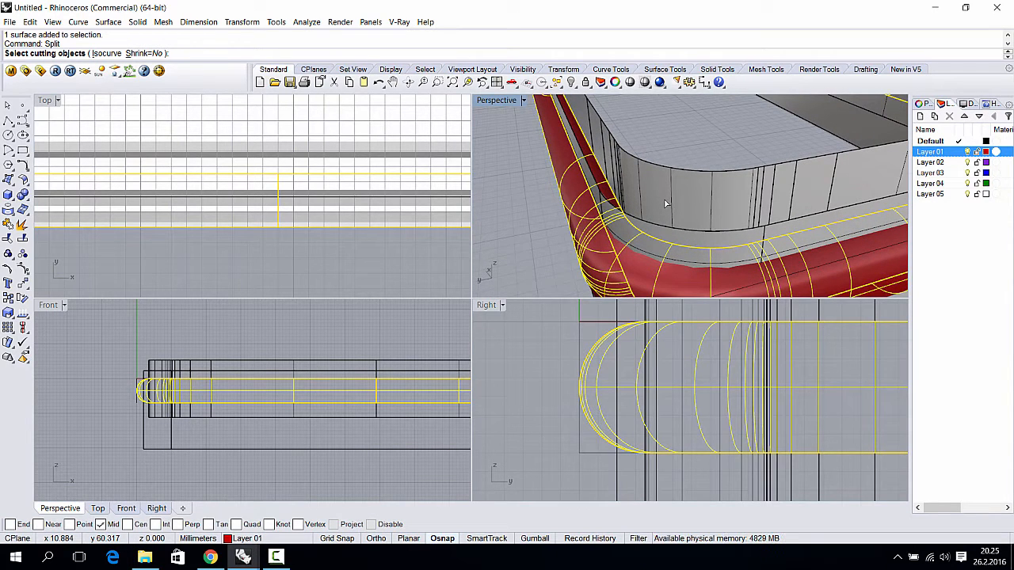
right_click_drag(616, 226, 674, 205)
left_click(697, 216)
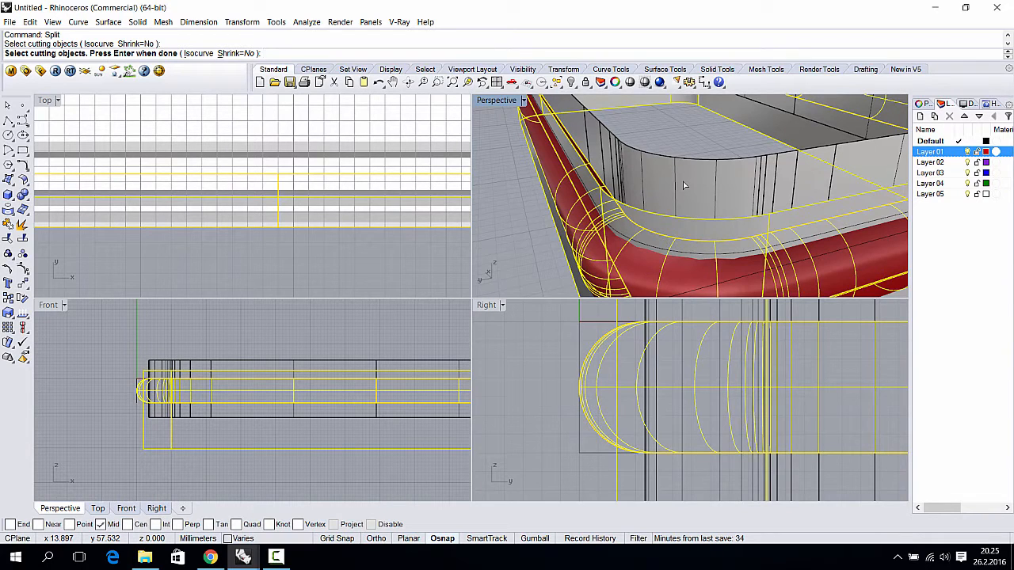
key("Return")
left_click(683, 184)
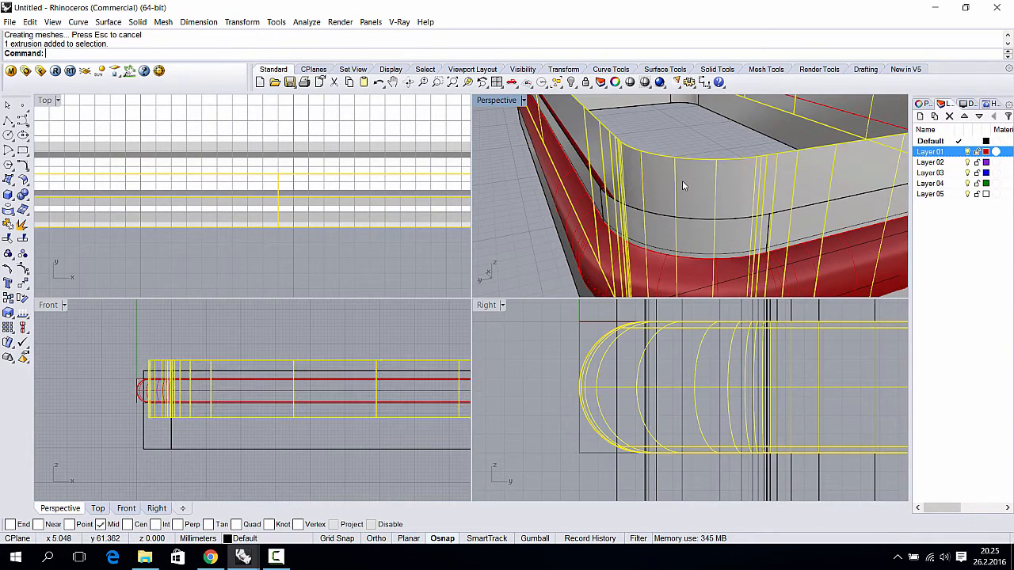
- Delete the lower extruded band that served as the cutter
left_click(686, 232)
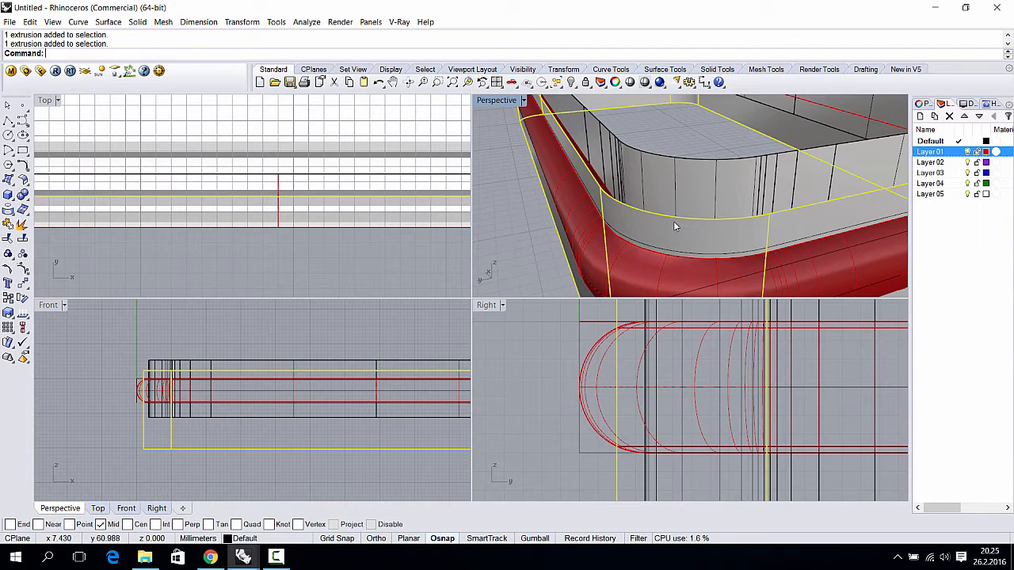
right_click_drag(675, 227, 638, 214)
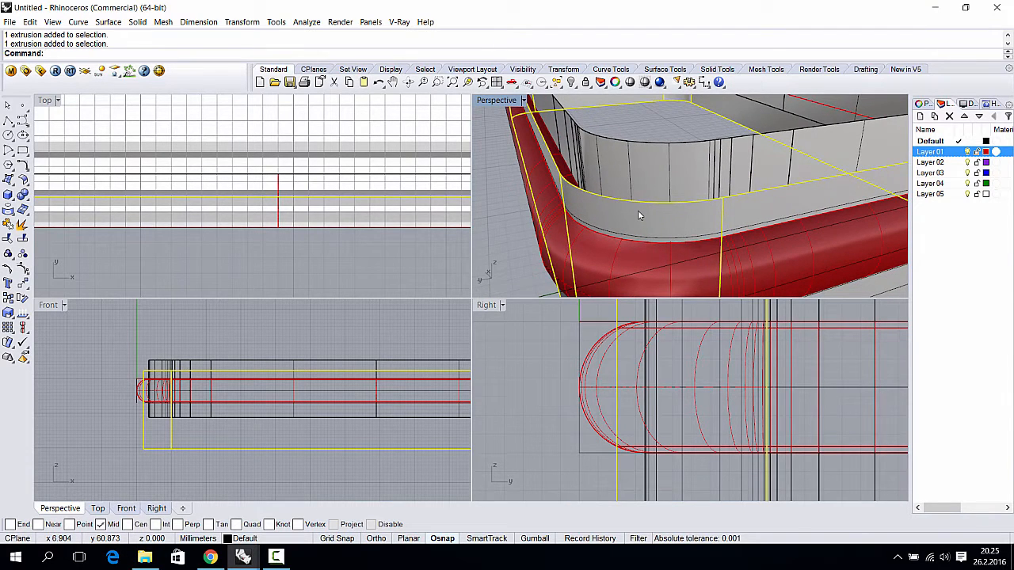
key("Delete")
- Check the split red frame and the inner wall, then clear the selection
left_click(607, 218)
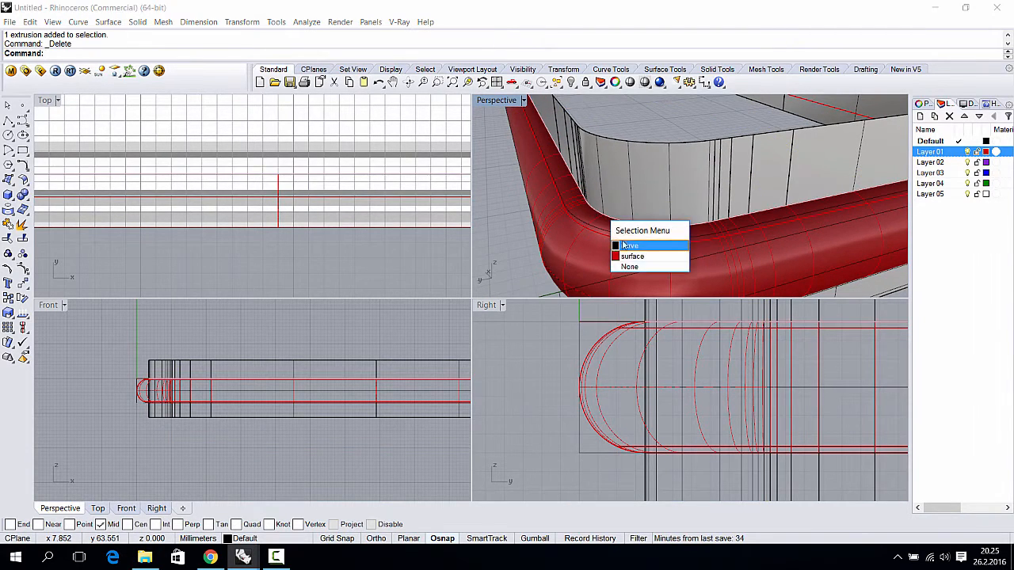
left_click(645, 257)
scroll(629, 348, "up", 5)
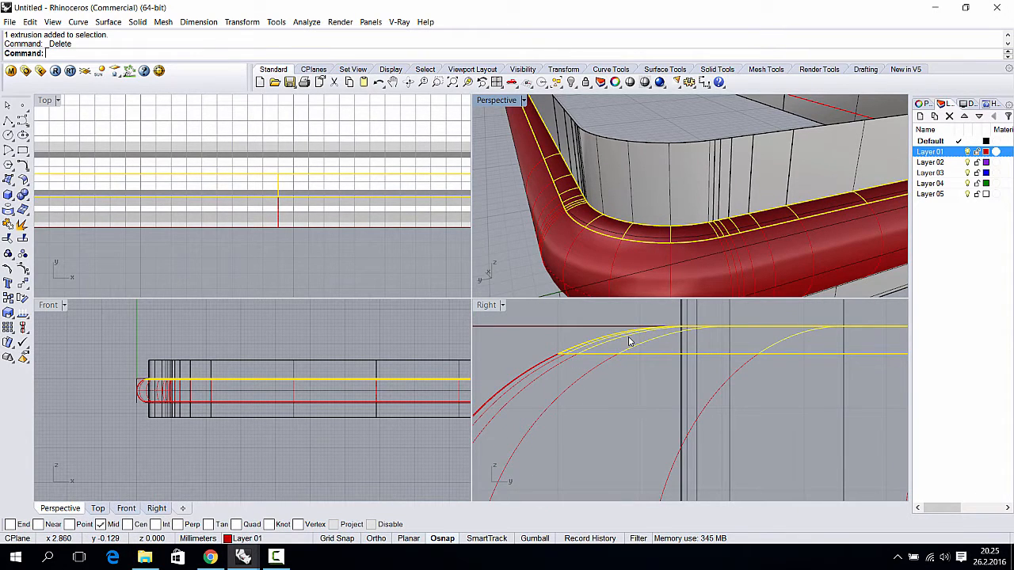
left_click(668, 181)
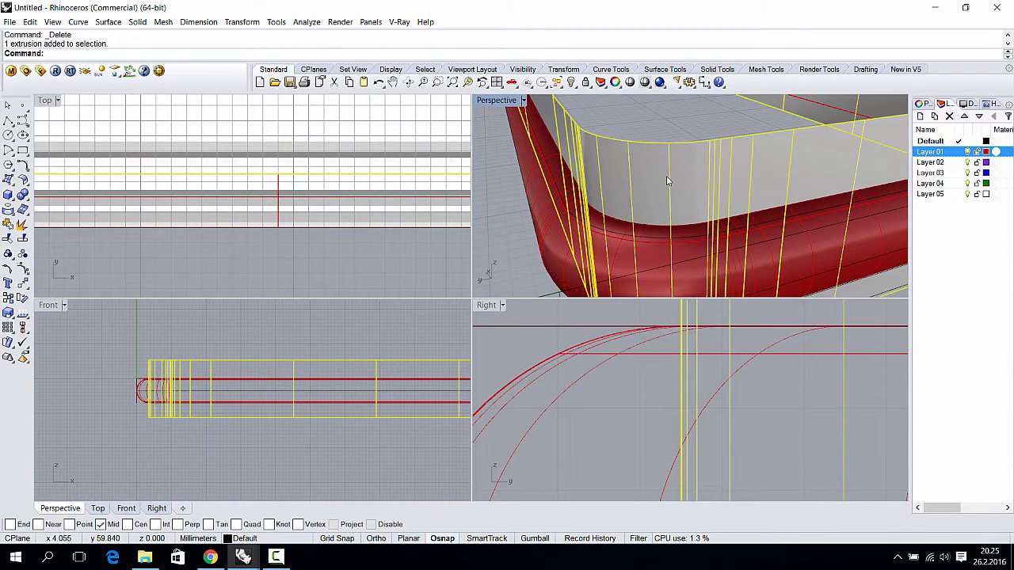
left_click(550, 166)
left_click(644, 163)
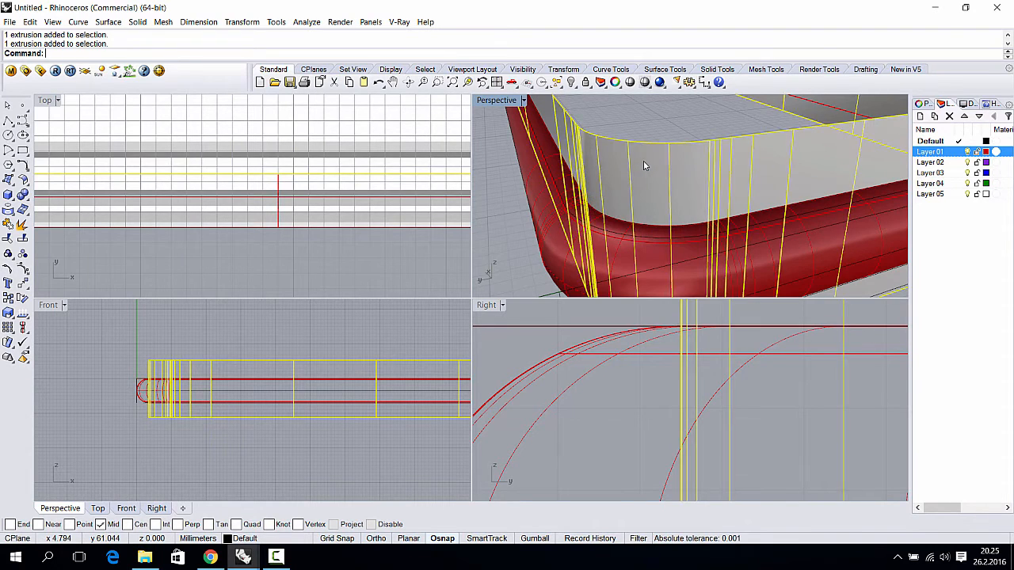
left_click(636, 131)
left_click(567, 171)
left_click(643, 123)
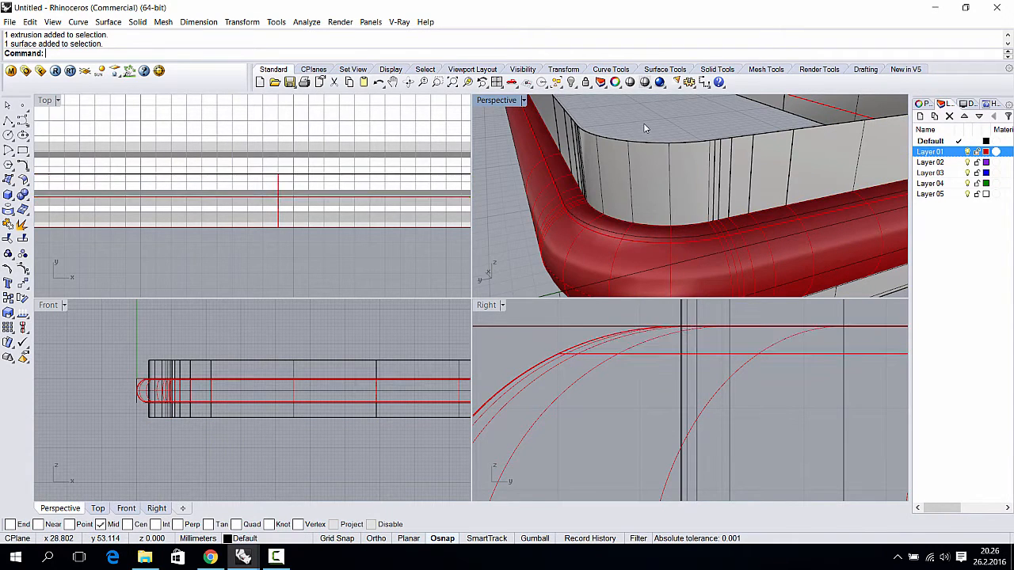
- Split the inner wall with the red frame and delete the piece above it
left_click(656, 136)
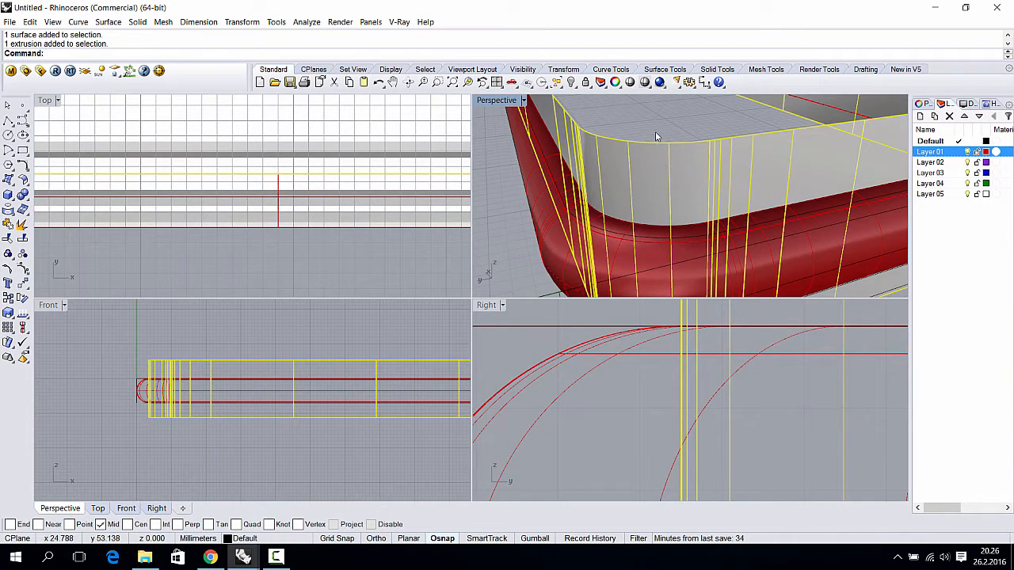
type("Split")
key("Return")
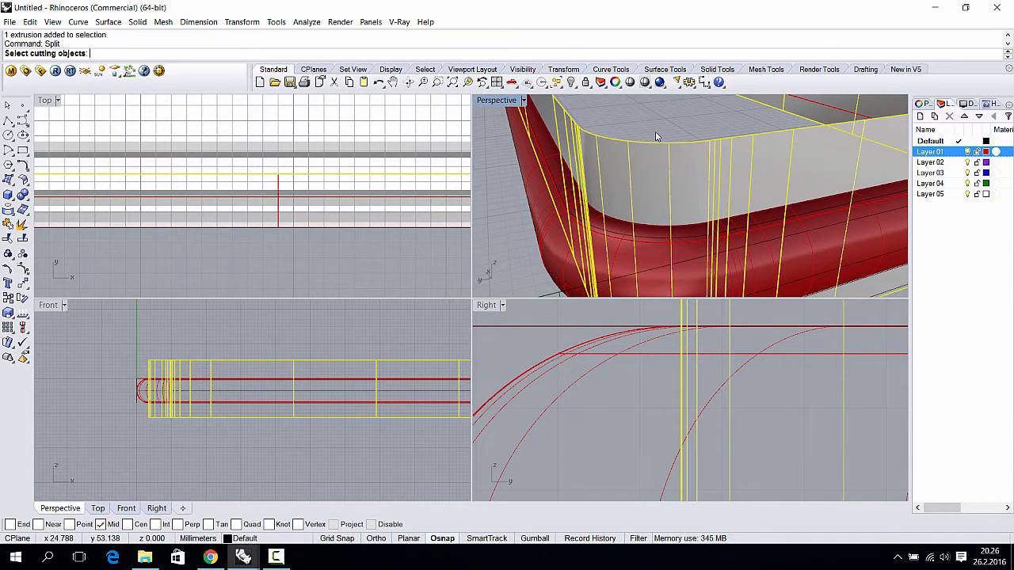
left_click(655, 235)
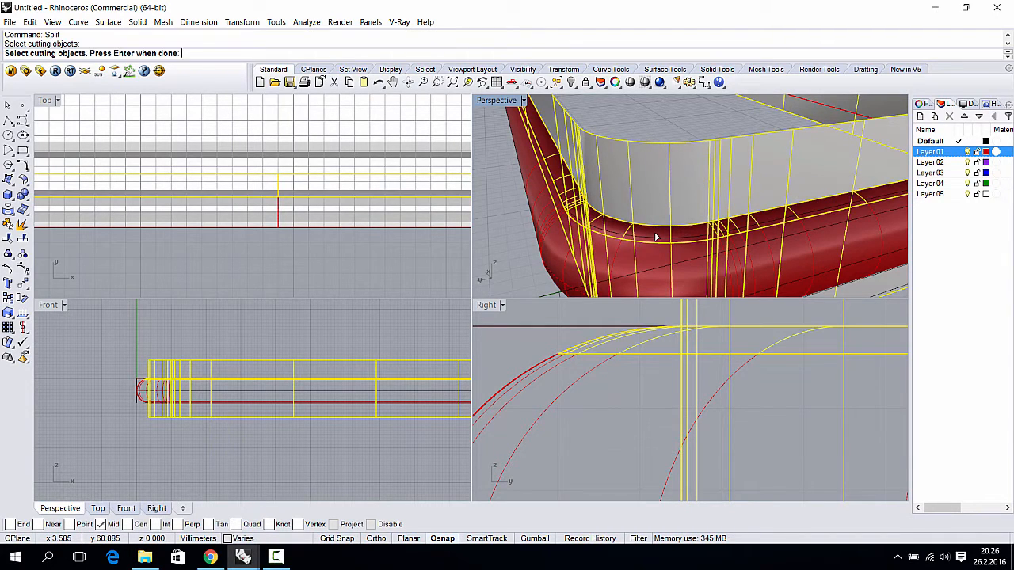
key("Return")
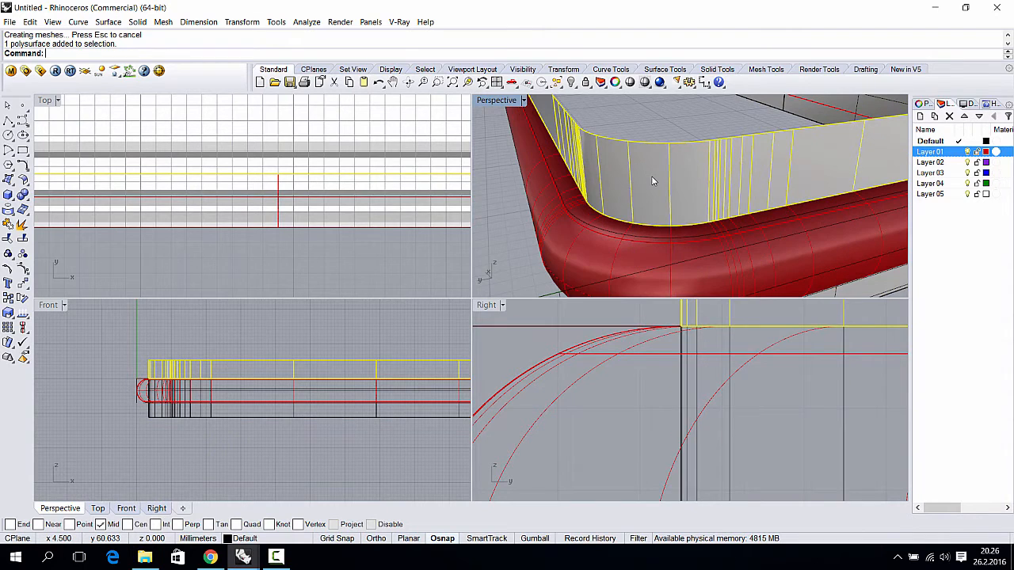
key("Delete")
- Orbit and pan to review the remaining inner wall within the frame
right_click_drag(662, 180, 582, 190)
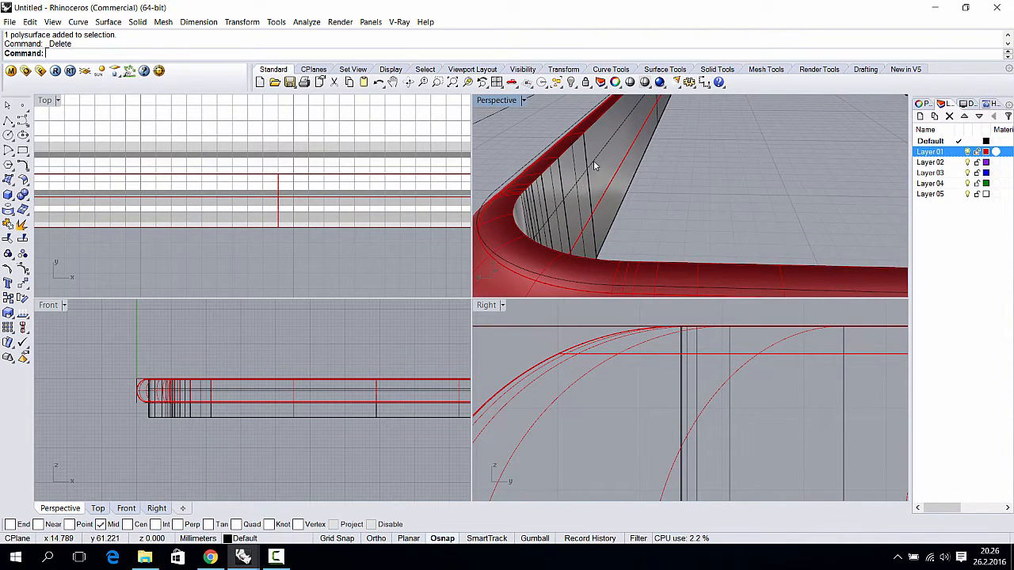
left_click(584, 134)
scroll(619, 158, "down", 4)
right_click_drag(633, 164, 692, 199)
right_click_drag(693, 200, 689, 166, "shift")
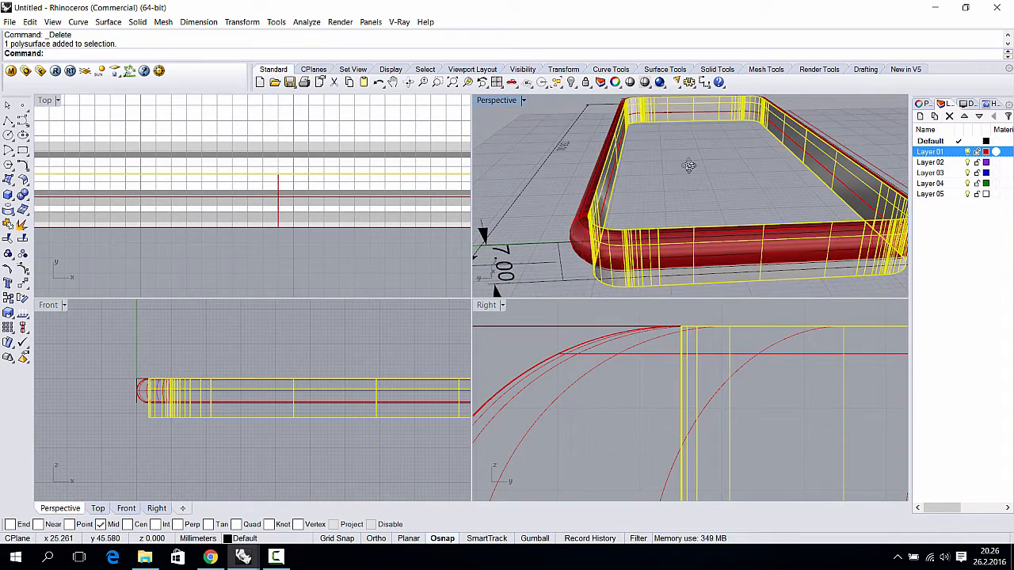
- Draw a box around the phone from two Top-view corners and a Front-view height
left_click(10, 194)
left_click(39, 201)
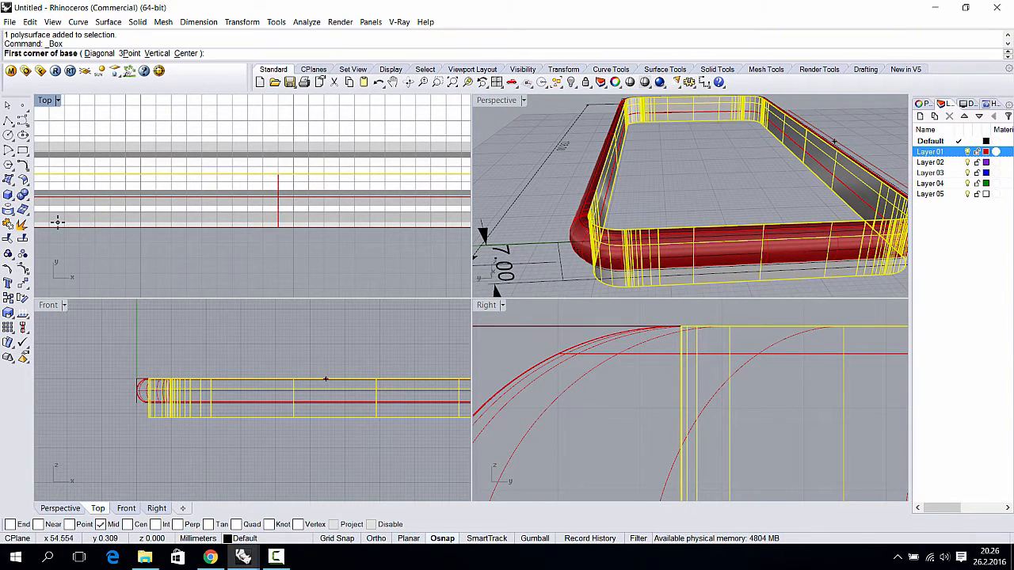
scroll(196, 286, "down", 4)
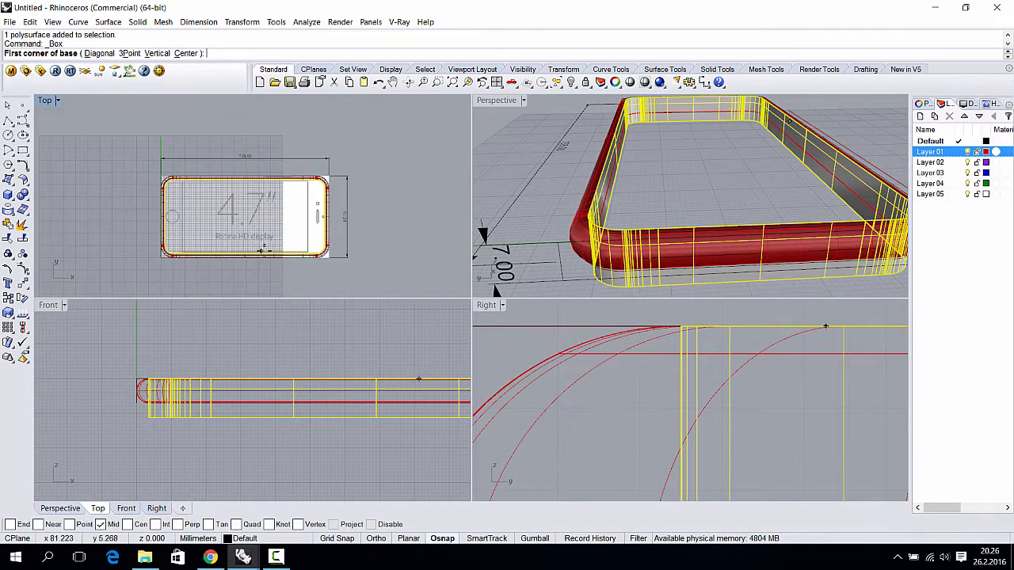
scroll(125, 147, "down", 2)
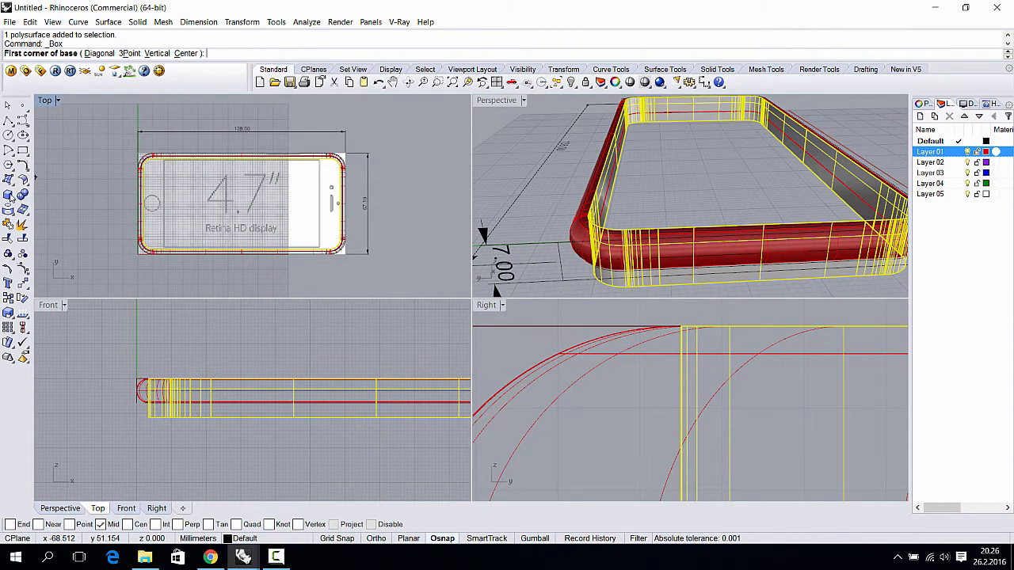
left_click(122, 141)
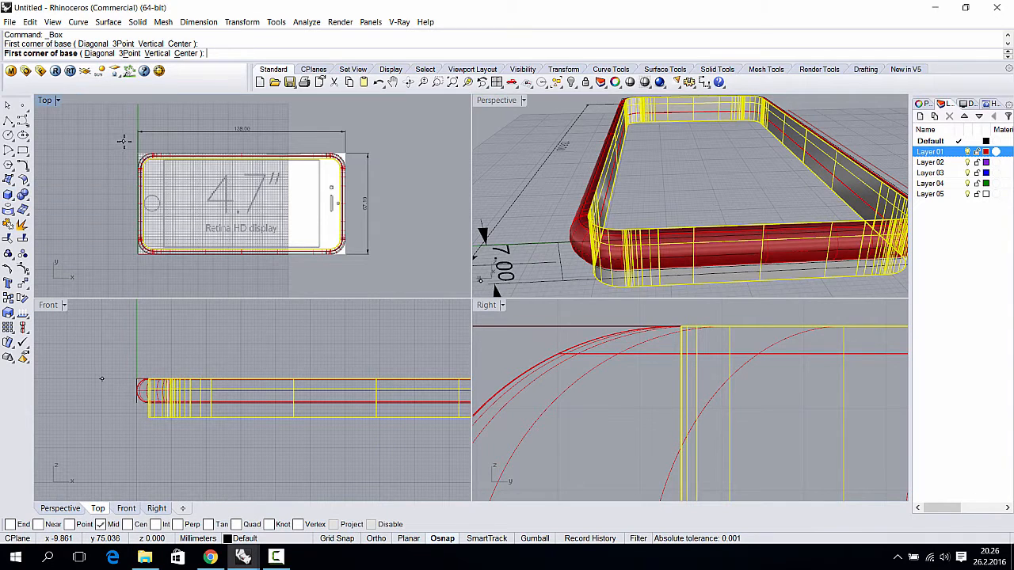
left_click(388, 279)
scroll(171, 426, "down", 3)
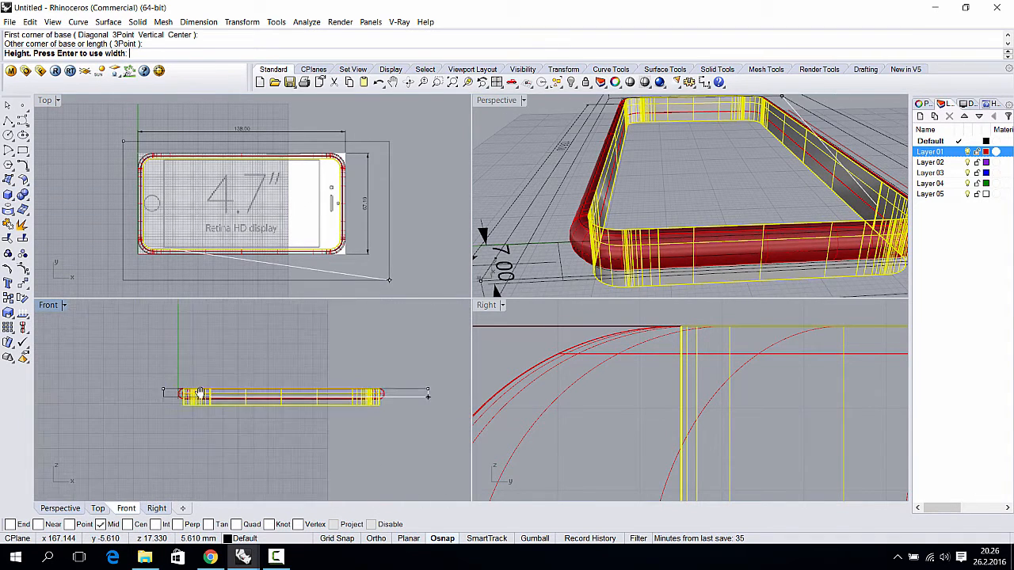
scroll(186, 422, "up", 3)
left_click(212, 418)
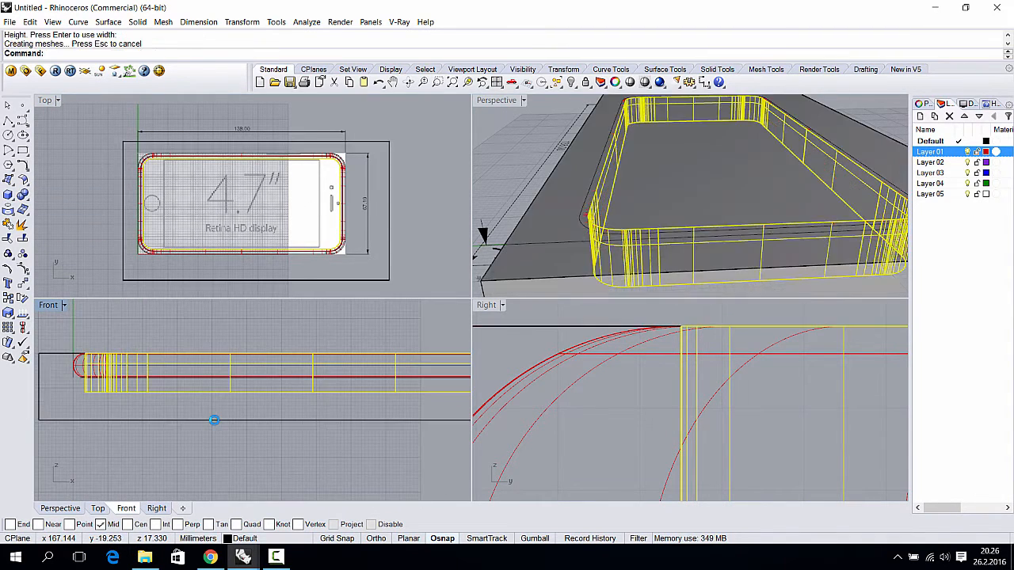
mouse_move(283, 419)
left_mouse_down()
mouse_move(294, 399)
mouse_move(293, 422)
mouse_move(293, 407)
left_mouse_up()
key("ctrl+z")
right_click_drag(627, 228, 633, 200)
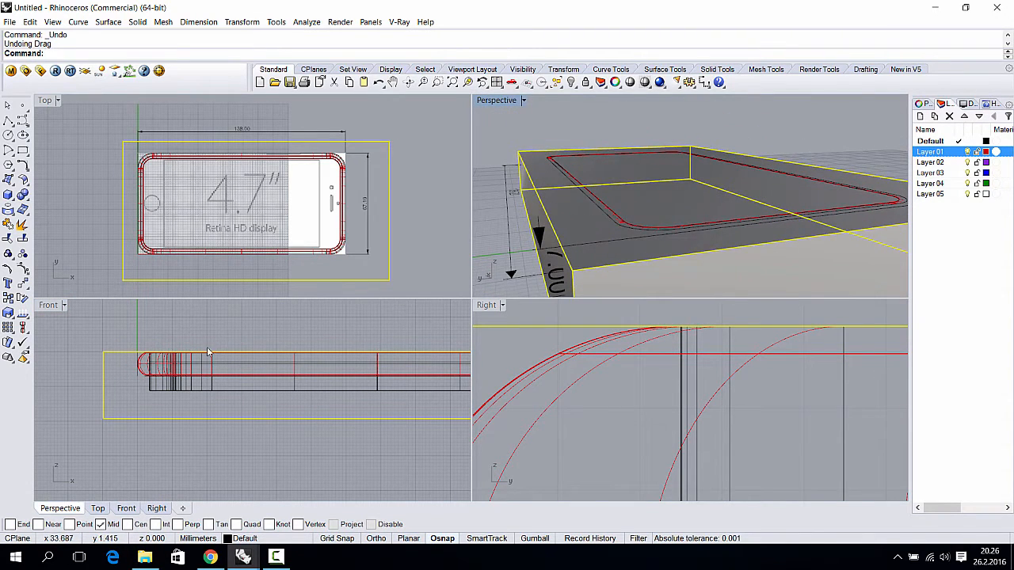
- Pick the overlapping rounded-rectangle curve at the frame edge and delete it
scroll(207, 352, "up", 4)
left_click(627, 229)
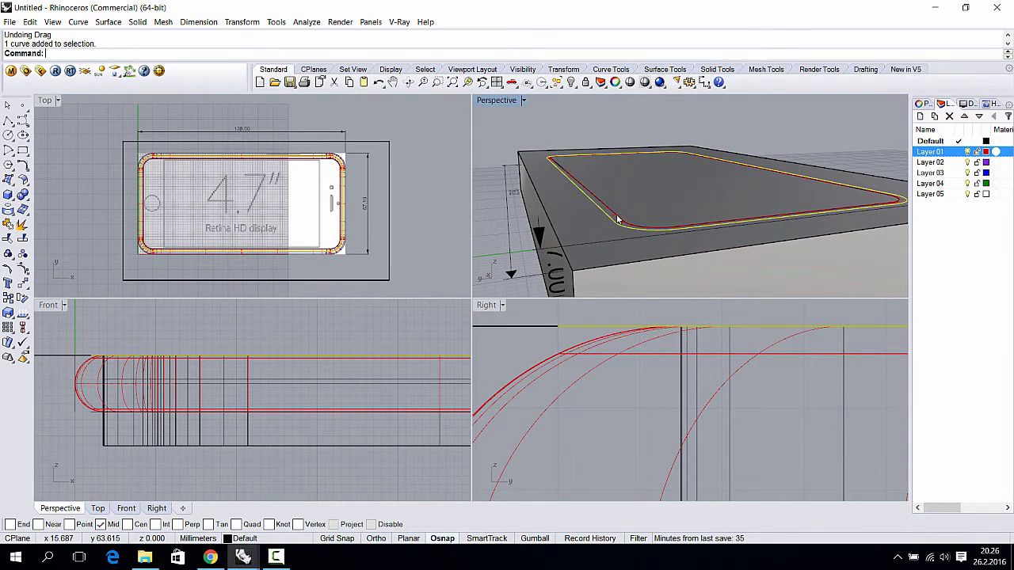
scroll(618, 226, "up", 5)
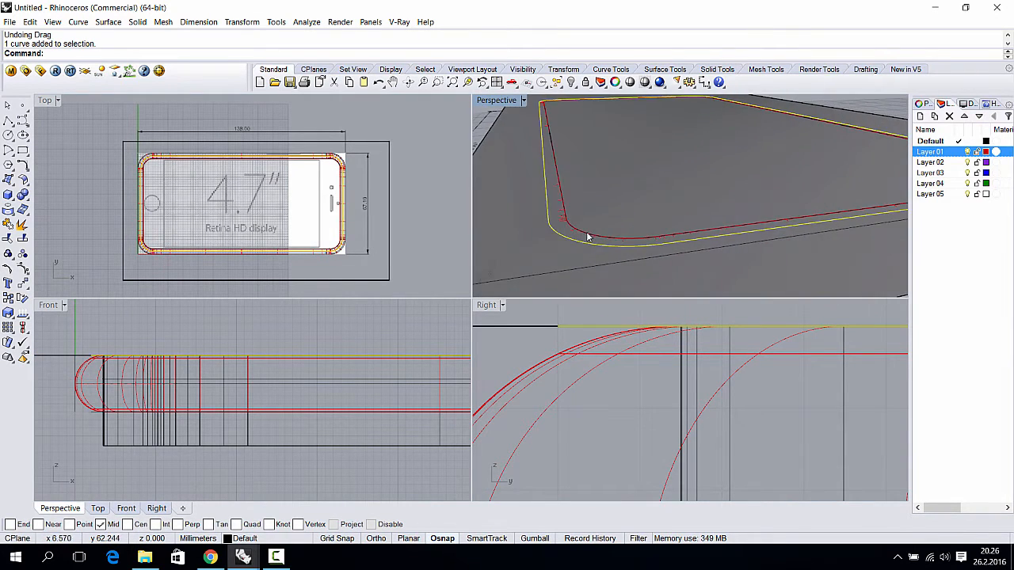
left_click(587, 236)
left_click(622, 266)
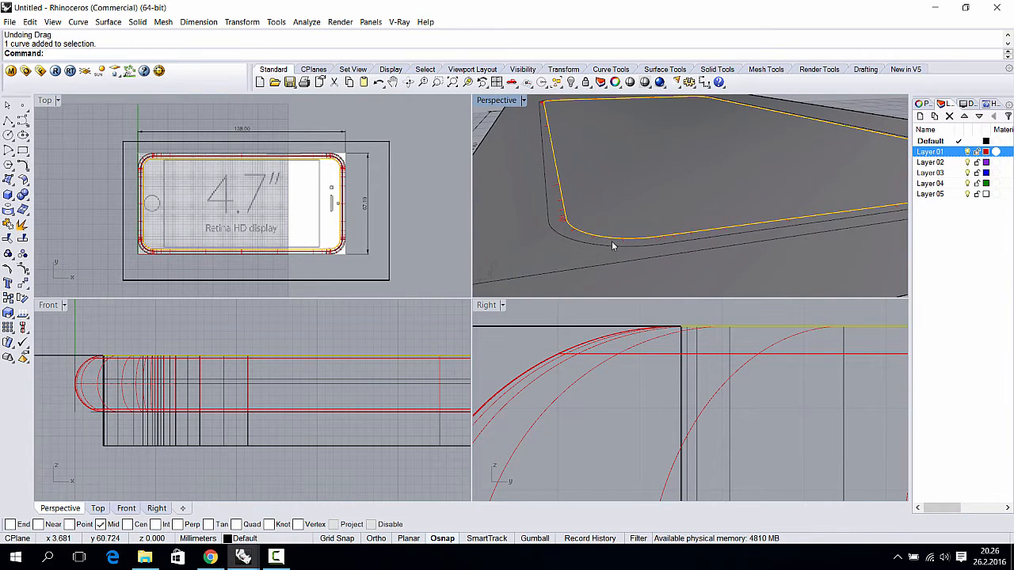
key("Delete")
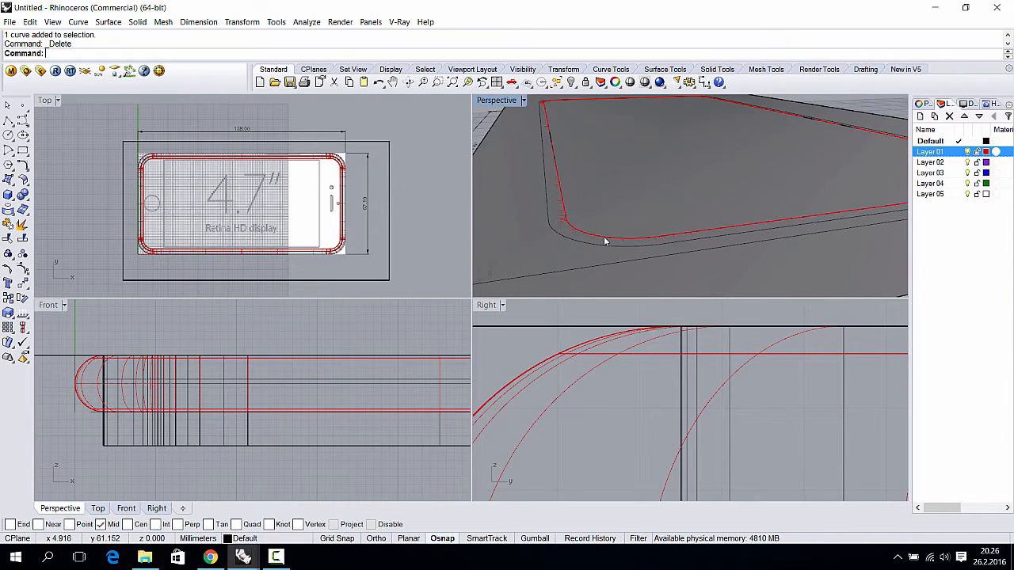
left_click(606, 241)
- Raise the rounded frame polysurface slightly upward in the Front view
left_click(642, 283)
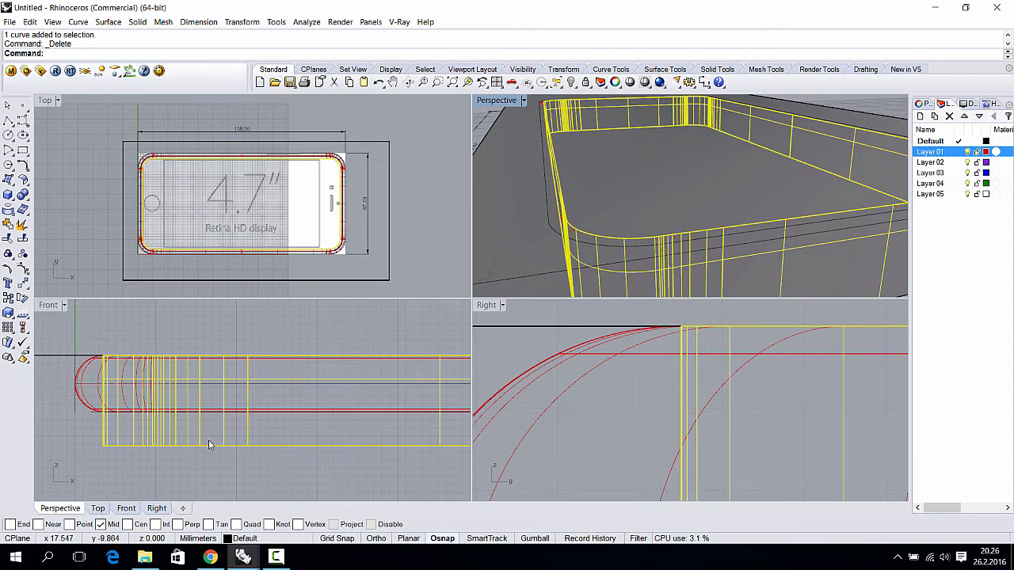
left_click_drag(224, 445, 257, 402)
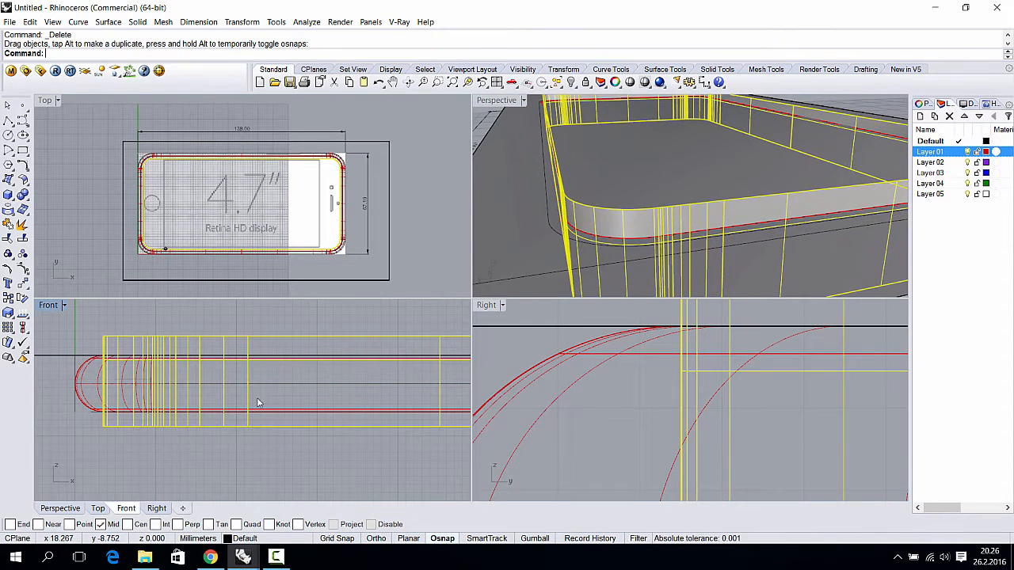
scroll(538, 198, "down", 5)
- Split the box with the frame polysurface and delete the outer box piece
left_click(546, 195)
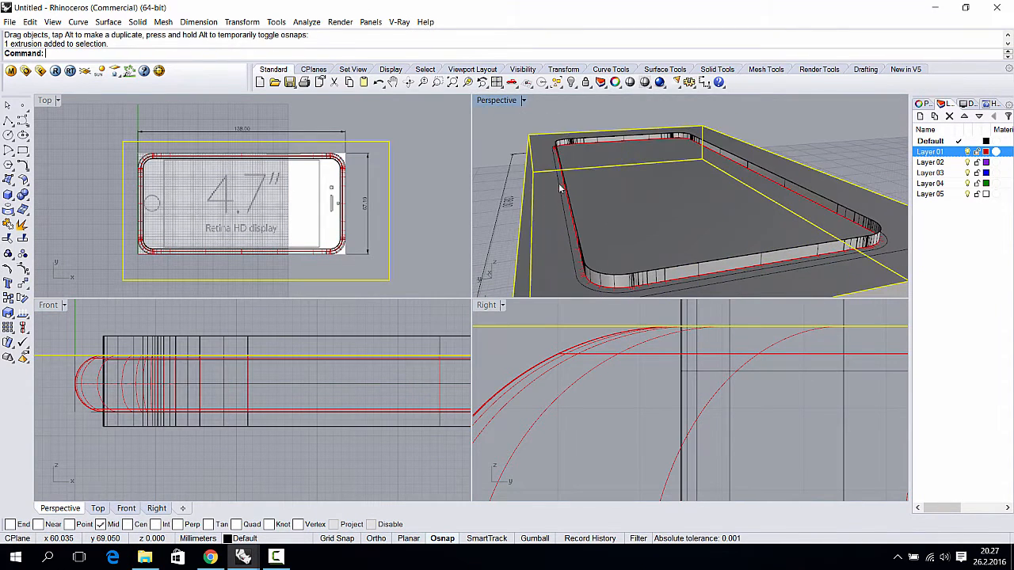
type("Spli")
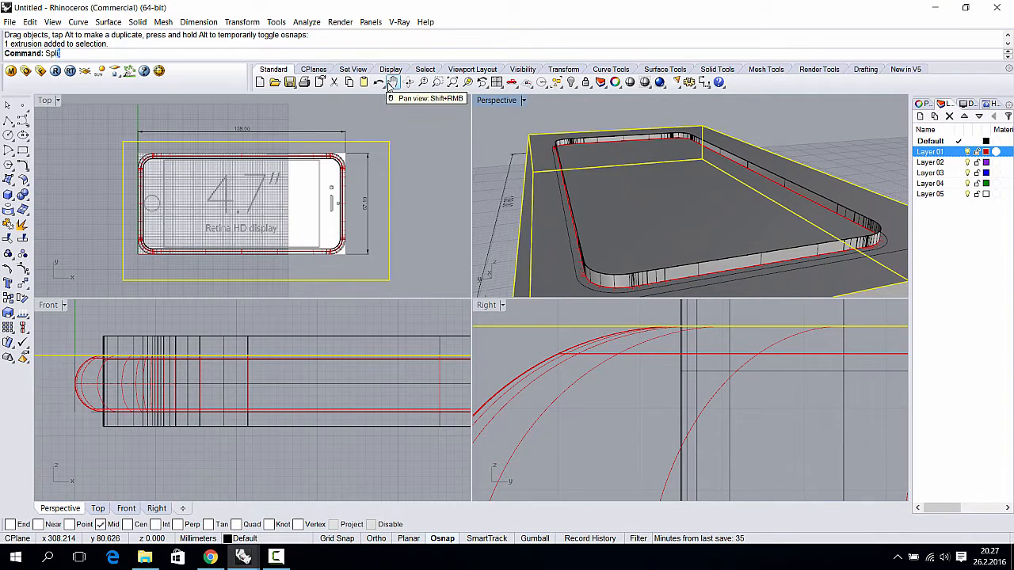
type("t")
key("Return")
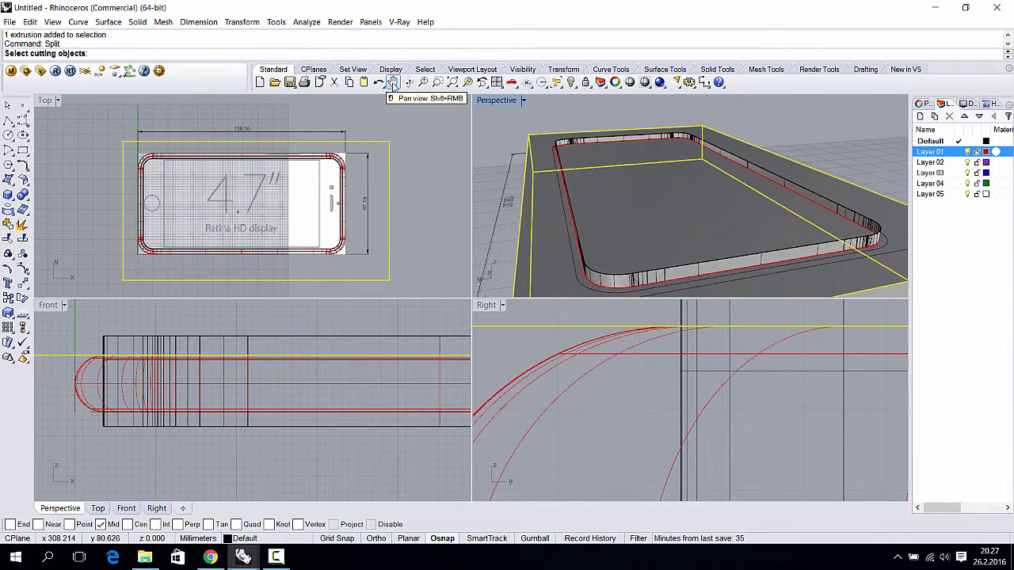
left_click(630, 141)
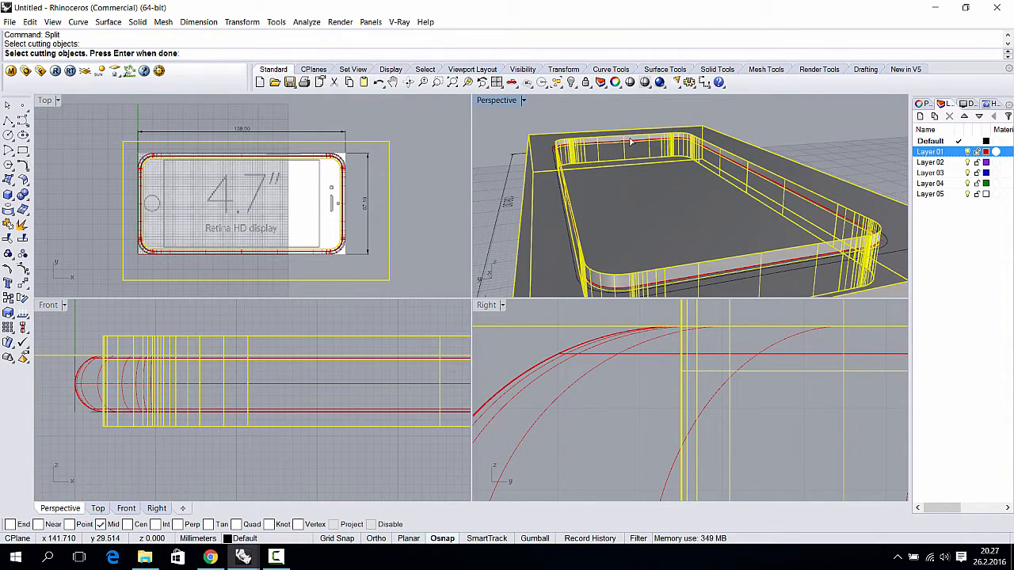
key("Return")
left_click(547, 144)
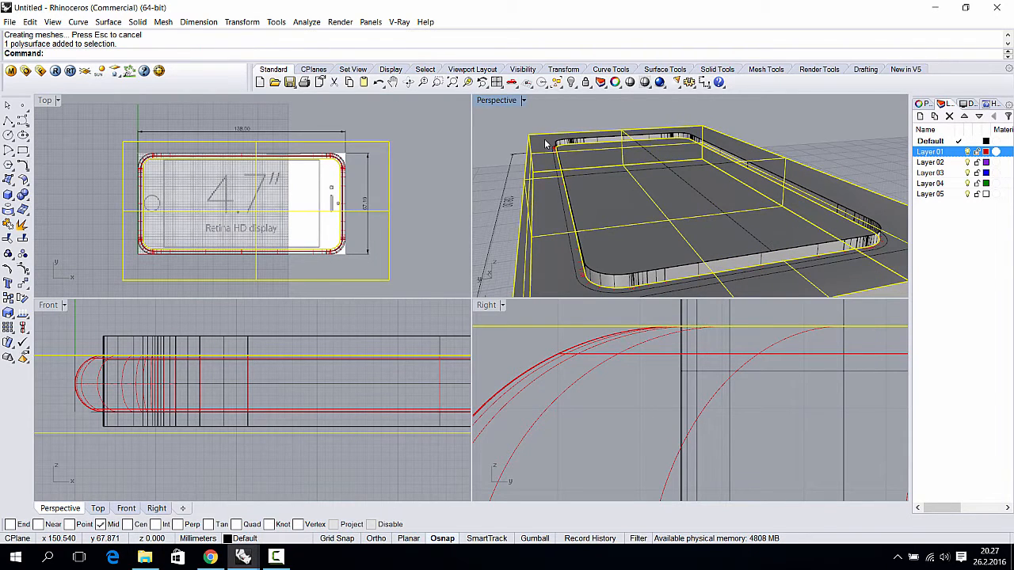
key("Delete")
scroll(598, 173, "up", 2)
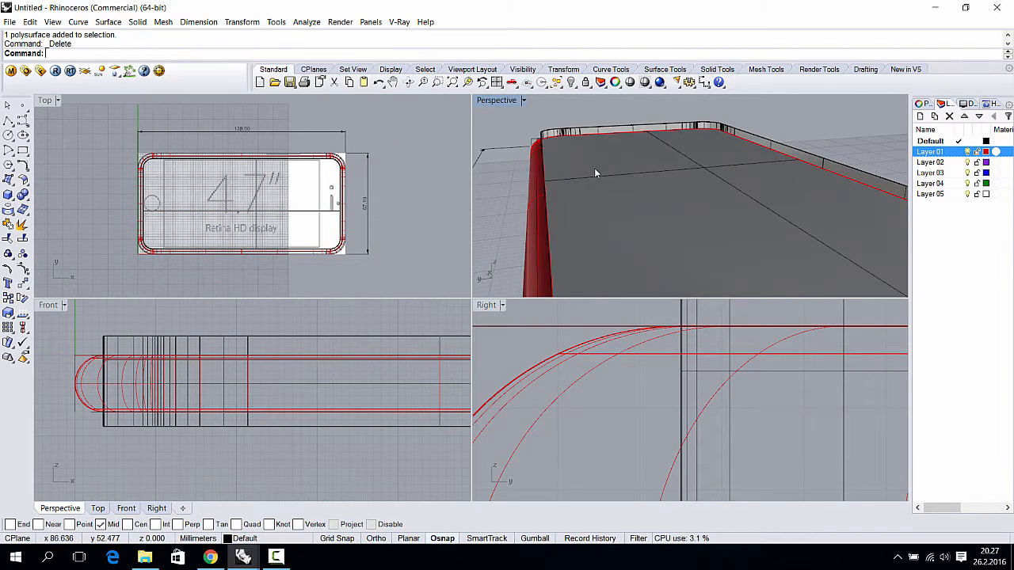
- Bring the phone body into view, cancelling the started polyline
scroll(190, 363, "down", 2)
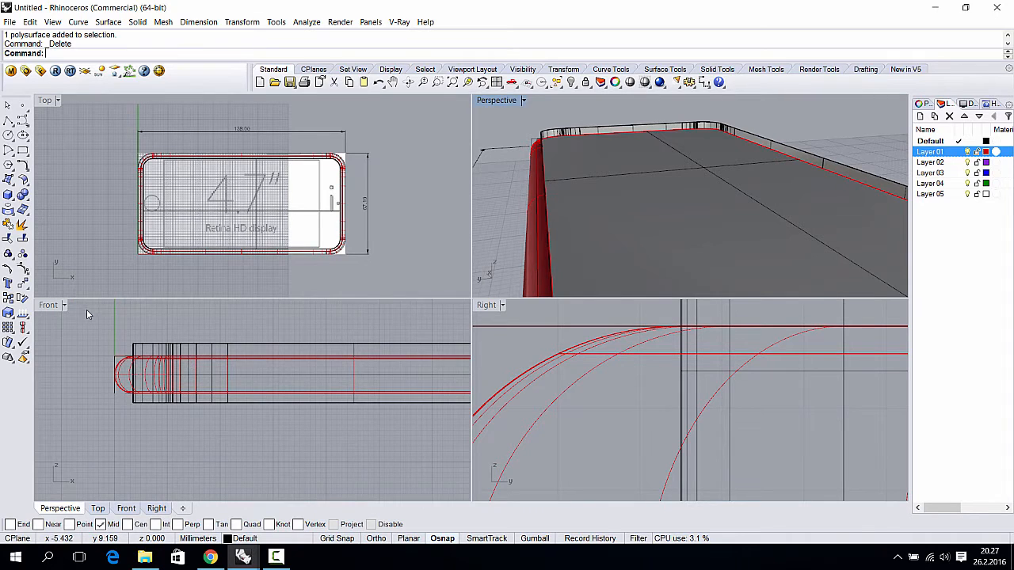
scroll(86, 314, "down", 1)
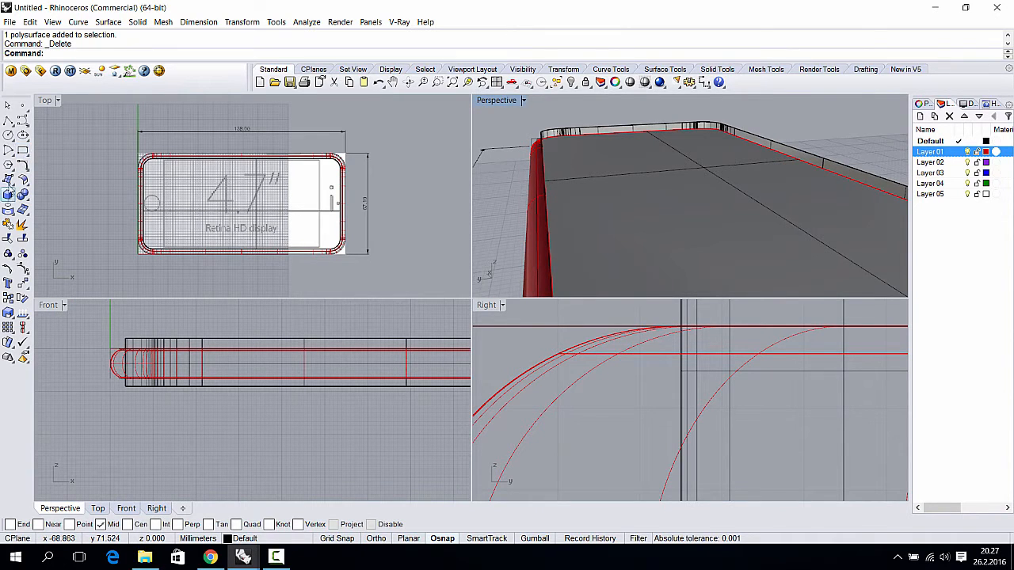
left_click(7, 120)
scroll(95, 352, "up", 2)
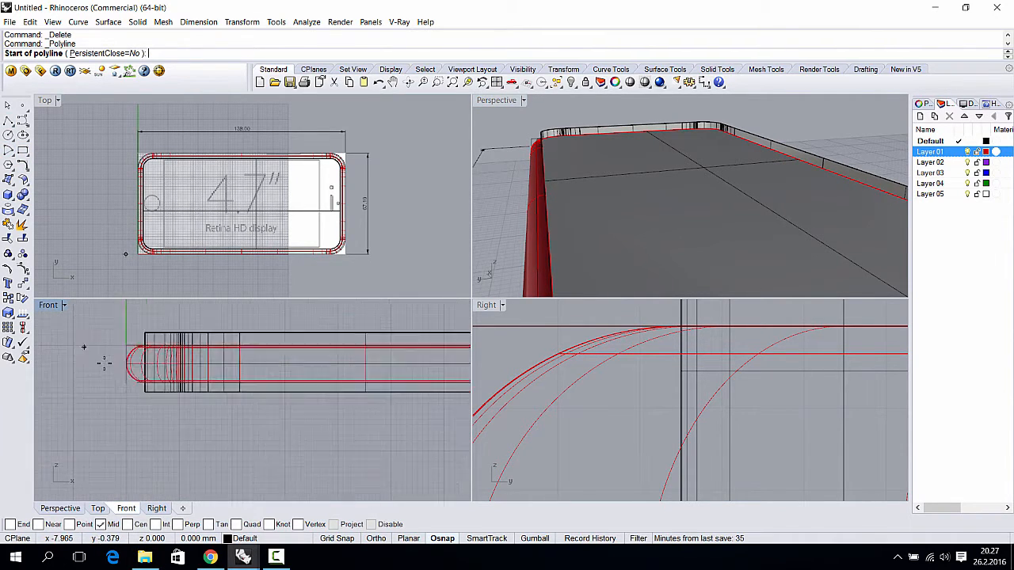
scroll(103, 362, "up", 2)
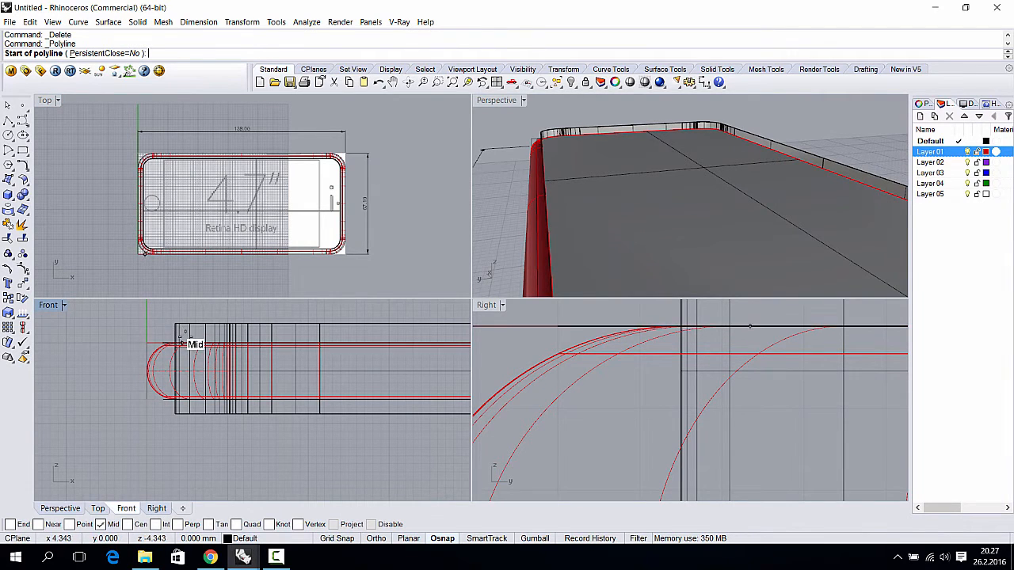
right_click_drag(187, 333, 171, 294)
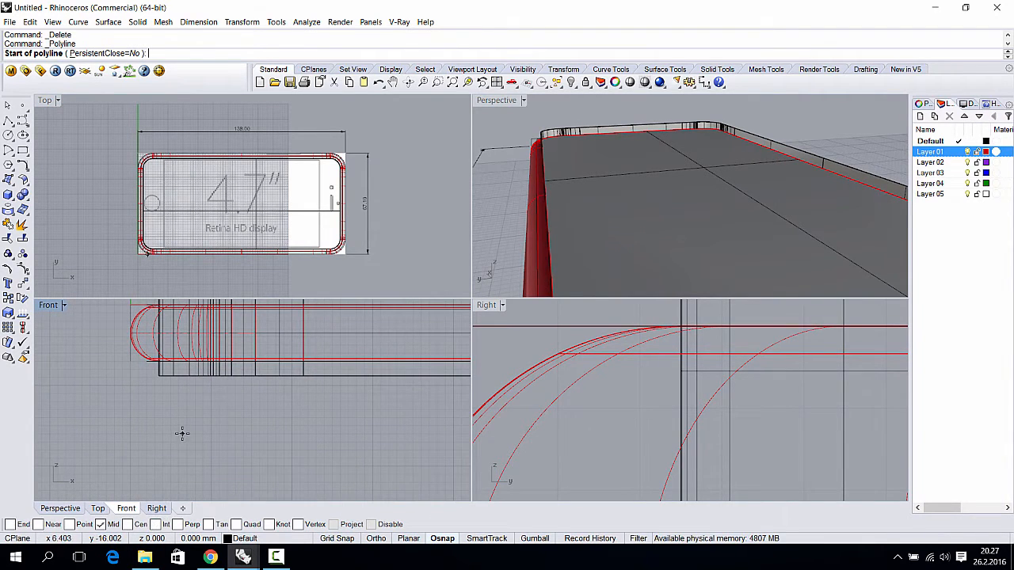
scroll(170, 412, "up", 1)
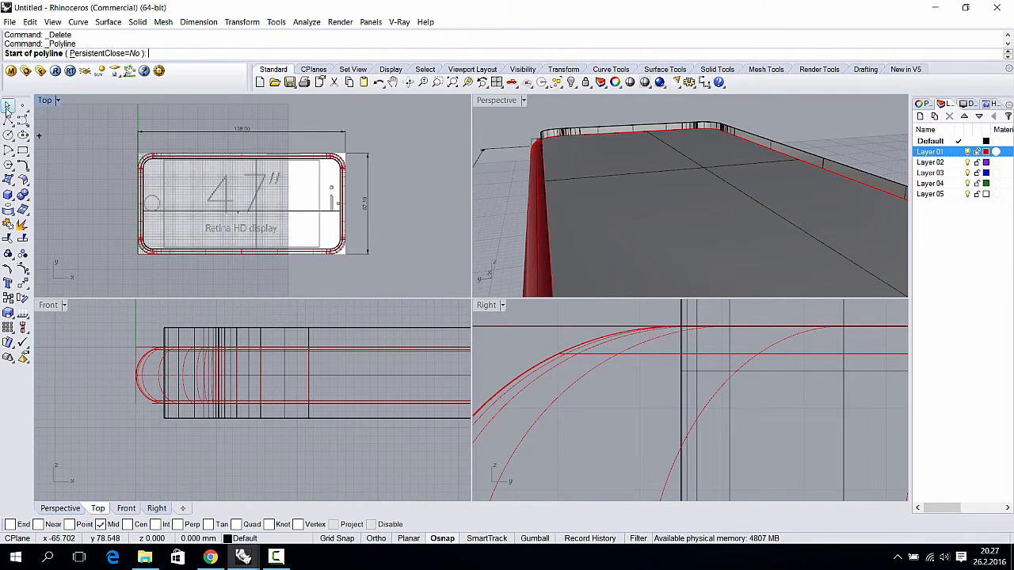
key("Escape")
- Delete the thin upright rim polysurface and inspect the remaining flat top surface
left_click(649, 130)
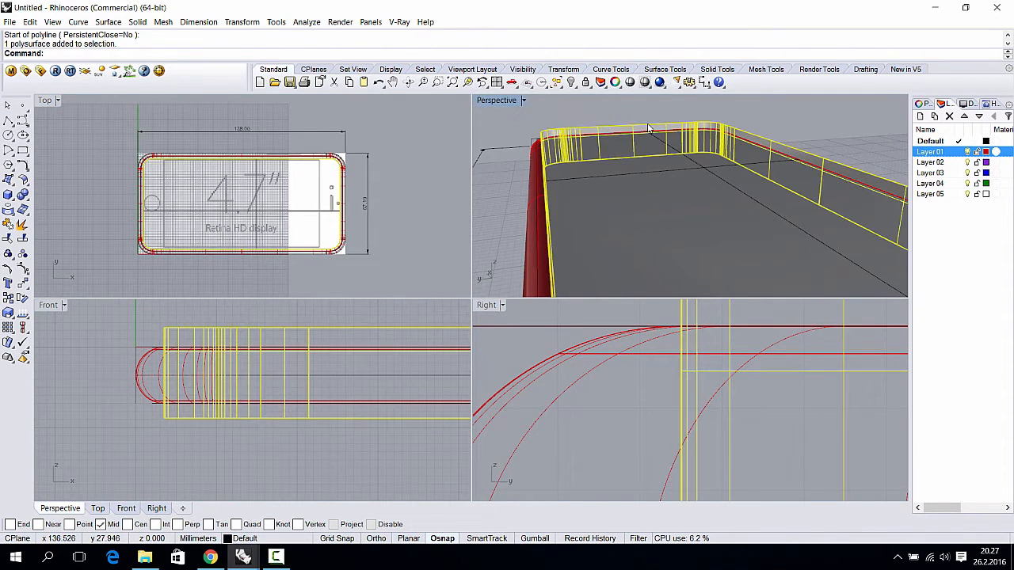
key("Delete")
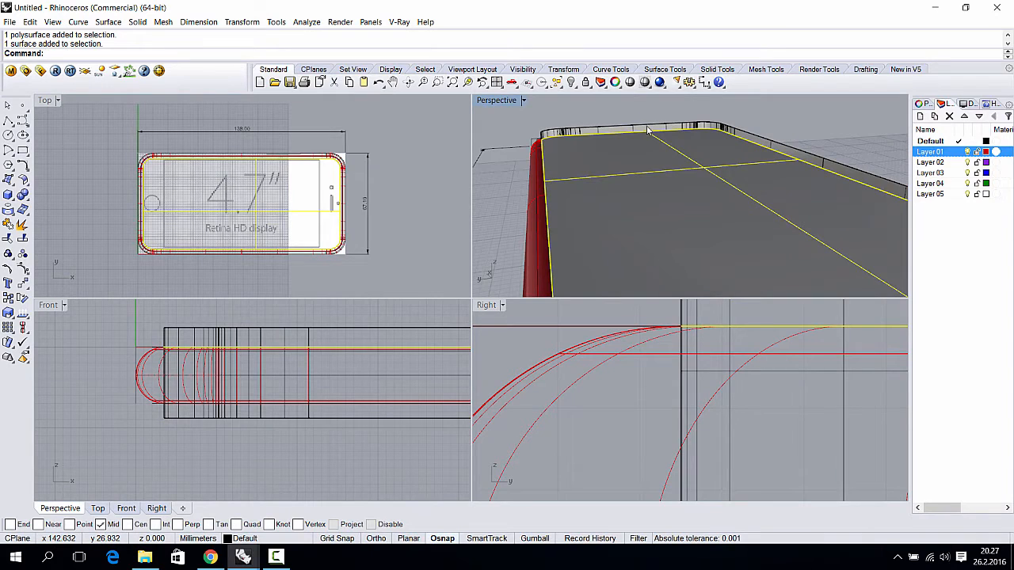
left_click(653, 206)
right_click_drag(654, 244, 649, 220)
scroll(647, 191, "down", 5)
scroll(626, 199, "up", 5)
scroll(626, 200, "down", 4)
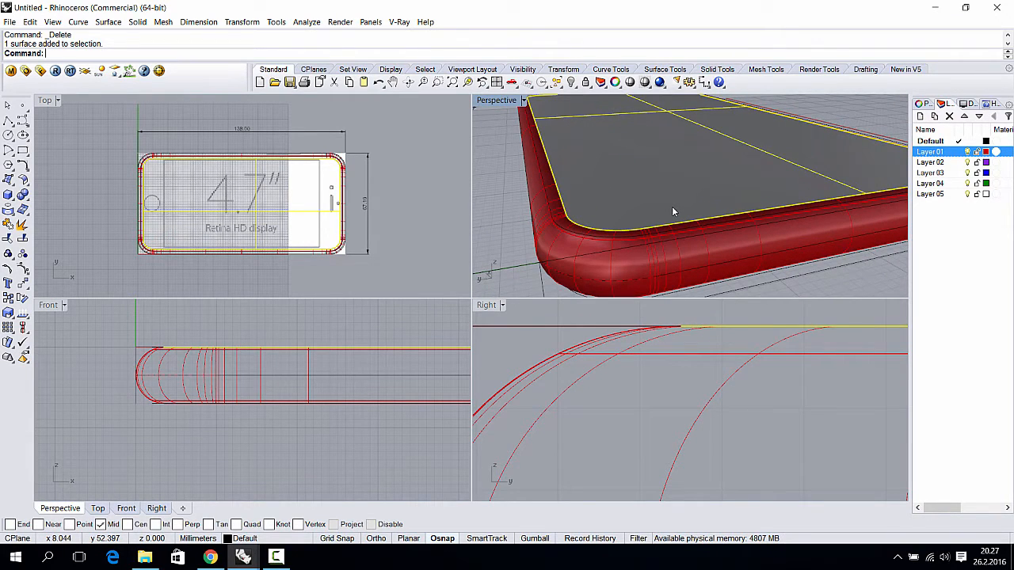
- Join the two fillet surfaces into the top polysurface with Ctrl+J
left_click(566, 221, "shift")
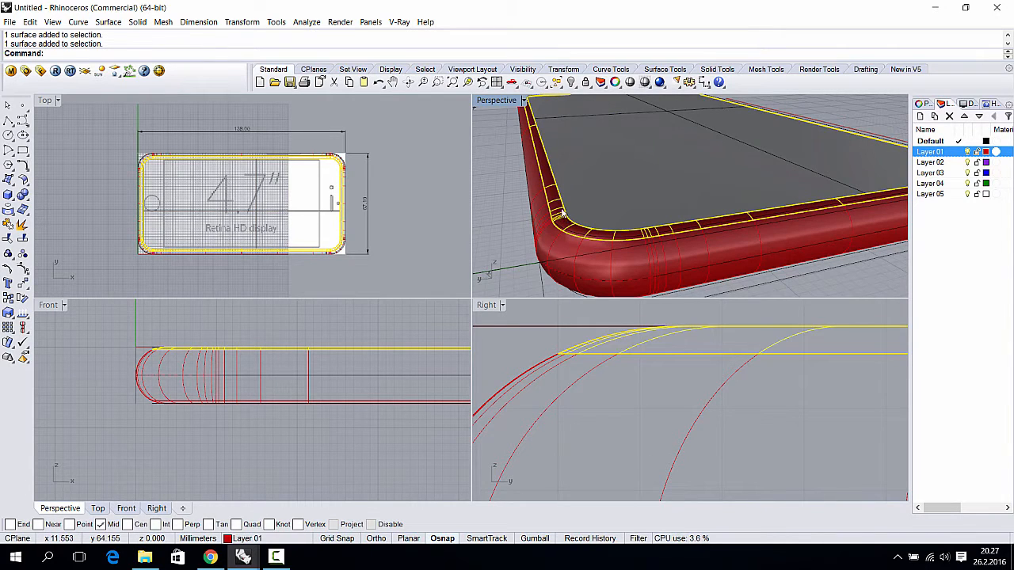
left_click(573, 196, "shift")
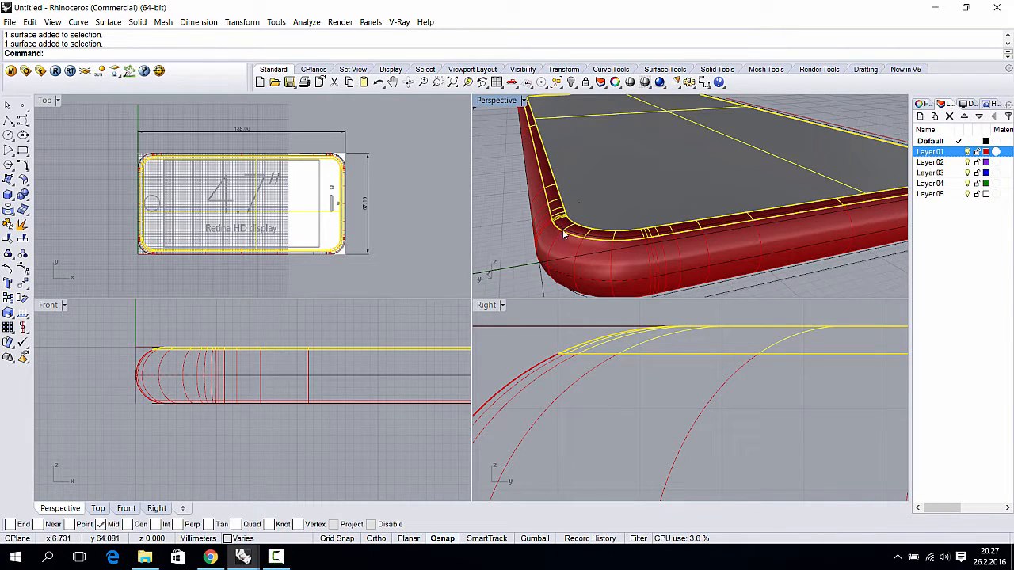
key("ctrl+j")
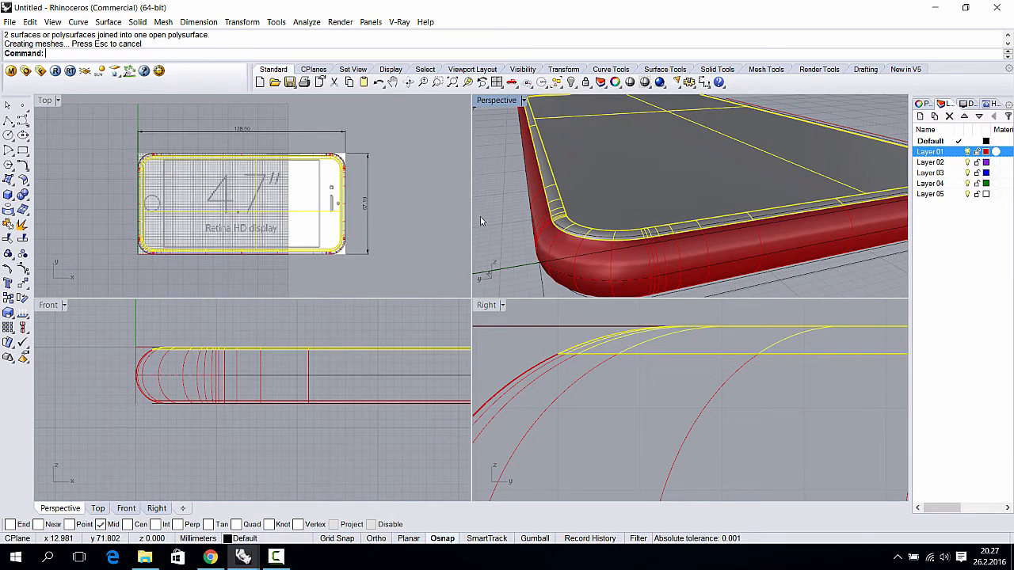
- Select the joined top part at the phone corner from the overlapping objects
left_click(598, 190)
scroll(638, 238, "down", 5)
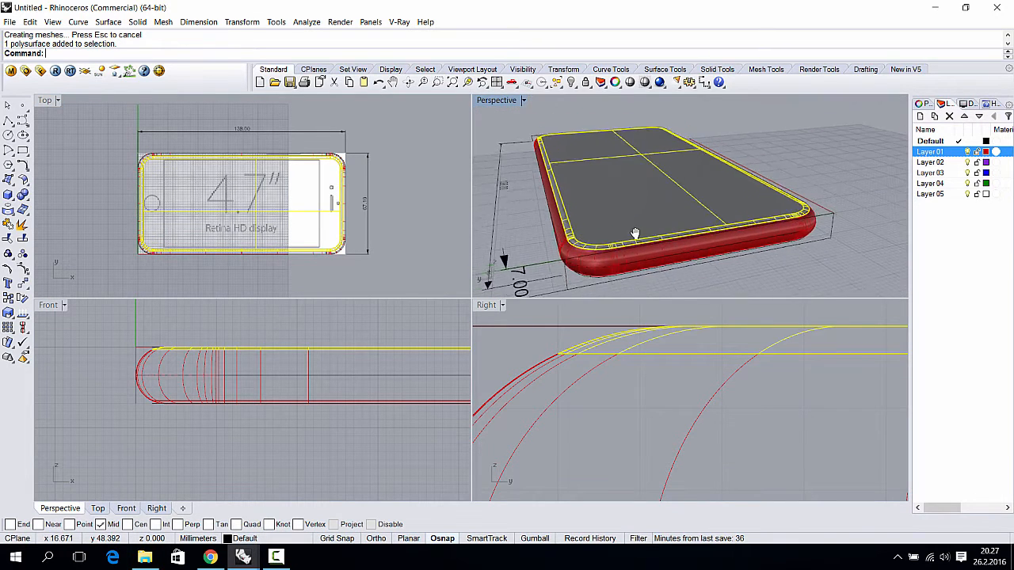
scroll(638, 237, "up", 5)
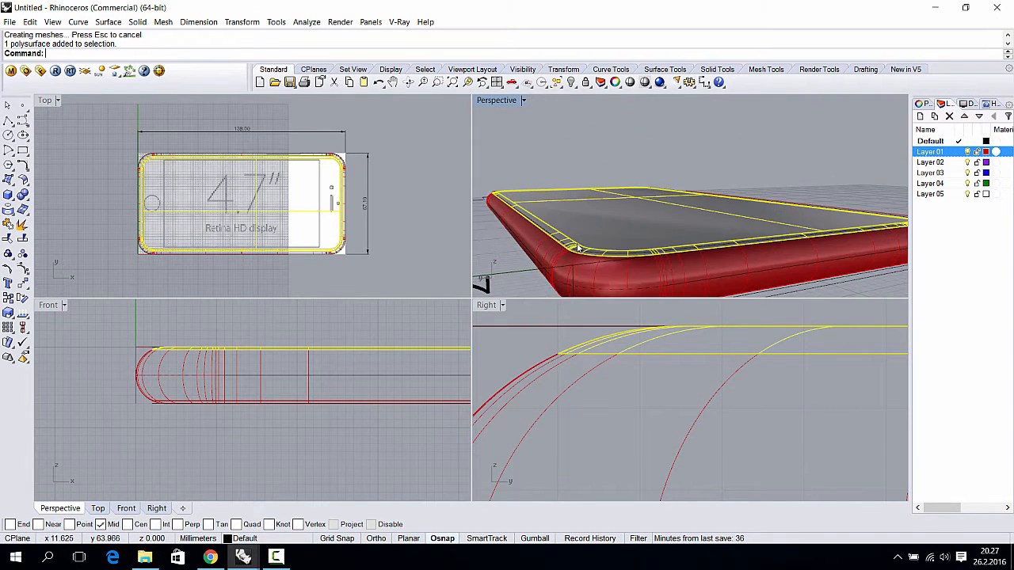
right_click_drag(608, 250, 592, 227)
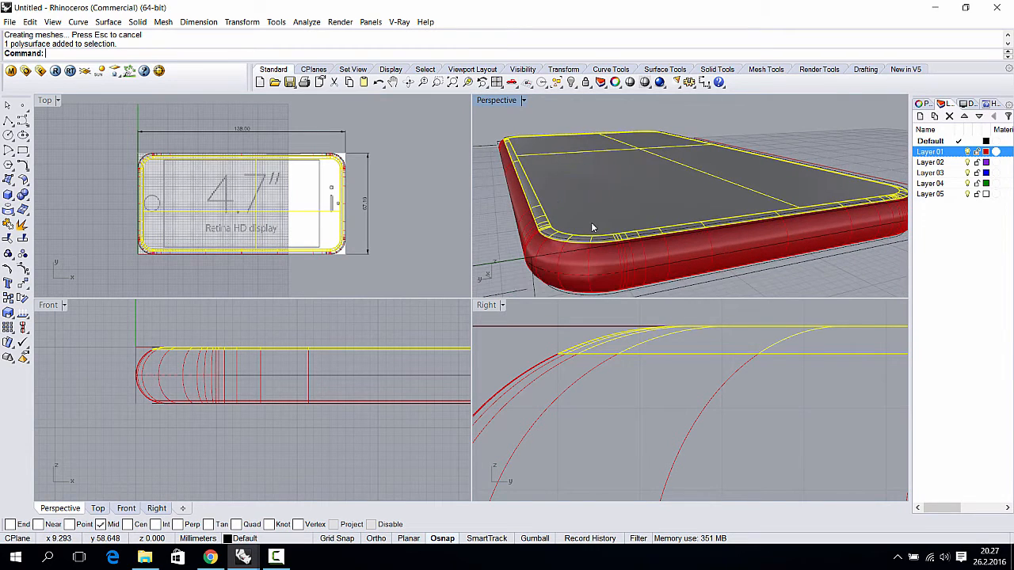
left_click(575, 257)
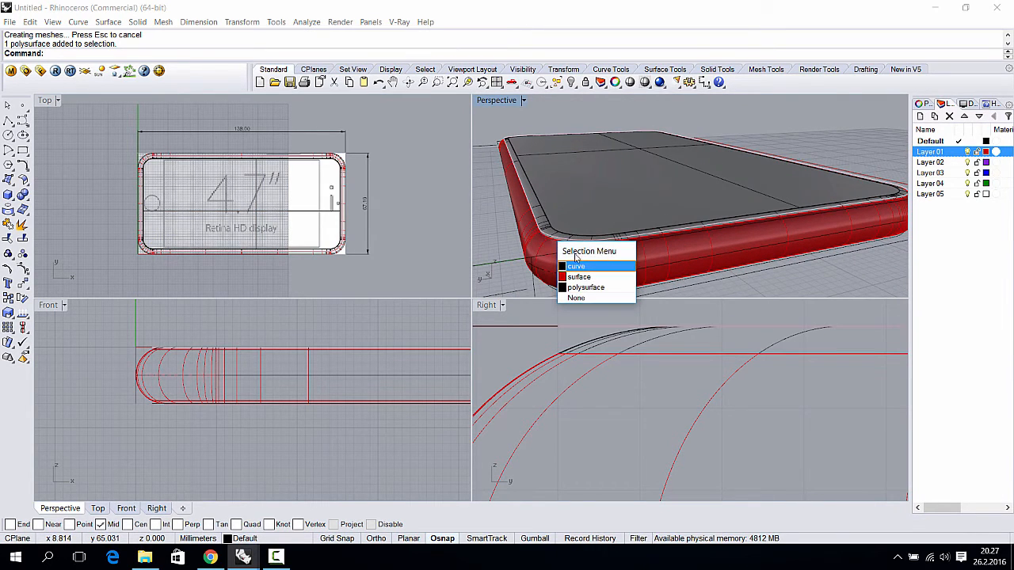
left_click(501, 222)
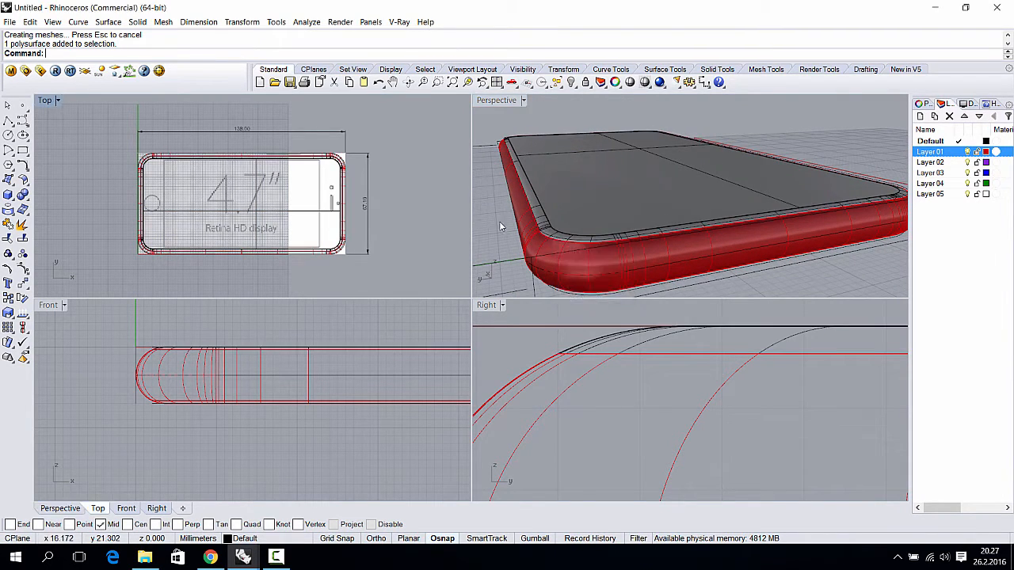
scroll(591, 245, "up", 4)
scroll(589, 244, "down", 2)
left_click(593, 252)
left_click(593, 252)
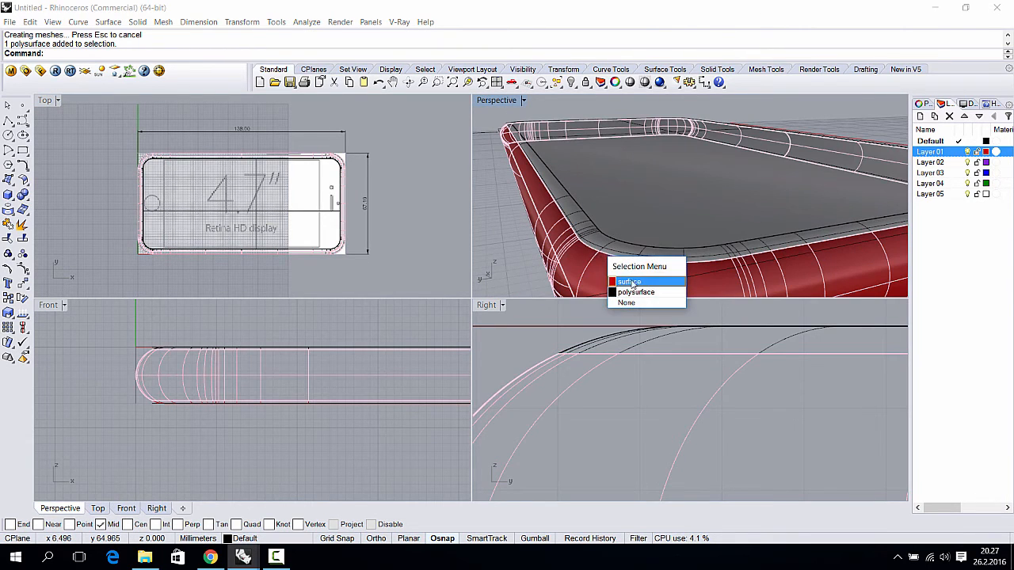
left_click(623, 283)
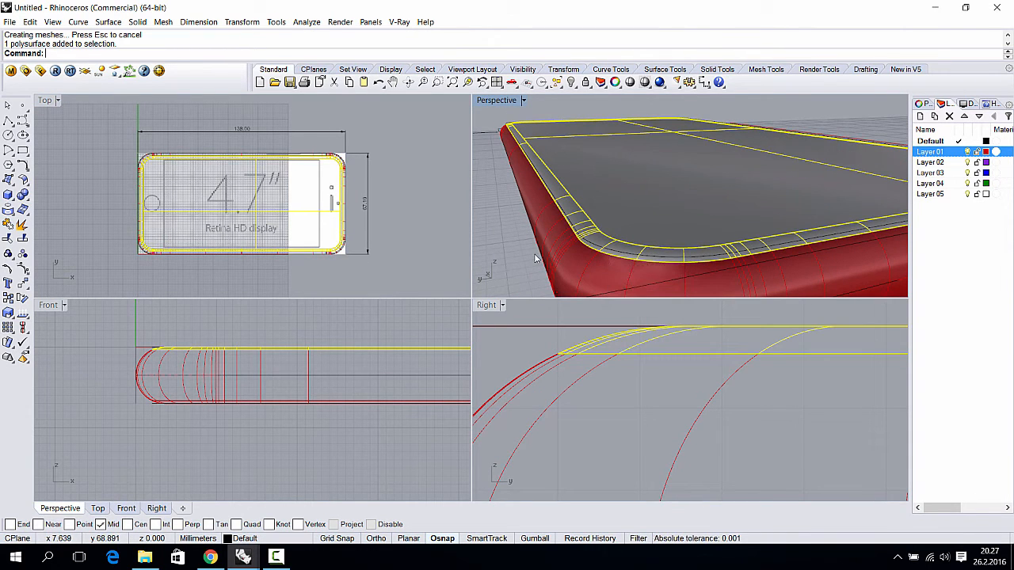
- Hide Layer 01 so the red phone body disappears, then deselect
scroll(546, 259, "down", 3)
scroll(627, 346, "down", 3)
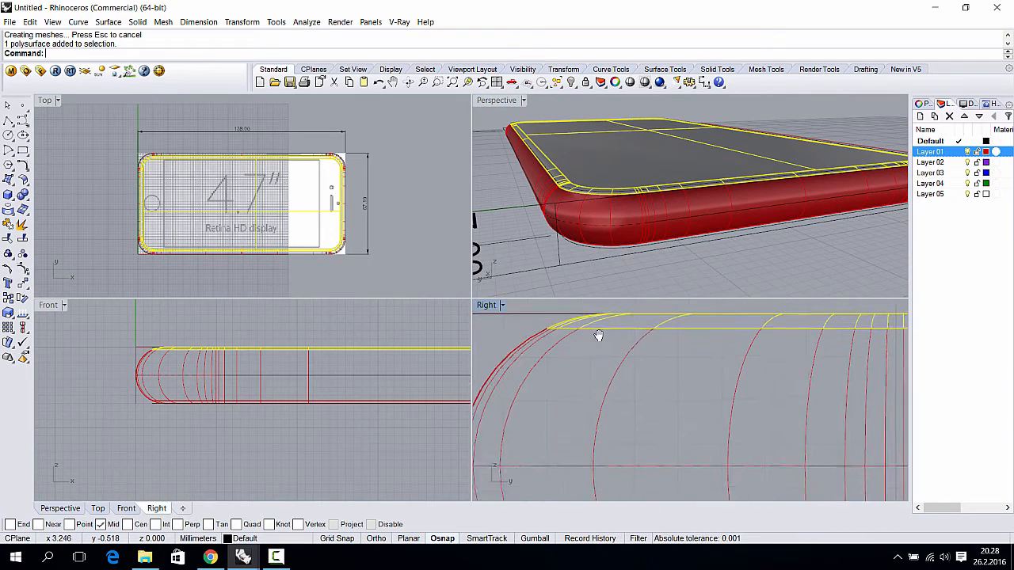
scroll(622, 226, "down", 3)
right_click_drag(628, 232, 651, 232, "shift")
left_click(967, 161)
left_click(717, 282)
scroll(727, 217, "up", 6)
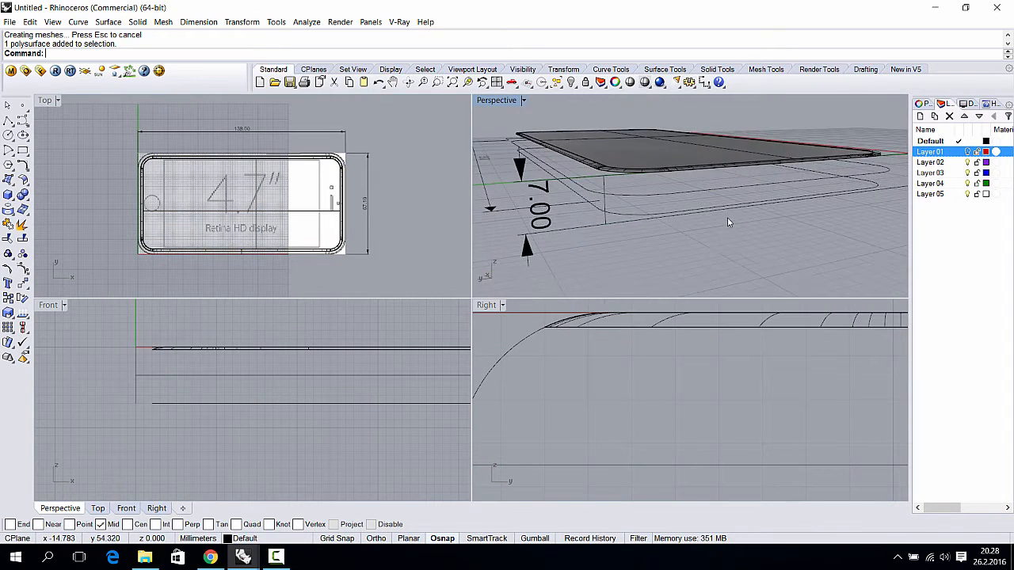
- Move the top polysurface and its curve onto Layer 03 via Change Object Layer
left_click(930, 162)
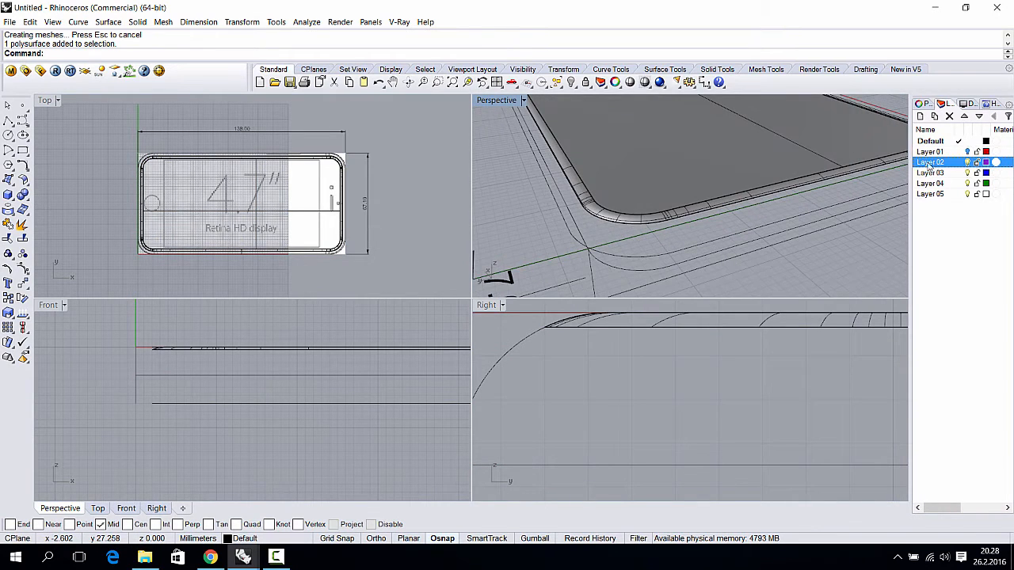
left_click(633, 219)
left_click(603, 226)
left_click_drag(619, 237, 604, 193)
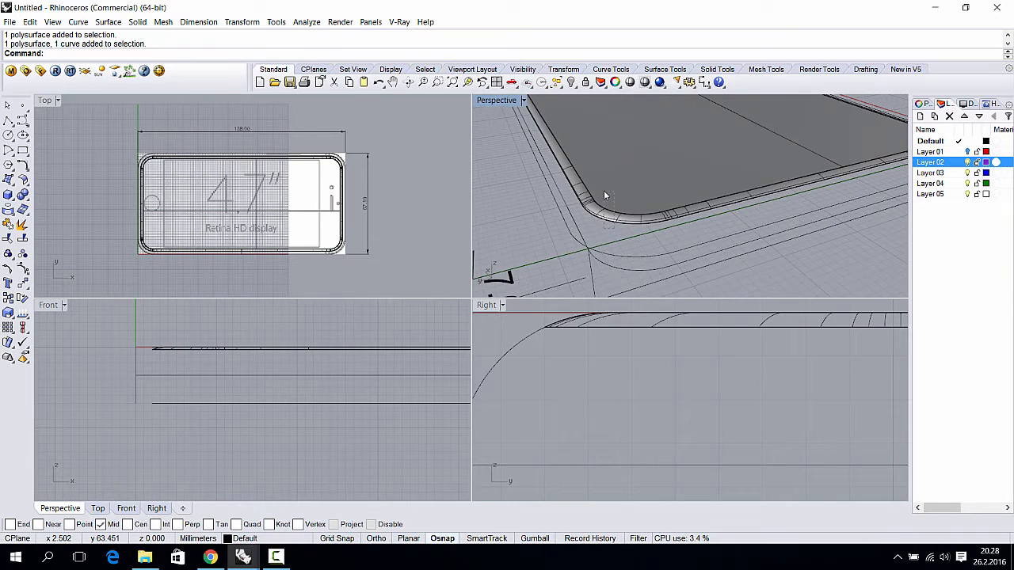
right_click(931, 172)
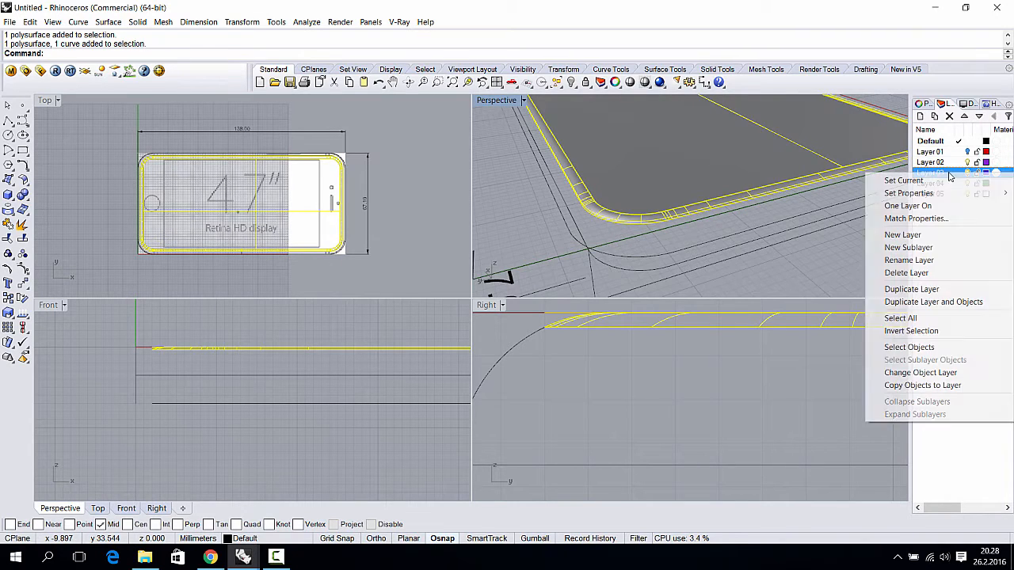
left_click(930, 373)
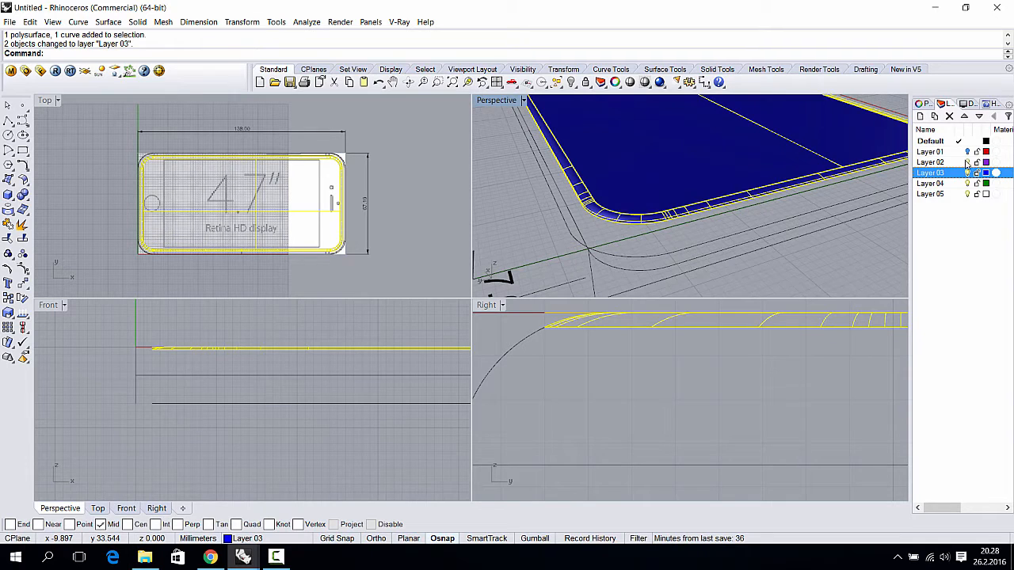
- Make Layer 03 current and hide the Default layer curves
left_click(958, 173)
left_click(967, 141)
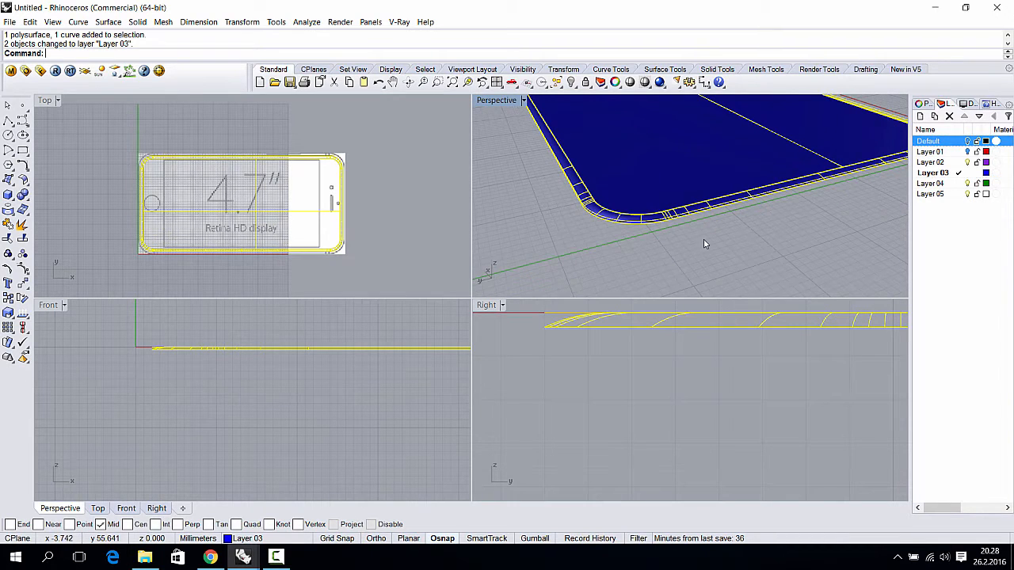
left_click(731, 229)
right_click_drag(731, 229, 597, 196)
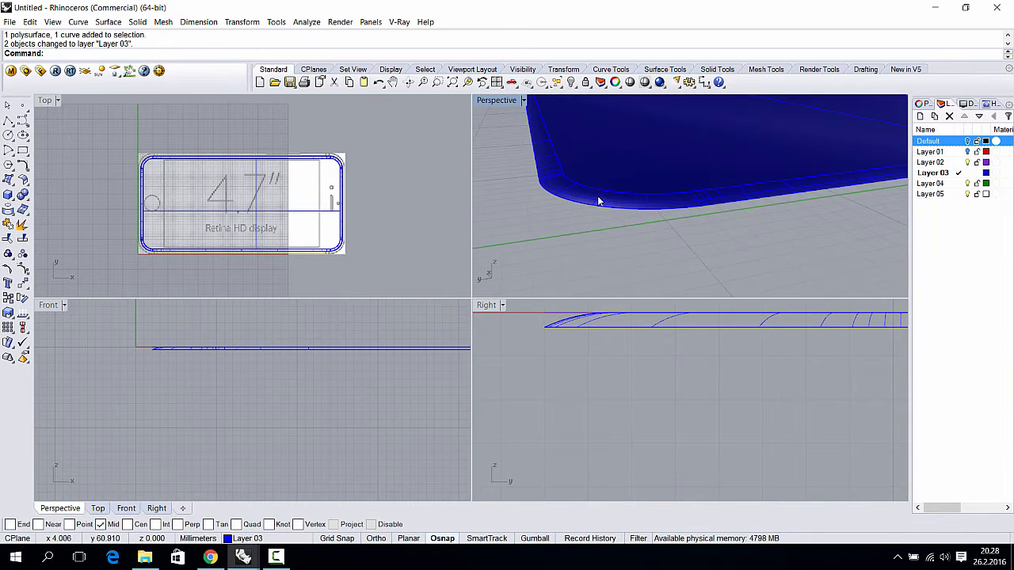
- Select the blue top polysurface at its rounded corner
left_click(597, 197)
left_click(109, 22)
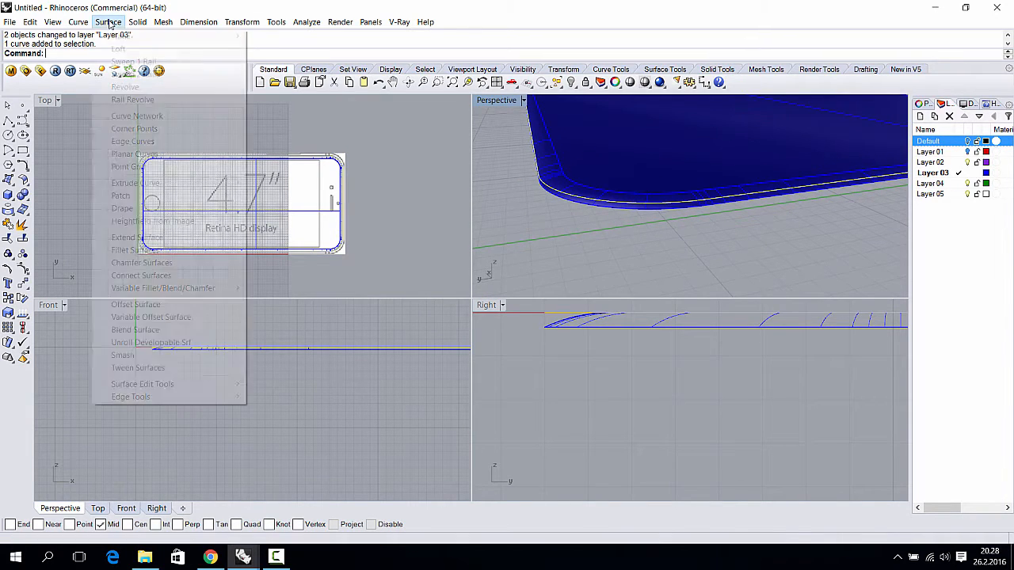
left_click(572, 233)
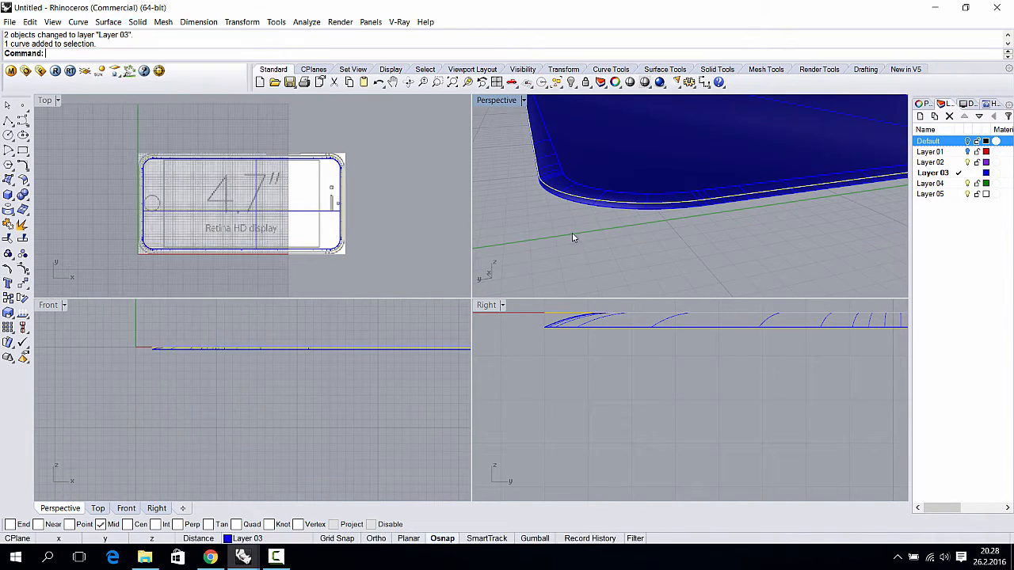
left_click(571, 196)
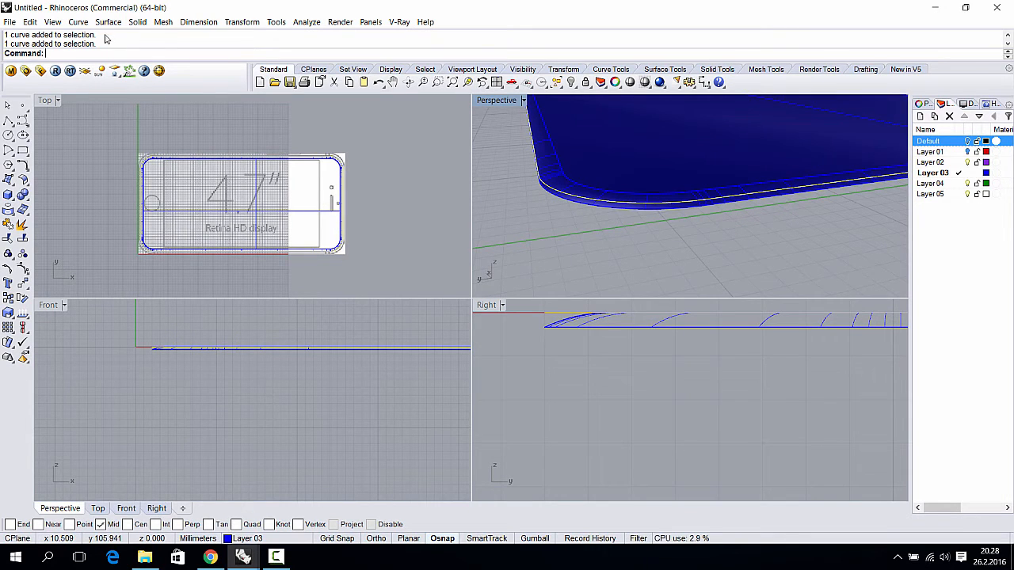
left_click(164, 350)
left_click(570, 212)
right_click_drag(570, 211, 596, 219)
left_click(596, 221)
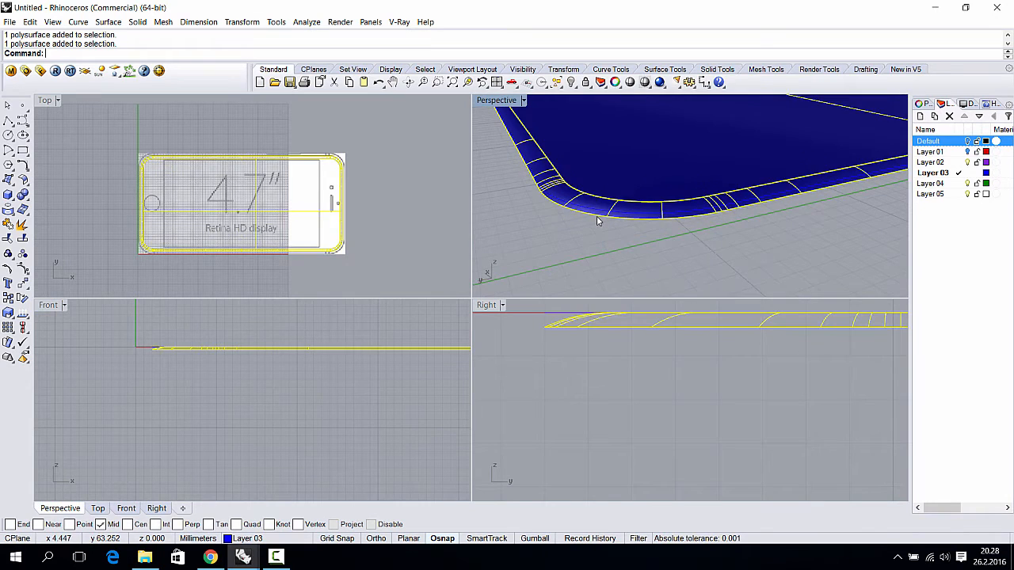
scroll(596, 220, "up", 2)
- Duplicate the top part's lower edge as a curve with Duplicate Edge
left_click(78, 22)
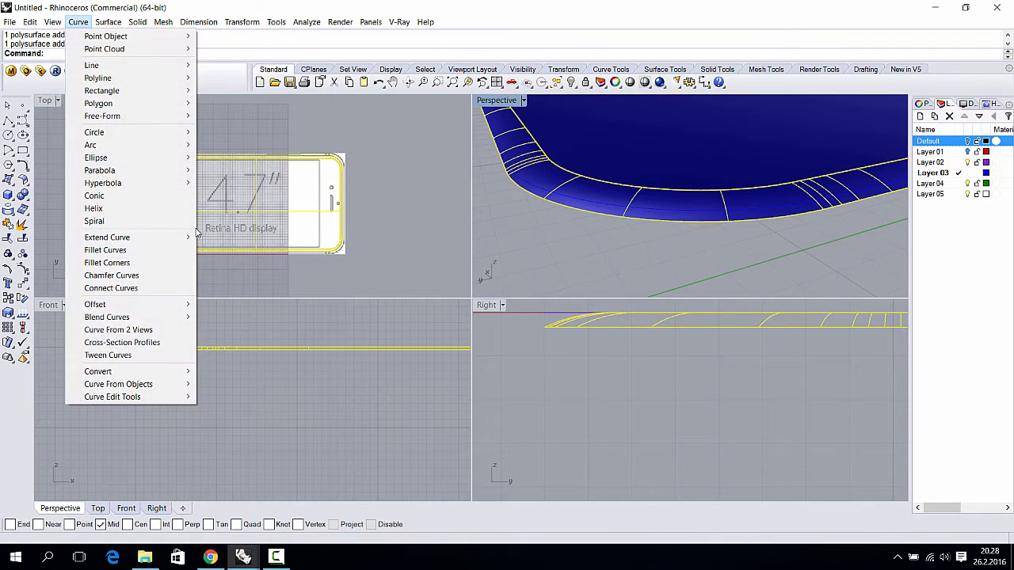
mouse_move(170, 387)
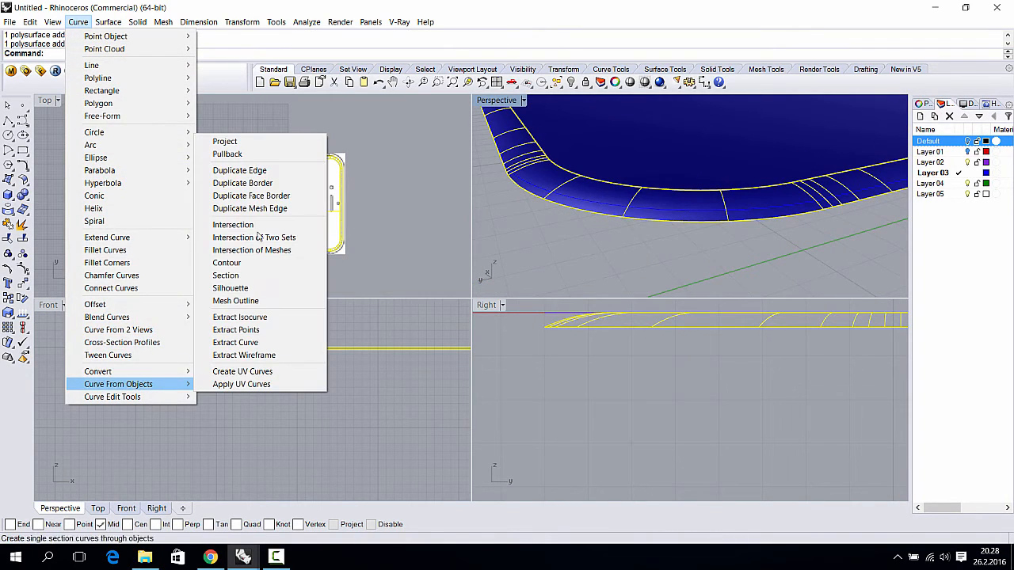
left_click(249, 170)
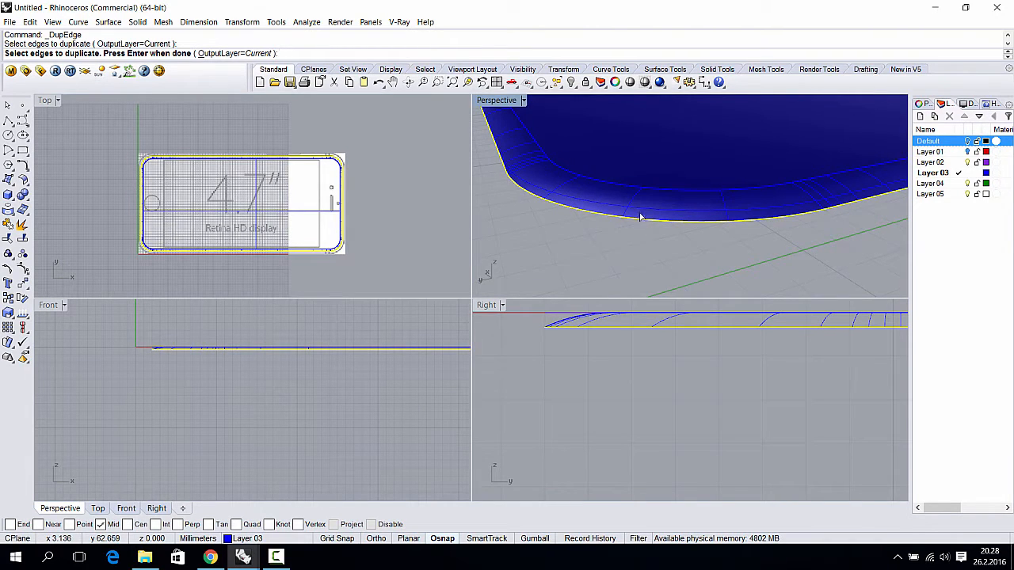
key("Return")
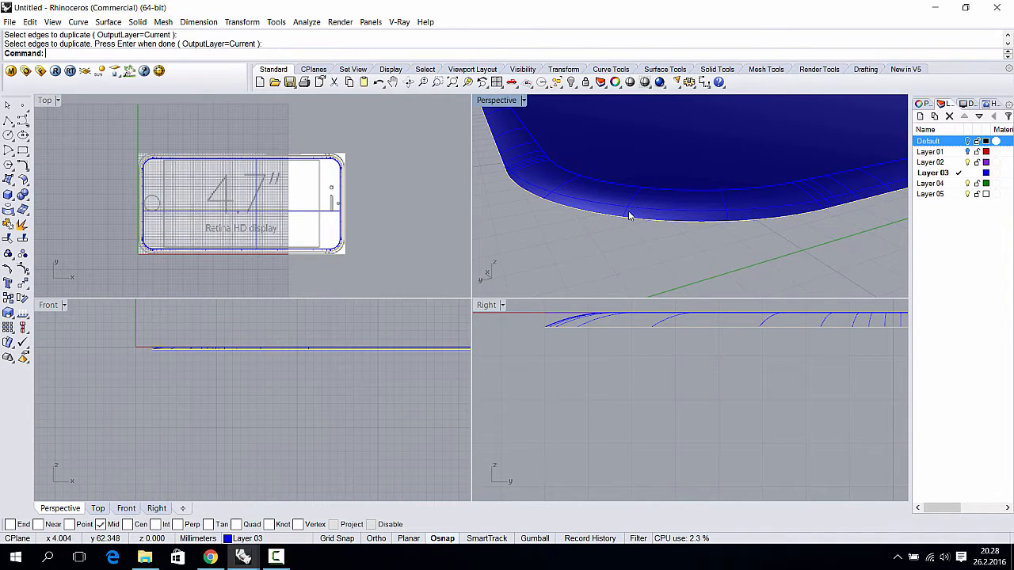
- Extrude the duplicated edge curve straight down into a side wall
left_click(600, 263)
left_click(602, 214)
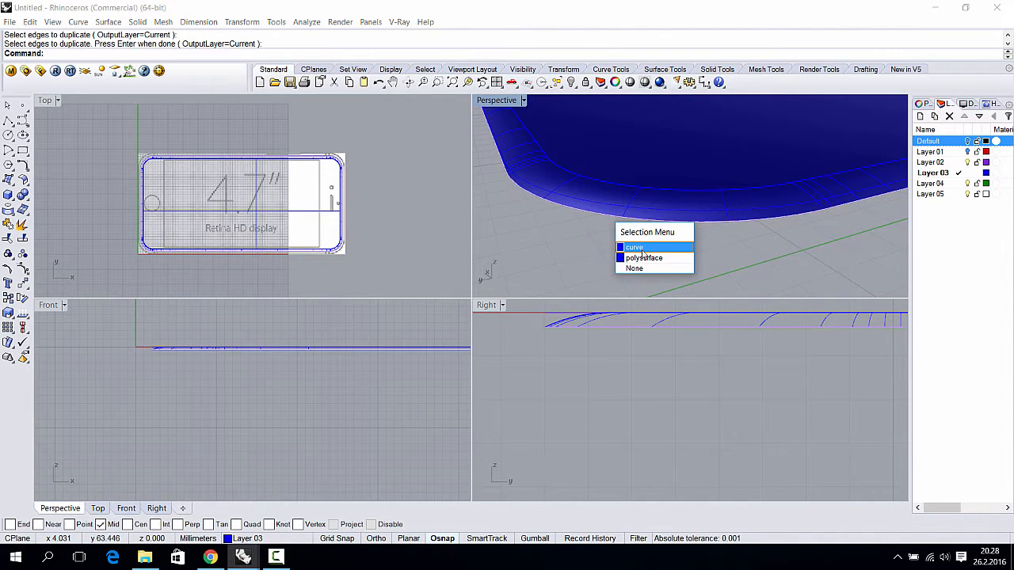
left_click(643, 248)
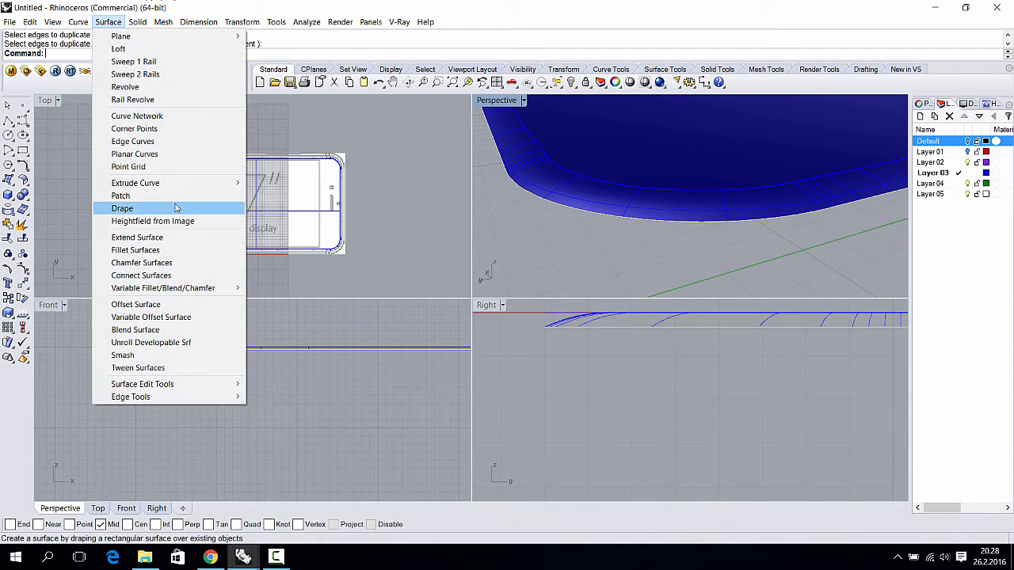
mouse_move(221, 182)
left_click(266, 185)
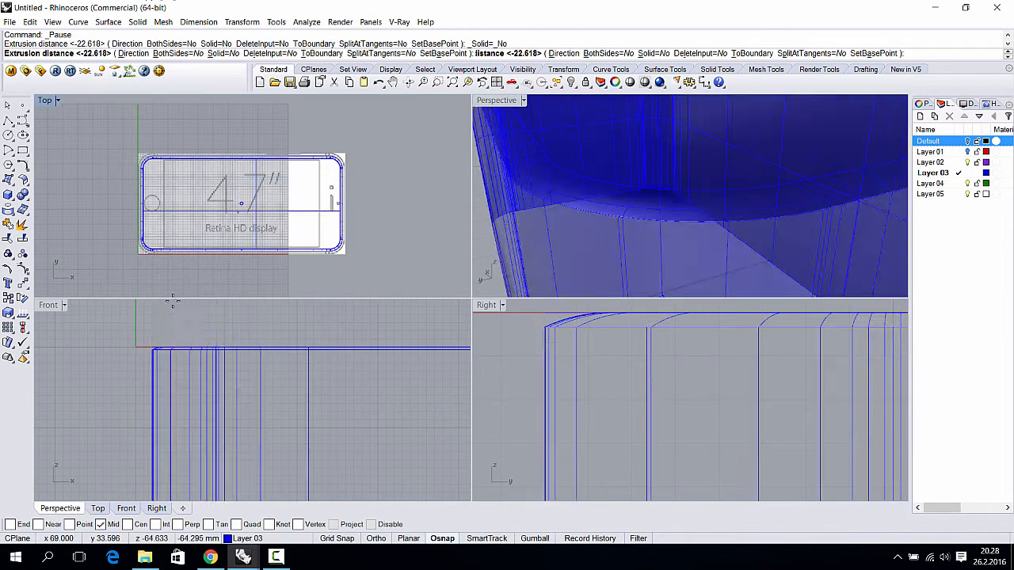
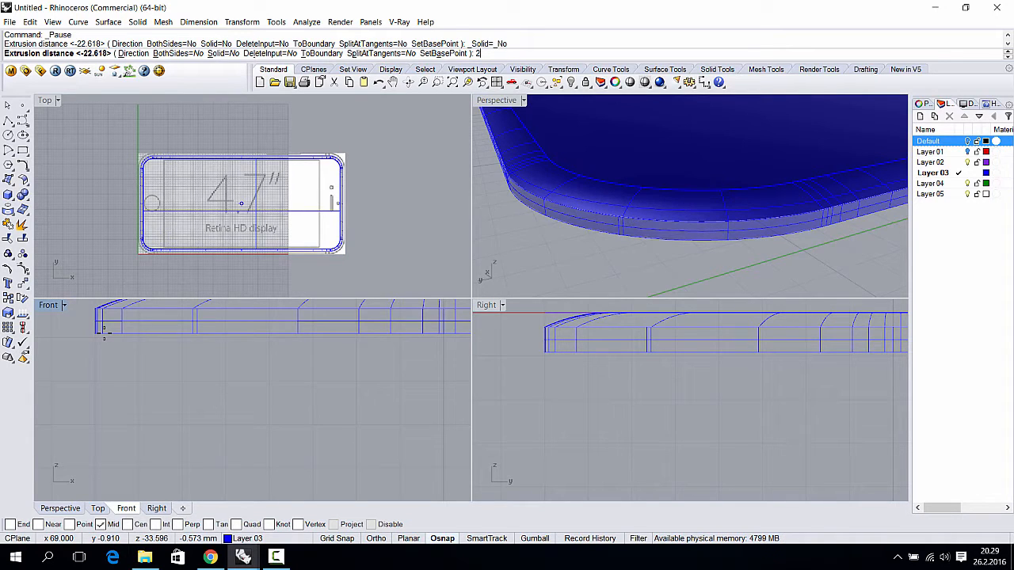
- Undo the first extrusion and restart ExtrudeCrv with a custom Direction option
key("Return")
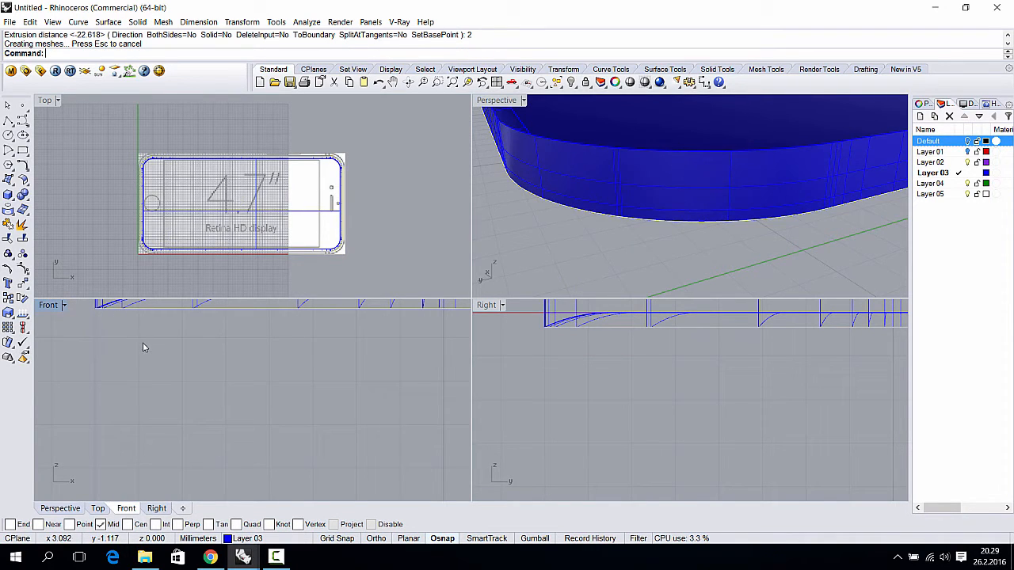
key("ctrl+z")
right_click_drag(127, 334, 149, 354)
right_click(160, 354)
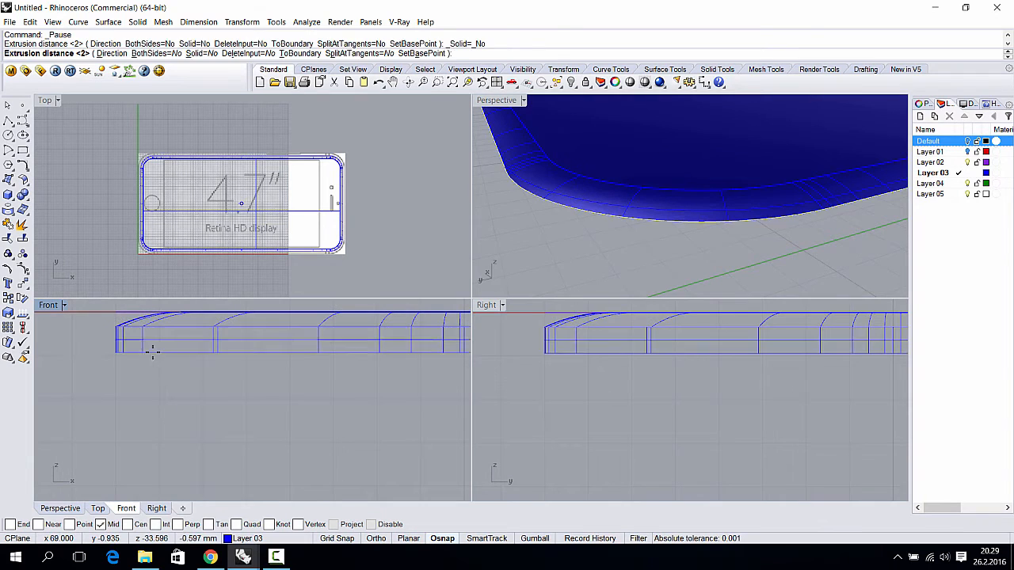
left_click(111, 53)
- Extrude the outline 2 mm straight down along an ortho-constrained direction in Front view
left_click(100, 332)
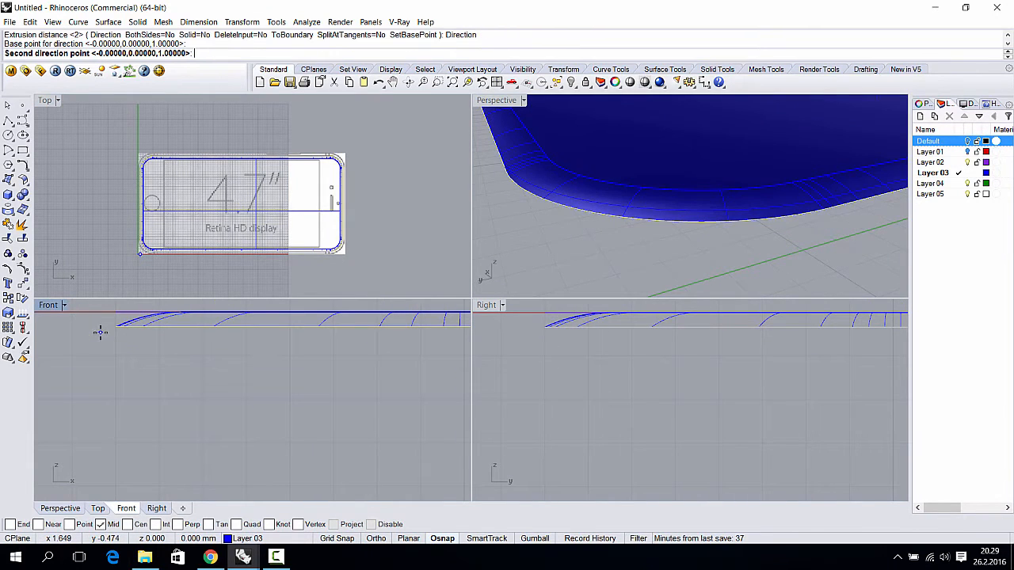
key("F8")
key("F8")
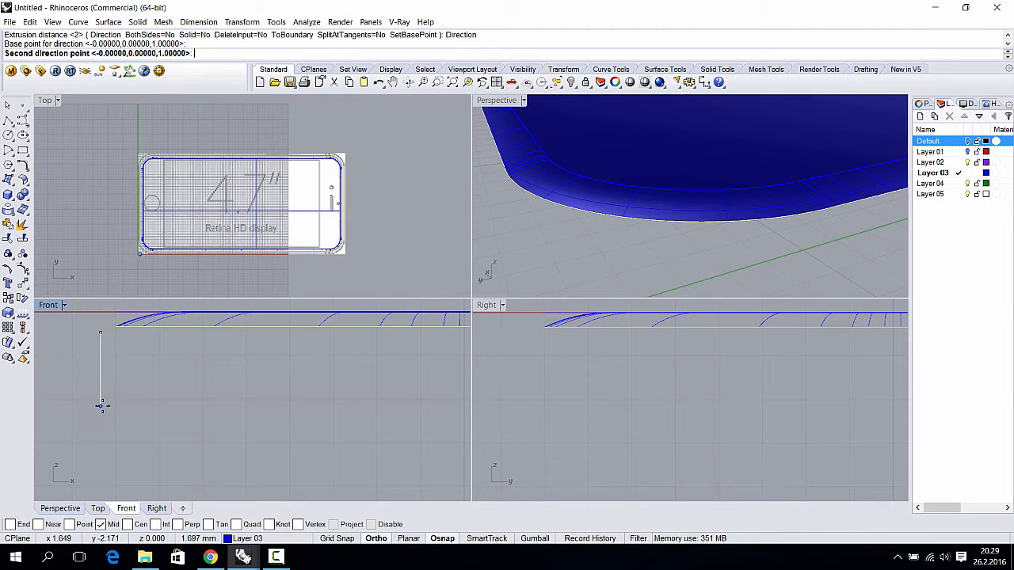
left_click(103, 398)
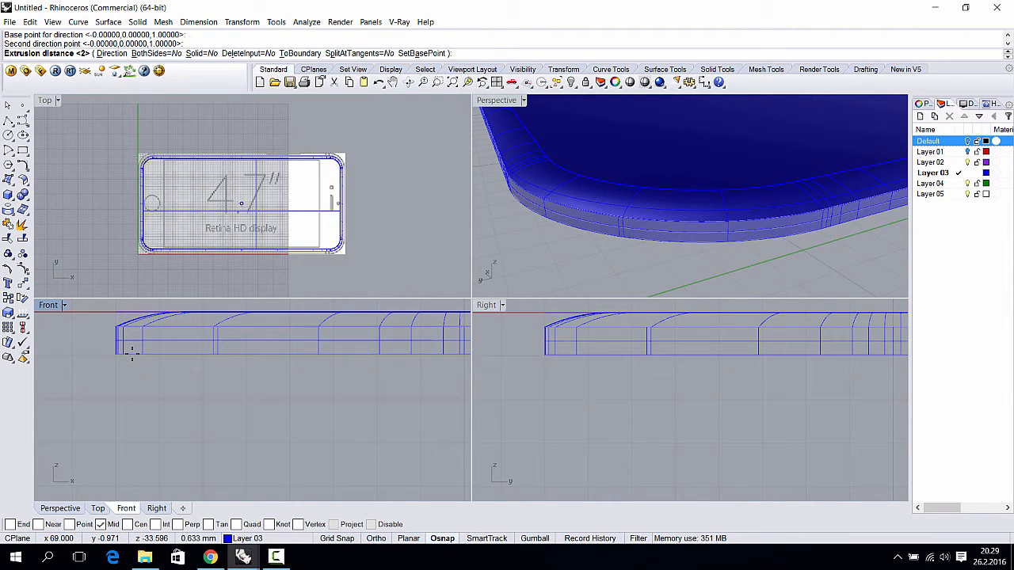
type("2")
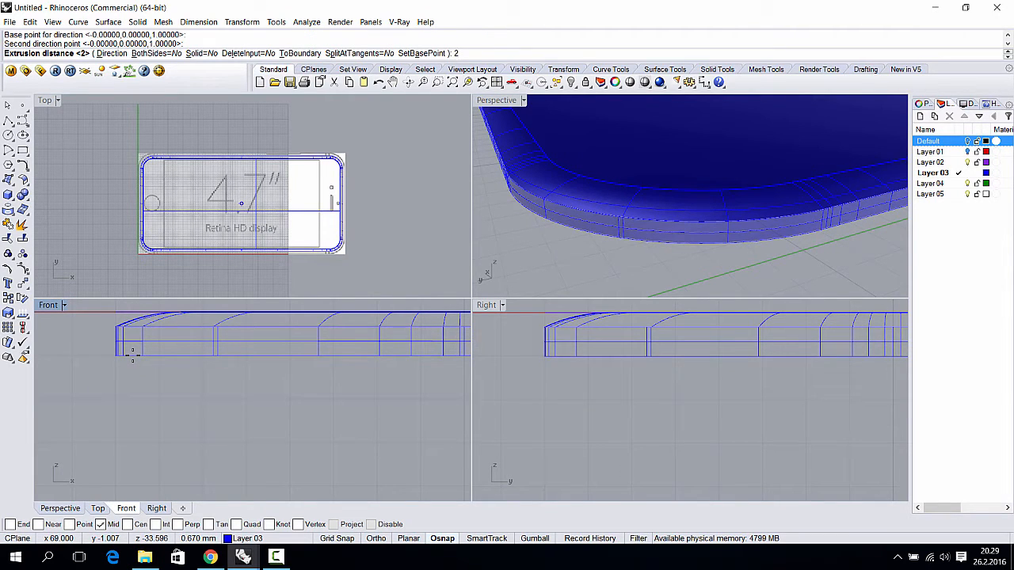
key("Return")
- Orbit the perspective view to inspect the new body's rounded corner
right_click_drag(539, 237, 646, 199)
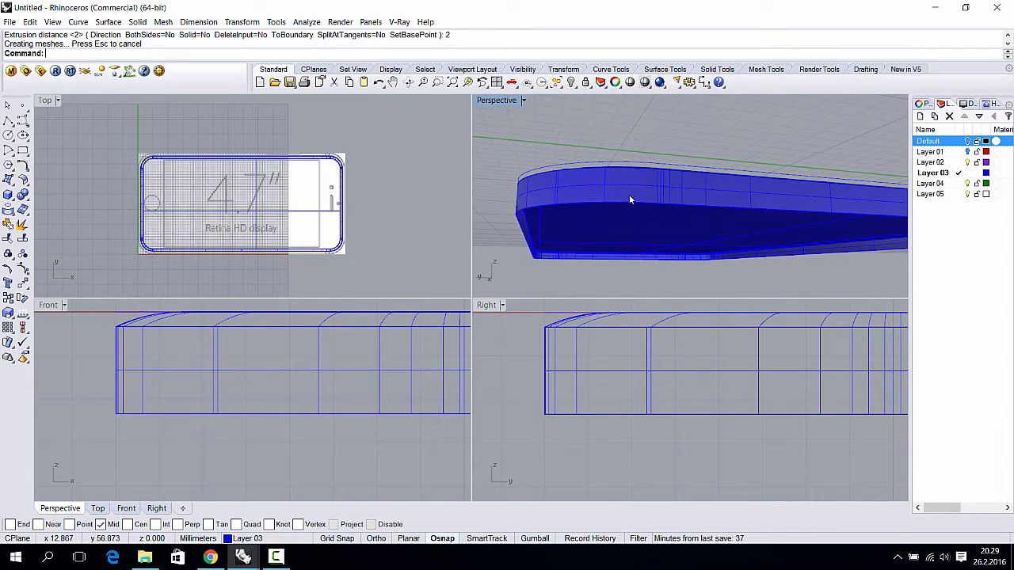
right_click_drag(628, 203, 593, 237)
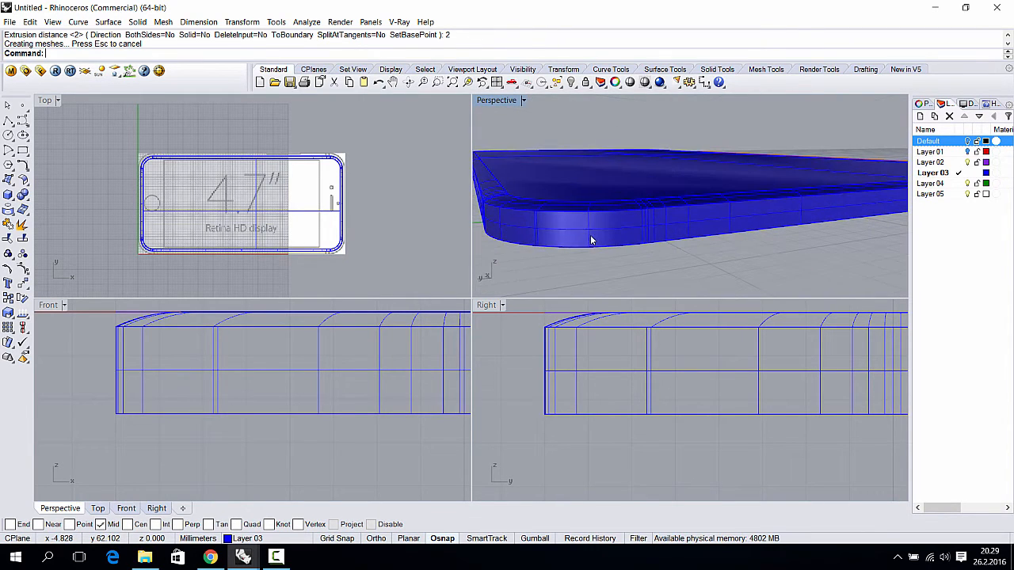
left_click(590, 239)
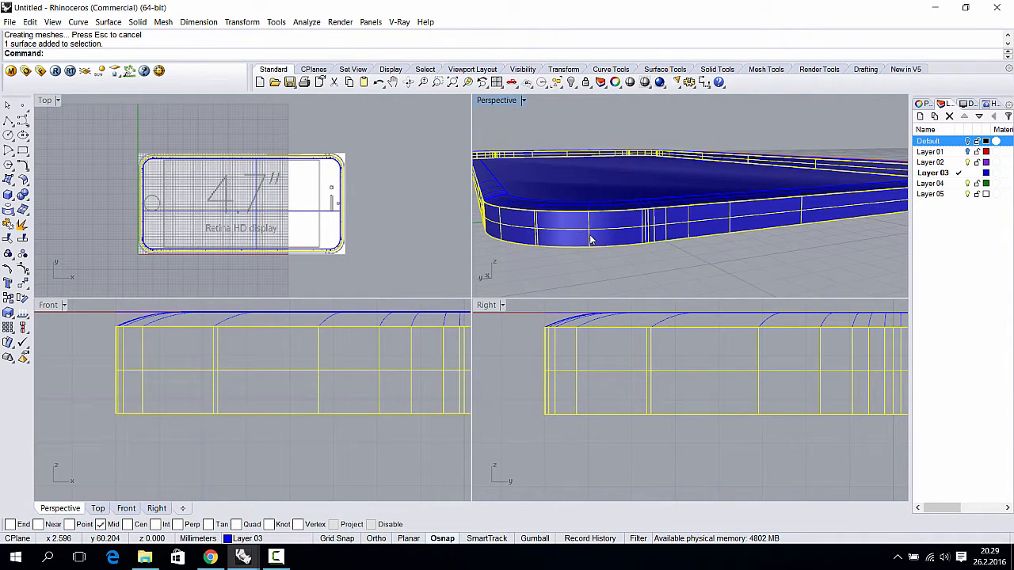
left_click(111, 252)
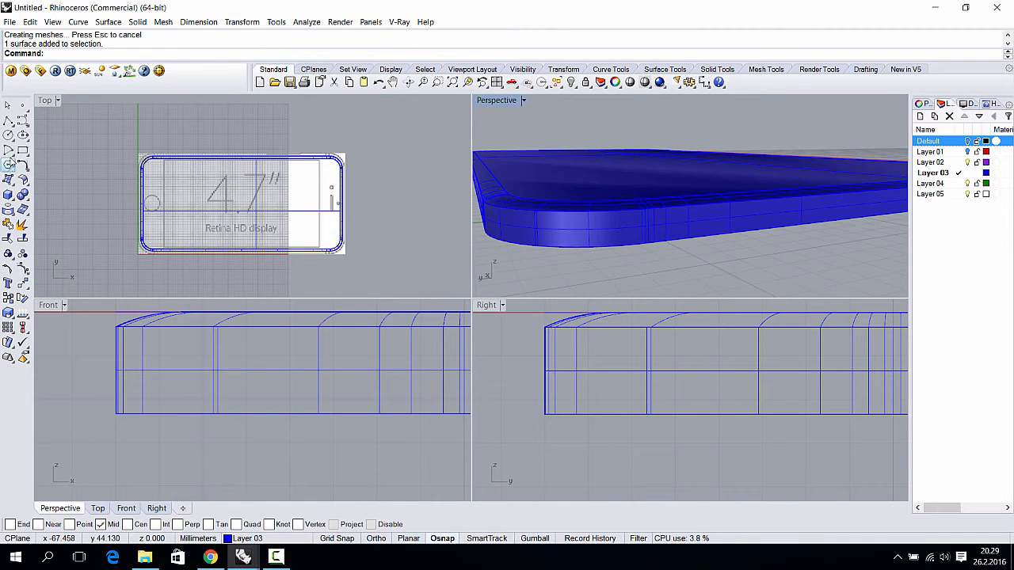
left_click(7, 195)
- Draw a large box around the phone outline in Top view and set its height
left_click(106, 148)
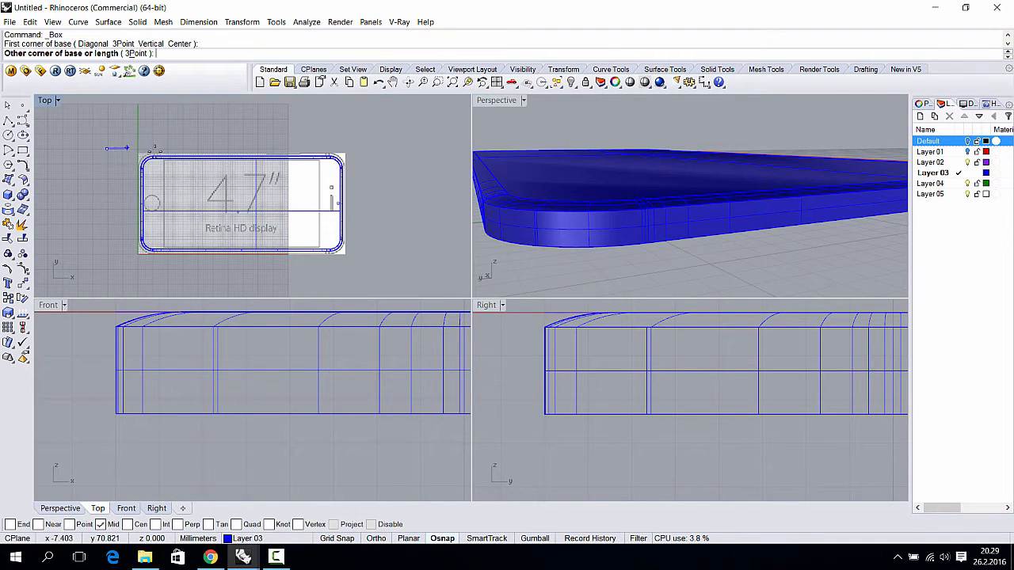
left_click(374, 270)
scroll(213, 405, "down", 5)
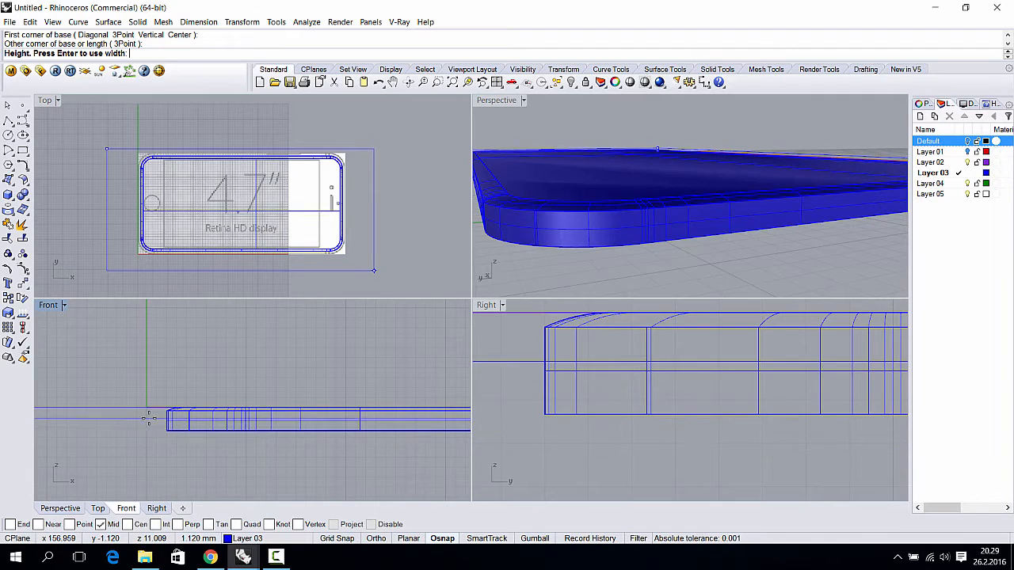
left_click(144, 418)
left_click(132, 422)
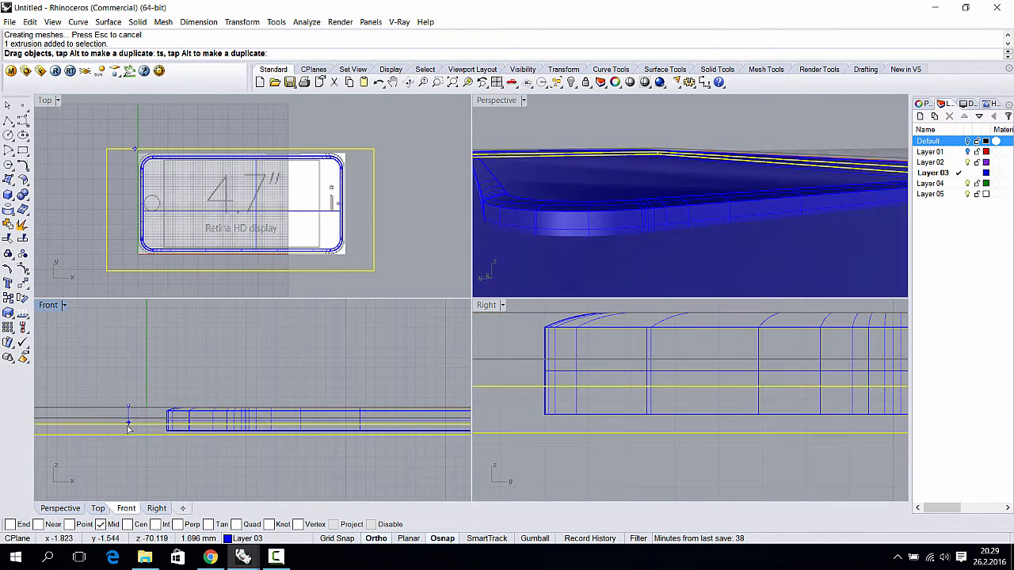
scroll(132, 422, "up", 5)
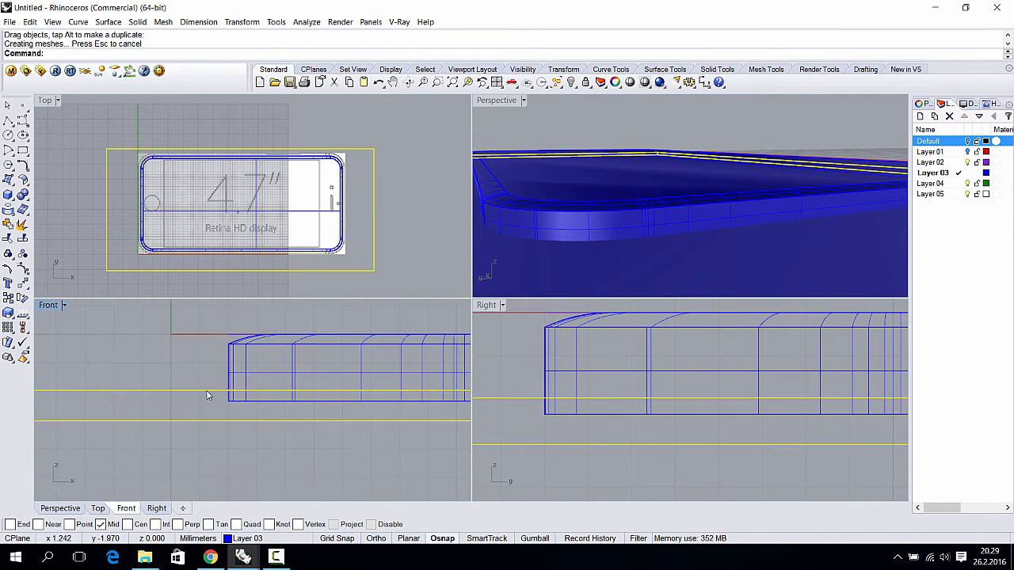
right_click_drag(498, 259, 593, 216)
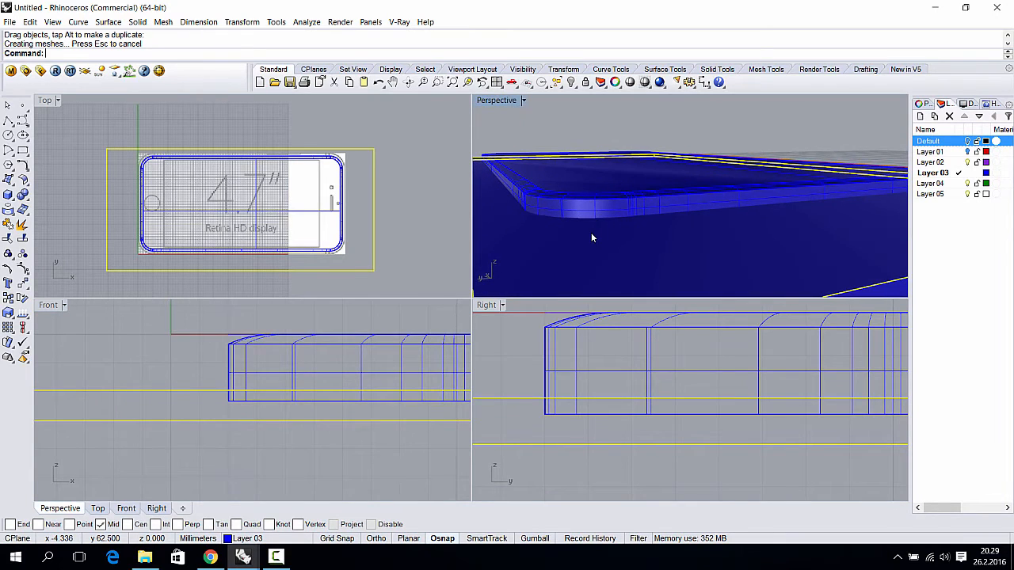
- Split the box with the phone rim and delete the unwanted piece
left_click(560, 261)
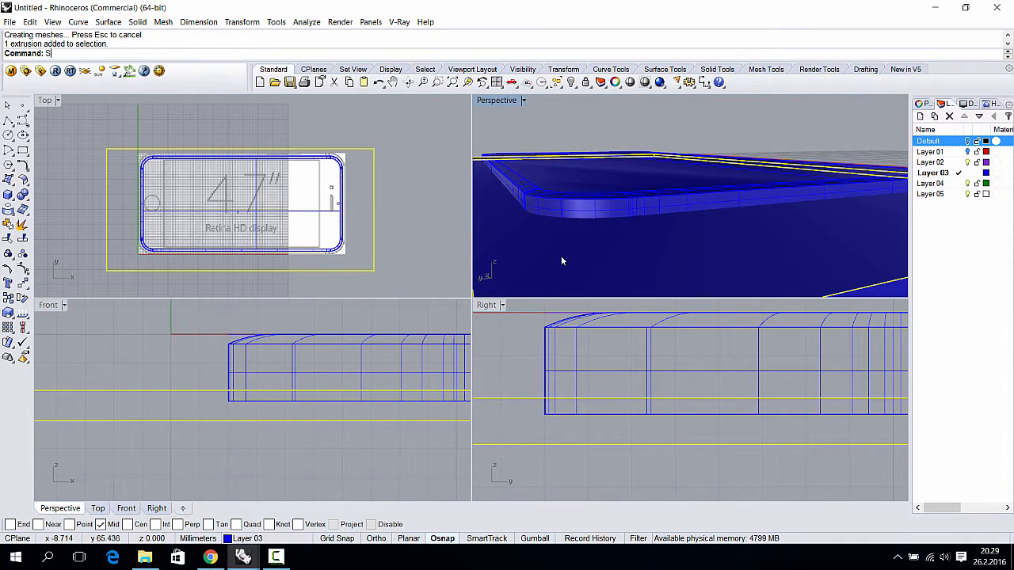
key("Return")
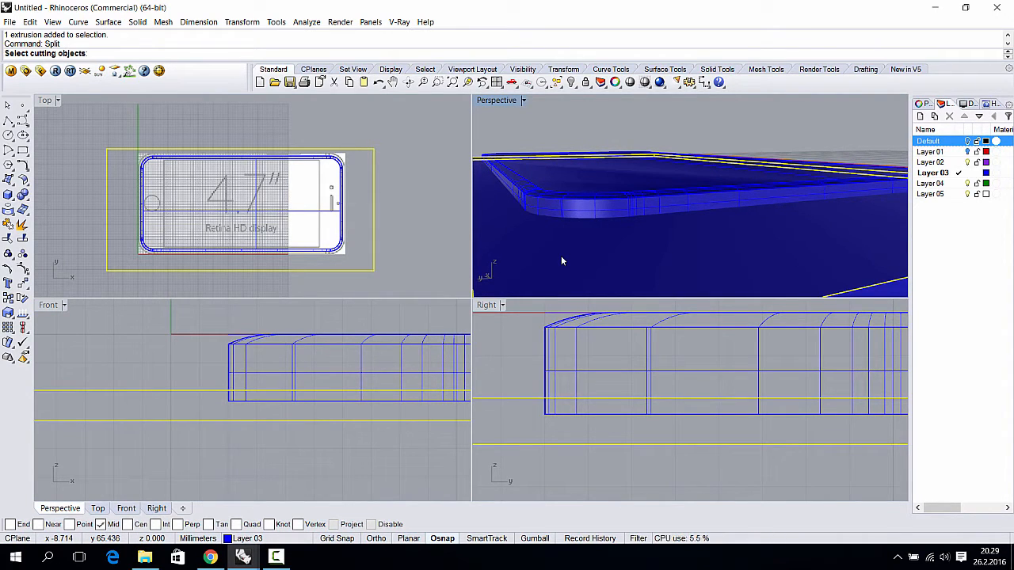
left_click(558, 207)
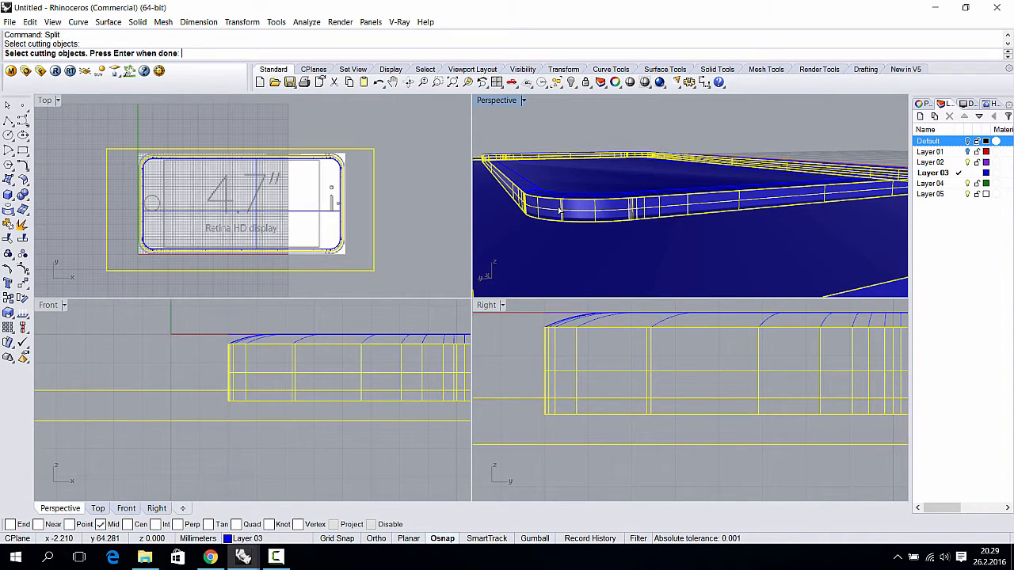
key("Return")
left_click(404, 152)
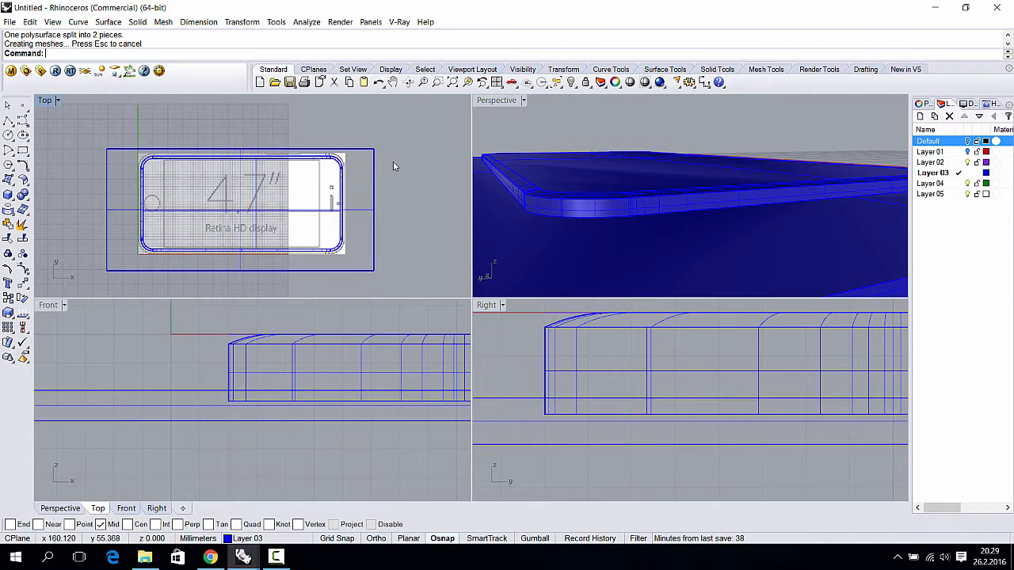
left_click(355, 194)
key("Delete")
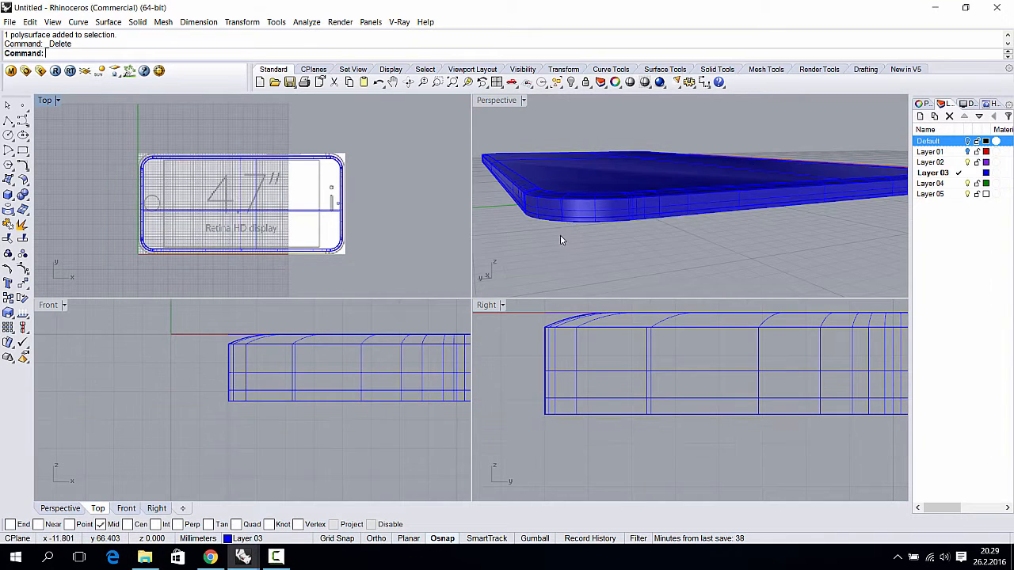
- Select everything and join the loose surfaces into polysurfaces
mouse_move(569, 229)
right_mouse_down()
mouse_move(566, 201)
mouse_move(552, 235)
mouse_move(561, 239)
right_mouse_up()
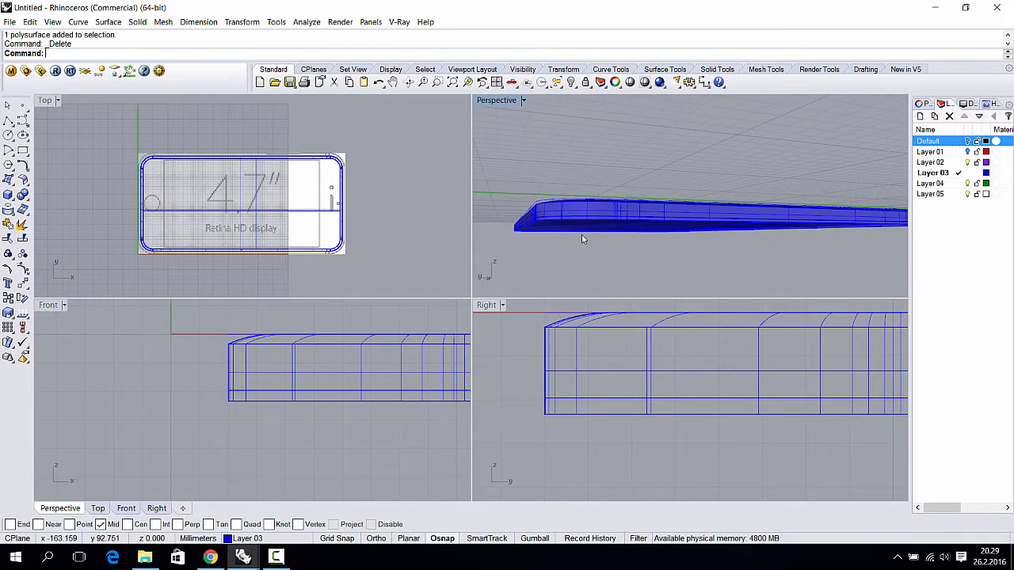
key("ctrl+a")
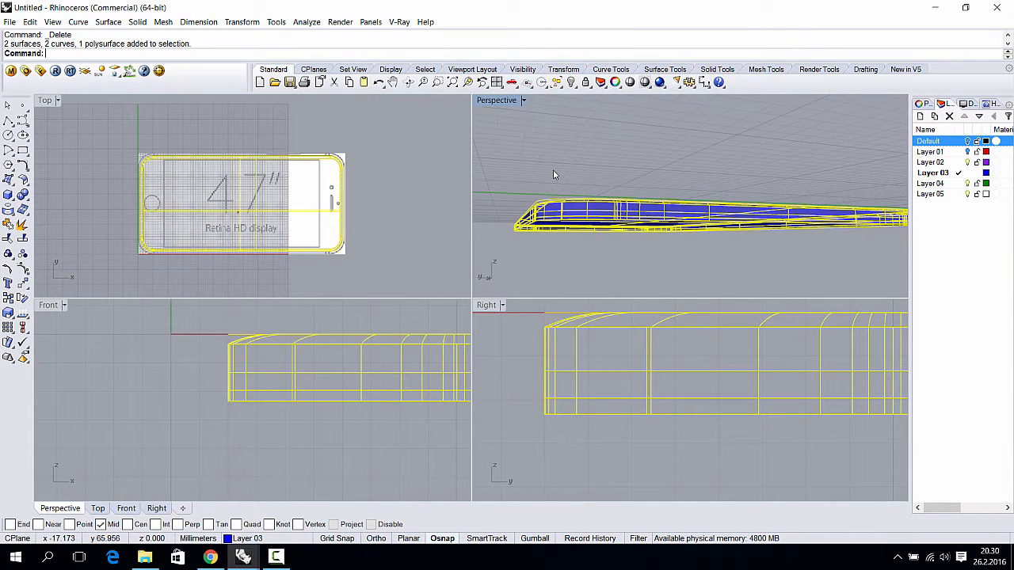
key("ctrl+j")
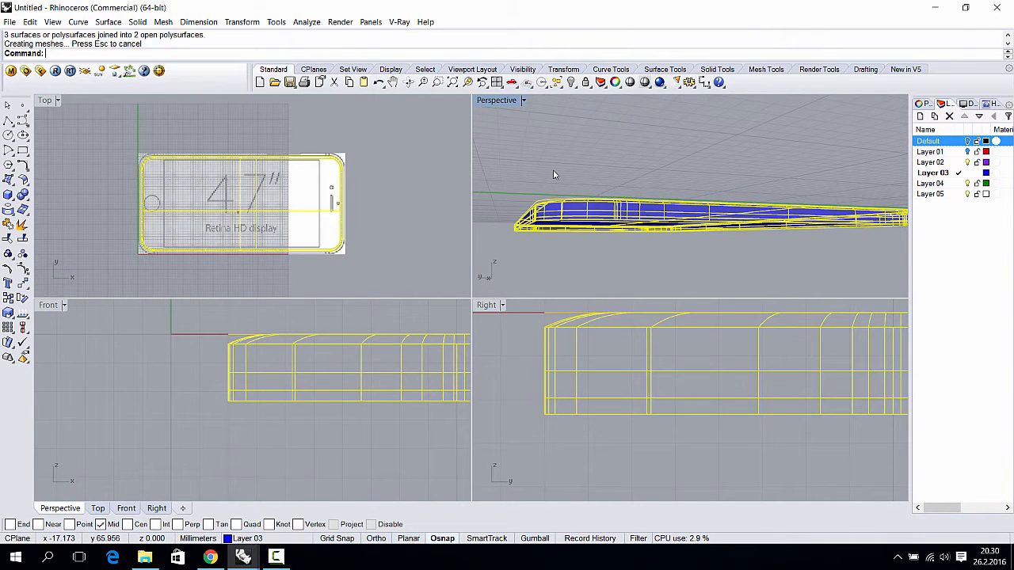
- Move a joined polysurface aside to inspect it, then undo it back into place
left_click(556, 170)
left_click_drag(603, 211, 643, 156)
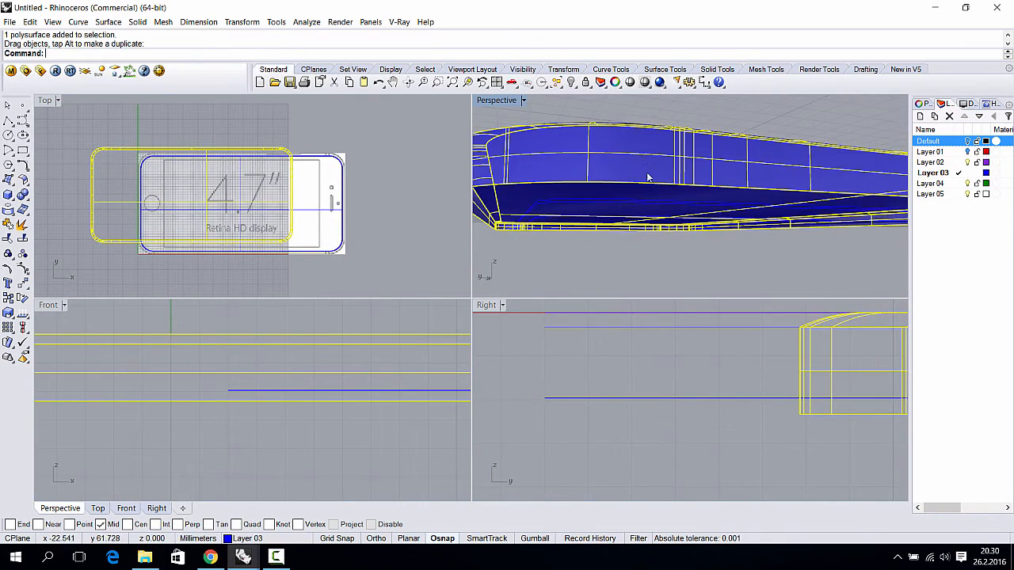
right_click_drag(647, 173, 656, 226)
key("ctrl+z")
left_click_drag(649, 171, 849, 213)
mouse_move(694, 224)
right_mouse_down()
mouse_move(720, 207)
mouse_move(688, 225)
right_mouse_up()
right_click_drag(600, 186, 540, 209)
key("ctrl+z")
key("Escape")
- Select the single blue surface from among the overlapping candidates
left_click(601, 180)
left_click(561, 183)
left_click(582, 236)
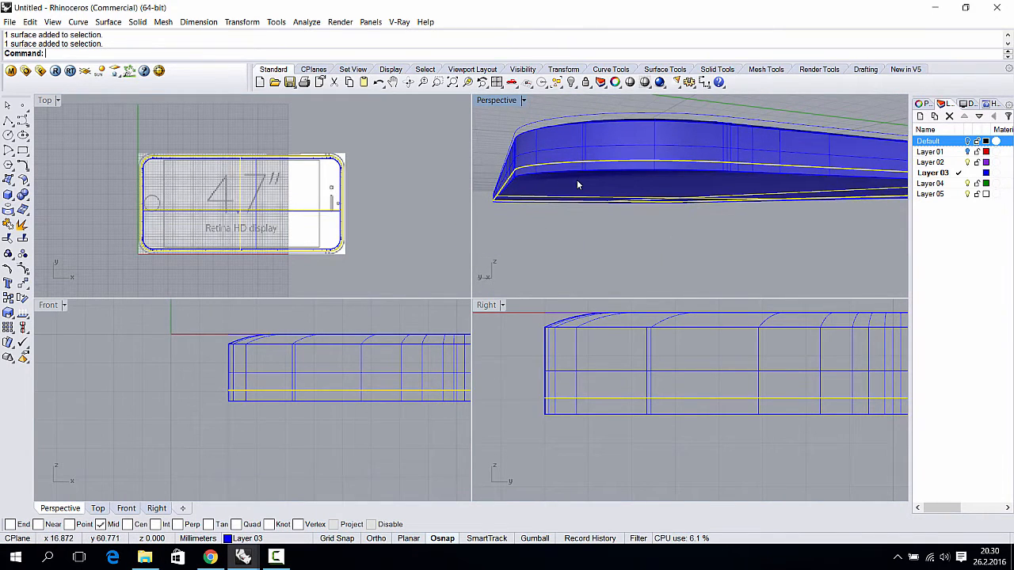
- Pick the body surface among overlapping objects, test-delete it, and undo
left_click(577, 163)
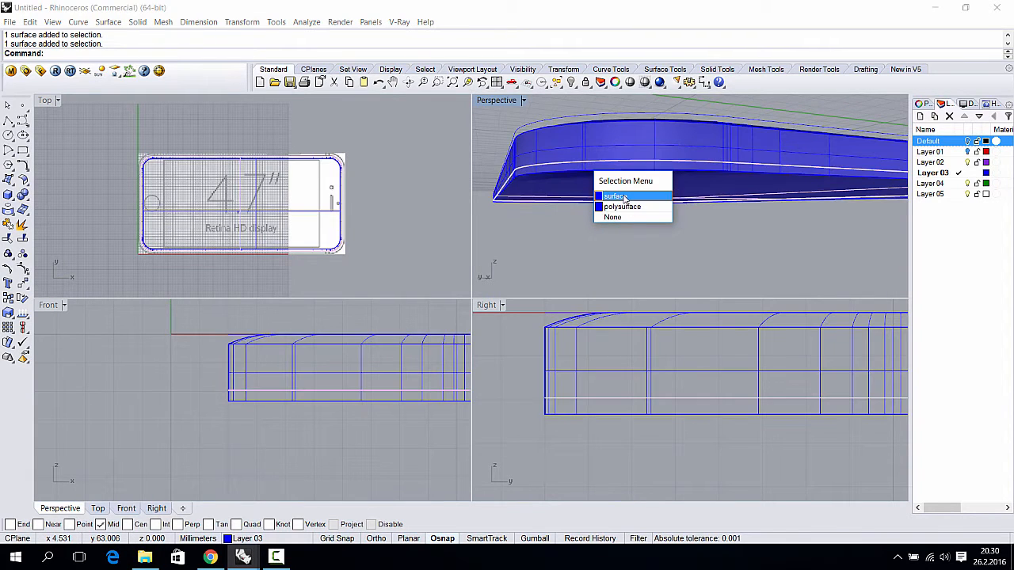
left_click(625, 197)
right_click_drag(626, 202, 613, 164)
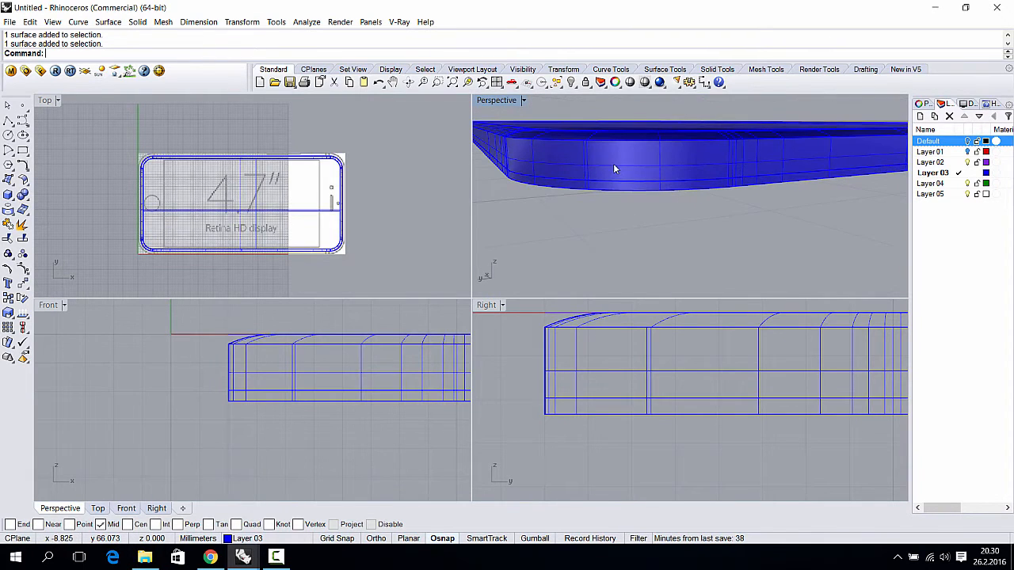
left_click(613, 163)
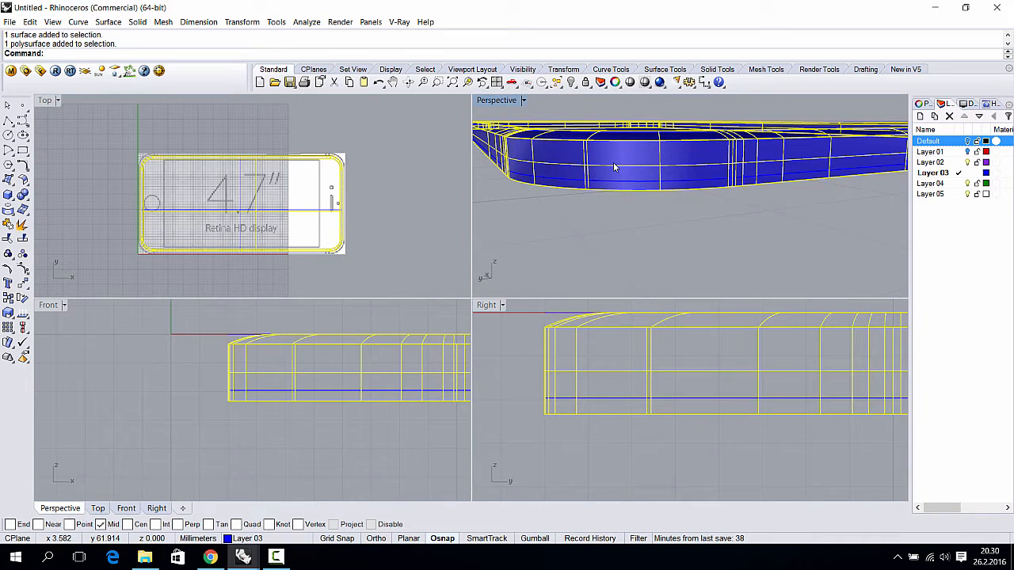
key("Delete")
key("ctrl+z")
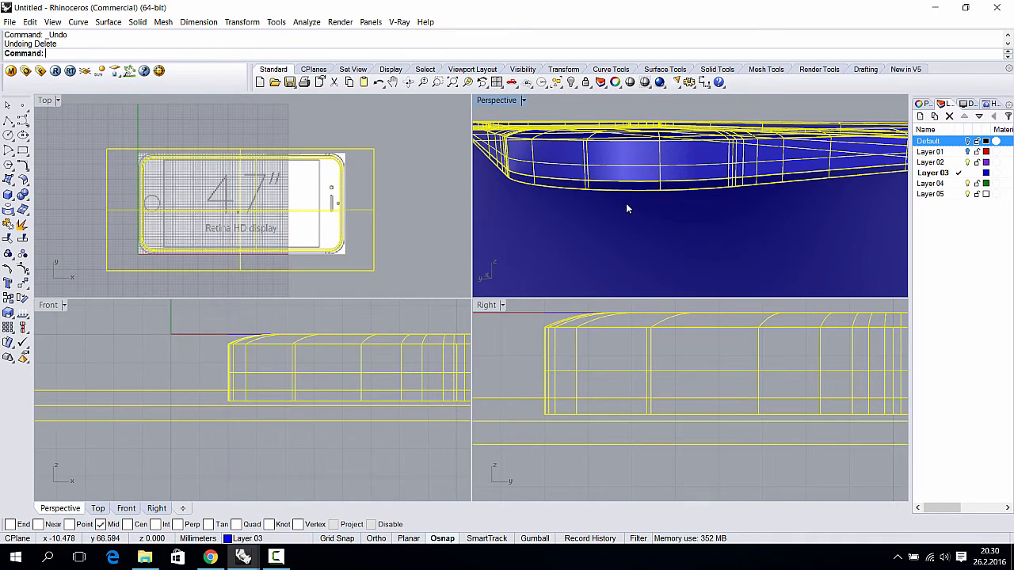
key("Escape")
- Split the blue body surface with the large flat surface and delete the unwanted piece
left_click(594, 173)
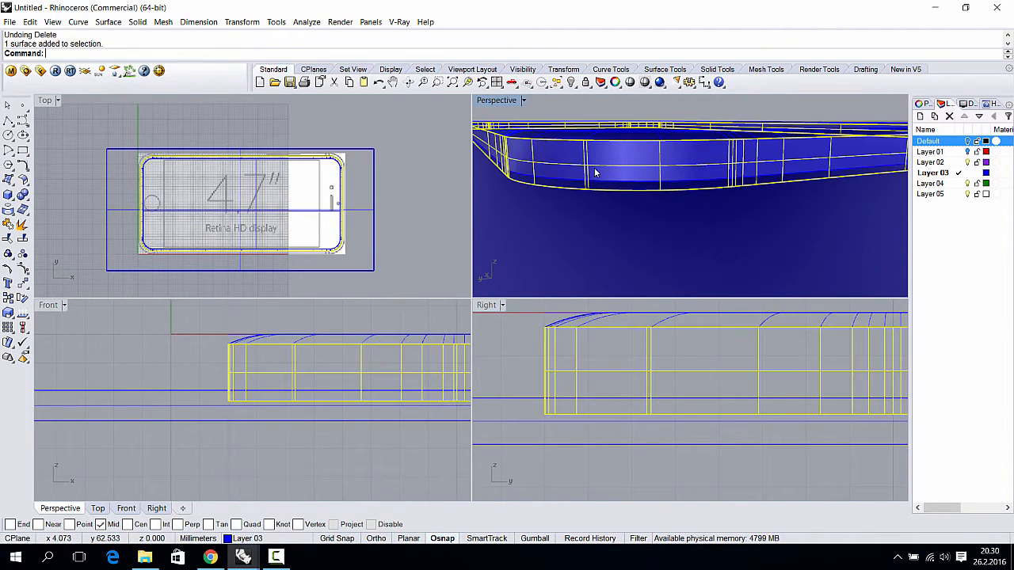
type("Split")
key("Return")
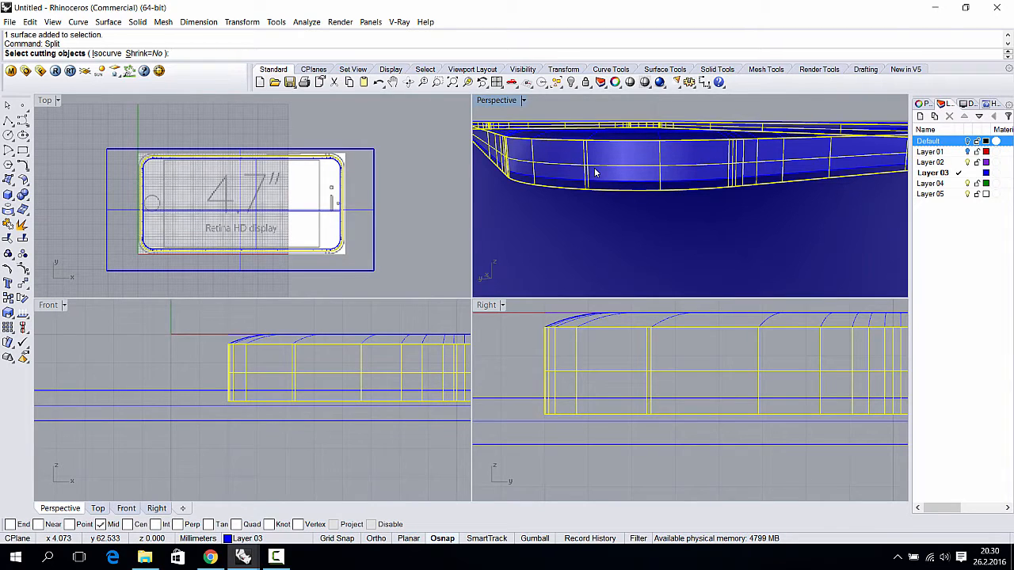
left_click(692, 226)
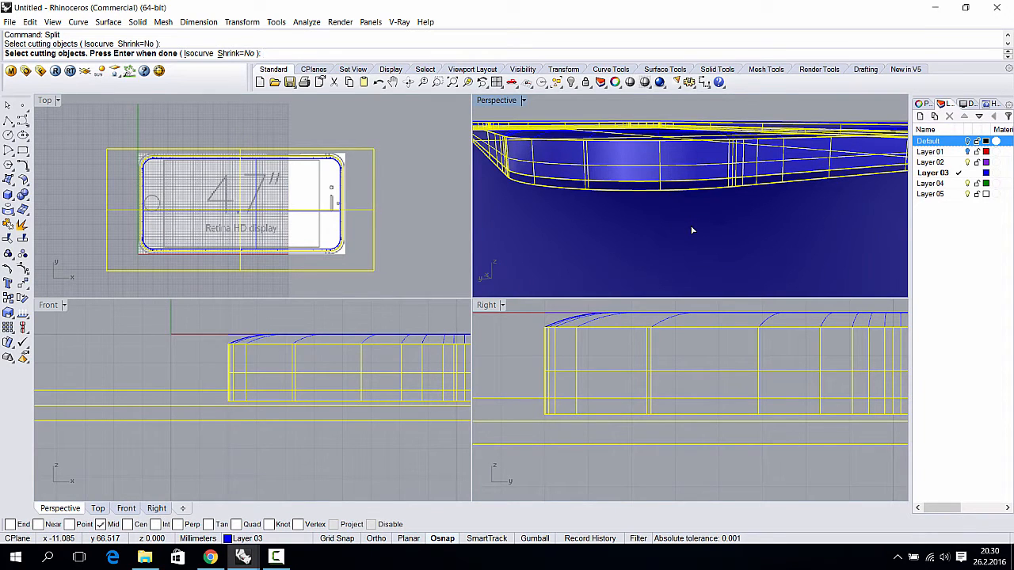
key("Return")
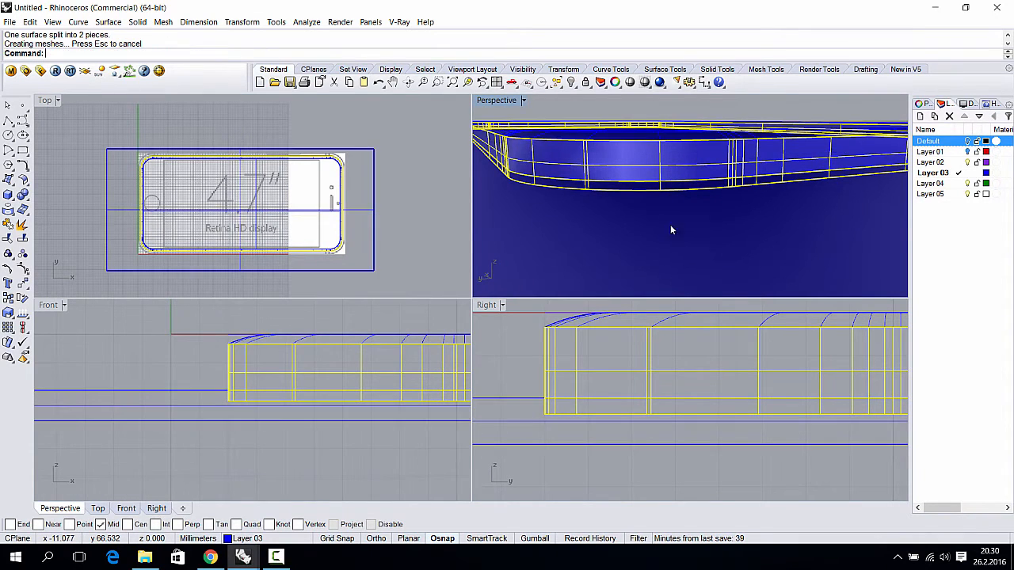
left_click(631, 240)
key("Delete")
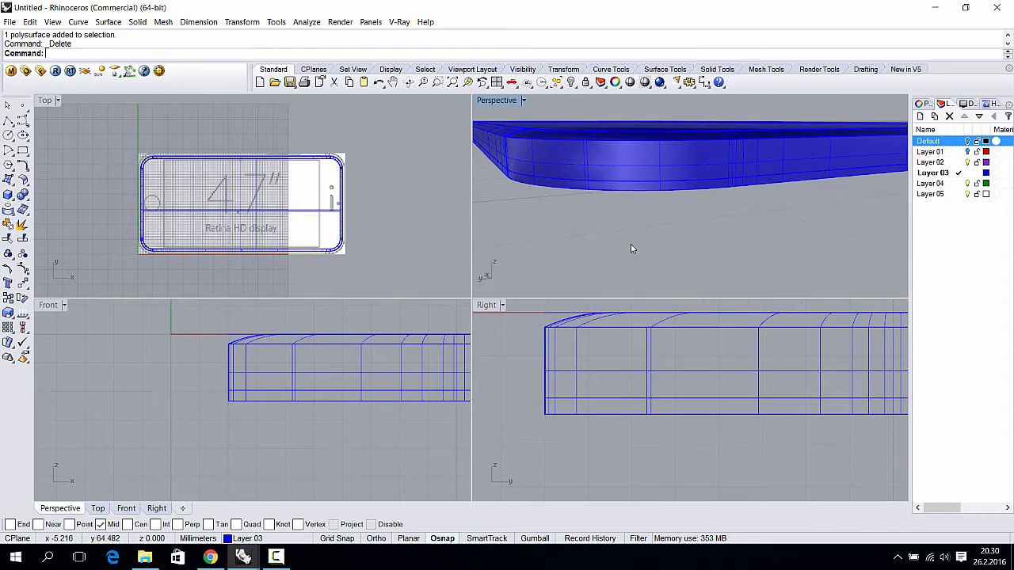
- Delete the leftover bottom surface and join everything into one closed polysurface
right_click_drag(631, 244, 605, 137)
left_click(605, 181)
key("Delete")
key("ctrl+a")
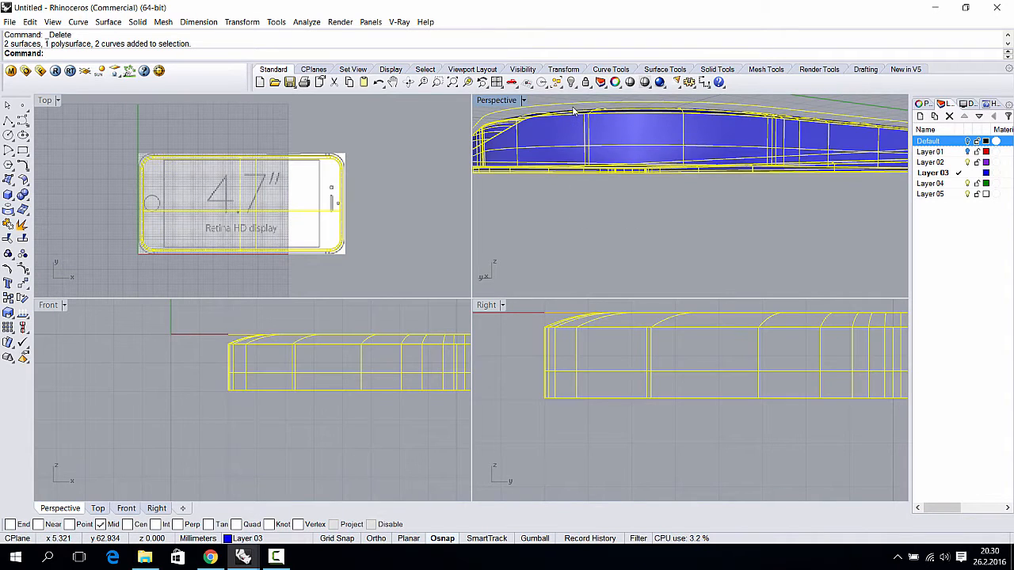
key("ctrl+j")
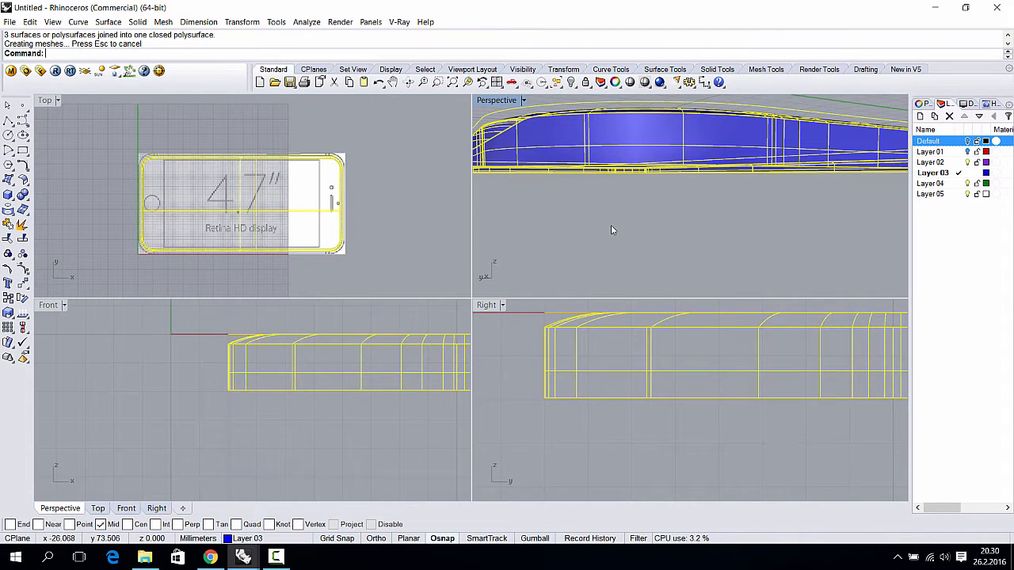
- Select the phone body, undo an accidental drag, and clear the selection
left_click(612, 225)
left_click(620, 159)
left_click_drag(620, 159, 643, 174)
scroll(643, 174, "down", 5)
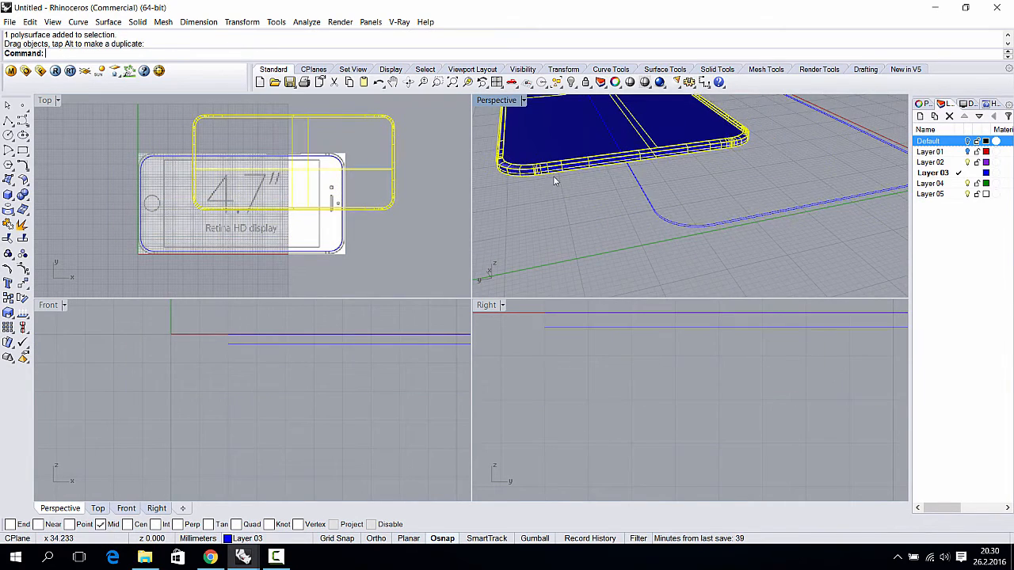
key("ctrl+z")
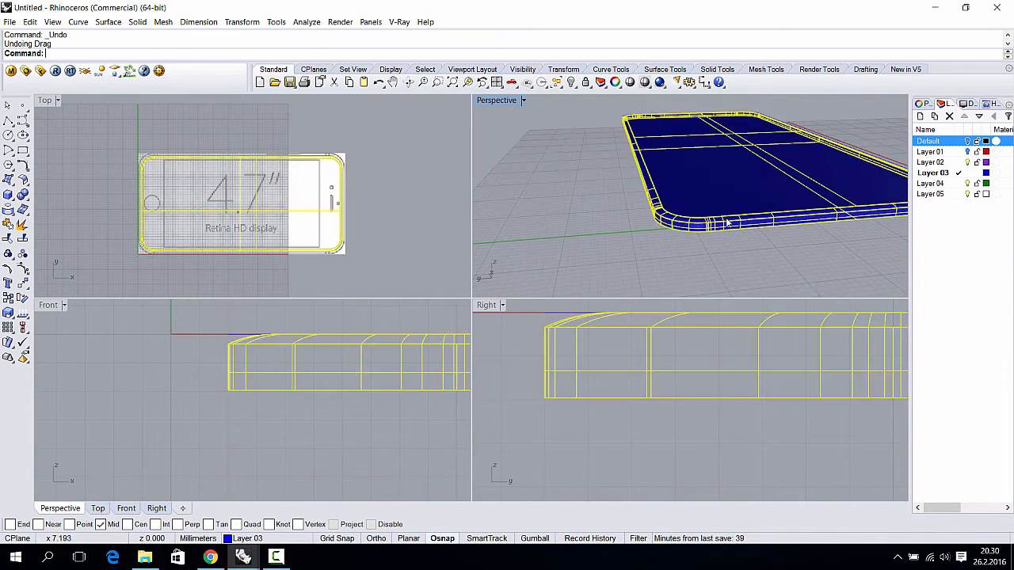
left_click(777, 231)
right_click_drag(752, 221, 725, 224, "shift")
- Turn on Layer 01 to show the red frame and select the blue phone body
left_click(967, 152)
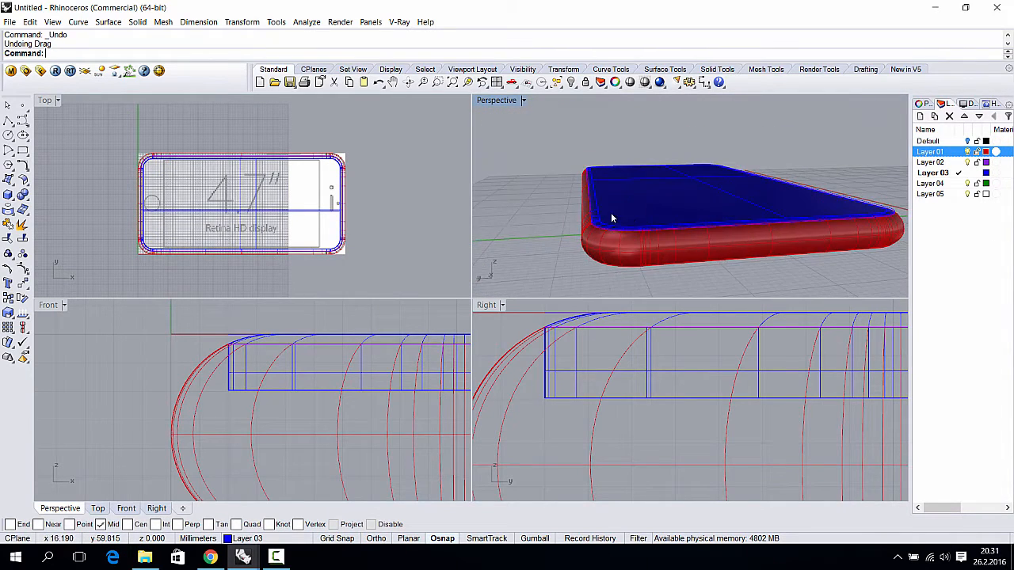
scroll(600, 230, "up", 5)
right_click_drag(600, 230, 652, 197)
scroll(573, 244, "up", 5)
left_click(661, 178)
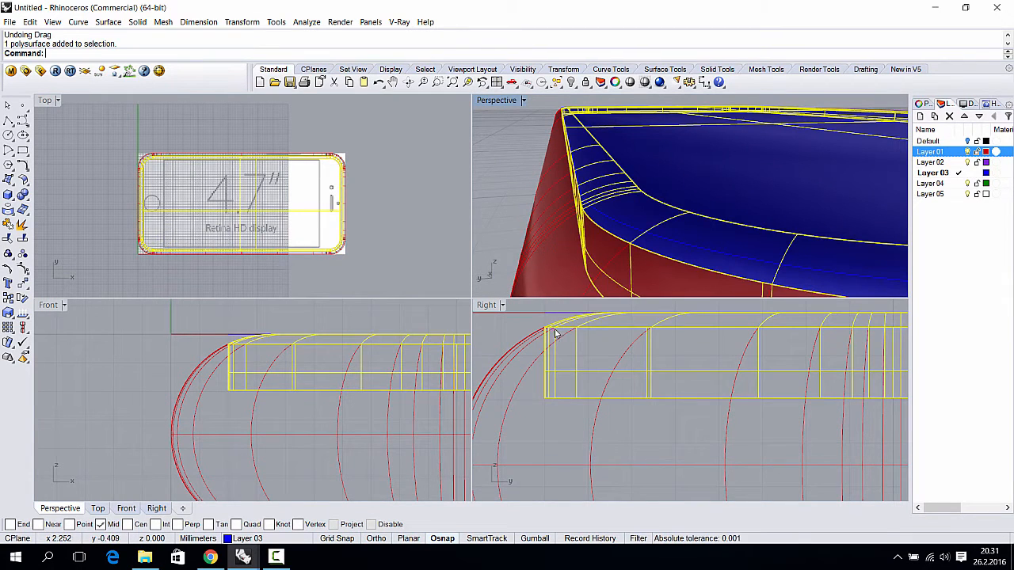
scroll(546, 329, "up", 3)
right_click_drag(550, 330, 555, 365)
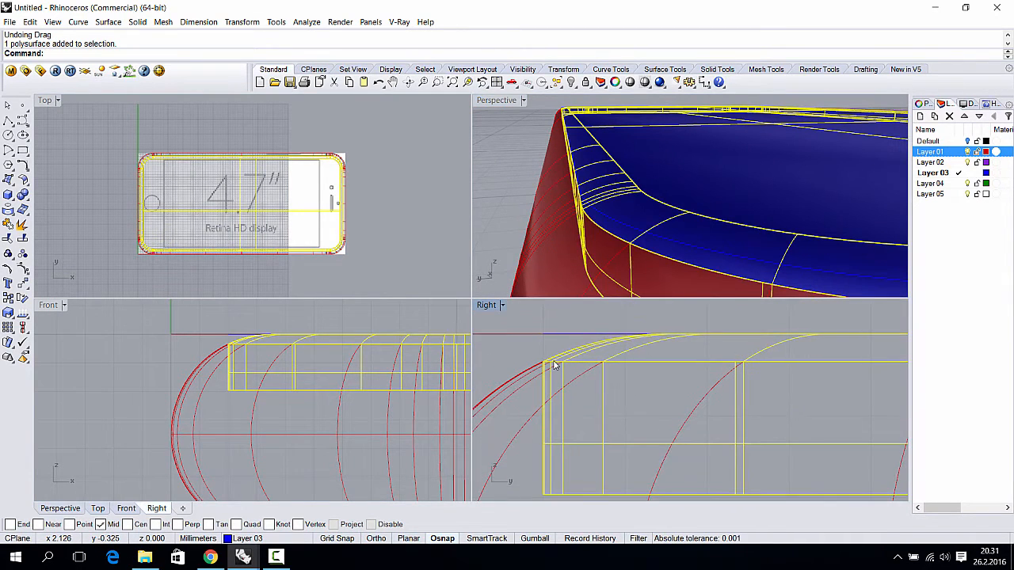
- Move the body from its edge midpoint onto the red frame's edge midpoint
key("Return")
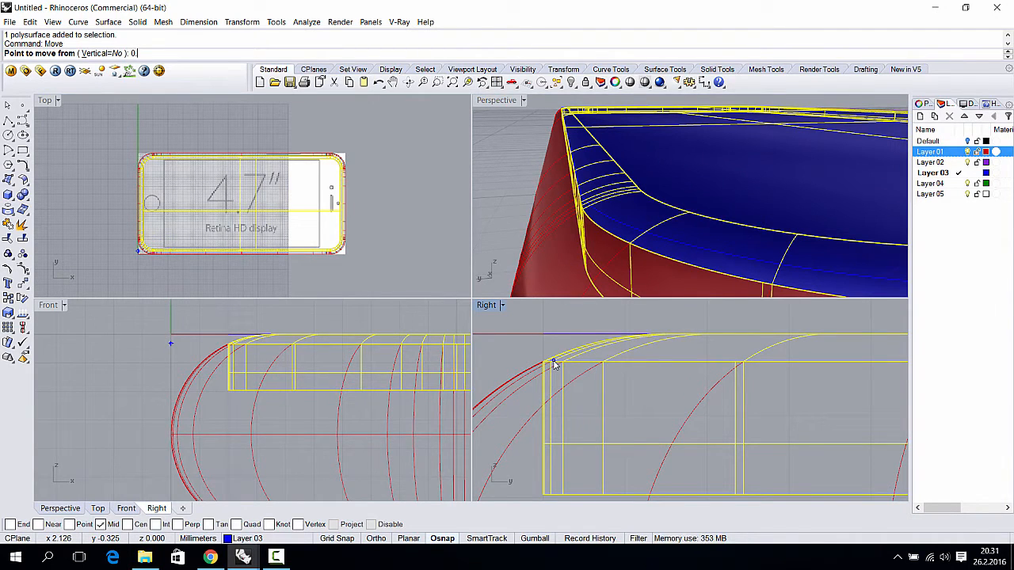
scroll(548, 370, "up", 8)
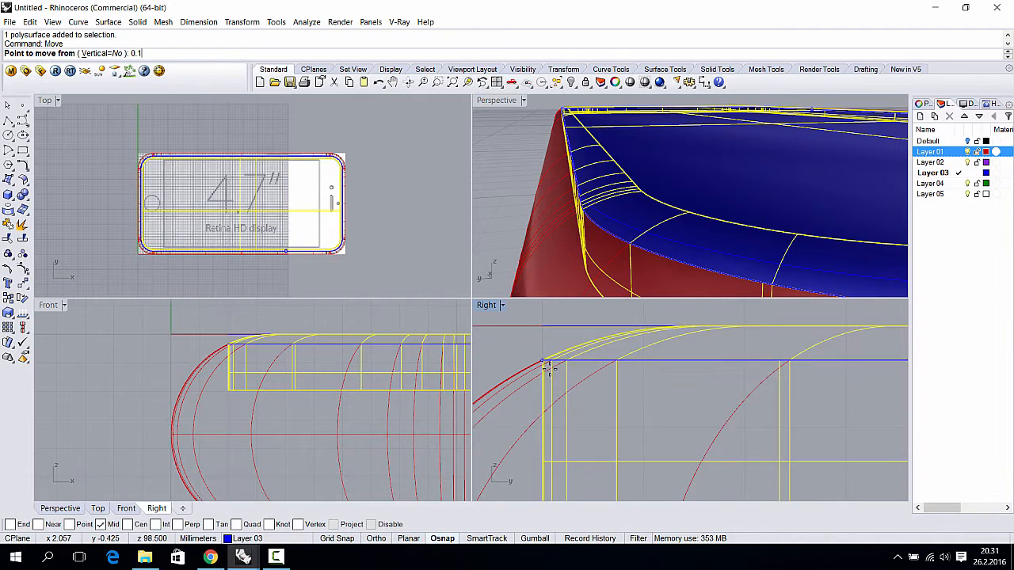
right_click_drag(588, 146, 680, 257)
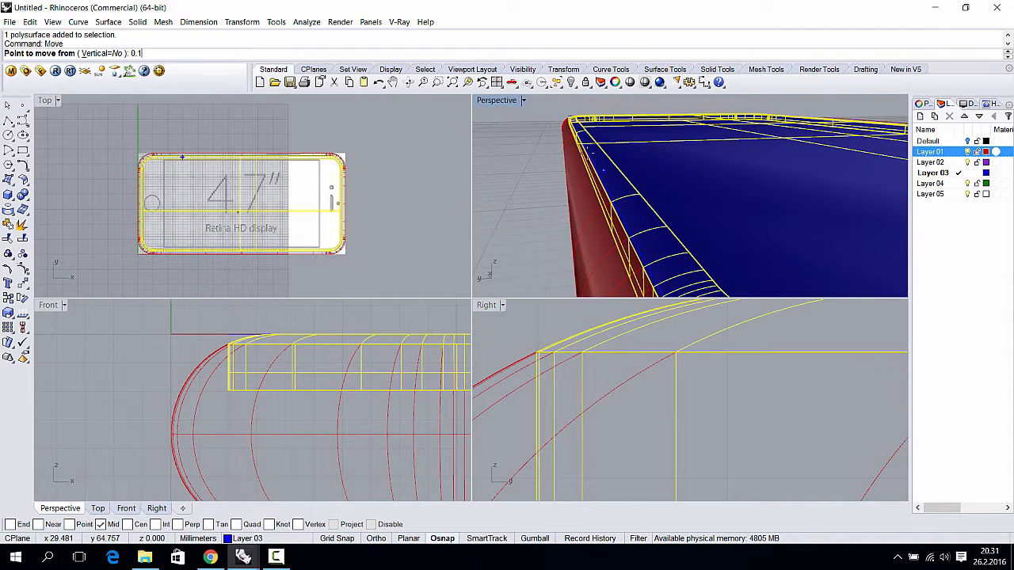
scroll(619, 252, "up", 2)
scroll(548, 346, "up", 8)
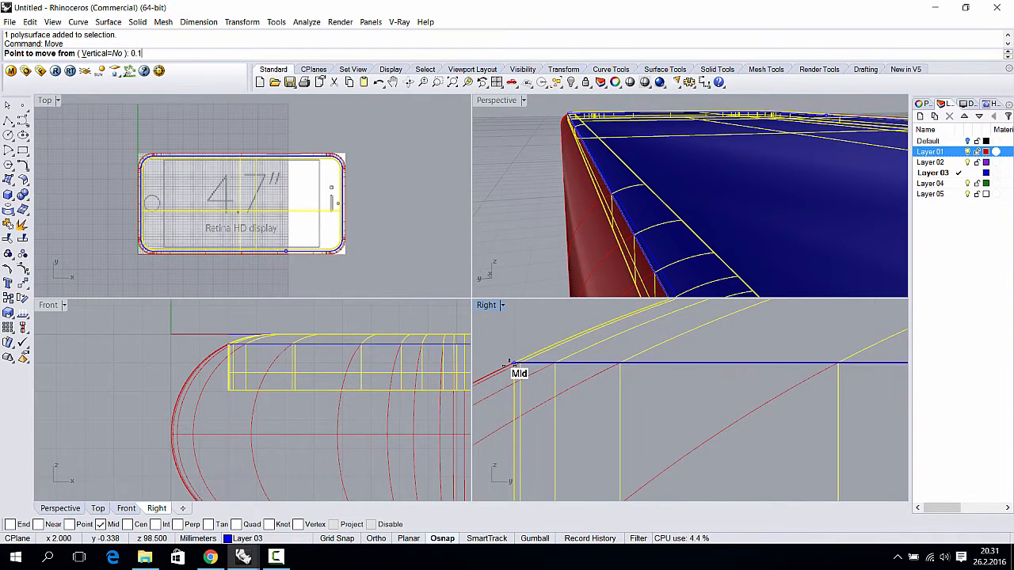
left_click(515, 363)
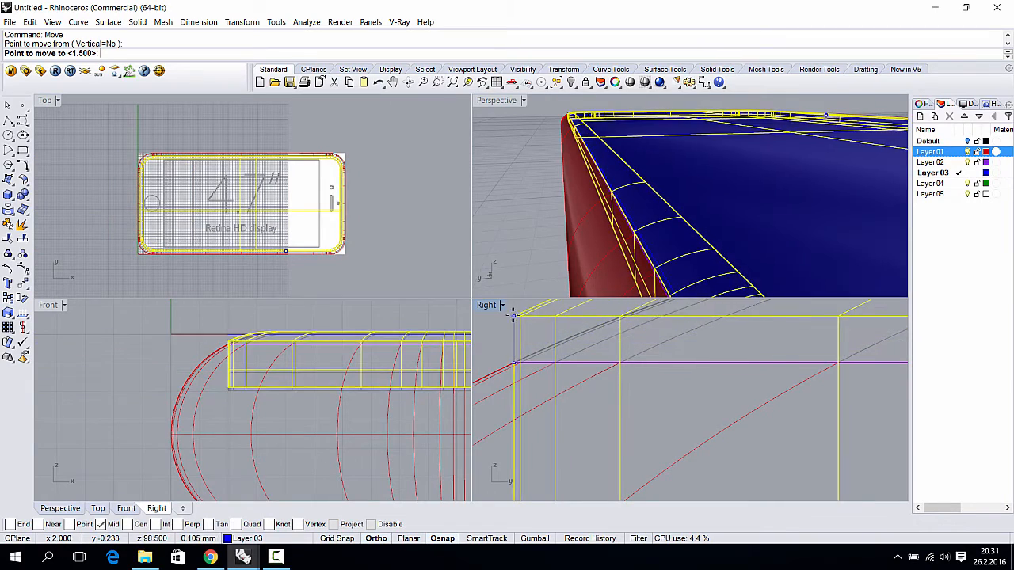
scroll(520, 331, "down", 8)
right_click_drag(528, 317, 543, 409)
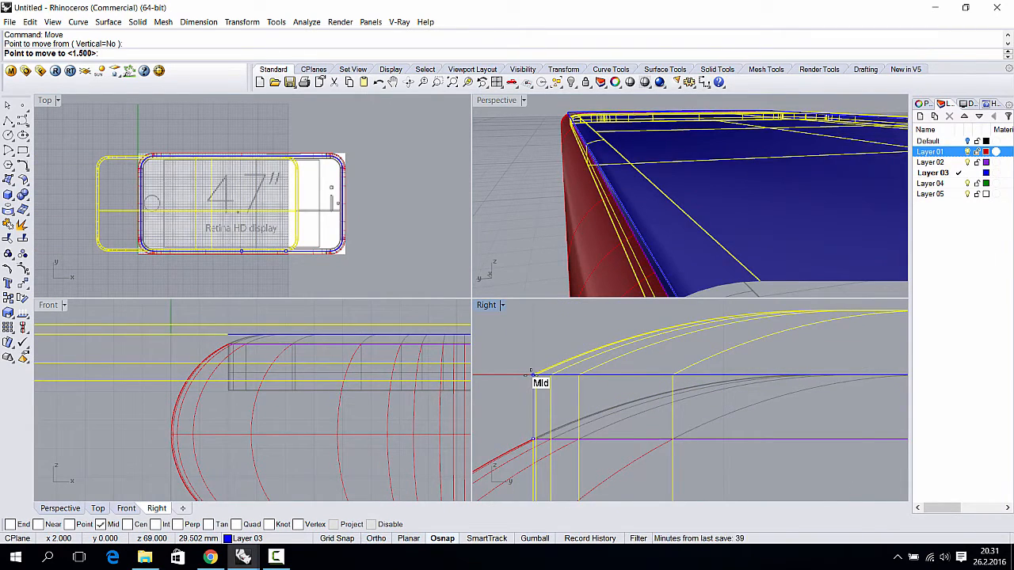
left_click(531, 372)
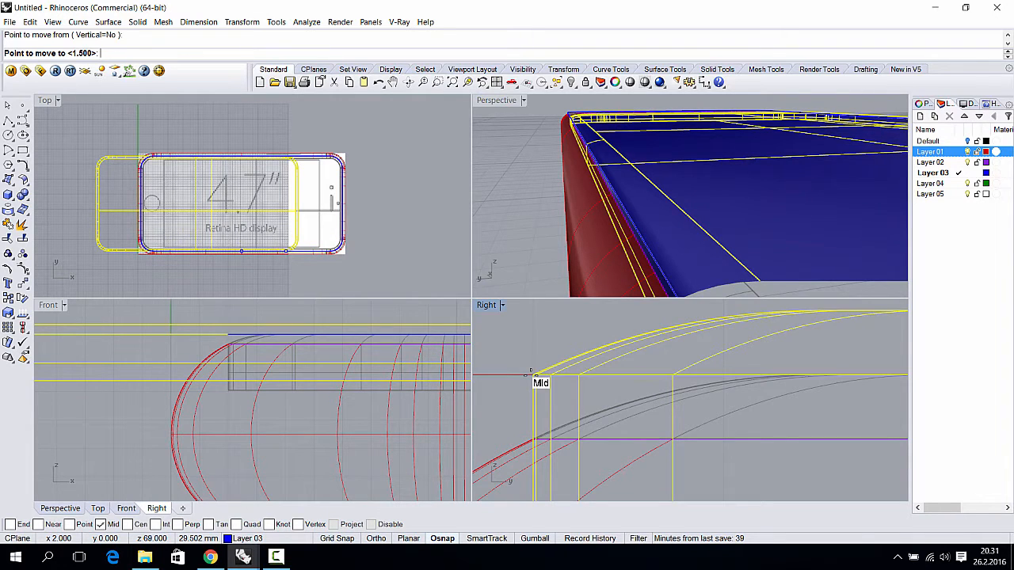
scroll(650, 254, "down", 4)
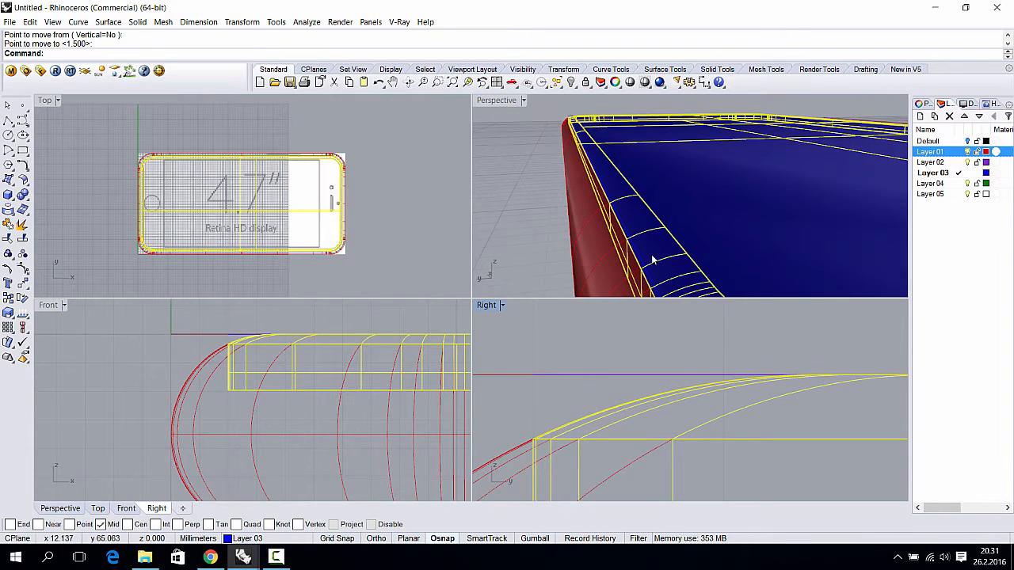
right_click_drag(657, 244, 579, 167, "shift")
- Move the body 0.1 mm straight up with Ortho on
right_click(582, 168)
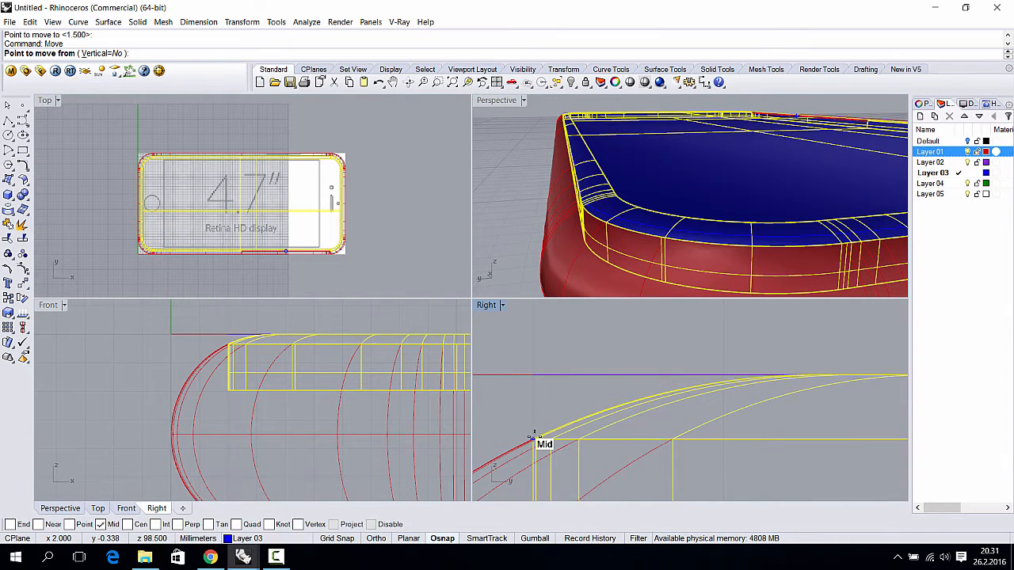
left_click(531, 437)
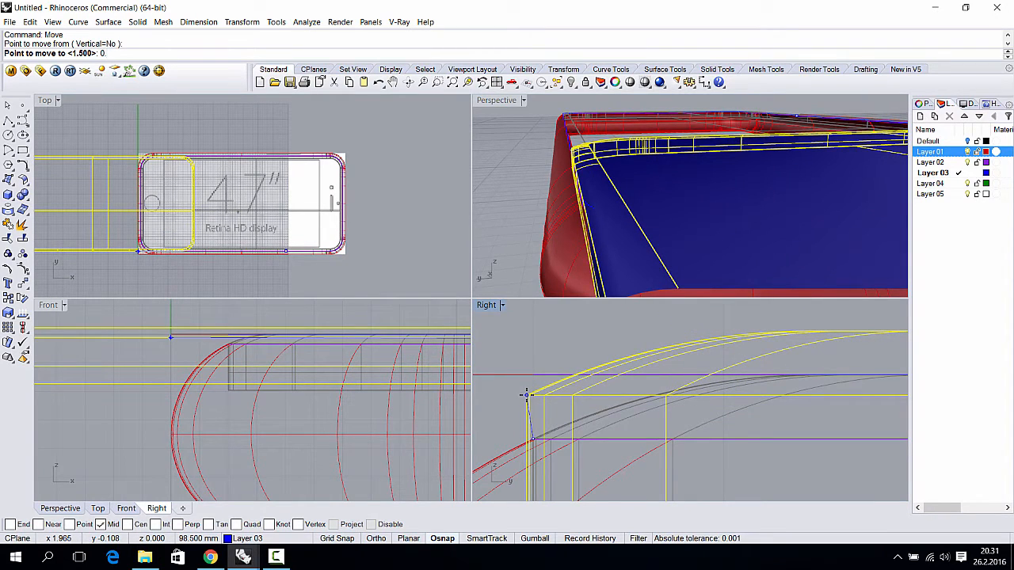
type("0.1")
key("Return")
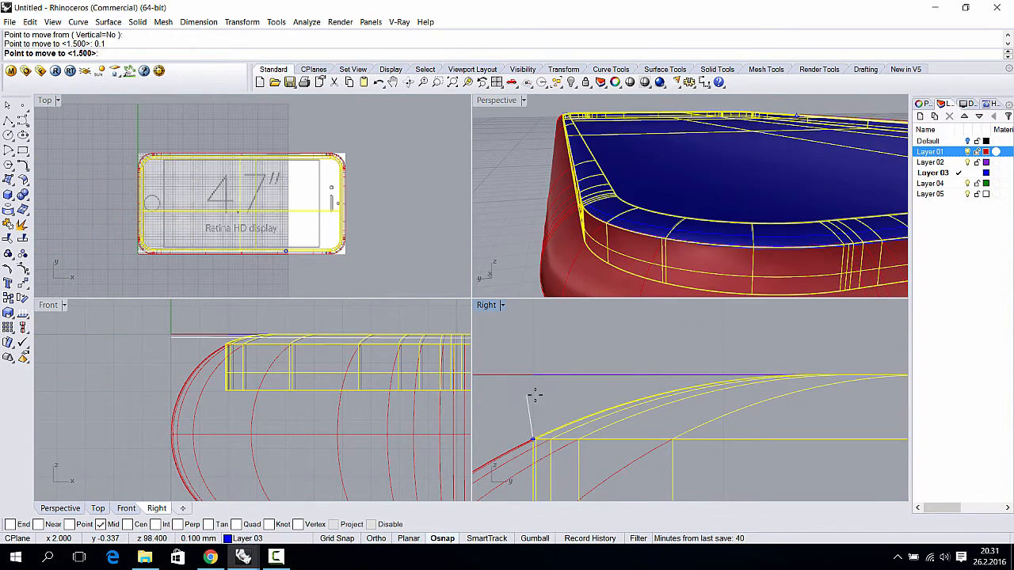
key("F8")
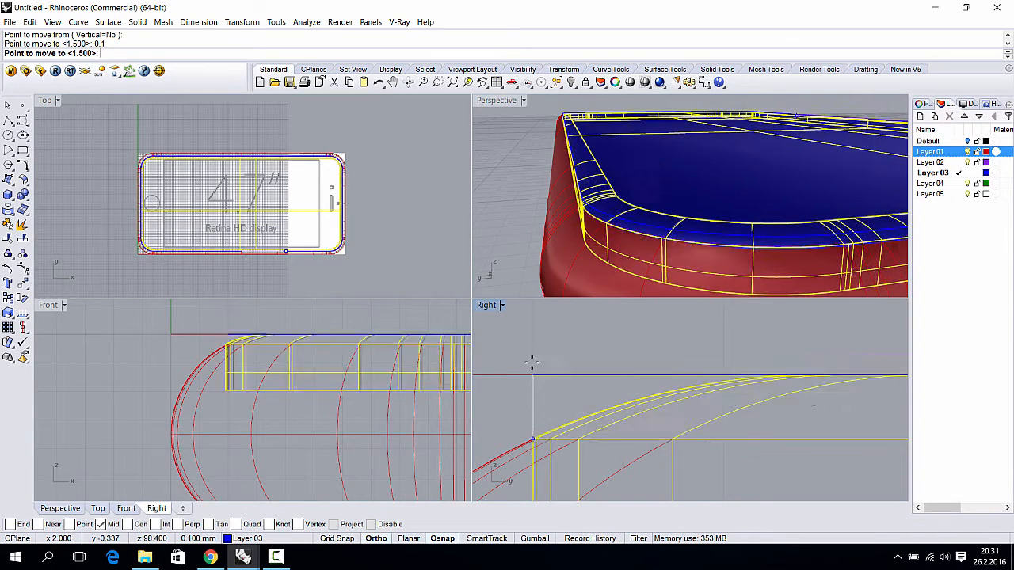
left_click(530, 347, "shift")
key("Escape")
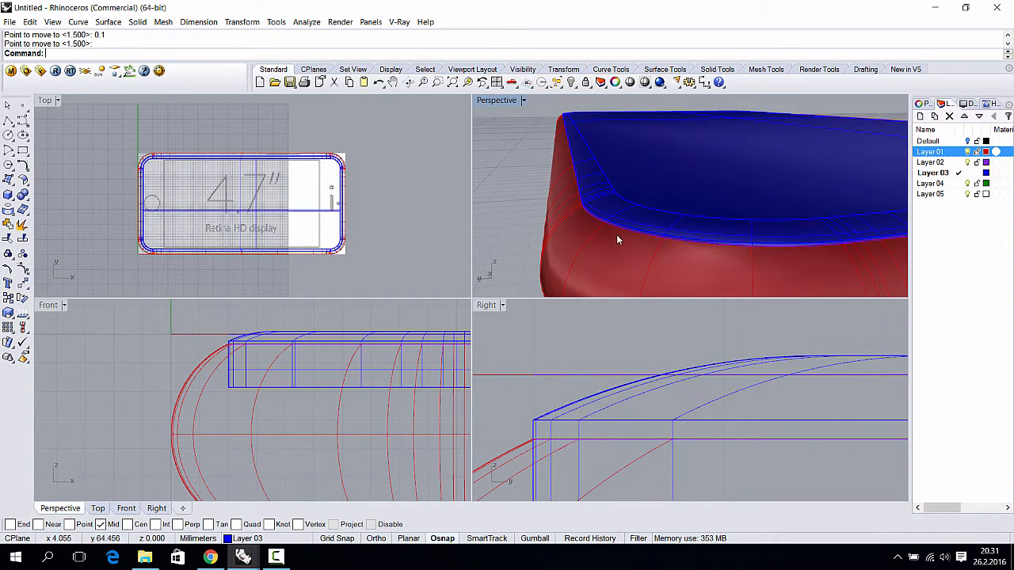
- Inspect the red frame around the phone body, then make Layer 01 the current layer
right_click_drag(616, 236, 702, 219)
scroll(688, 217, "down", 4)
scroll(695, 218, "up", 3)
left_click(678, 243)
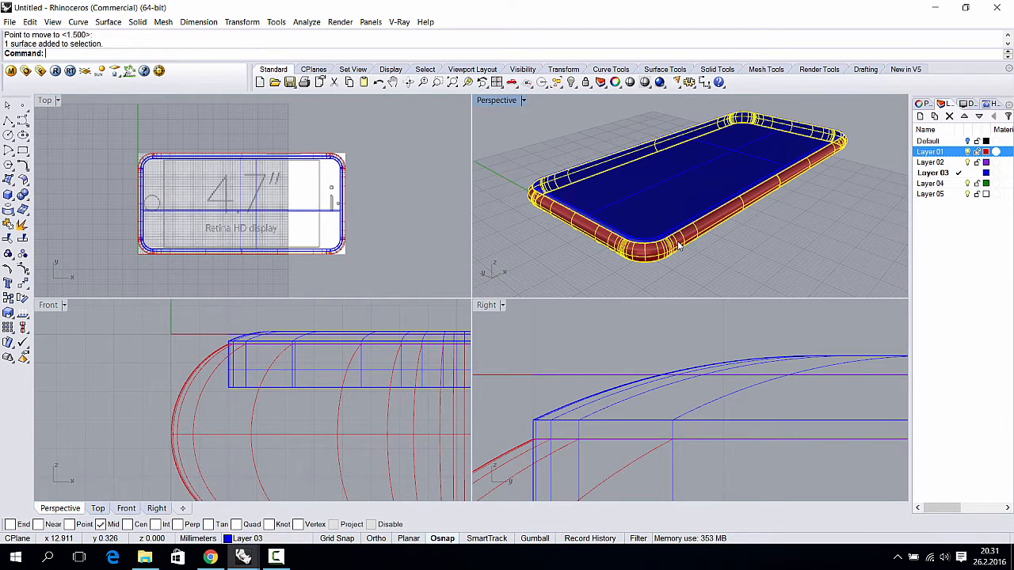
scroll(526, 188, "up", 4)
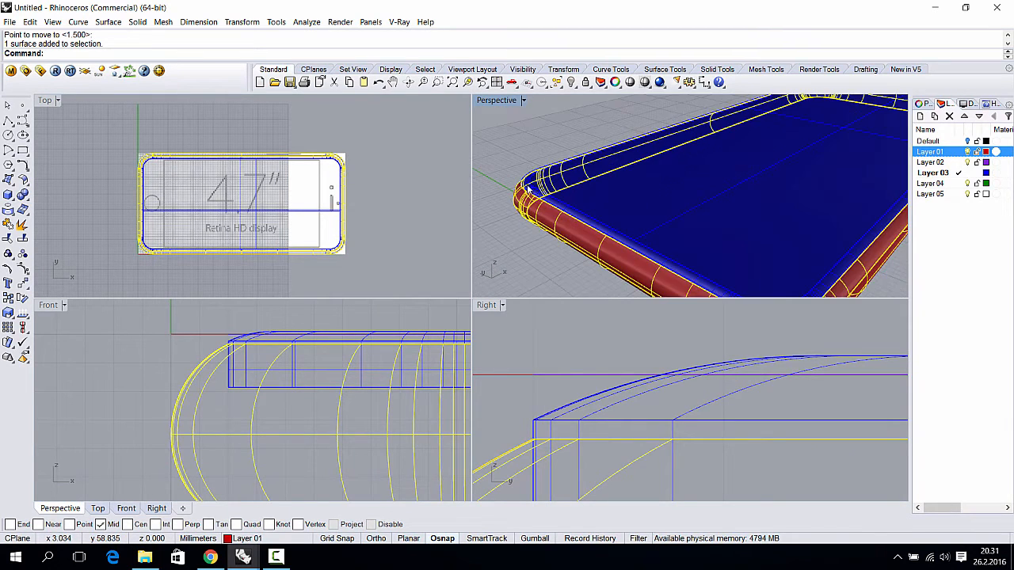
right_click_drag(527, 188, 609, 229)
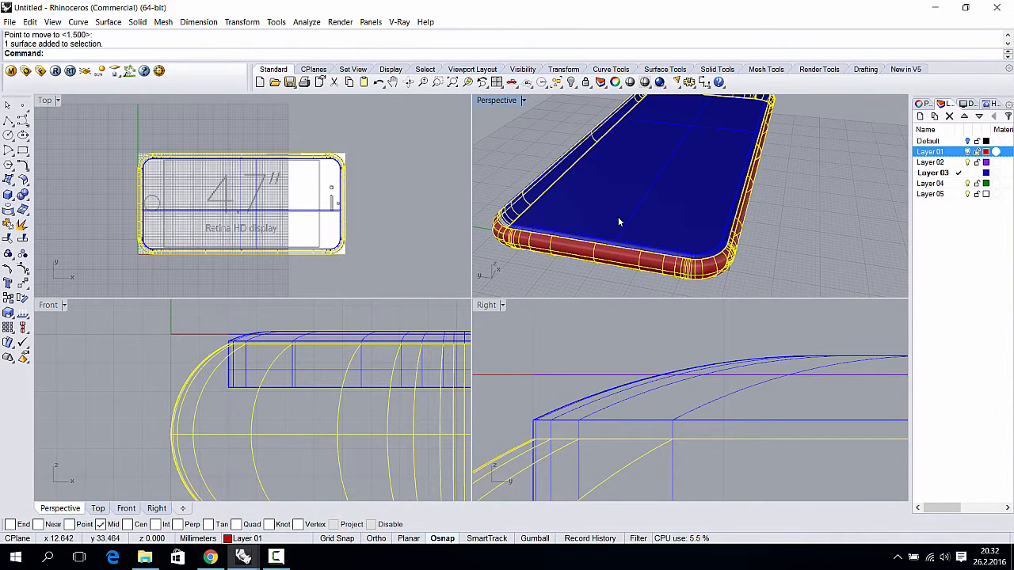
key("Escape")
left_click(958, 152)
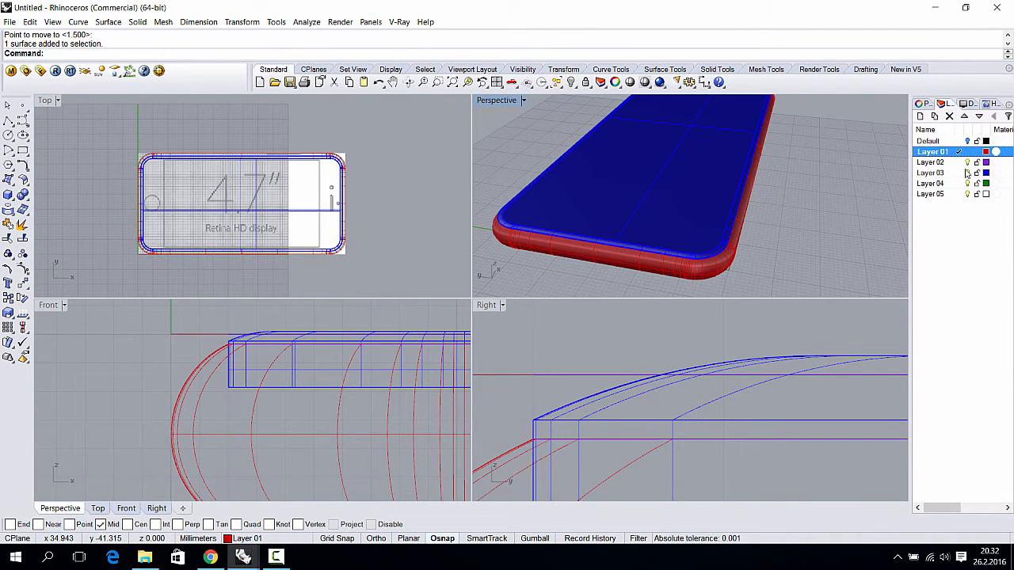
- Hide Layer 03 and join the inner and outer red tube surfaces into one polysurface
left_click(967, 173)
right_click_drag(835, 203, 749, 106)
right_click_drag(597, 206, 572, 155)
left_click(573, 155)
left_click(597, 184)
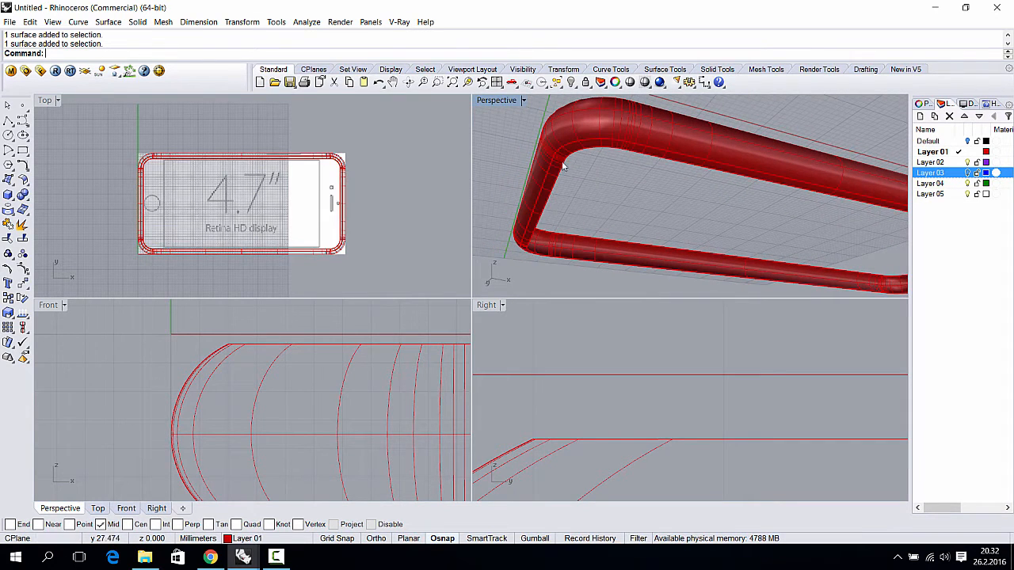
left_click(563, 160)
right_click_drag(582, 171, 564, 193)
left_click(581, 125, "shift")
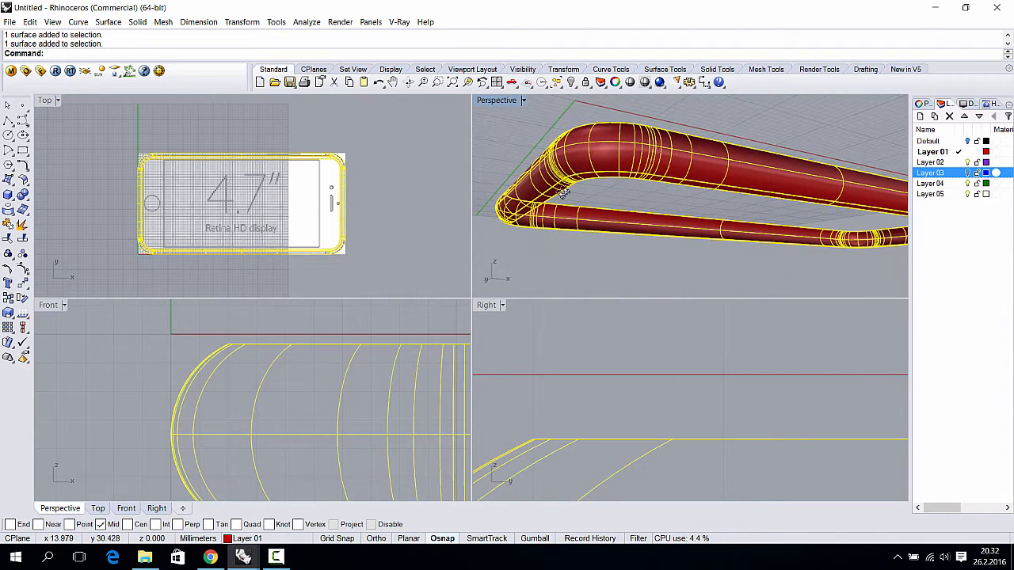
key("ctrl+j")
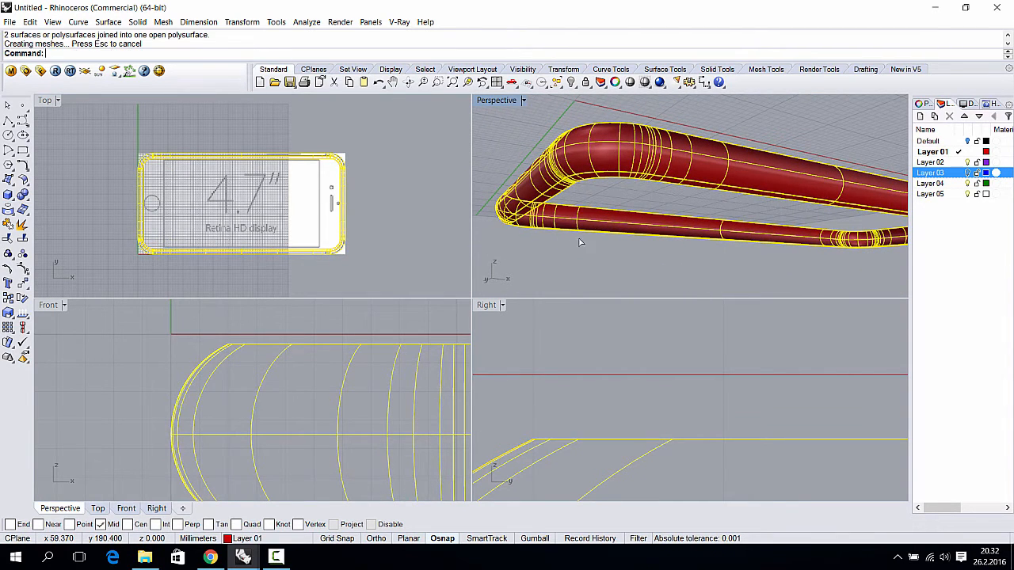
- Check the joined tube, then turn Layer 03 back on to show the blue back
left_click(604, 198)
left_click(600, 160)
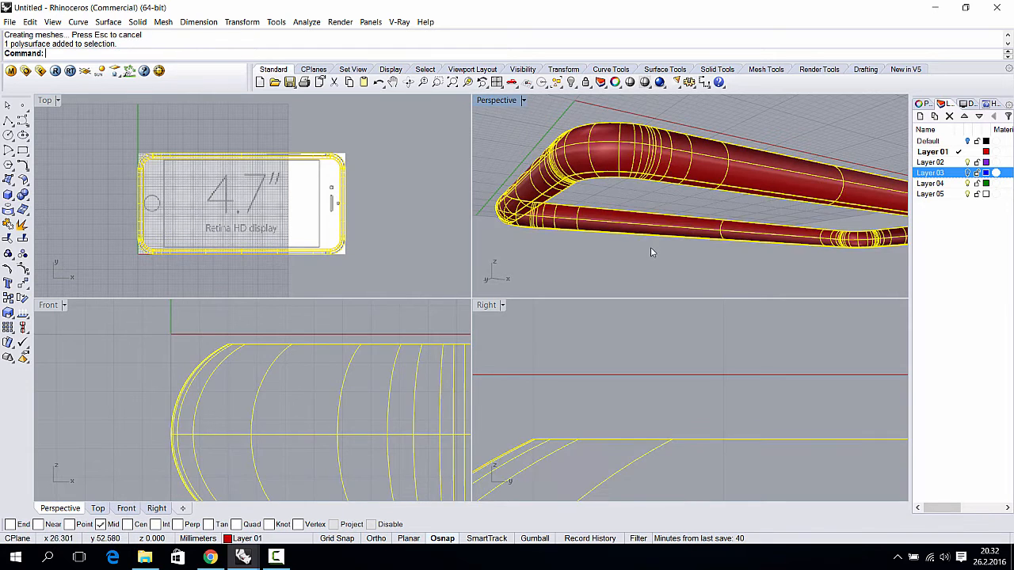
left_click(644, 207)
right_click_drag(644, 206, 671, 252)
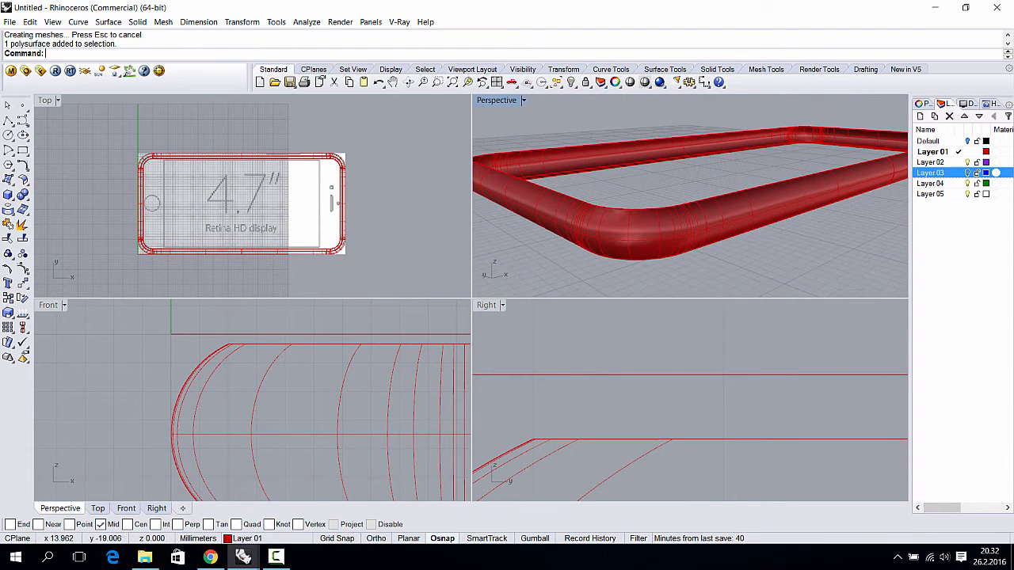
left_click(968, 173)
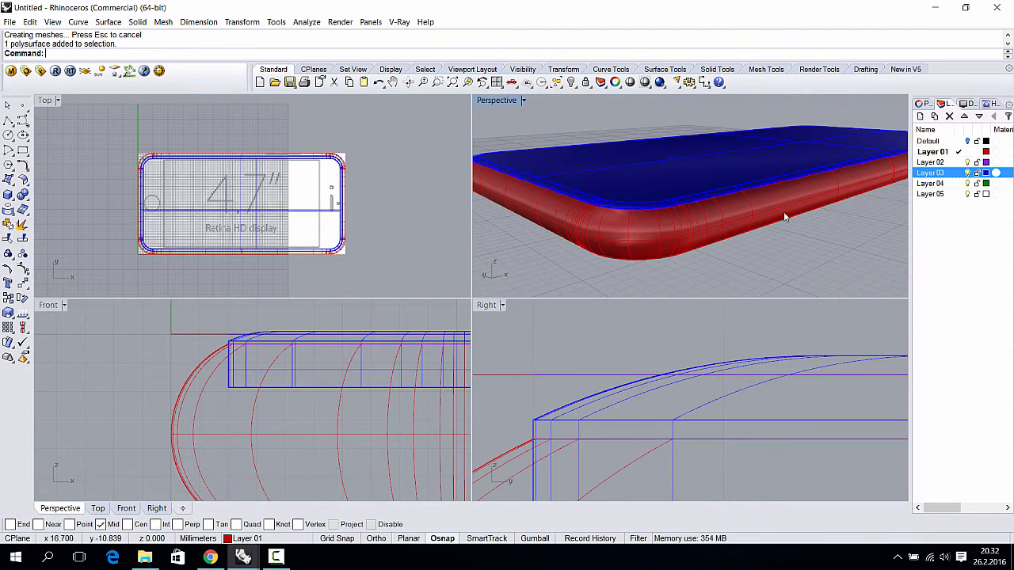
right_click_drag(783, 212, 819, 190)
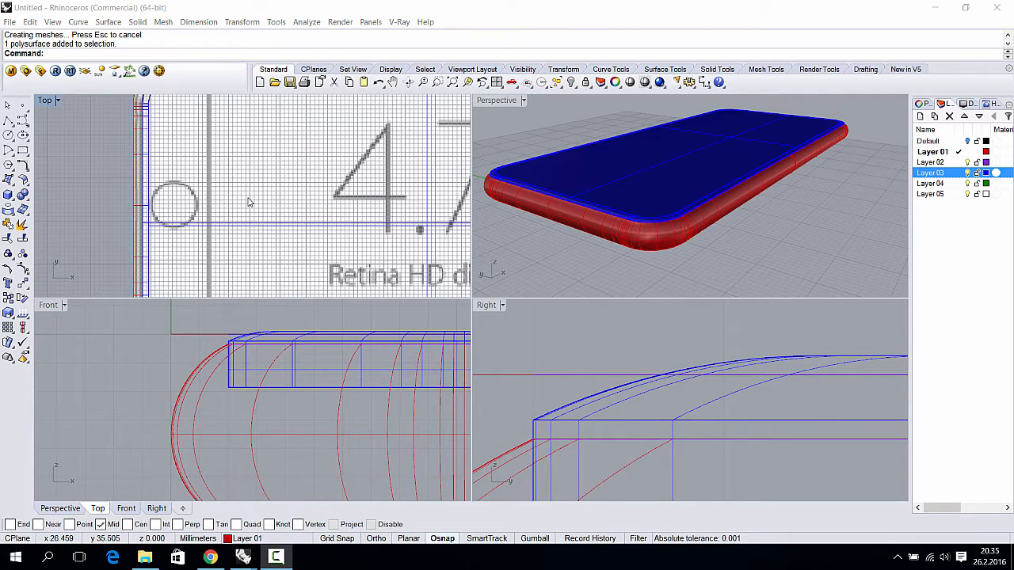
- Draw a radius-15 circle centred on the camera lens, then undo it as oversized
scroll(179, 214, "up", 5)
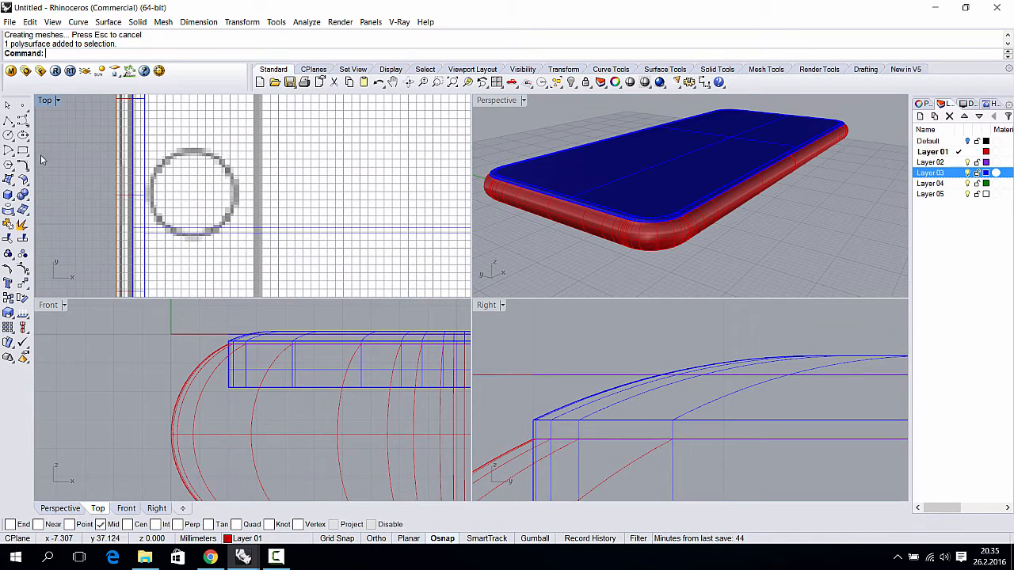
left_click(8, 136)
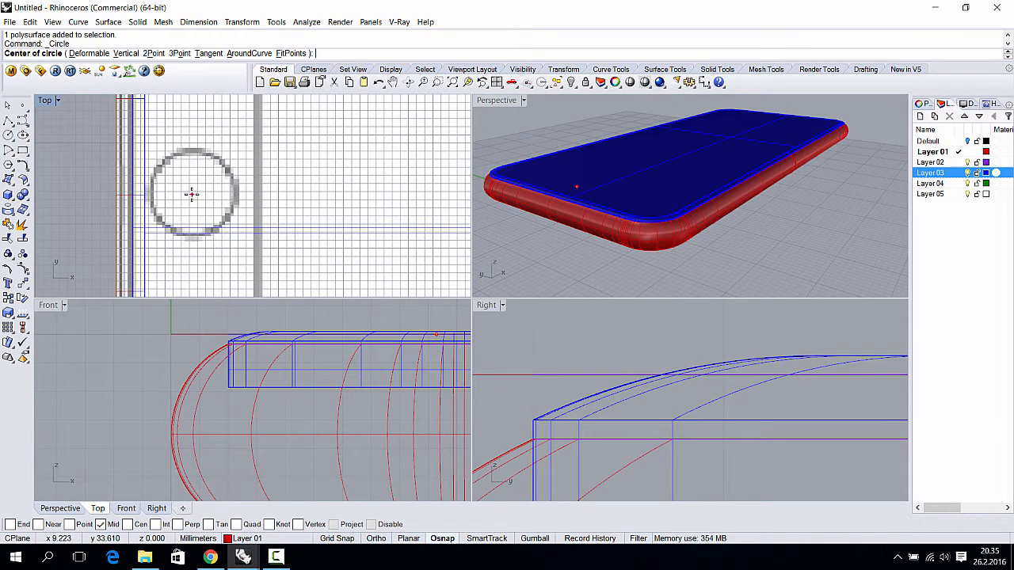
scroll(190, 175, "up", 1)
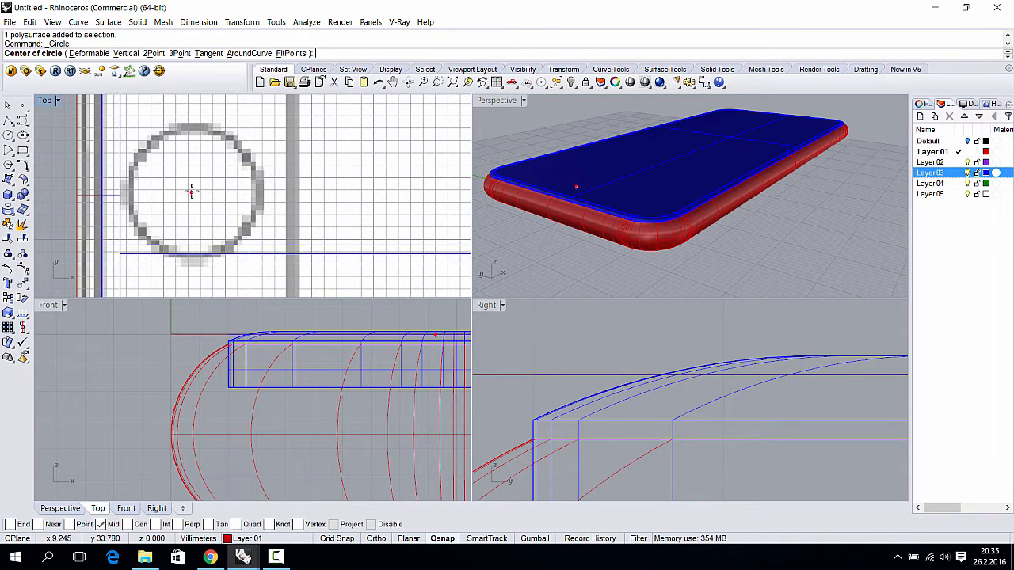
left_click(192, 193)
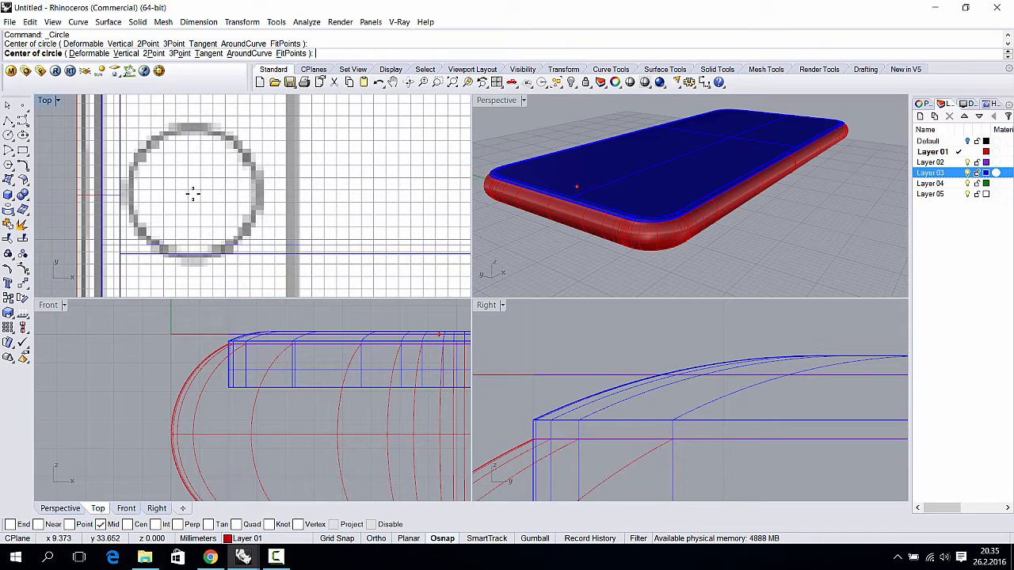
key("shift")
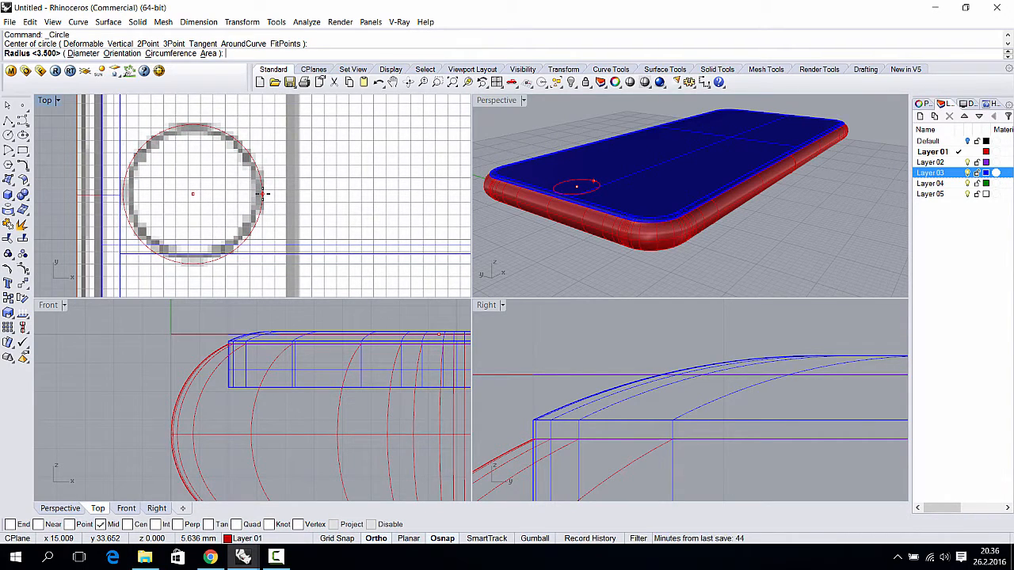
key("F8")
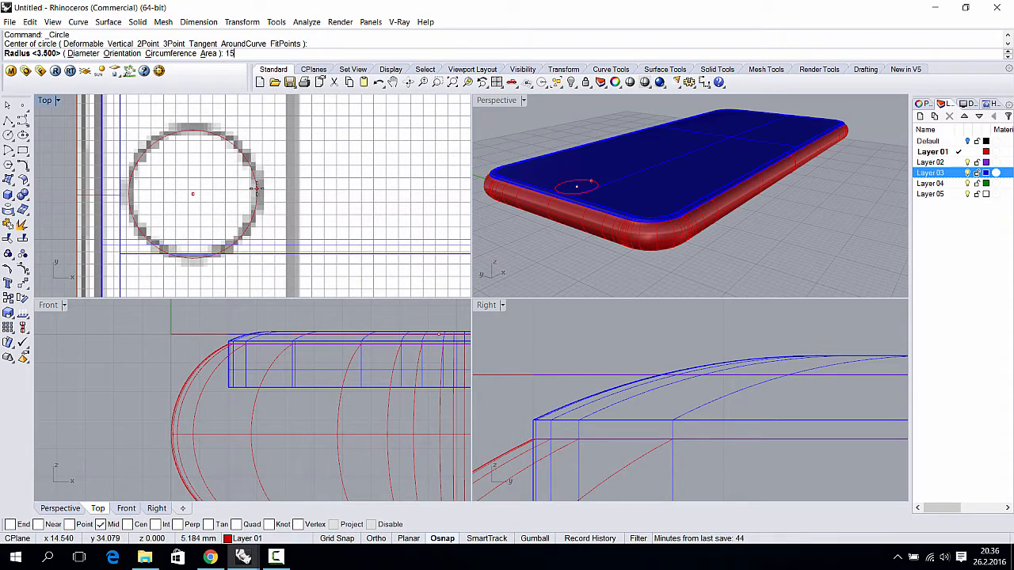
key("Return")
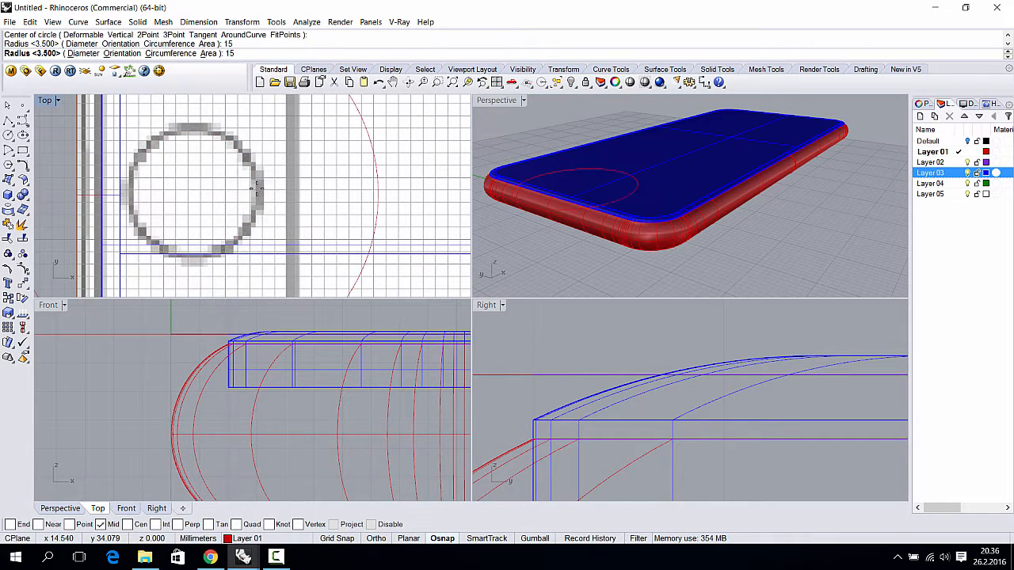
key("ctrl+z")
- Try radii 7.5 and 6 for the lens circle, undoing each
key("Return")
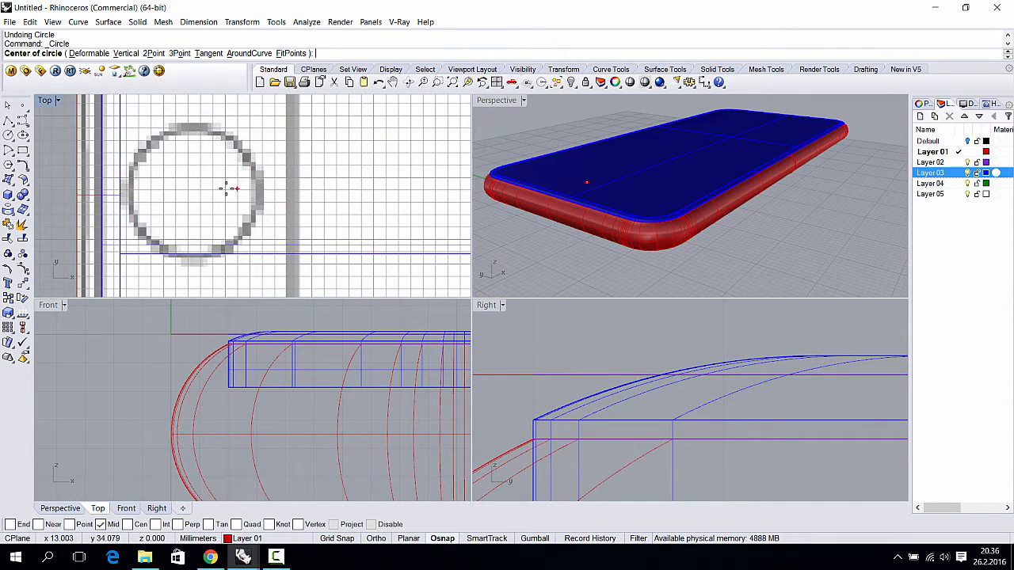
left_click(188, 191)
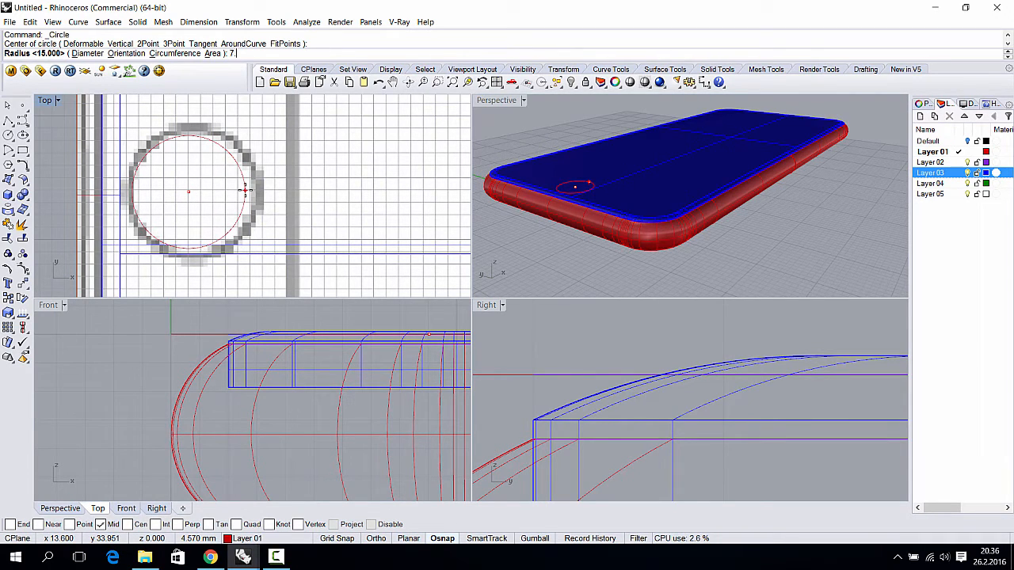
key("Return")
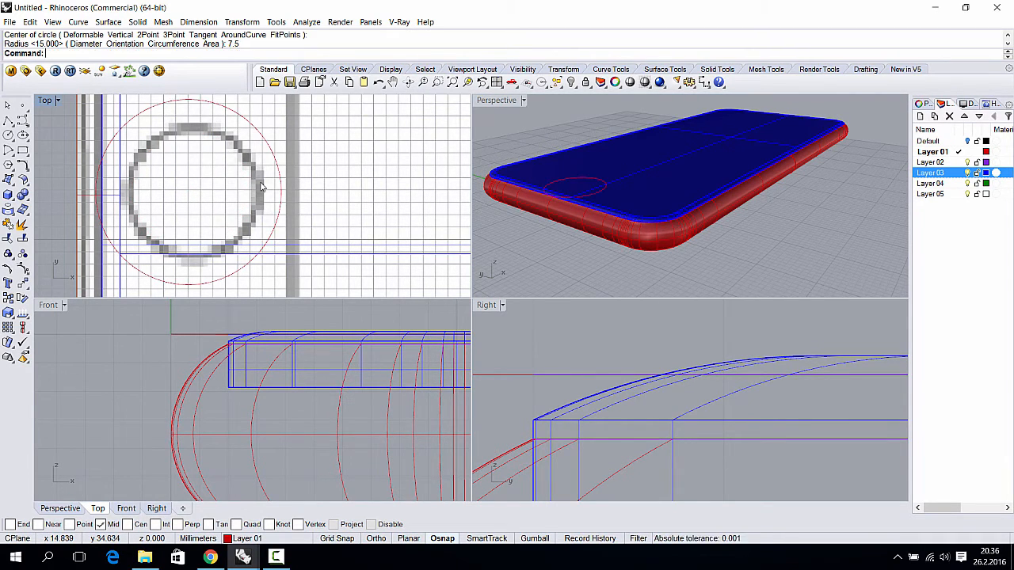
key("ctrl+z")
key("Return")
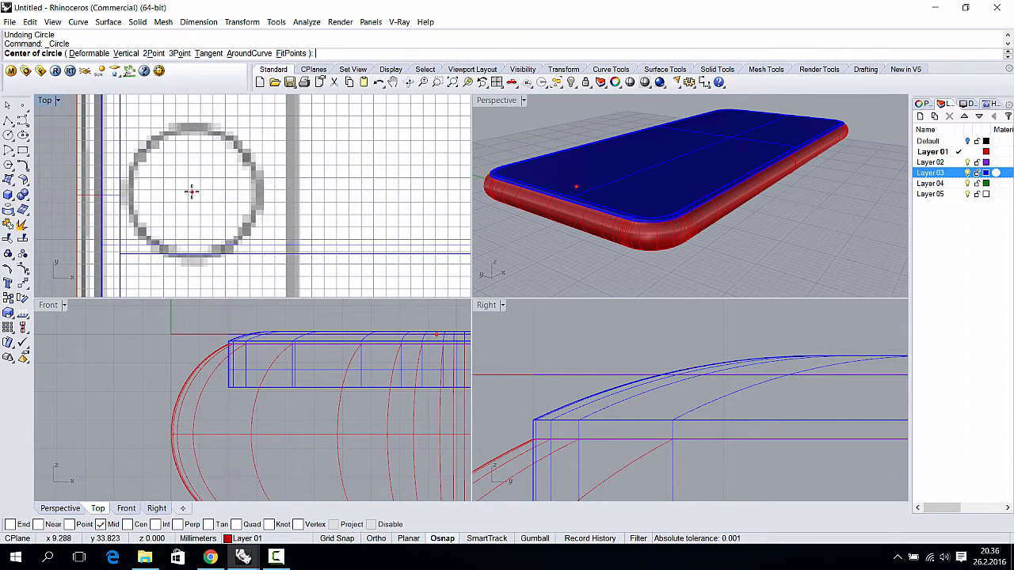
left_click(192, 191)
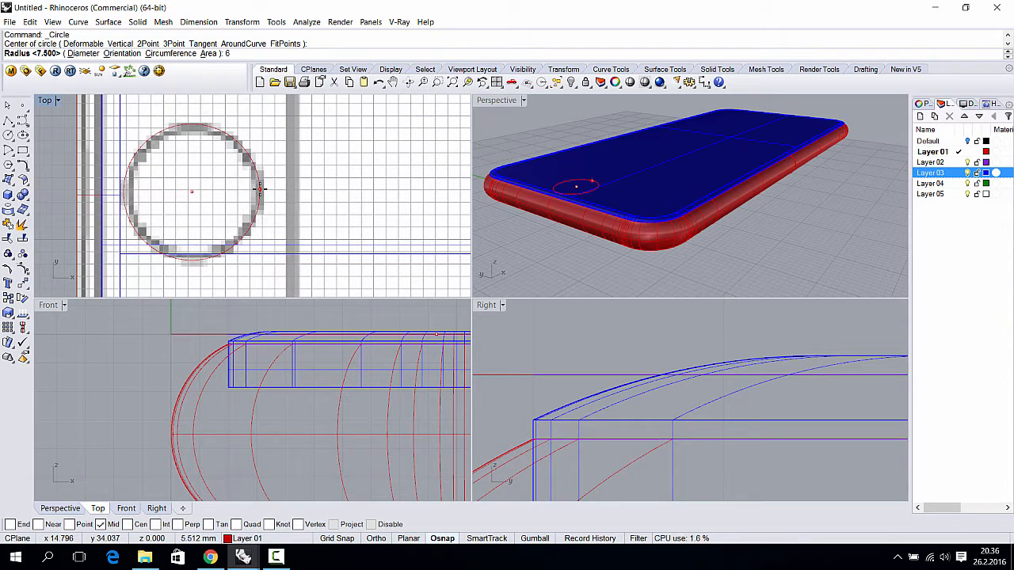
key("Return")
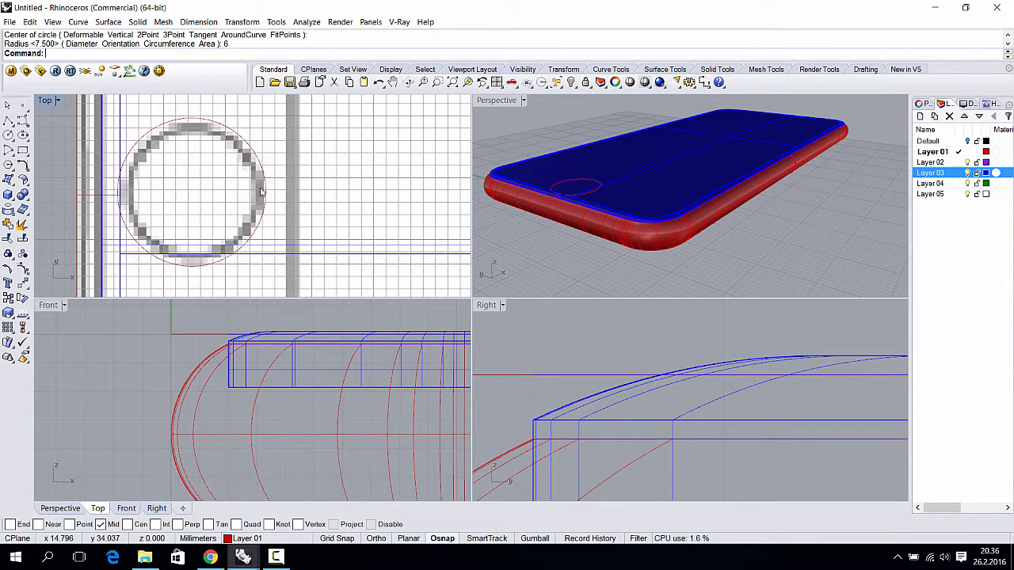
key("ctrl+z")
- Draw the final 5.5 mm radius circle centred on the camera lens
key("Return")
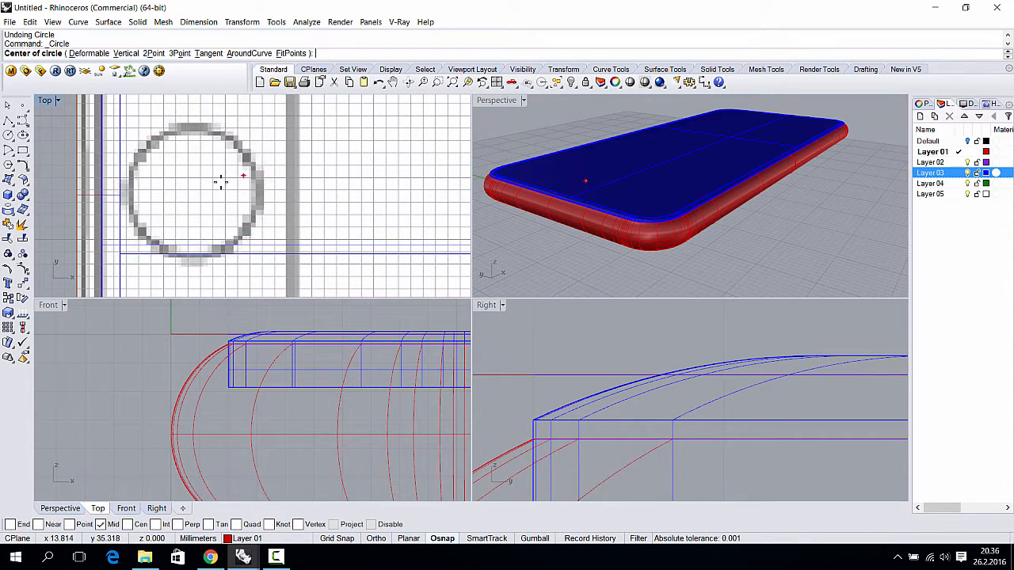
left_click(194, 193)
type("5.5")
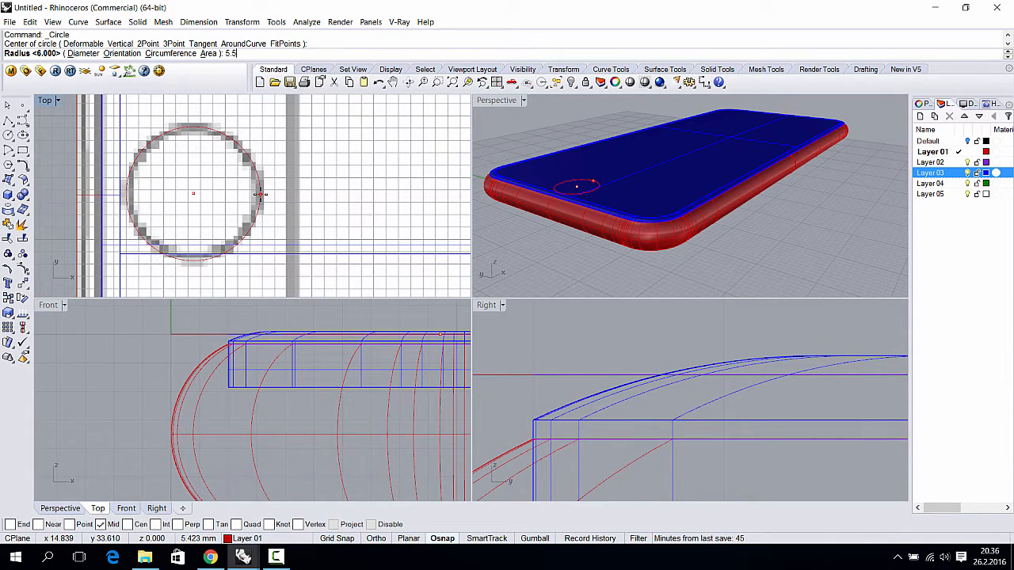
key("Return")
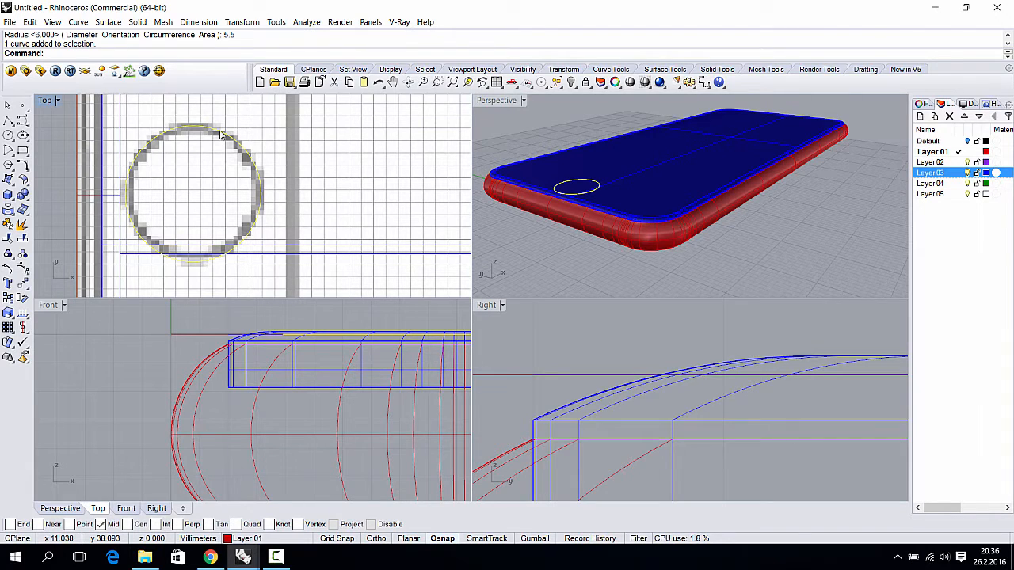
- Offset the lens circle inward by 0.6 to make a concentric smaller circle
left_click(84, 22)
mouse_move(137, 307)
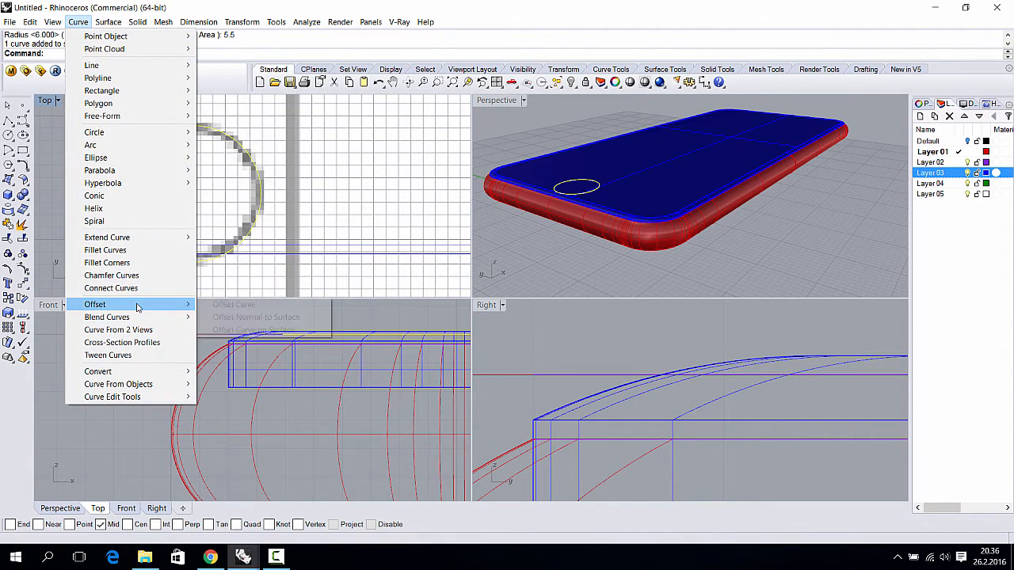
left_click(221, 306)
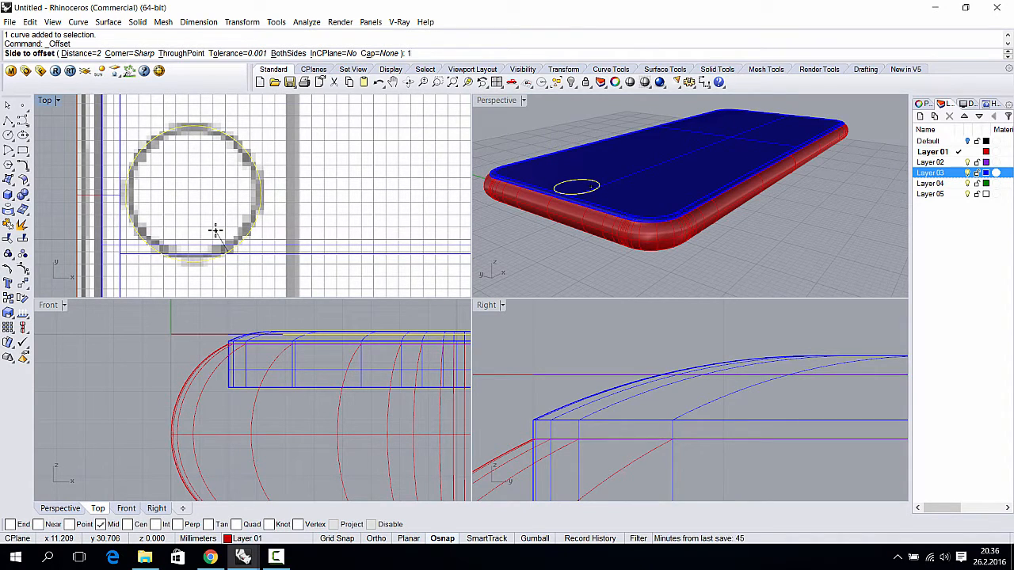
key("Return")
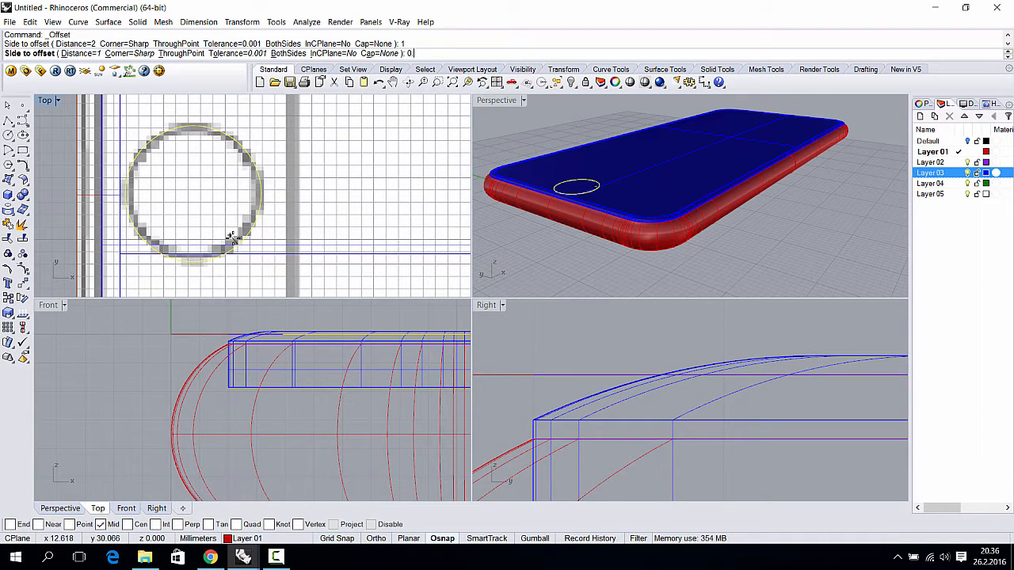
key("Return")
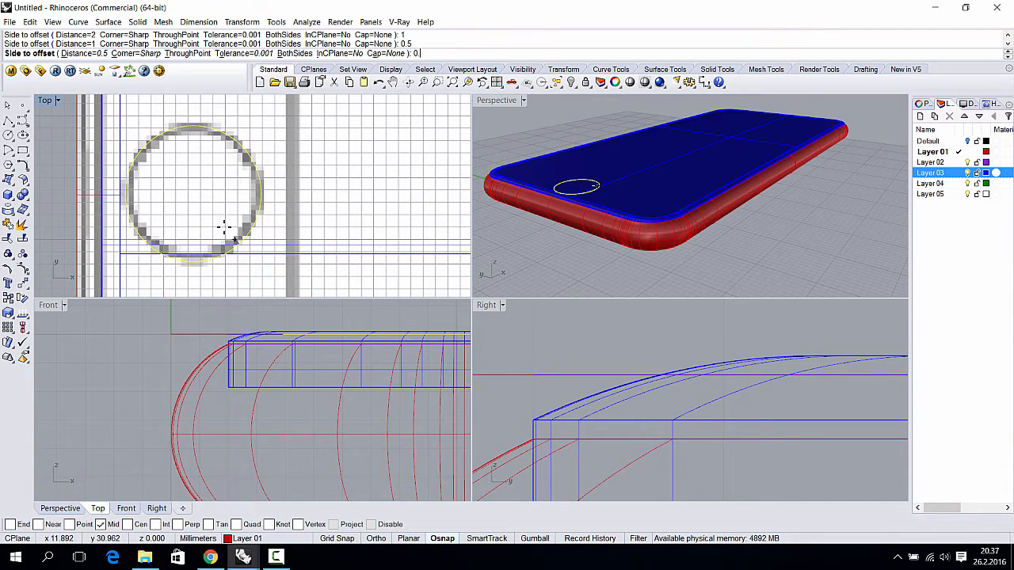
key("Return")
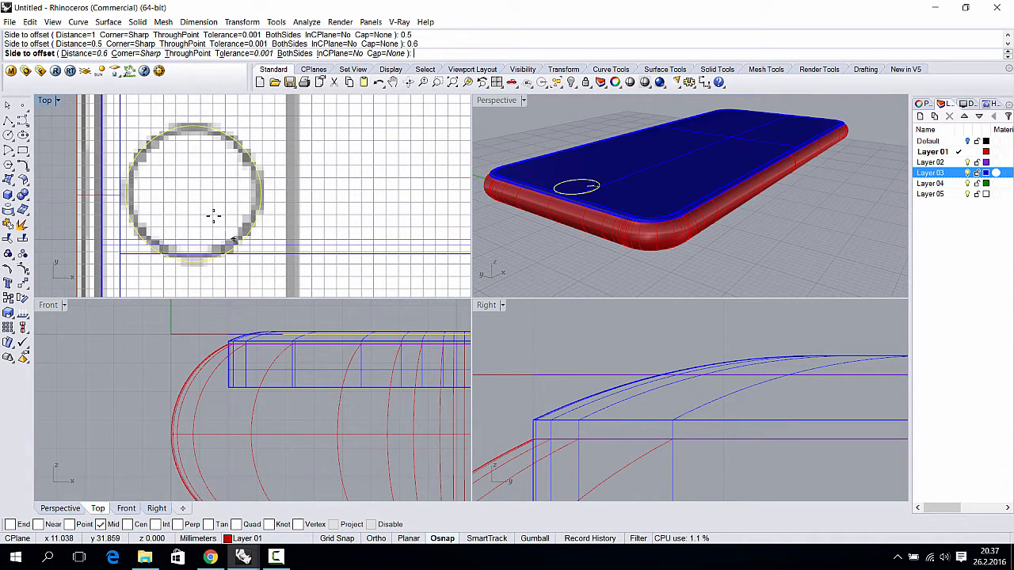
left_click(214, 221)
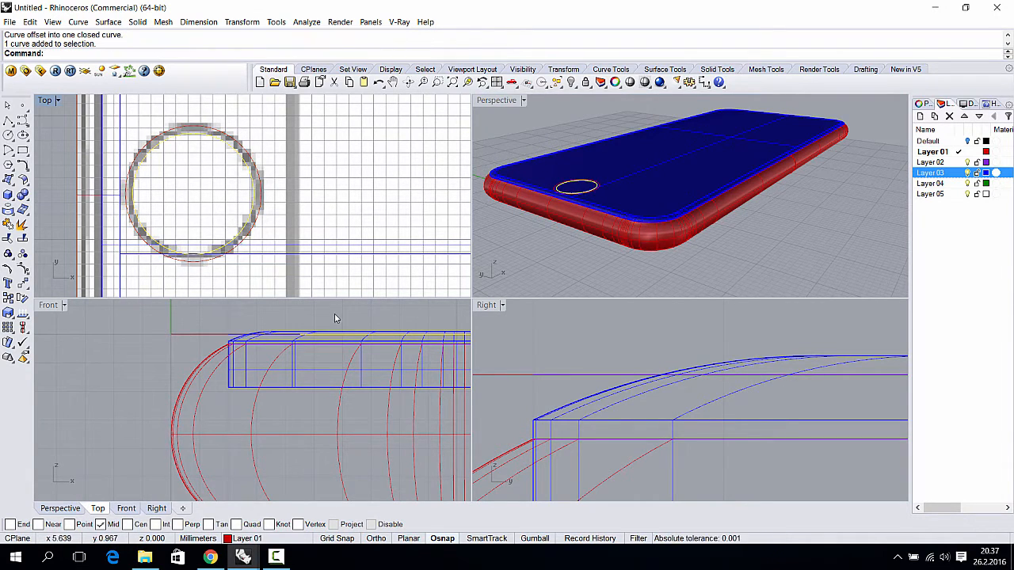
- Lower the offset circle slightly below the phone's back in the Front view
scroll(309, 348, "up", 2)
scroll(236, 351, "up", 3)
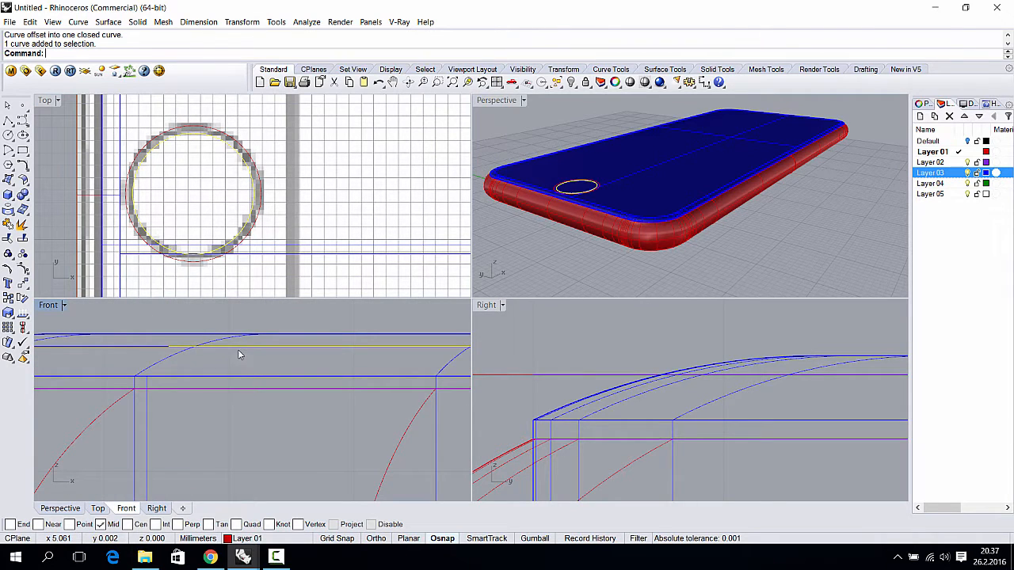
left_click_drag(239, 354, 240, 361)
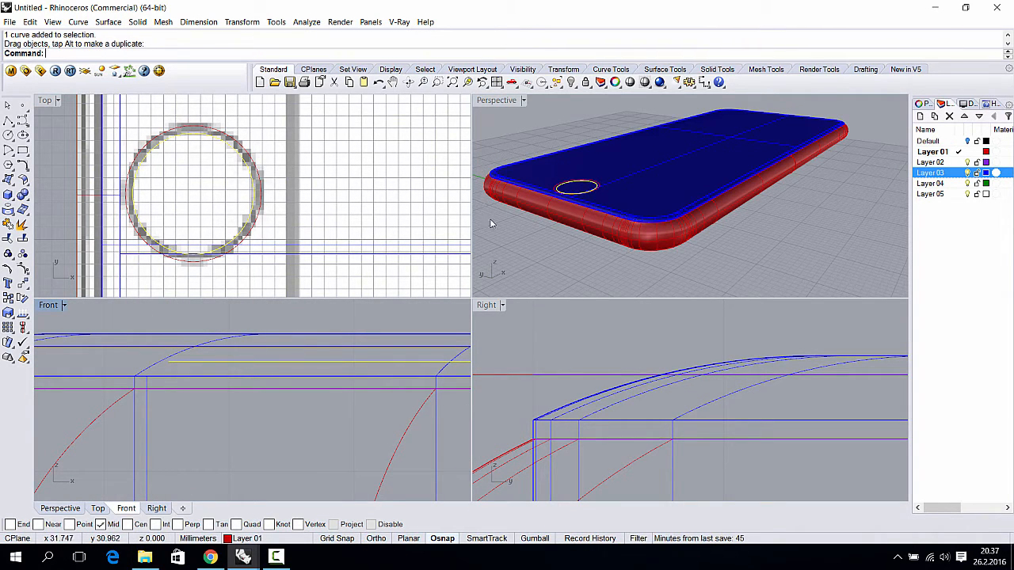
- Select only the outer lens circle
scroll(564, 196, "up", 5)
scroll(291, 321, "down", 3)
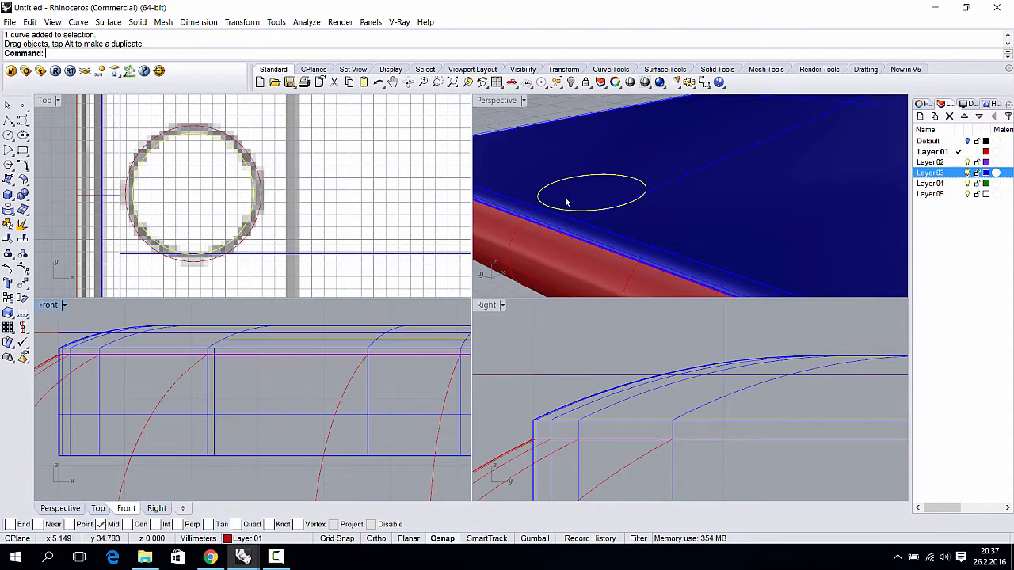
scroll(573, 226, "down", 4)
left_click(256, 167)
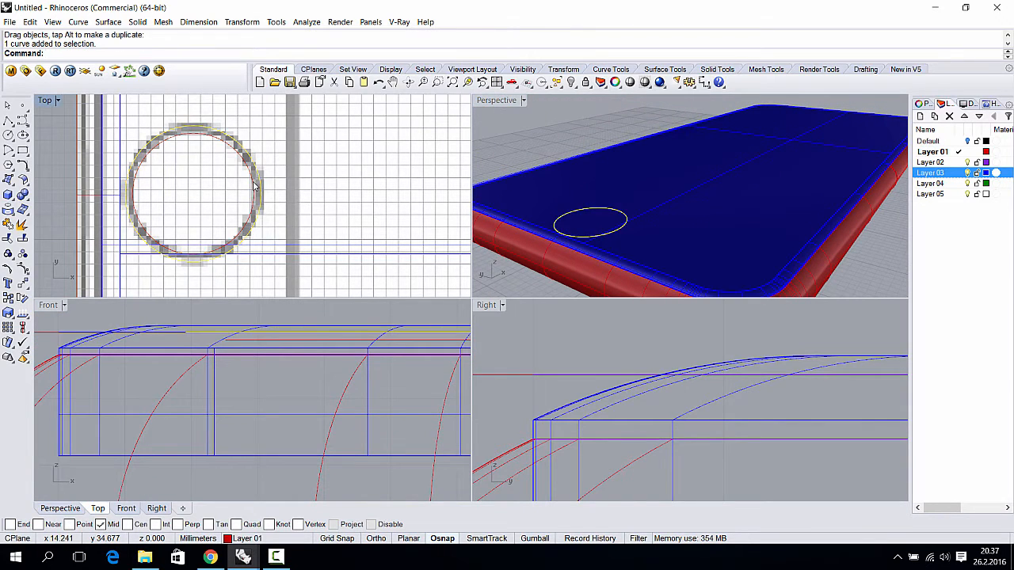
left_click(256, 187, "shift")
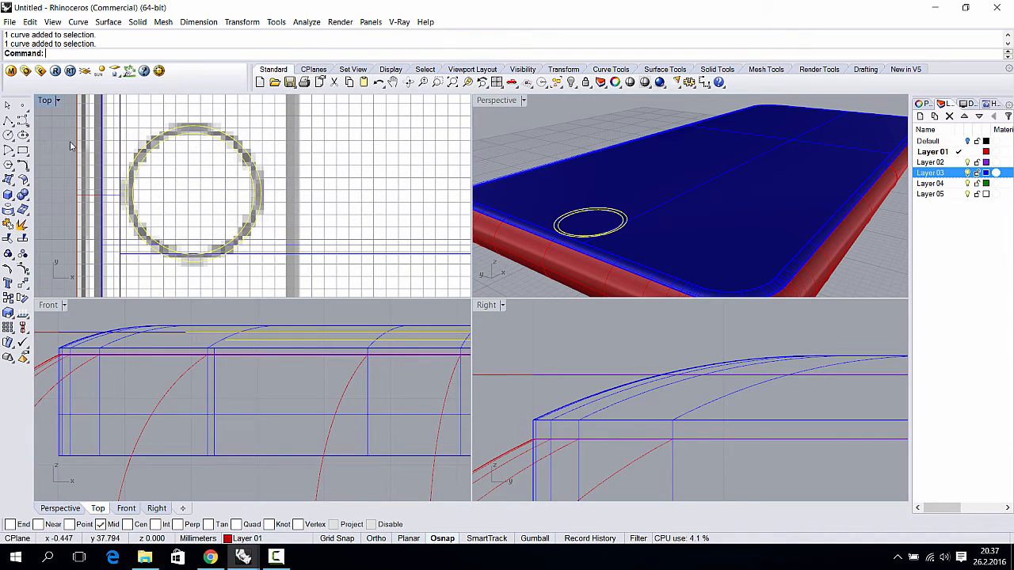
left_click(176, 133, "ctrl")
left_click(117, 23)
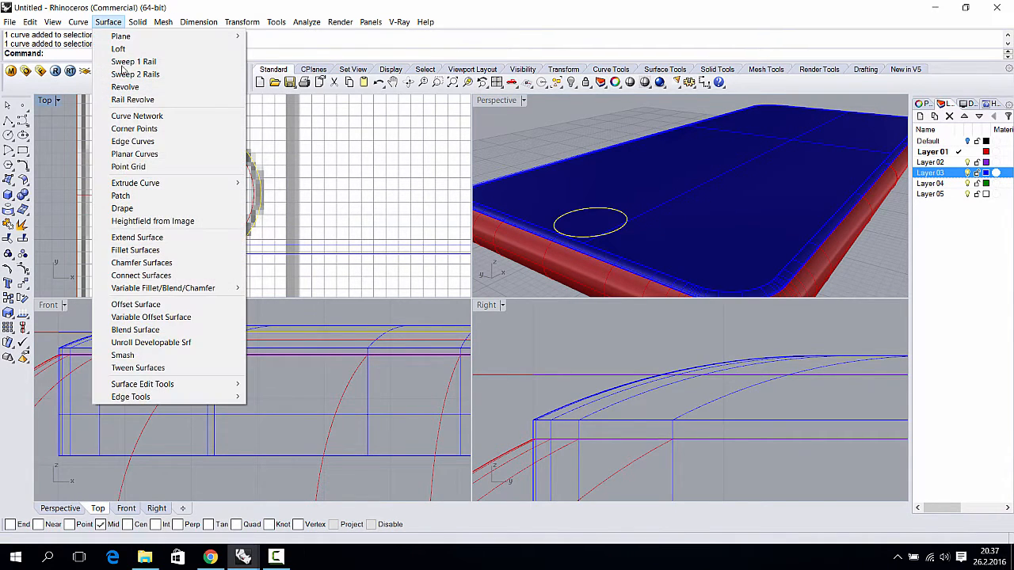
mouse_move(206, 183)
left_click(276, 183)
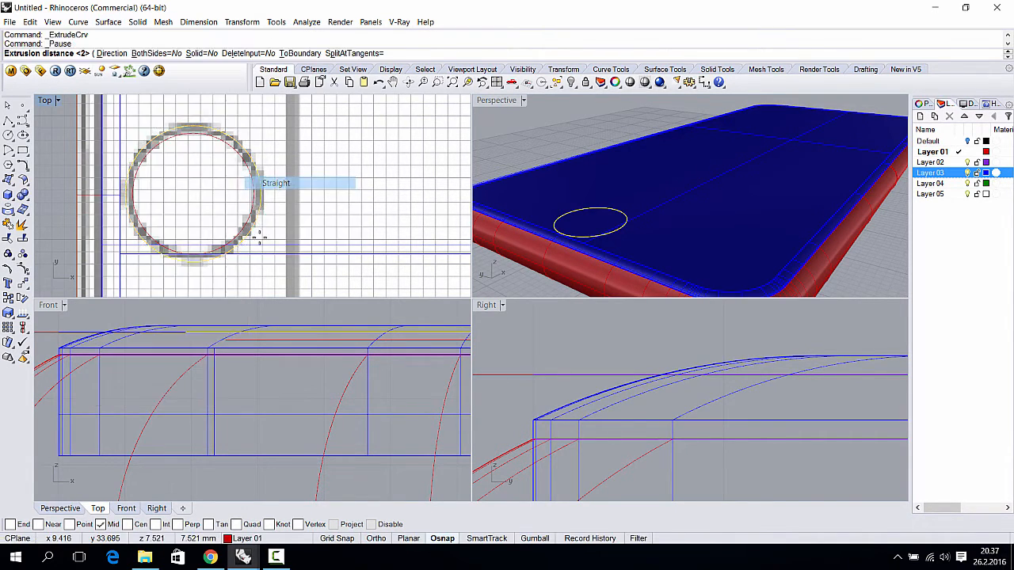
scroll(214, 362, "down", 2)
left_click(249, 322)
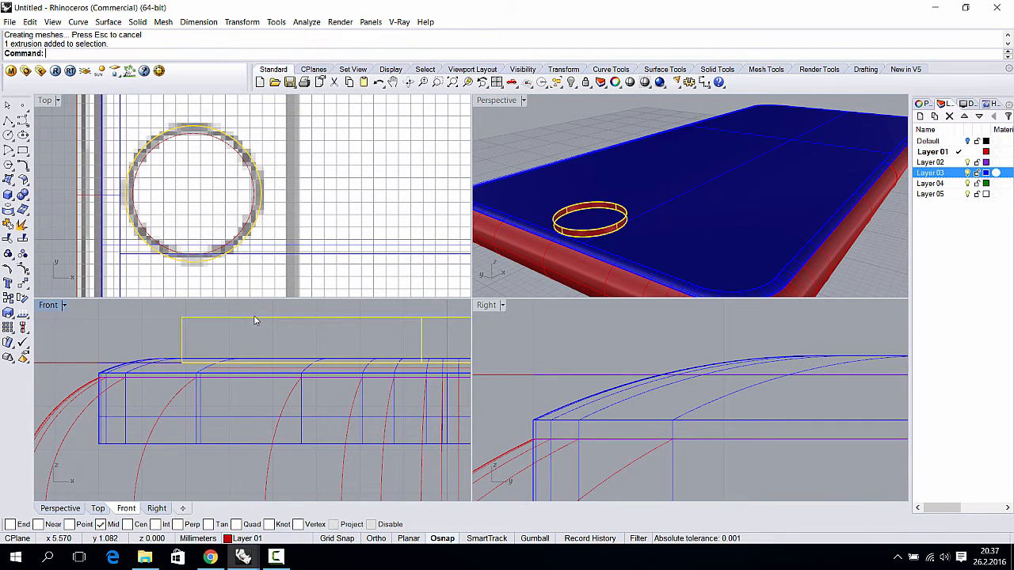
left_click_drag(255, 319, 260, 334)
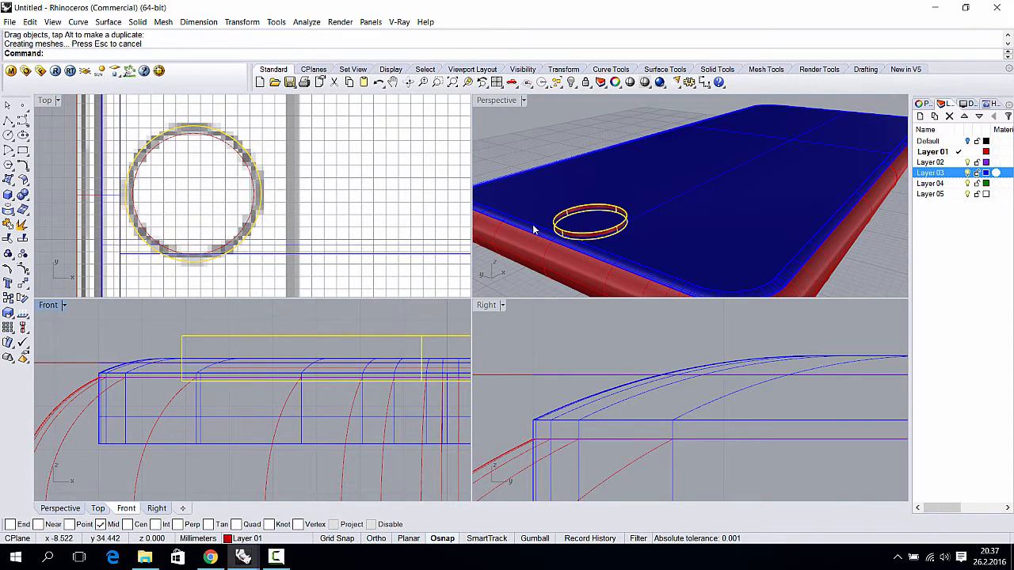
left_click(556, 135)
scroll(609, 209, "up", 2)
right_click_drag(637, 204, 682, 201, "shift")
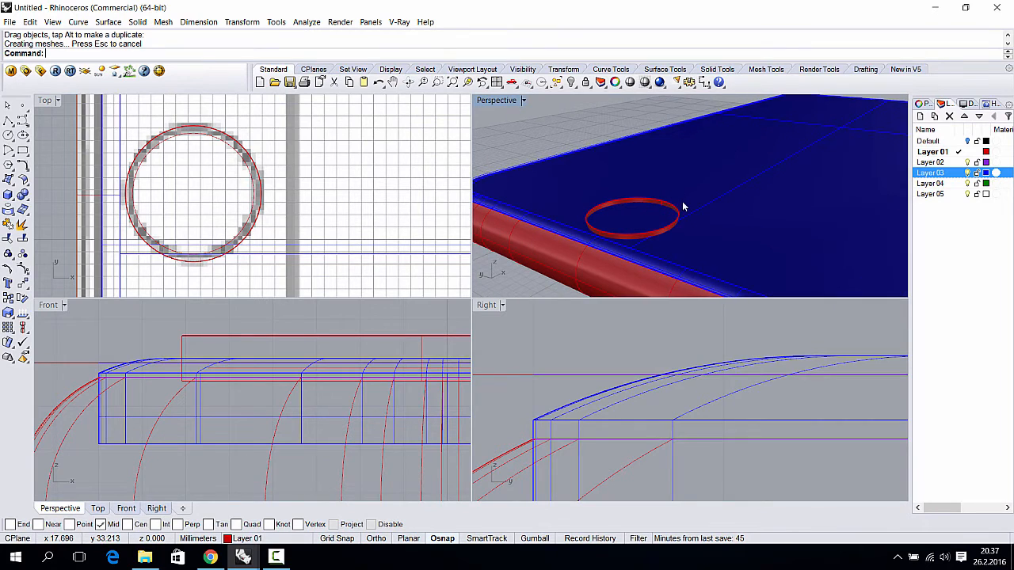
left_click(689, 198)
type("li")
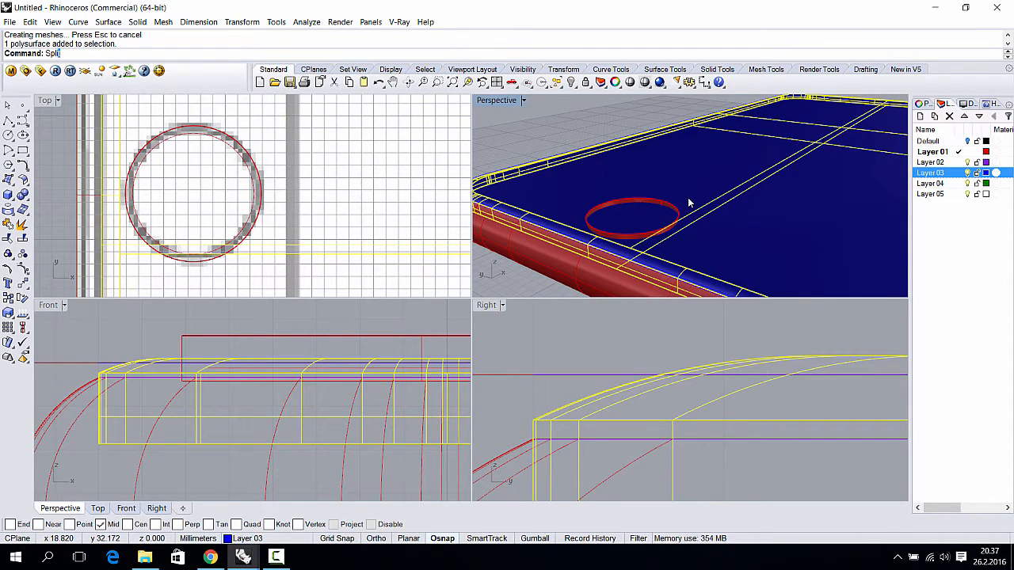
key("Return")
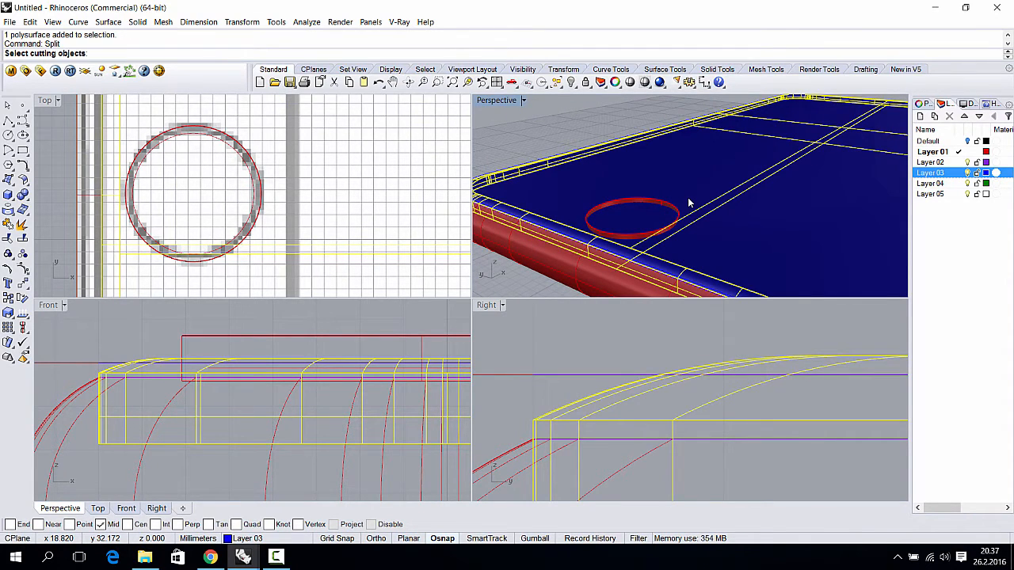
left_click(635, 203)
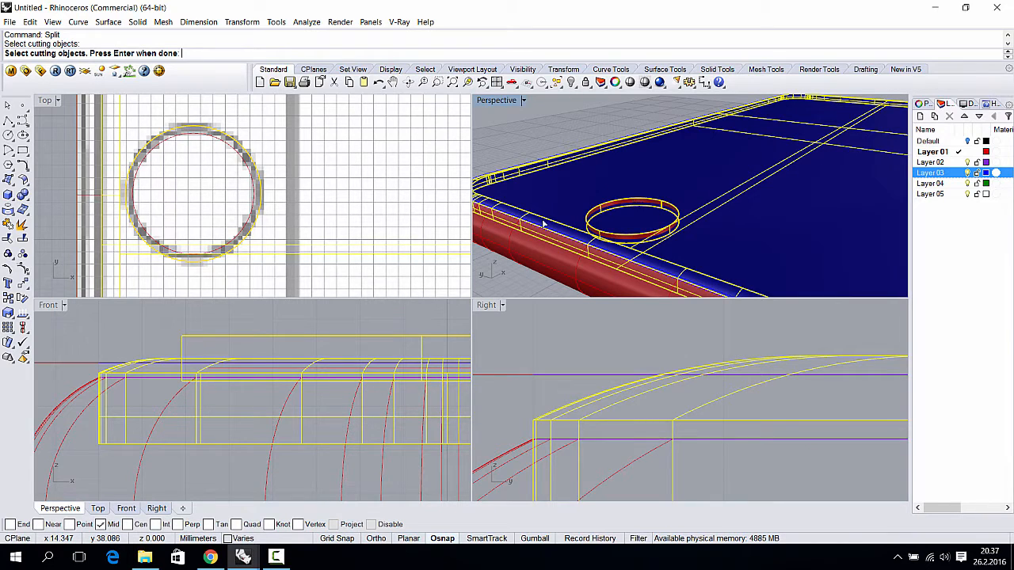
right_click(300, 327)
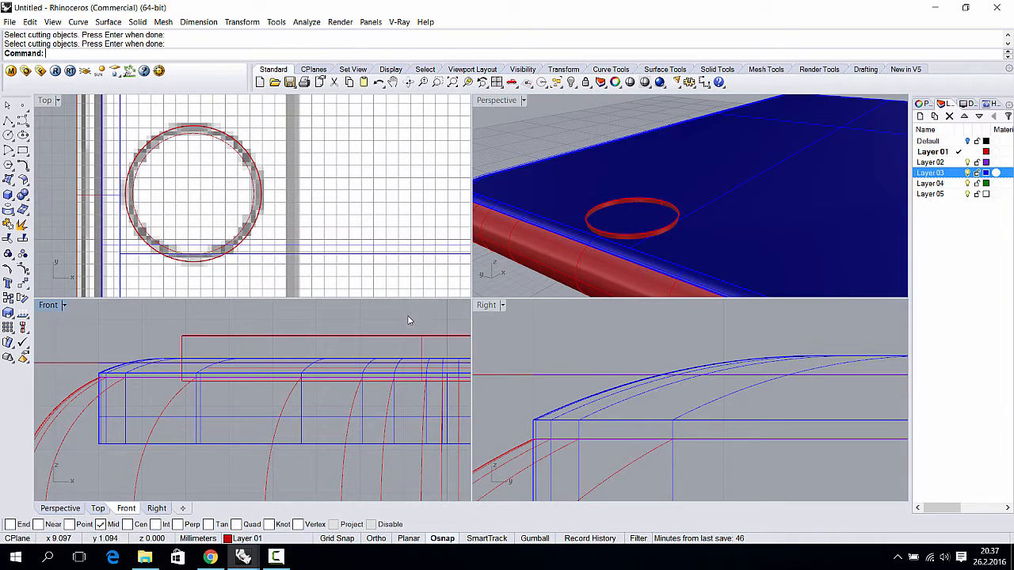
key("ctrl+z")
key("ctrl+z")
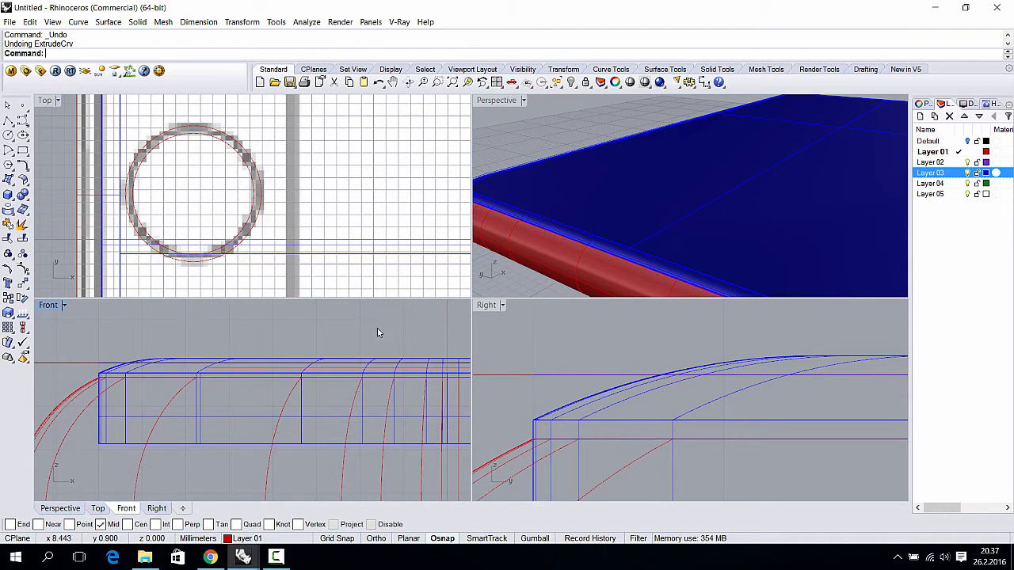
- Sweep one lens circle along the other with Sweep1, accepting the default seam
left_click(256, 172)
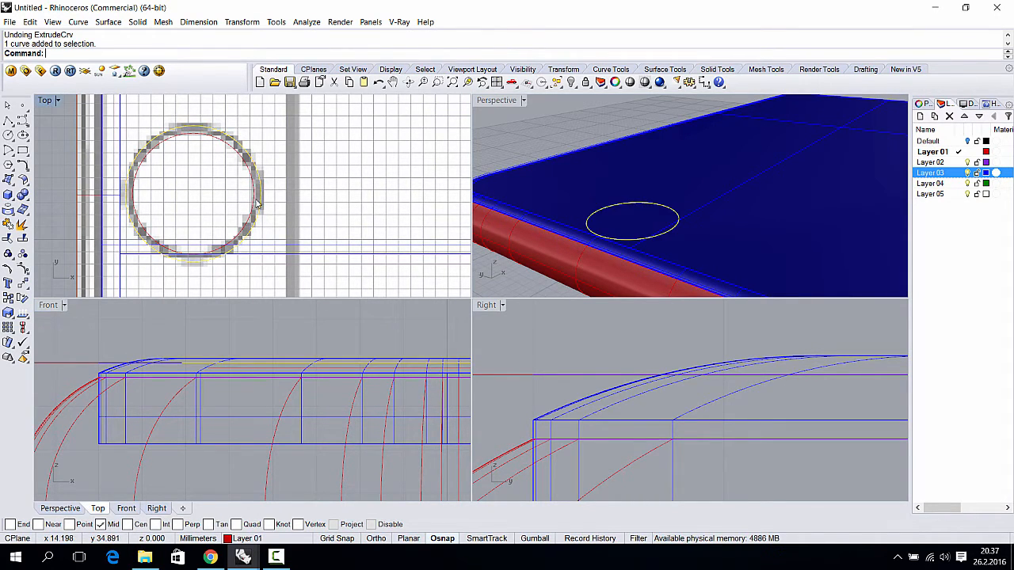
left_click(205, 133, "shift")
scroll(213, 147, "up", 2)
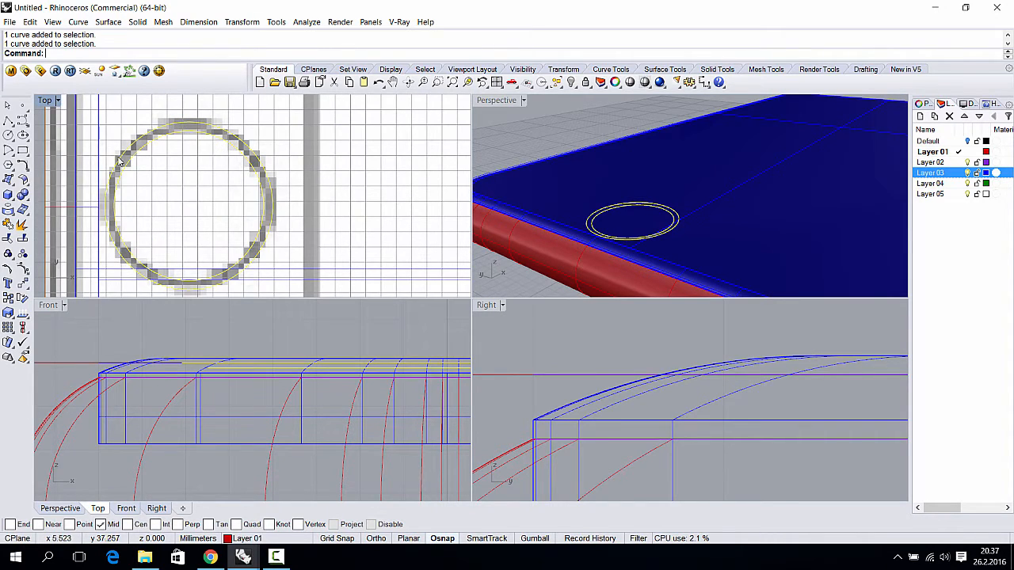
left_click(580, 137)
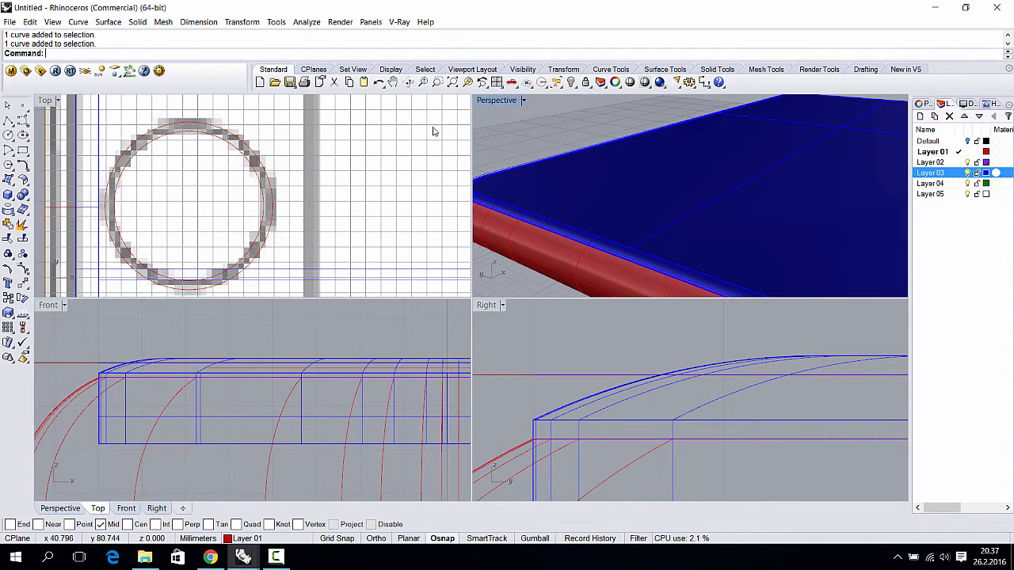
left_click(8, 180)
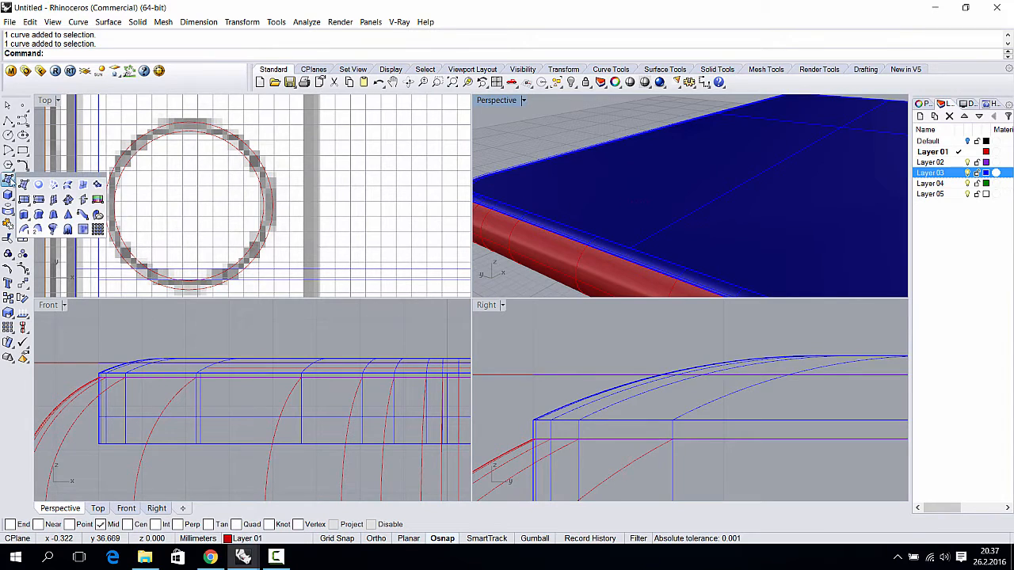
left_click(23, 230)
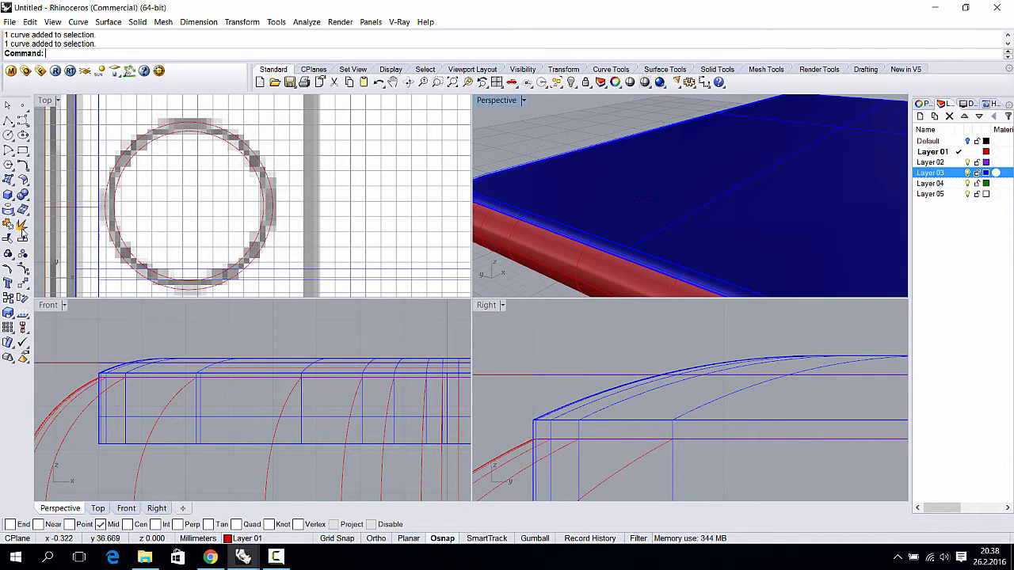
left_click(125, 167)
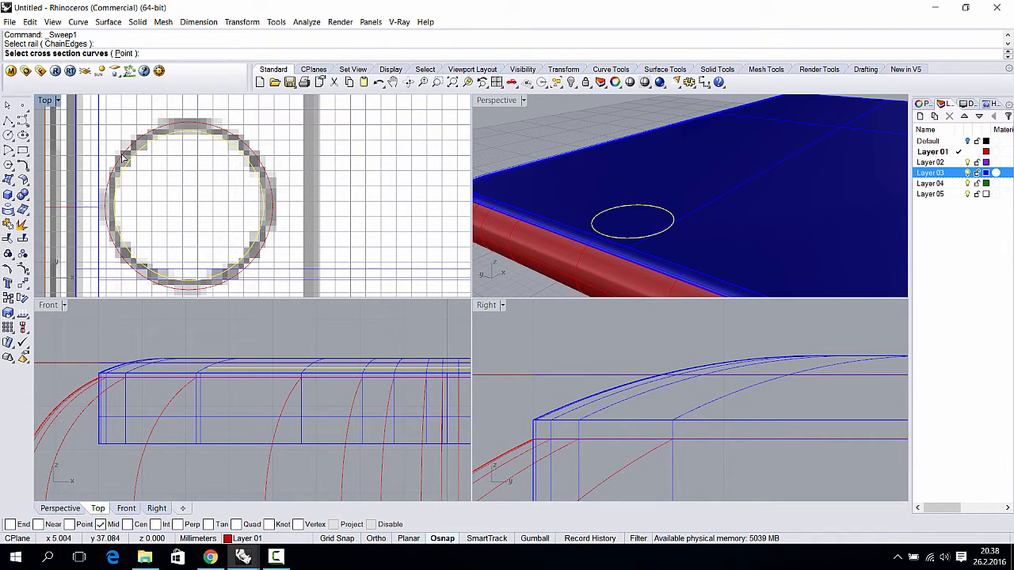
left_click(123, 158)
key("Return")
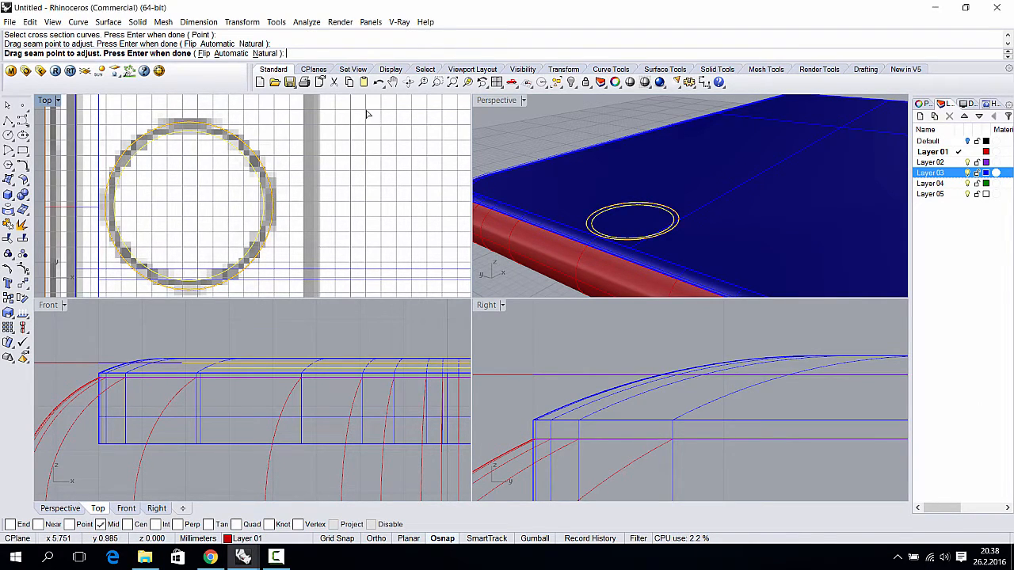
key("Return")
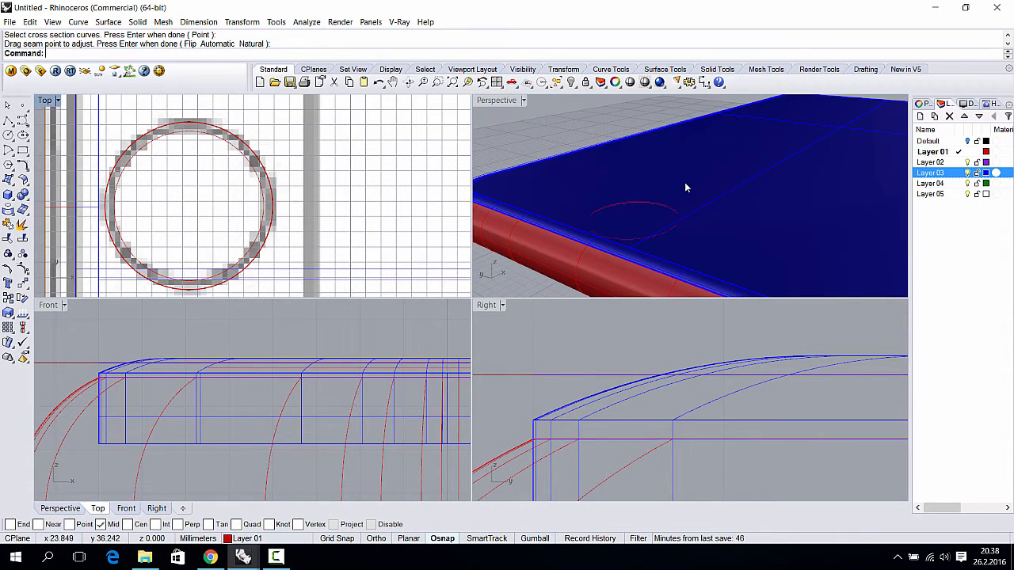
- Hide Layer 03's blue geometry to expose the two lens circles
left_click(967, 174)
right_click_drag(668, 219, 668, 215)
scroll(667, 219, "up", 6)
scroll(674, 203, "up", 5)
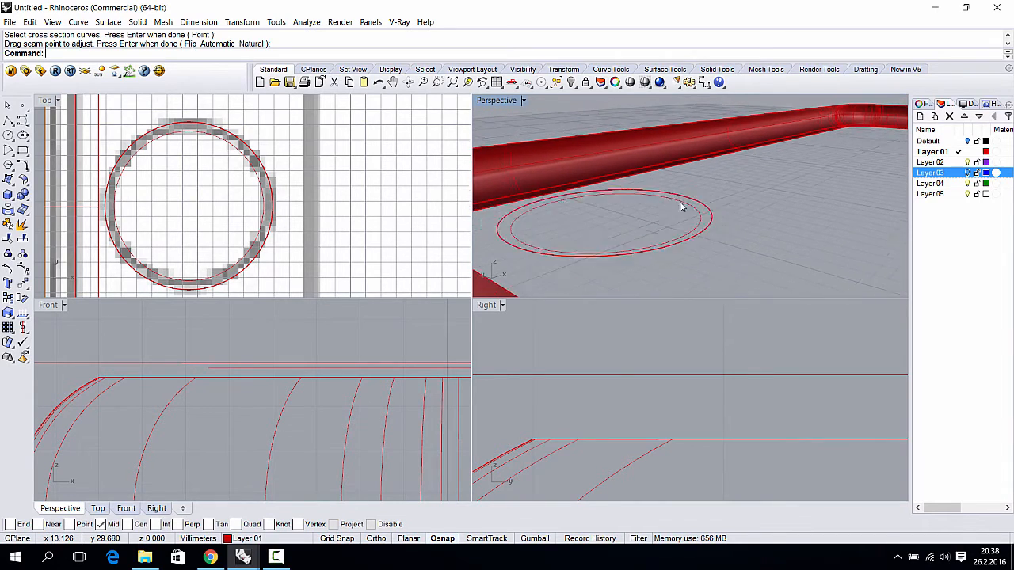
left_click(746, 229)
left_click(746, 228)
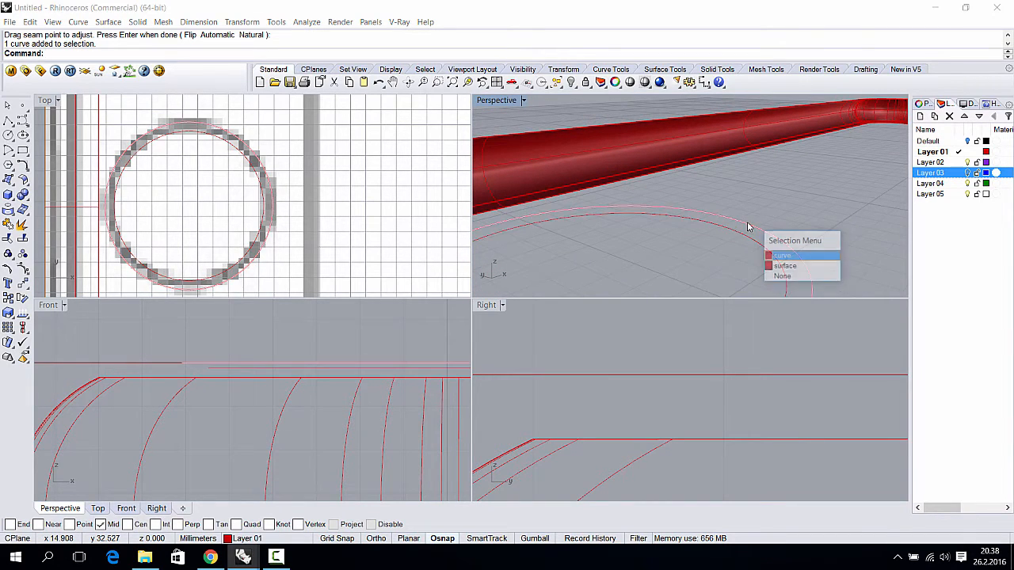
left_click(780, 266)
key("ctrl+z")
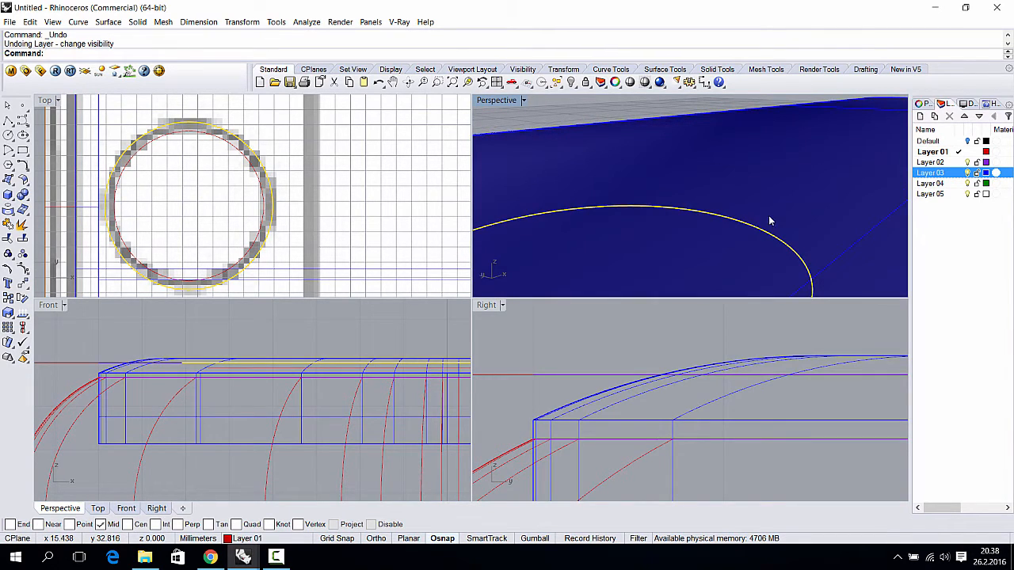
left_click(969, 173)
right_click_drag(736, 209, 626, 202)
left_click(365, 325)
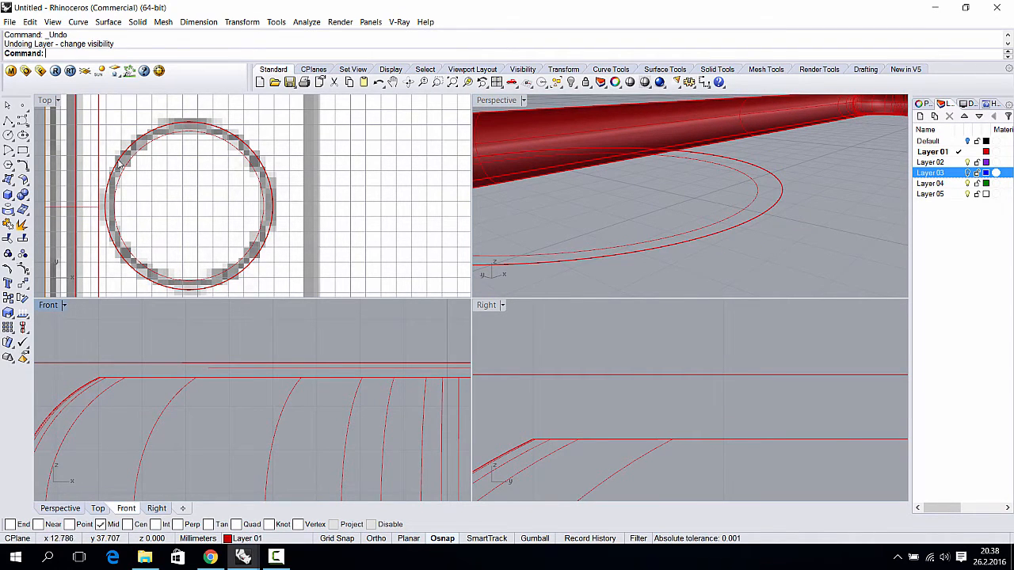
- Start a loft on the outer circle, then cancel it and undo the sweep
left_click(8, 179)
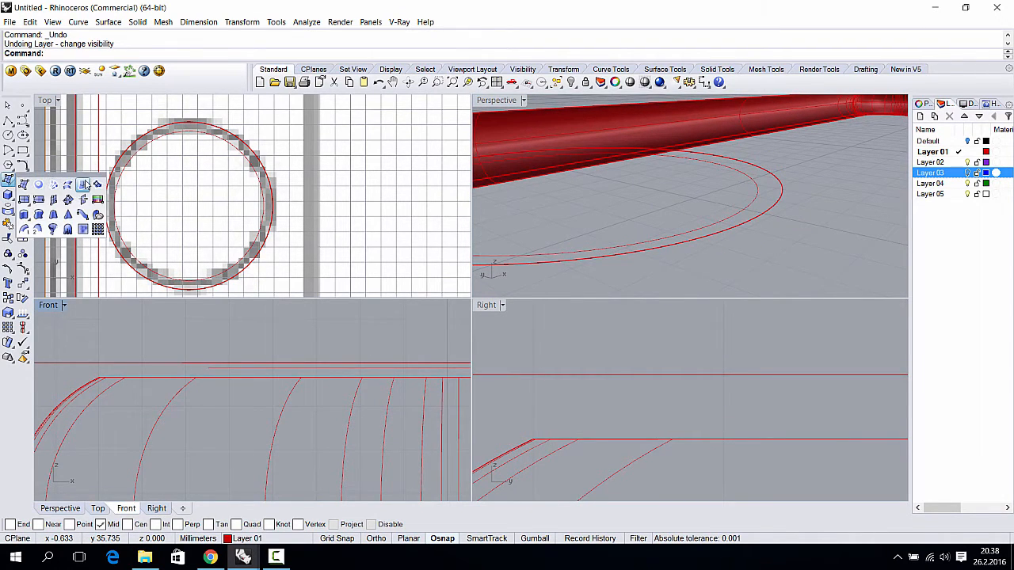
left_click(69, 184)
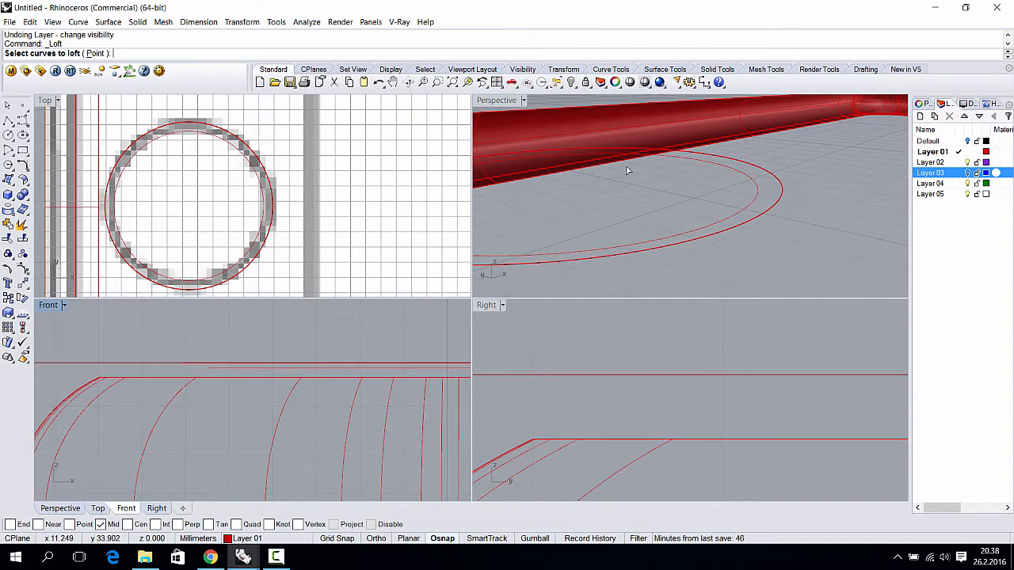
left_click(757, 168)
left_click(756, 171)
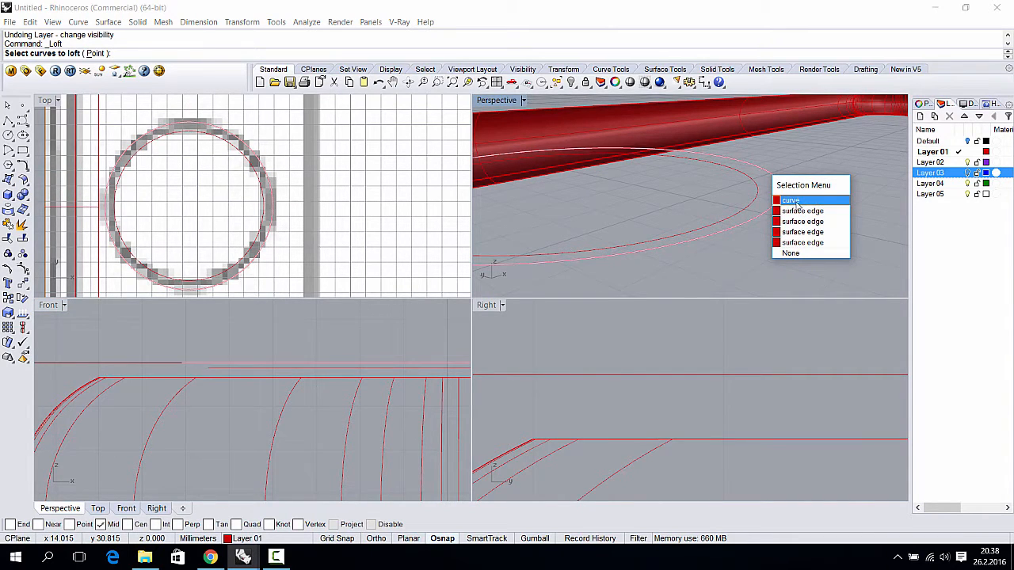
key("Escape")
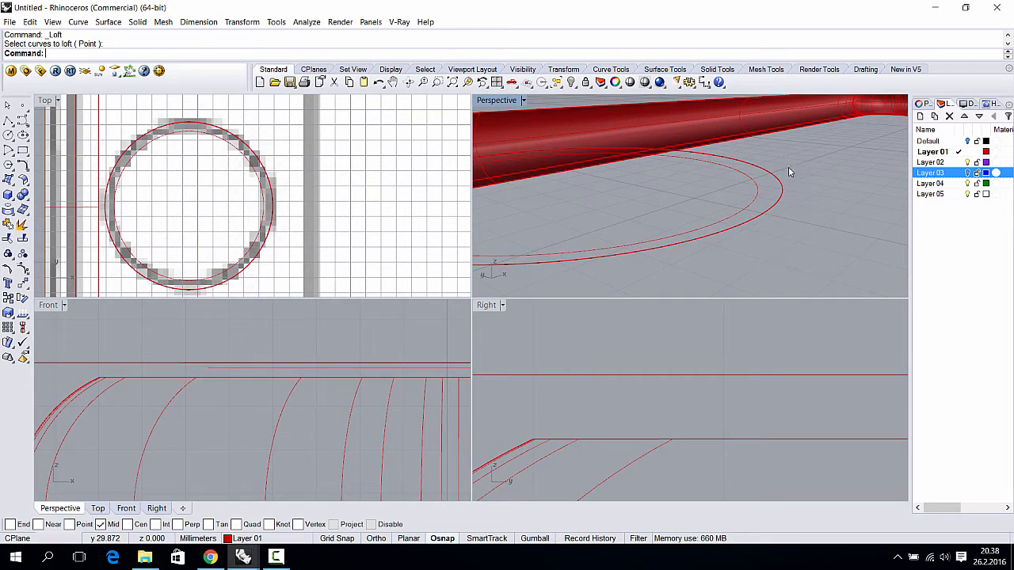
key("ctrl+z")
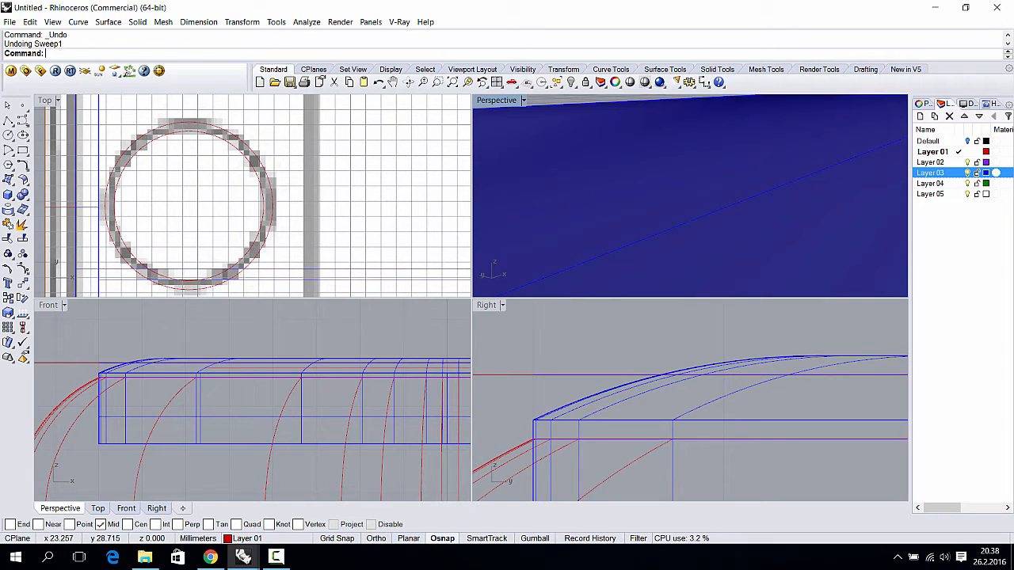
- Hide Layer 03 and loft a flat ring between the outer and inner lens circles
left_click(969, 174)
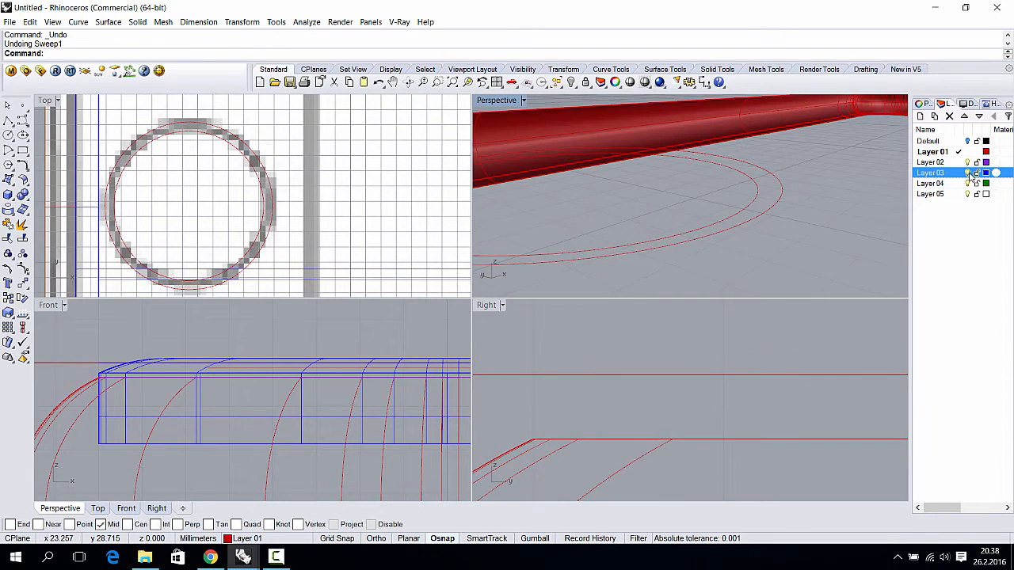
left_click(773, 180)
left_click(756, 189)
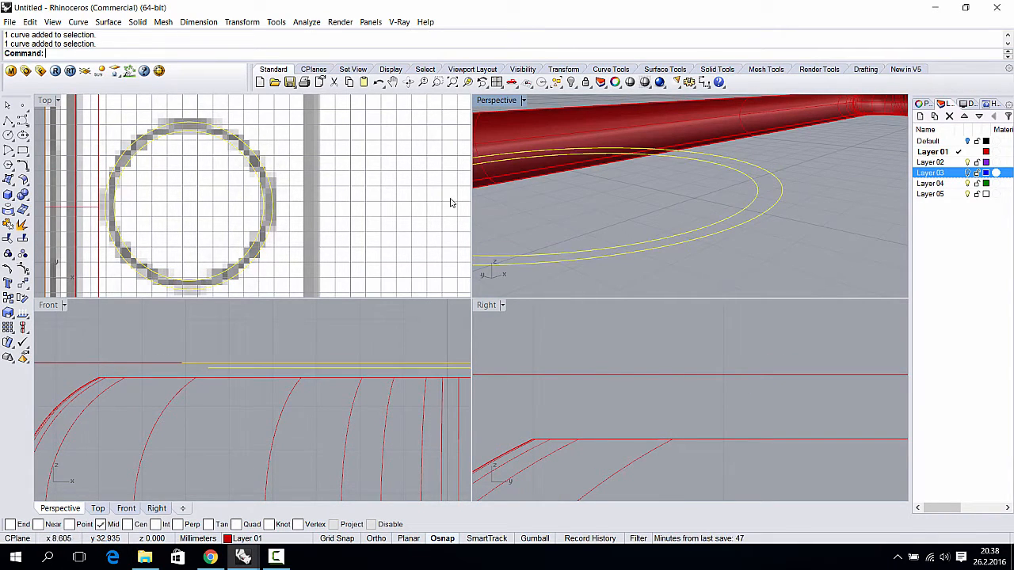
left_click(9, 181)
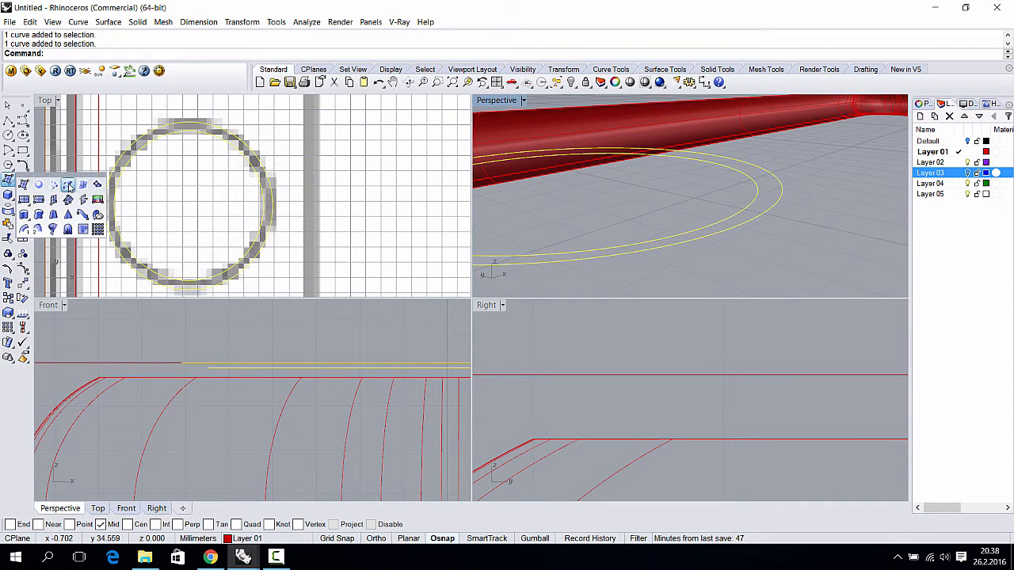
left_click(68, 185)
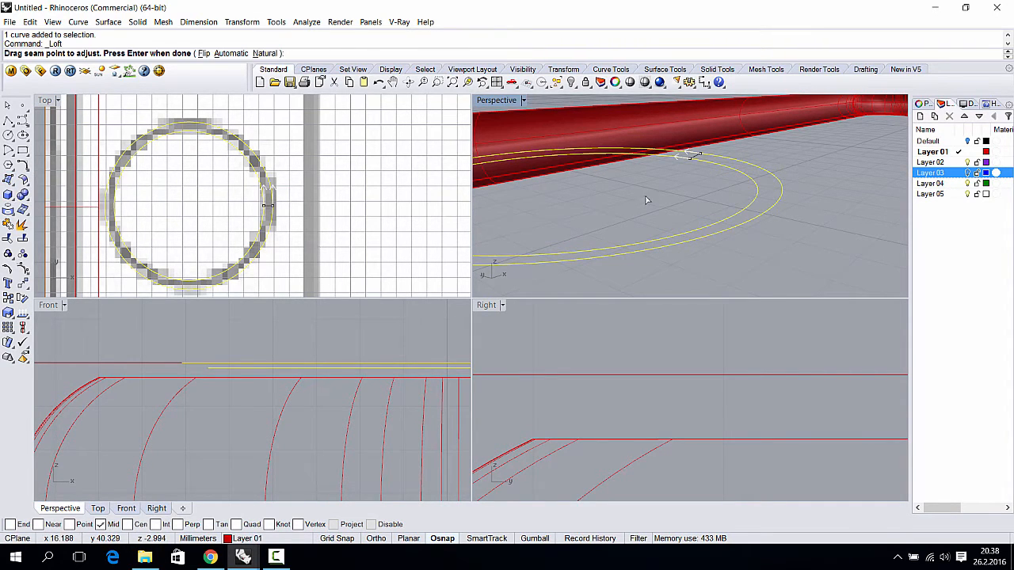
right_click(701, 171)
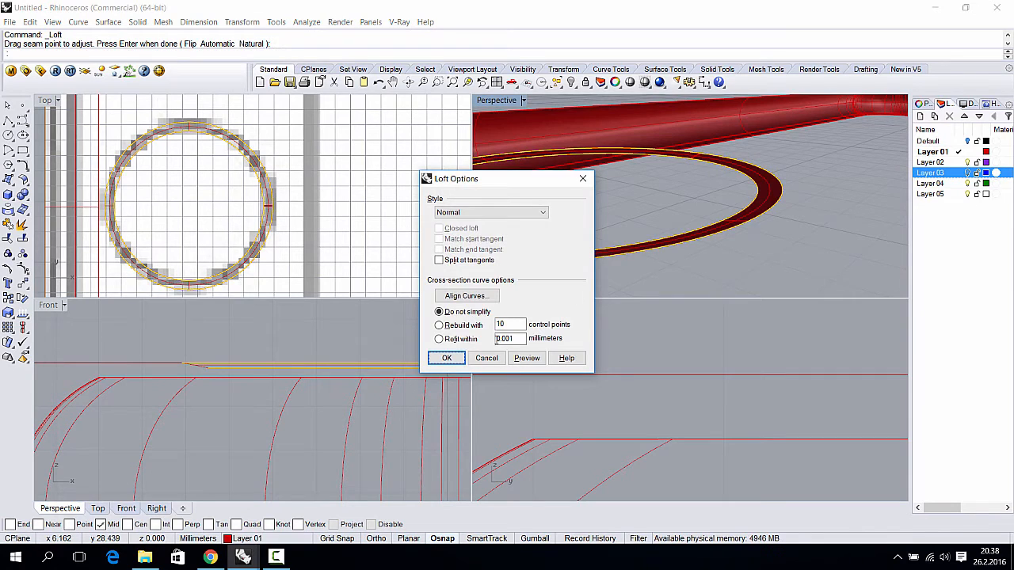
left_click(446, 358)
- Select the lofted ring surface from a lower viewing angle
right_click_drag(838, 258, 712, 179)
left_click(569, 161)
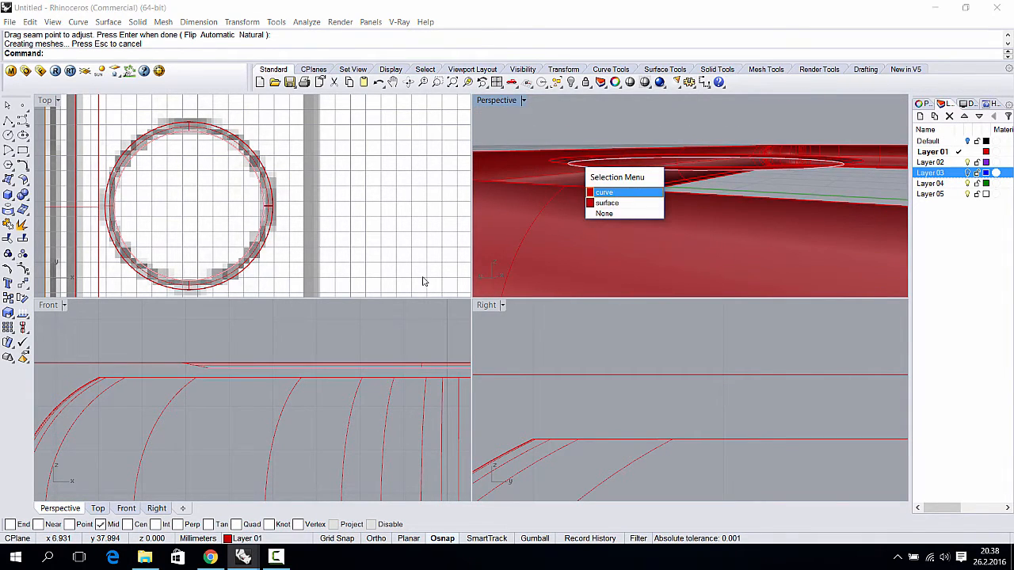
left_click(203, 369)
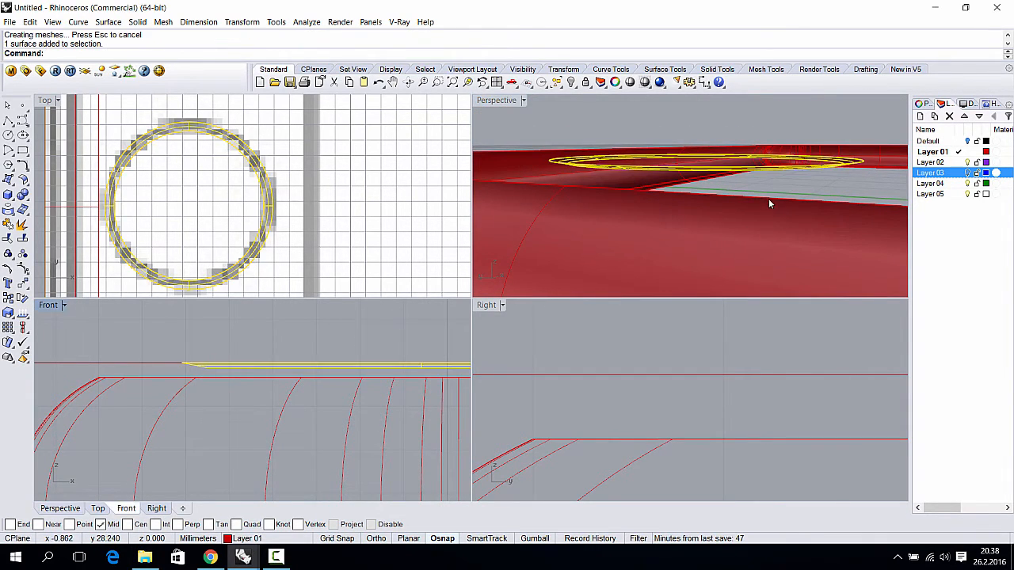
- Select the inner ring curve and extrude it straight up into a cylindrical wall
mouse_move(768, 199)
right_mouse_down()
mouse_move(748, 212)
mouse_move(789, 170)
mouse_move(776, 197)
right_mouse_up()
left_click(732, 190)
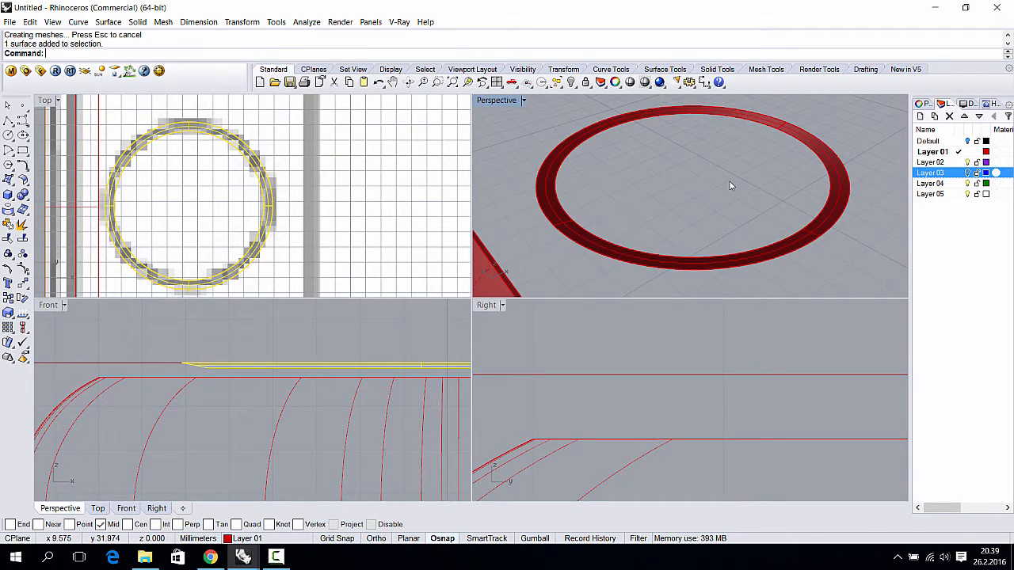
left_click(566, 163)
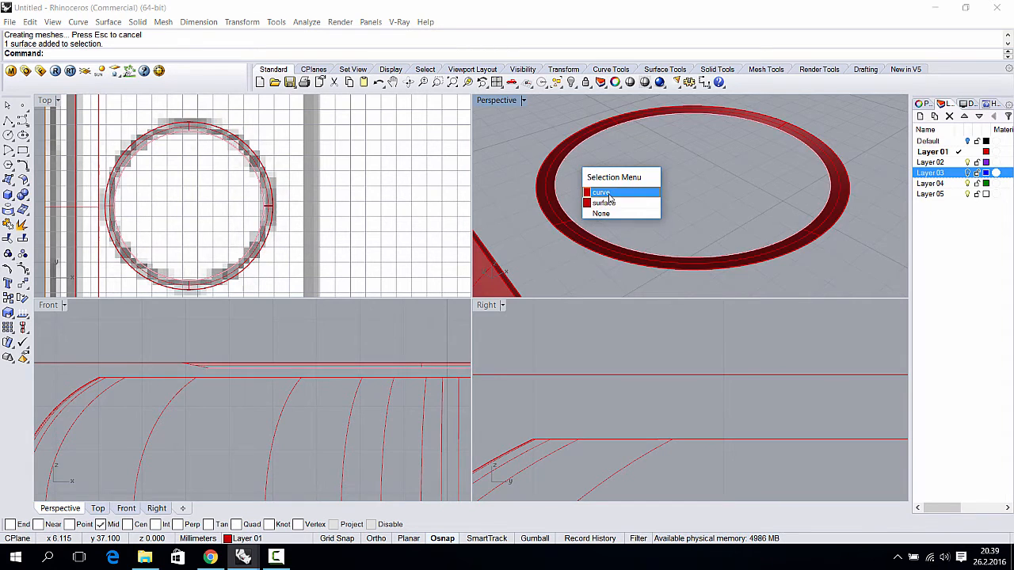
left_click(610, 194)
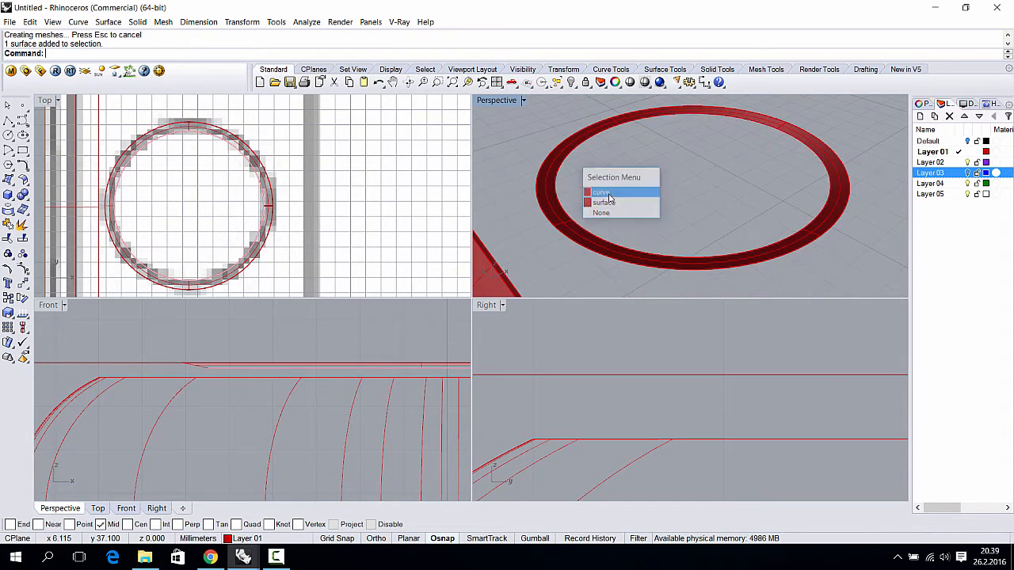
left_click(107, 22)
mouse_move(183, 187)
left_click(278, 183)
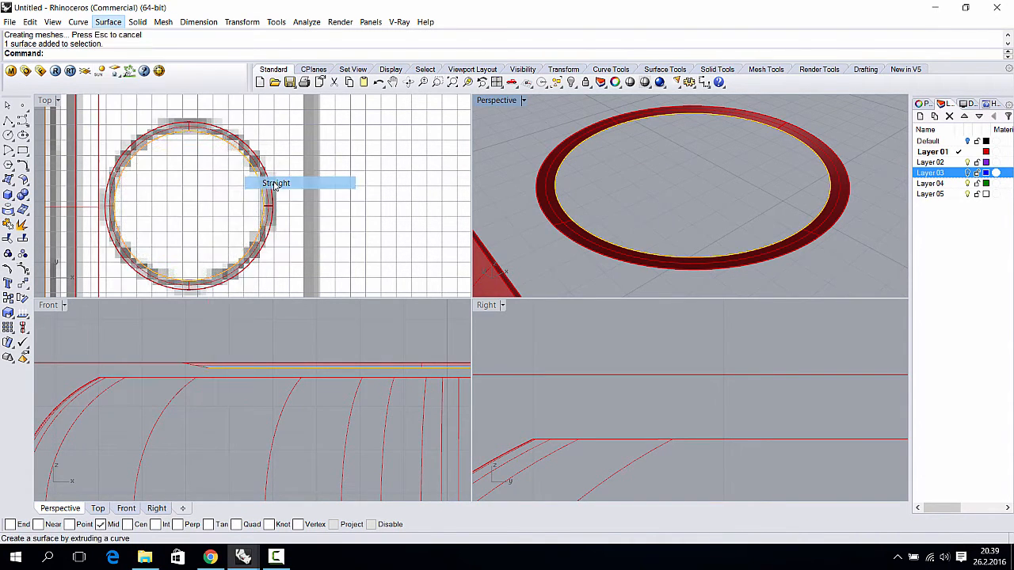
left_click(261, 360)
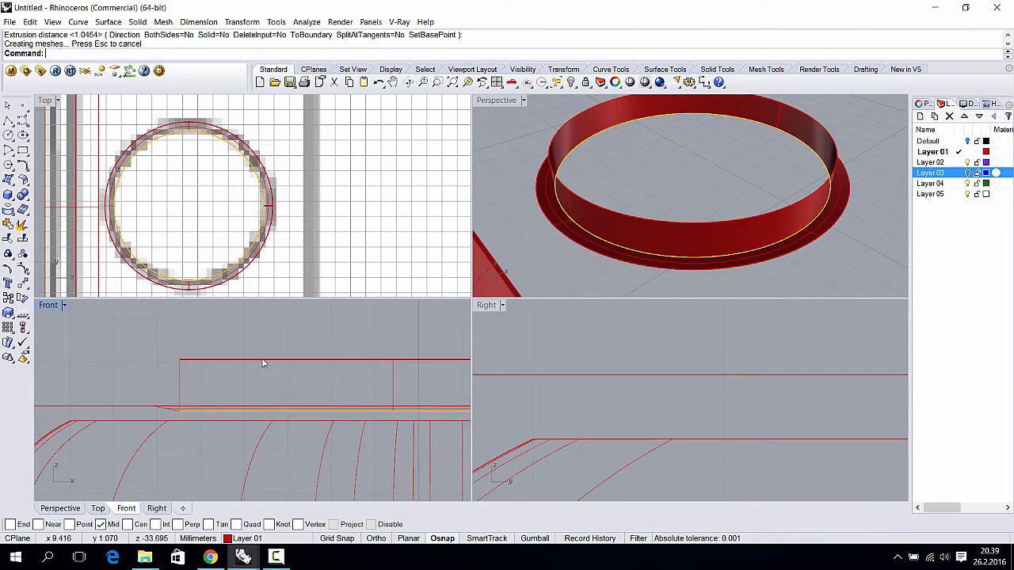
left_click_drag(264, 362, 267, 369)
- Undo the wall extrusion and extrude the inner circle as a solid cylinder instead
key("Escape")
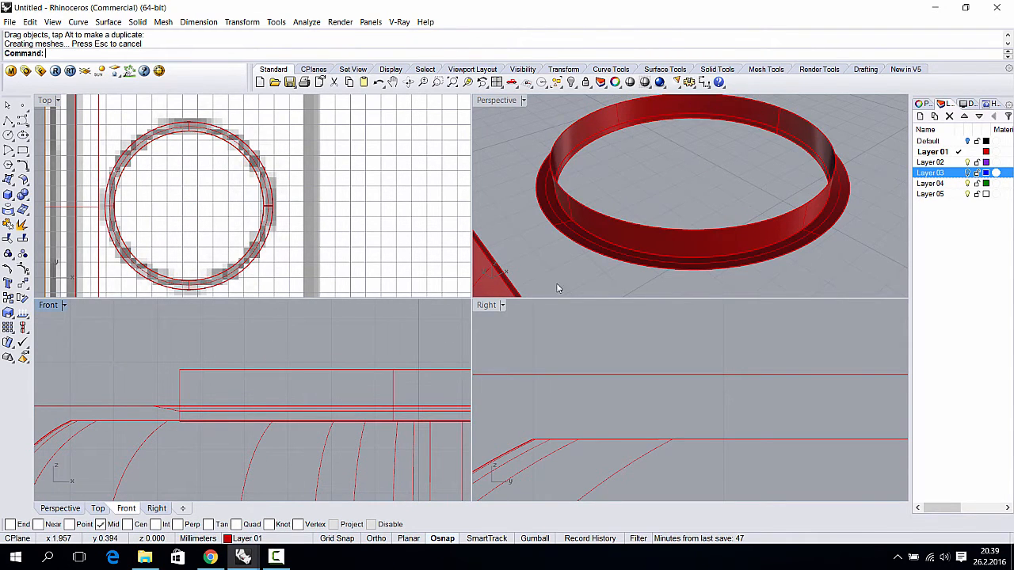
key("ctrl+z")
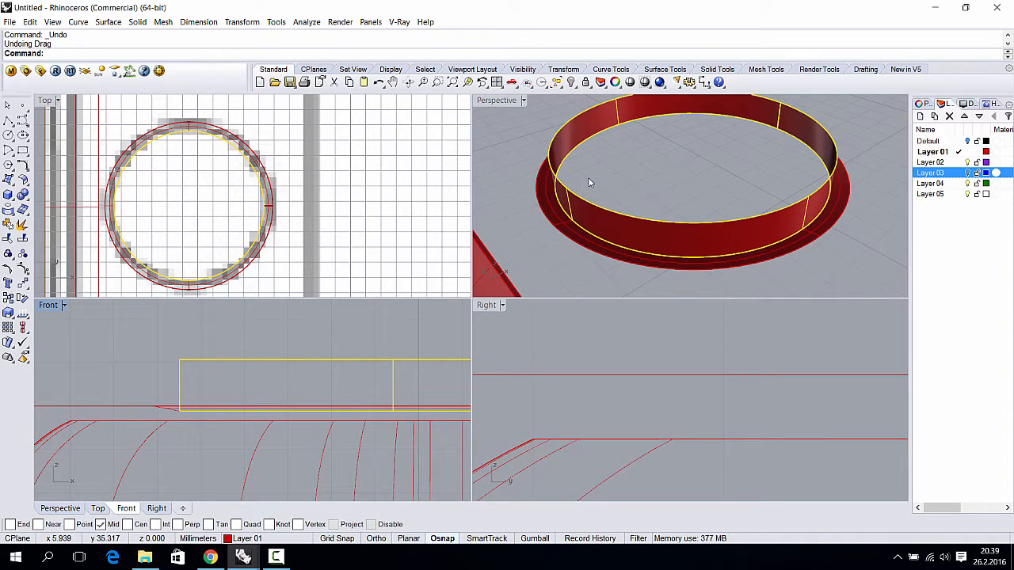
key("ctrl+z")
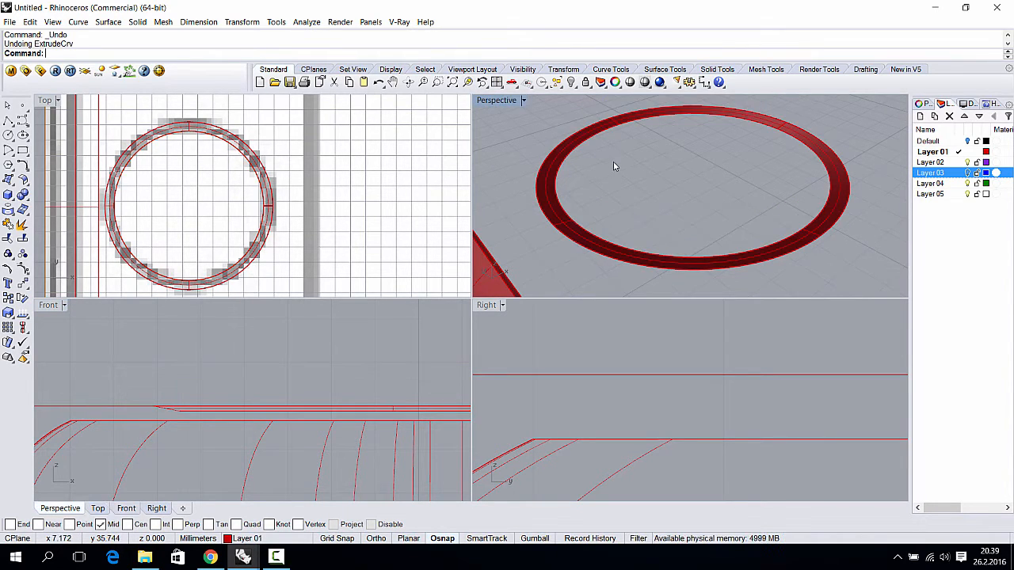
right_click_drag(630, 150, 568, 132)
left_click(574, 139)
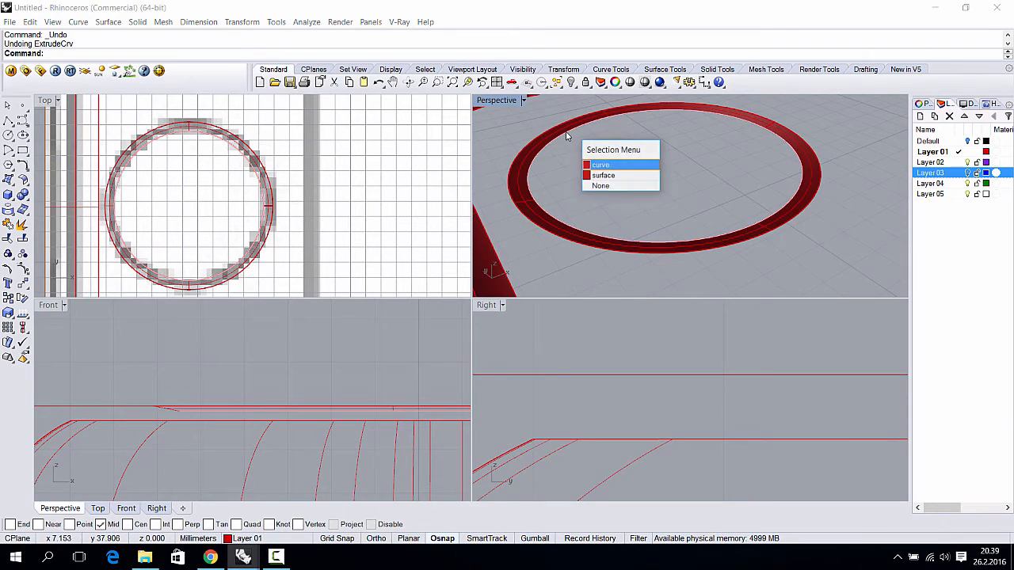
left_click(629, 166)
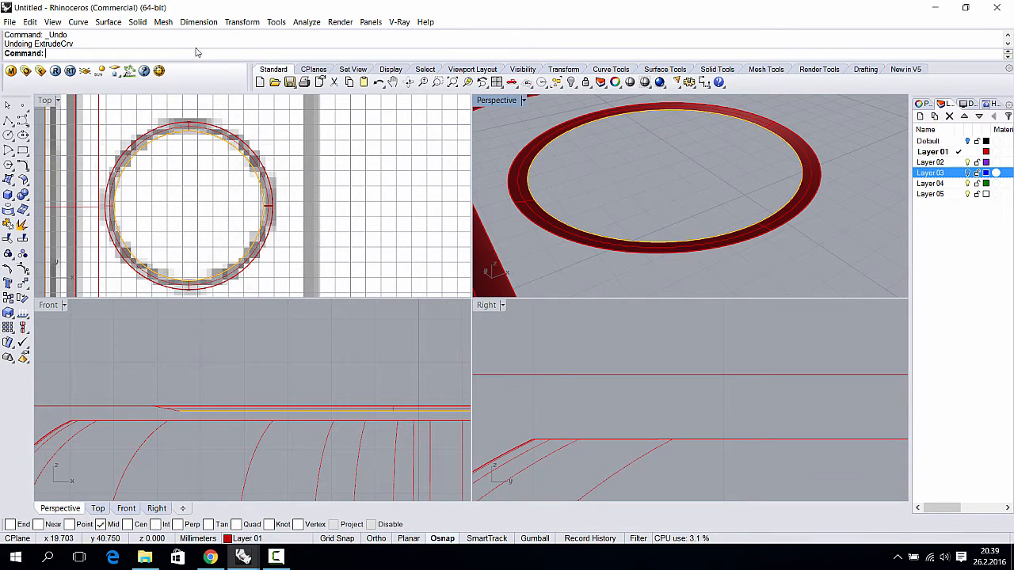
left_click(137, 22)
mouse_move(236, 227)
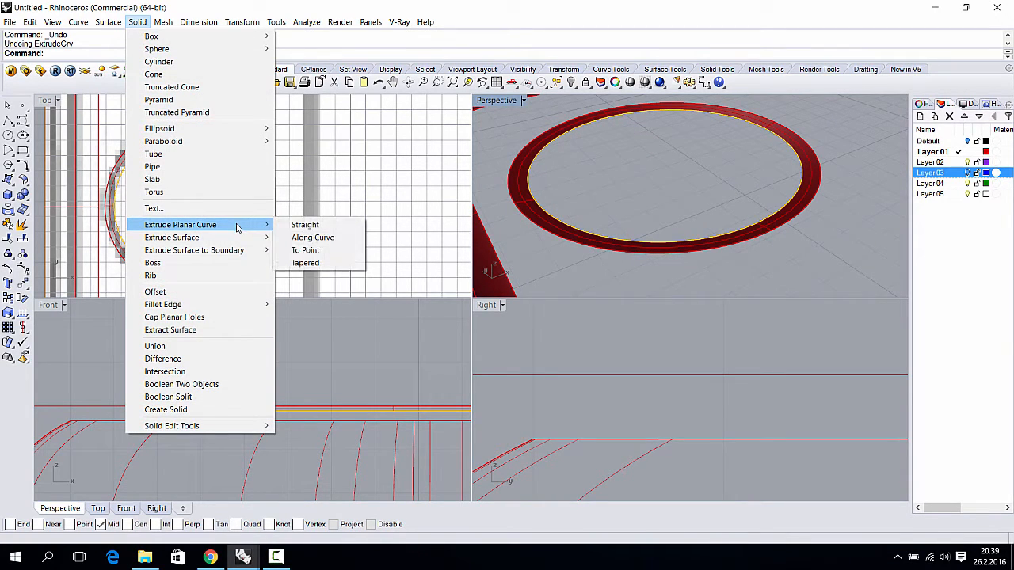
left_click(305, 225)
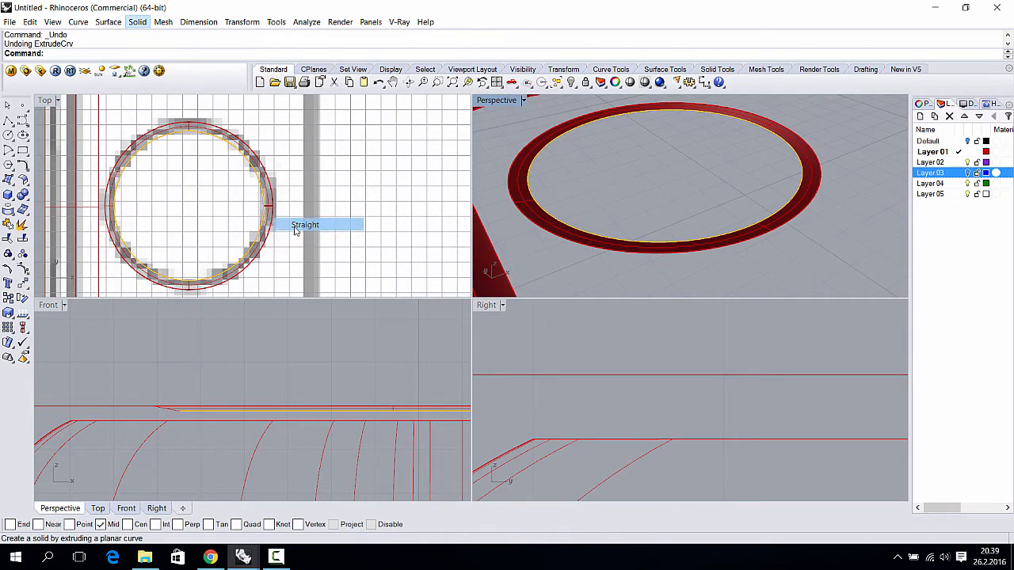
left_click(268, 341)
- Split the solid cylinder using the ring curve as the cutter
right_click_drag(603, 195, 624, 152)
left_click(631, 212)
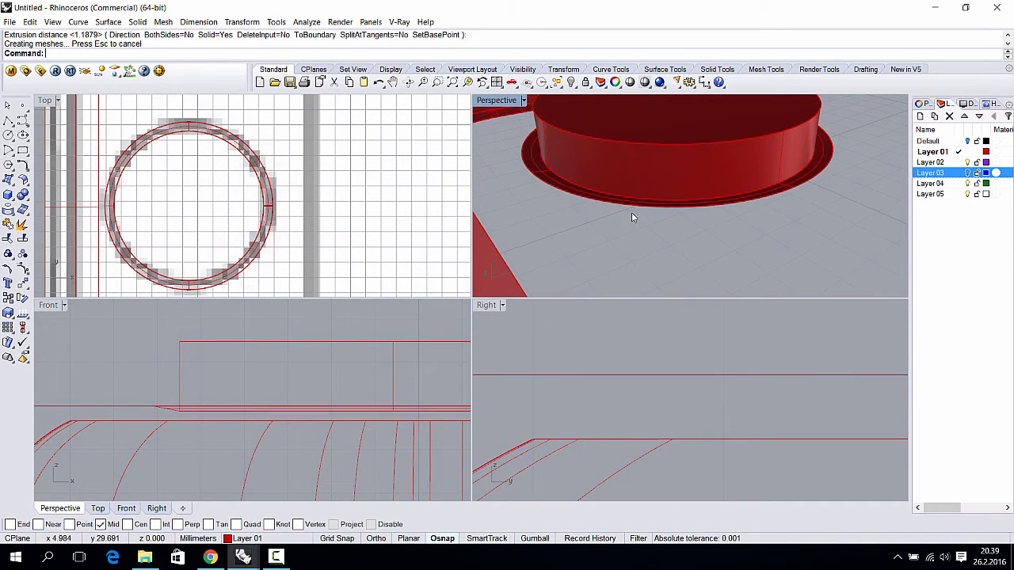
left_click(644, 166)
type("Spl")
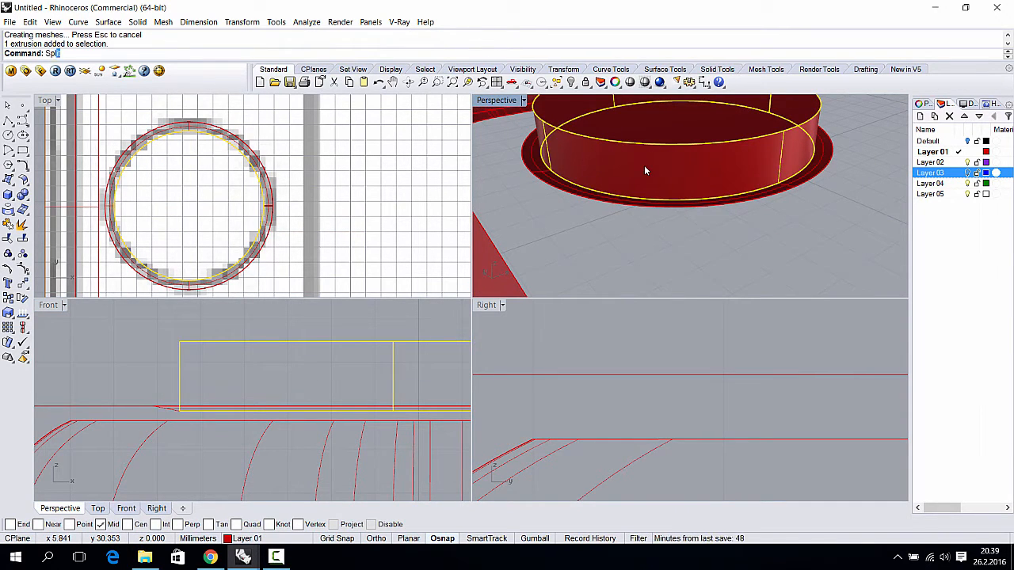
type("it")
key("Return")
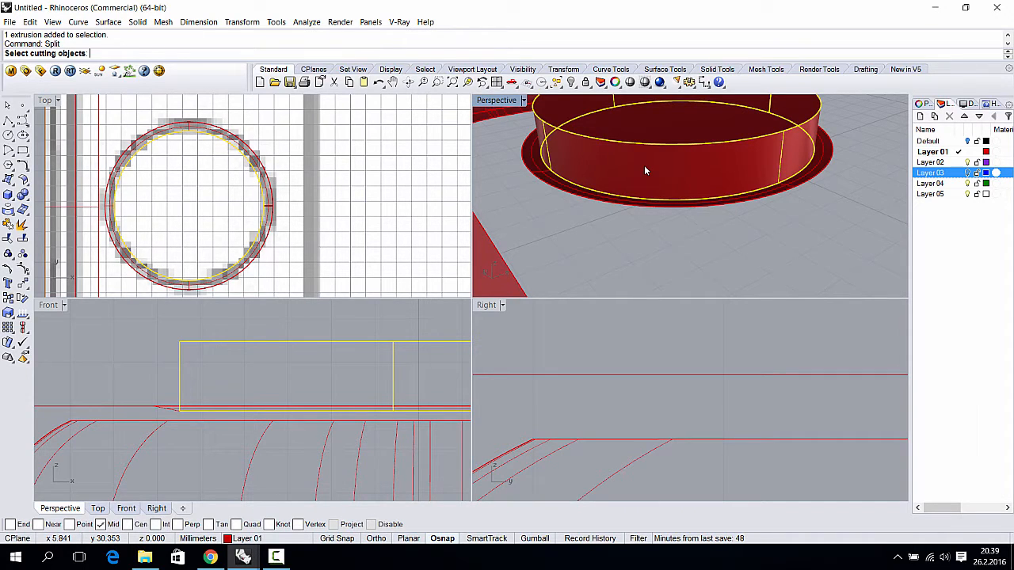
left_click(645, 204)
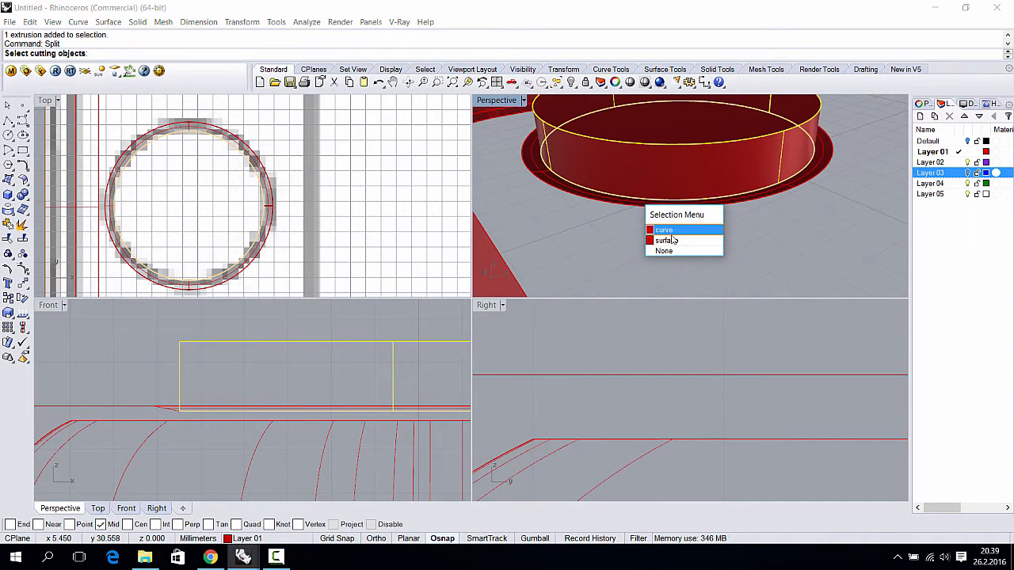
left_click(670, 230)
key("Return")
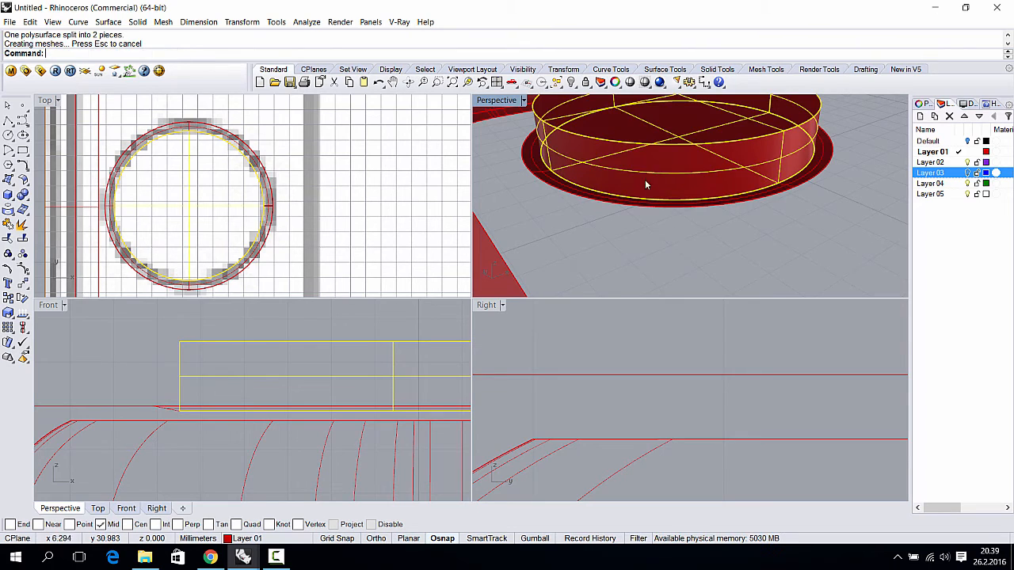
- Delete the upper piece of the split cylinder, leaving a flat disk
left_click(635, 159)
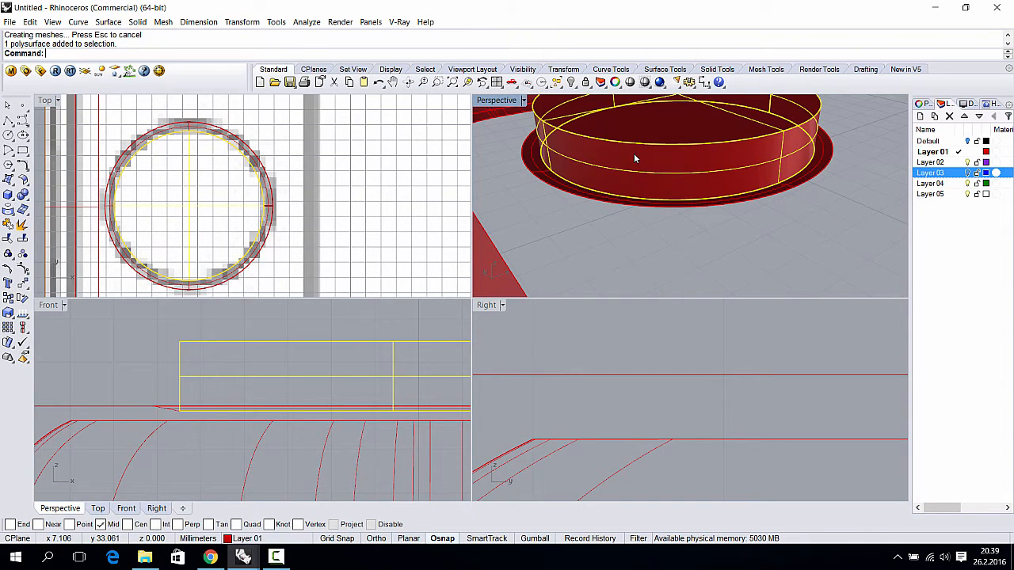
key("Delete")
left_click(624, 140)
left_click(652, 237)
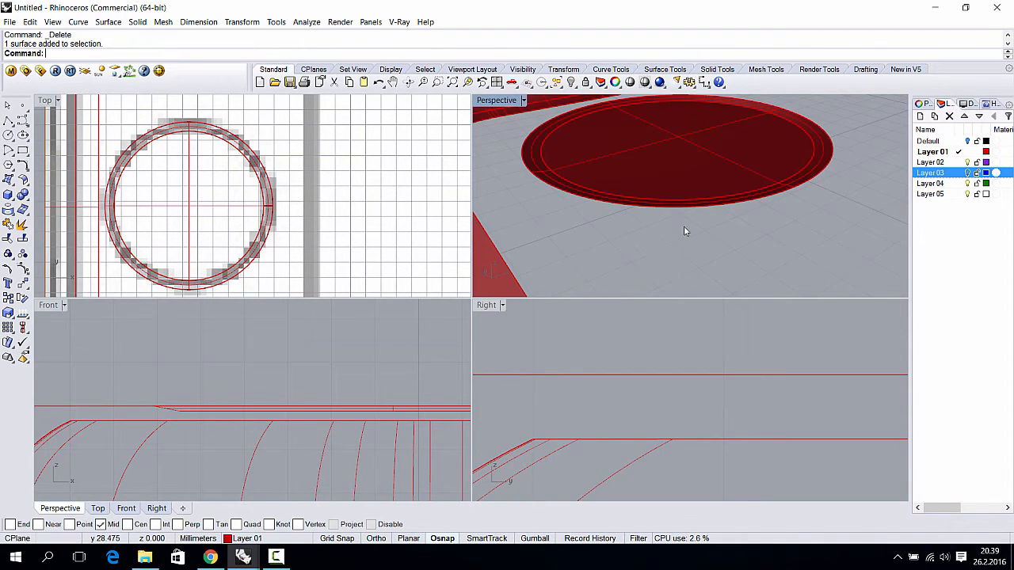
- Window-select the disk's surfaces and join them with Ctrl+J into one polysurface
left_click_drag(663, 190, 663, 189)
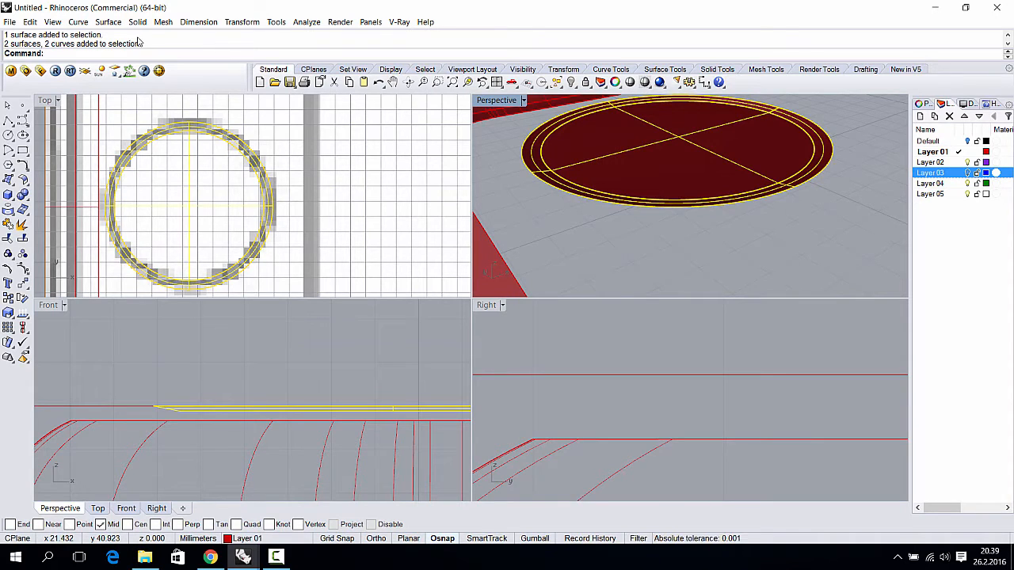
left_click_drag(765, 199, 730, 181)
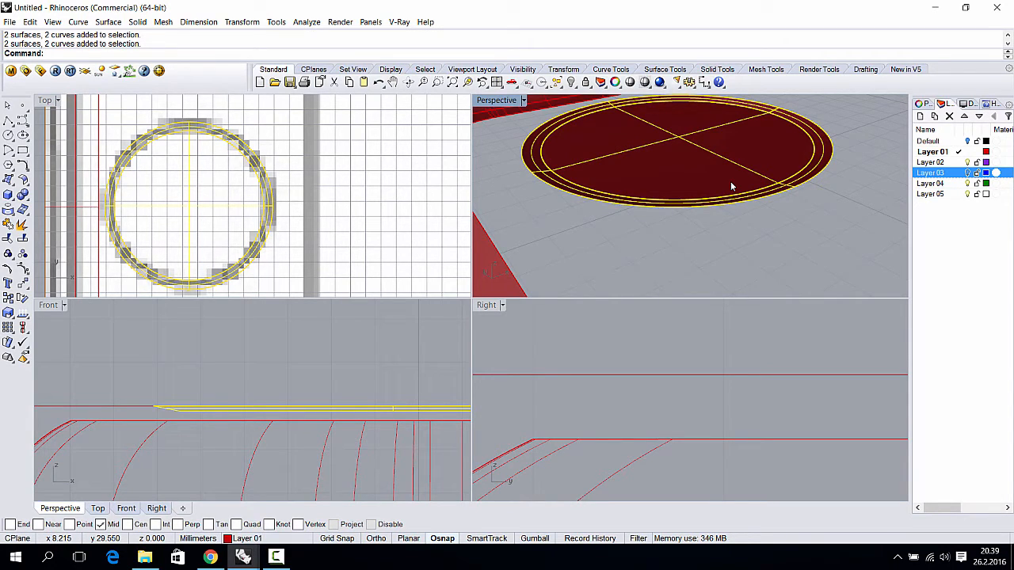
key("ctrl+j")
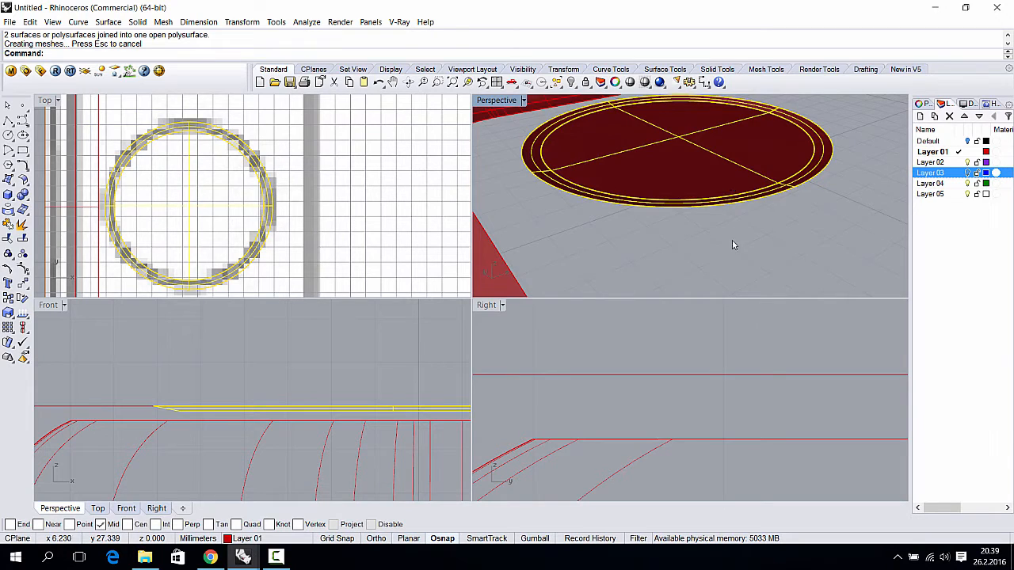
right_click_drag(732, 240, 688, 147)
left_click(688, 147)
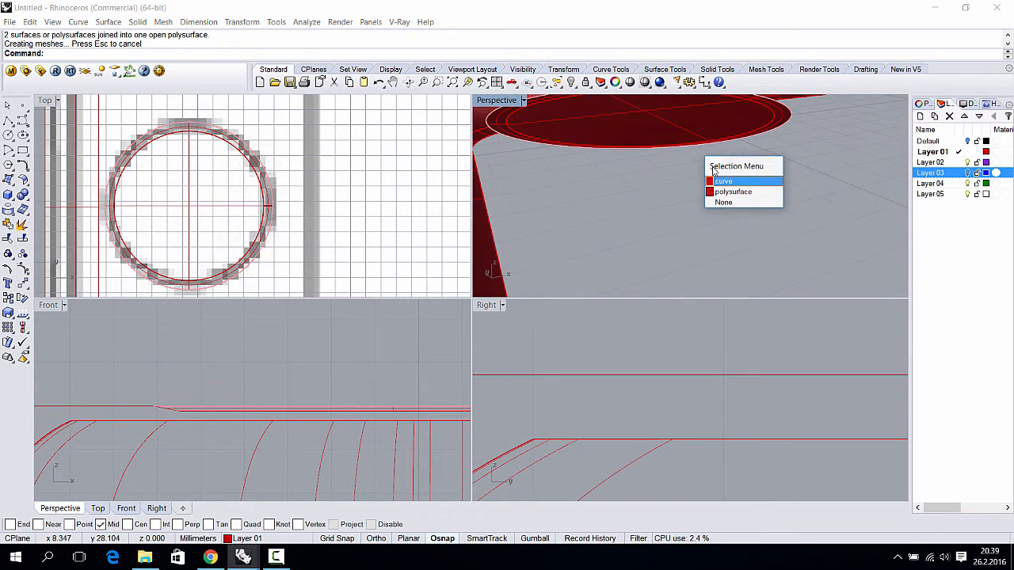
left_click(672, 183)
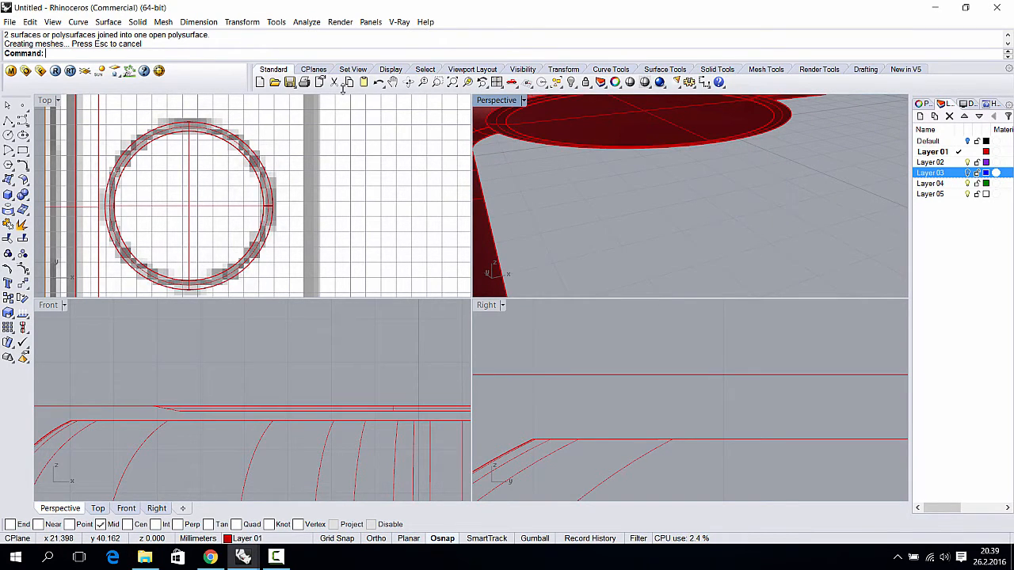
left_click(138, 22)
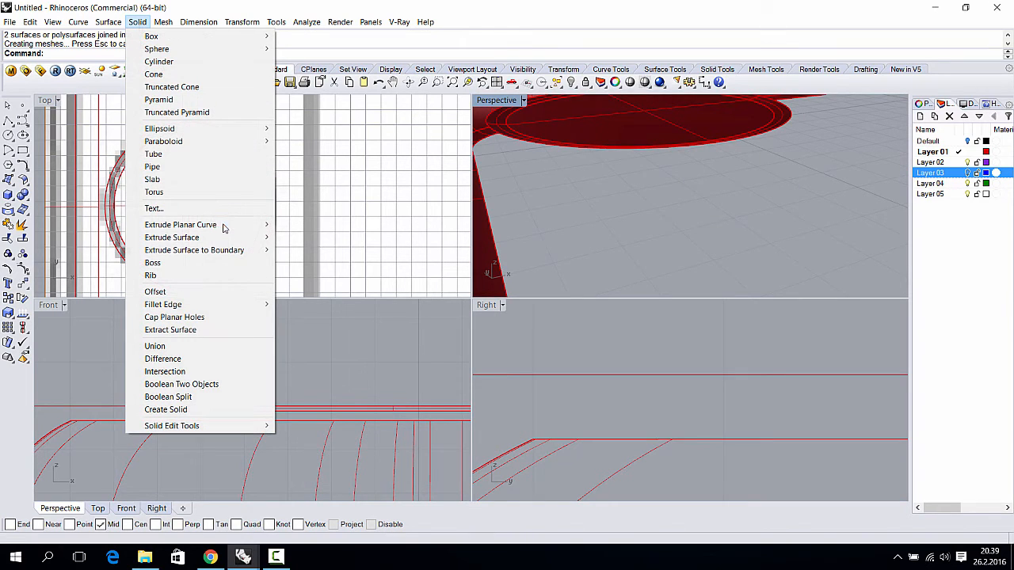
mouse_move(210, 225)
left_click(299, 225)
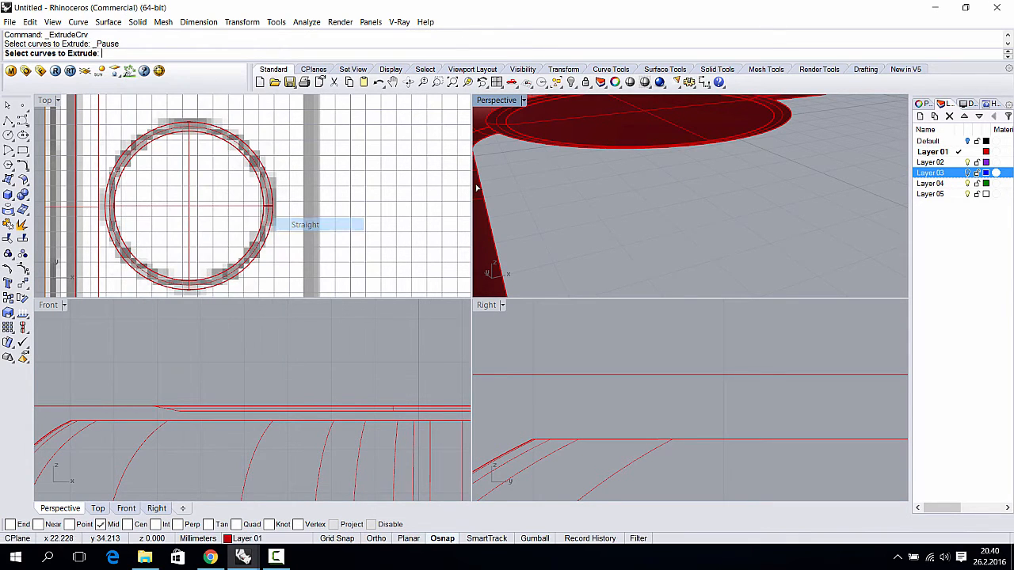
left_click(546, 227)
left_click(584, 266)
right_click_drag(586, 263, 598, 204)
key("Return")
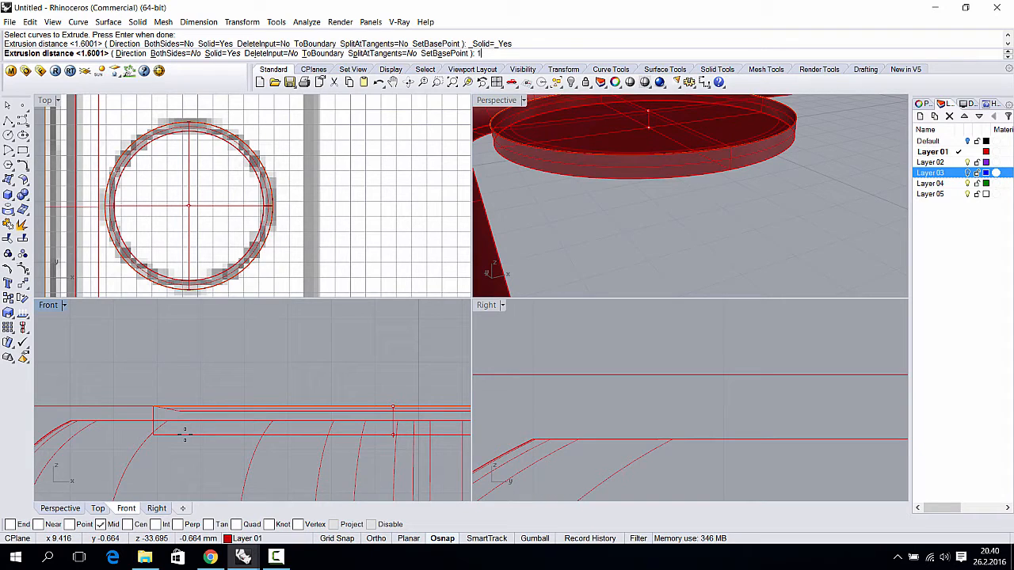
key("Return")
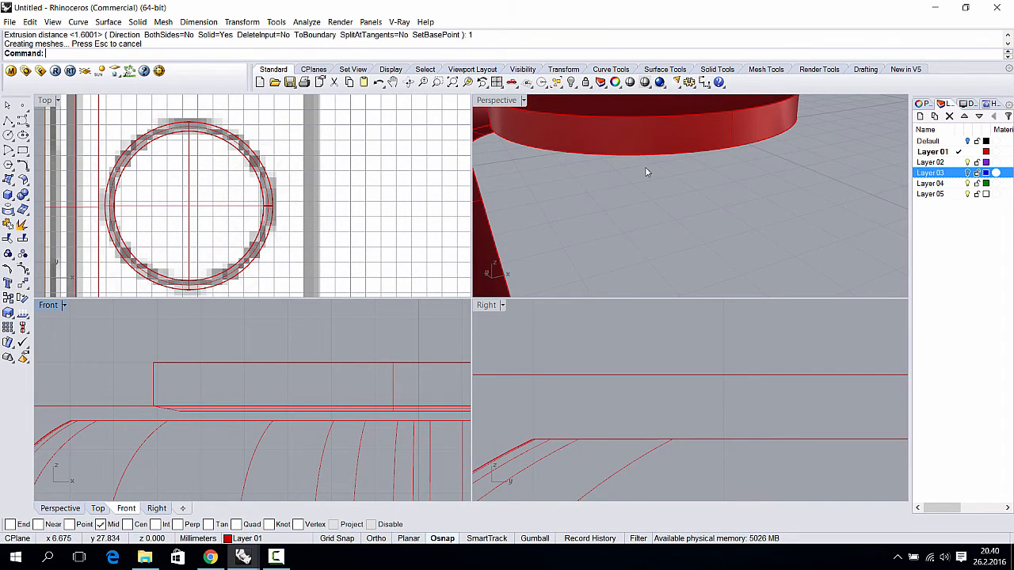
key("ctrl+z")
right_click_drag(648, 123, 681, 213, "shift")
right_click(542, 181)
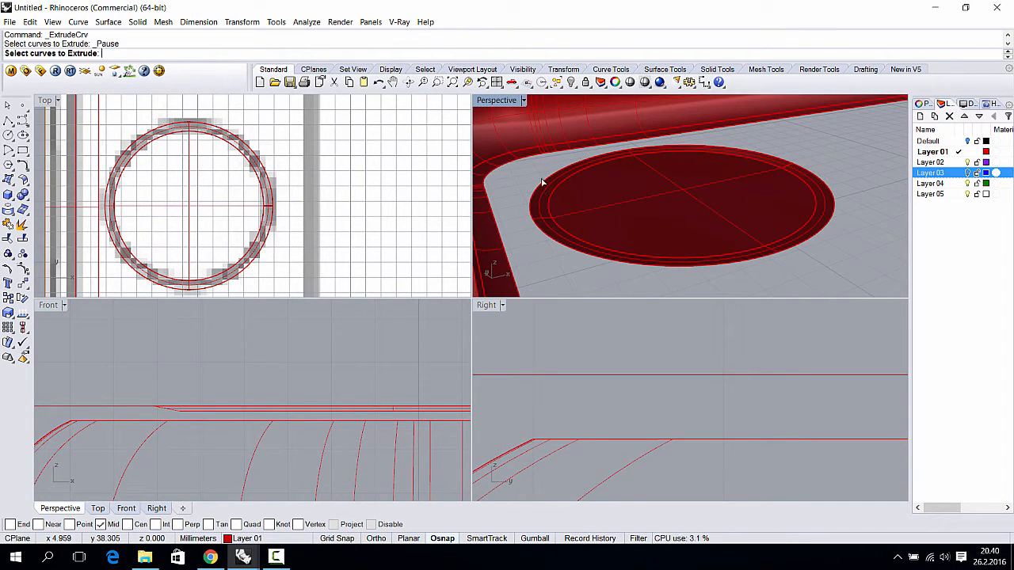
left_click(543, 187)
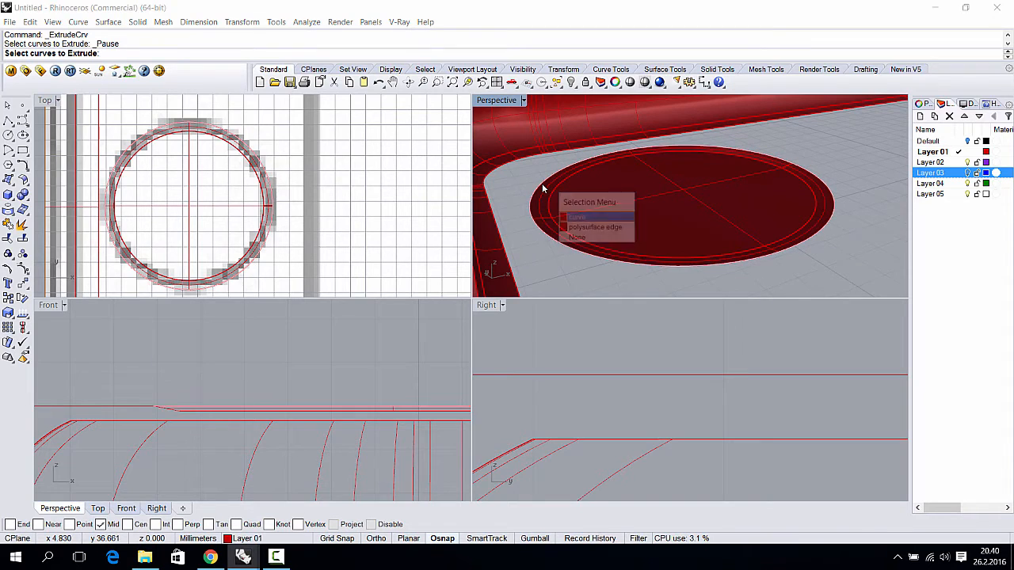
left_click(585, 228)
key("Return")
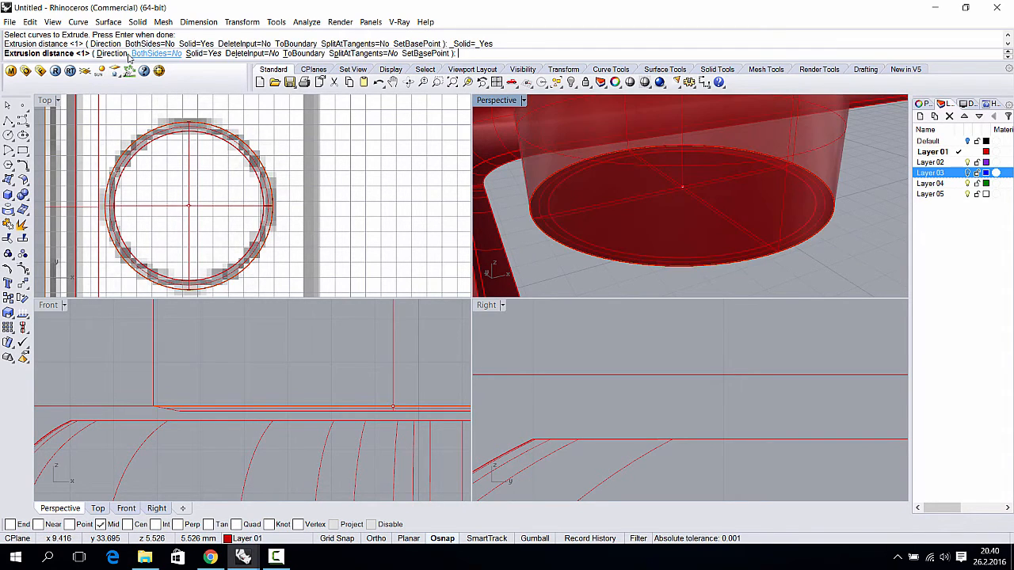
left_click(113, 54)
left_click(129, 378)
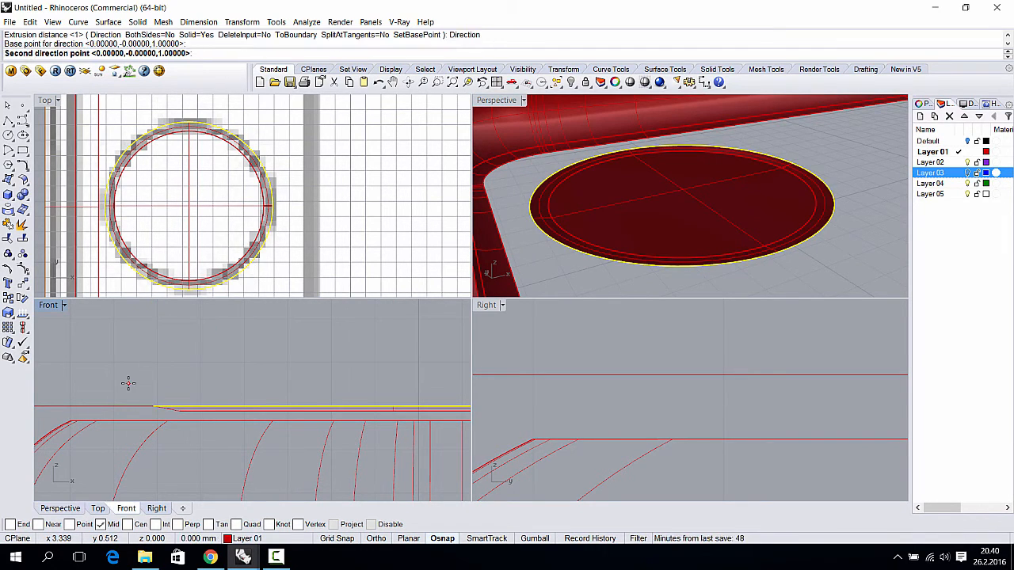
scroll(128, 384, "down", 2)
key("shift")
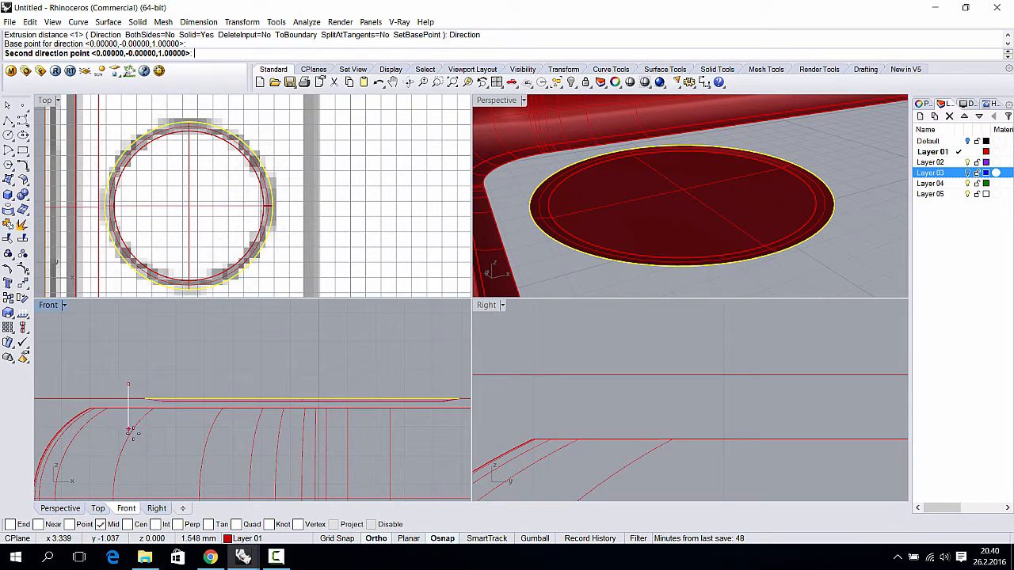
left_click(136, 444)
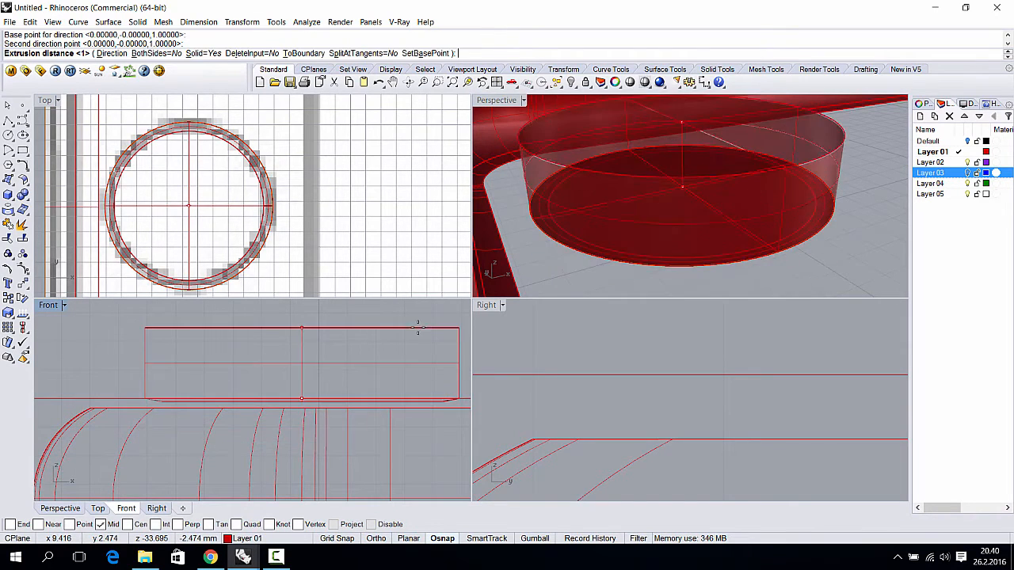
key("Return")
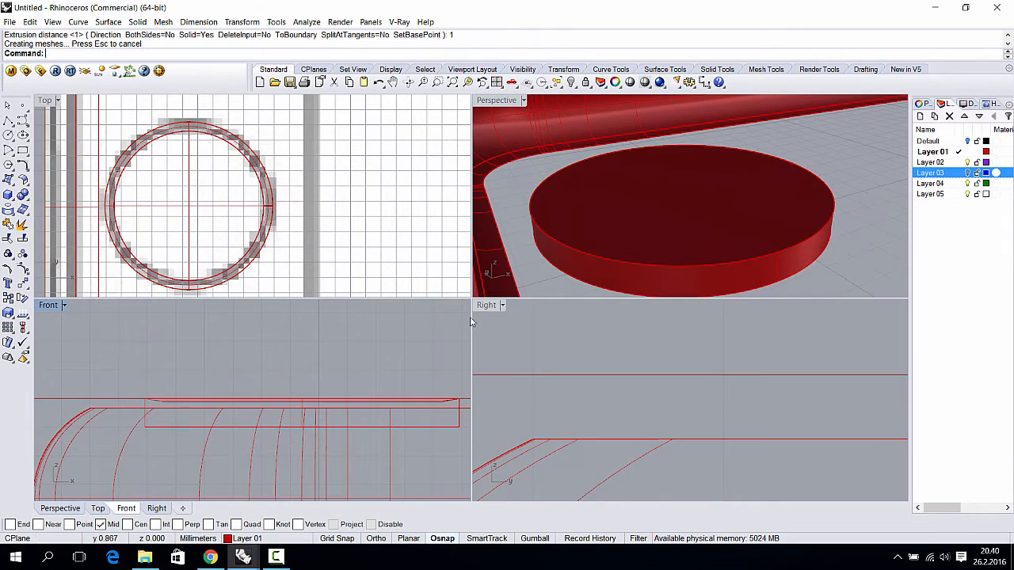
right_click_drag(517, 295, 673, 225)
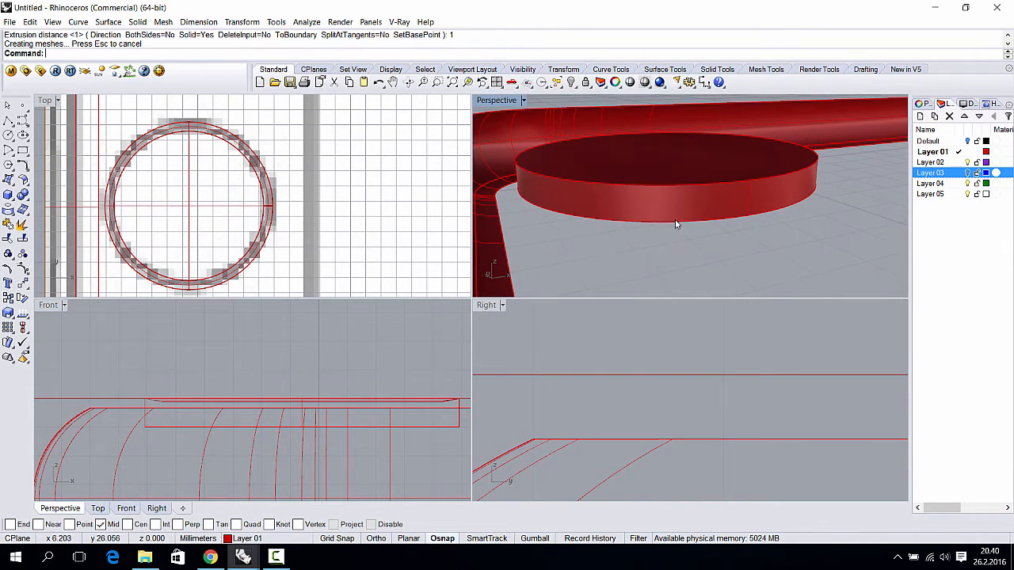
key("ctrl+z")
right_click_drag(592, 187, 538, 190)
left_click(537, 190)
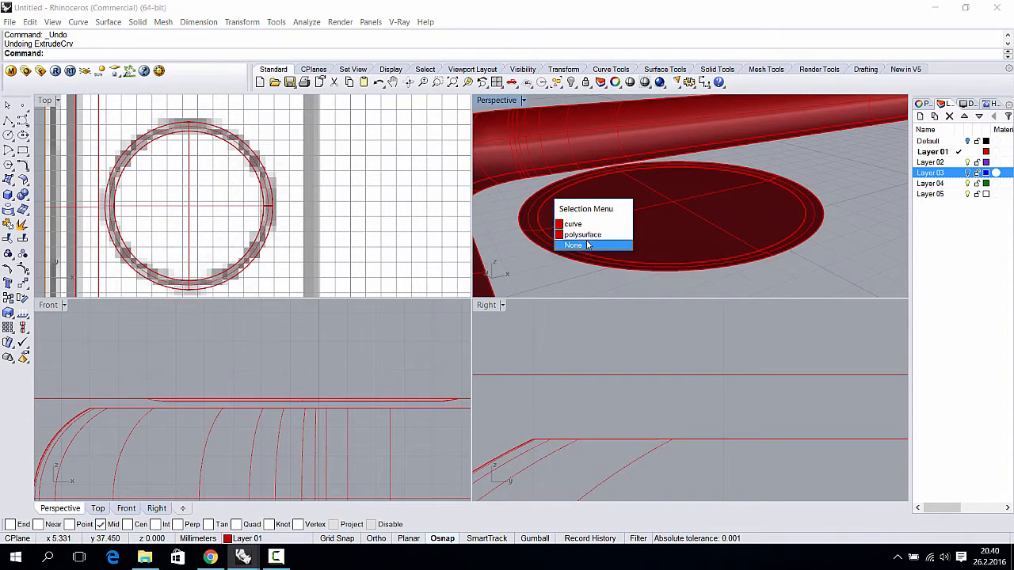
key("Escape")
left_click(537, 190)
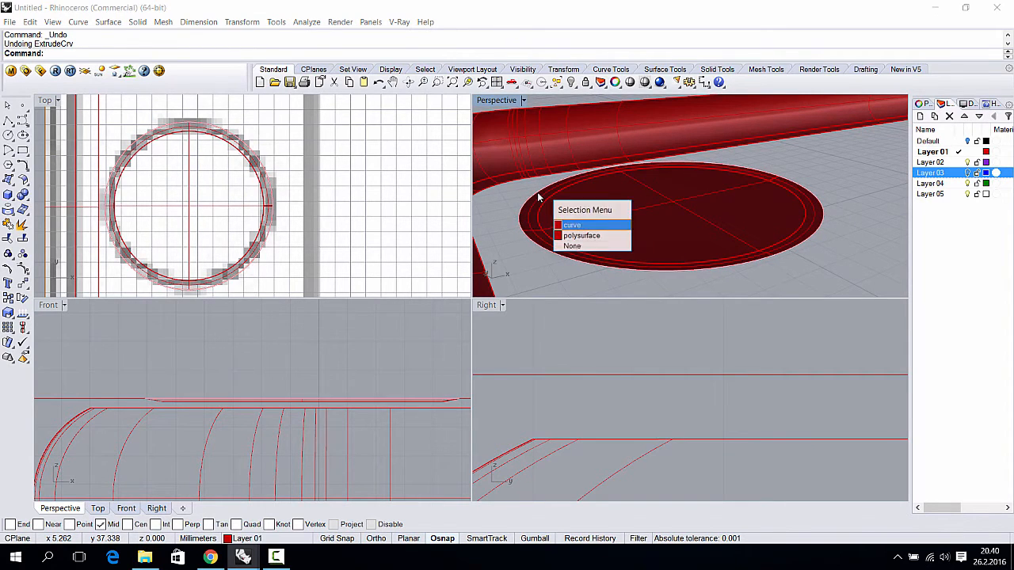
key("Escape")
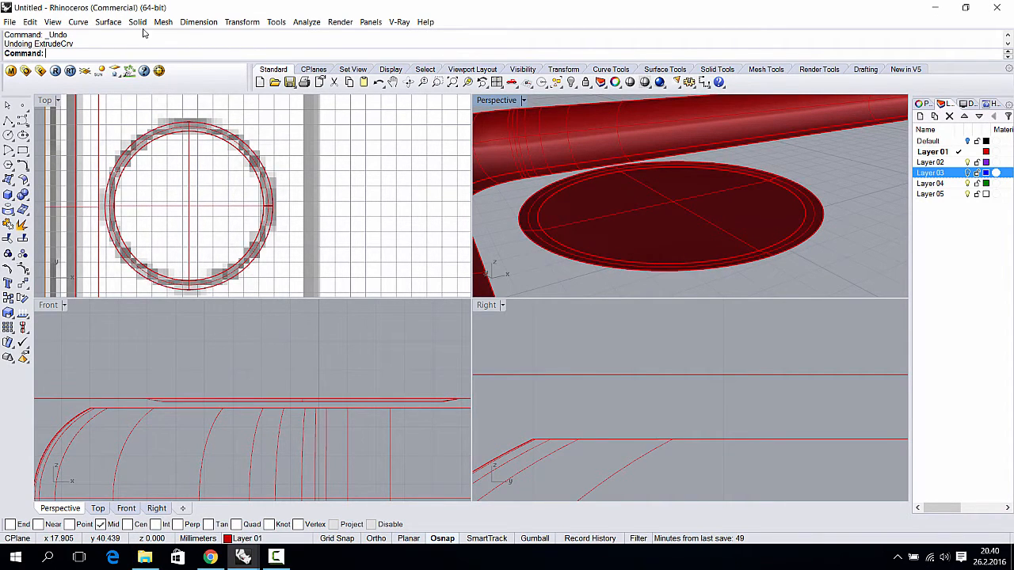
- Extrude the disk's outer edge straight downward by 1 to form a short wall
left_click(109, 22)
mouse_move(185, 182)
left_click(273, 183)
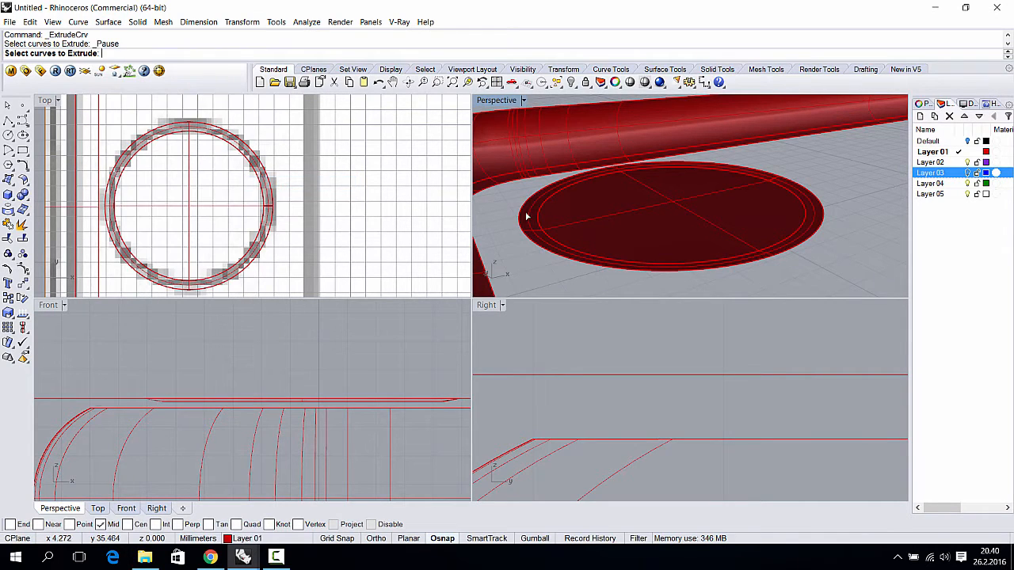
left_click(523, 212)
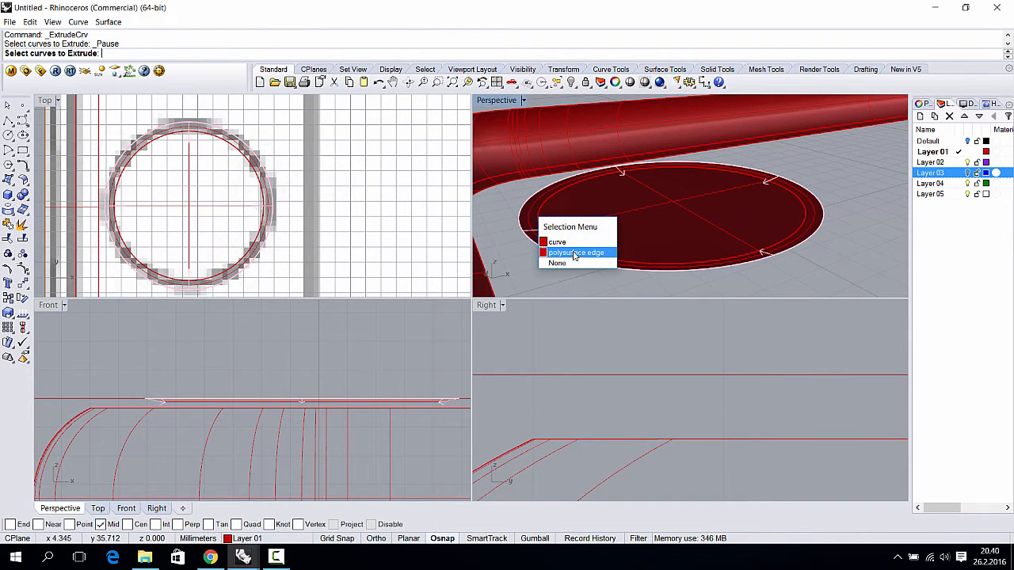
left_click(568, 250)
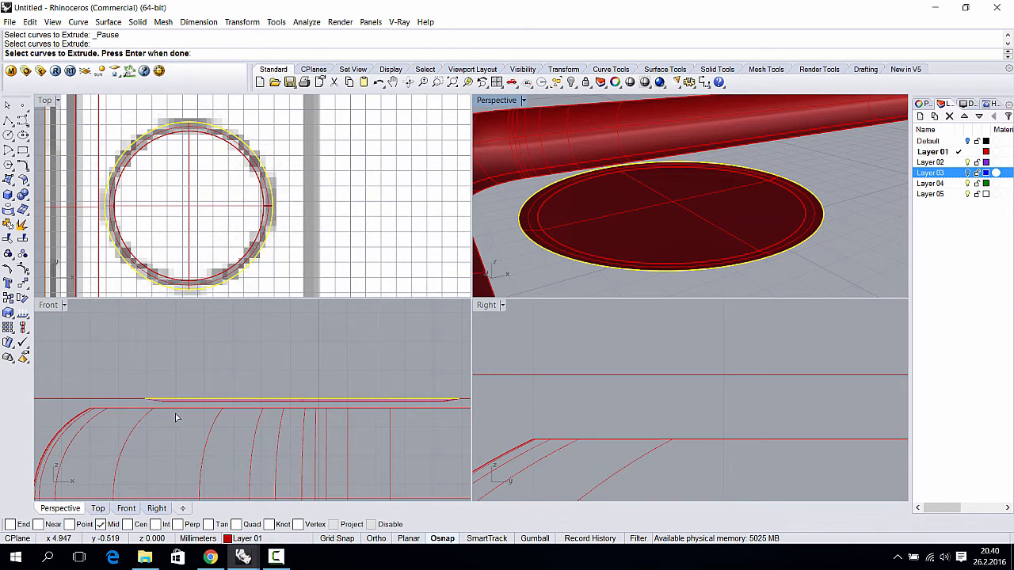
key("Return")
left_click(111, 53)
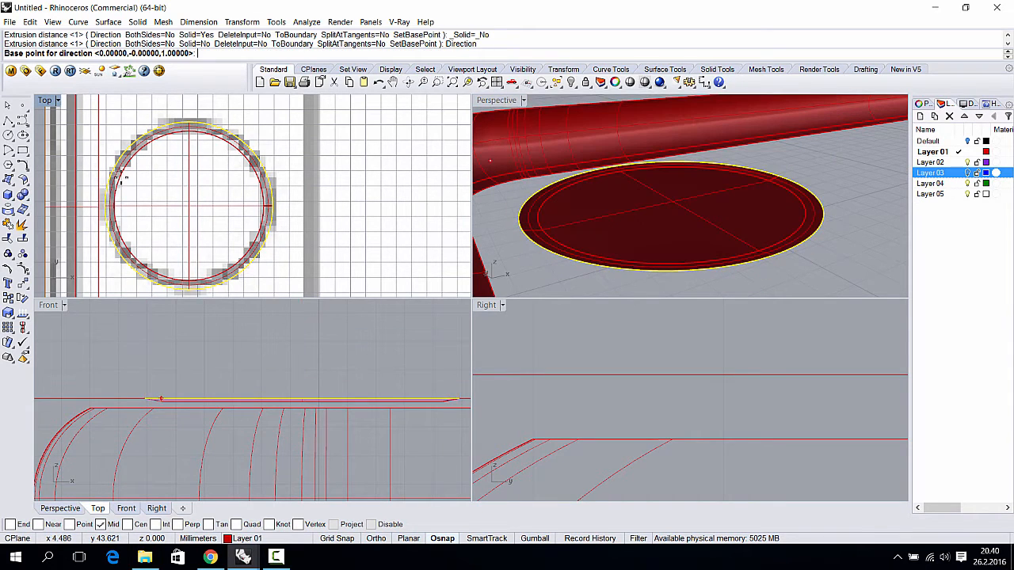
left_click(134, 355)
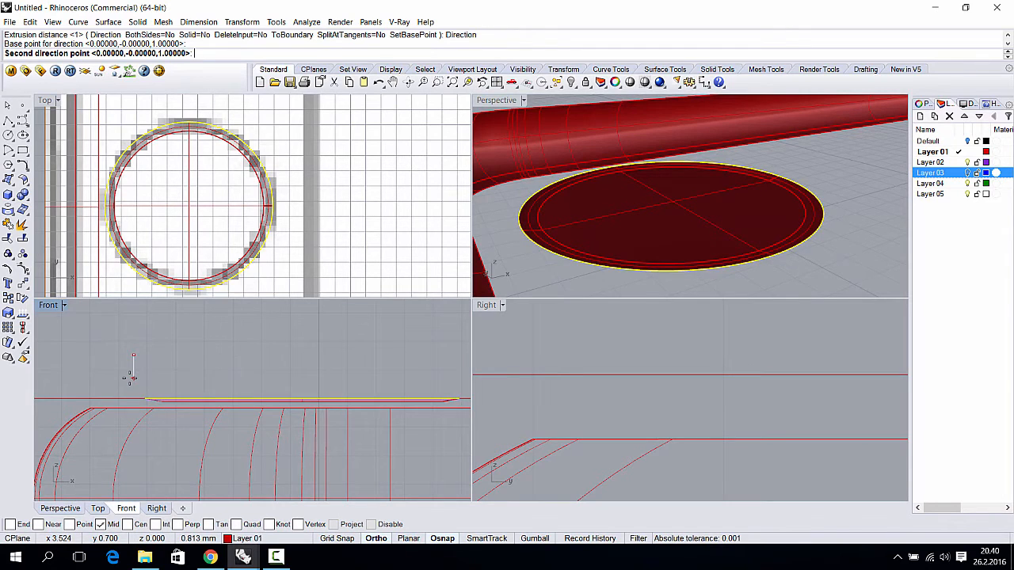
left_click(131, 378)
type("1")
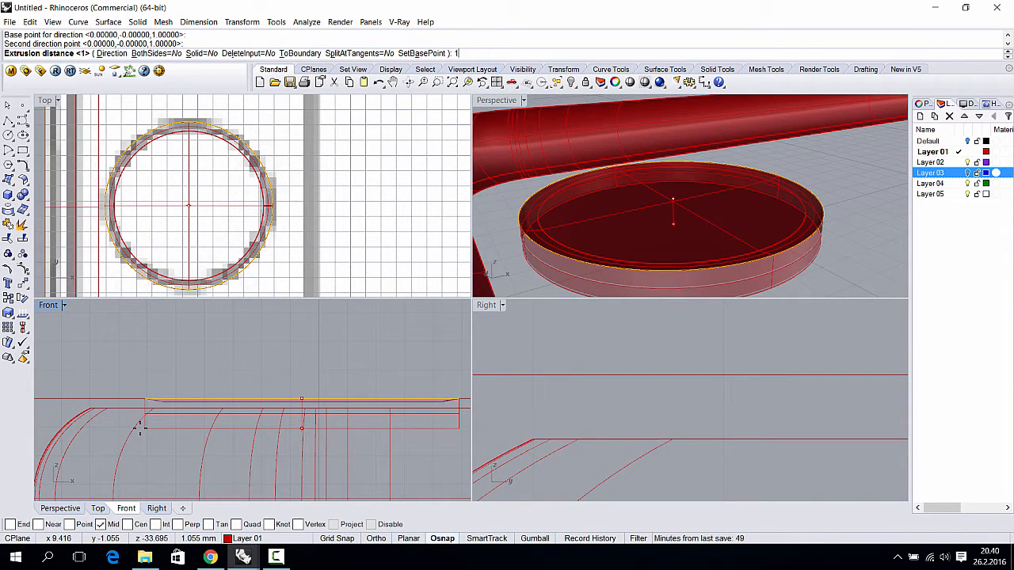
key("Return")
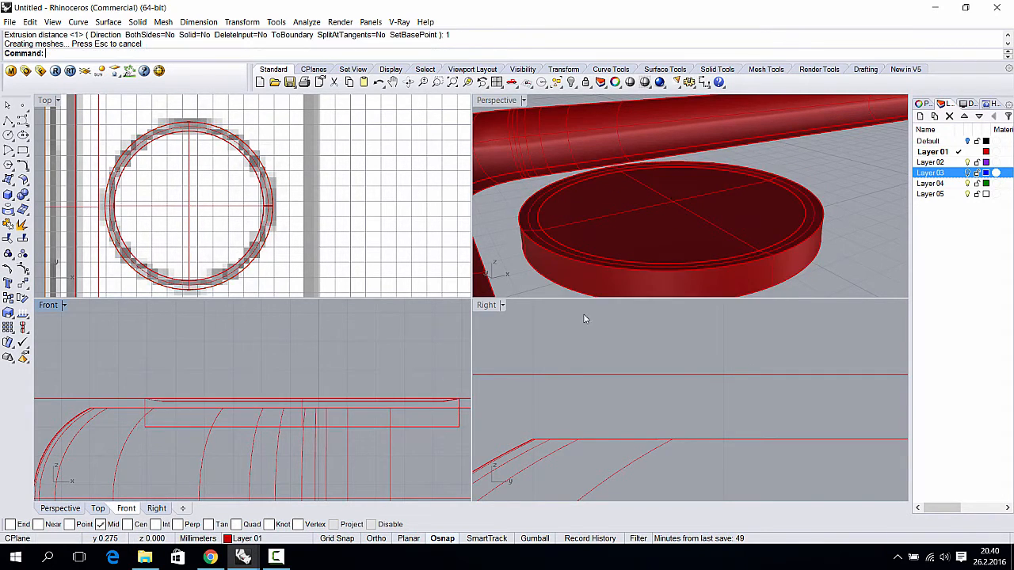
- Start a solid straight extrusion with the ring's inner circle as the profile
right_click_drag(729, 226, 604, 163)
left_click(606, 161)
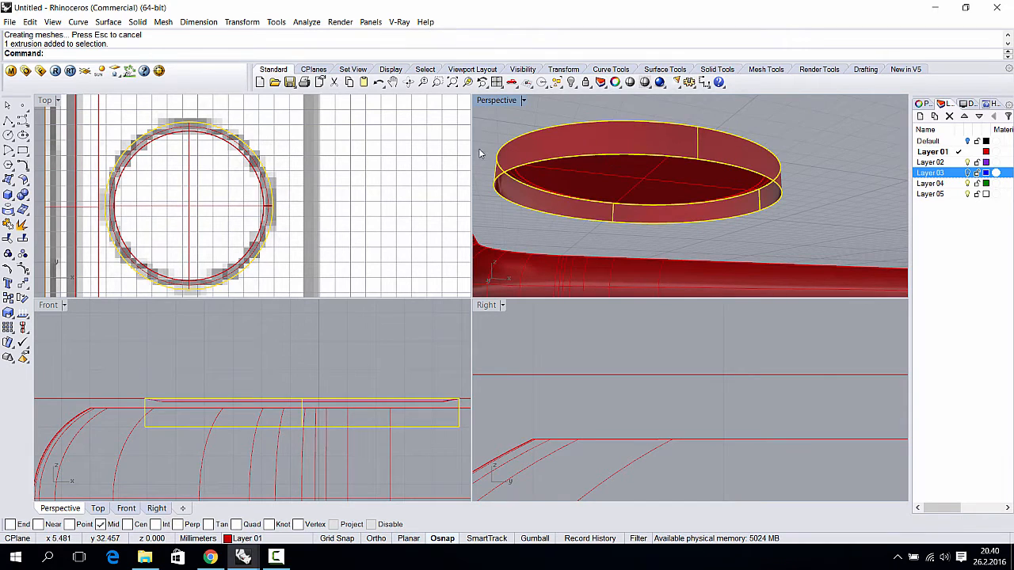
left_click(137, 22)
mouse_move(212, 225)
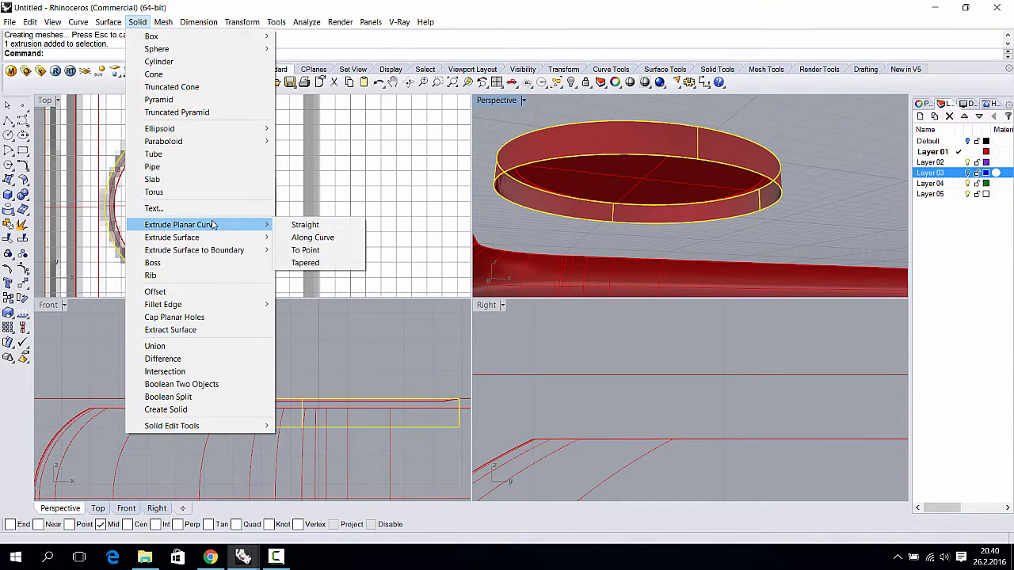
left_click(304, 225)
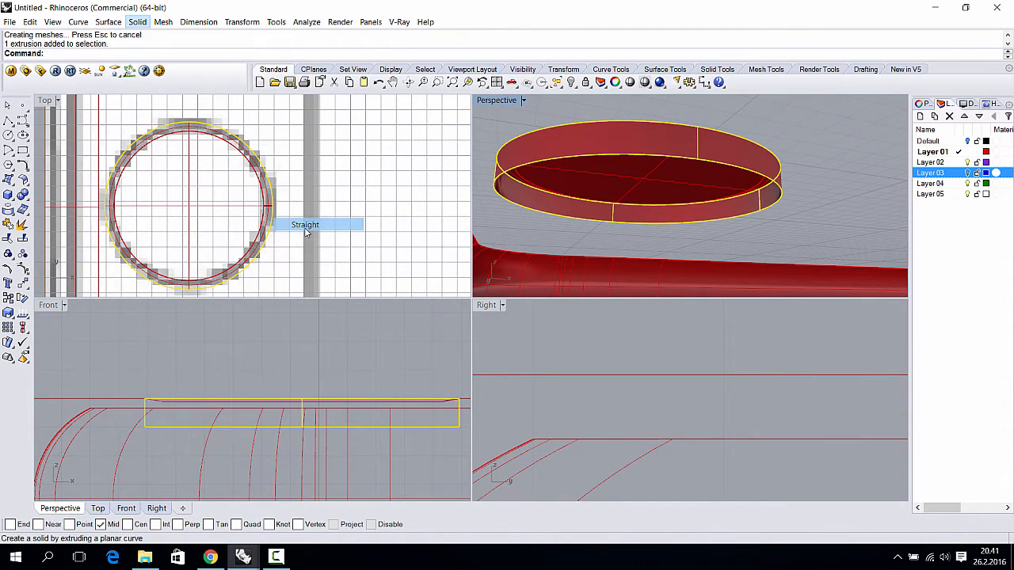
left_click(564, 160)
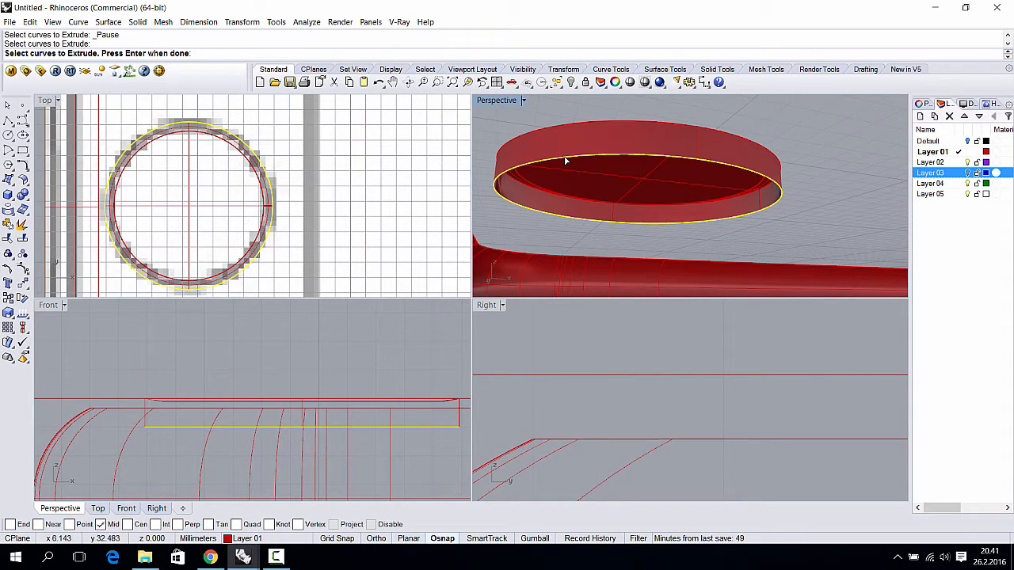
- Extrude the inner circle into a shallow solid and split the ring wall with it
right_click_drag(577, 172, 569, 195)
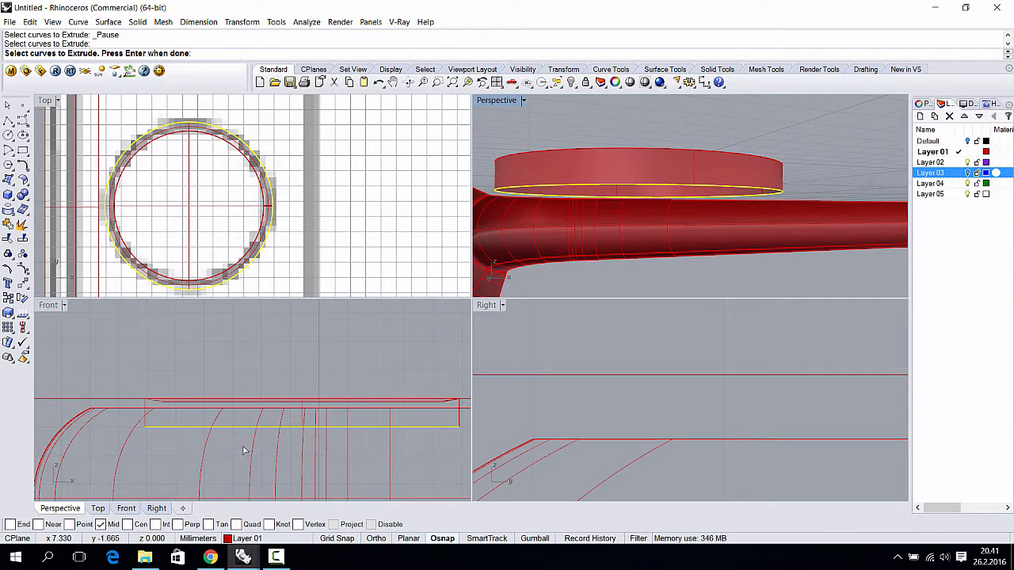
key("Return")
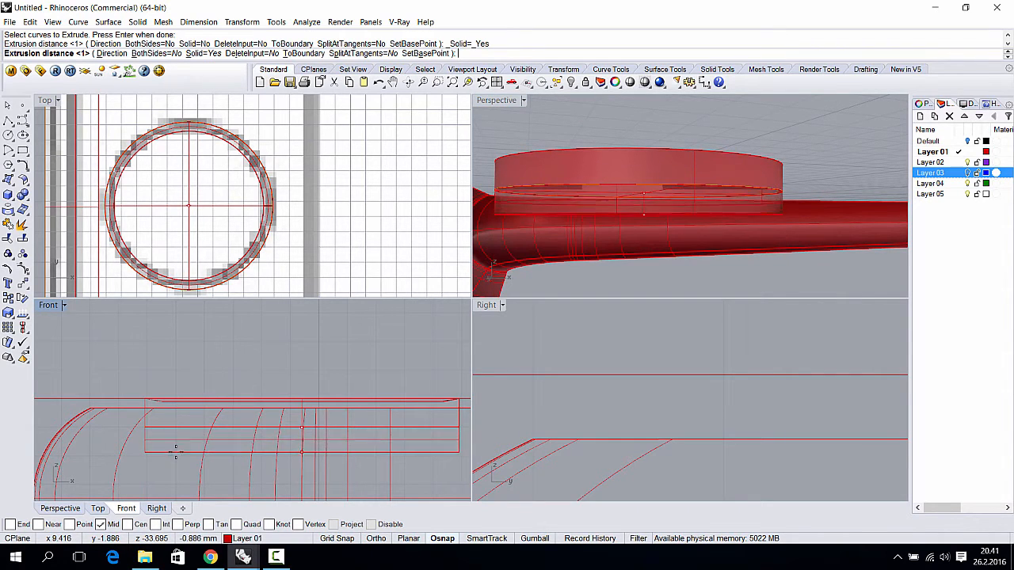
left_click(552, 206)
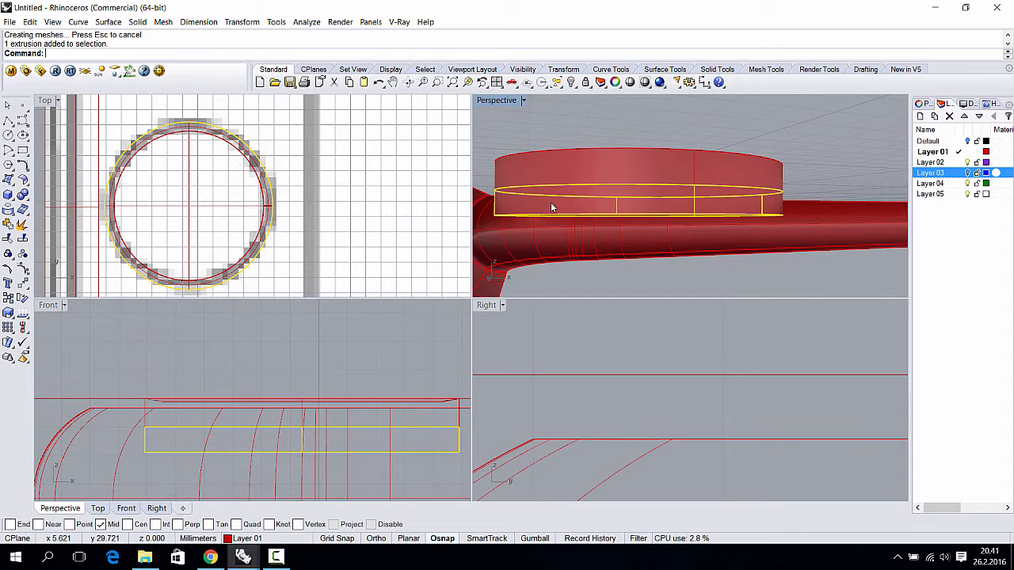
type("Split")
key("Return")
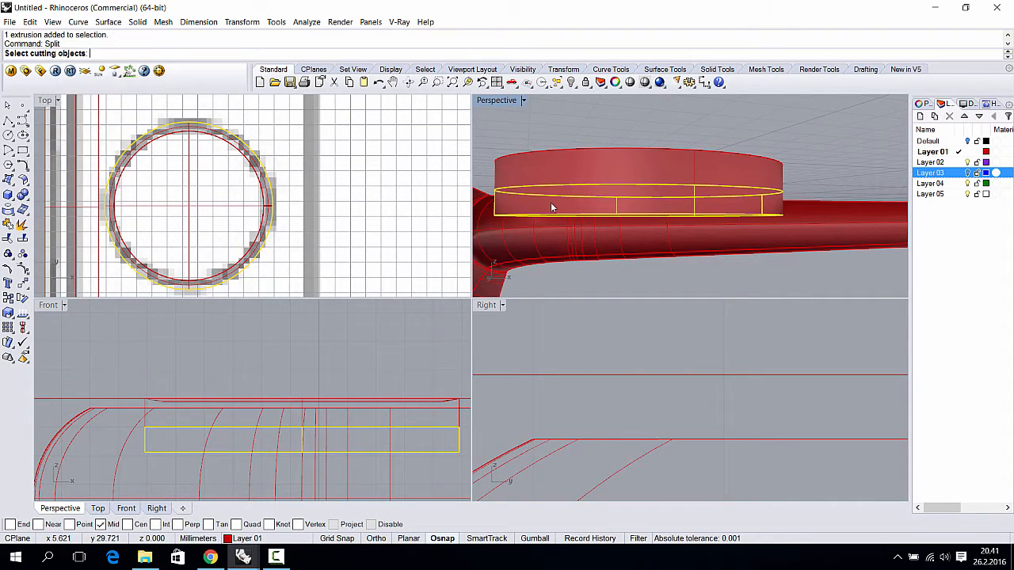
left_click(612, 188)
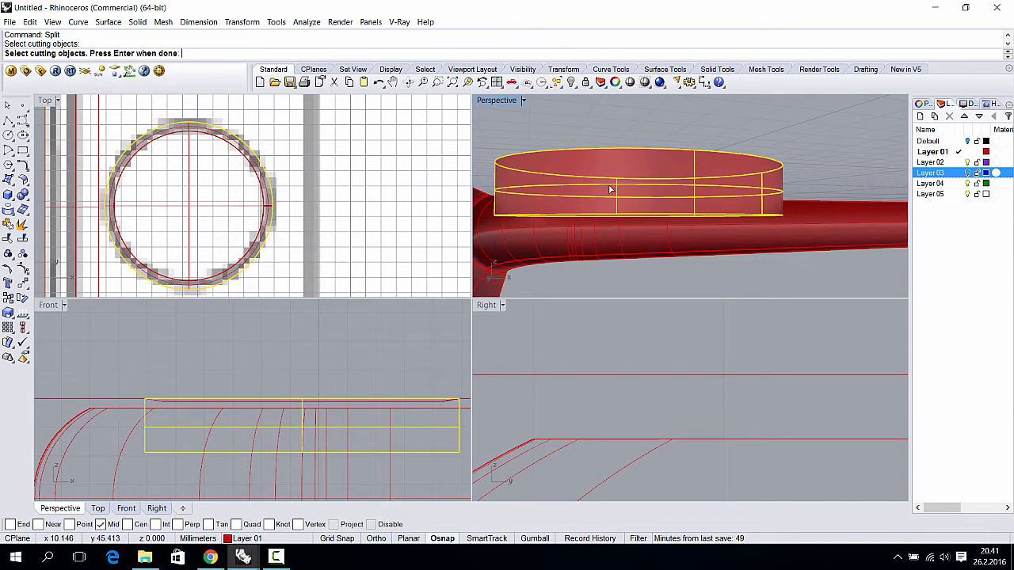
left_click(598, 186)
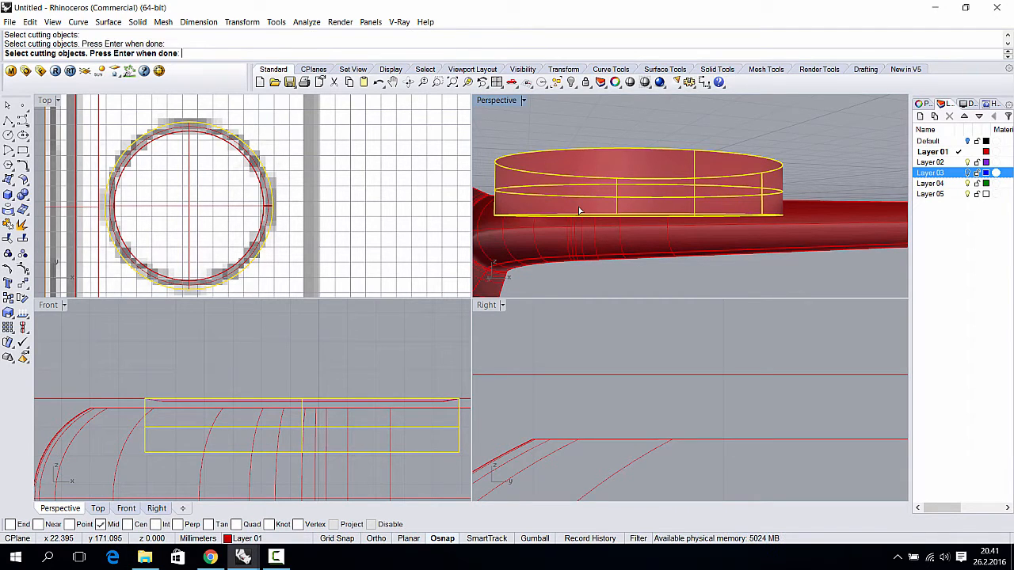
key("Return")
- Delete the lower band piece and select the cylinder's bottom surface
left_click(581, 214)
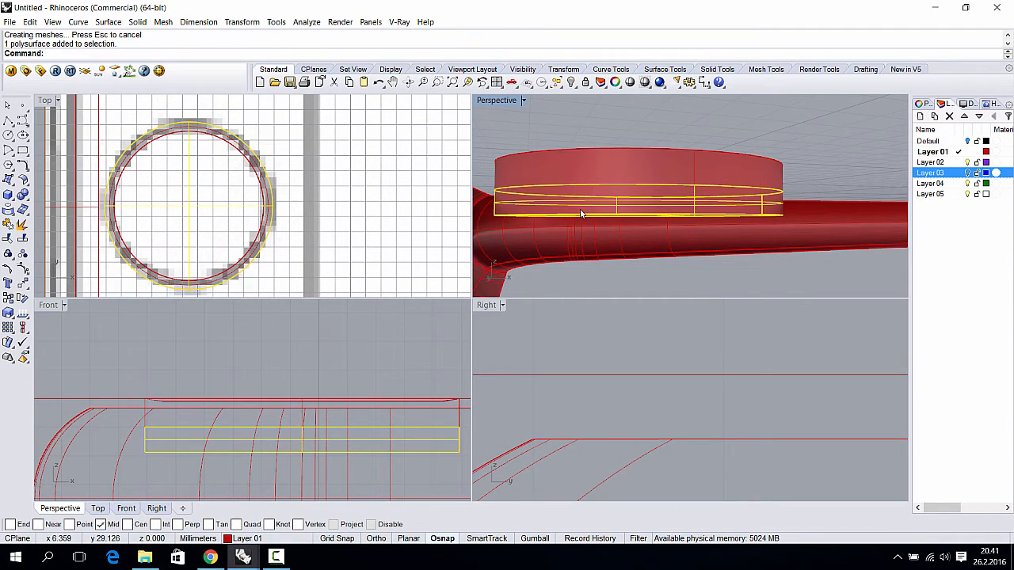
key("Delete")
left_click(581, 190)
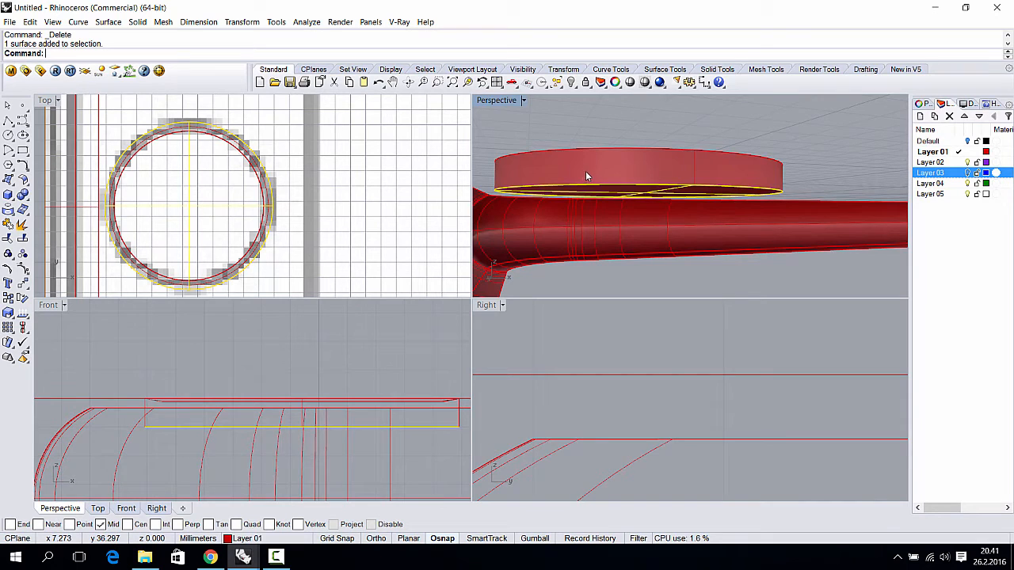
right_click_drag(585, 173, 606, 208)
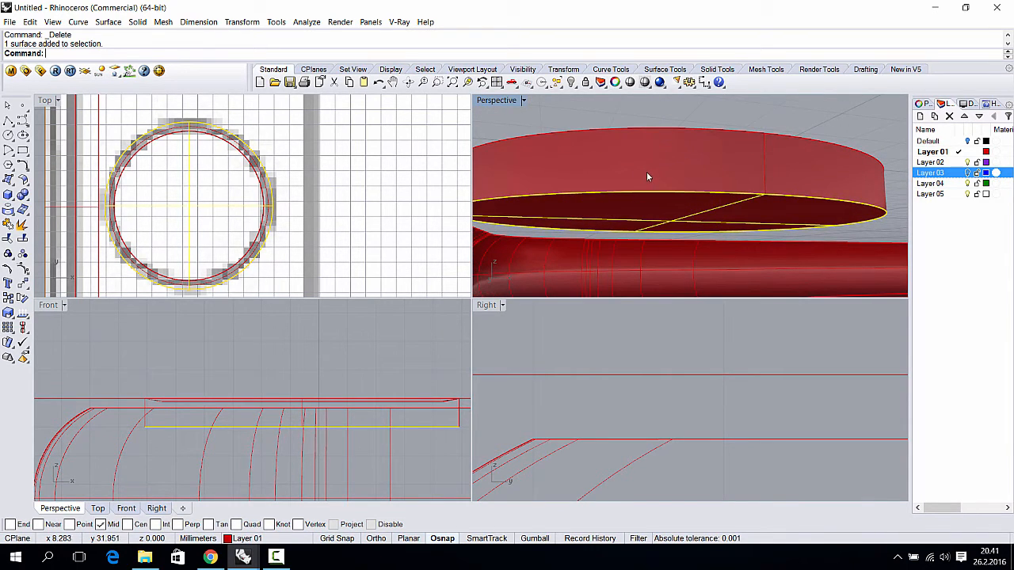
scroll(679, 175, "down", 3)
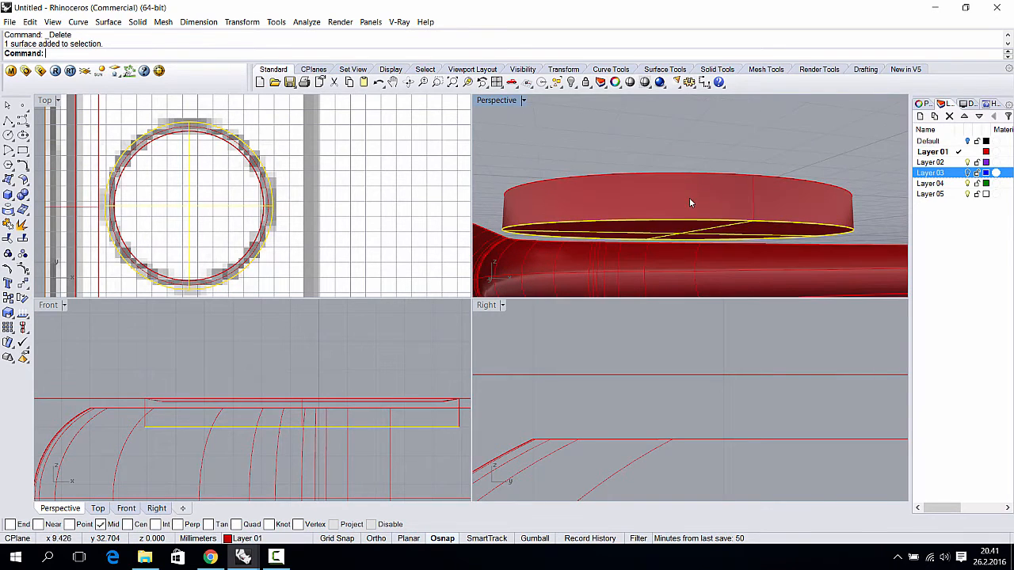
- Join the bottom face and the cylinder wall into one piece
left_click(694, 194, "shift")
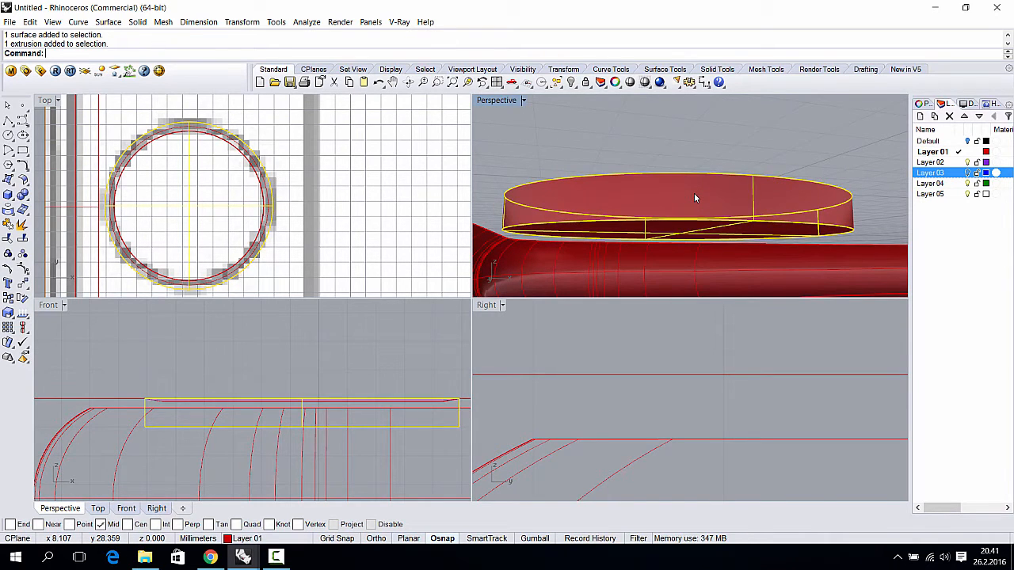
key("ctrl+j")
left_click_drag(662, 192, 670, 151)
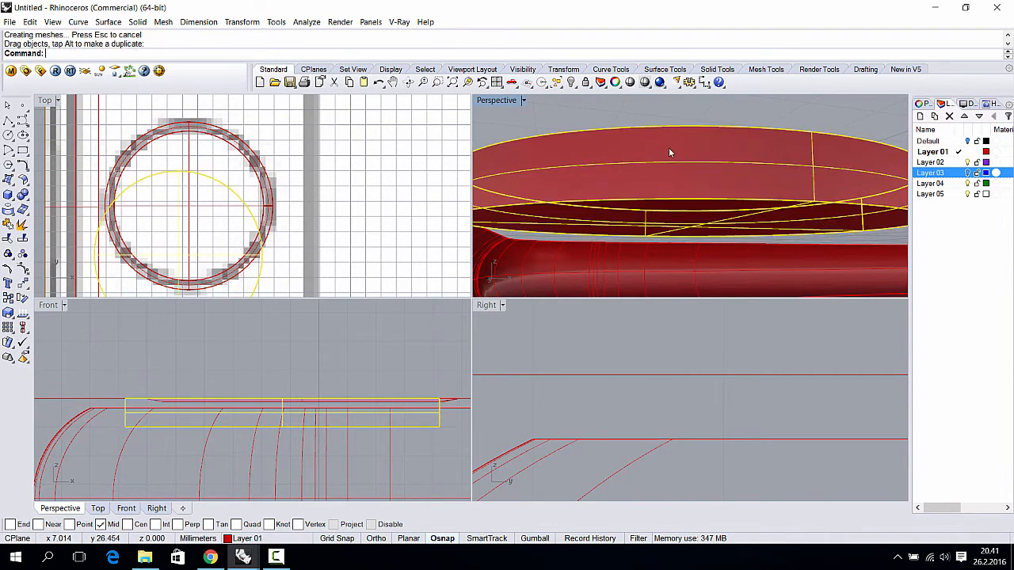
key("ctrl+z")
scroll(668, 176, "down", 4)
right_click_drag(669, 200, 512, 204)
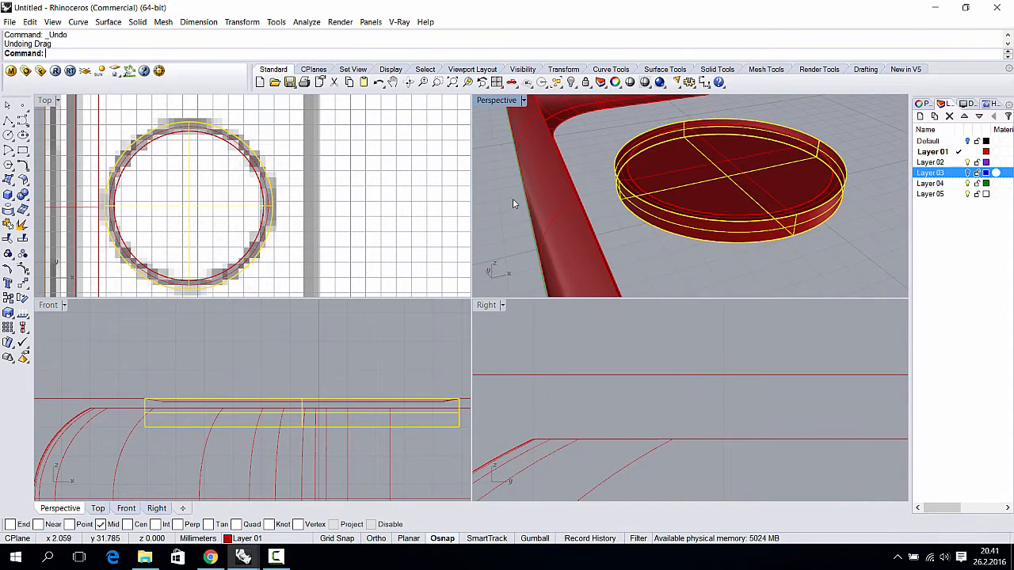
left_click(511, 208)
scroll(668, 223, "down", 4)
right_click_drag(668, 223, 728, 234)
scroll(729, 237, "down", 6)
- Turn Layer 03 back on to show the blue phone back, and undo the last deletion
left_click(967, 174)
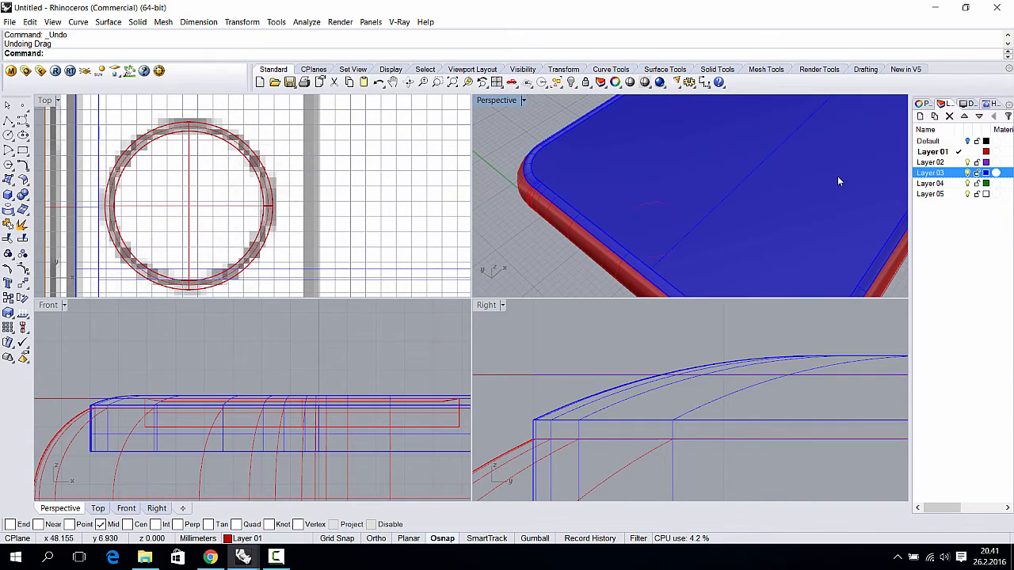
left_click(654, 199)
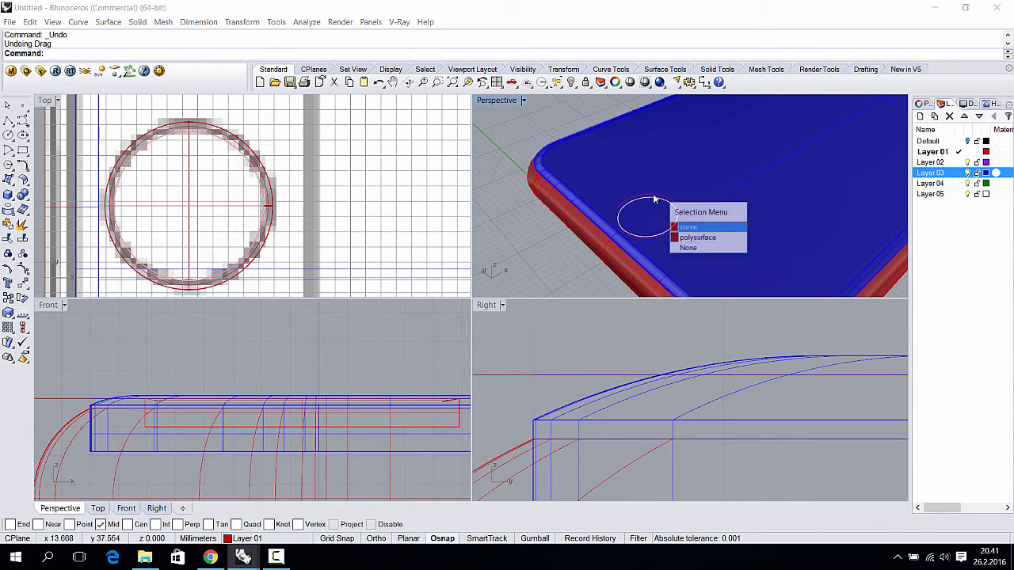
left_click(708, 227)
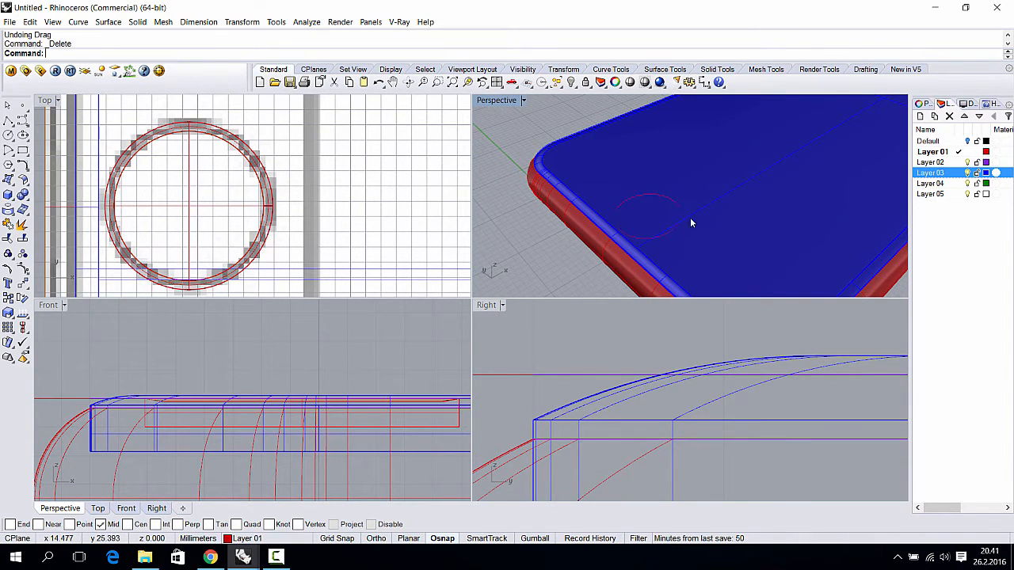
left_click(681, 209)
left_click(672, 203)
right_click_drag(686, 224, 629, 206)
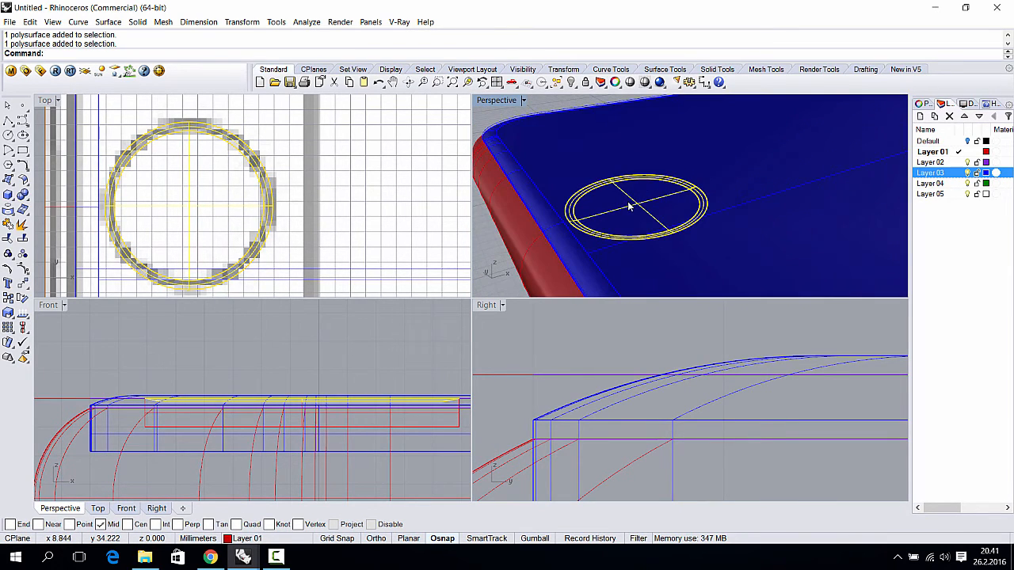
key("ctrl+z")
left_click(489, 278)
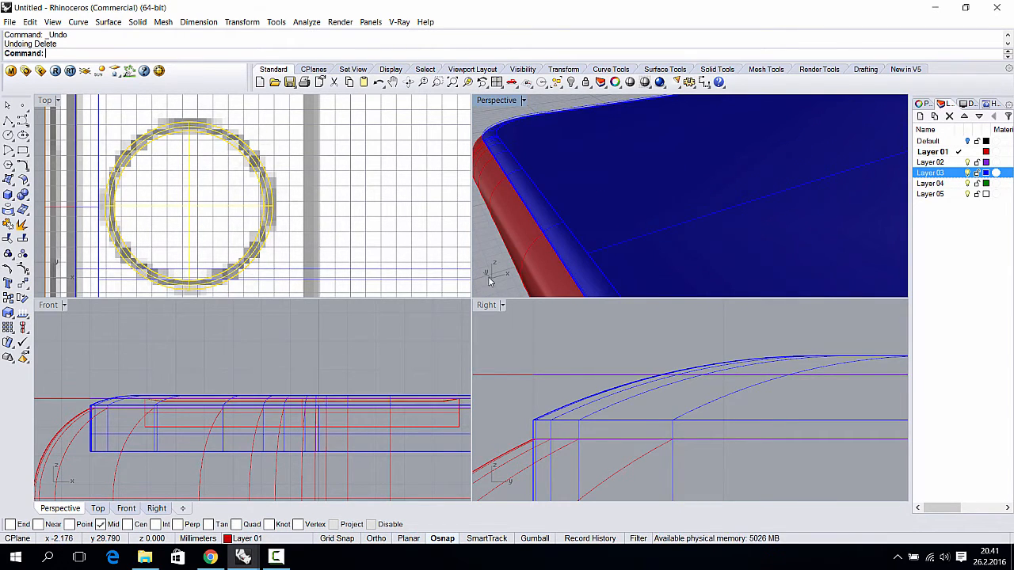
left_click(630, 187)
left_click(618, 174)
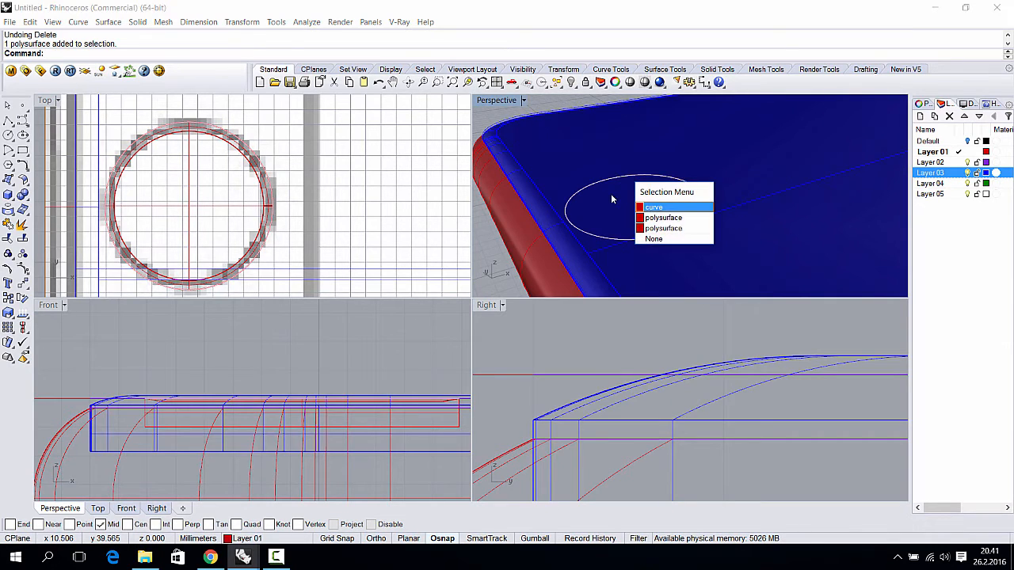
left_click(663, 208)
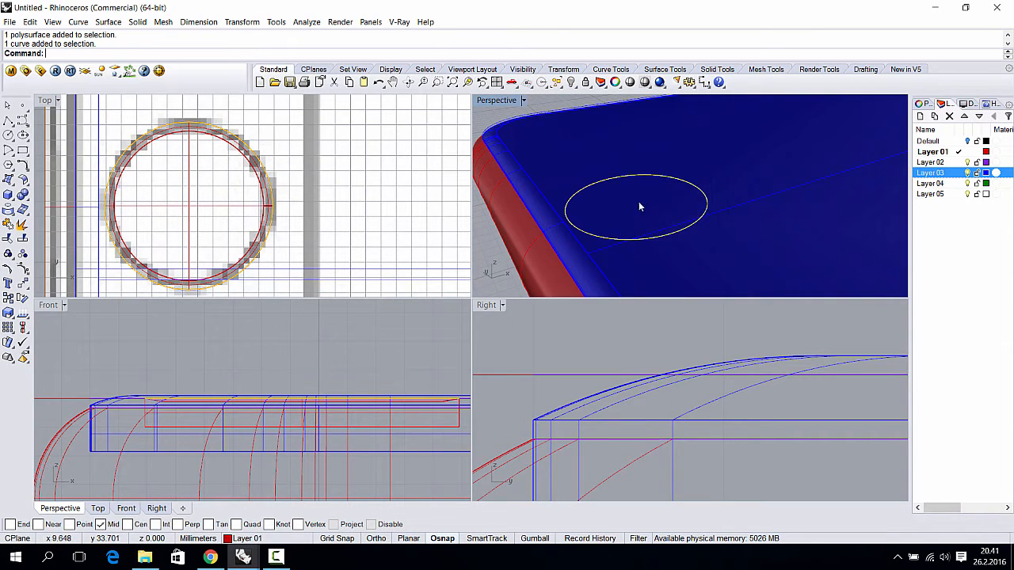
left_click(108, 22)
mouse_move(164, 187)
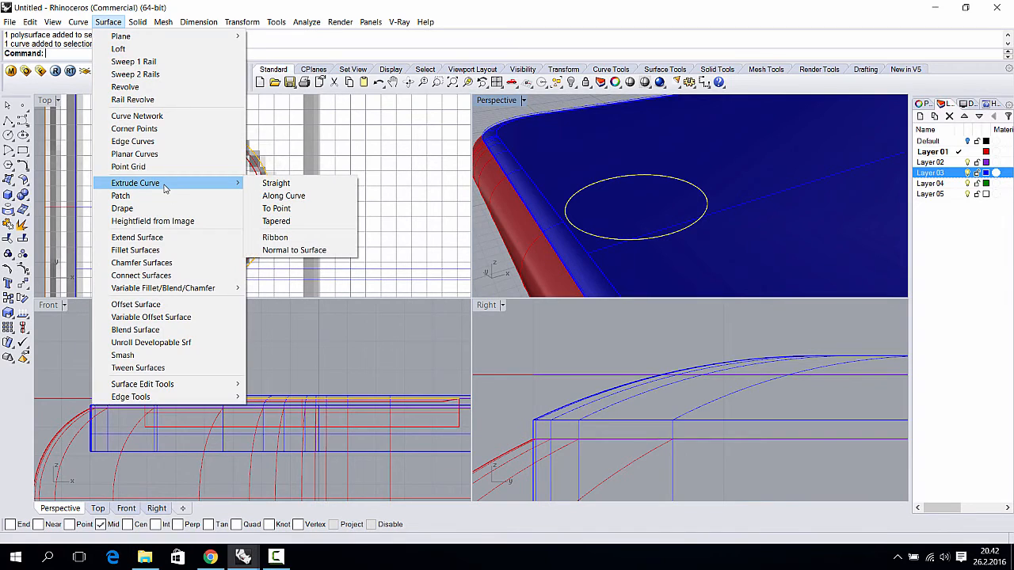
left_click(261, 184)
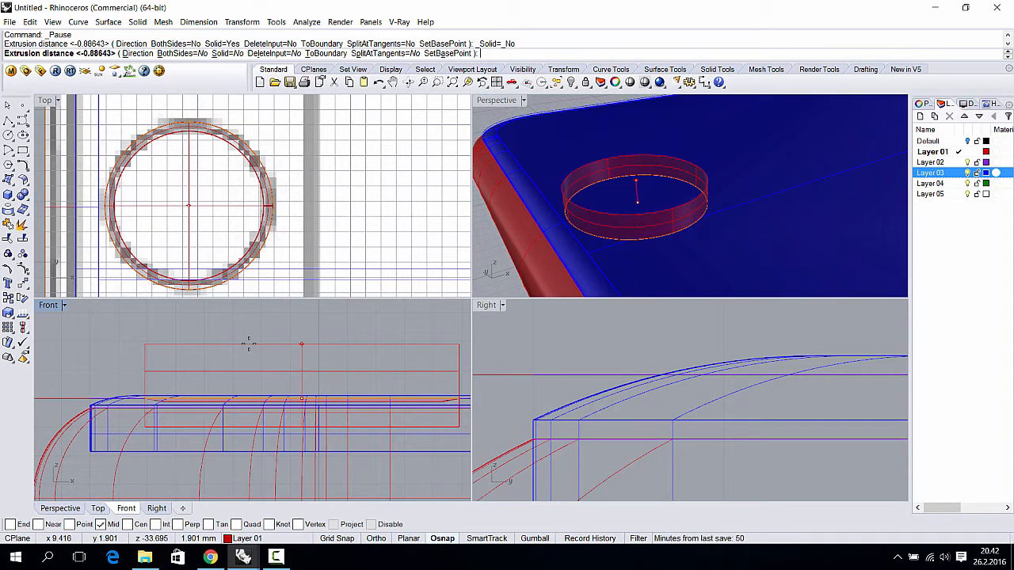
key("Escape")
left_click(640, 212)
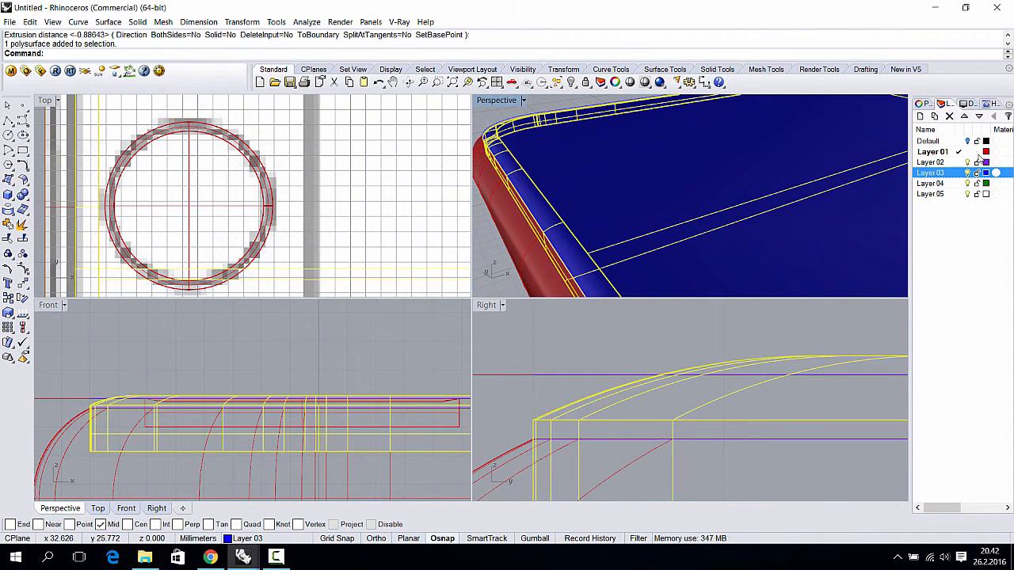
left_click(943, 153)
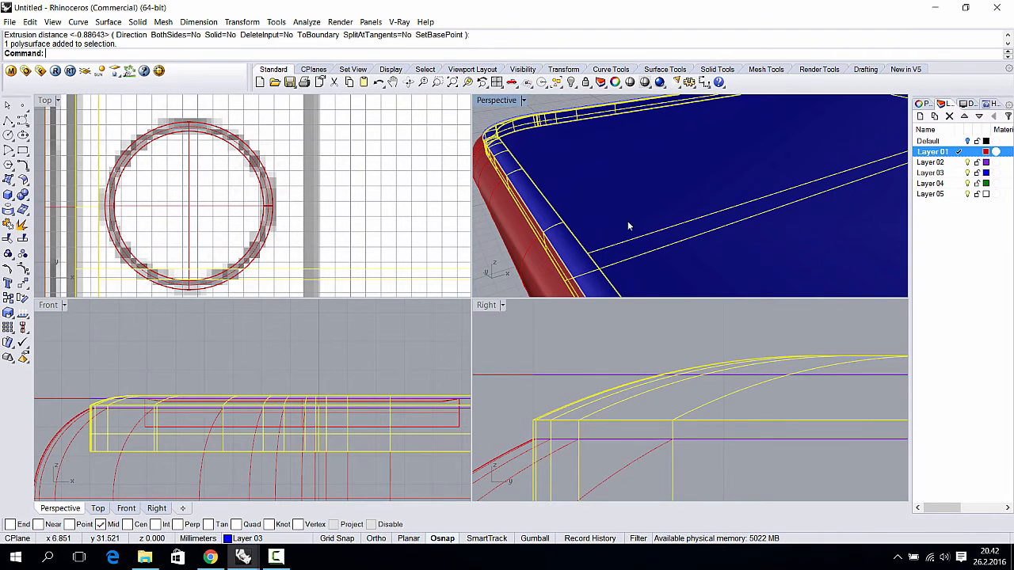
right_click_drag(627, 221, 662, 206)
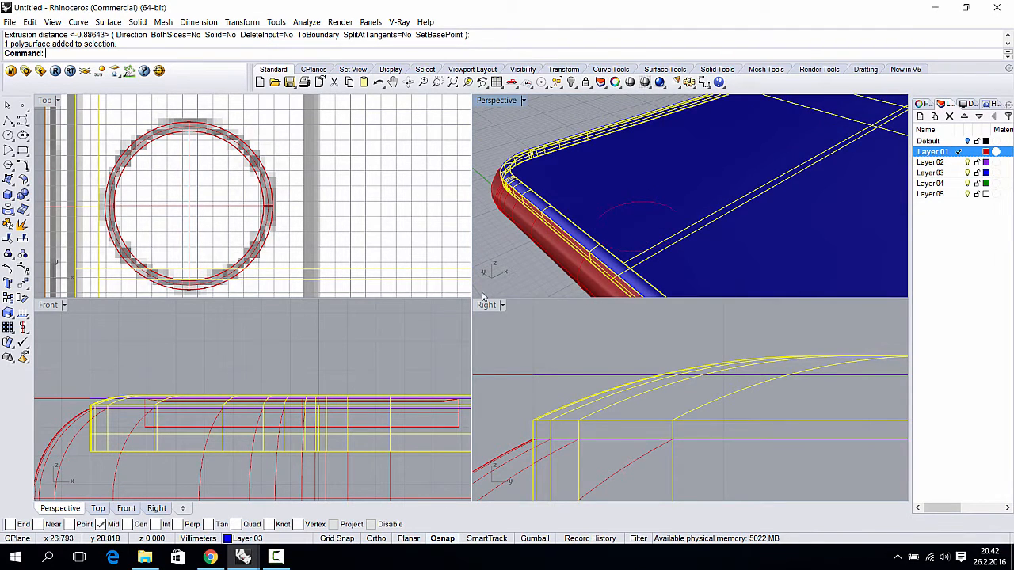
left_click(511, 283)
scroll(564, 239, "up", 2)
left_click(676, 180)
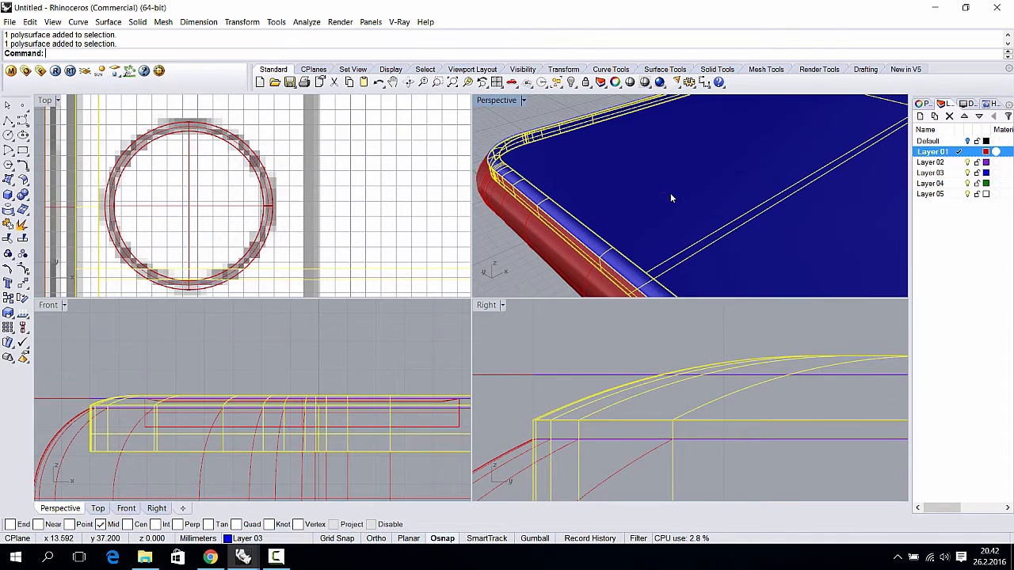
left_click(670, 193)
left_click(523, 256)
left_click(585, 173)
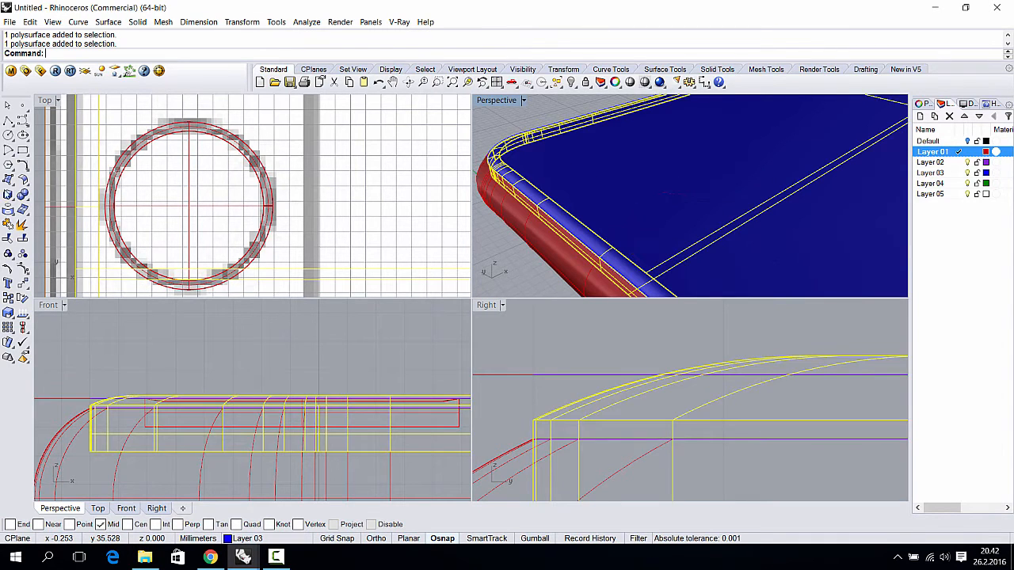
left_click(23, 195)
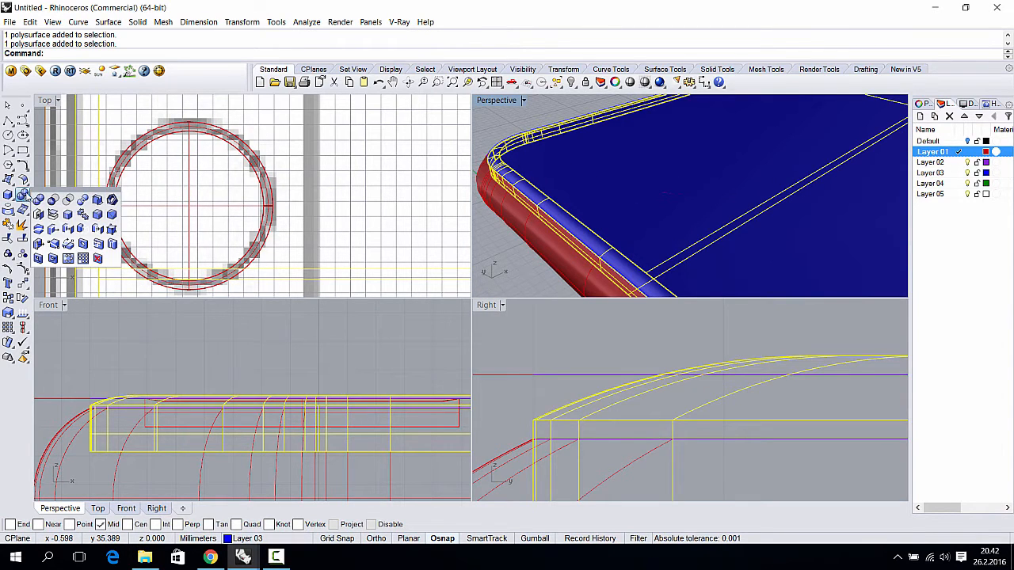
left_click(53, 200)
left_click(663, 198)
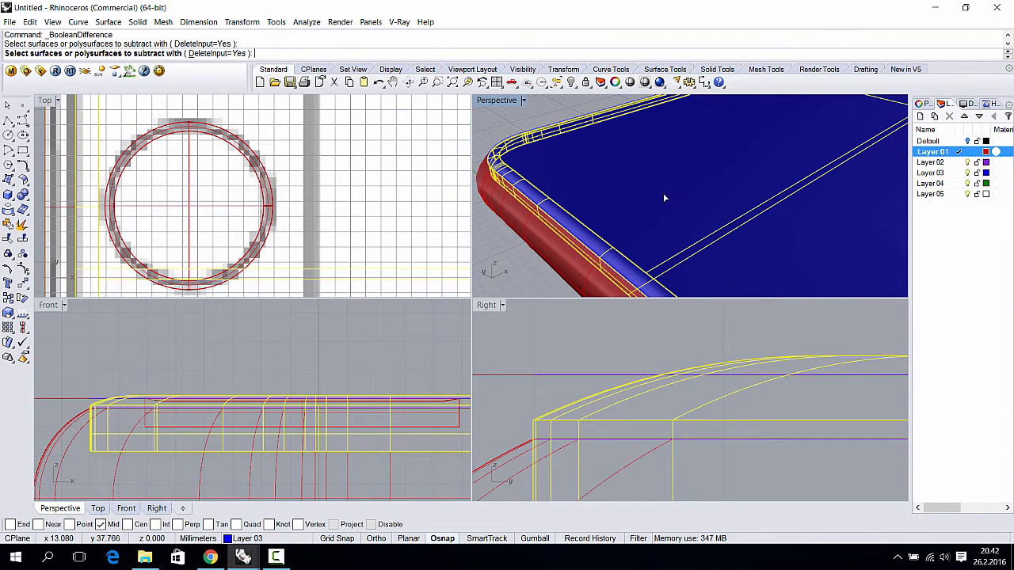
key("Return")
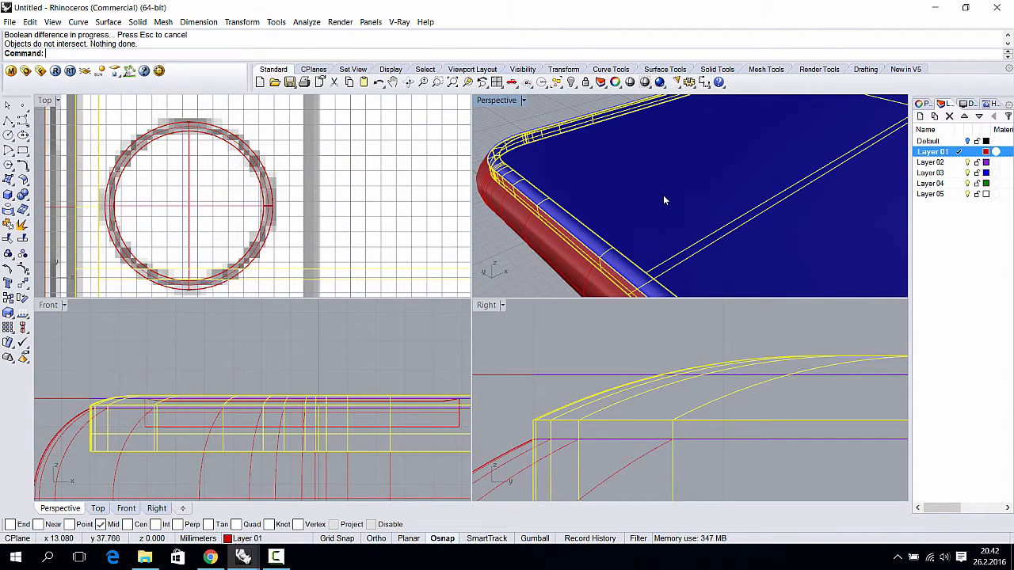
left_click(660, 194)
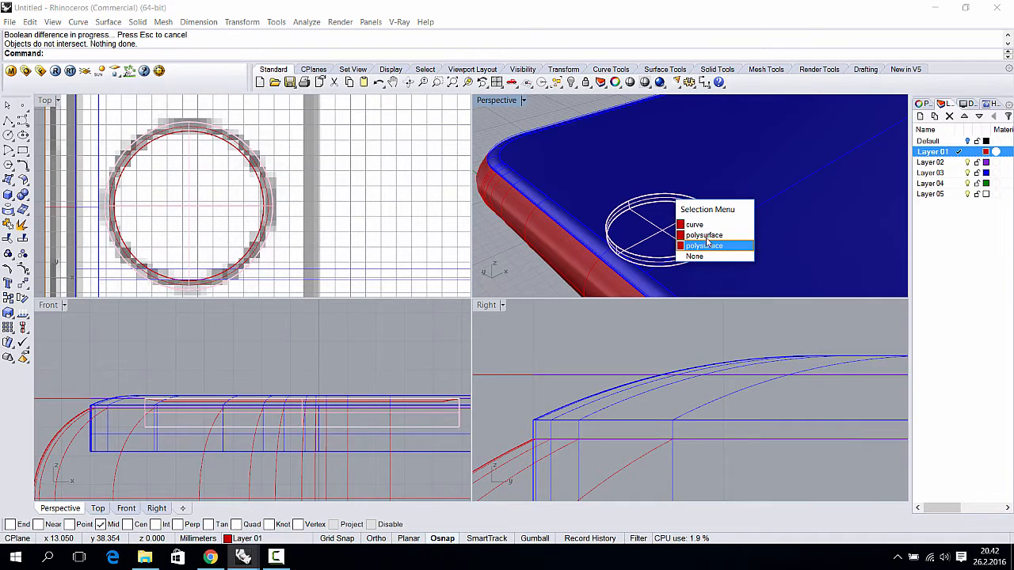
key("Escape")
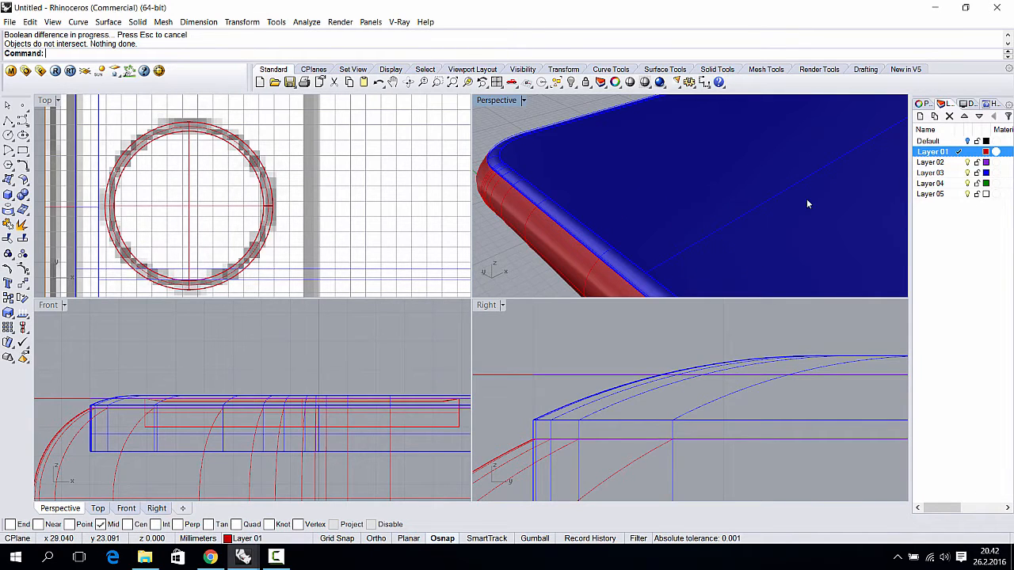
- Hide Layer 03 and join the two ring pieces into one closed polysurface
left_click(967, 173)
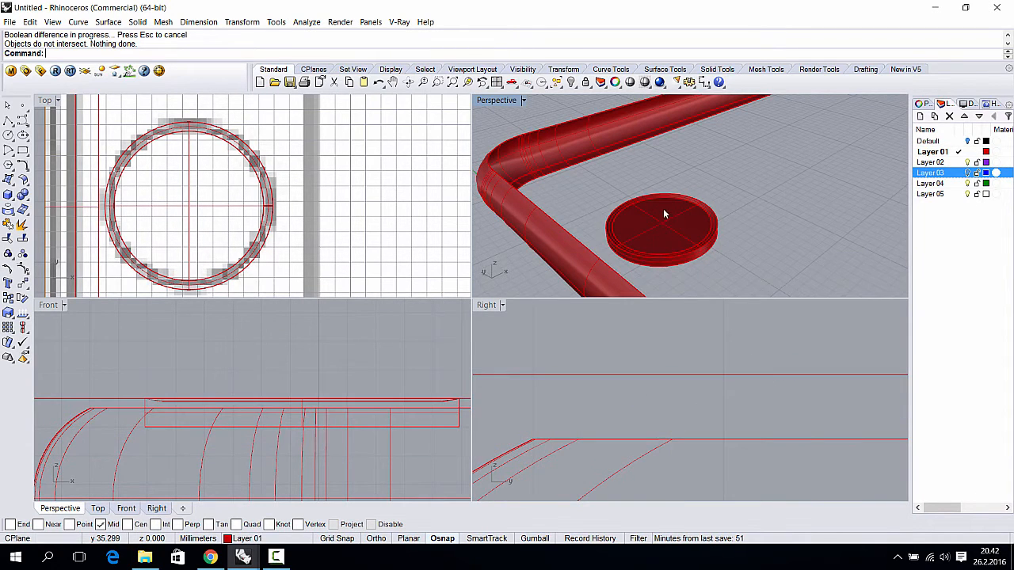
left_click_drag(663, 208, 758, 137)
scroll(710, 258, "up", 5)
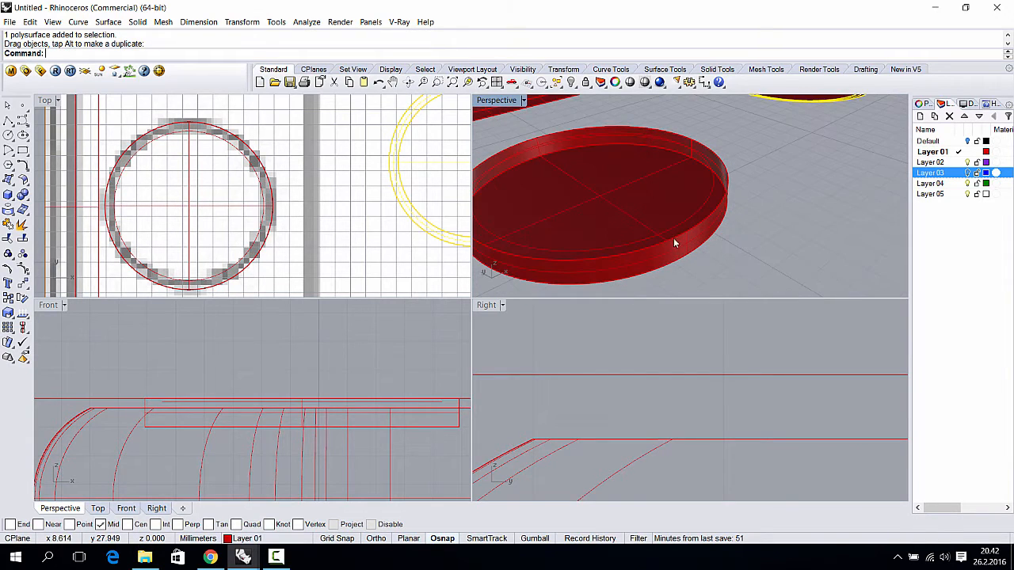
key("ctrl+z")
right_click_drag(682, 223, 736, 187)
left_click(749, 215)
left_click_drag(804, 251, 719, 158)
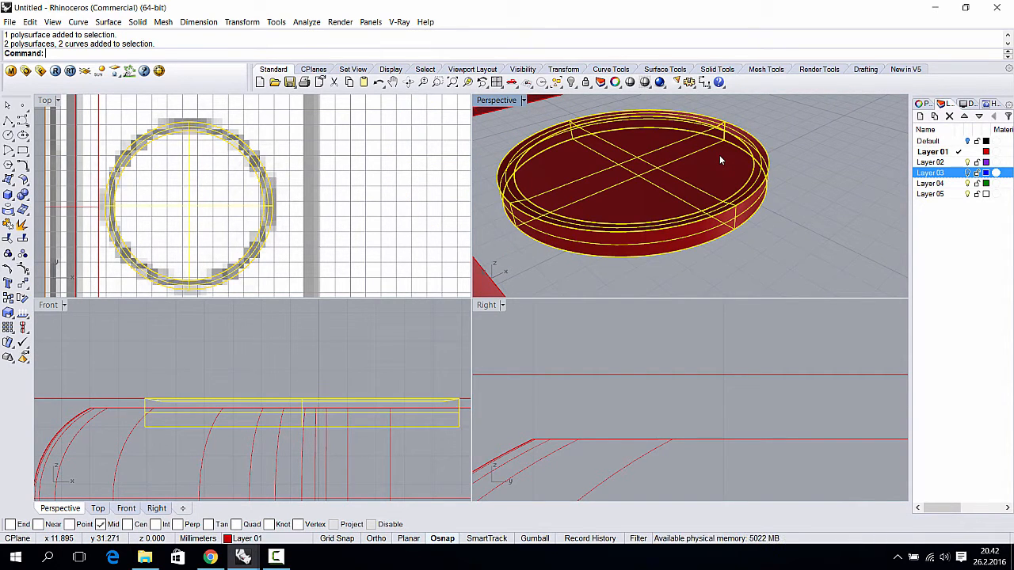
key("ctrl+j")
- Delete the ring's leftover curves, keeping only the joined disc
left_click_drag(719, 183, 842, 162)
key("ctrl+z")
left_click(811, 216)
left_click_drag(810, 216, 700, 156)
left_click(707, 162, "ctrl")
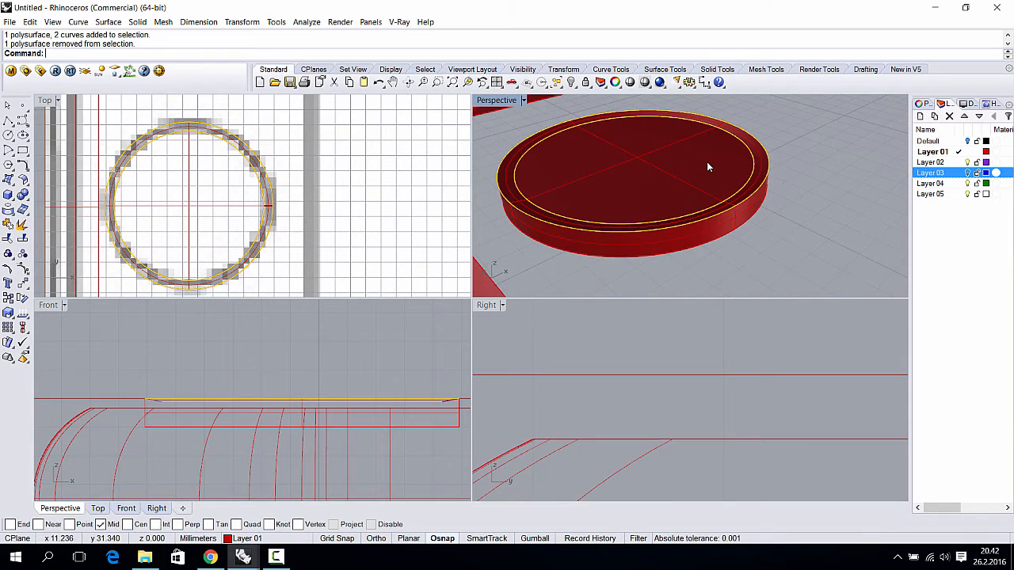
key("Delete")
left_click(688, 176)
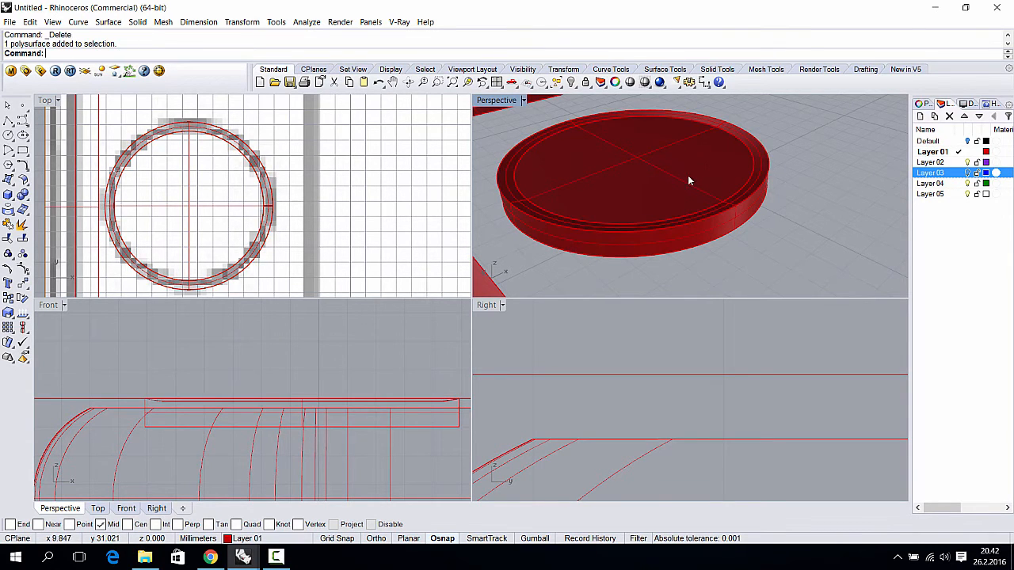
left_click(824, 214)
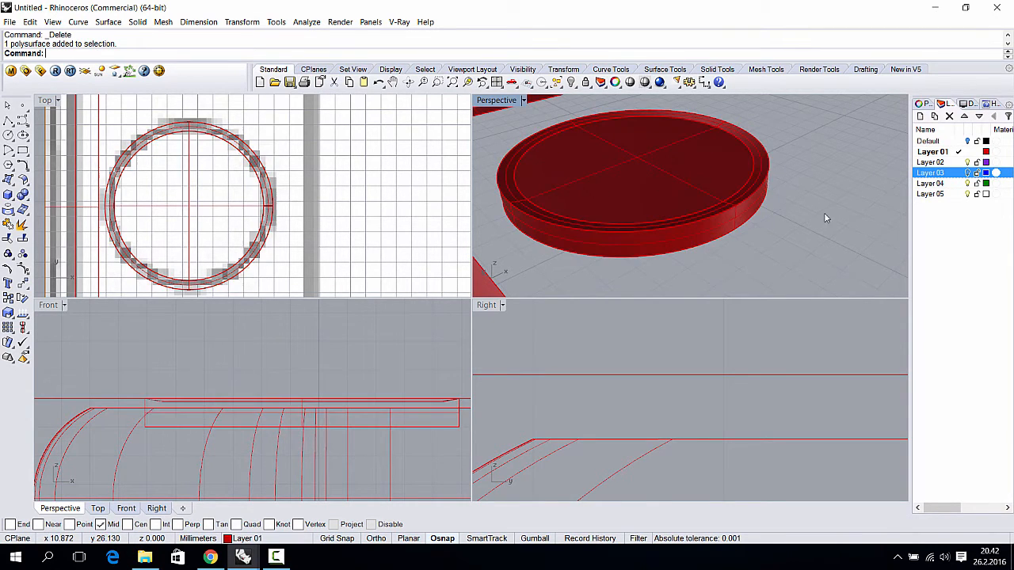
- Show Layer 03 again and attempt a Boolean Difference of the ring from the blue body
left_click(967, 172)
left_click(709, 156)
right_click_drag(704, 163, 649, 215, "shift")
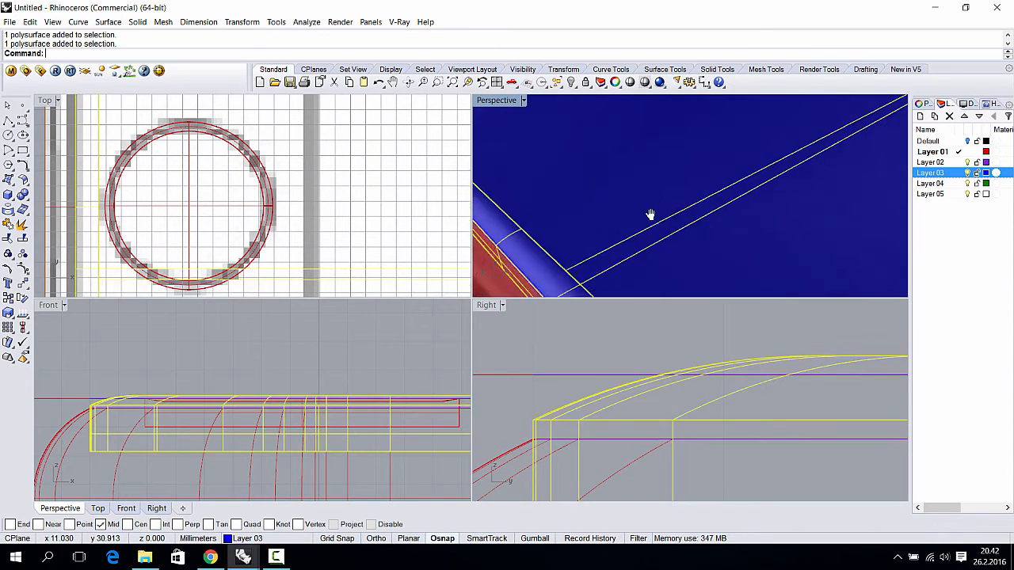
scroll(635, 183, "down", 5)
left_click(650, 182)
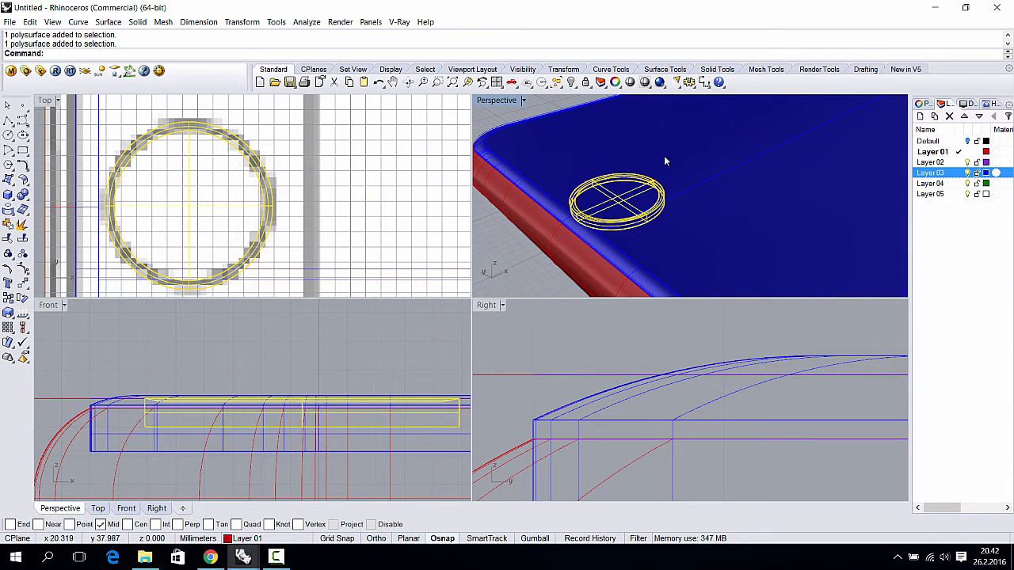
left_click(669, 156, "shift")
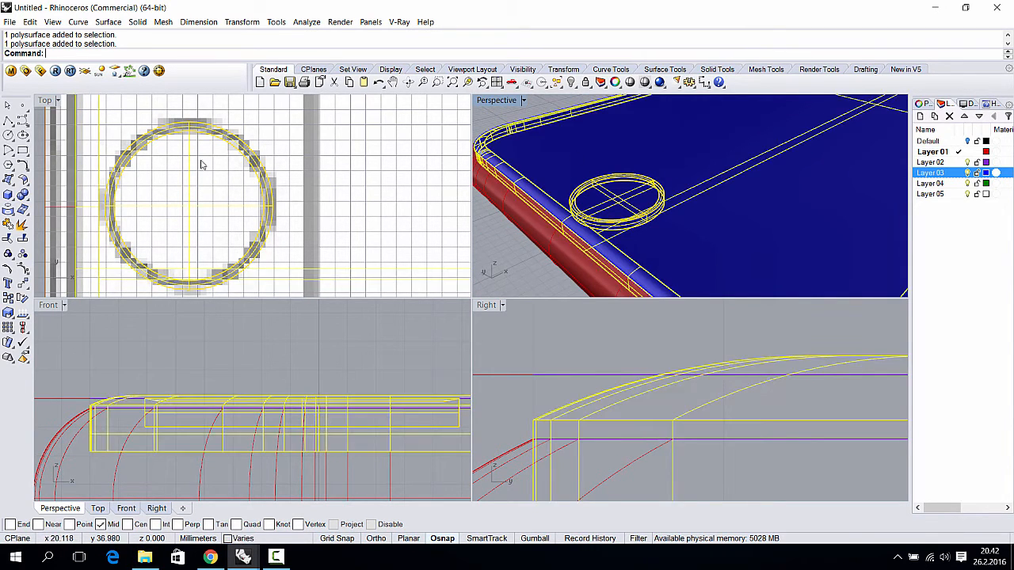
left_click(22, 194)
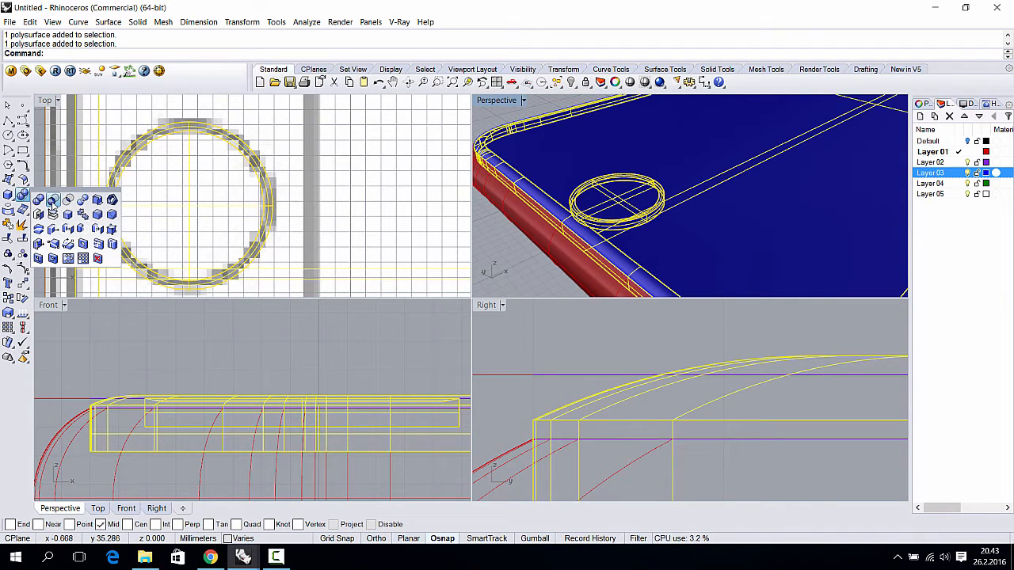
left_click(52, 200)
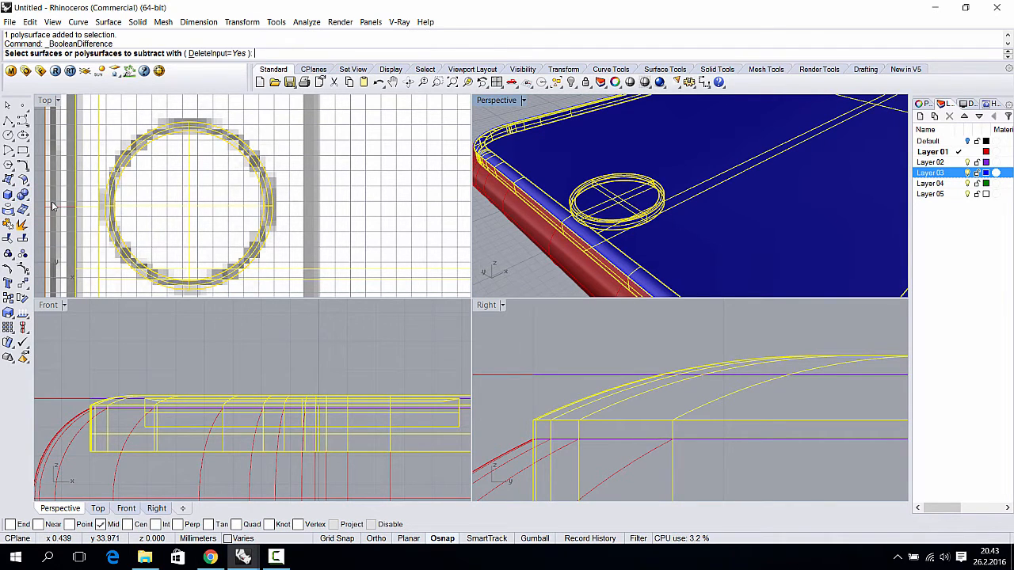
right_click(497, 123)
- Retry subtracting the ring from the blue phone body; the cut still fails
left_click(578, 133)
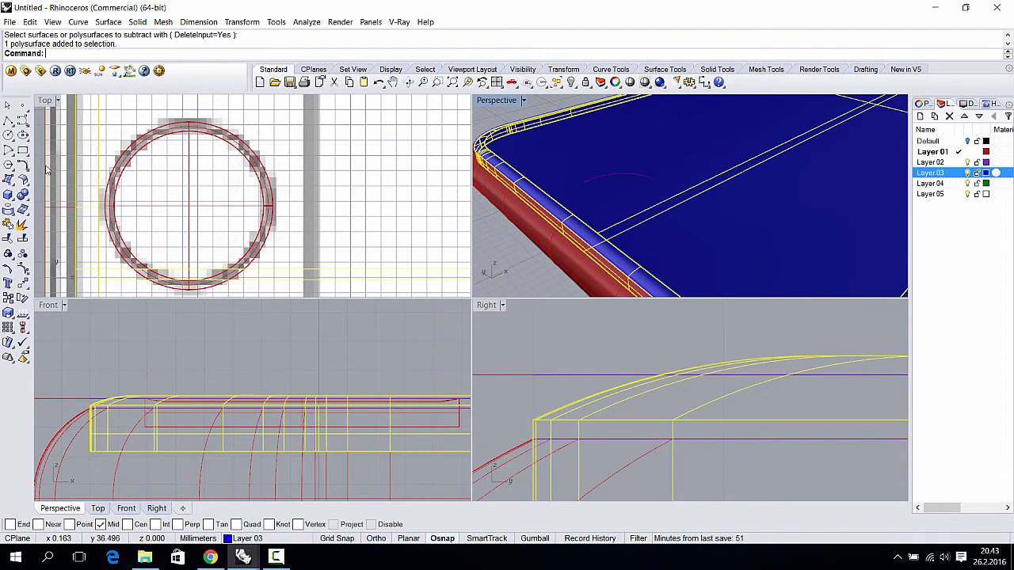
left_click(22, 195)
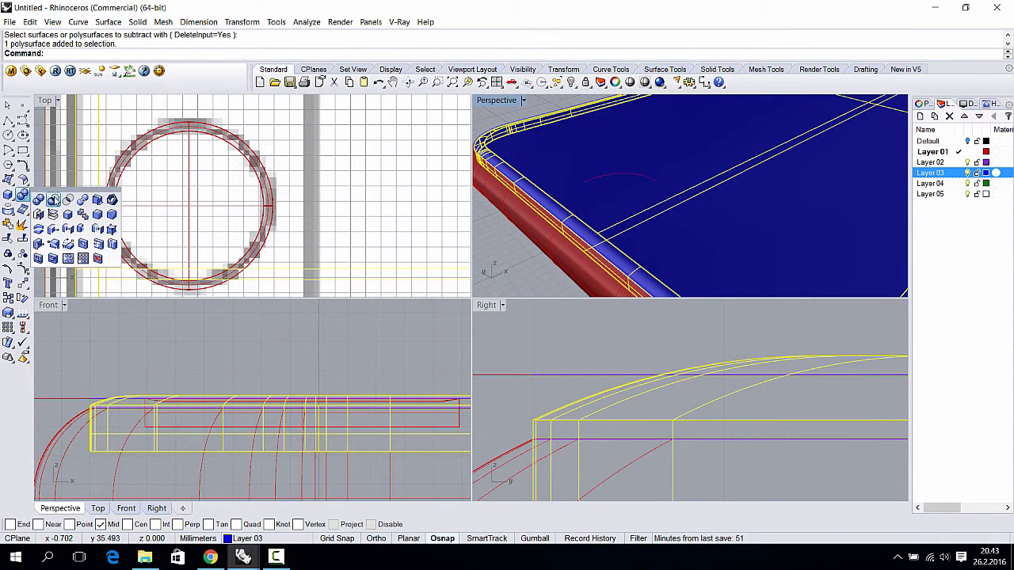
left_click(53, 199)
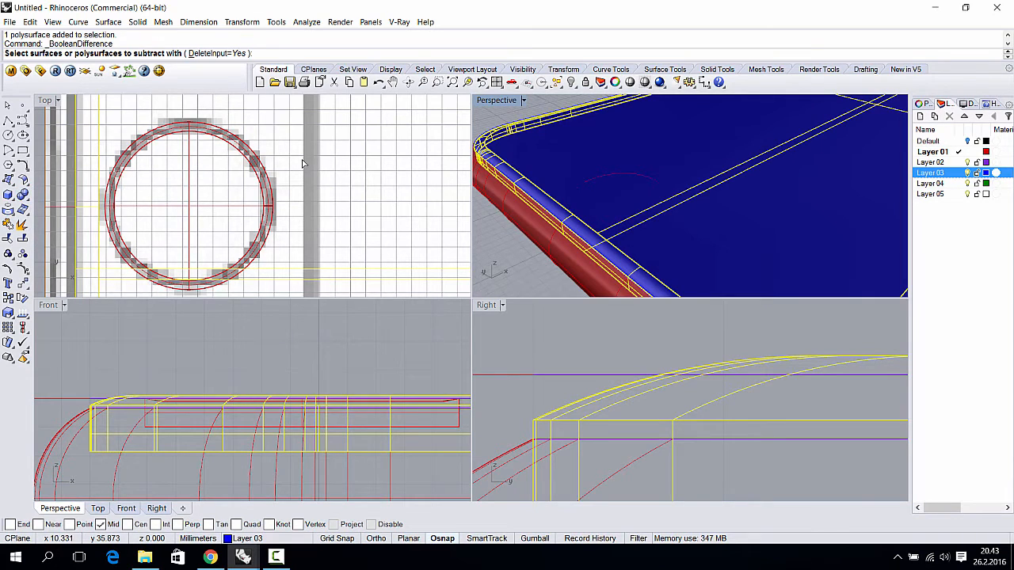
left_click(602, 181)
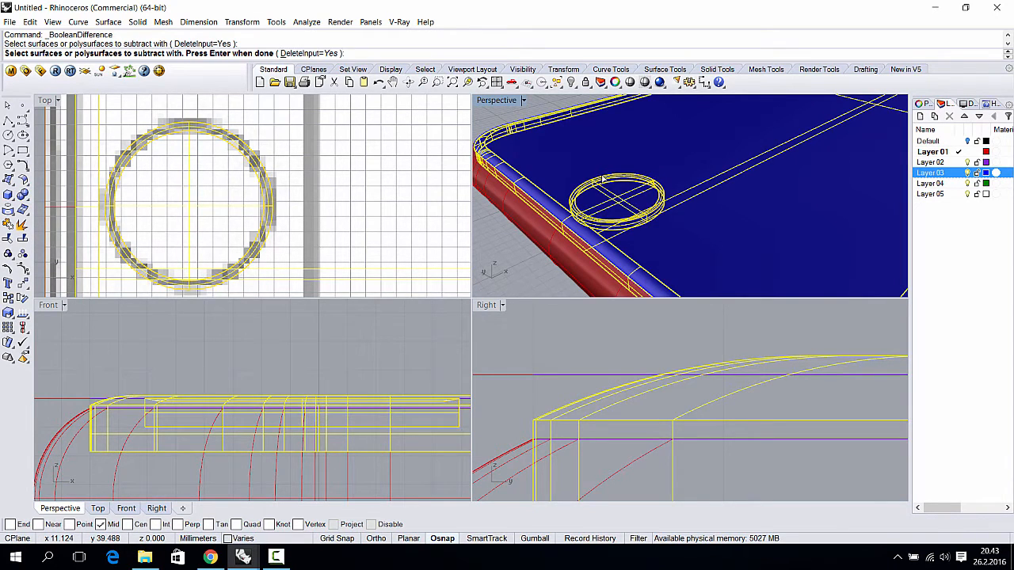
key("Return")
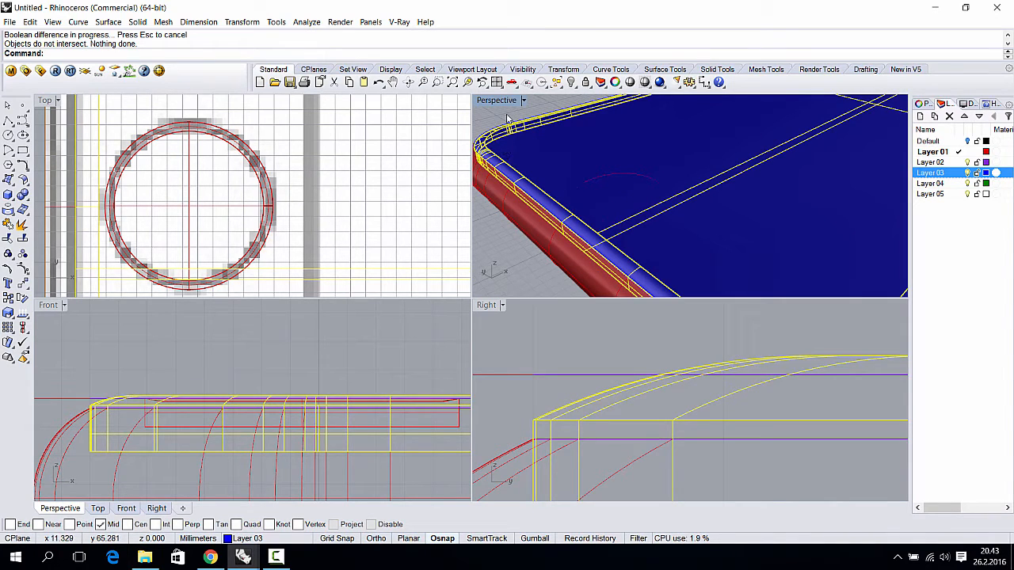
left_click(619, 172)
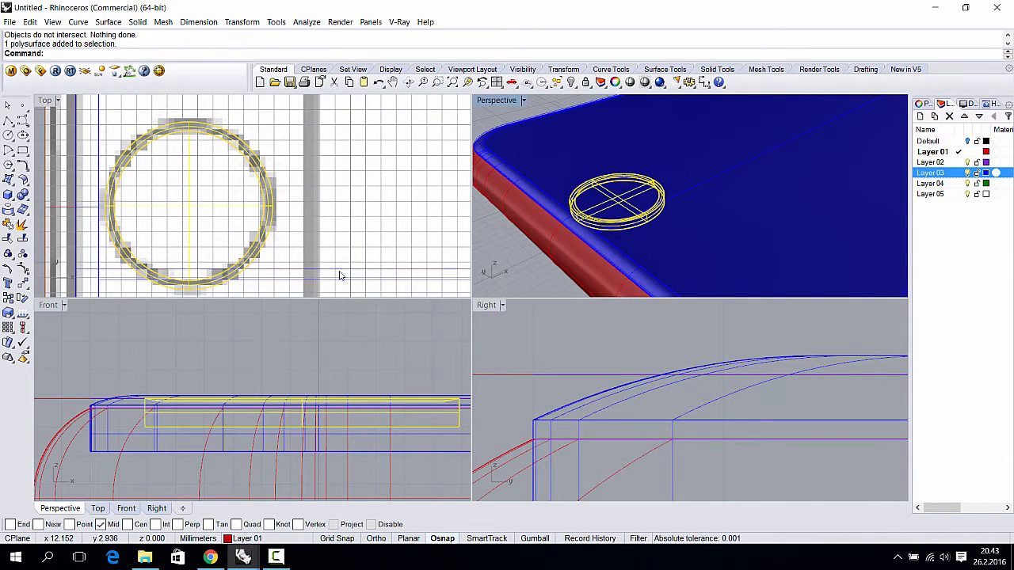
- In the Front view, shift the ring vertically so it overlaps the phone body
scroll(132, 423, "up", 1)
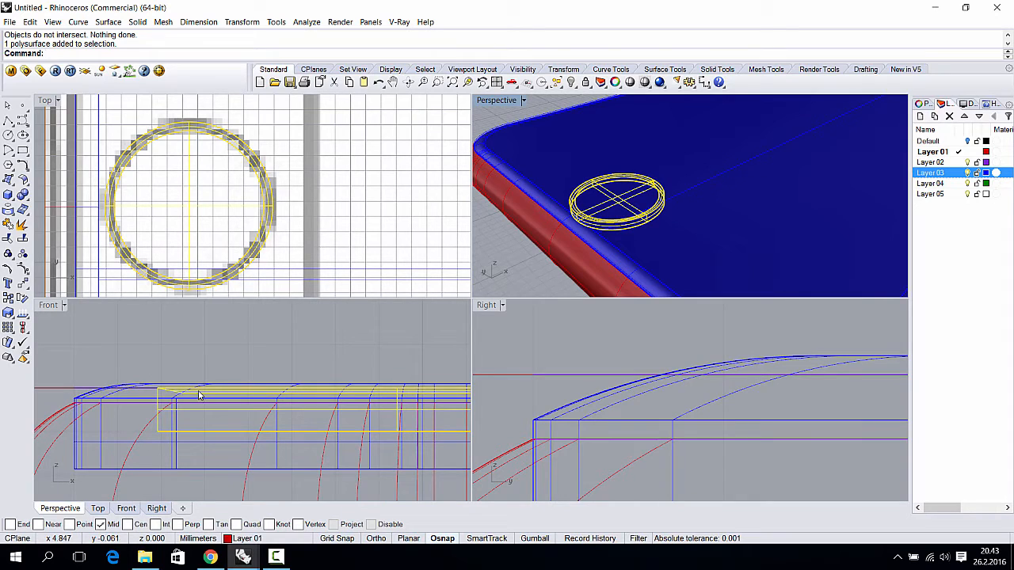
left_click(199, 395)
left_click_drag(202, 389, 198, 389, "shift")
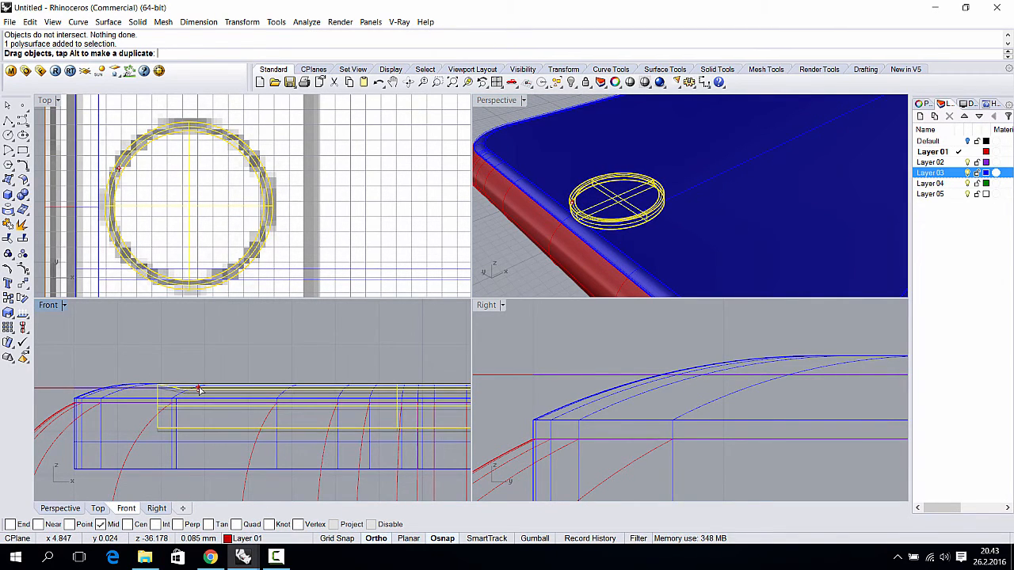
key("Escape")
- Select the ring polysurface among overlapping objects and nudge it upward in the side view
right_click_drag(606, 236, 654, 196)
scroll(654, 196, "up", 6)
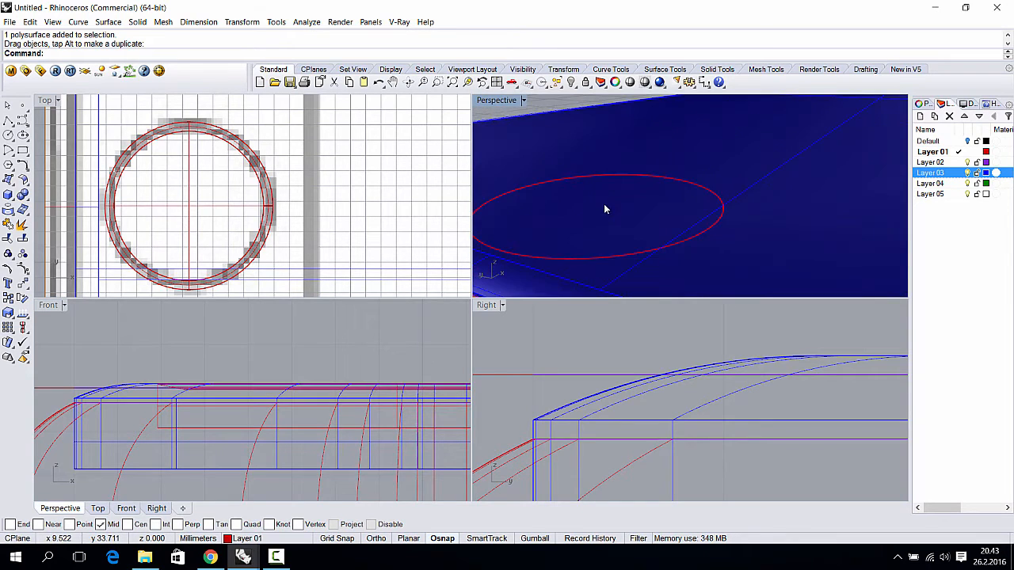
left_click(562, 172)
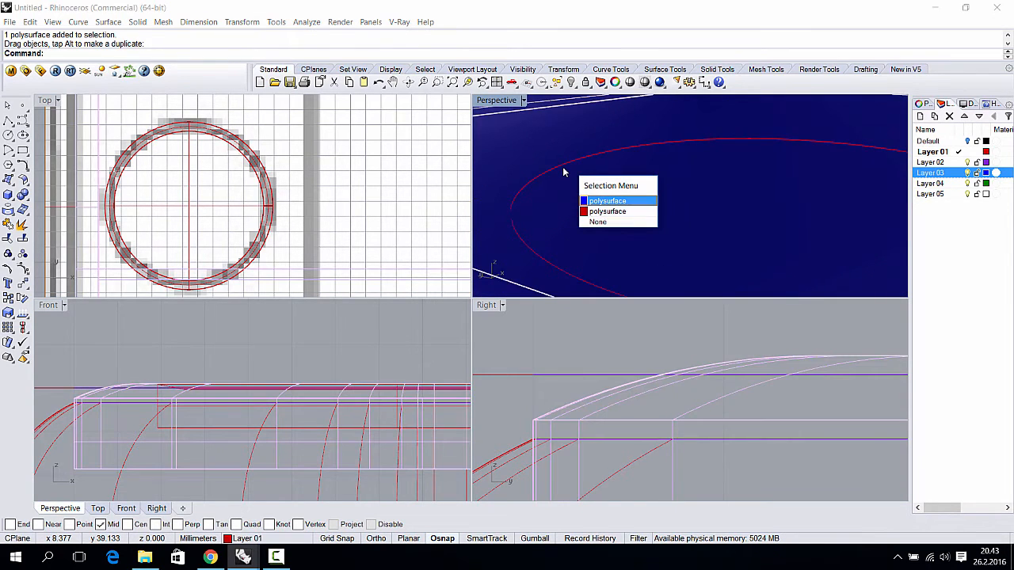
left_click(616, 212)
scroll(604, 420, "down", 10)
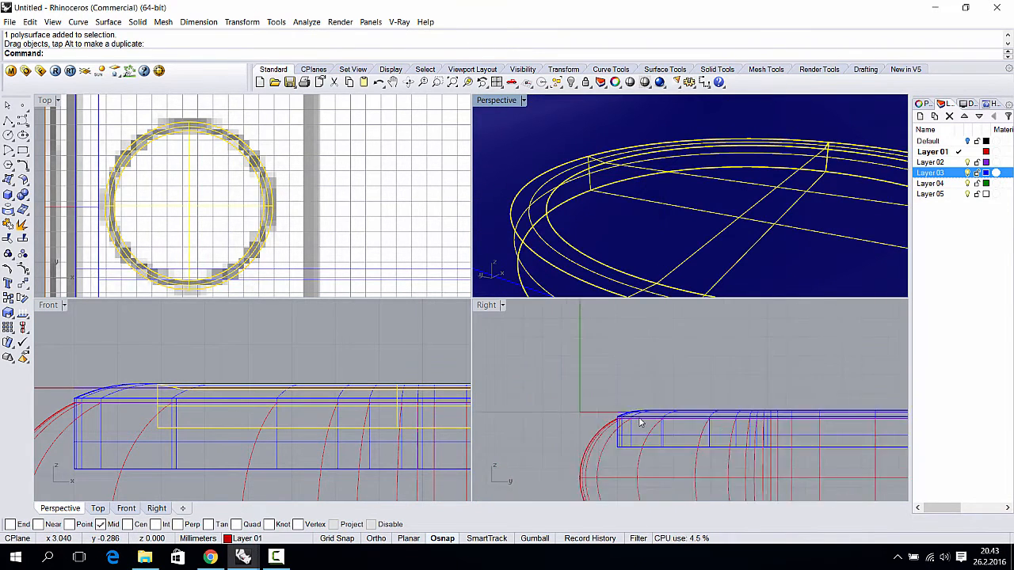
right_click_drag(697, 422, 528, 419)
right_click_drag(753, 418, 690, 431)
scroll(664, 431, "up", 7)
scroll(644, 413, "up", 3)
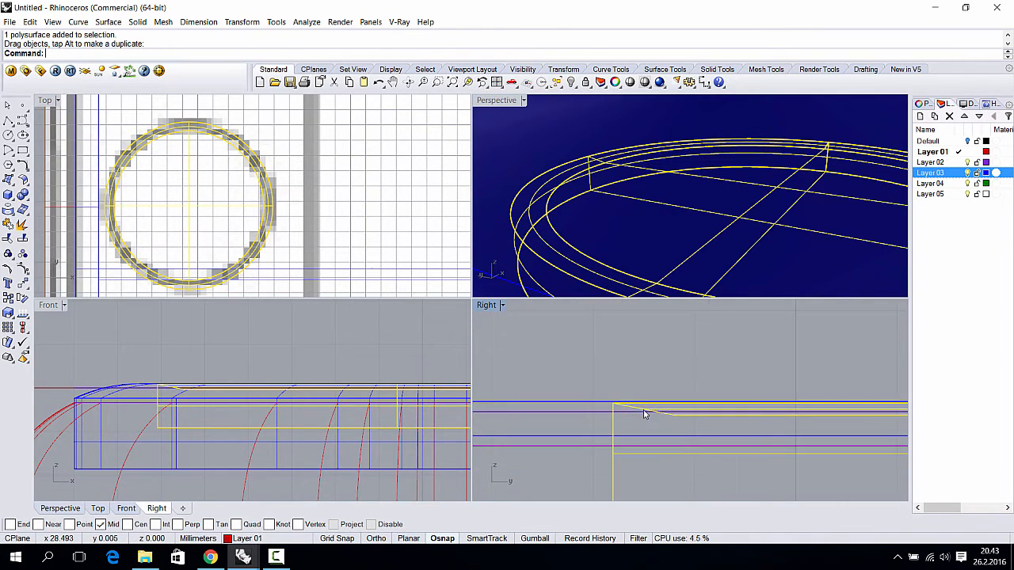
left_click_drag(634, 407, 635, 402, "shift")
- Orbit the Perspective view to check the ring seated on the back, then deselect it
scroll(642, 360, "down", 6)
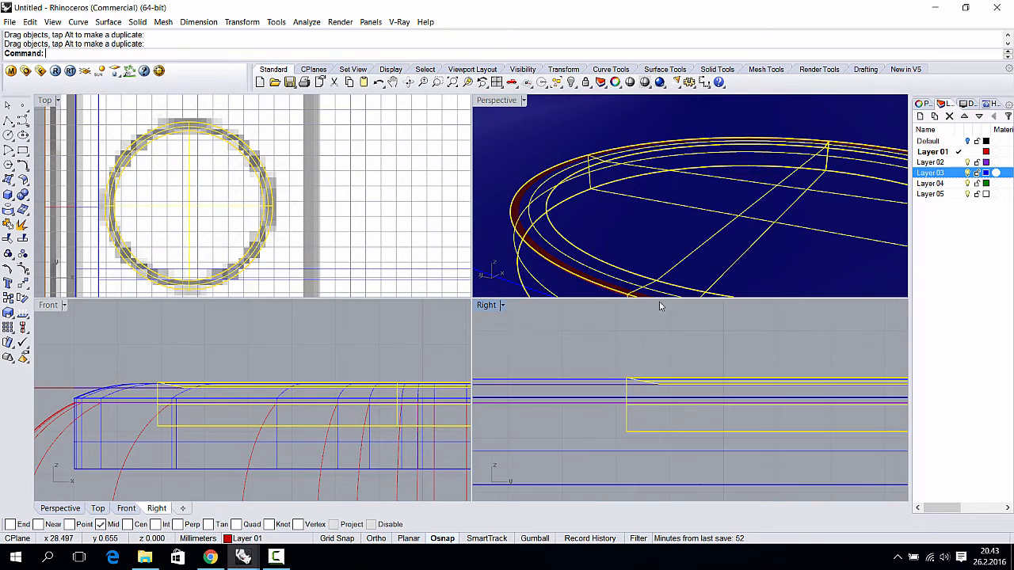
scroll(676, 240, "down", 12)
right_click_drag(664, 247, 698, 181)
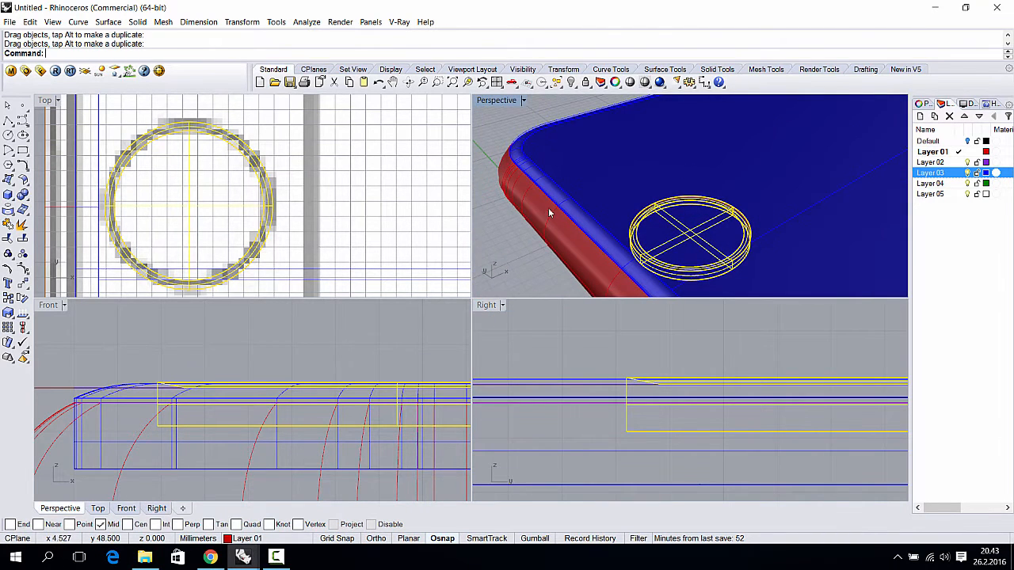
key("Escape")
left_click(22, 195)
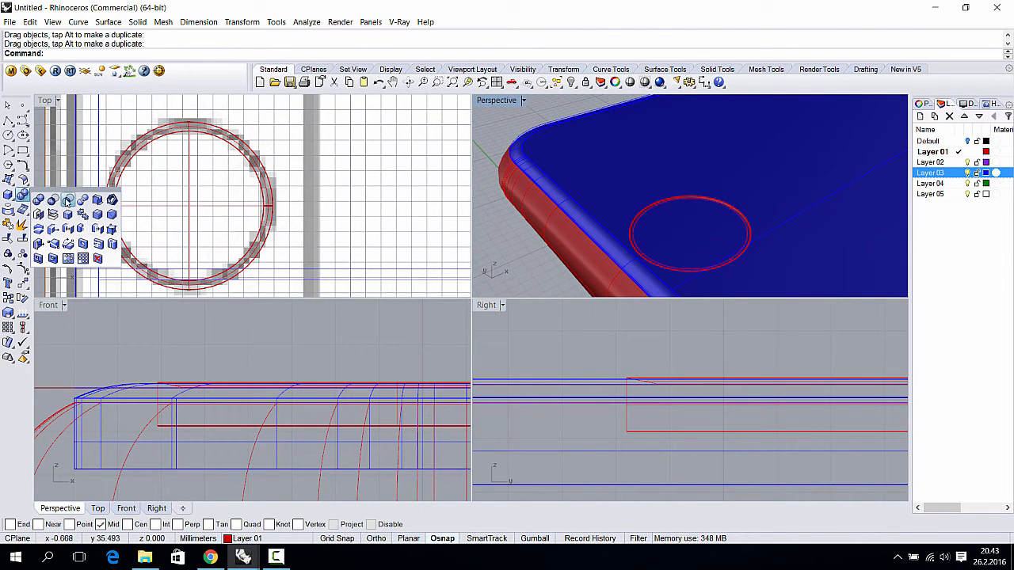
left_click(53, 199)
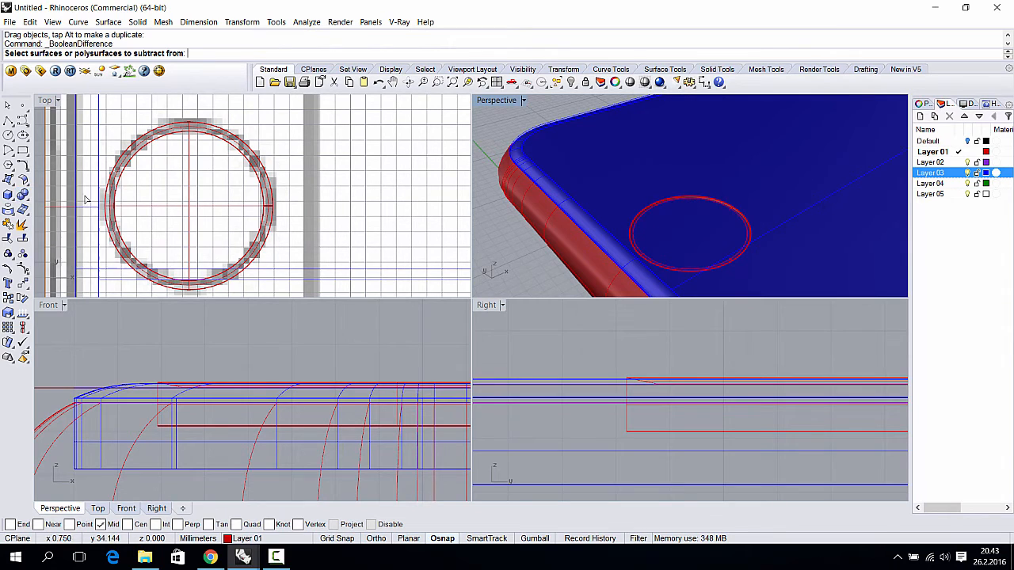
left_click(666, 168)
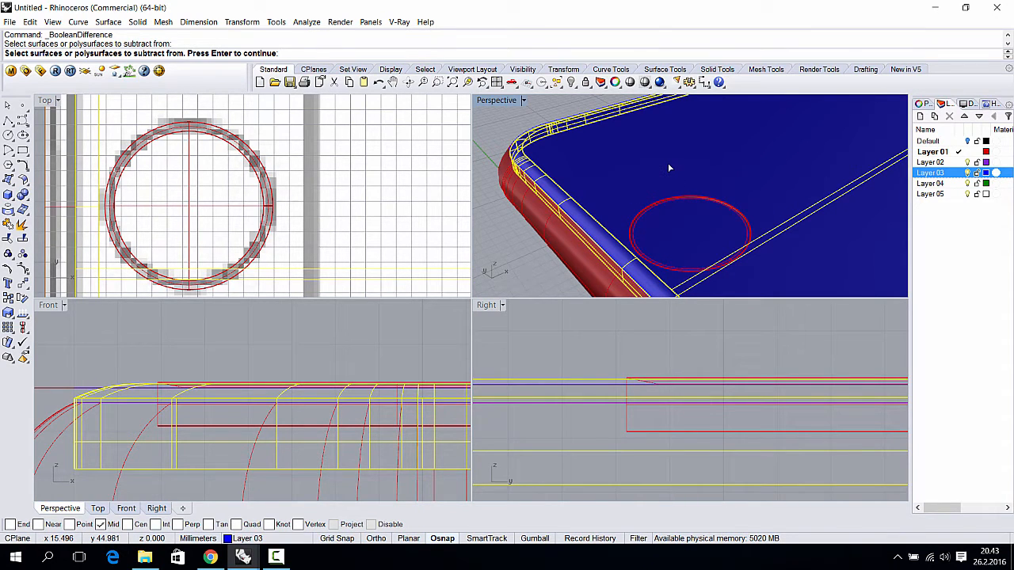
key("Return")
left_click(674, 203)
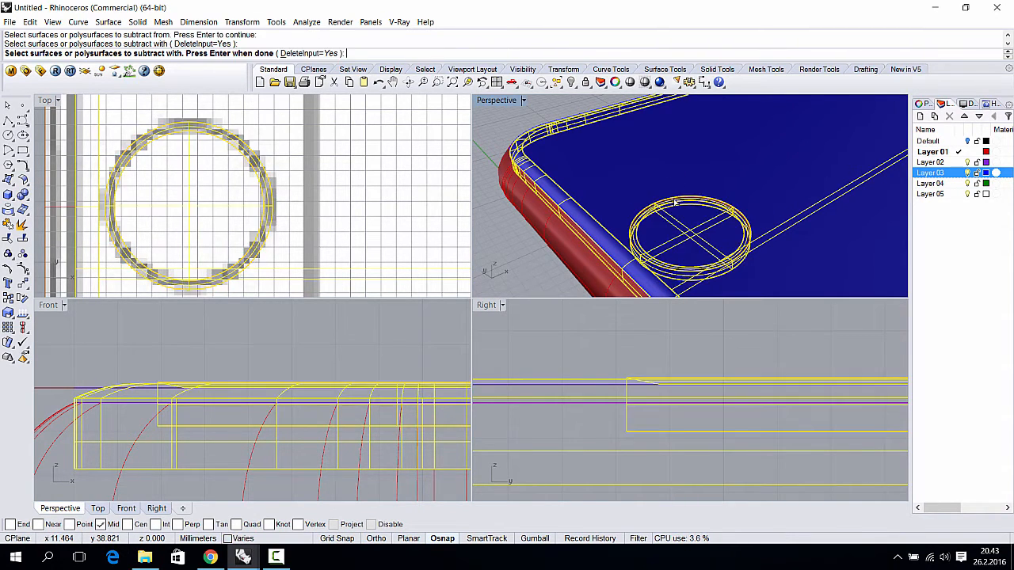
key("Return")
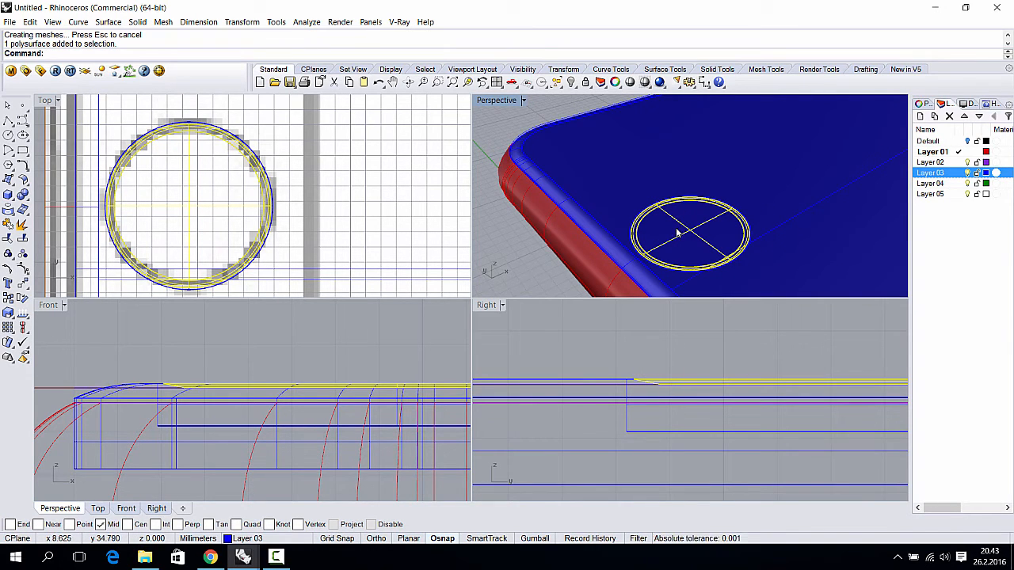
right_click_drag(678, 237, 674, 210)
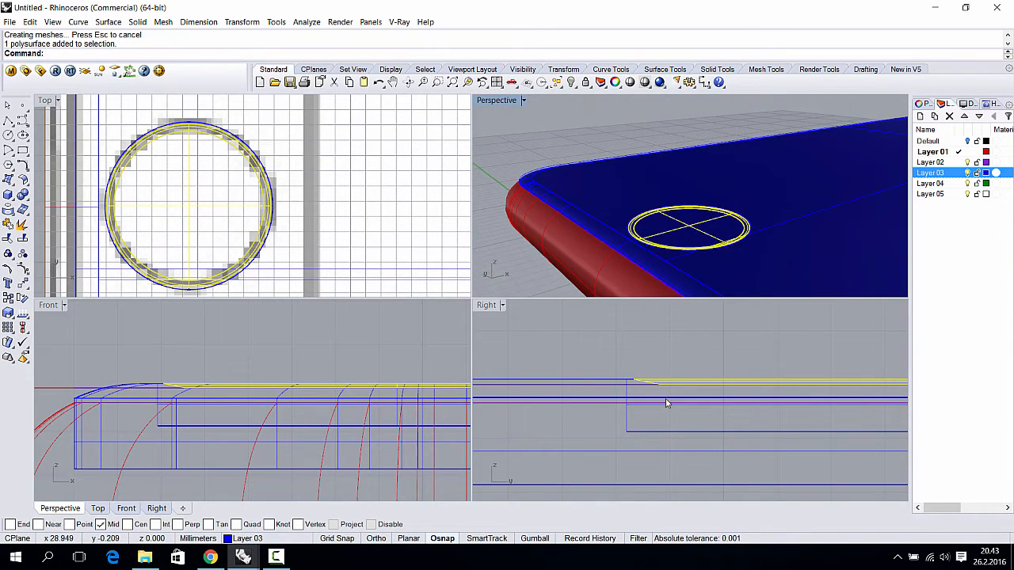
scroll(663, 403, "up", 6)
left_click(593, 370)
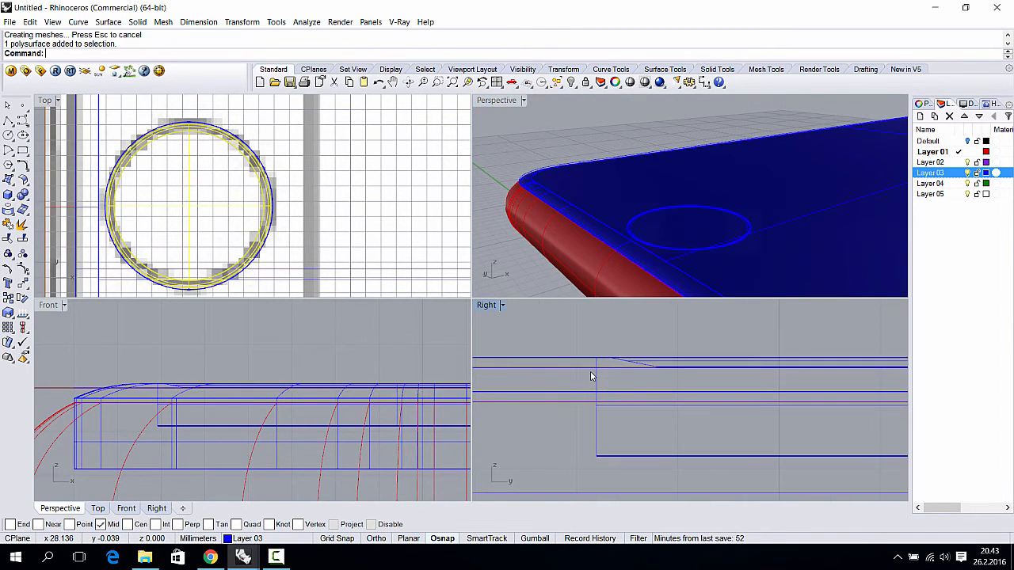
left_click(536, 276)
left_click(722, 224)
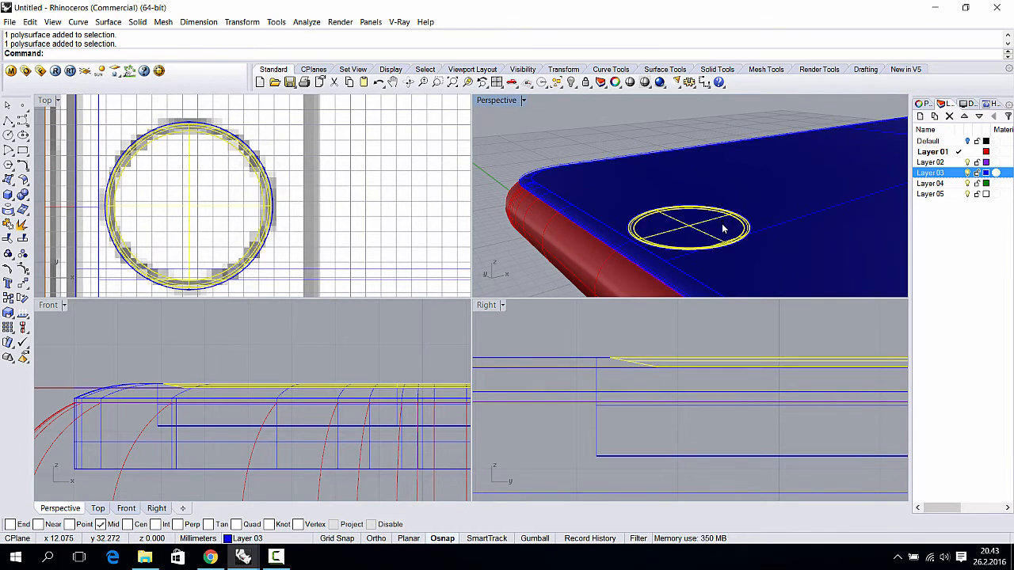
key("Delete")
right_click_drag(724, 226, 746, 236)
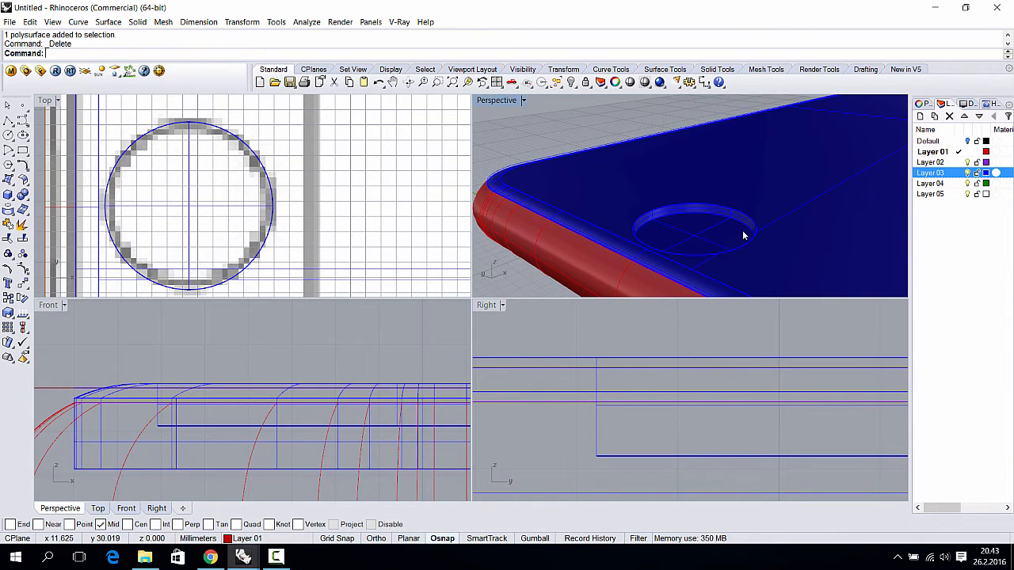
key("ctrl+z")
left_click(631, 126)
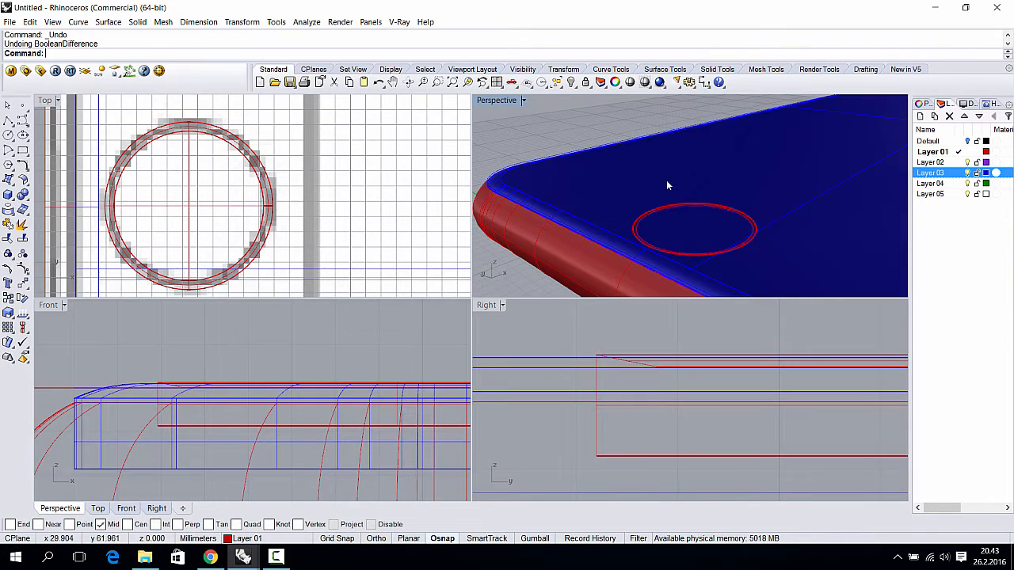
- Boolean-difference the lens cylinder from the blue phone back with DeleteInput=No
left_click(23, 195)
left_click(54, 199)
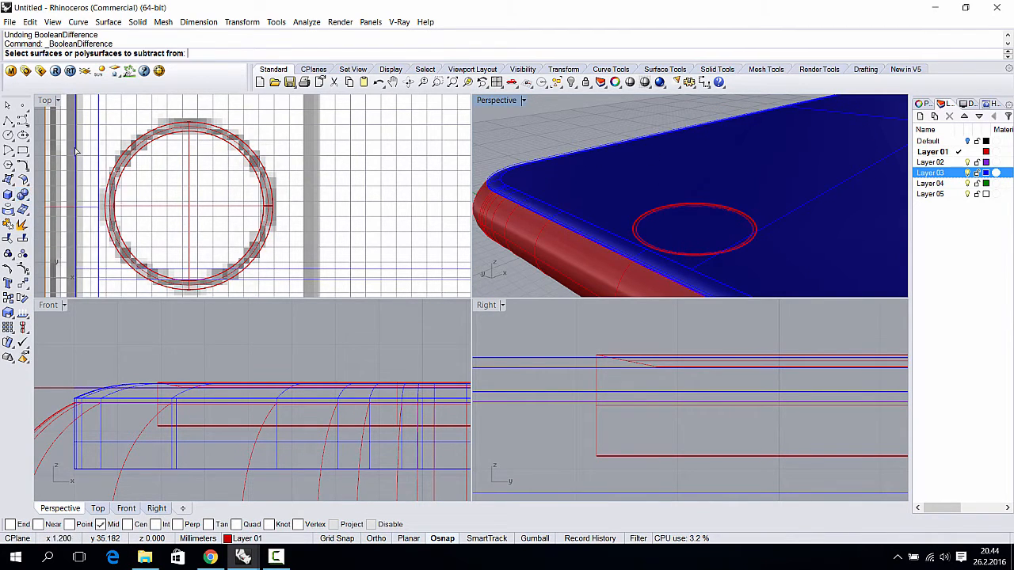
left_click(533, 181)
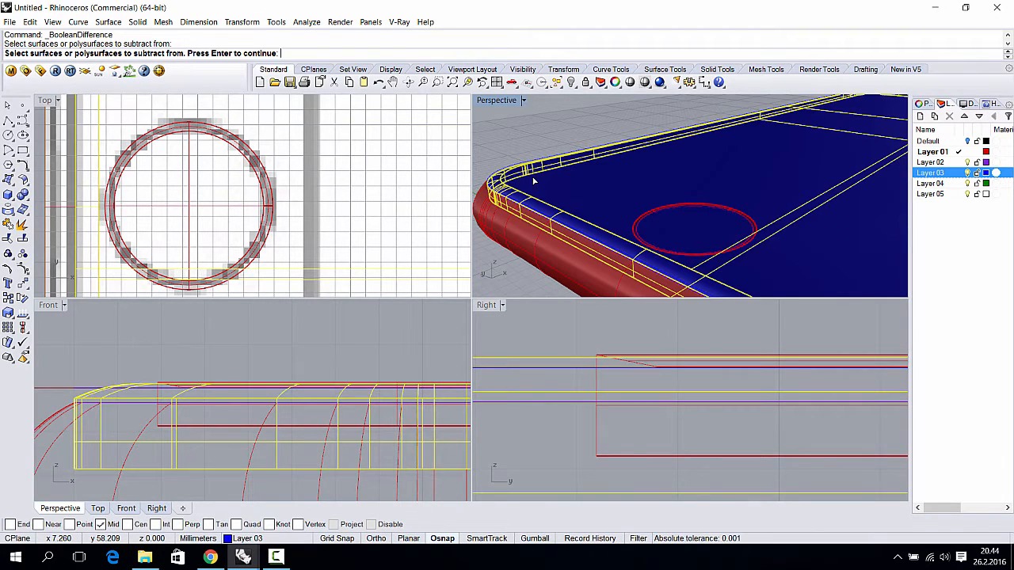
key("Return")
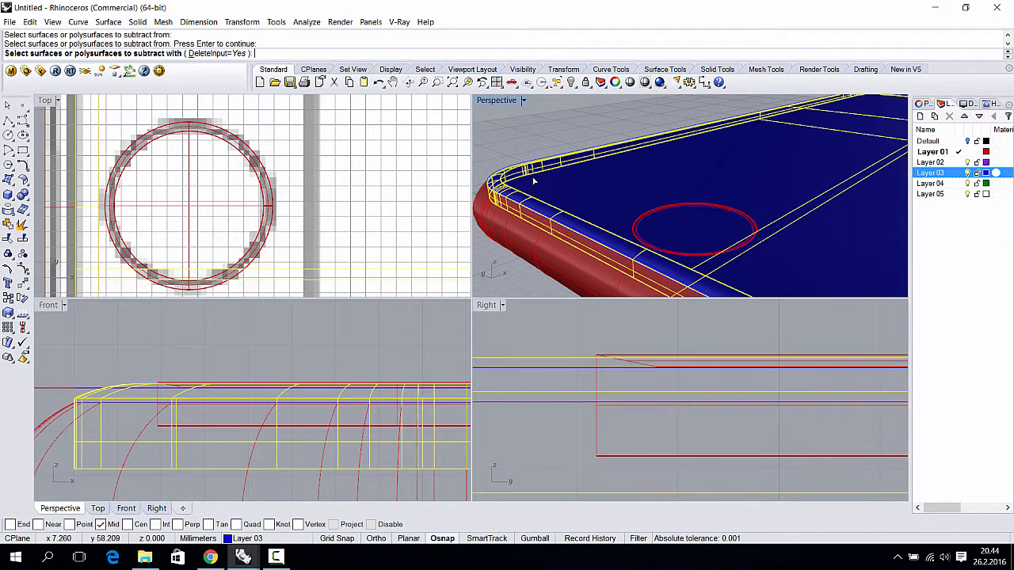
left_click(235, 55)
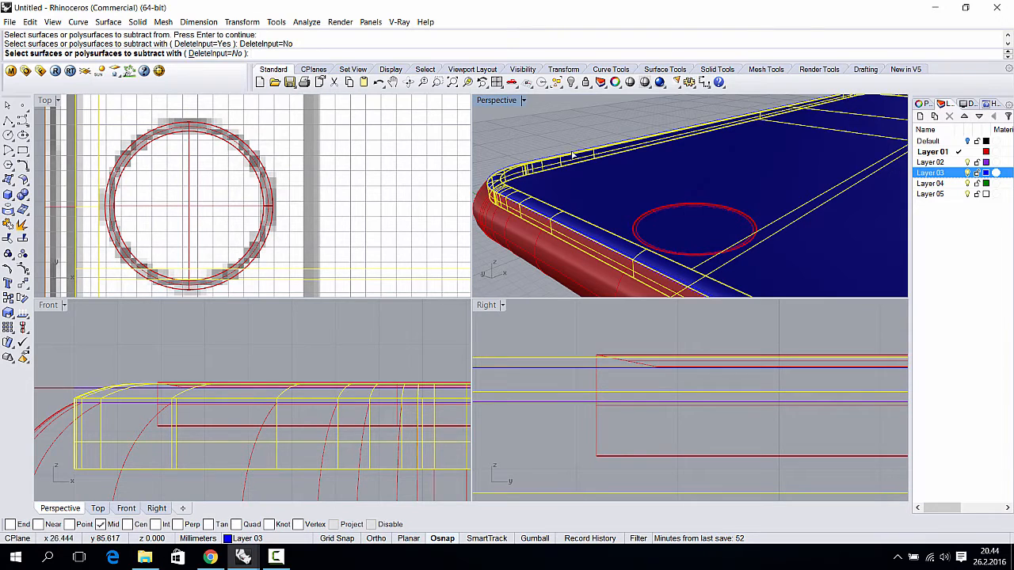
left_click(676, 209)
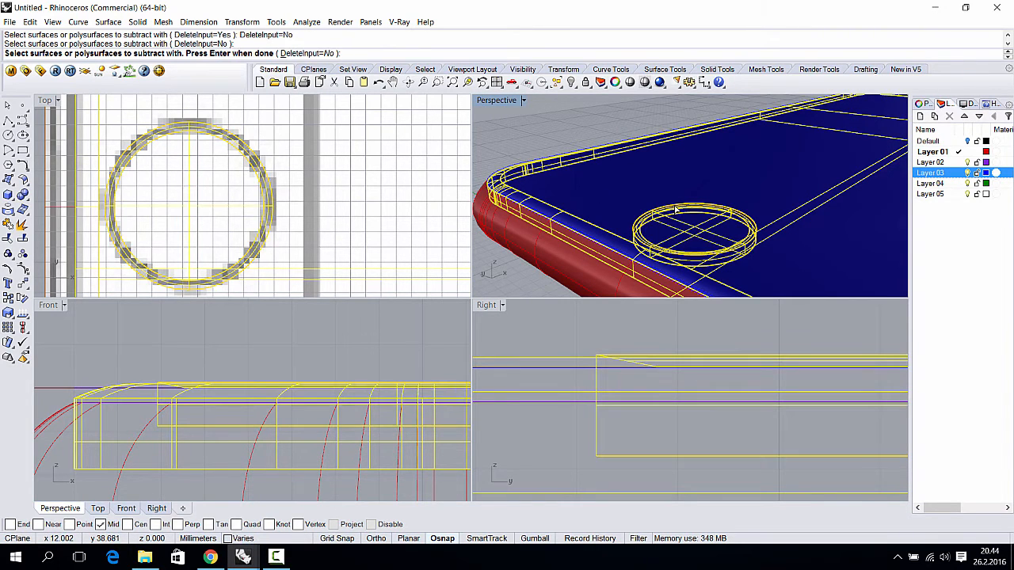
key("Return")
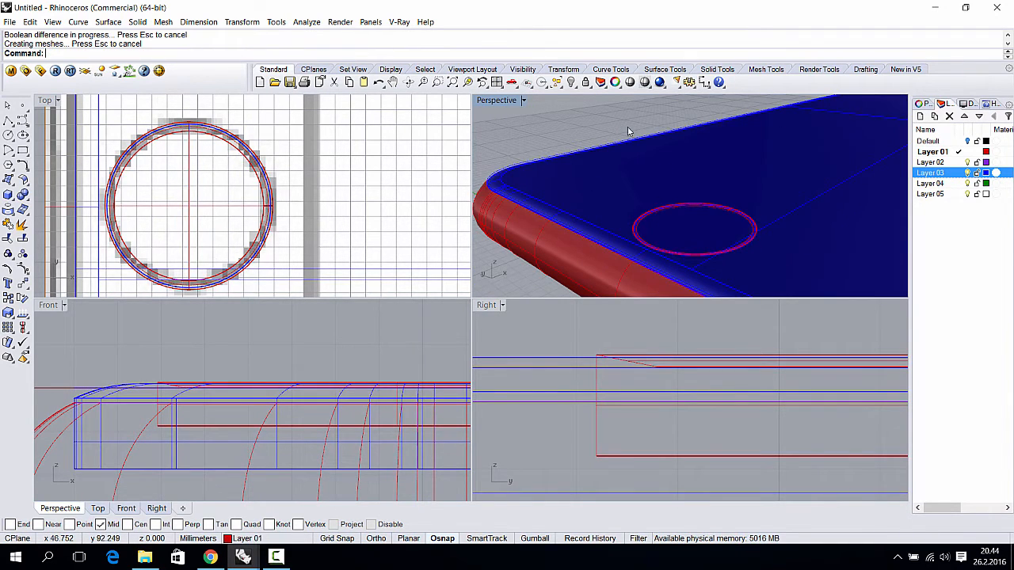
- Delete the cut-out disc, test-move the lens cylinder to reveal the recess, then undo
left_click(694, 244)
left_click(728, 272)
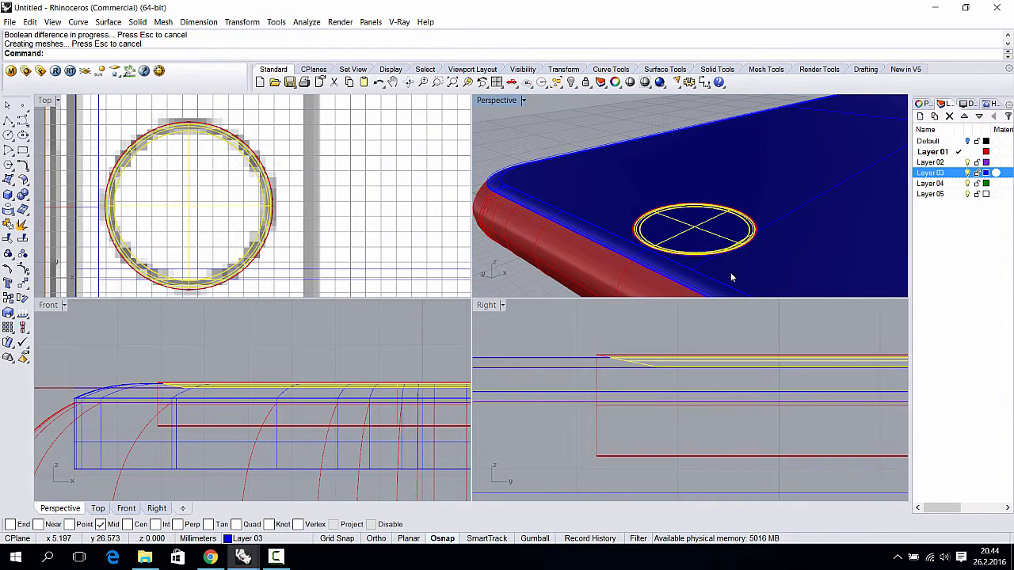
key("Delete")
scroll(683, 237, "up", 4)
left_click(683, 237)
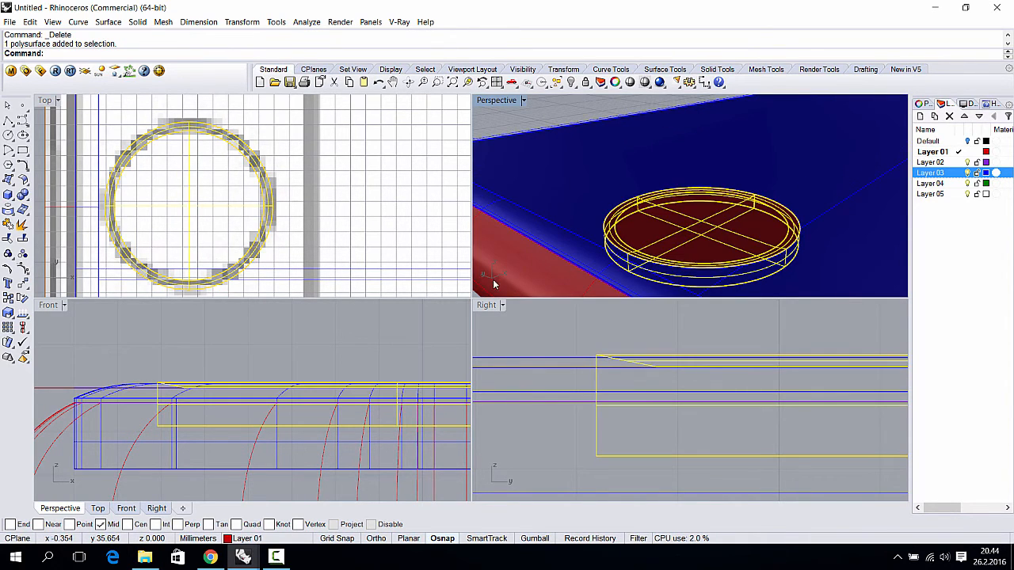
left_click(388, 358)
left_click(656, 243)
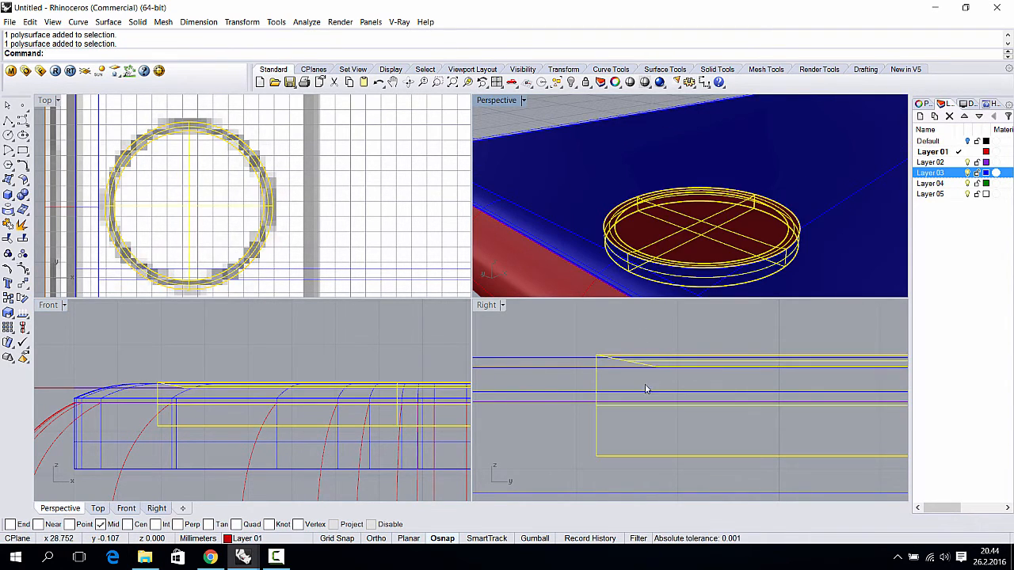
left_click_drag(658, 362, 749, 200)
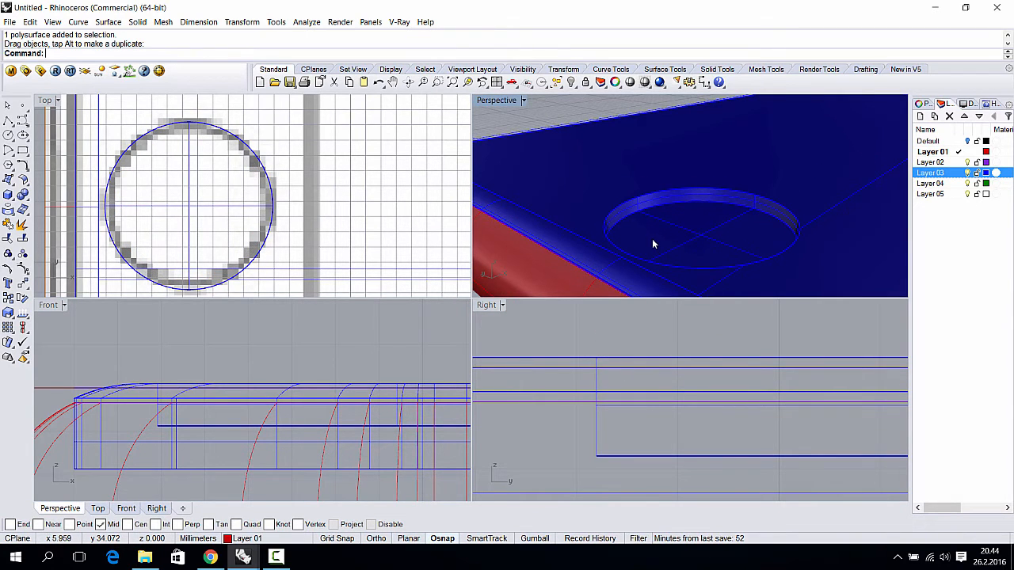
key("ctrl+z")
- Deselect the cylinder and zoom and orbit the Perspective view to a low side angle
key("Escape")
scroll(676, 221, "down", 10)
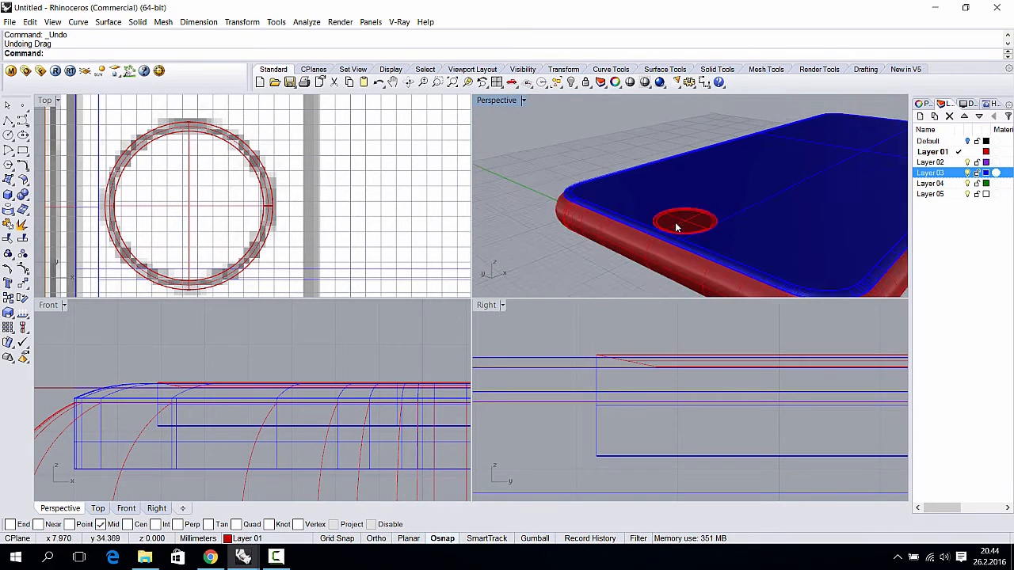
scroll(683, 261, "up", 5)
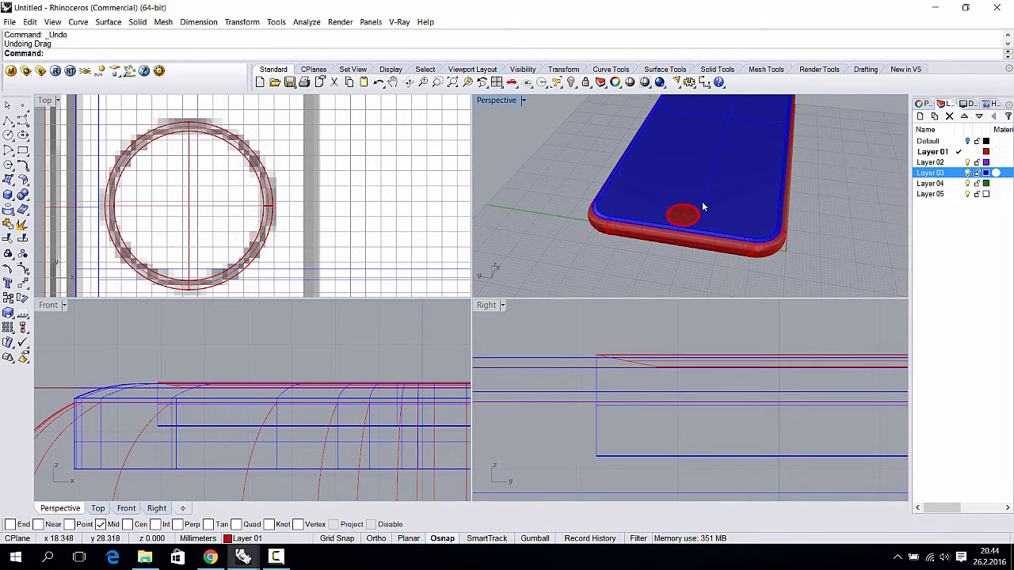
scroll(649, 256, "up", 5)
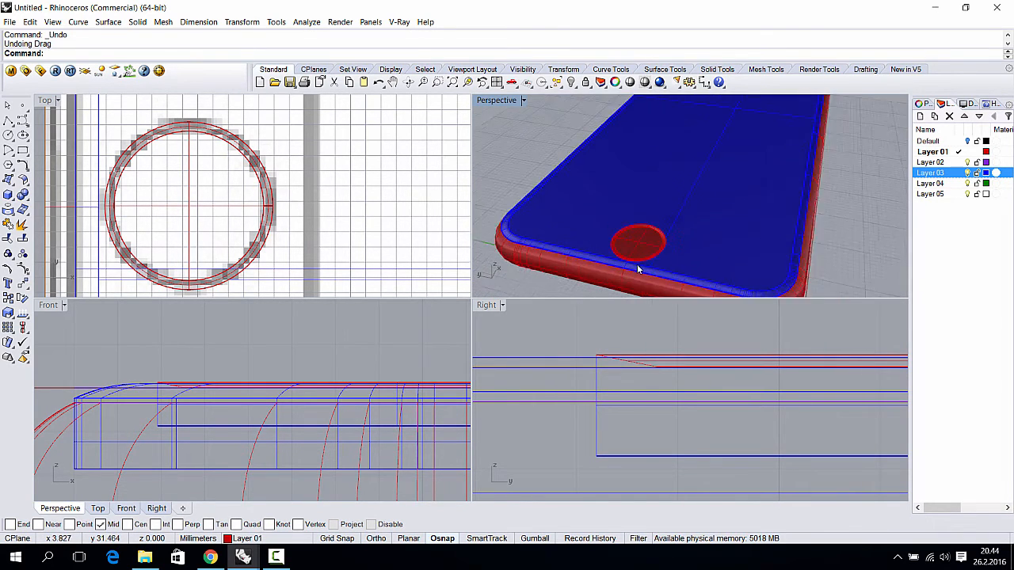
right_click_drag(637, 269, 703, 192)
- Pan and zoom out the Front and Right views to frame the whole phone
scroll(672, 334, "down", 7)
right_click_drag(675, 334, 665, 292)
scroll(667, 418, "down", 5)
scroll(416, 412, "down", 3)
scroll(629, 233, "down", 5)
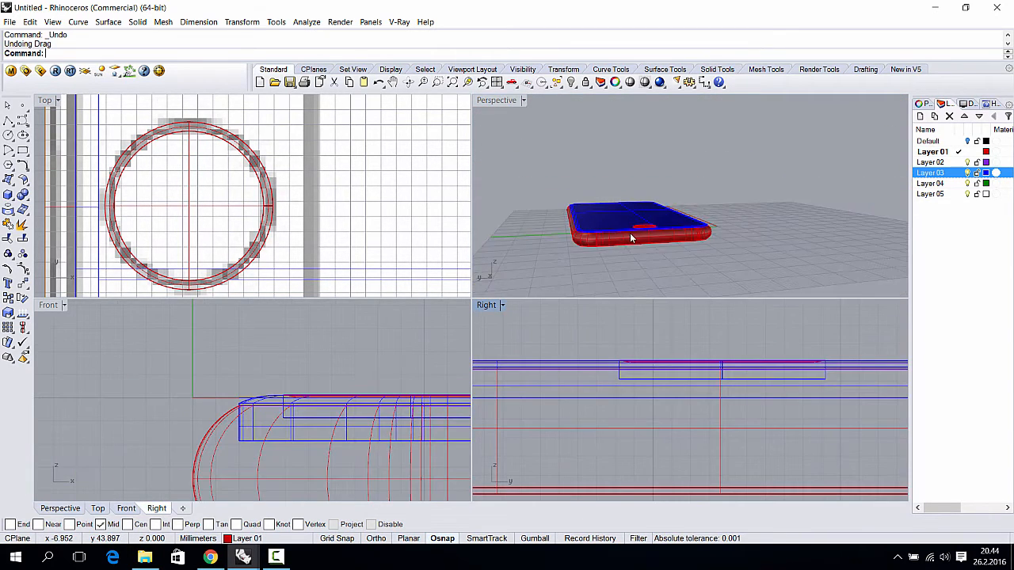
scroll(424, 423, "down", 8)
right_click_drag(411, 428, 162, 382)
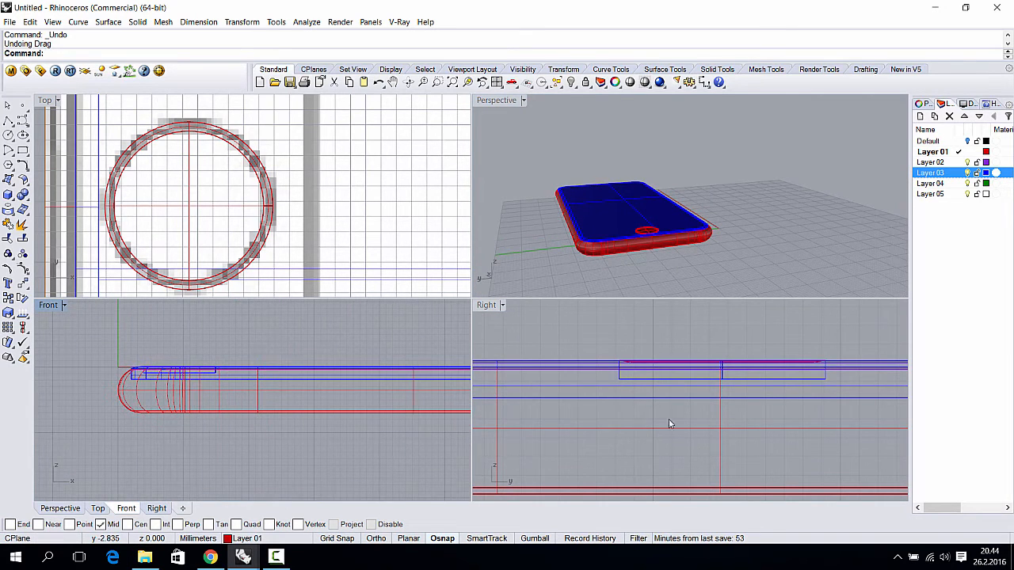
scroll(671, 423, "down", 11)
right_click_drag(677, 426, 650, 397)
scroll(649, 397, "up", 4)
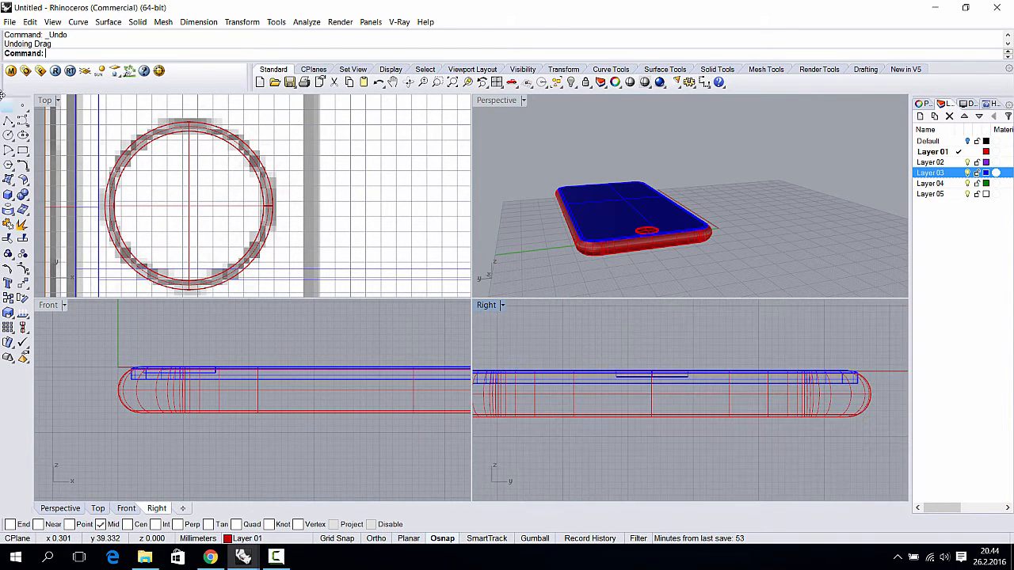
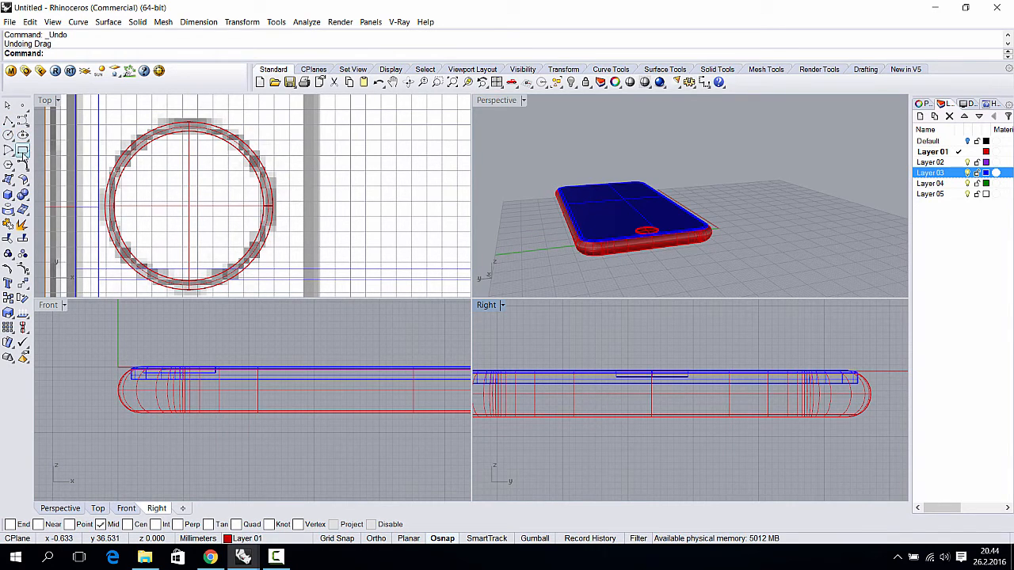
- Launch the Rectangle tool so Rhino asks for a first corner in the Top view
left_click(8, 150)
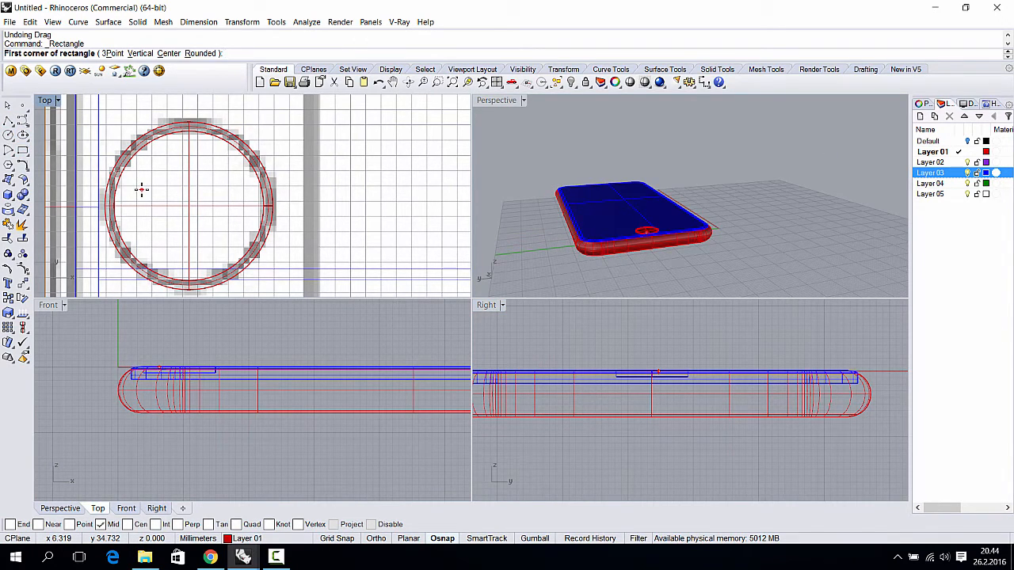
- Draw a radius-3 circle on the phone's side in the Right view, then discard it
left_click(8, 135)
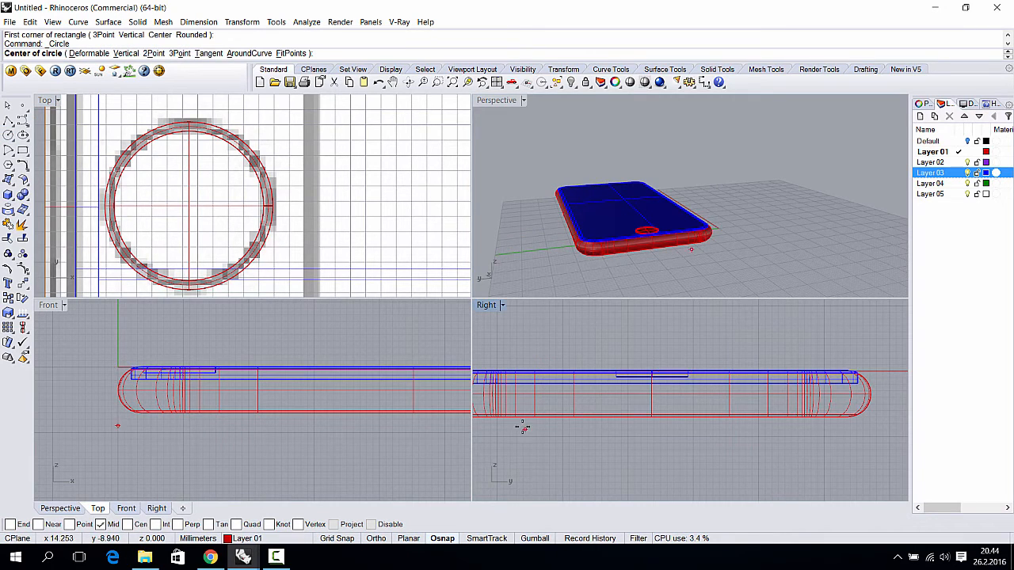
right_click_drag(550, 414, 609, 418)
scroll(551, 409, "up", 1)
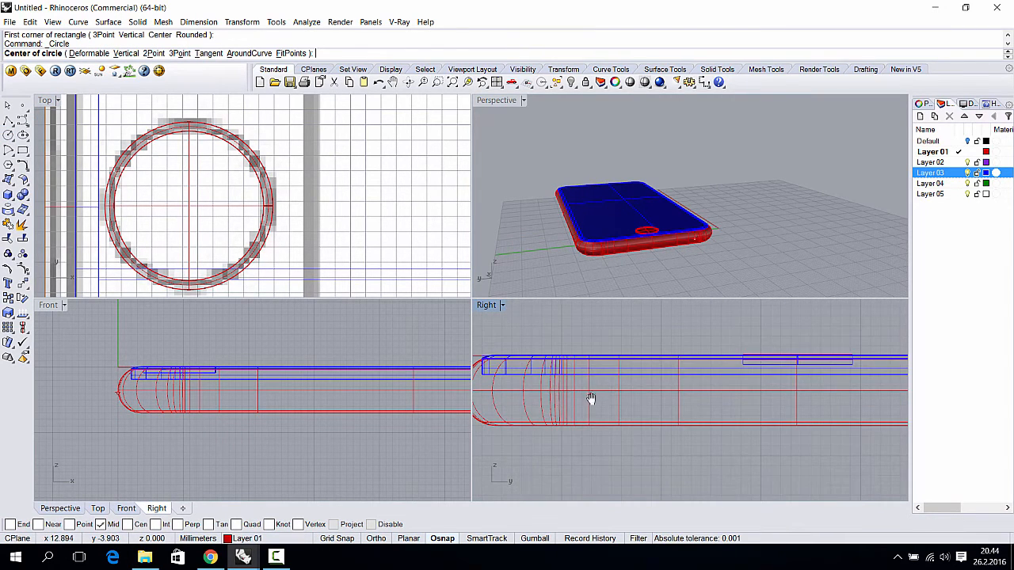
scroll(588, 403, "up", 3)
right_click_drag(583, 408, 573, 397)
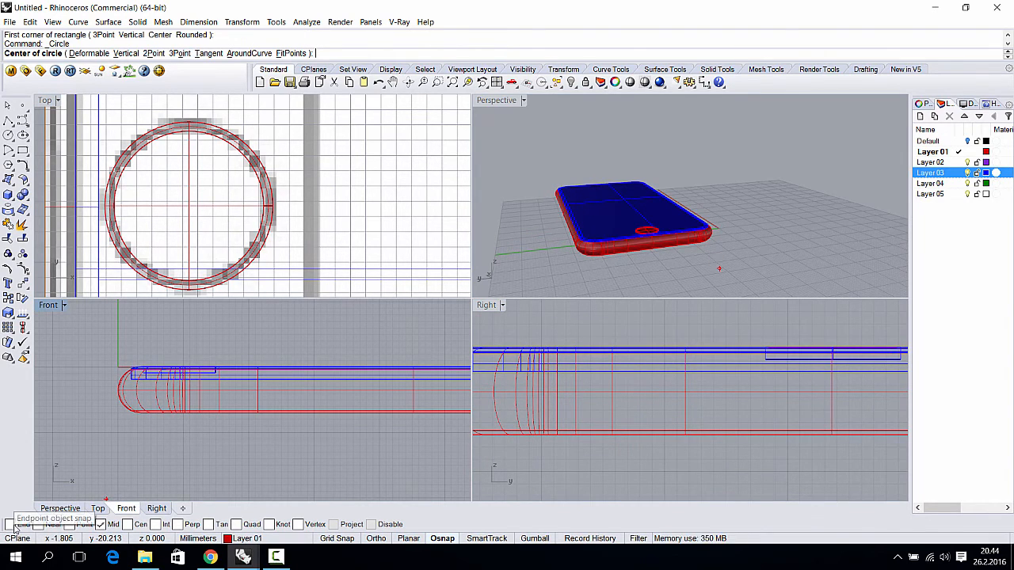
scroll(724, 392, "down", 2)
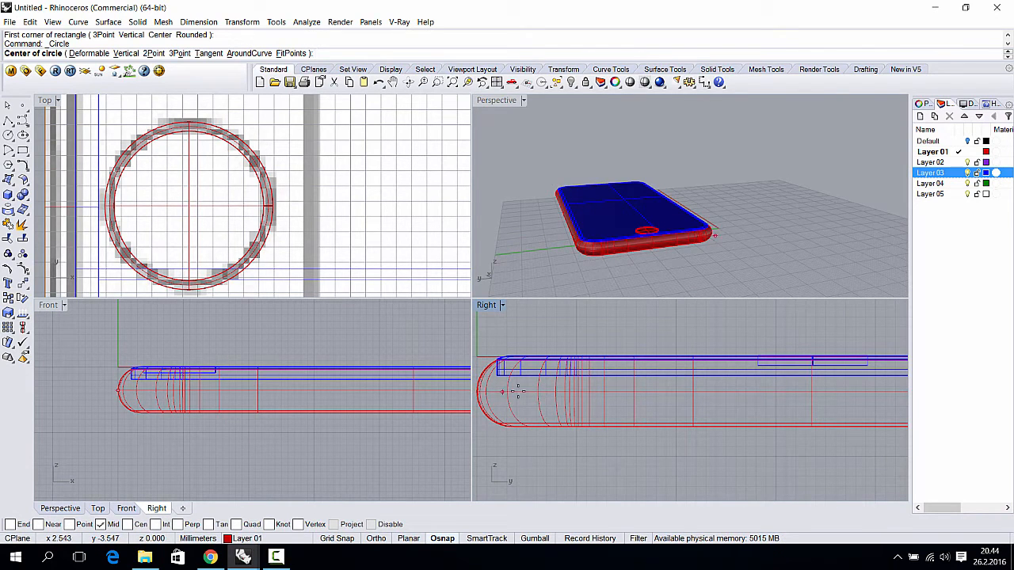
scroll(620, 392, "up", 3)
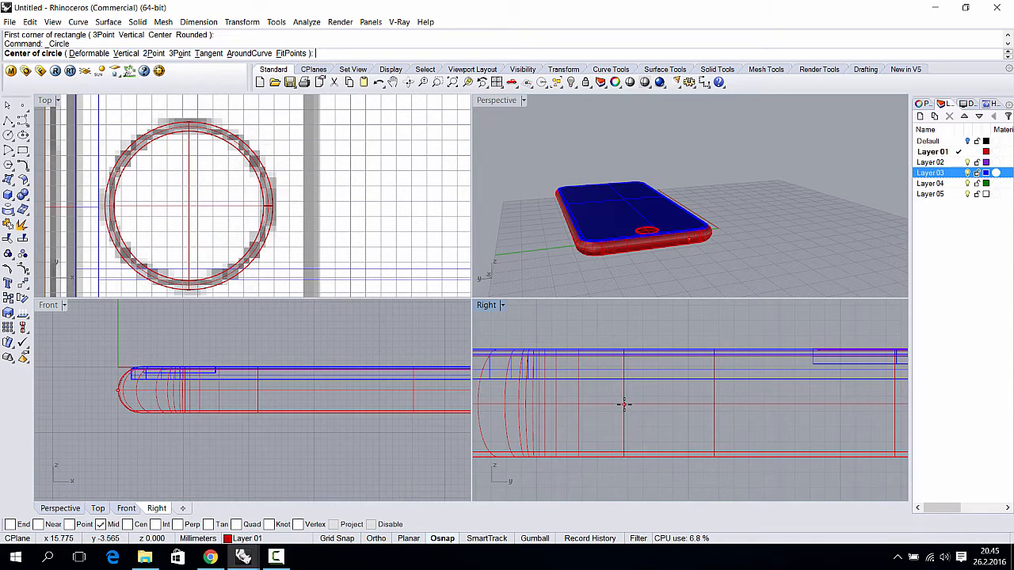
left_click(622, 405)
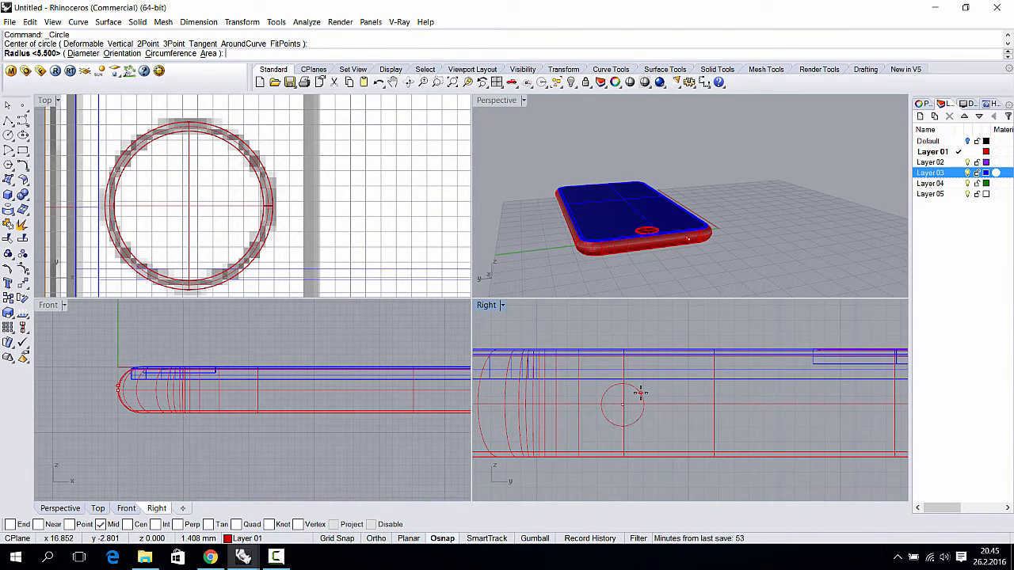
key("Return")
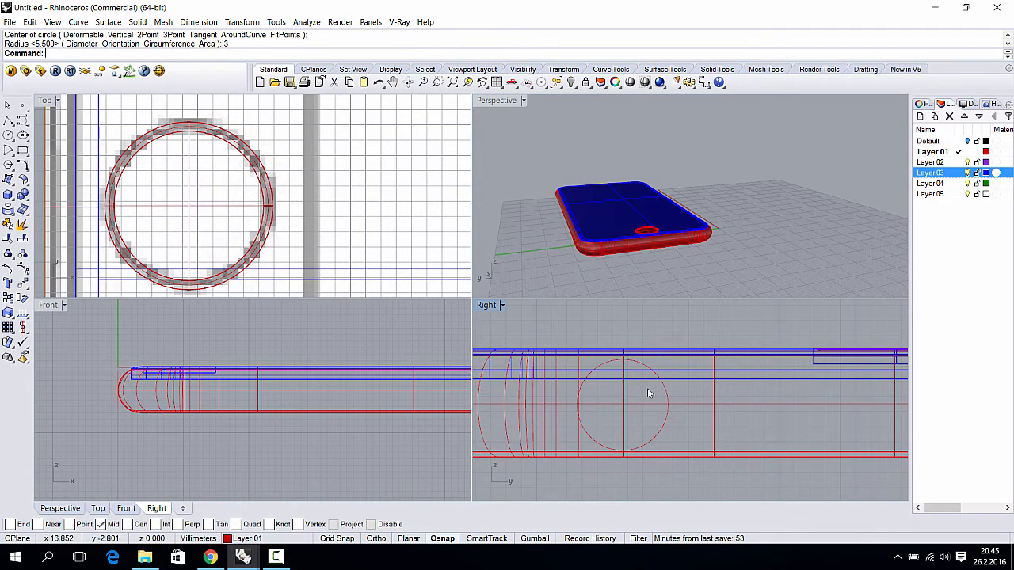
key("Return")
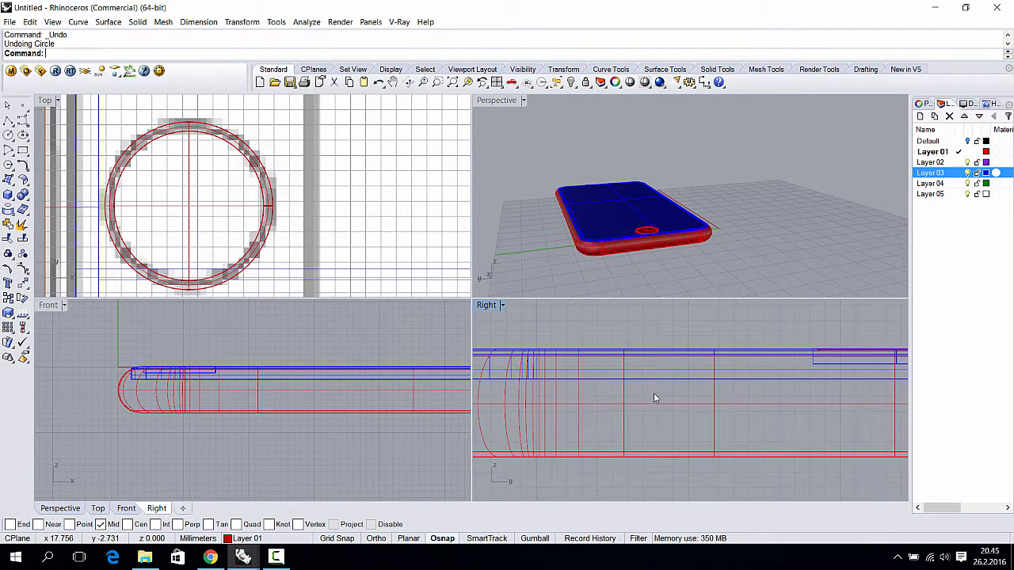
- Redraw the circle at radius 1.5 near the rounded end and select it
left_click(624, 405)
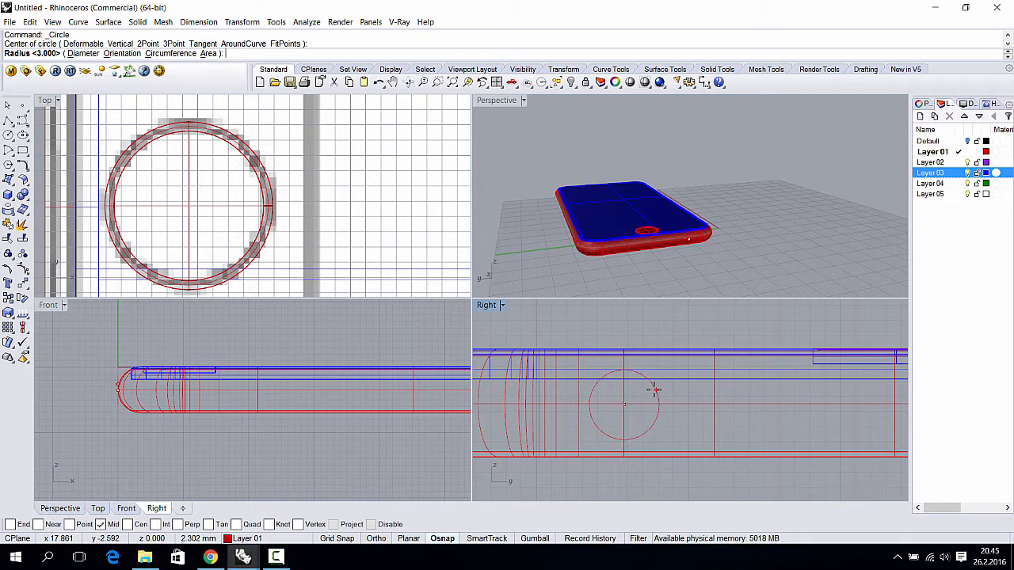
key("Return")
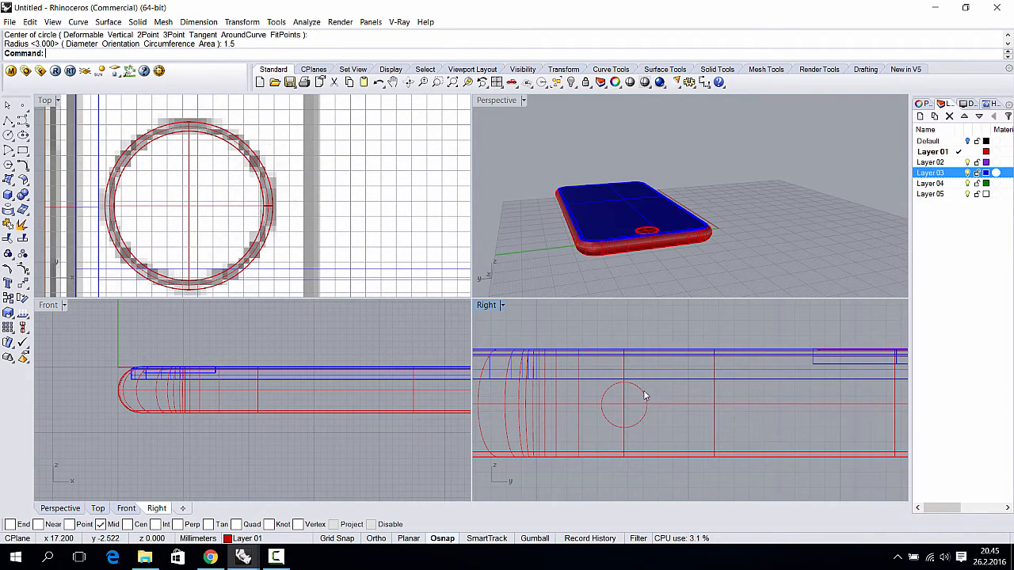
left_click(645, 395)
scroll(359, 225, "down", 14)
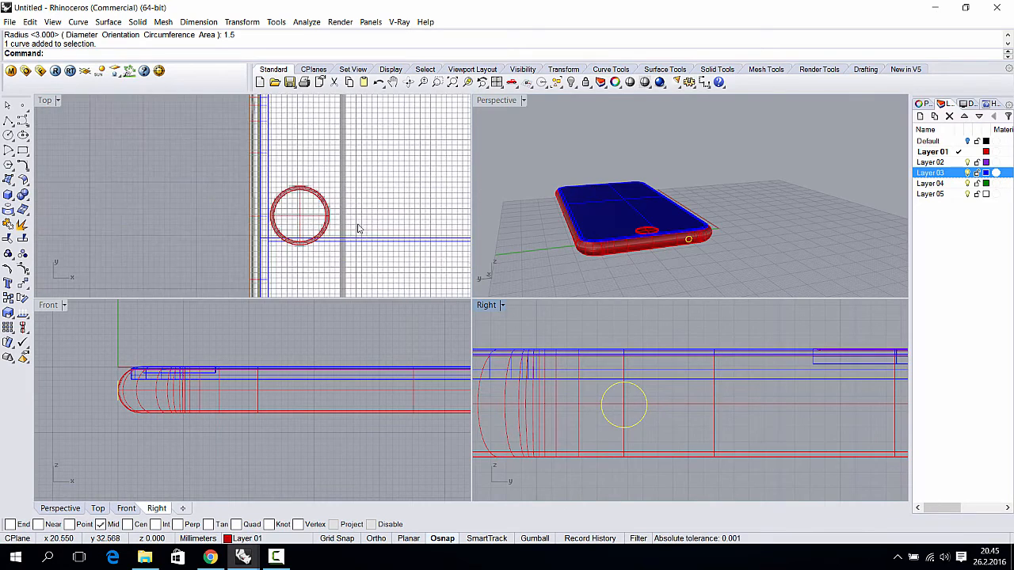
- Frame the whole phone side and slide the circle toward its far end
right_click_drag(341, 221, 274, 247)
scroll(266, 183, "up", 2)
scroll(267, 190, "down", 6)
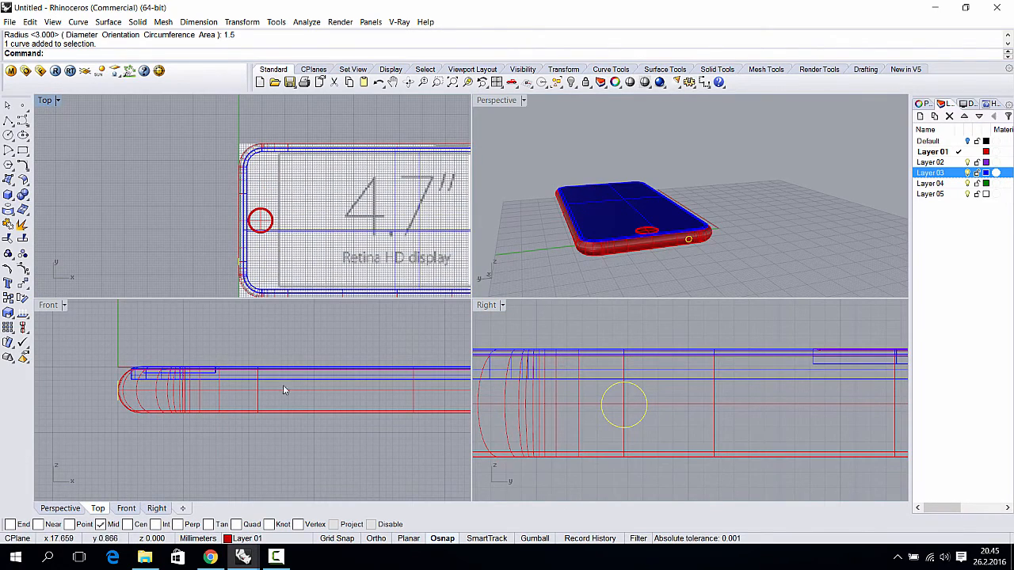
scroll(681, 399, "down", 14)
right_click_drag(681, 400, 610, 416)
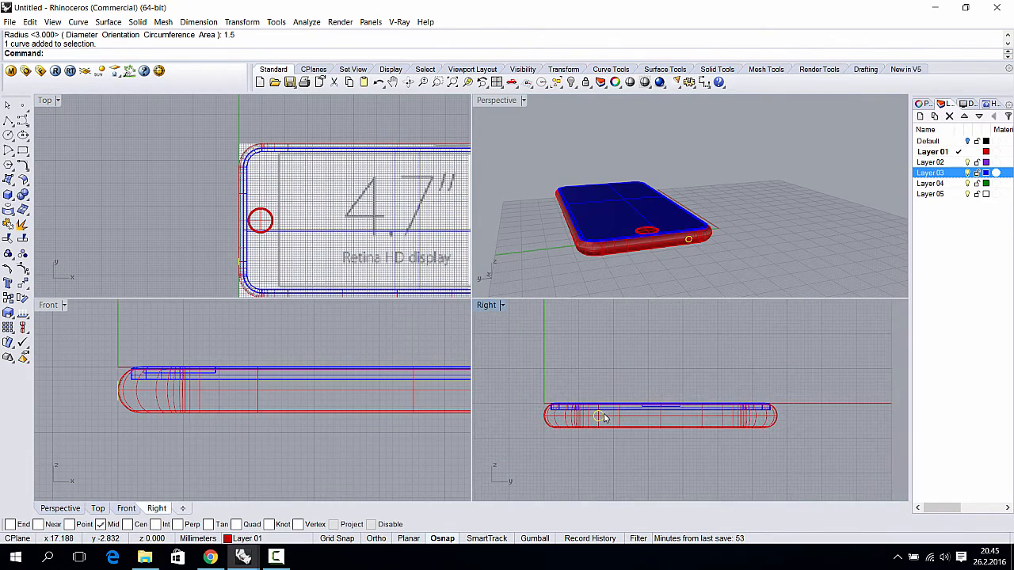
left_click_drag(603, 418, 744, 416)
scroll(611, 246, "up", 10)
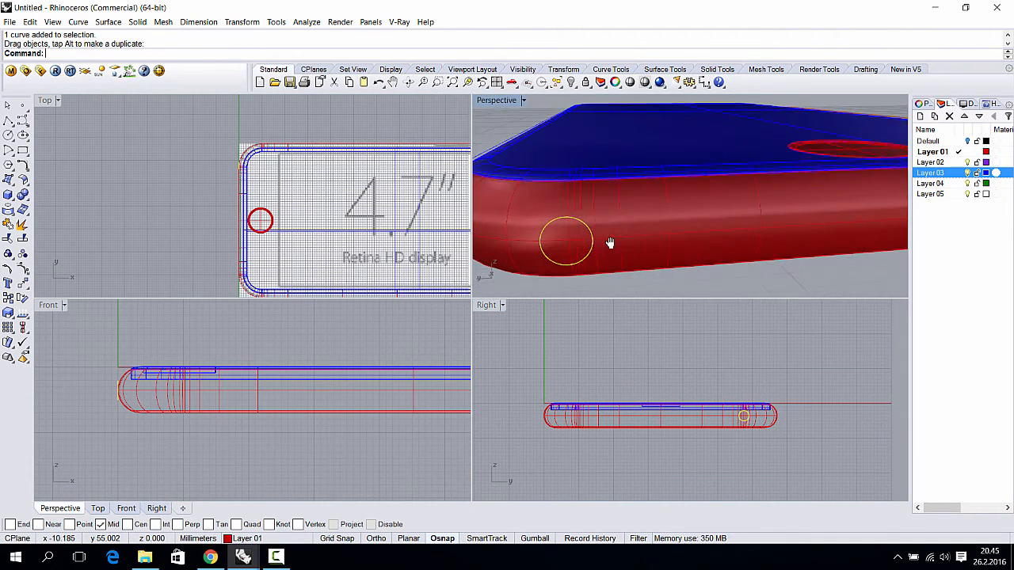
- Nudge the circle along the edge so it sits just inside the rounded corner
right_click_drag(610, 242, 639, 224, "shift")
scroll(746, 420, "up", 1)
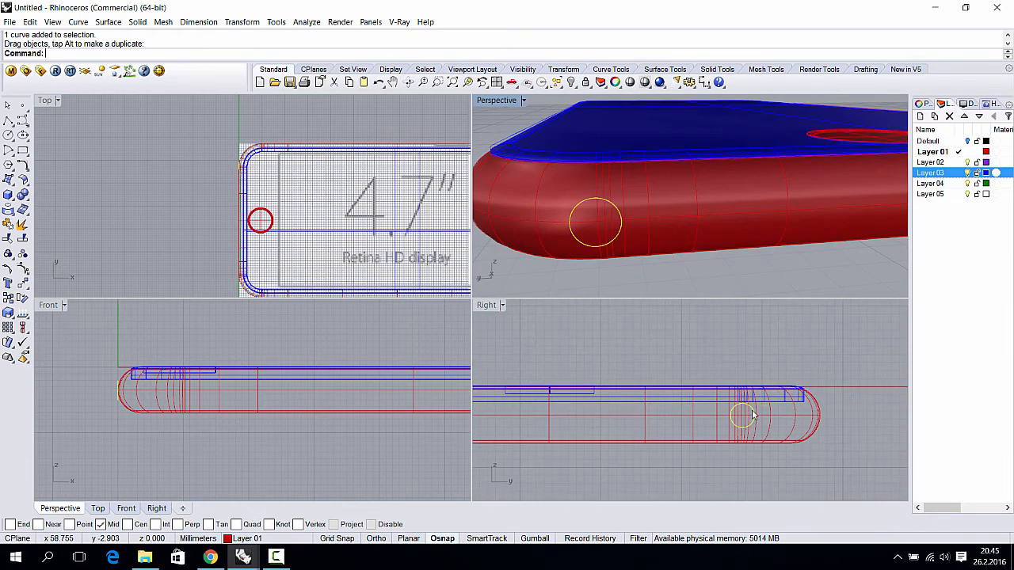
left_click_drag(744, 416, 731, 414, "shift")
right_click_drag(687, 240, 661, 273)
scroll(662, 273, "up", 2)
scroll(709, 325, "up", 2)
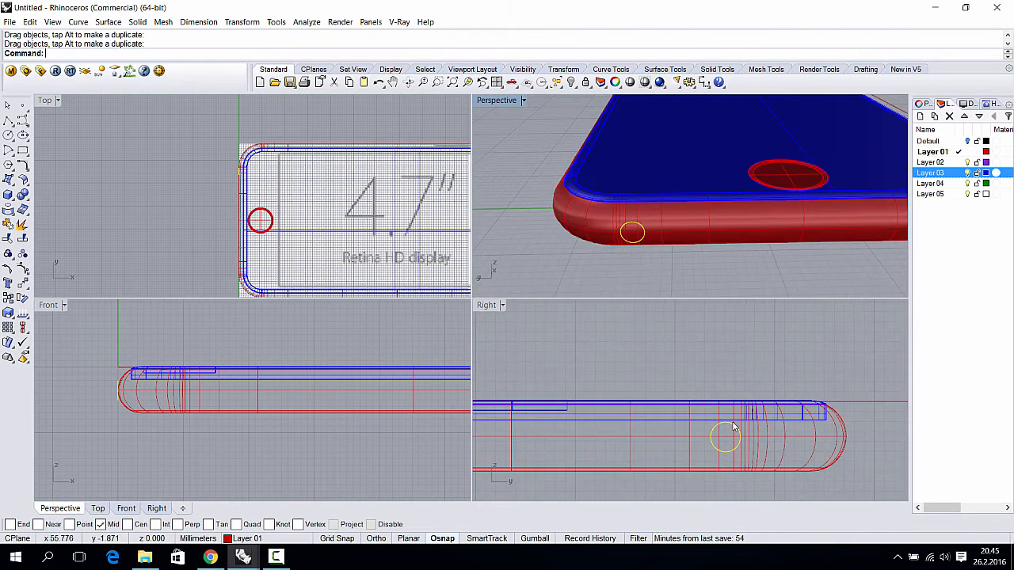
left_click_drag(734, 426, 724, 430, "shift")
left_click(106, 22)
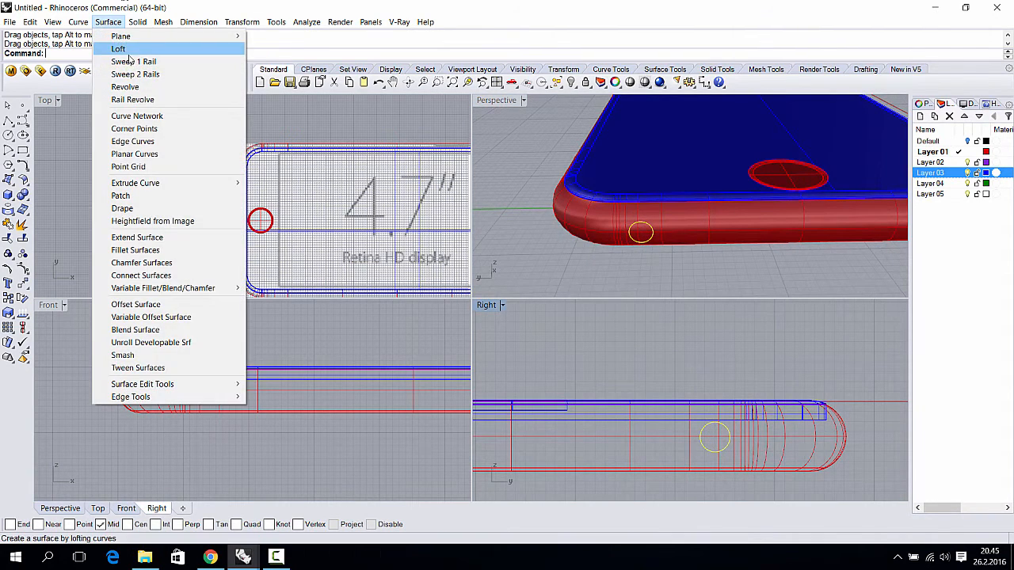
- Extrude the circle straight into a short pin that passes through the phone's edge
mouse_move(181, 185)
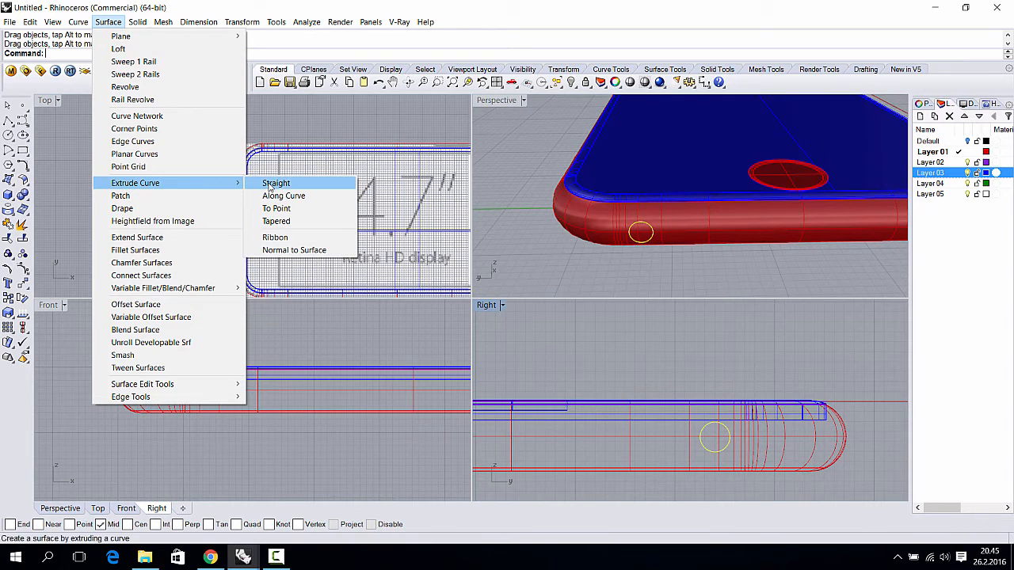
mouse_move(137, 22)
mouse_move(186, 224)
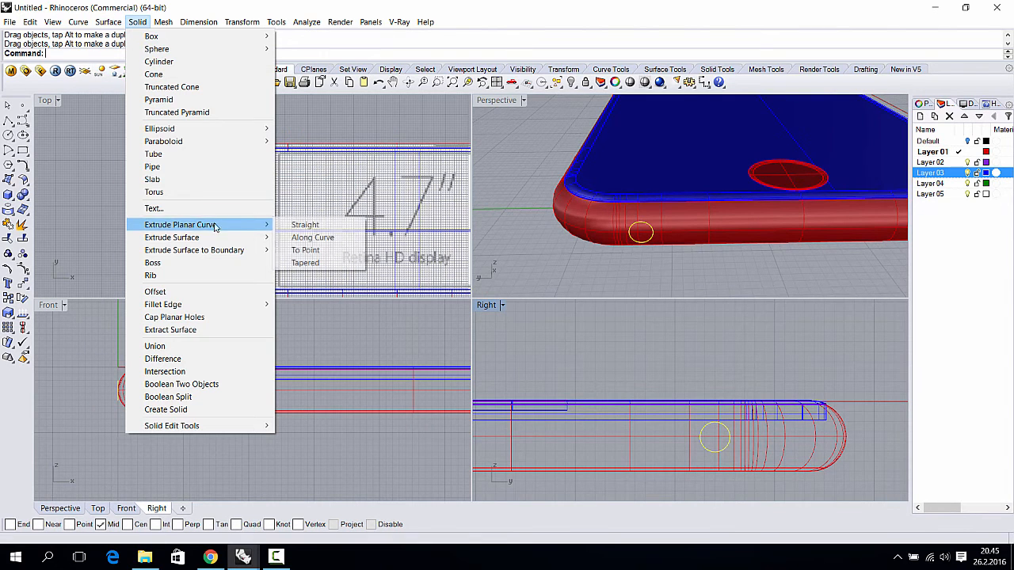
left_click(301, 225)
scroll(260, 178, "up", 8)
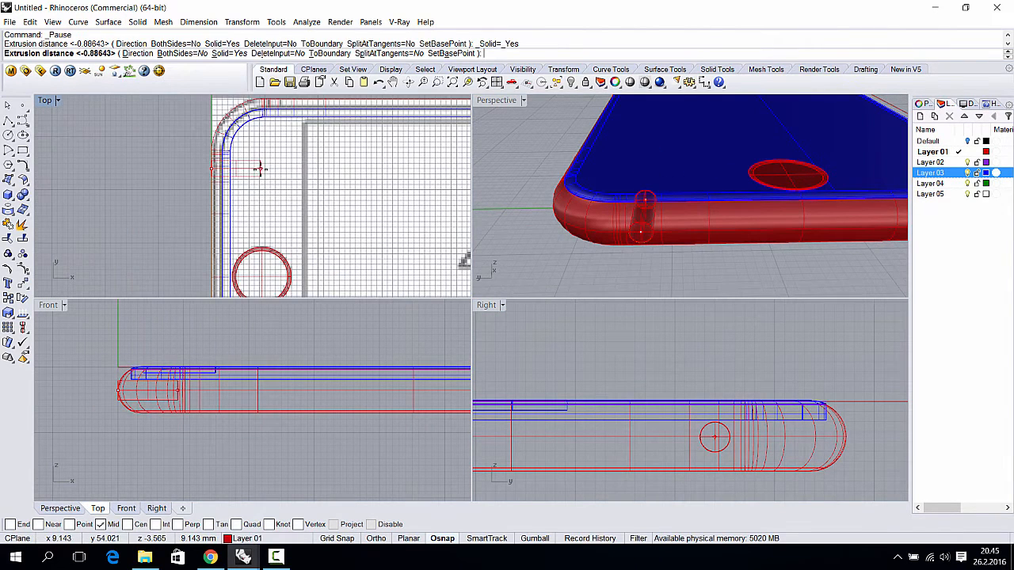
left_click(256, 169)
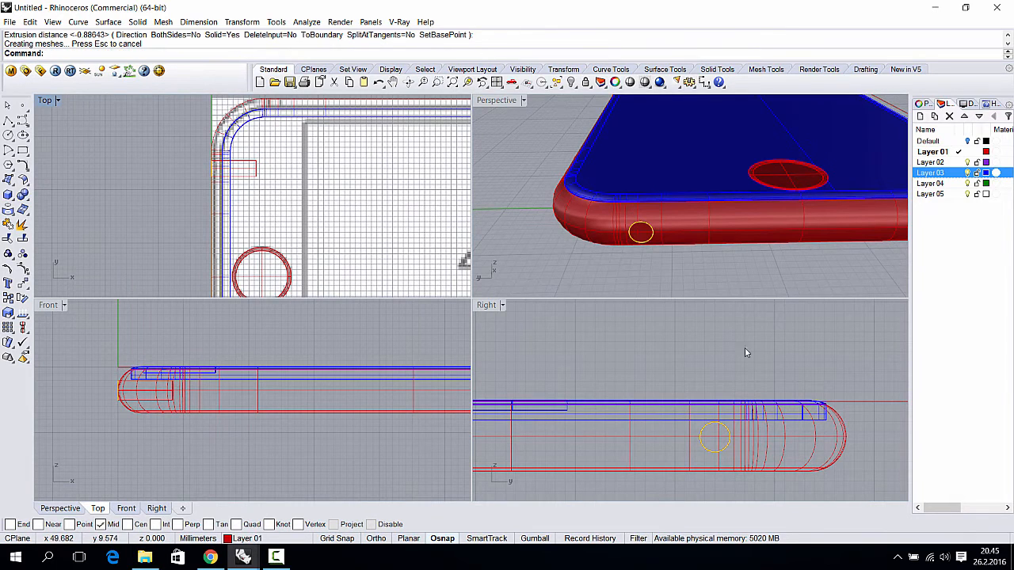
left_click(255, 165)
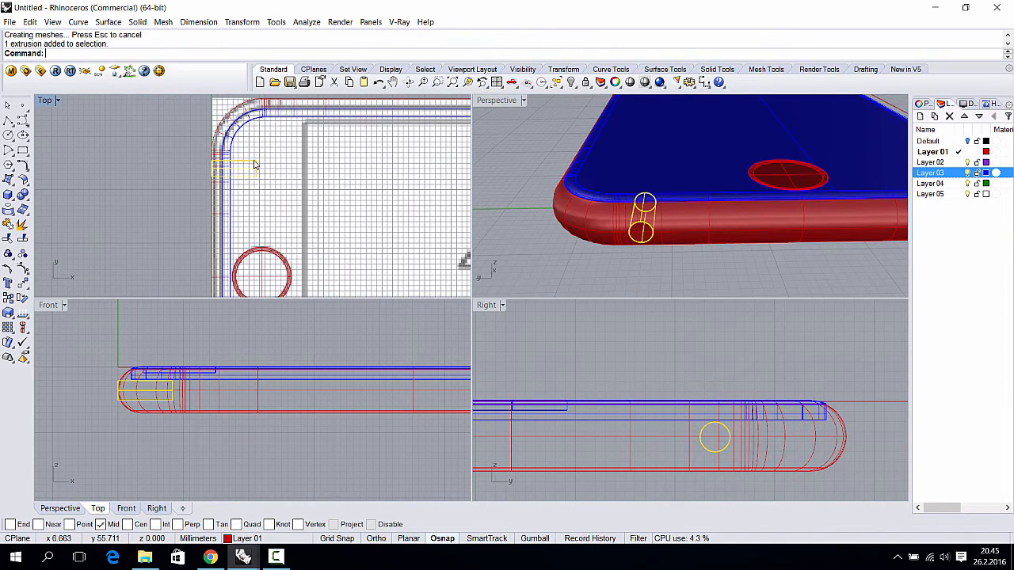
left_click_drag(251, 164, 243, 165)
- Select the phone body as the object to cut
left_click(204, 166)
left_click(557, 269)
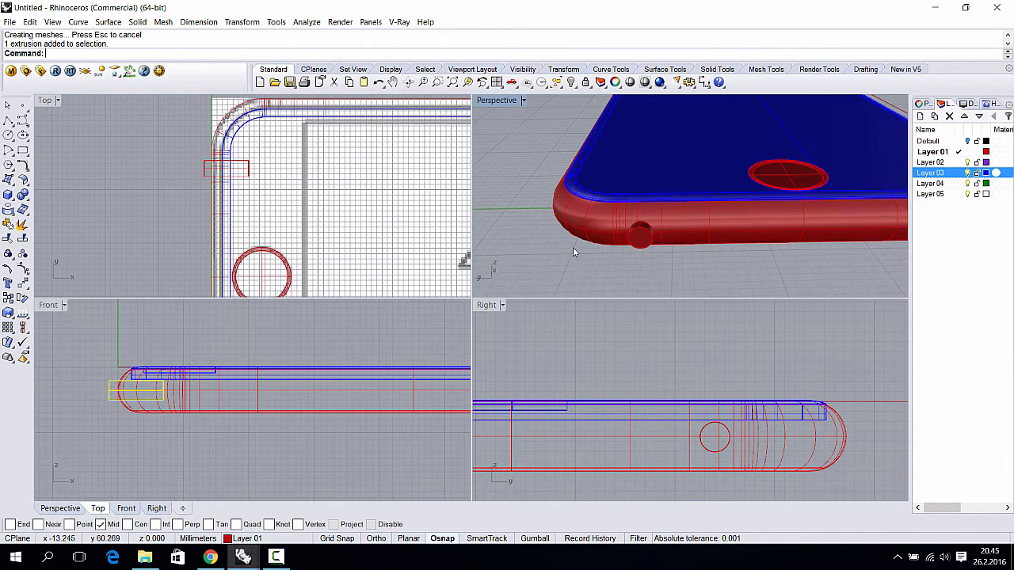
left_click(622, 232)
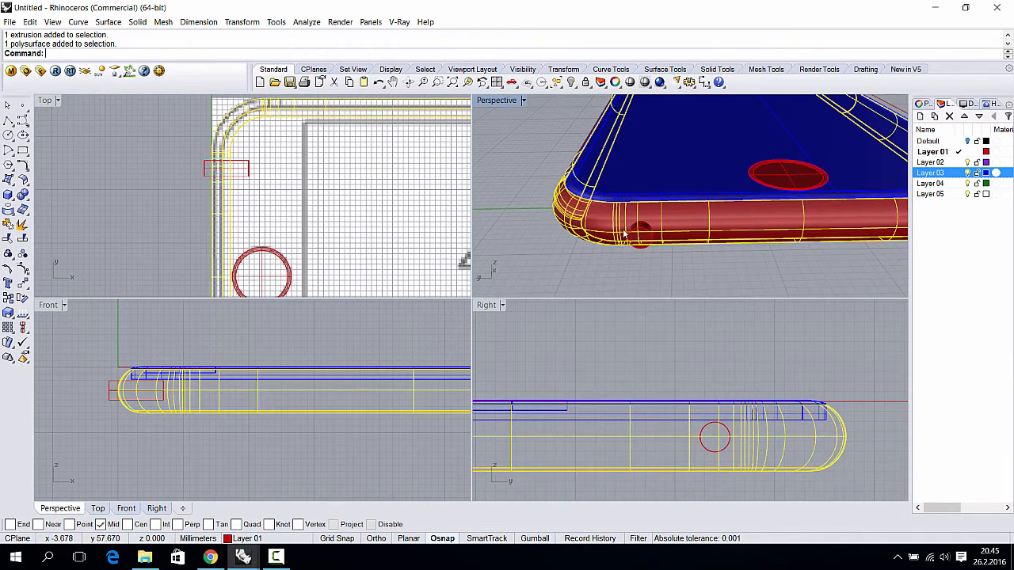
left_click(26, 195)
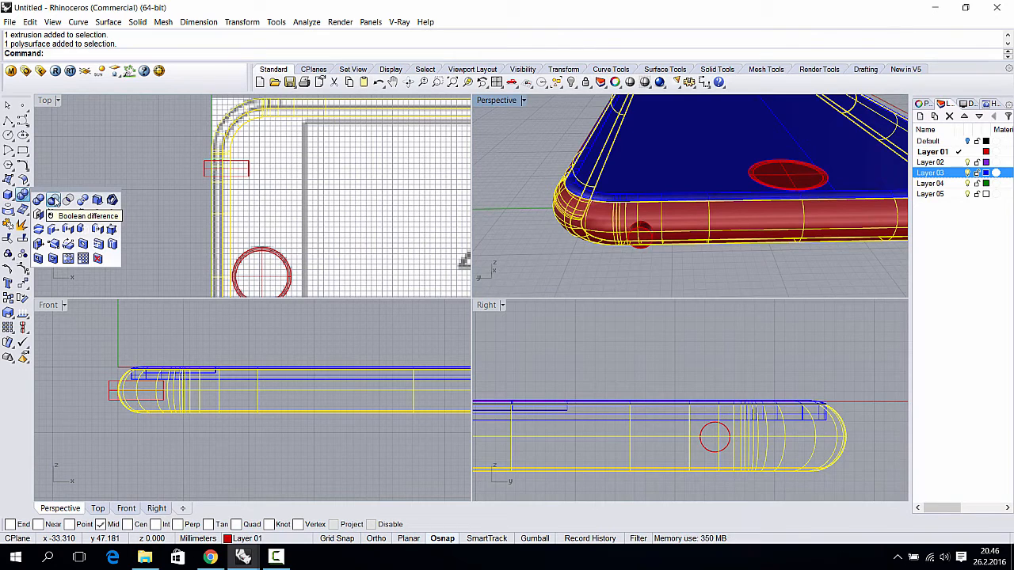
left_click(598, 273)
right_click_drag(599, 274, 654, 241)
scroll(661, 227, "up", 6)
left_click(666, 231)
left_click(665, 233)
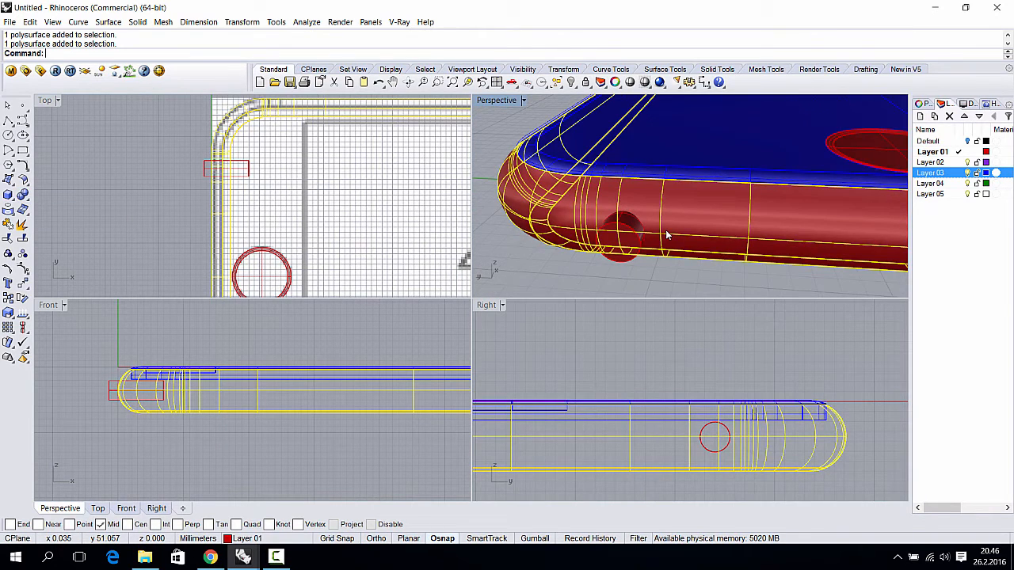
- Split the phone body with the pin, then split the pin with the body
key("Return")
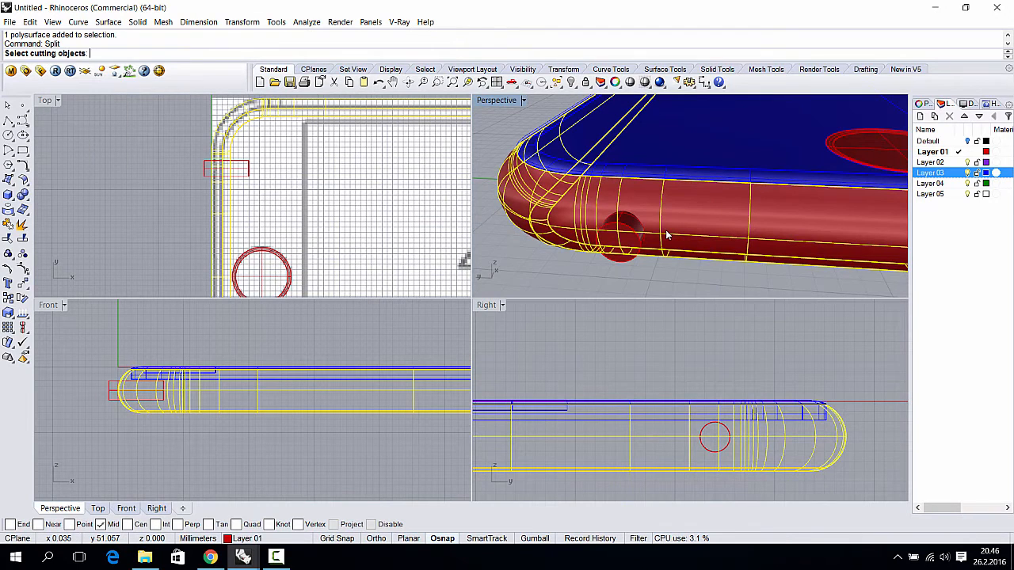
left_click(635, 245)
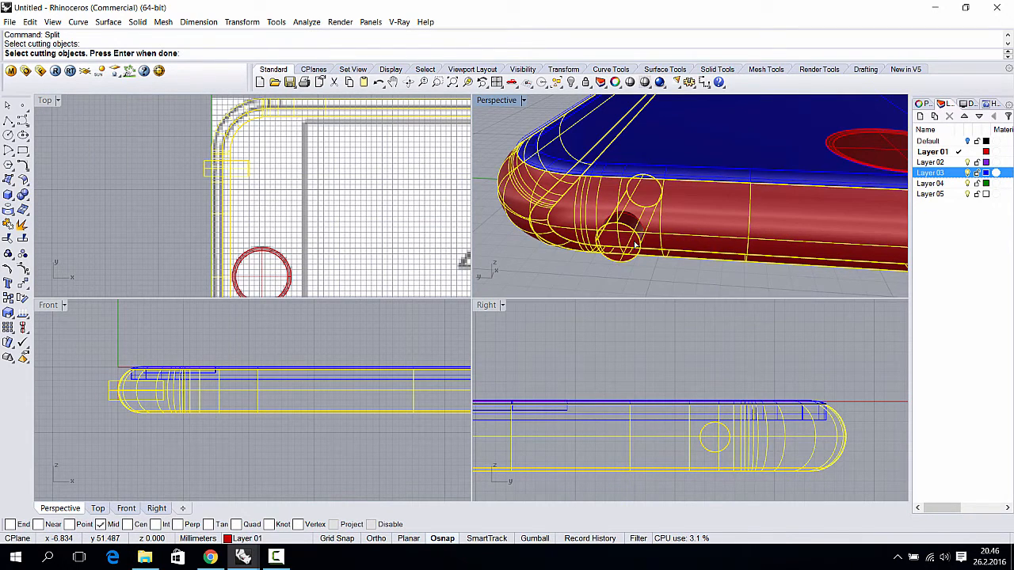
key("Return")
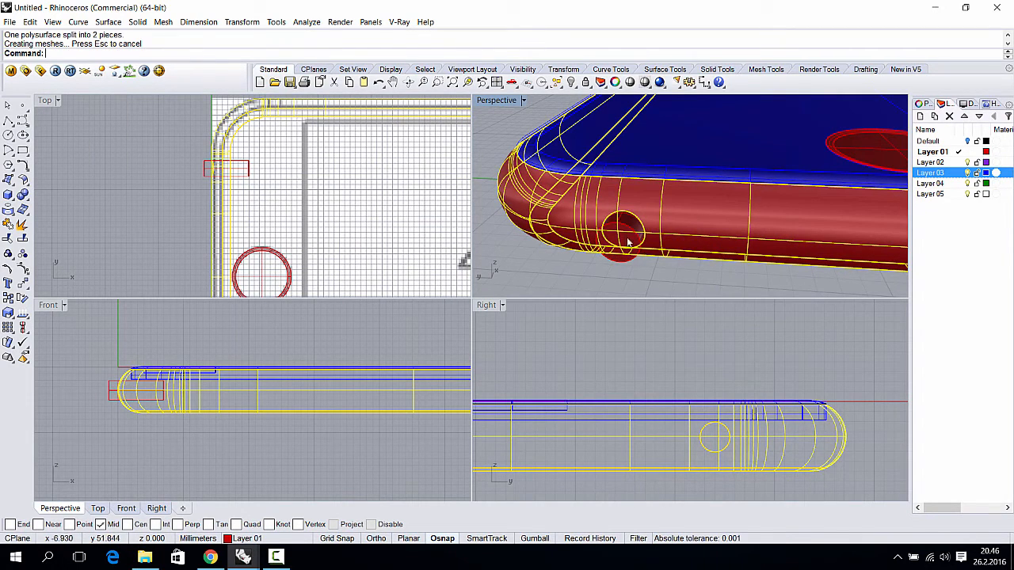
left_click(642, 250)
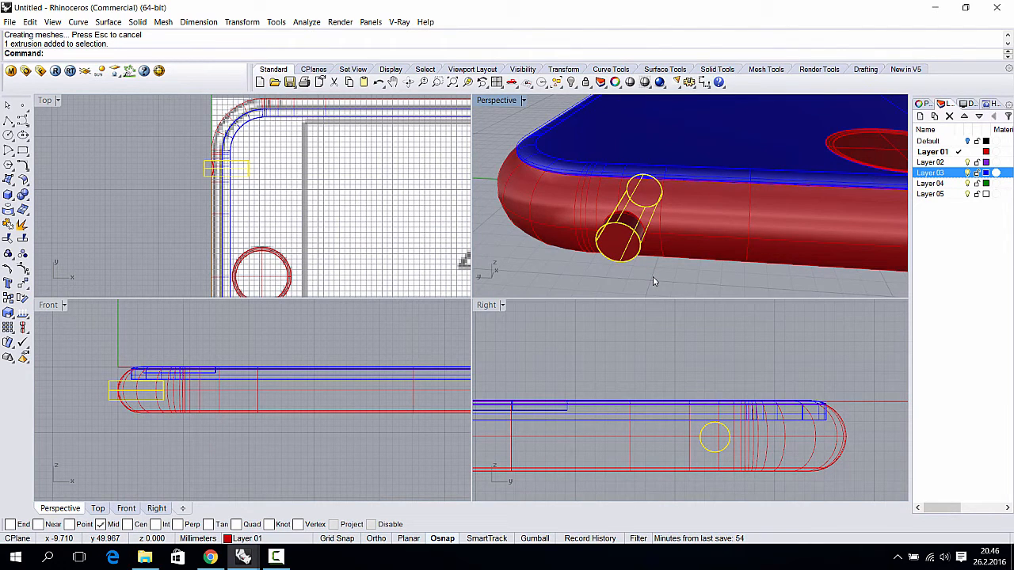
key("Return")
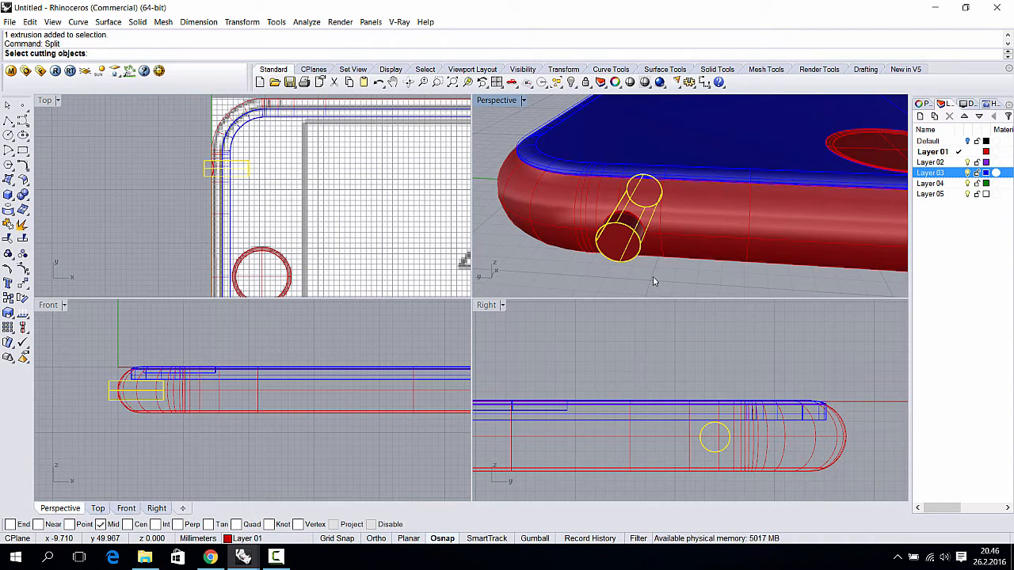
left_click(679, 224)
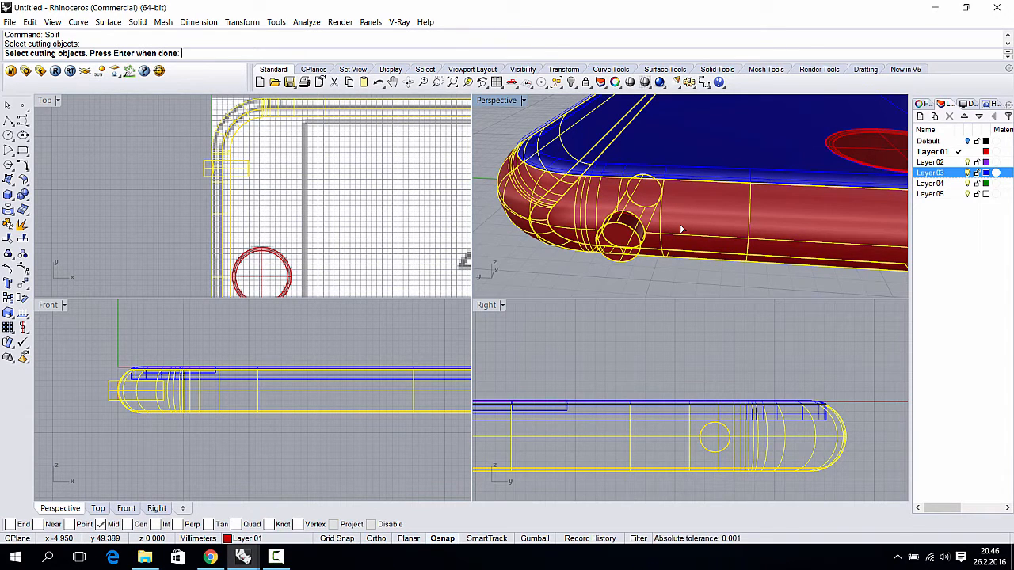
key("Return")
- Delete the leftover plug cylinder and the circular cap to open the hole
scroll(644, 244, "up", 5)
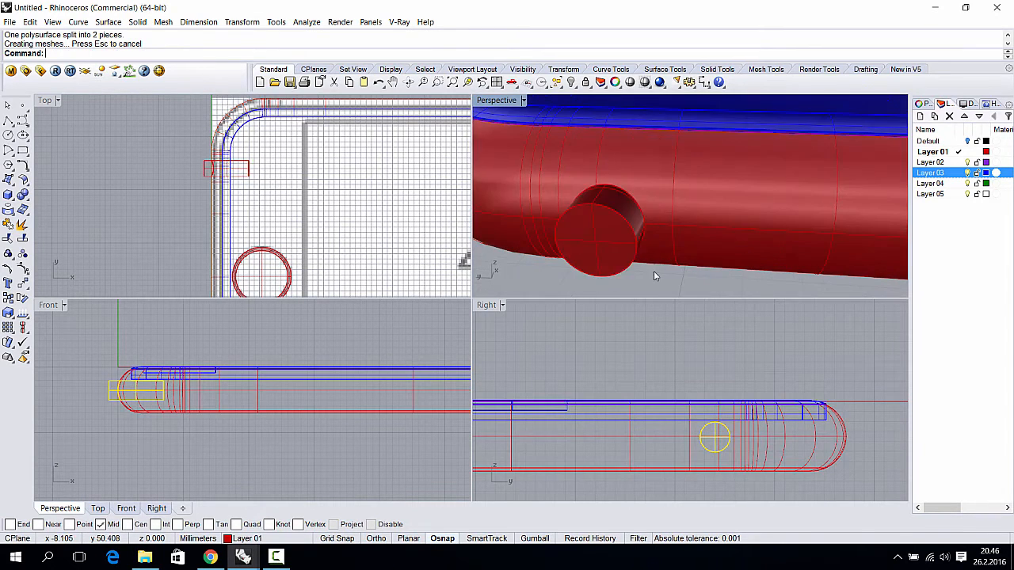
left_click(620, 241)
key("Delete")
scroll(624, 227, "down", 2)
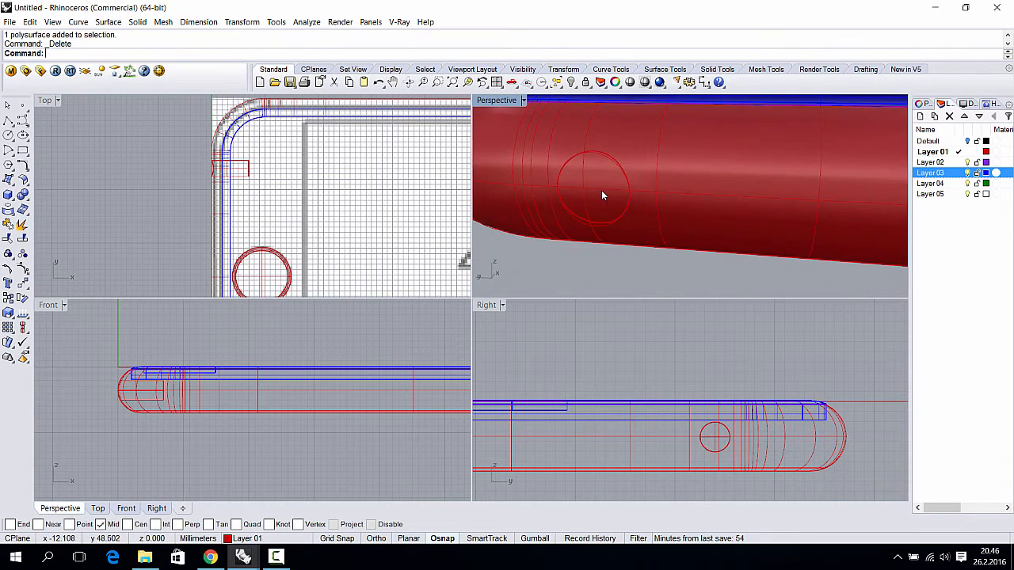
left_click(601, 191)
key("Delete")
- Join the hole's cylindrical wall to the phone body
left_click(602, 182)
right_click_drag(603, 182, 610, 231)
left_click(600, 272)
scroll(626, 237, "down", 5)
scroll(615, 223, "up", 3)
left_click(618, 218)
left_click(703, 214, "shift")
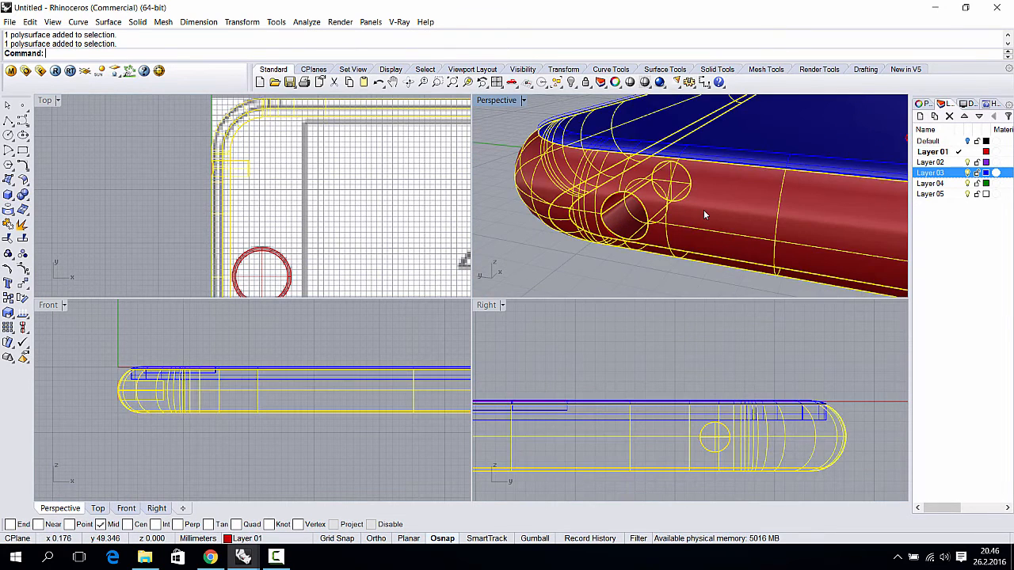
key("ctrl+j")
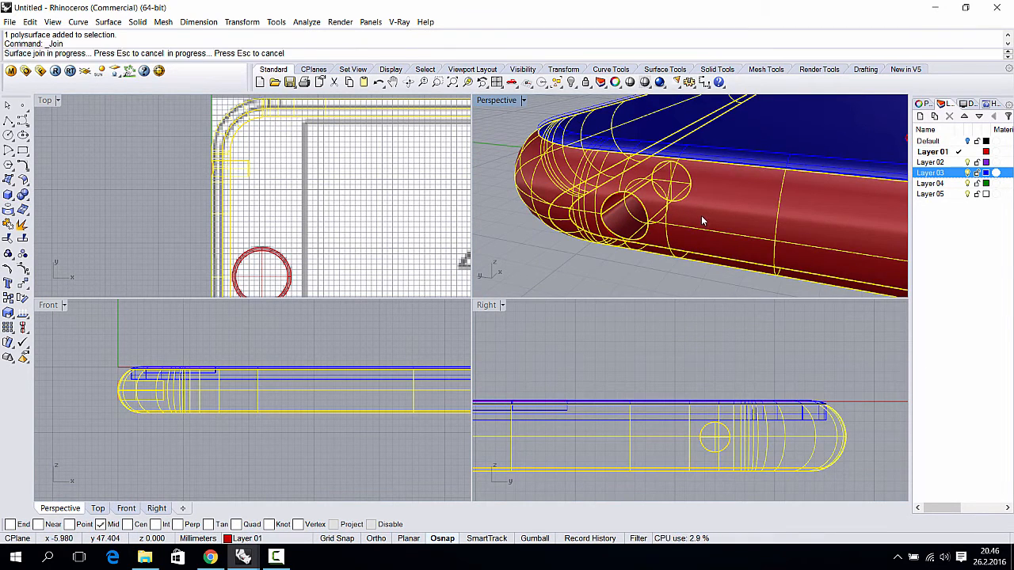
right_click_drag(701, 215, 658, 215)
scroll(746, 243, "down", 5)
scroll(657, 215, "up", 3)
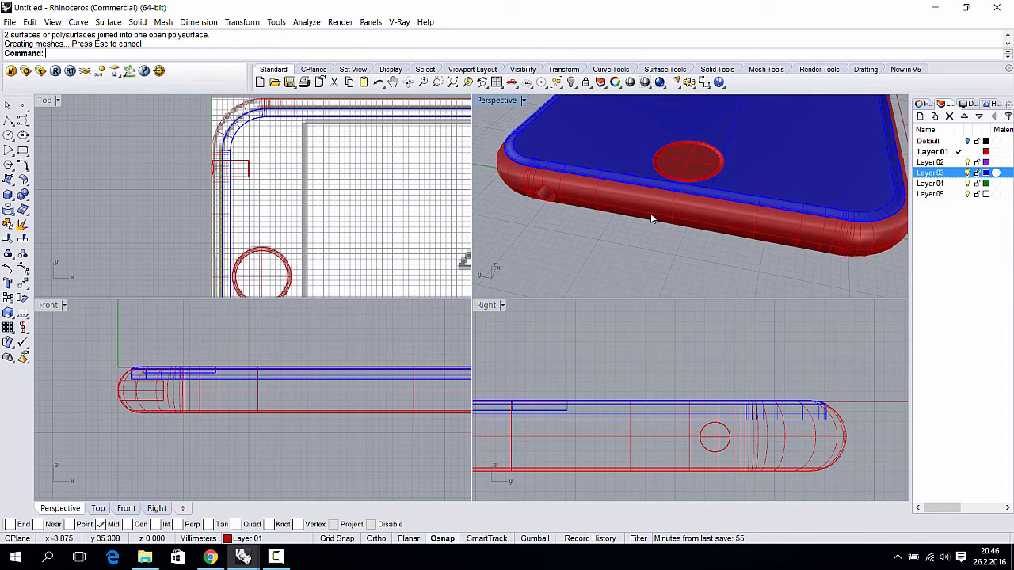
right_click_drag(651, 218, 681, 201)
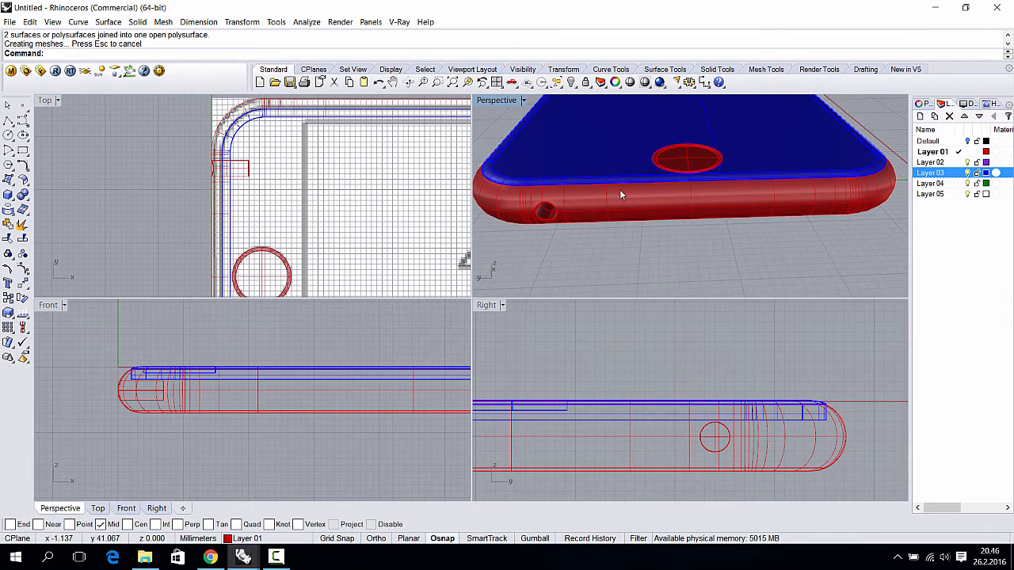
- Draw a small rectangle on the phone's side in the Right view
left_click(23, 152)
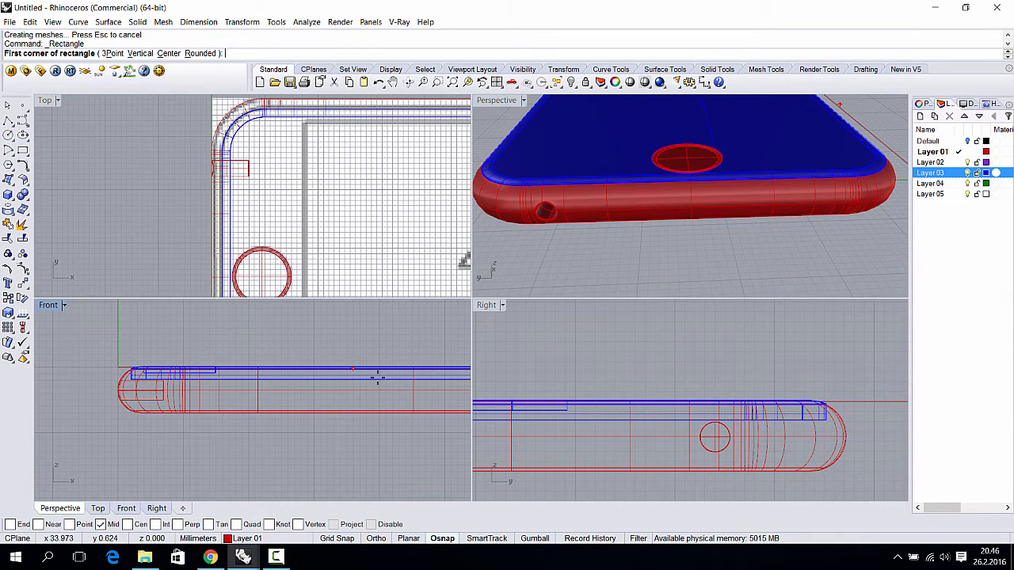
scroll(666, 452, "up", 4)
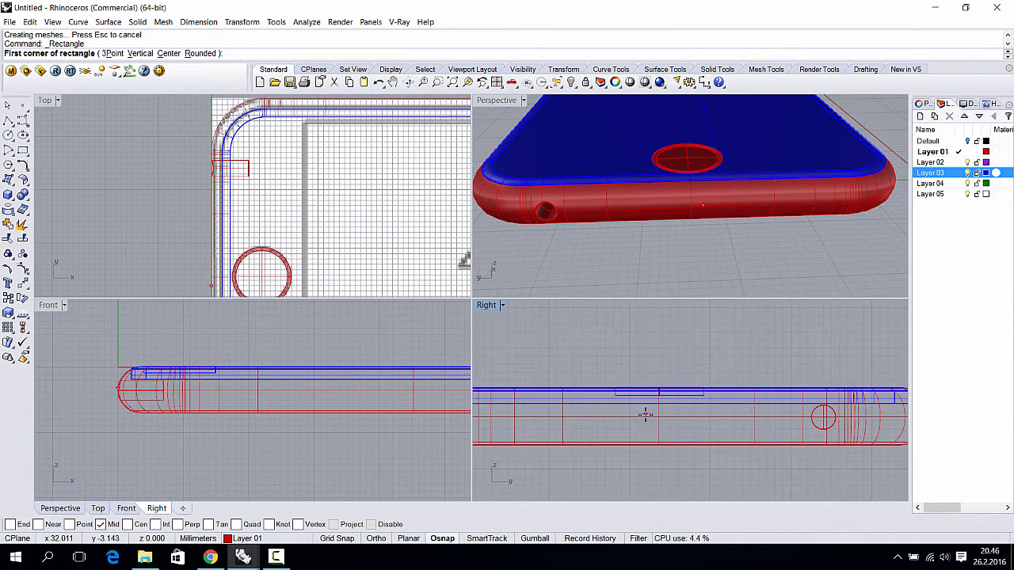
right_click_drag(651, 420, 619, 420)
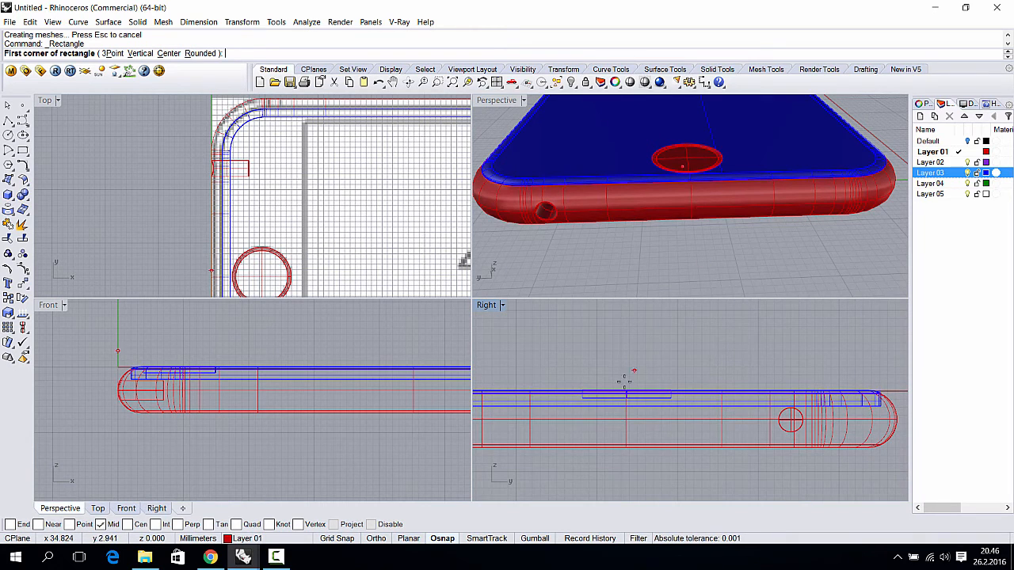
left_click(583, 414)
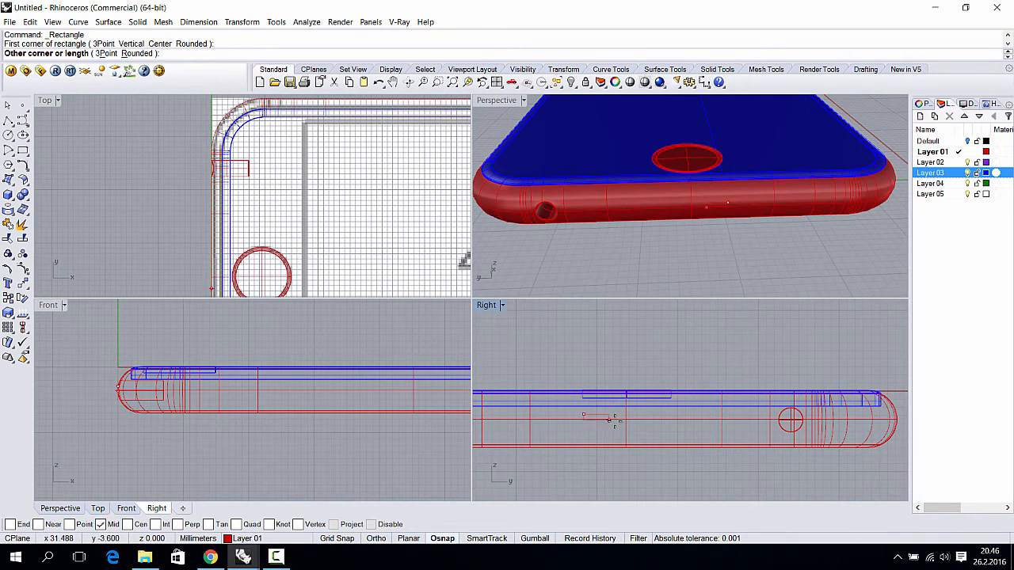
left_click(669, 426)
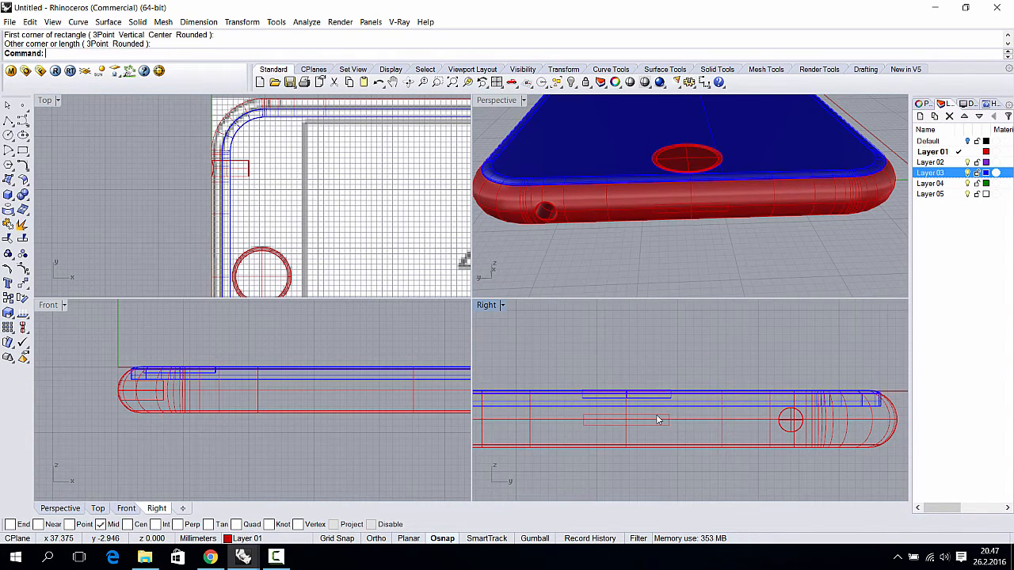
- Fillet the rectangle's corners at radius 1, then undo it
left_click(78, 23)
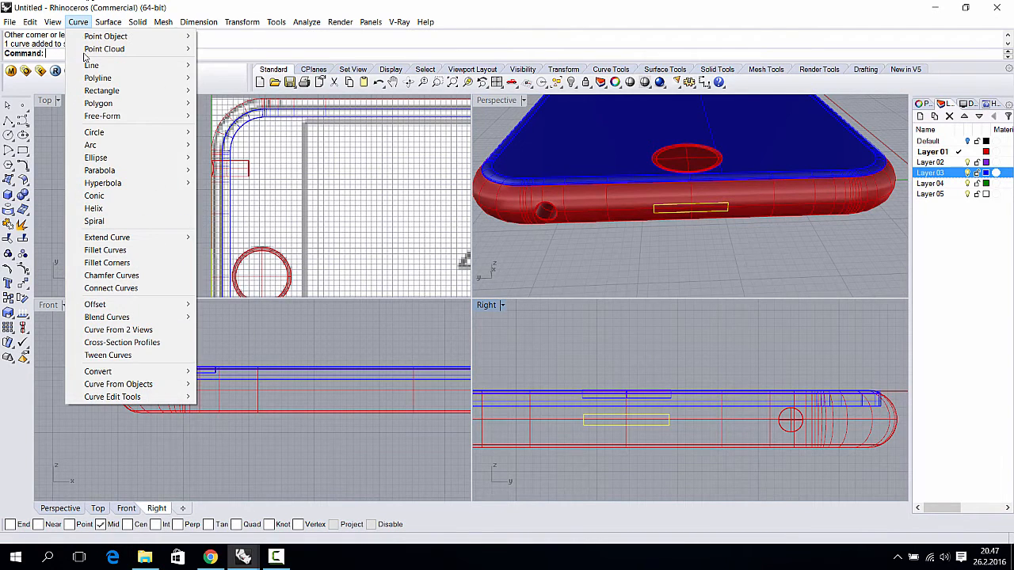
left_click(136, 262)
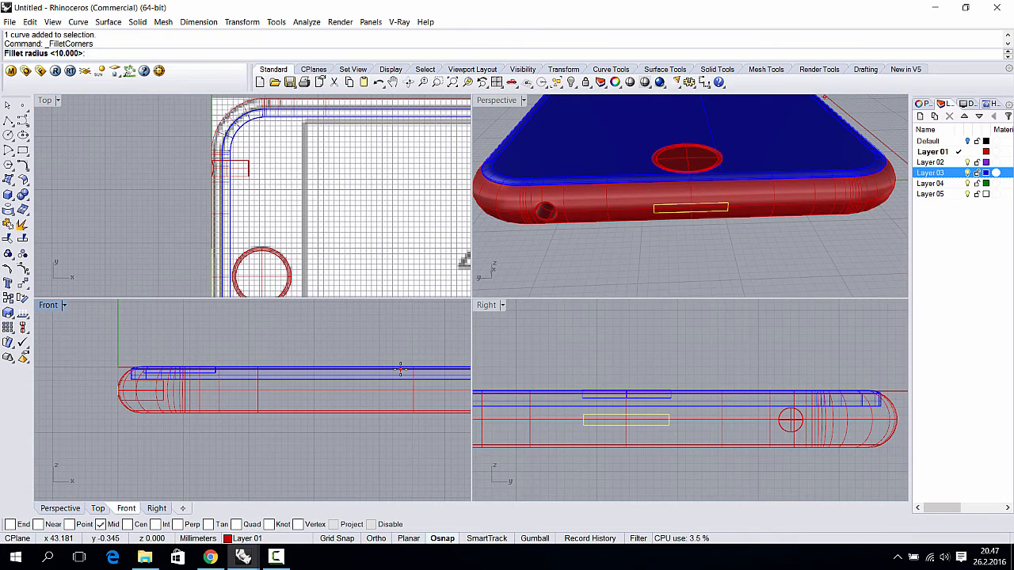
type("1")
key("Return")
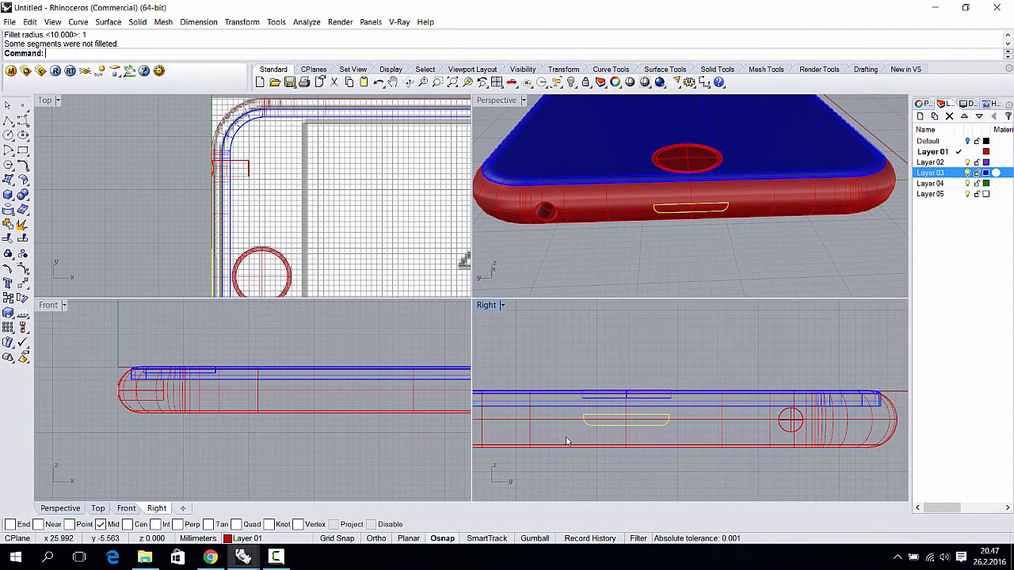
key("Return")
scroll(631, 432, "up", 4)
key("ctrl+z")
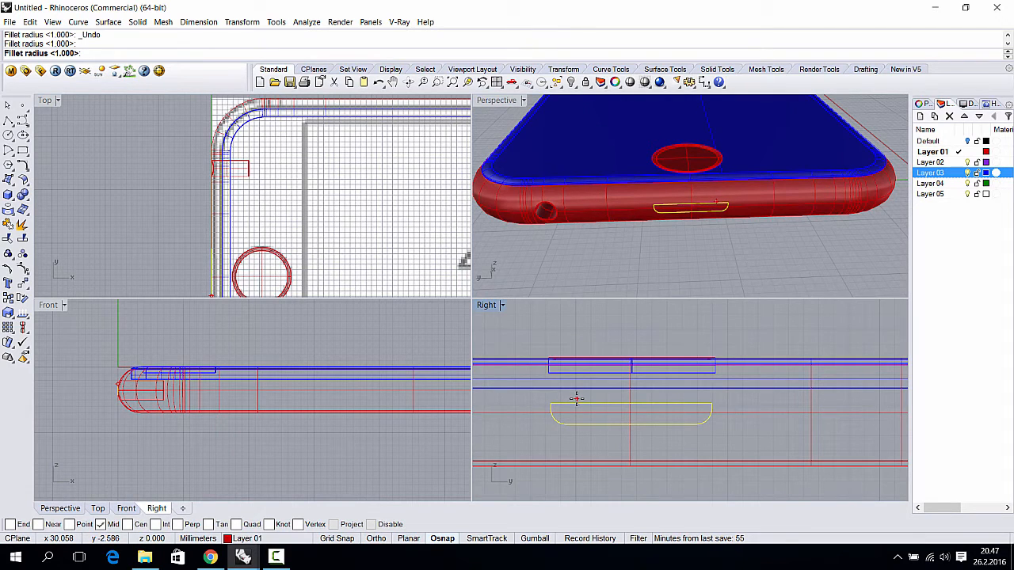
key("Escape")
key("ctrl+z")
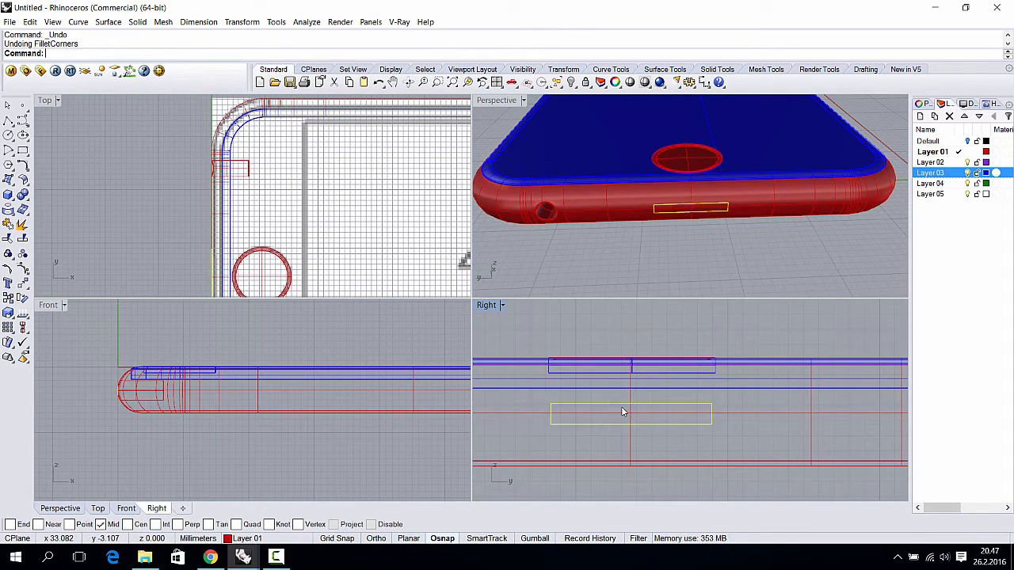
- Try a 0.5 corner fillet, settle on 0.6, then select the body and slot outline
key("Return")
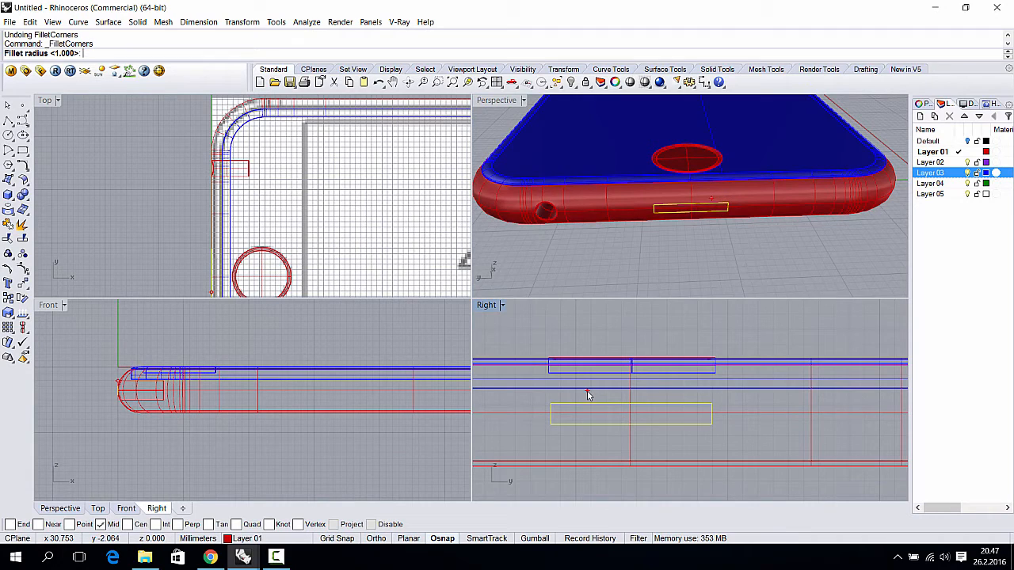
type("0.5")
key("Return")
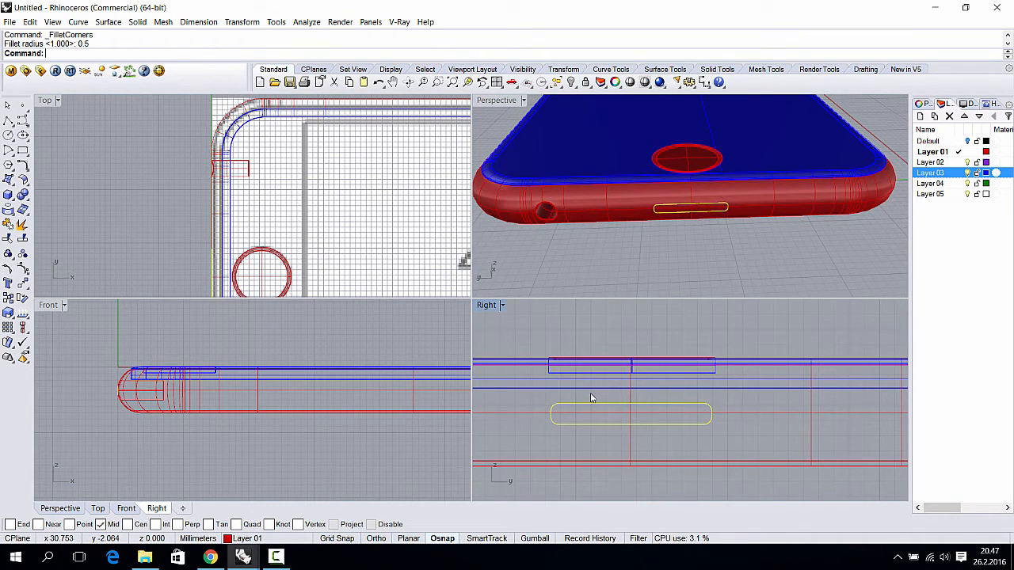
key("ctrl+z")
key("Return")
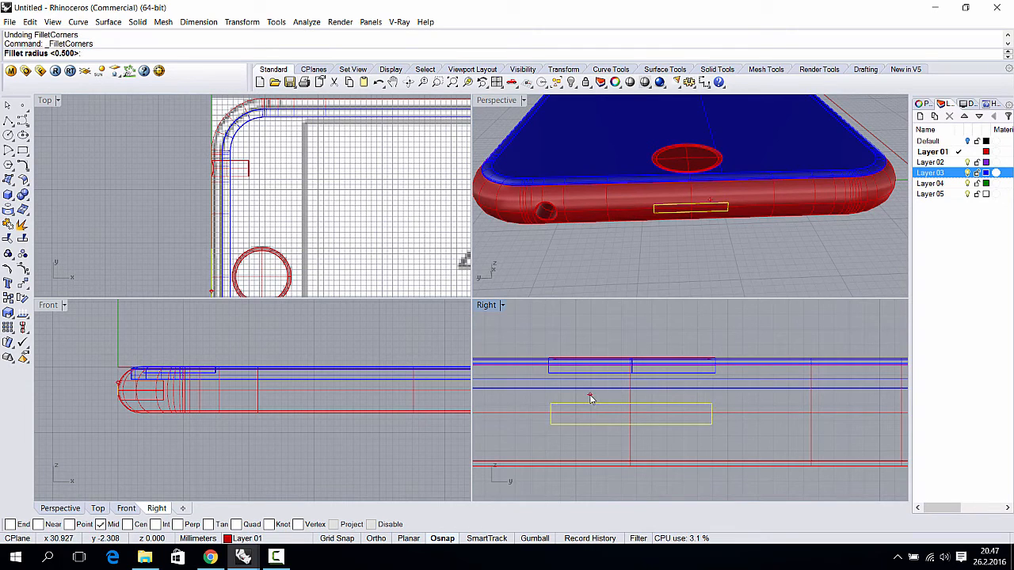
type("0.6")
key("Return")
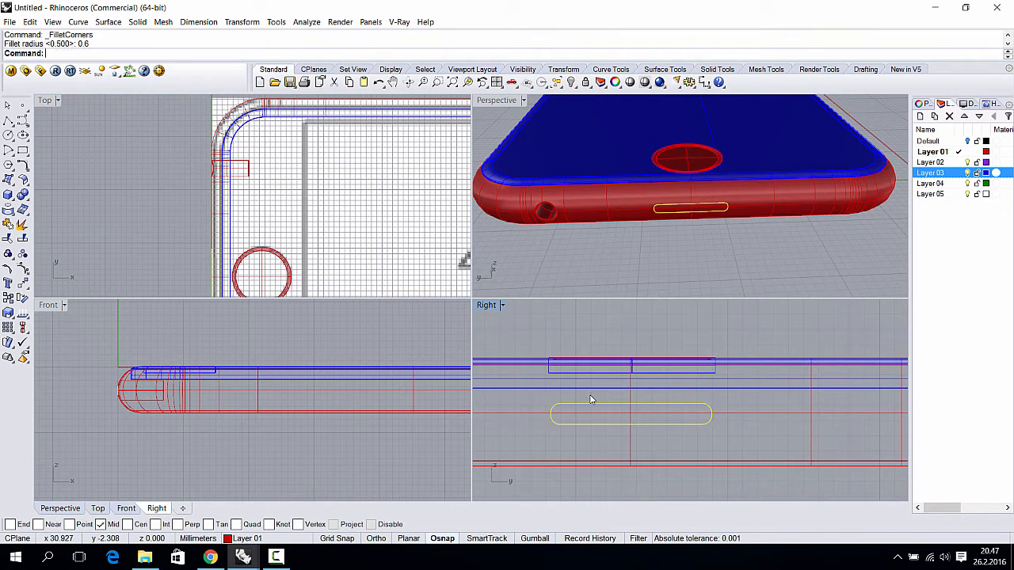
left_click(661, 389)
left_click(683, 404)
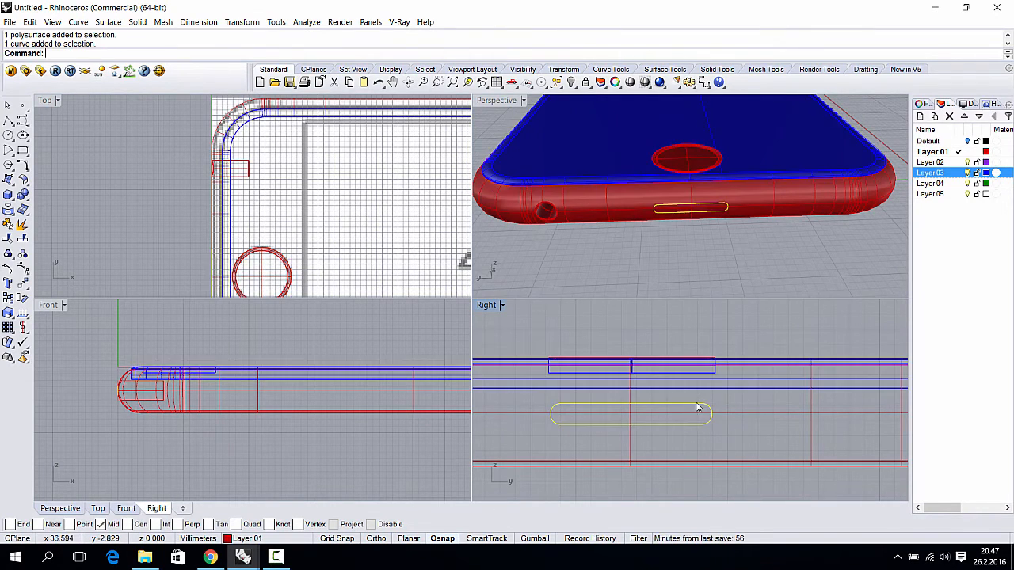
left_click(137, 22)
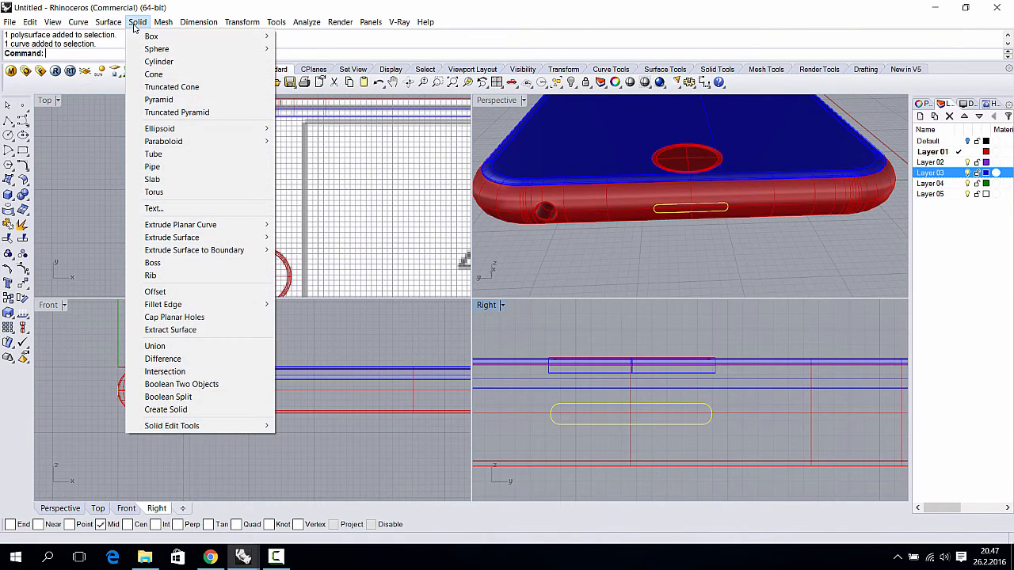
mouse_move(257, 230)
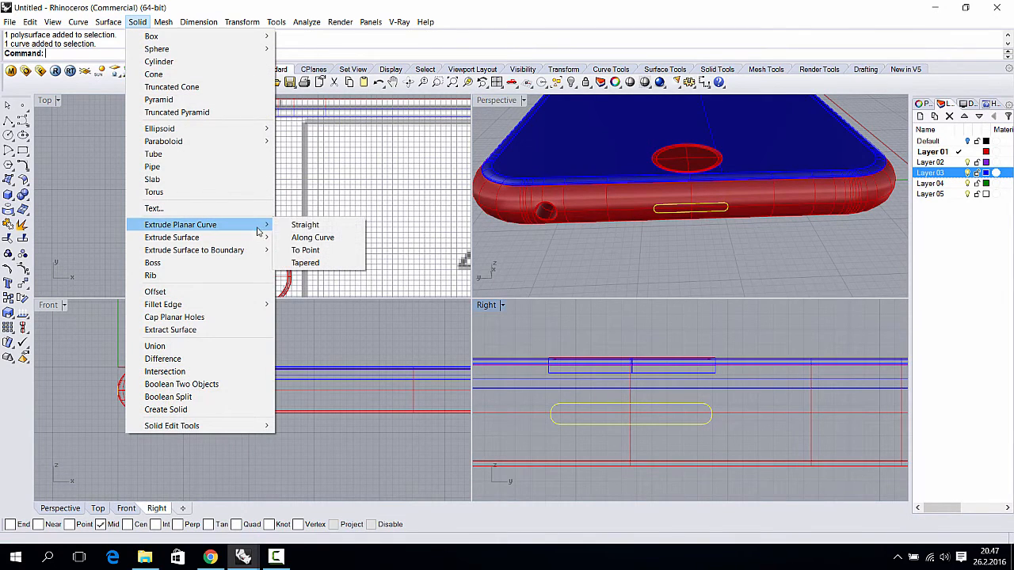
left_click(314, 227)
right_click_drag(194, 220, 195, 163)
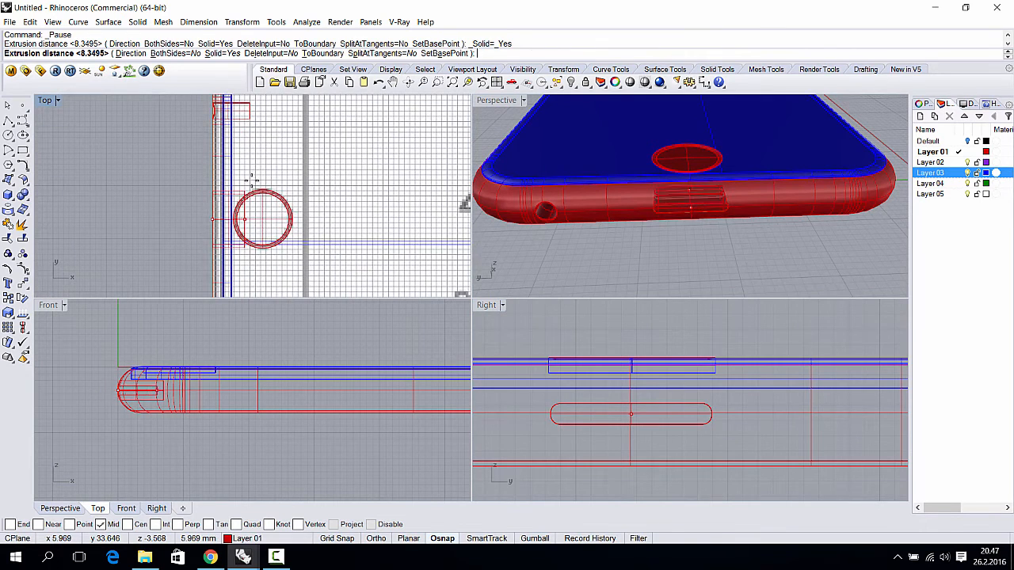
left_click(247, 116)
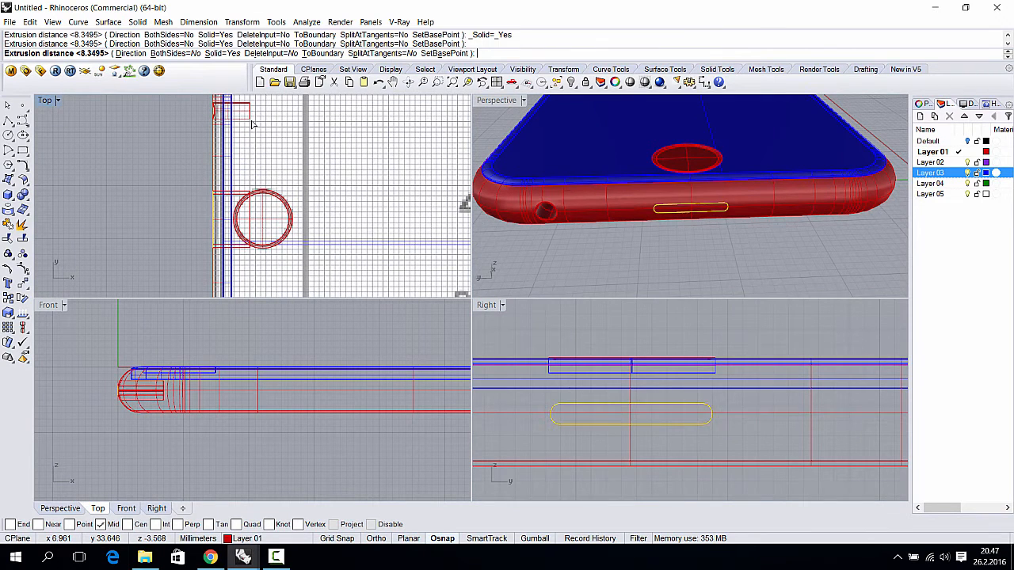
right_click_drag(680, 250, 608, 271)
scroll(674, 229, "up", 7)
left_click(688, 220)
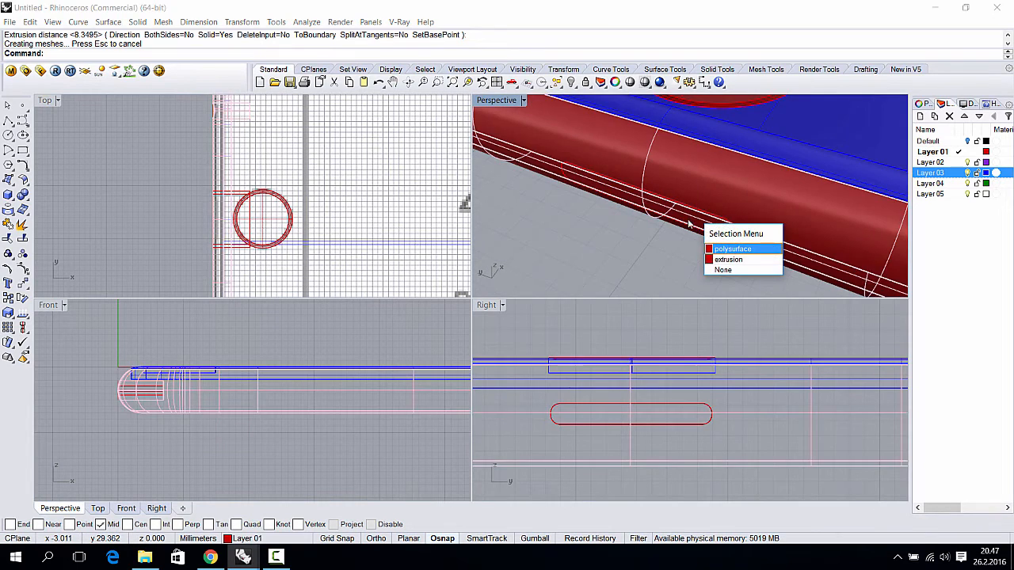
left_click(727, 259)
left_click(562, 239)
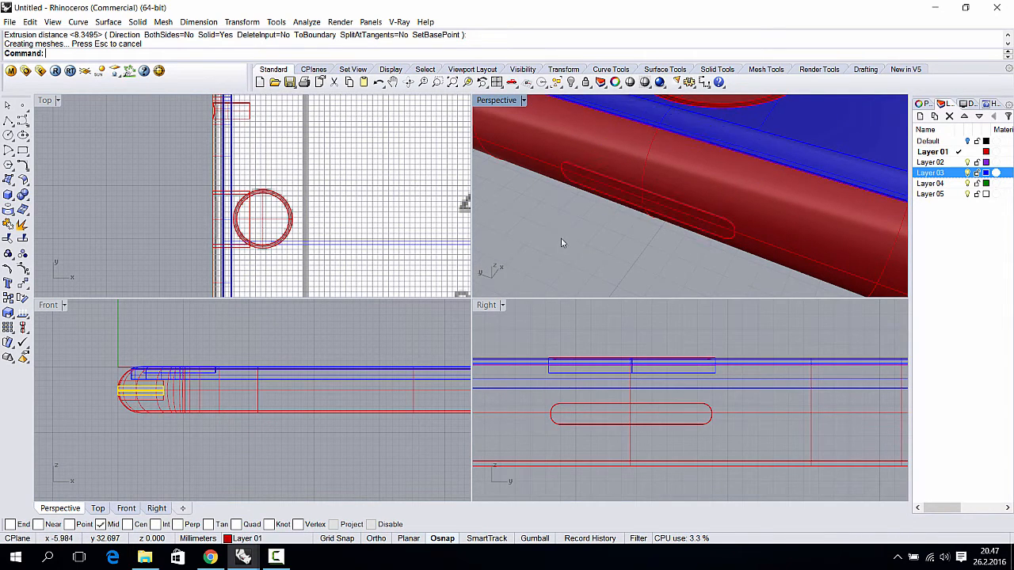
right_click_drag(561, 239, 563, 168)
left_click(563, 166)
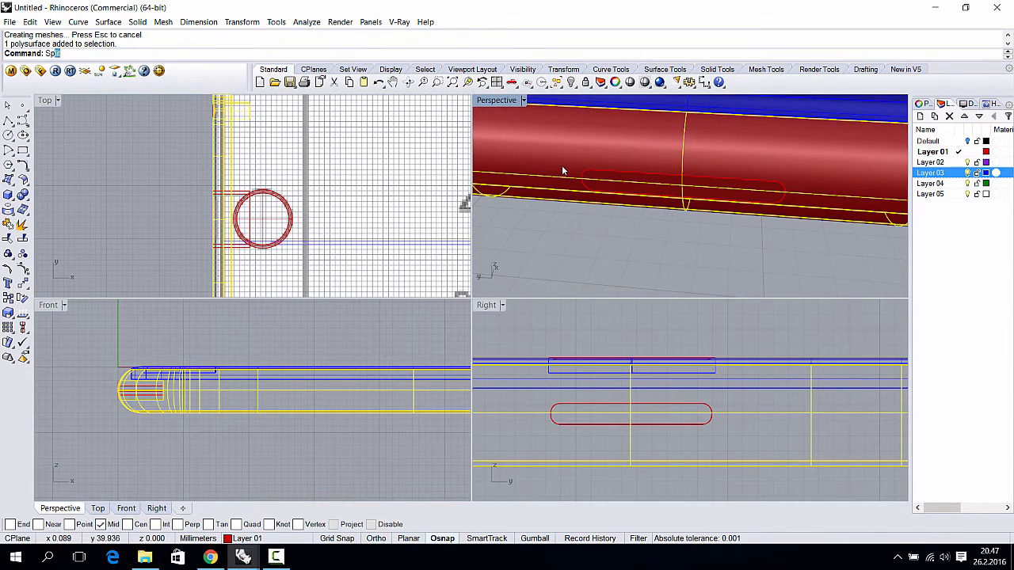
type("Spl")
key("Return")
left_click(616, 178)
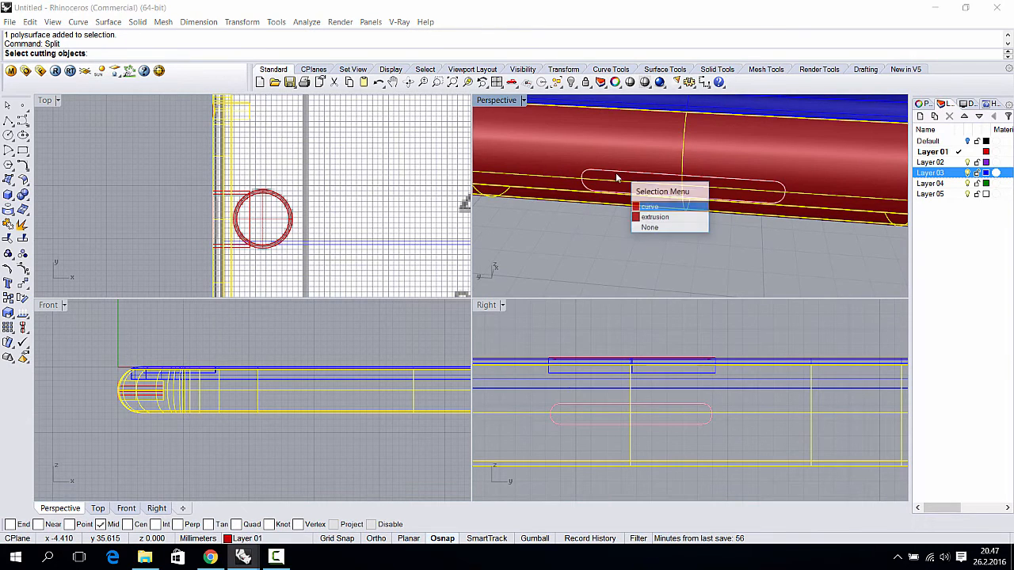
left_click(660, 216)
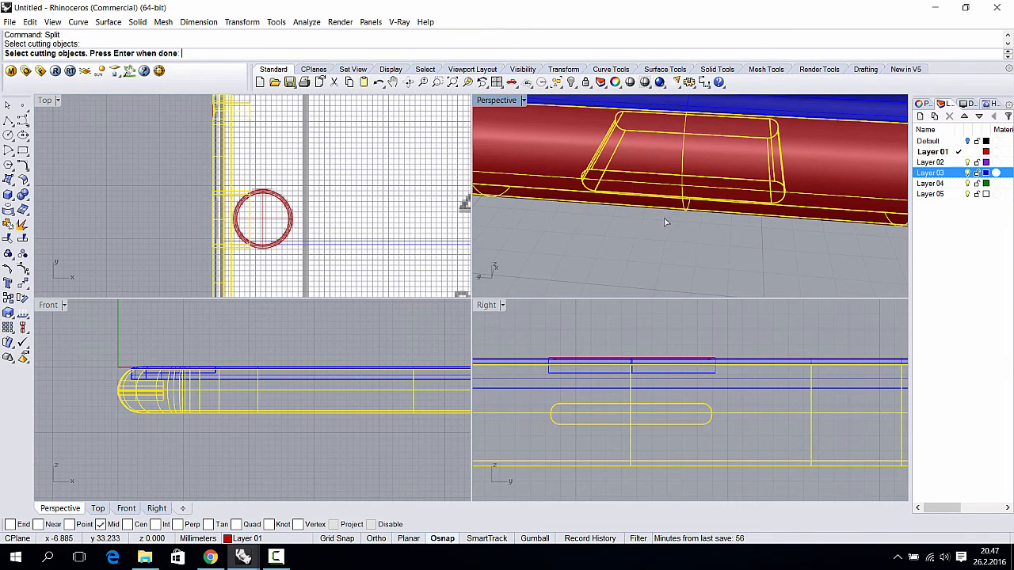
key("Return")
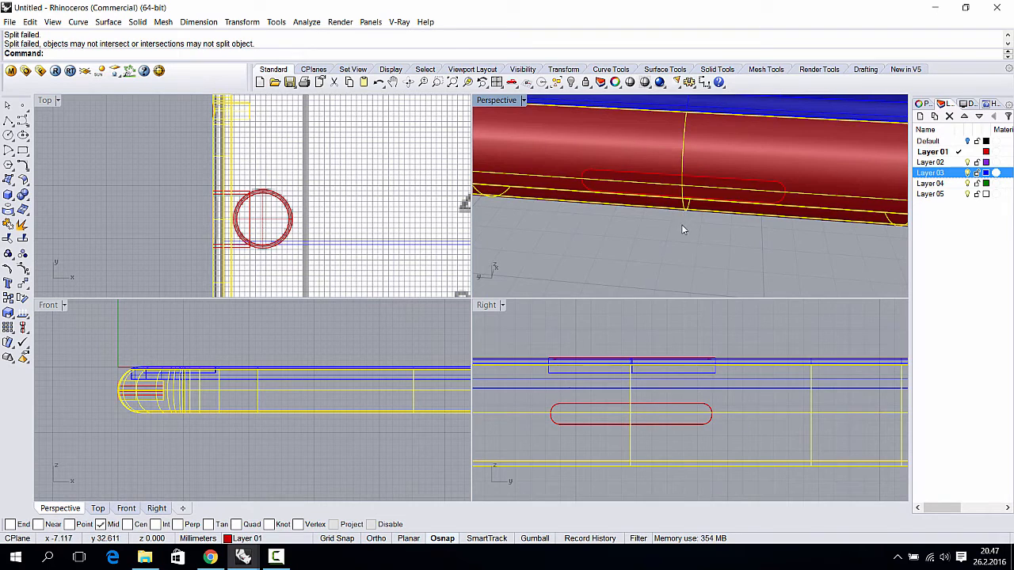
left_click(638, 237)
left_click(630, 175)
left_click(667, 218)
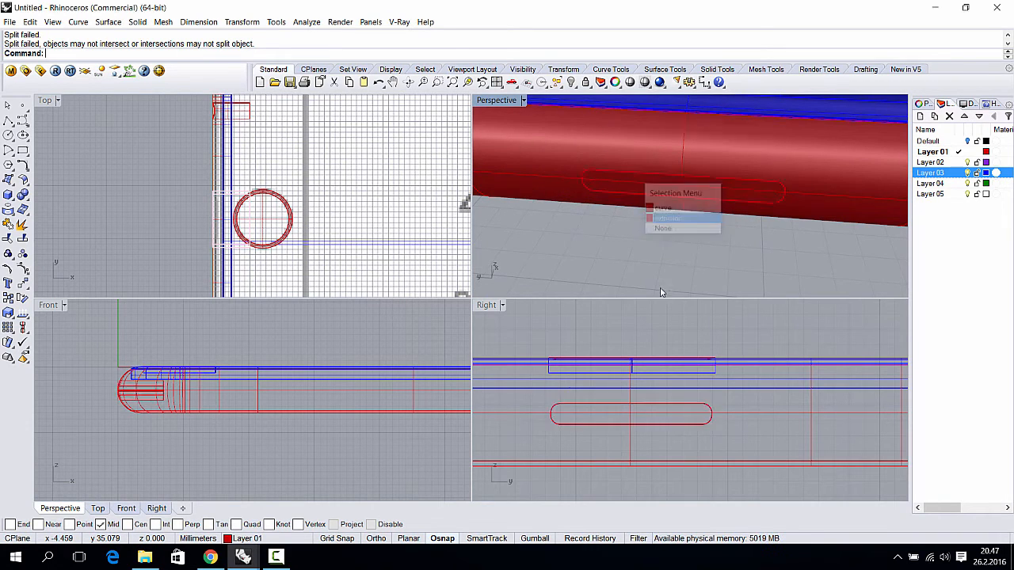
- Shift the slot solid into the wall and split the phone body with it
left_click_drag(151, 394, 150, 391)
left_click(647, 314)
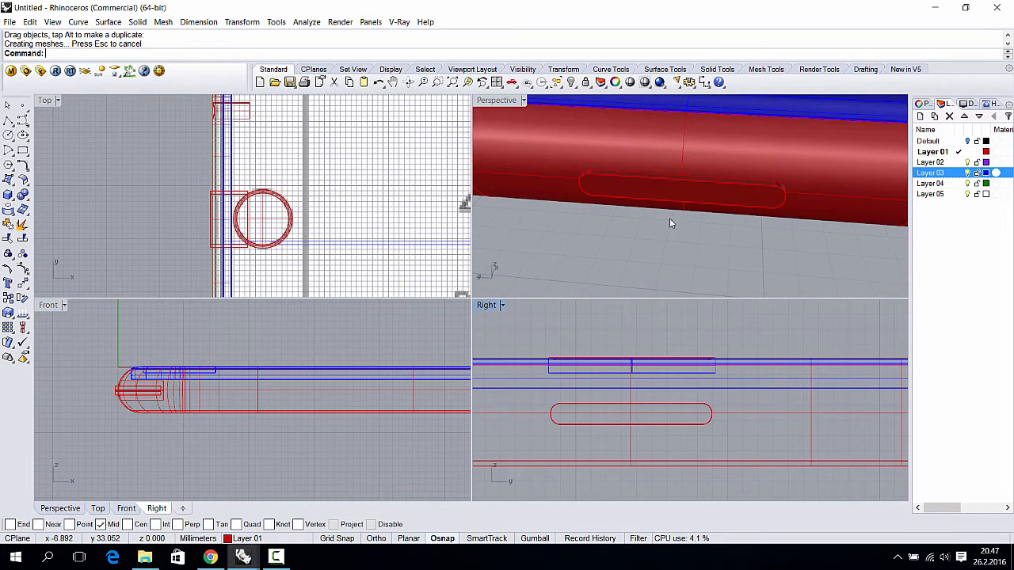
right_click_drag(628, 228, 662, 214)
left_click(655, 164)
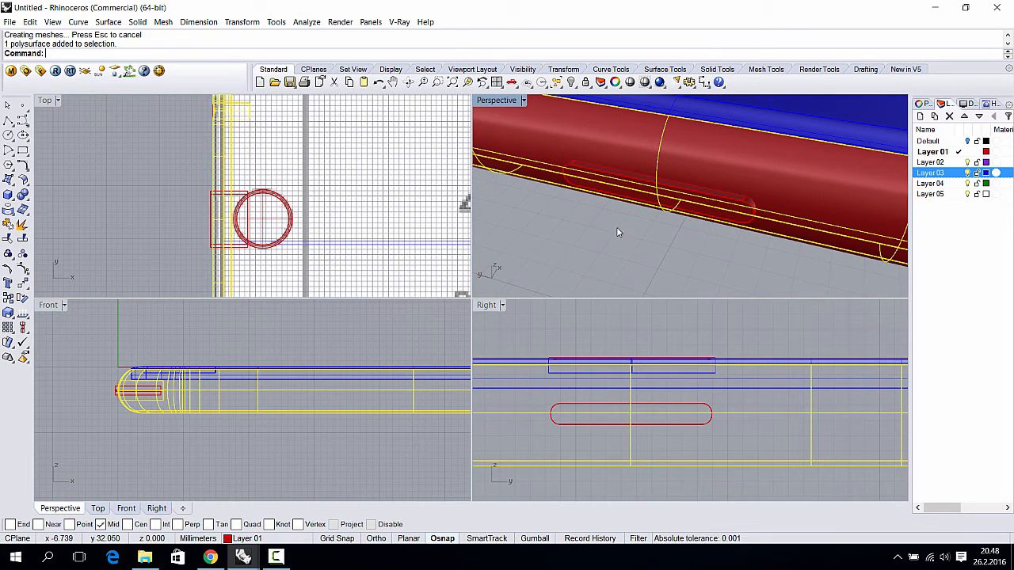
type("Split")
key("Return")
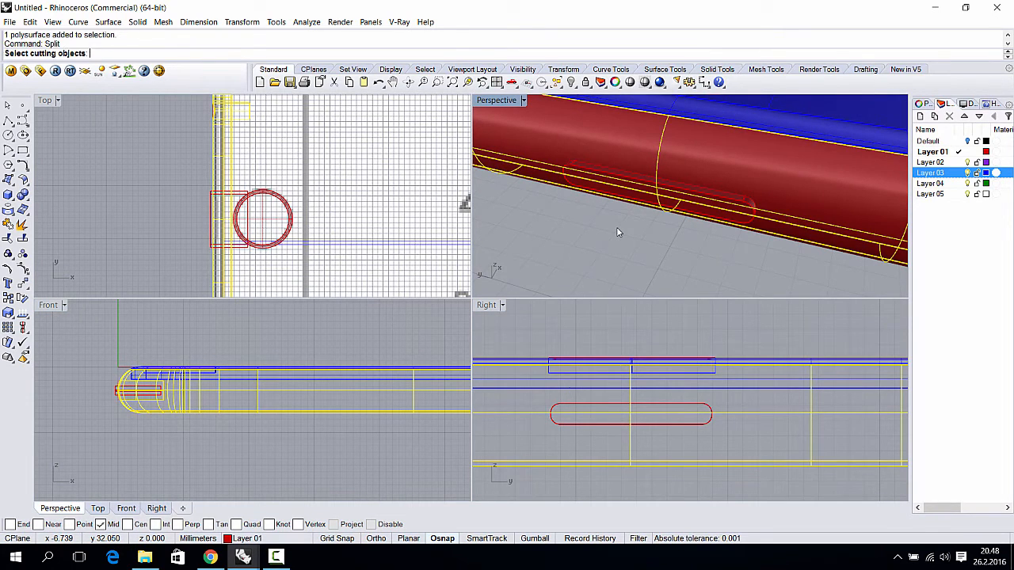
left_click(646, 183)
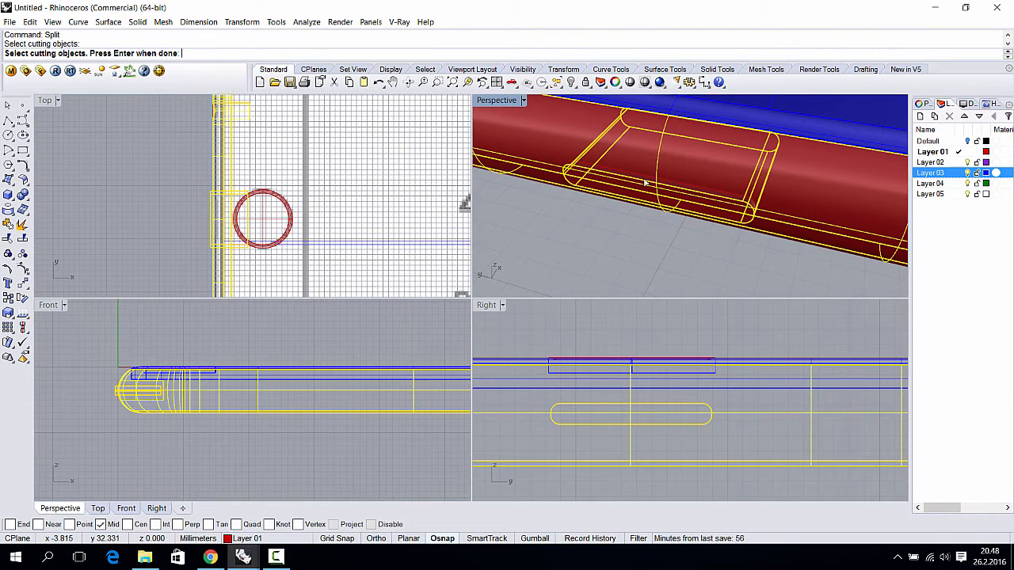
key("Return")
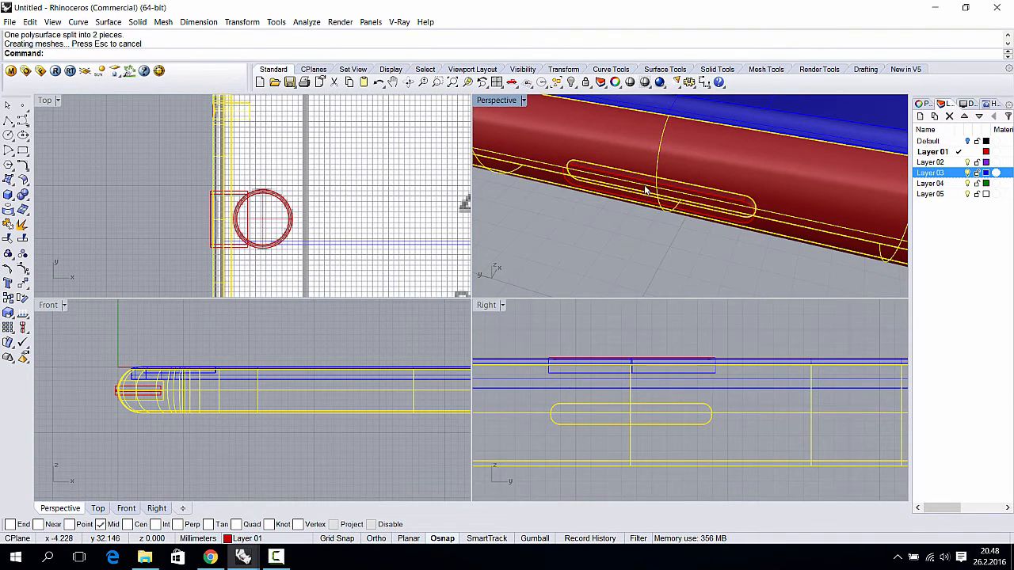
- Split the slot solid using the phone body as the cutter
left_click(619, 194)
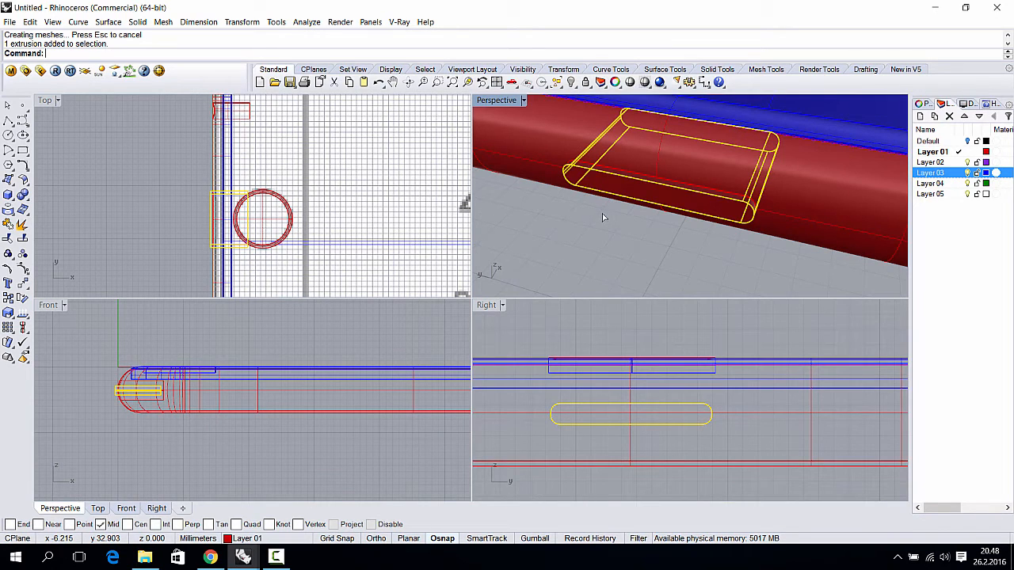
key("Return")
left_click(551, 148)
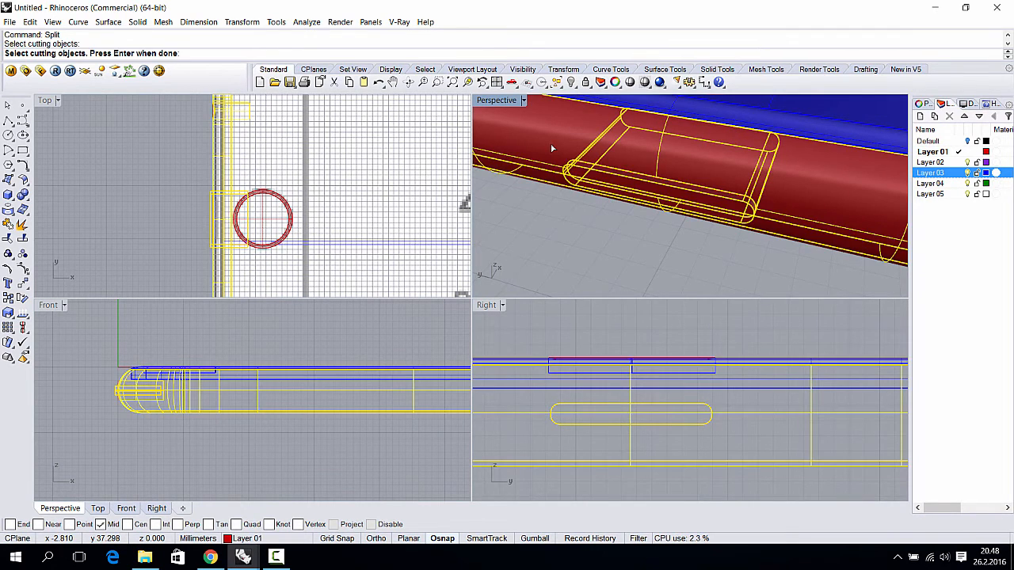
key("Return")
- Delete the outer slot piece and the surface covering the opening
scroll(601, 182, "up", 6)
left_click(605, 201)
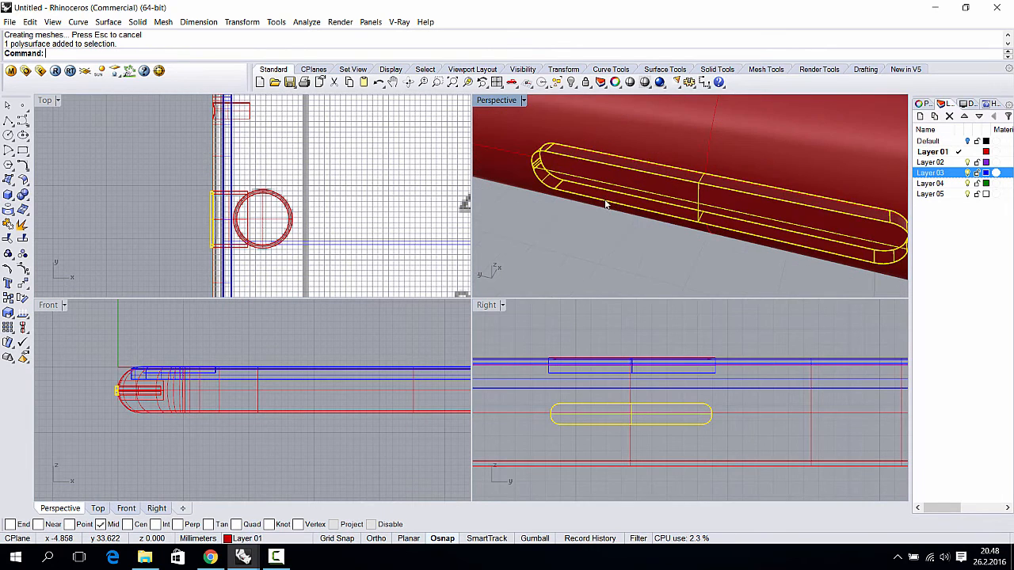
key("Delete")
left_click(626, 187)
key("Delete")
mouse_move(632, 185)
right_mouse_down()
mouse_move(663, 147)
mouse_move(656, 128)
mouse_move(631, 187)
right_mouse_up()
scroll(649, 152, "down", 7)
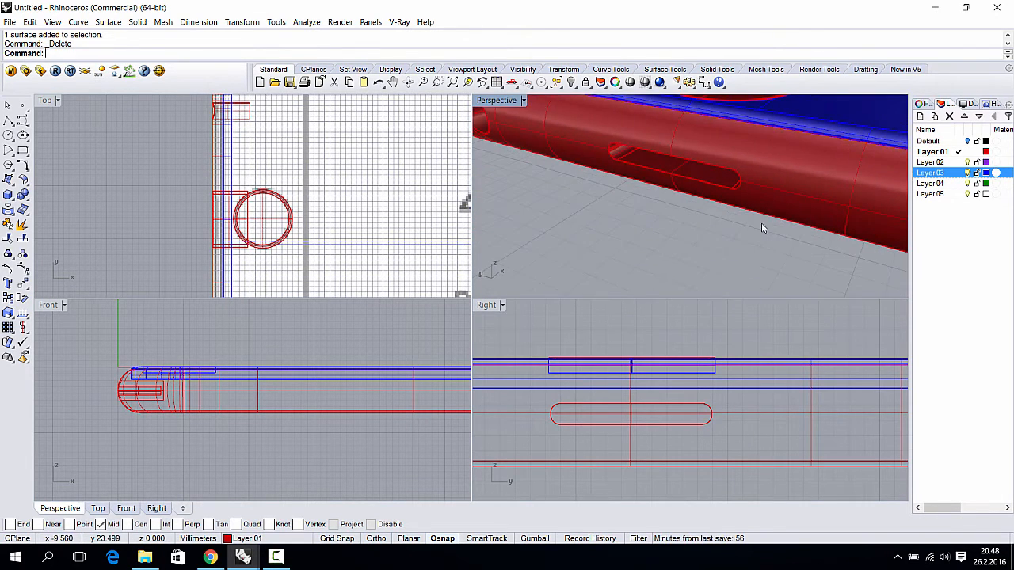
- Join the body and slot wall pieces into one polysurface
left_click_drag(761, 222, 705, 158)
key("ctrl+j")
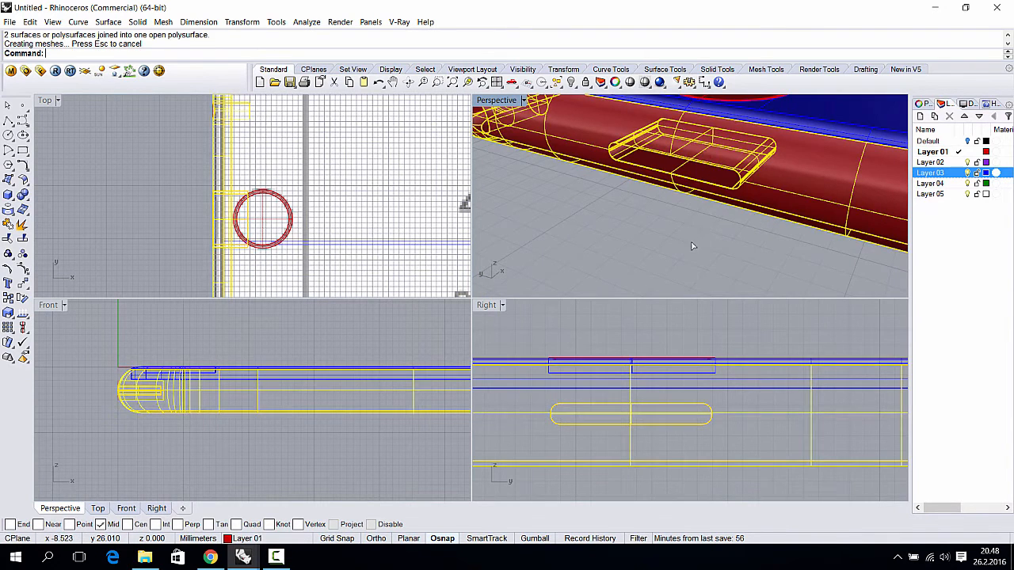
left_click(708, 208)
scroll(700, 228, "down", 7)
left_click(703, 227)
key("Escape")
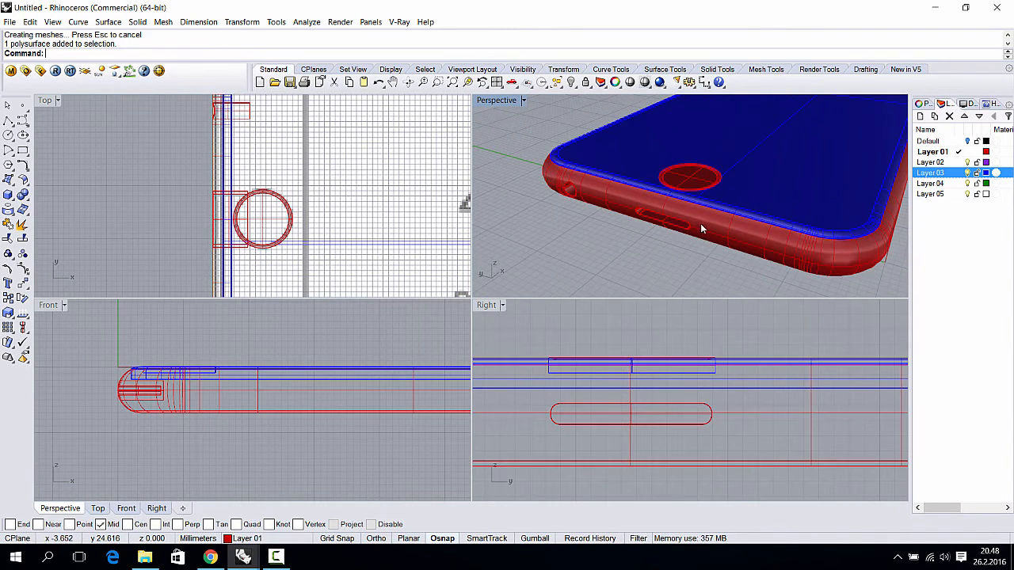
right_click_drag(700, 223, 449, 239)
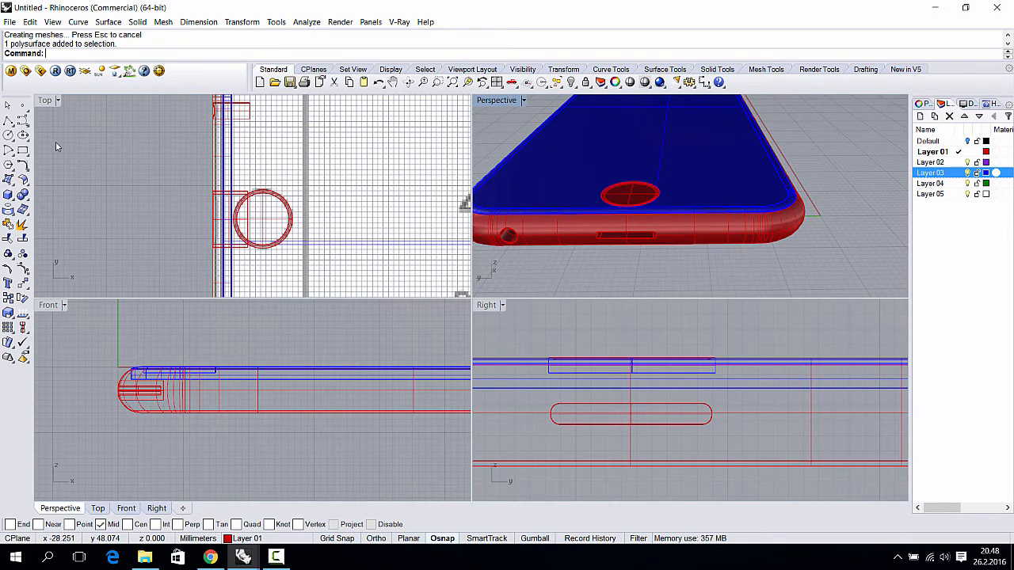
- Draw a 1.5-radius circle on the phone's edge next to the slot in the Right view
left_click(8, 135)
scroll(657, 415, "down", 8)
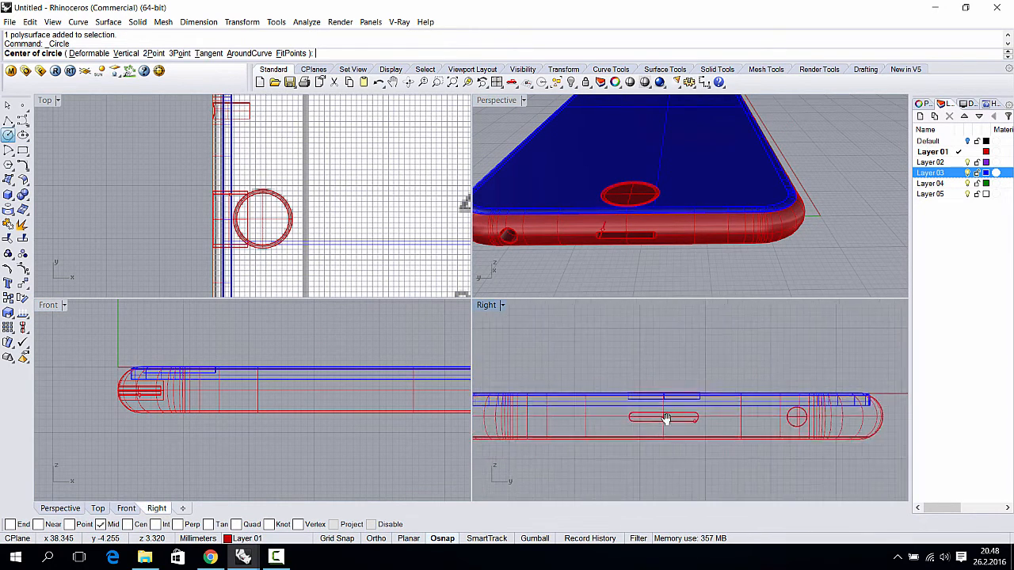
right_click_drag(726, 421, 791, 413)
scroll(598, 409, "up", 4)
scroll(595, 409, "up", 2)
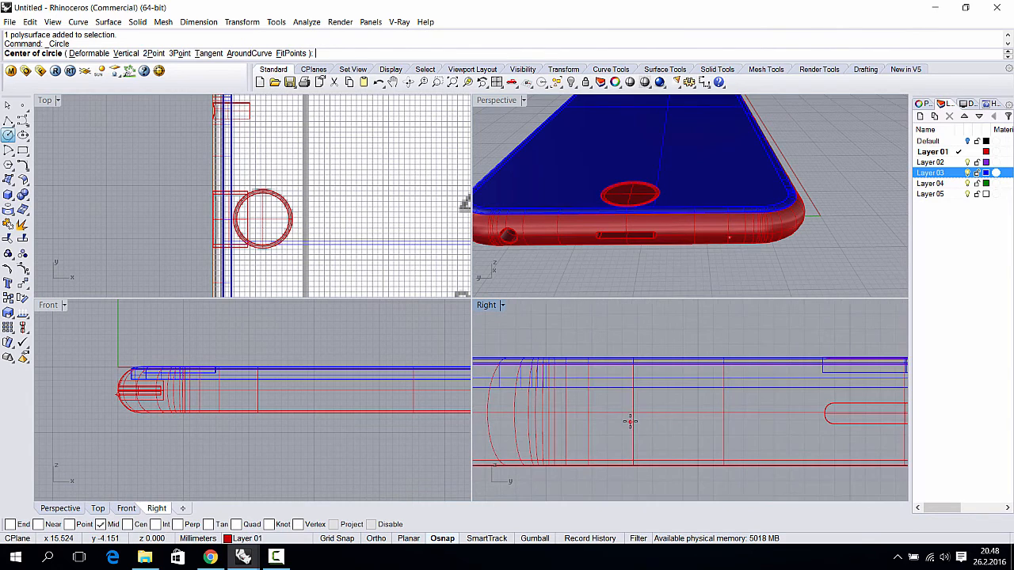
scroll(630, 422, "up", 3)
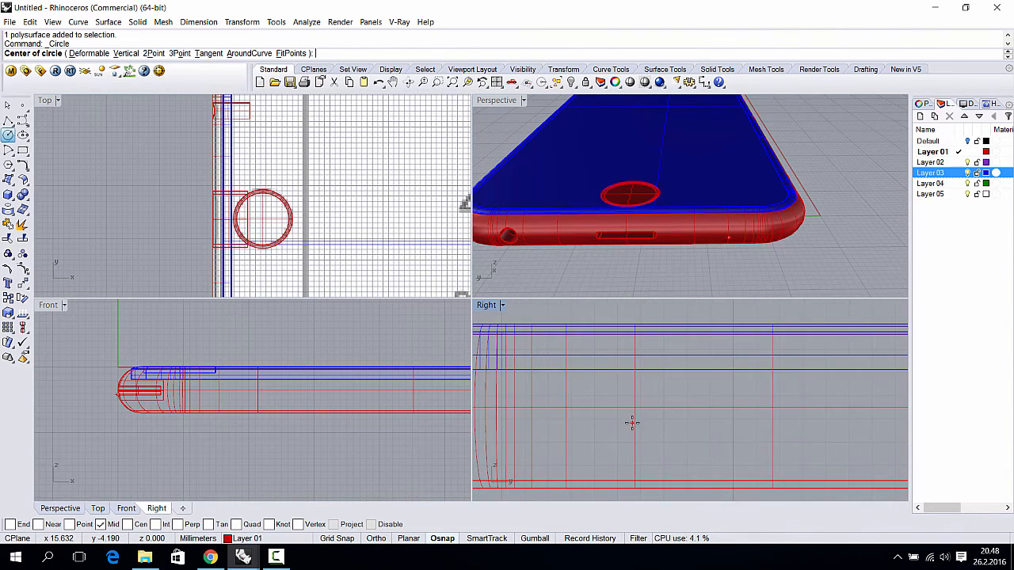
left_click(634, 408)
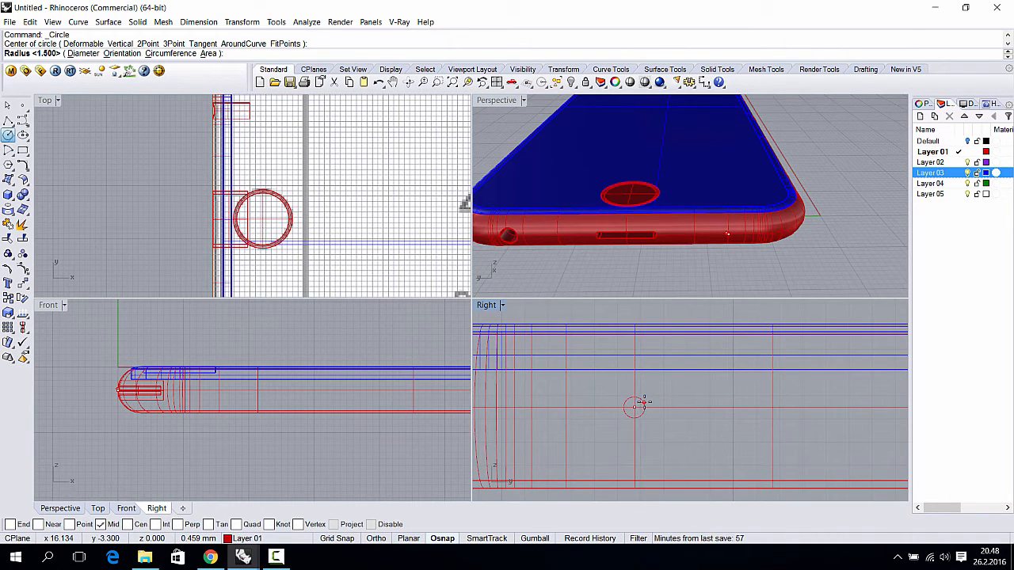
left_click(643, 402)
scroll(646, 407, "down", 2)
scroll(646, 407, "down", 4)
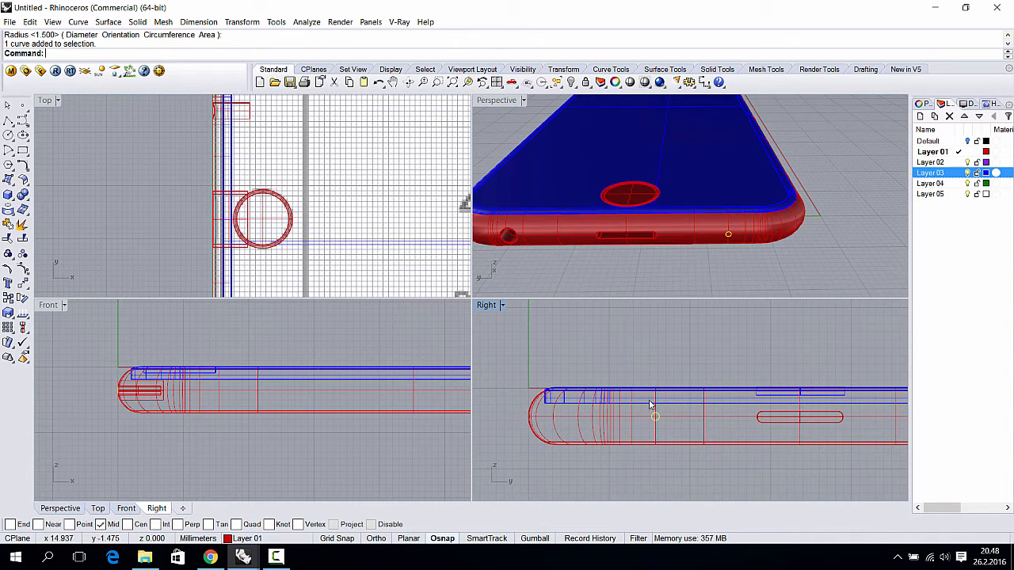
scroll(649, 426, "up", 2)
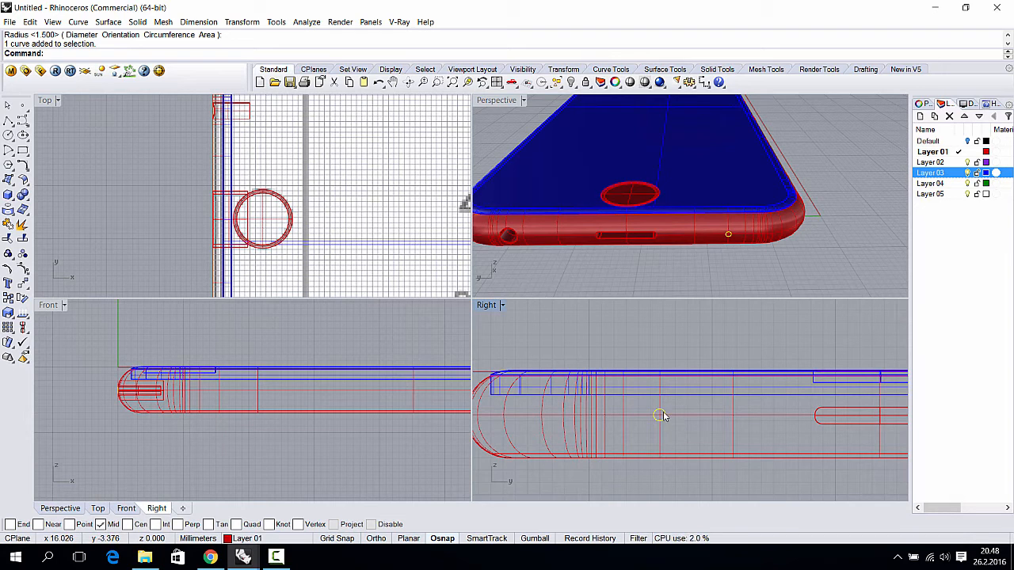
- Paste and delete a test copy of the circle, then reselect the original circle
key("ctrl+c")
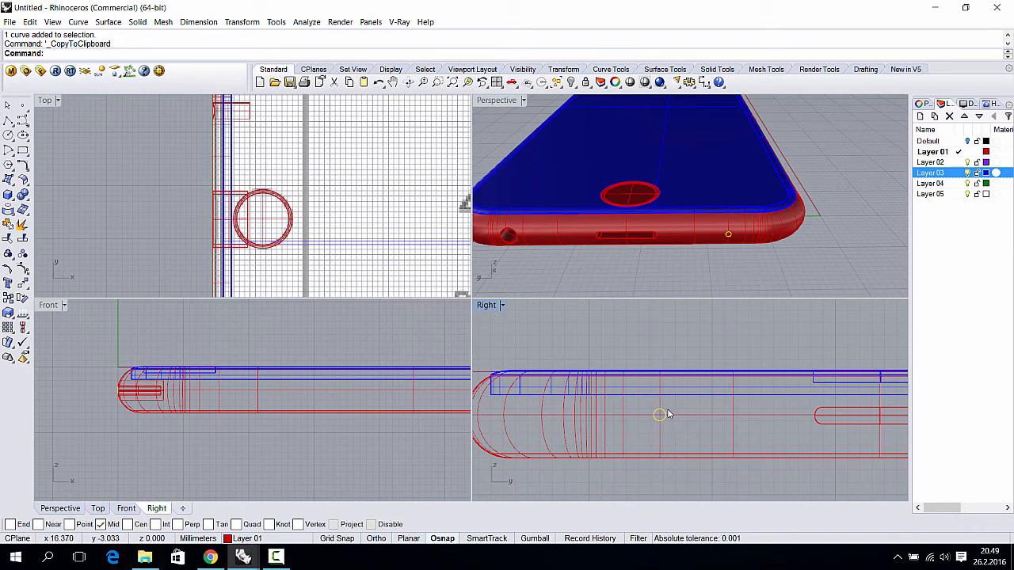
key("ctrl+v")
left_click_drag(661, 416, 649, 412)
left_click(653, 405)
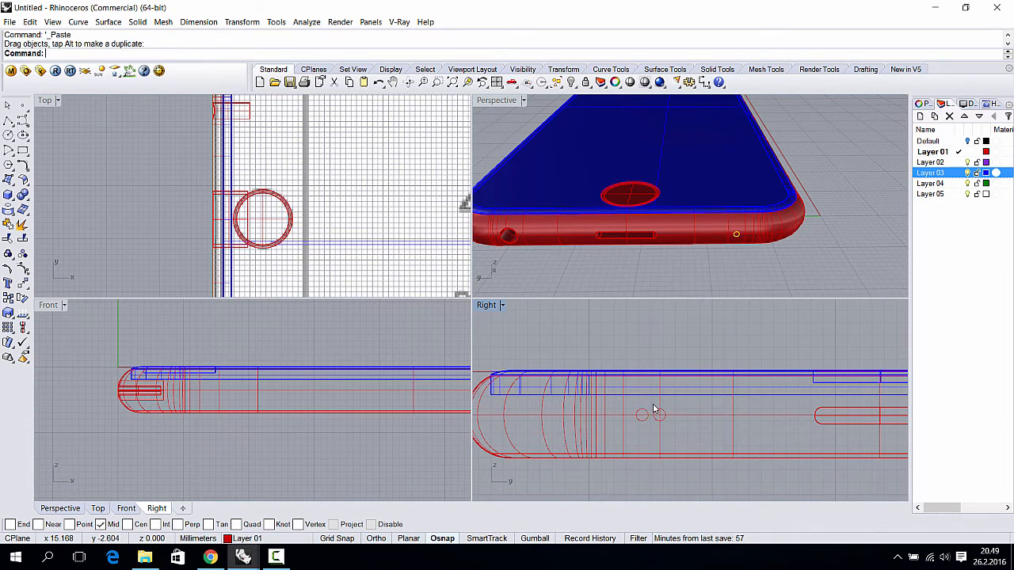
left_click(645, 410)
key("Delete")
left_click(660, 415)
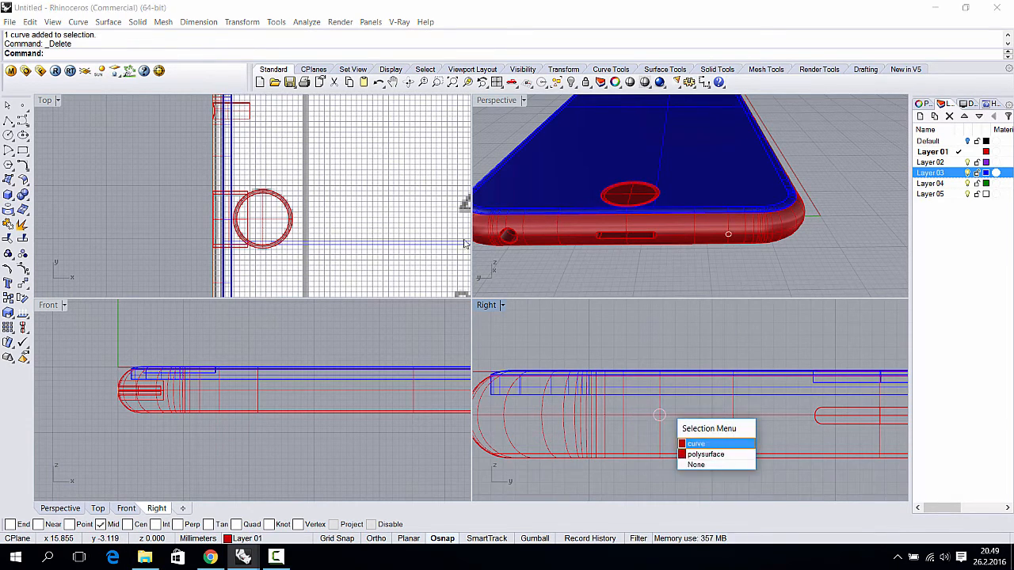
left_click(729, 443)
left_click(137, 21)
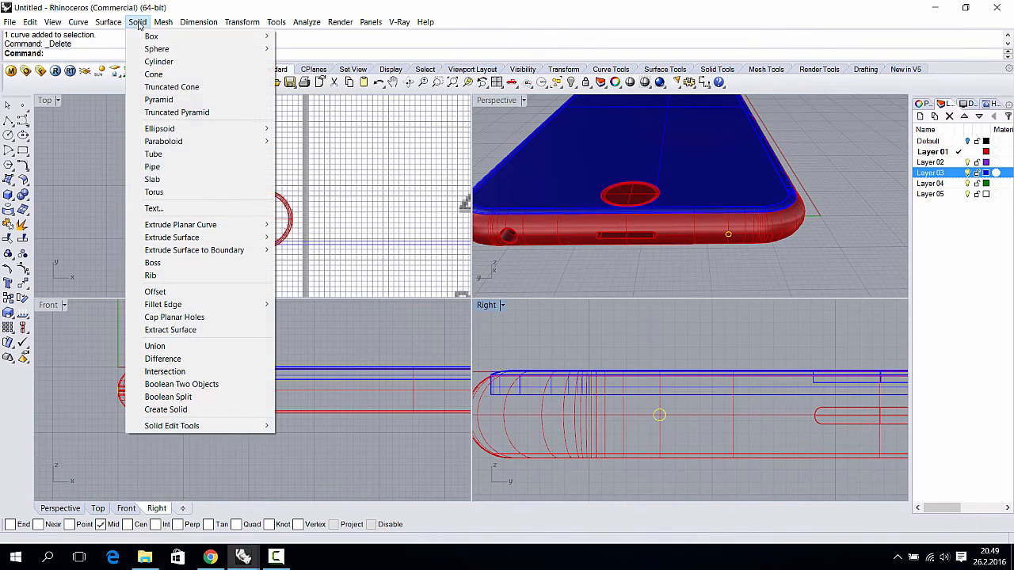
- Extrude the new circle into a short solid cylinder for the first speaker hole
mouse_move(207, 225)
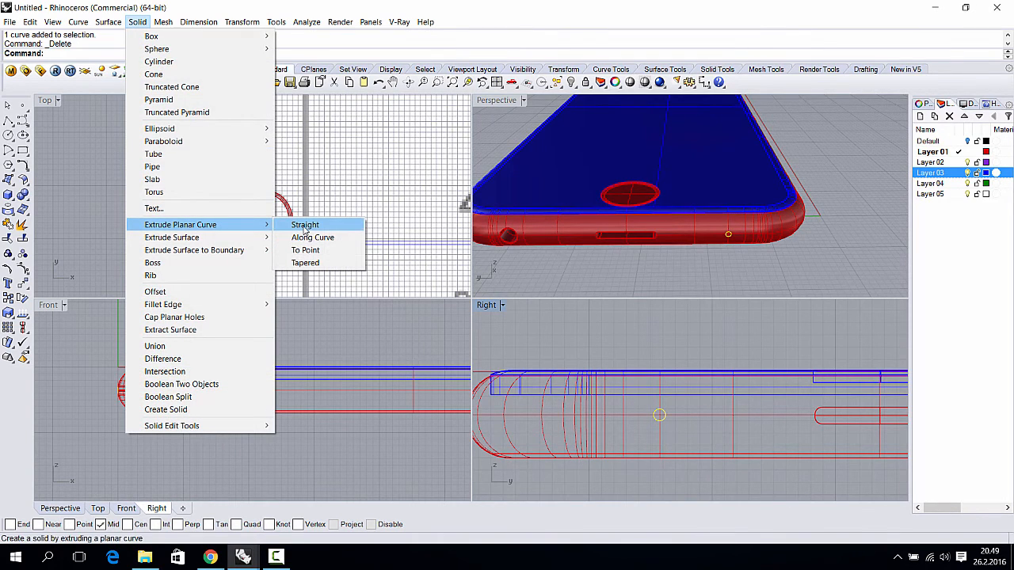
left_click(305, 226)
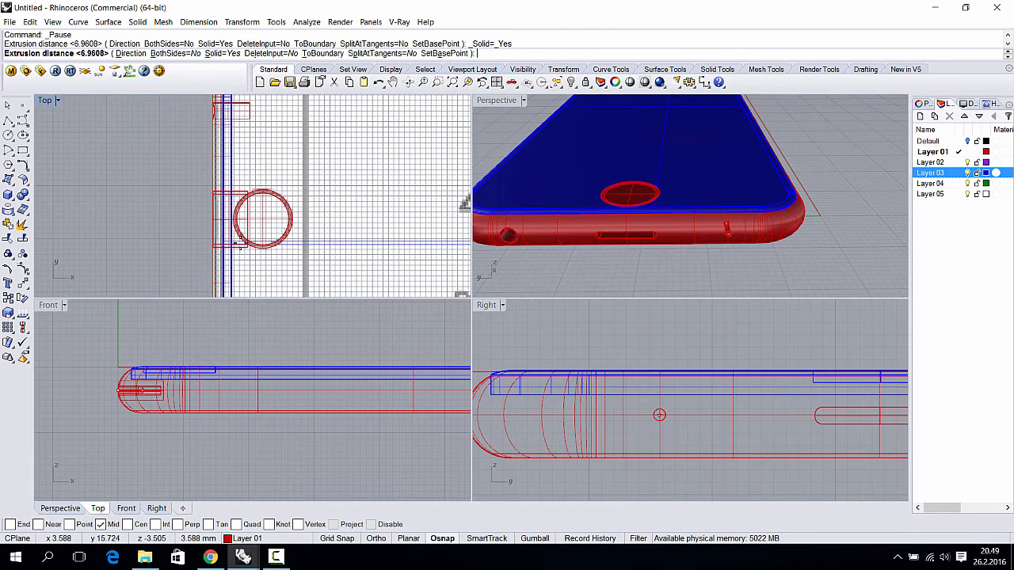
scroll(248, 206, "down", 3)
scroll(248, 206, "up", 5)
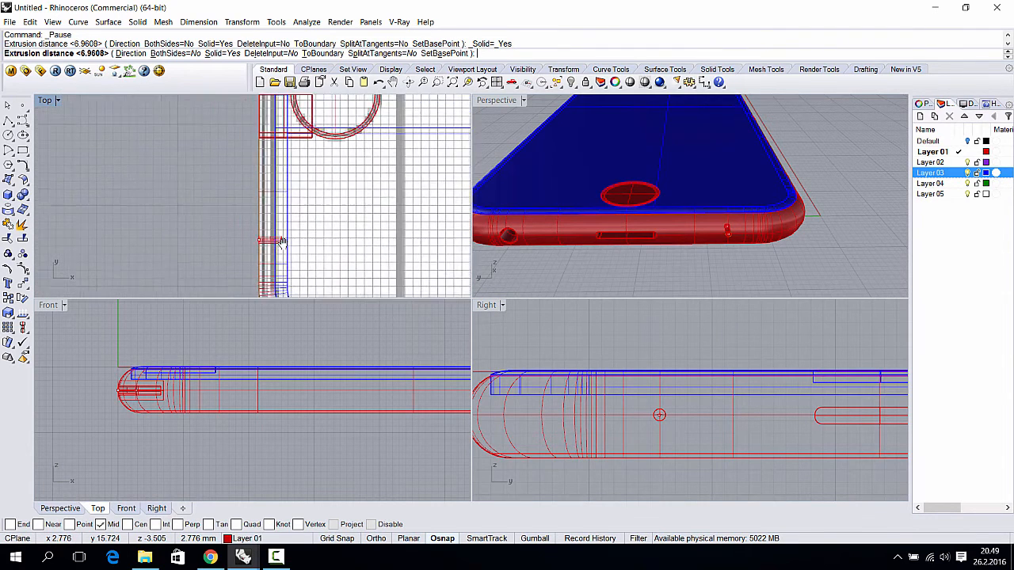
left_click(287, 239)
- Move the hole cylinder into the phone's lower edge and slide it along the edge
left_click(288, 242)
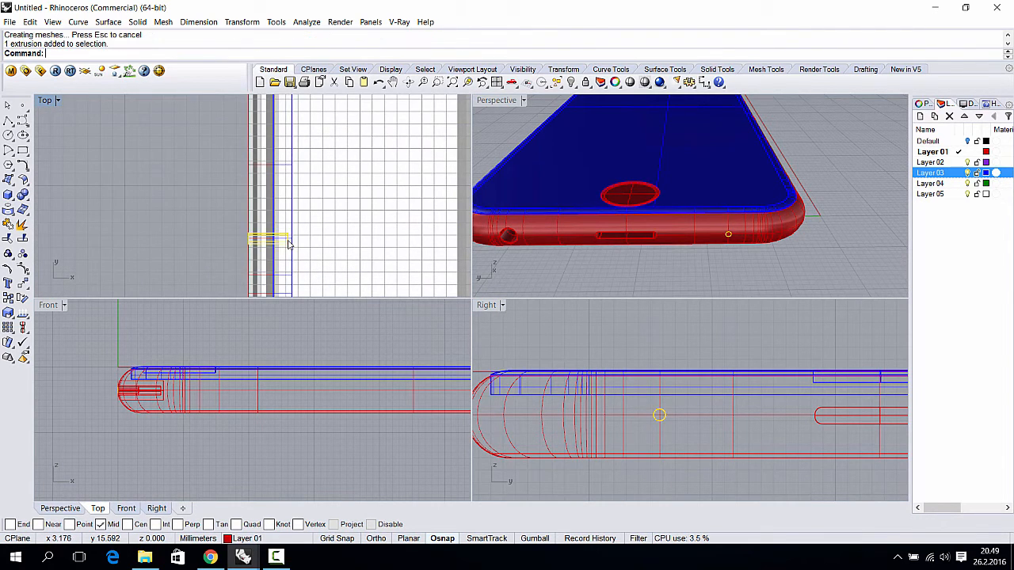
left_click_drag(287, 242, 286, 243, "shift")
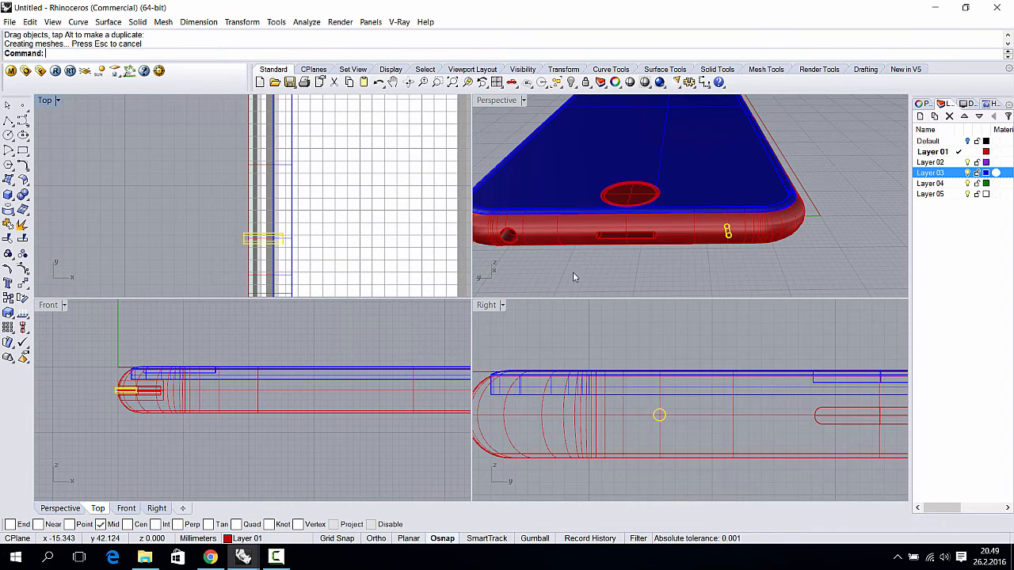
left_click(724, 261)
right_click_drag(719, 235, 679, 231, "shift")
scroll(679, 234, "up", 3)
left_click(699, 238)
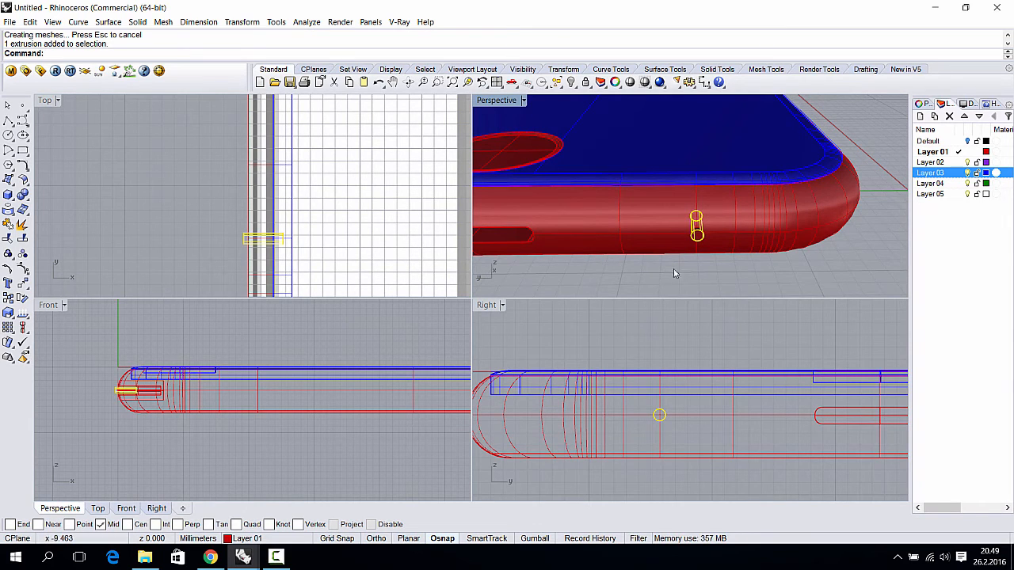
scroll(669, 416, "down", 2)
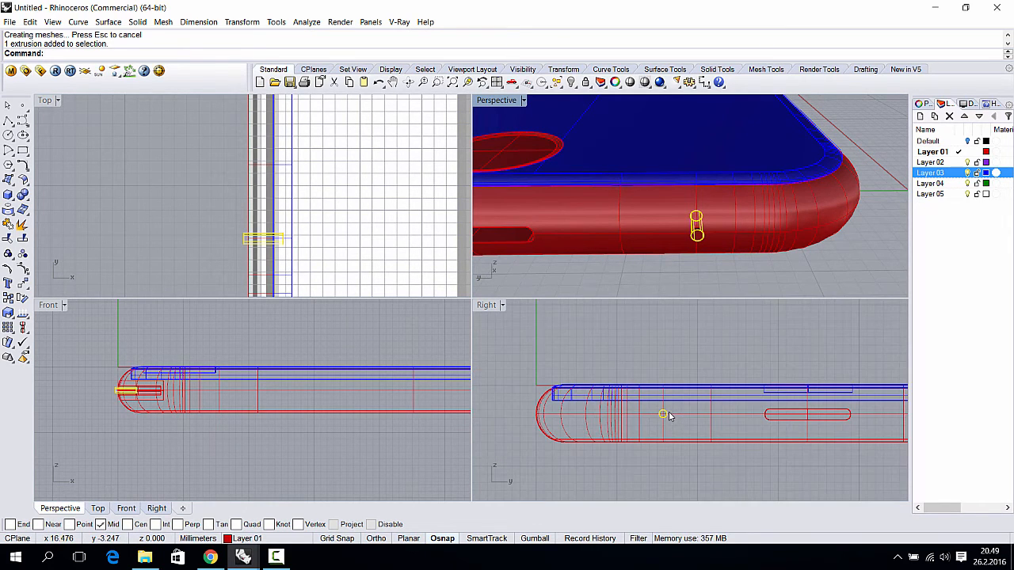
left_click_drag(665, 416, 694, 420)
right_click_drag(694, 420, 632, 420)
- Delete the leftover circle curve and reselect the hole cylinder
scroll(632, 416, "up", 3)
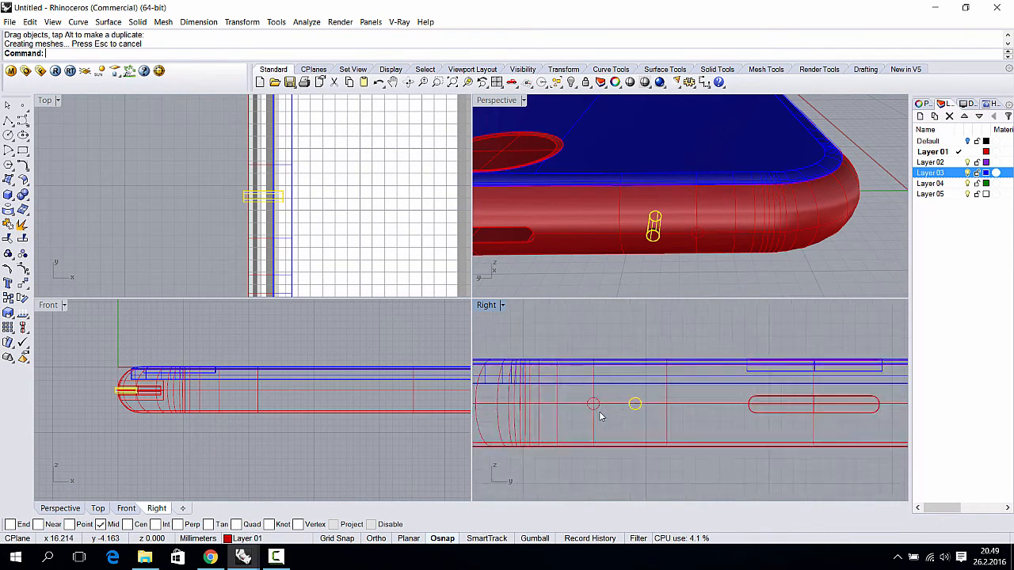
left_click(643, 402)
key("Delete")
left_click(645, 402)
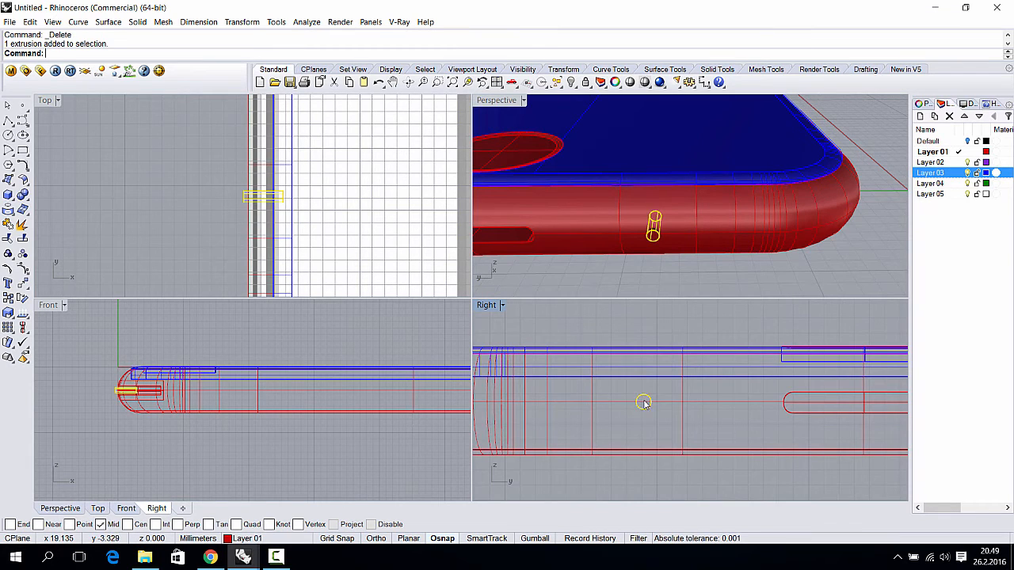
- Paste copies of the hole cylinder and slide each left along the edge in the side view
right_click_drag(644, 404, 694, 405)
key("ctrl+c")
key("ctrl+v")
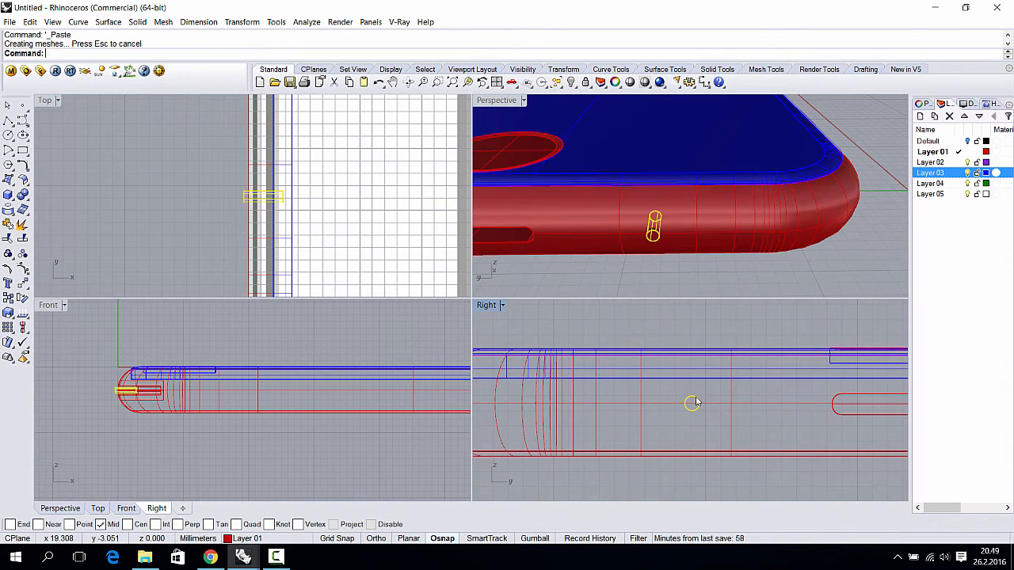
left_click_drag(694, 404, 647, 407)
key("ctrl+c")
key("ctrl+v")
right_click_drag(648, 407, 688, 409)
key("ctrl+v")
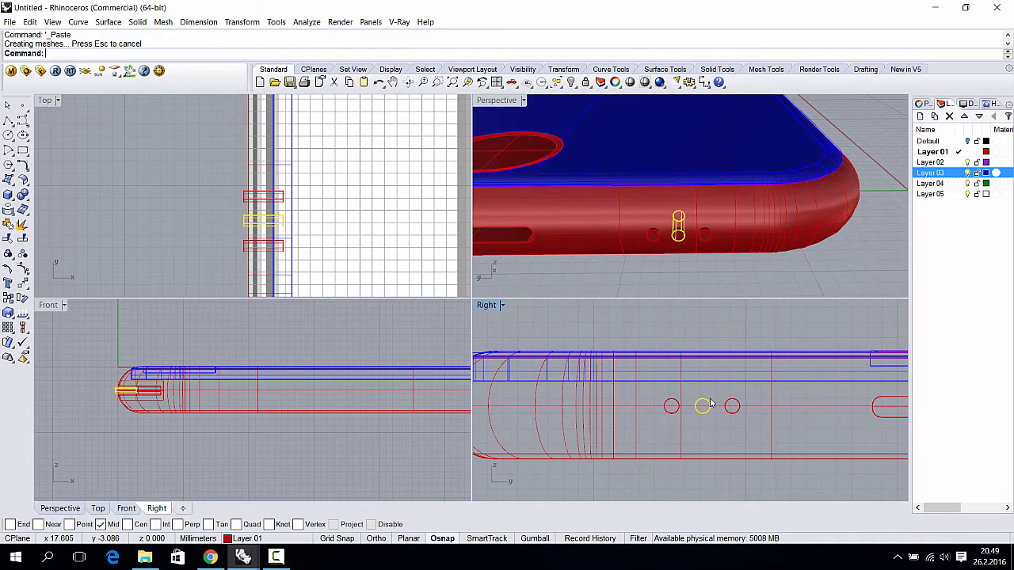
left_click_drag(704, 407, 647, 404)
right_click_drag(648, 403, 669, 406)
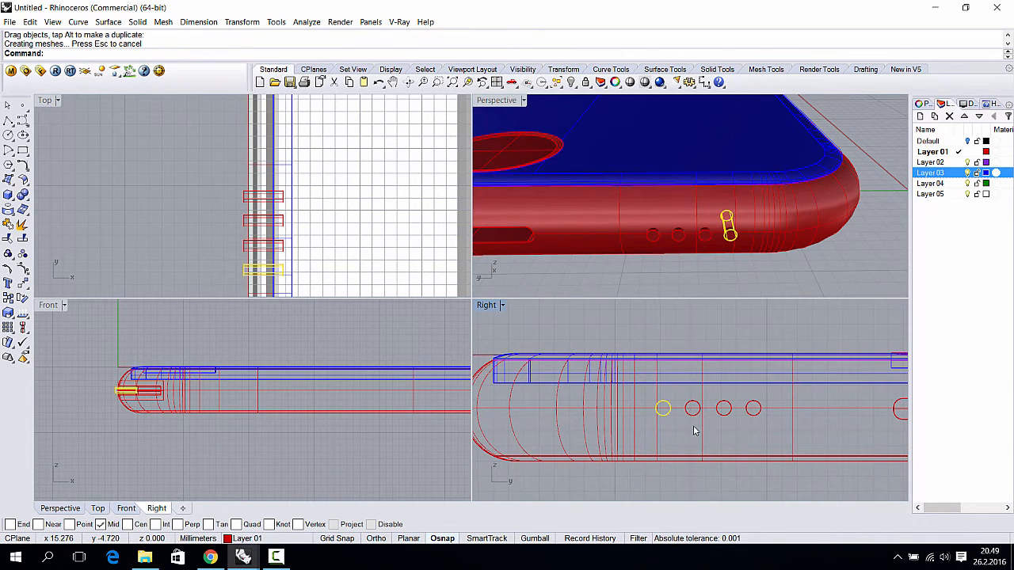
right_click_drag(725, 422, 660, 411)
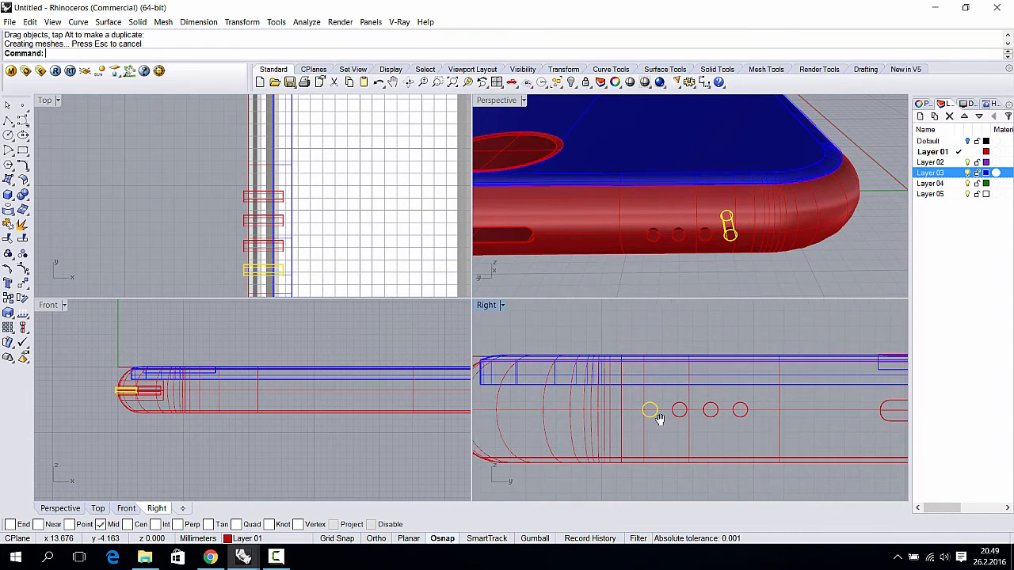
mouse_move(651, 409)
left_mouse_down("shift")
mouse_move(570, 410)
mouse_move(654, 406)
left_mouse_up("shift")
key("ctrl+z")
key("ctrl+z")
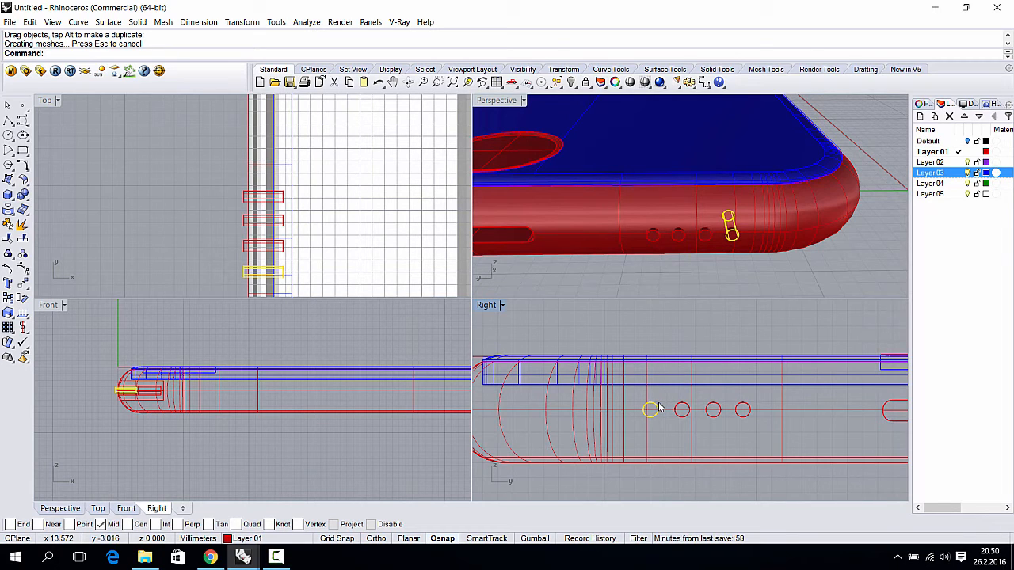
- Copy two cylinders together and shift the pair left to complete a row of six
left_click(681, 407)
left_click(714, 407)
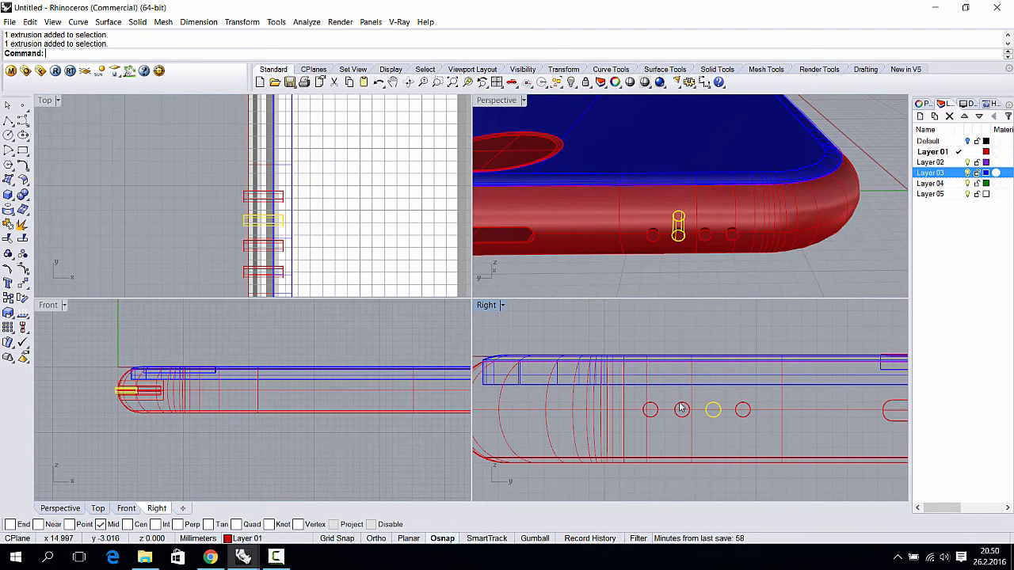
left_click(681, 408)
left_click(652, 408, "shift")
key("ctrl+c")
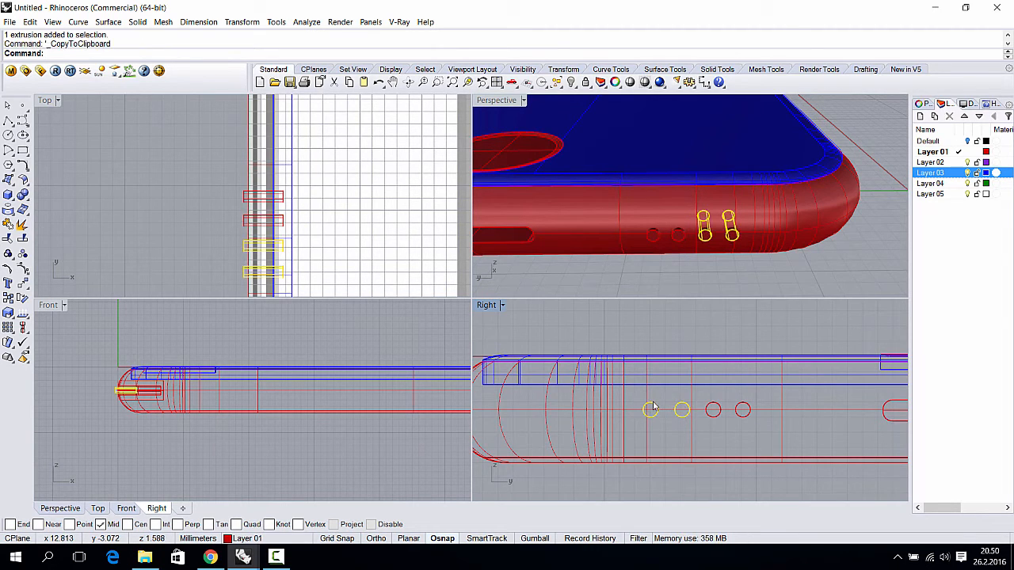
key("ctrl+v")
left_click_drag(680, 408, 619, 409)
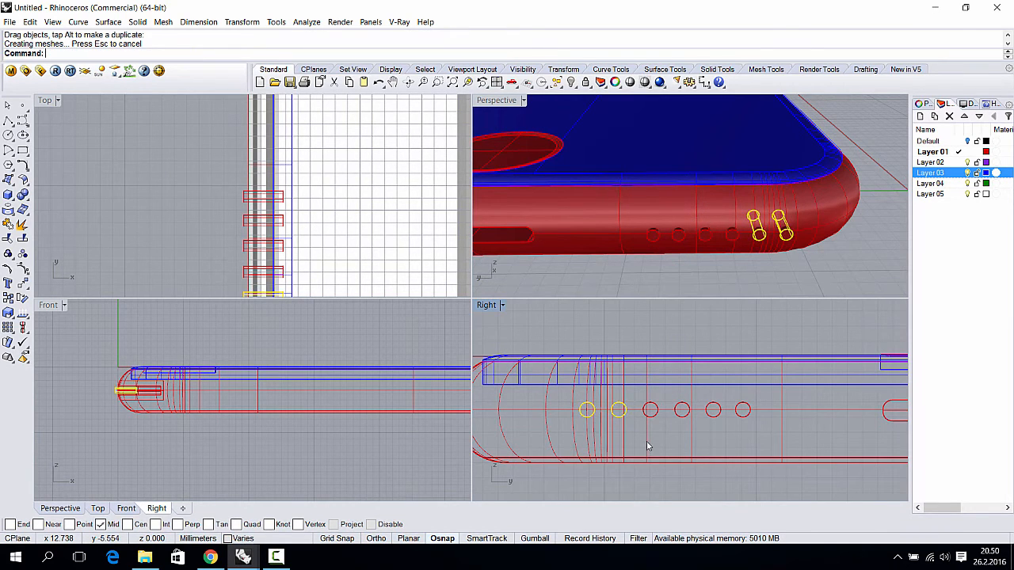
scroll(647, 444, "down", 2)
left_click(700, 353)
right_click_drag(761, 256, 740, 197)
left_click_drag(720, 438, 606, 420)
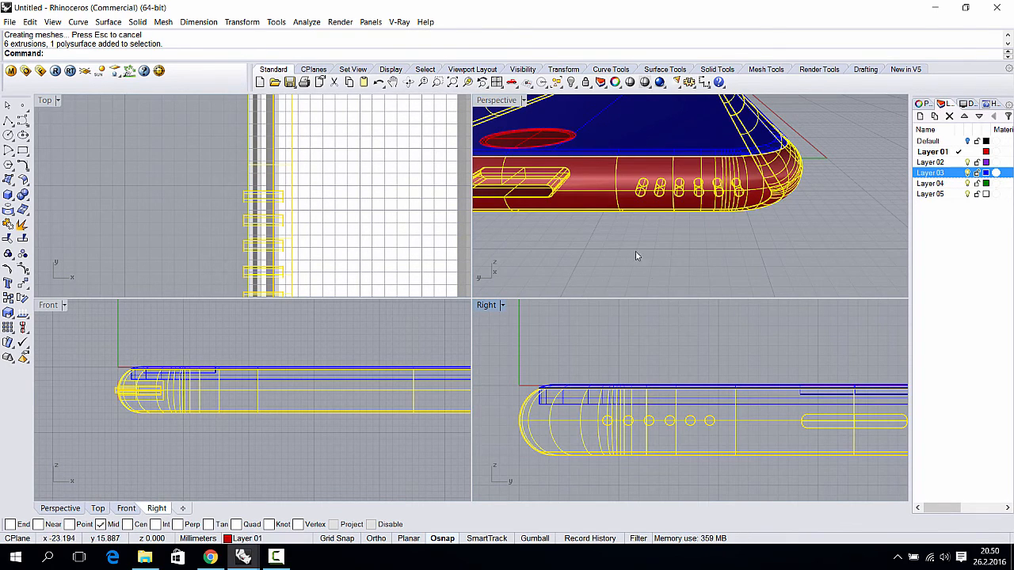
- Shift the six cylinders slightly right along the phone's edge
left_click(596, 187, "ctrl")
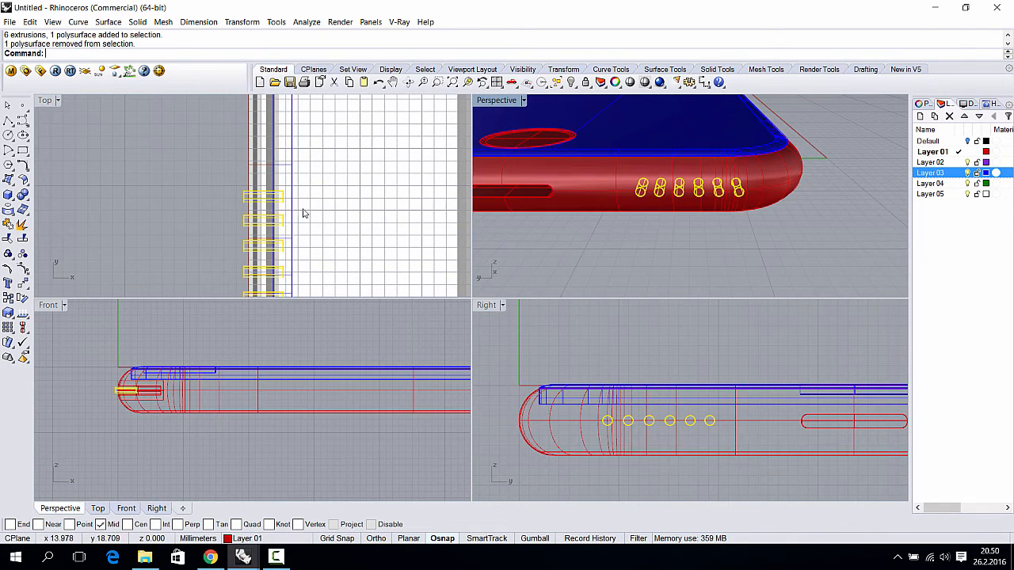
scroll(592, 384, "up", 2)
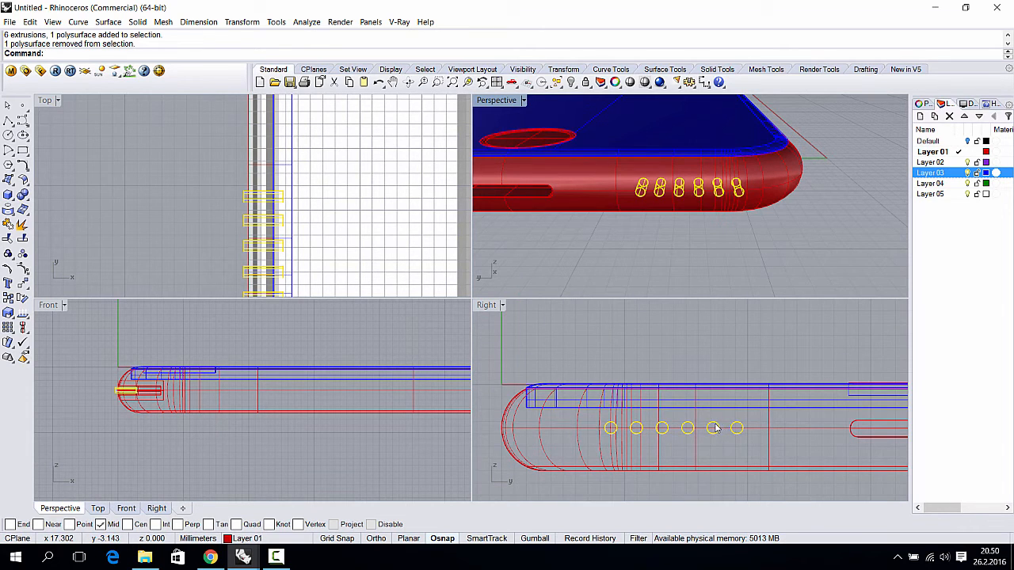
mouse_move(715, 428)
left_mouse_down("shift")
mouse_move(733, 427)
mouse_move(723, 429)
left_mouse_up("shift")
right_click_drag(658, 254, 708, 263)
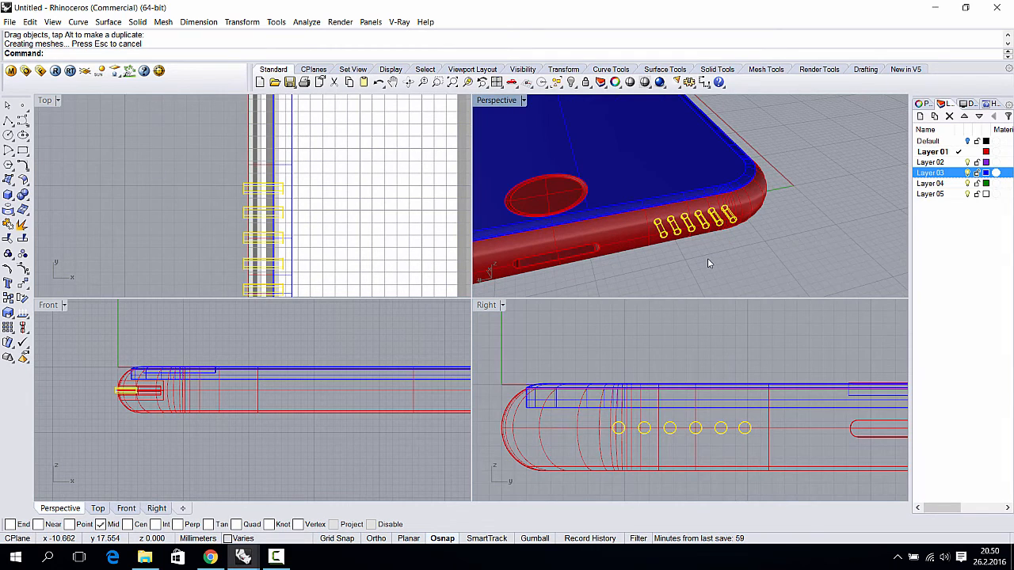
key("Escape")
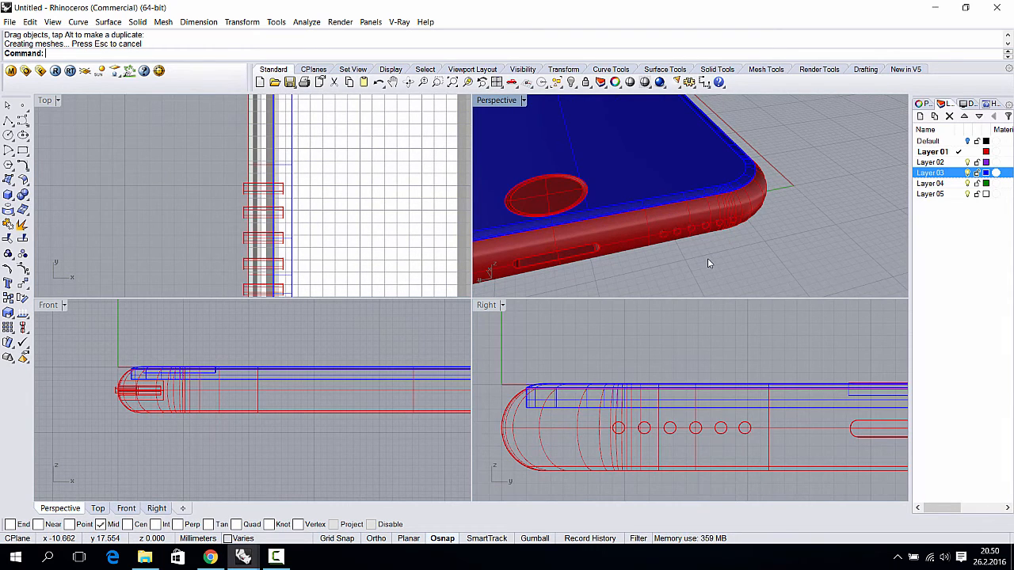
- Run Split with the six cylinders picked as objects to split
type("it")
key("Return")
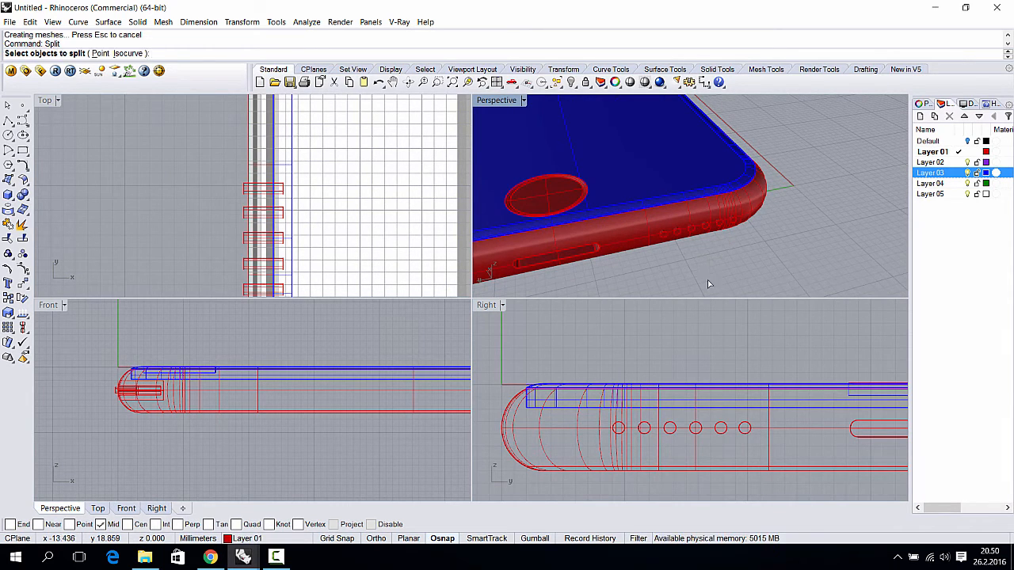
scroll(322, 268, "down", 5)
left_click_drag(244, 136, 274, 214)
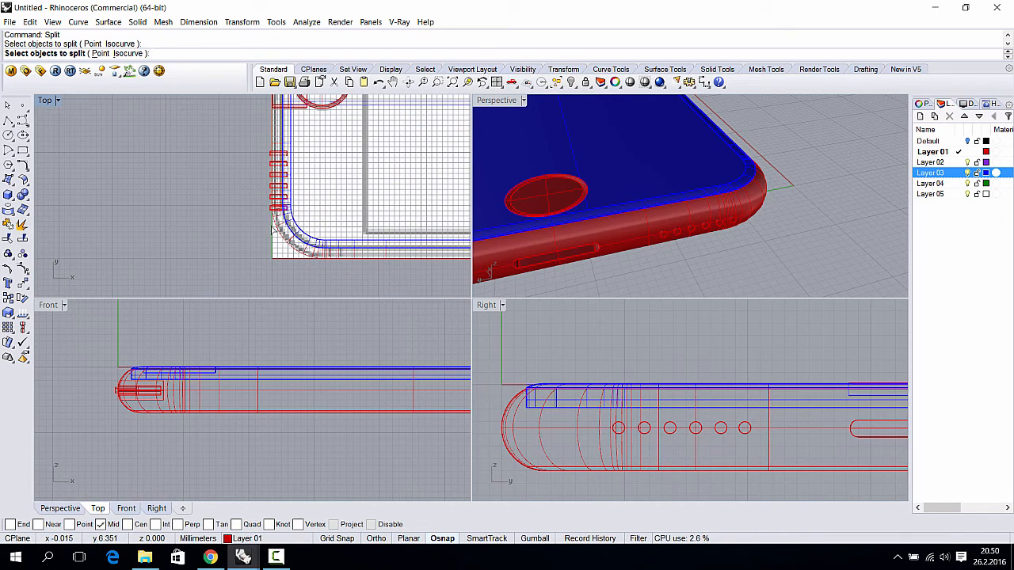
left_click_drag(246, 143, 247, 143)
scroll(706, 265, "up", 5)
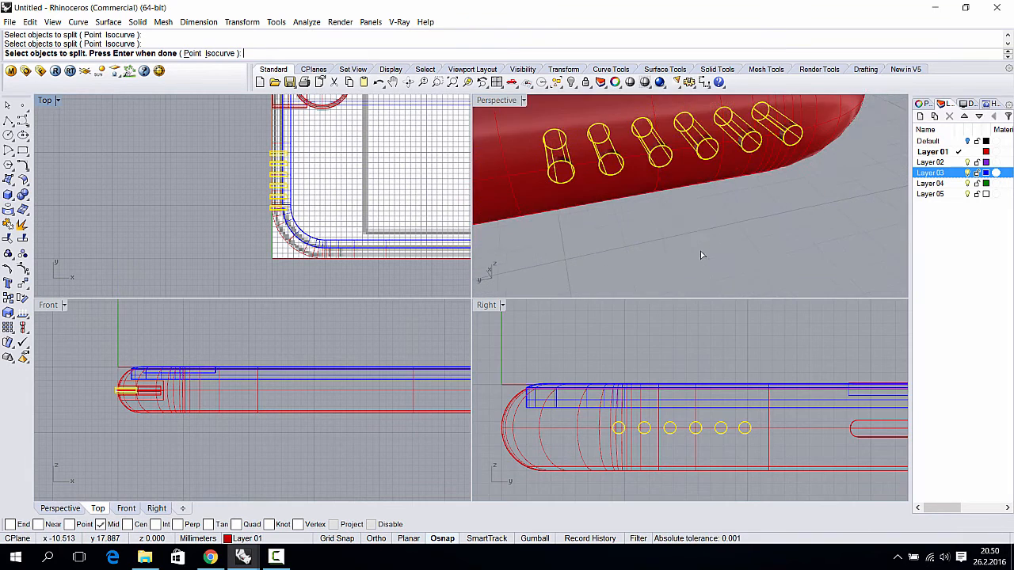
key("Return")
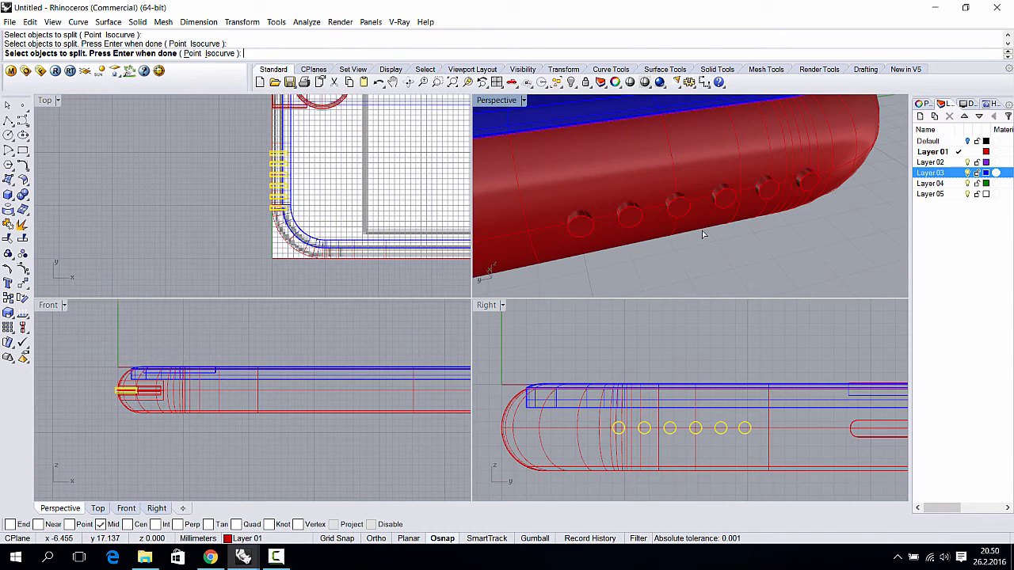
- Split the phone body using the six cylinders as cutters, giving 7 pieces
key("Return")
left_click(659, 170)
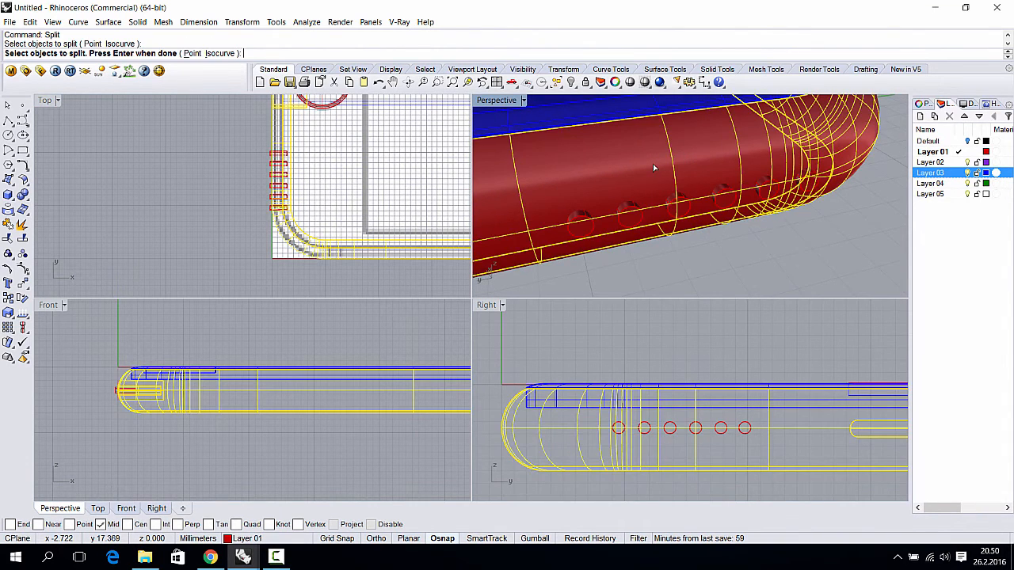
key("Return")
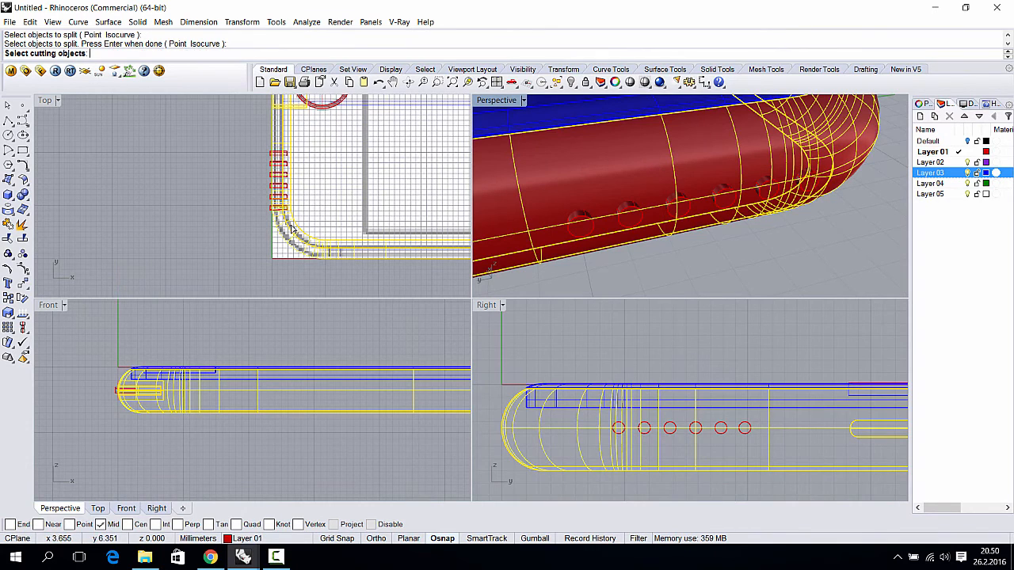
left_click(274, 244)
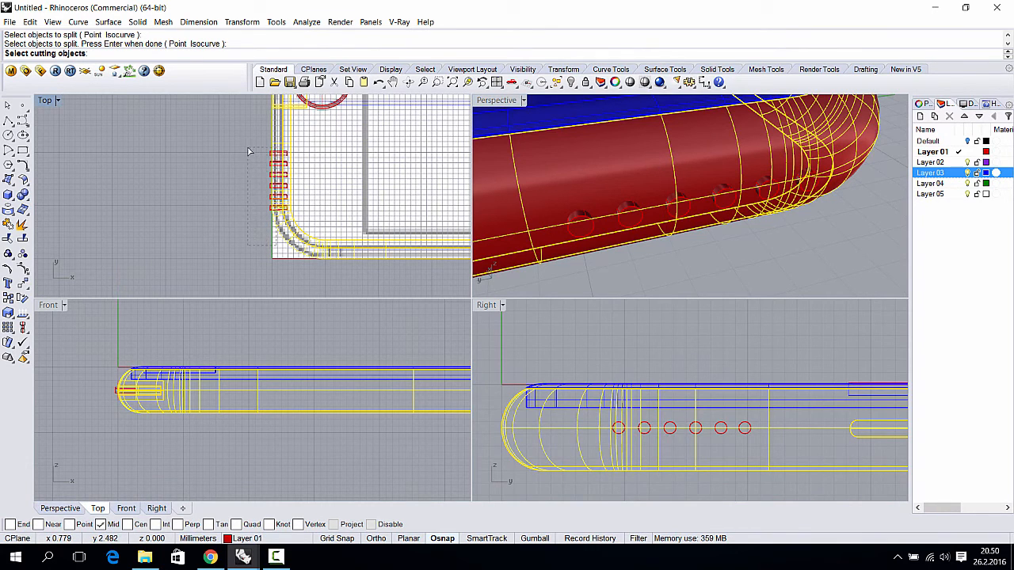
left_click_drag(248, 151, 248, 151)
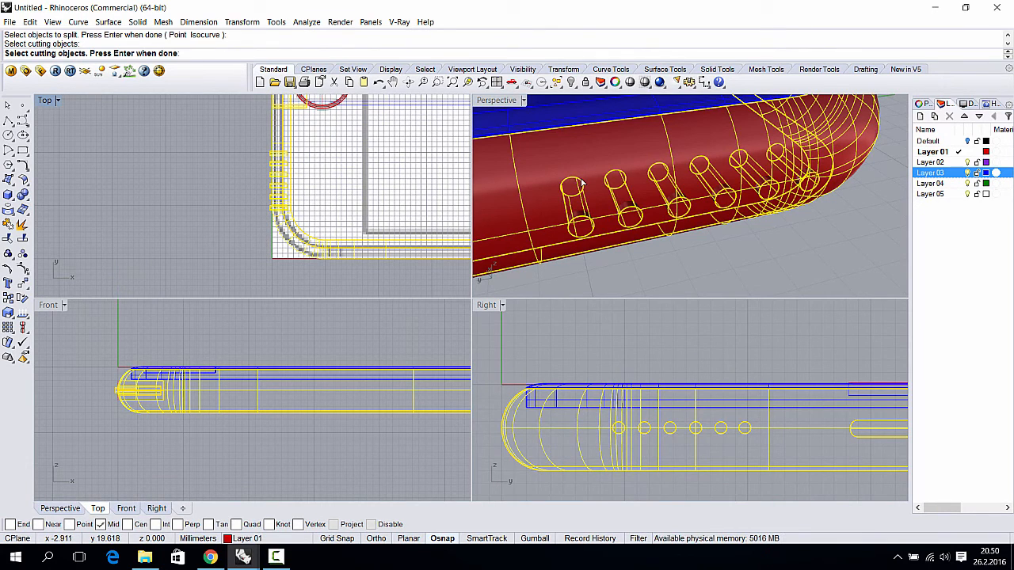
key("Return")
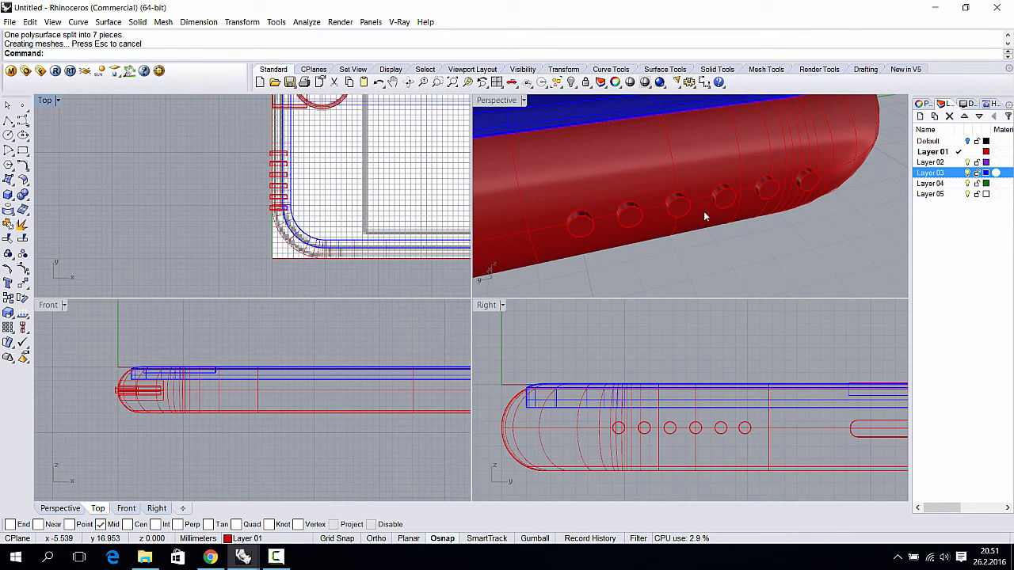
- Split the six hole cylinders using the phone body as the cutting object
key("Return")
left_click(808, 183)
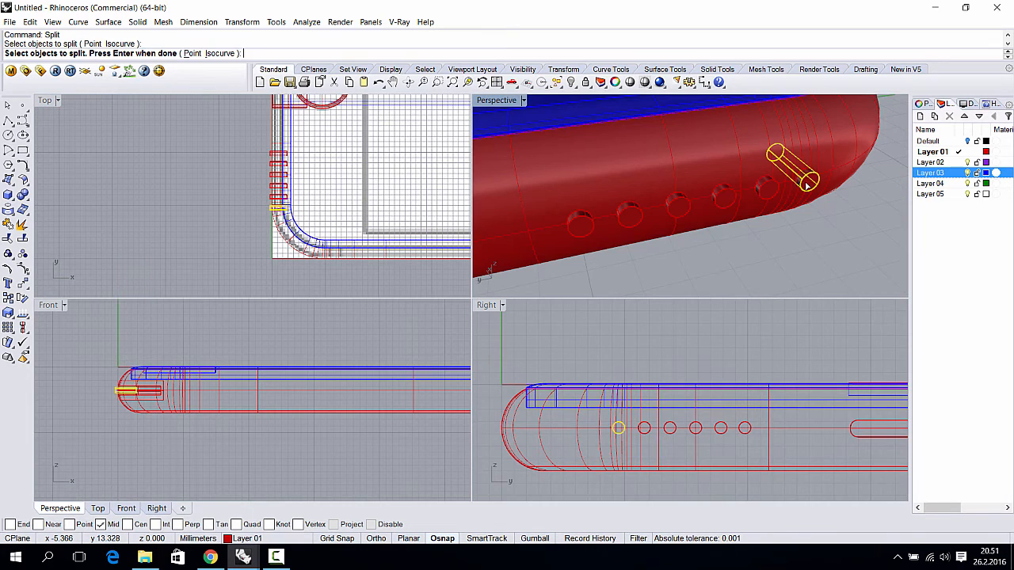
left_click(768, 191)
left_click(723, 198)
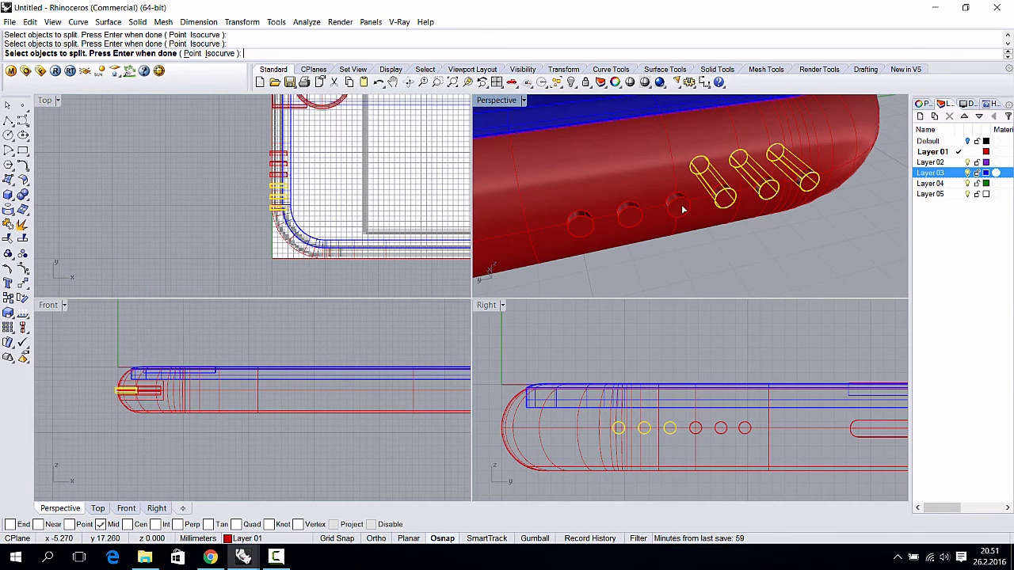
left_click(677, 205)
left_click(629, 214)
left_click(580, 226)
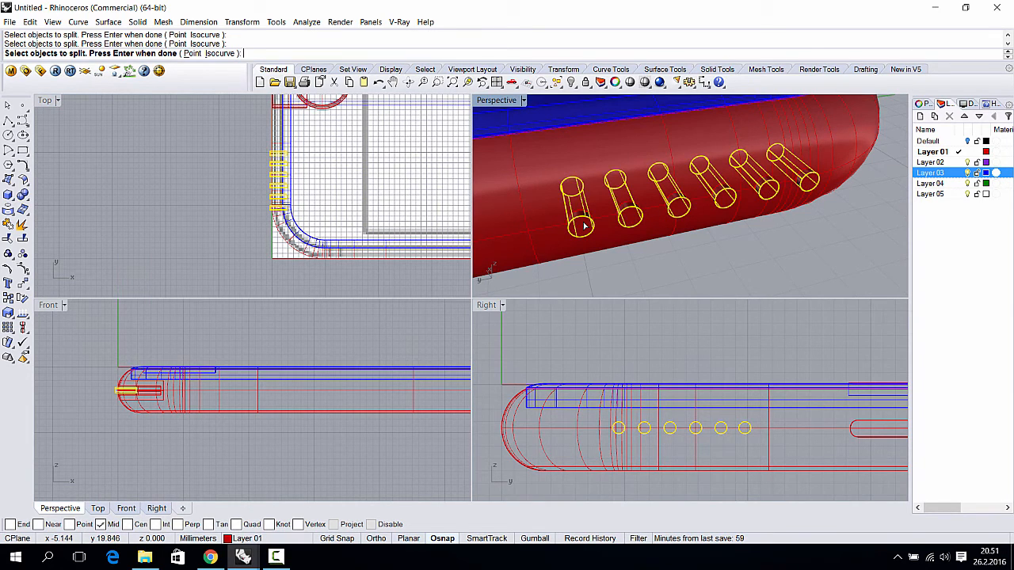
key("Return")
left_click(547, 222)
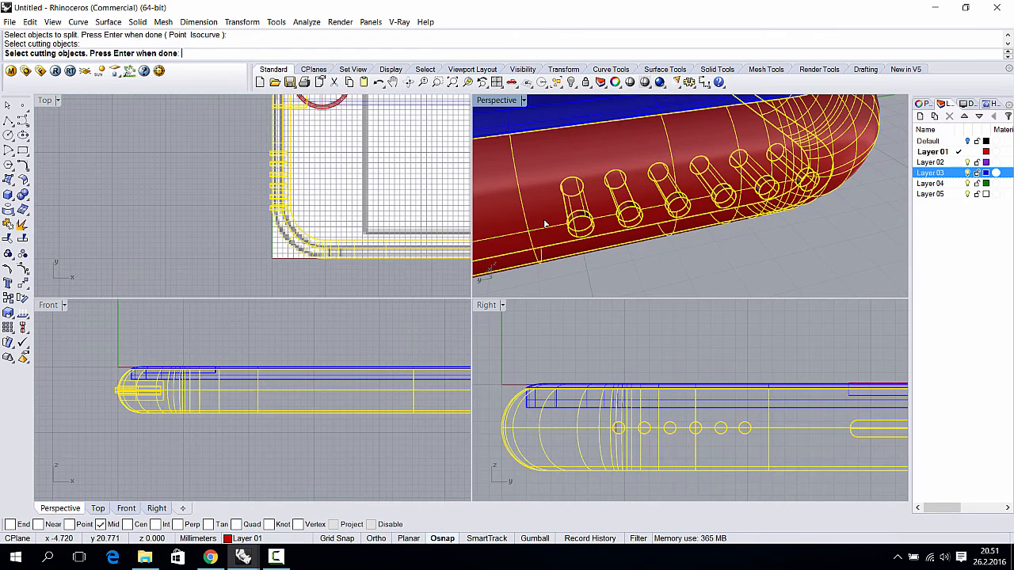
key("Return")
- Delete the leftover plug and cap pieces from each of the six holes
scroll(274, 181, "up", 5)
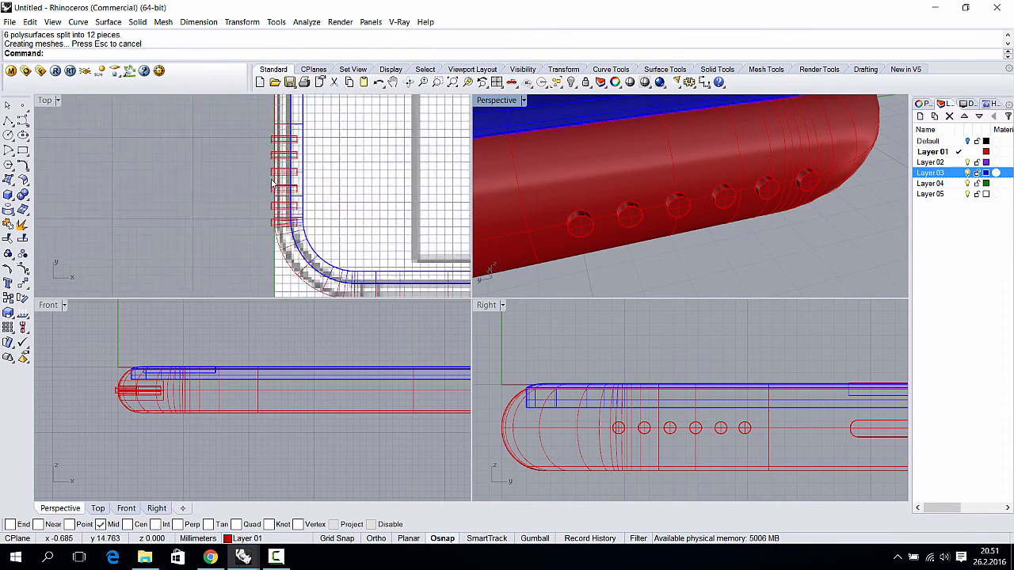
scroll(274, 125, "down", 3)
scroll(296, 163, "up", 6)
left_click(580, 231)
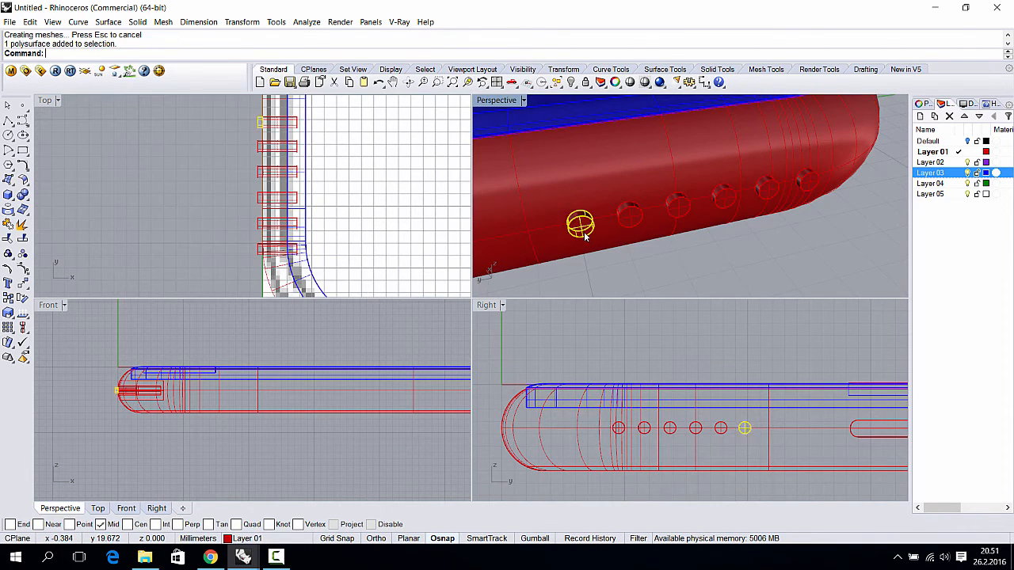
key("Delete")
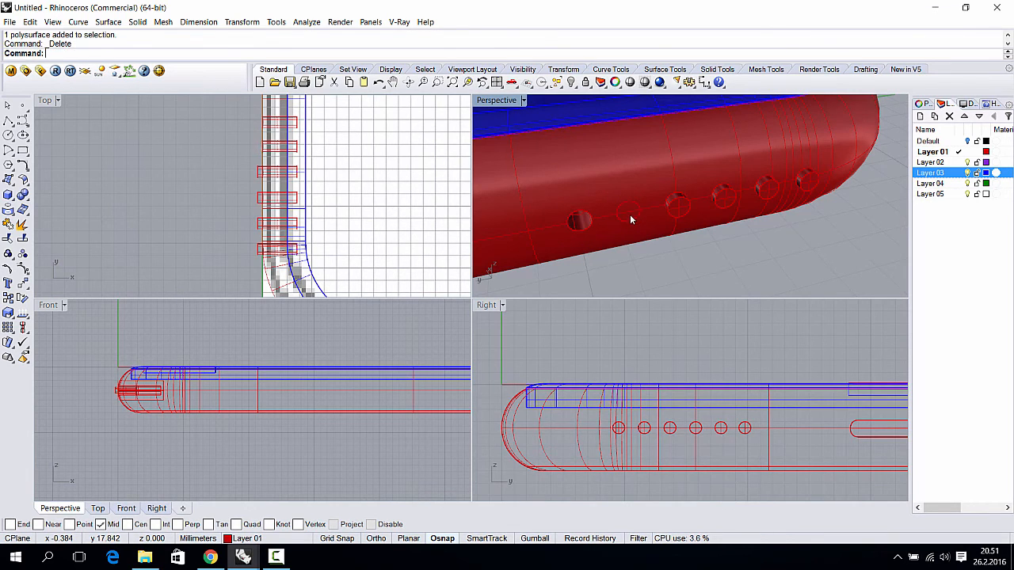
left_click(677, 206)
key("Delete")
left_click(677, 205)
key("Delete")
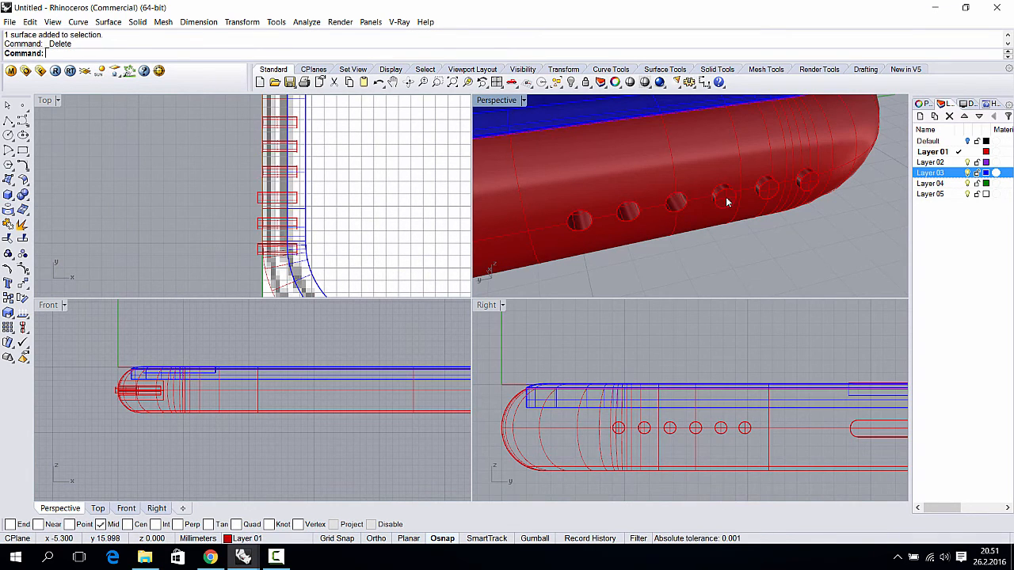
left_click(721, 197)
key("Delete")
left_click(721, 197)
key("Delete")
left_click(763, 192)
key("Delete")
left_click(763, 187)
key("Delete")
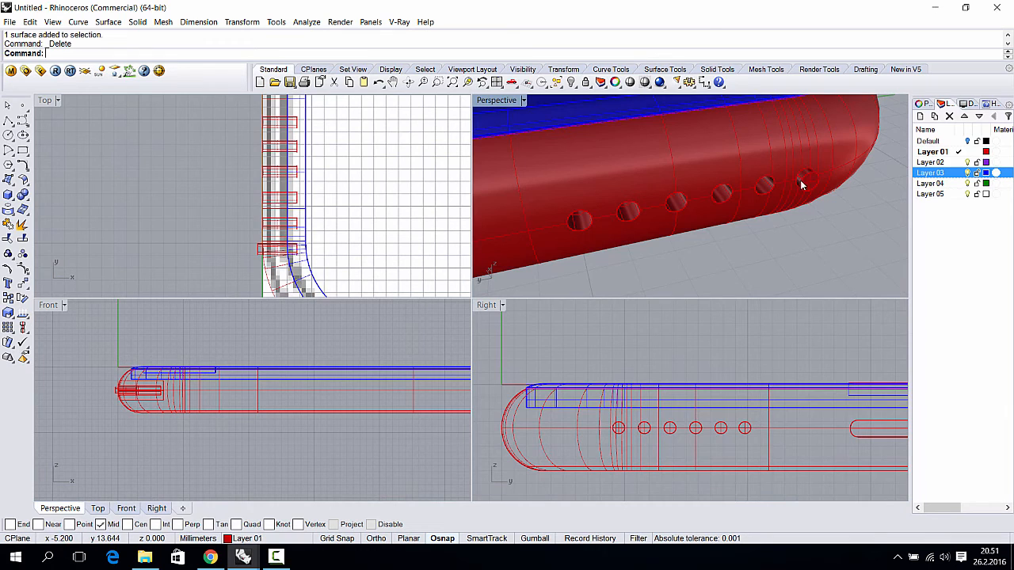
left_click(803, 180)
key("Delete")
left_click(802, 180)
key("Delete")
right_click_drag(803, 181, 763, 220)
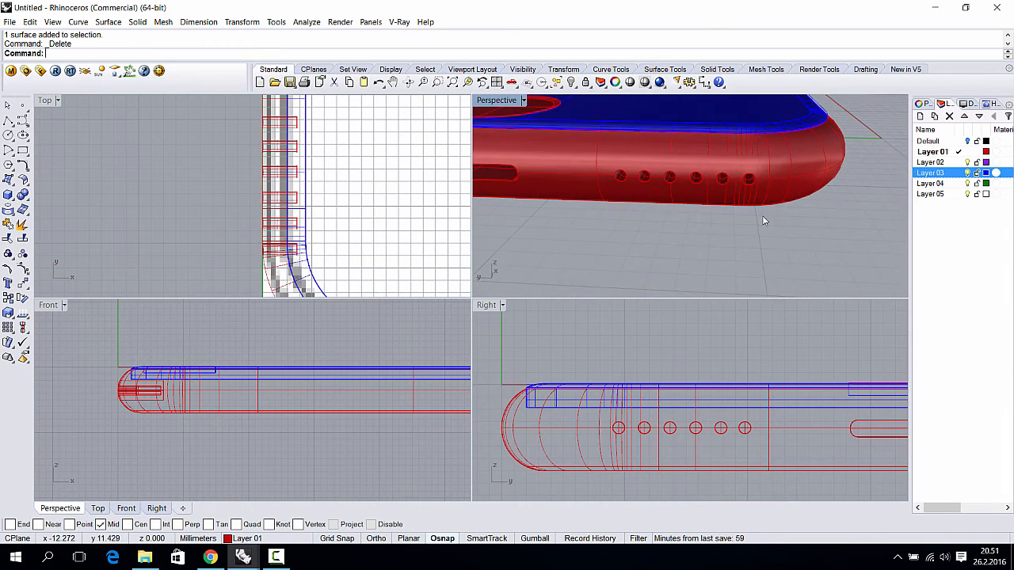
left_click_drag(608, 163, 607, 165)
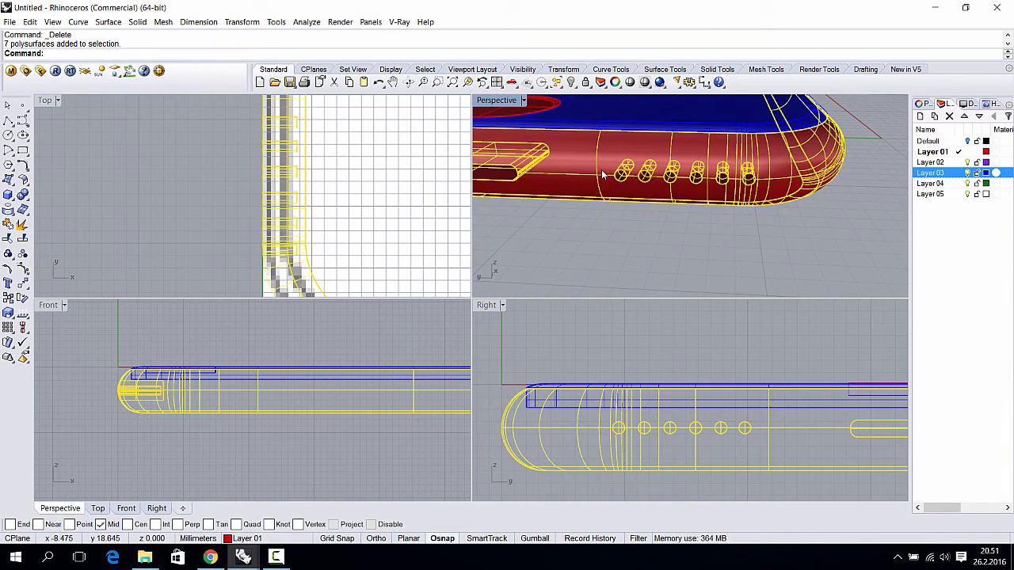
- Join the phone body and hole surfaces into one polysurface with Ctrl+J
key("ctrl+j")
left_click(663, 256)
scroll(663, 256, "down", 5)
scroll(713, 165, "down", 5)
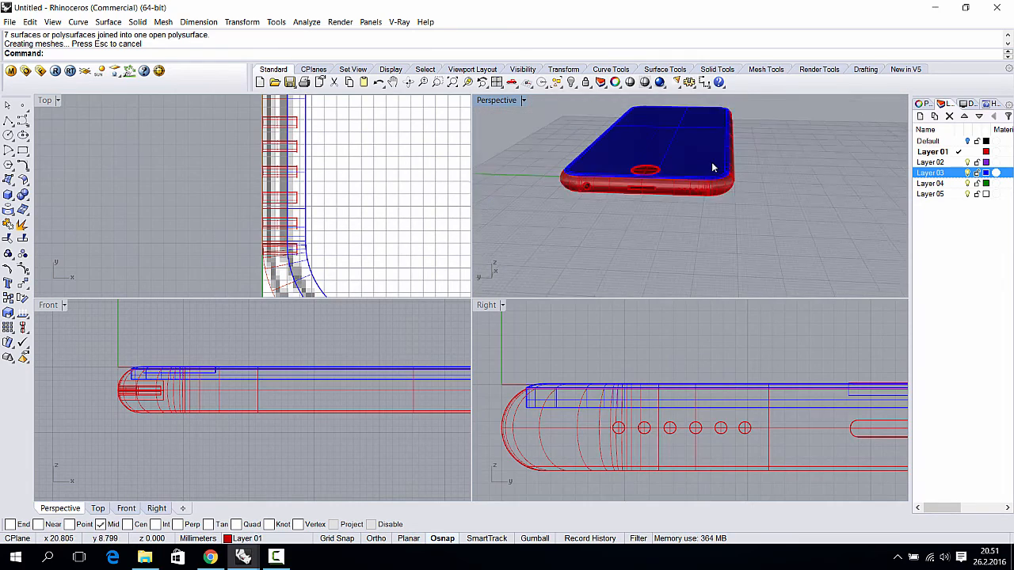
- Maximize the Perspective viewport and orbit and zoom around the finished phone
right_click_drag(713, 166, 580, 156)
double_click(500, 103)
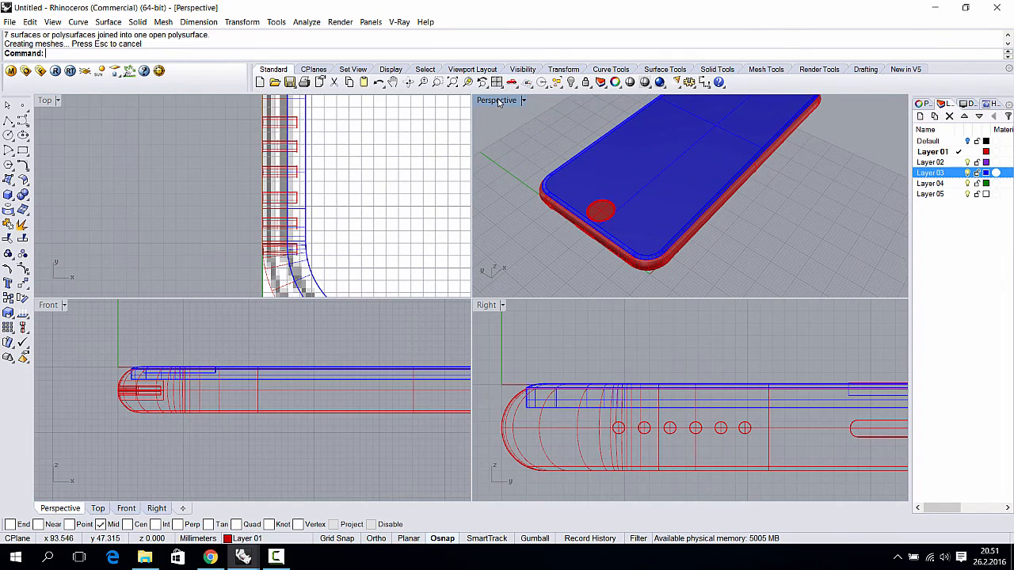
scroll(590, 251, "down", 4)
right_click_drag(591, 251, 602, 222)
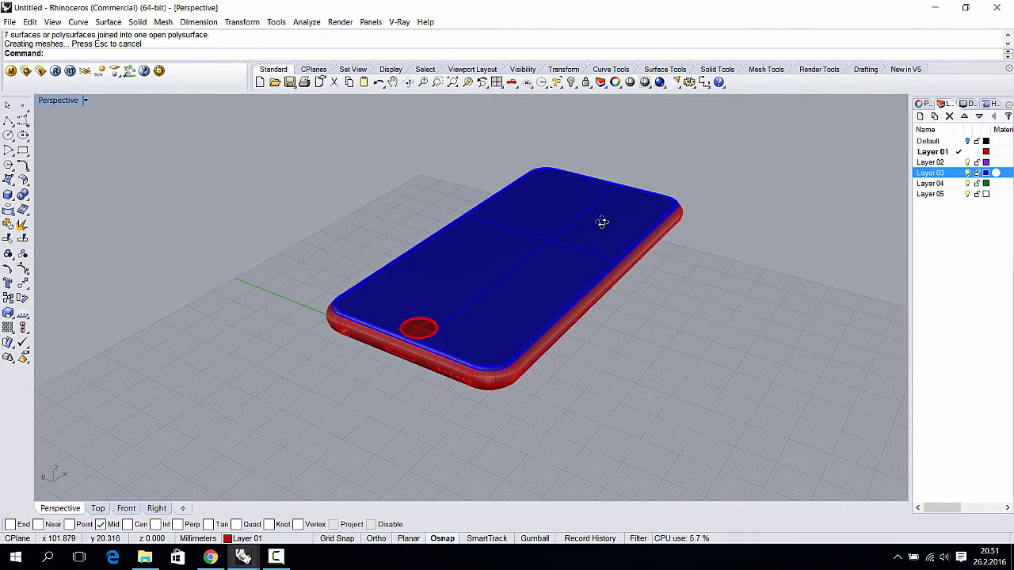
right_click_drag(603, 258, 579, 290)
scroll(646, 307, "up", 3)
scroll(646, 306, "up", 2)
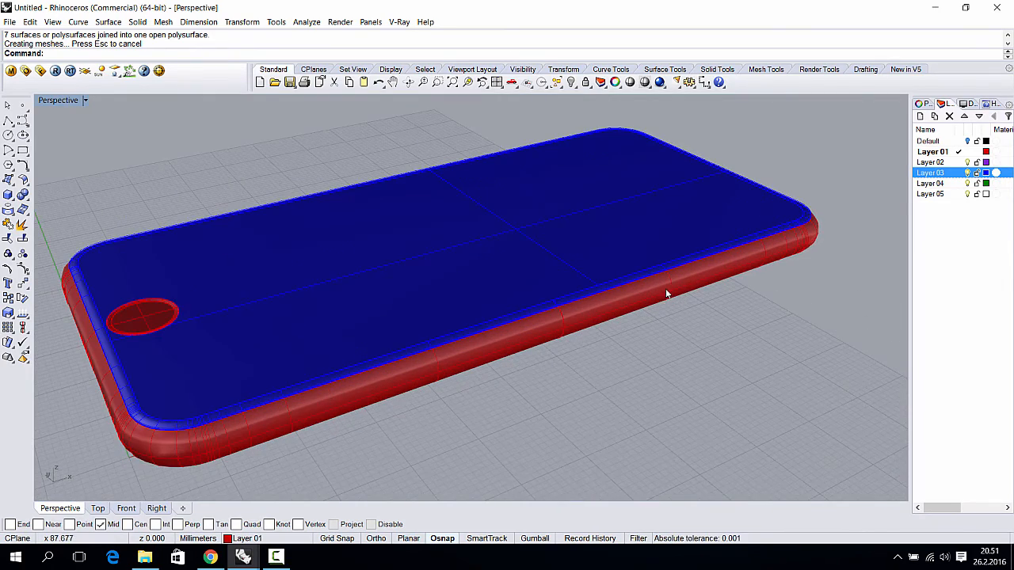
scroll(724, 285, "up", 2)
scroll(670, 301, "down", 5)
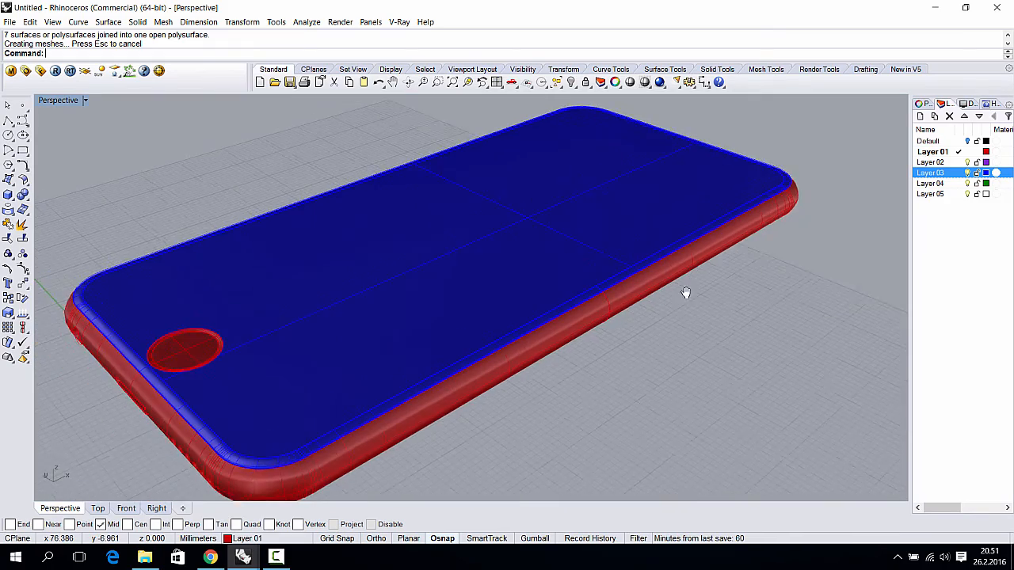
right_click_drag(670, 286, 753, 256)
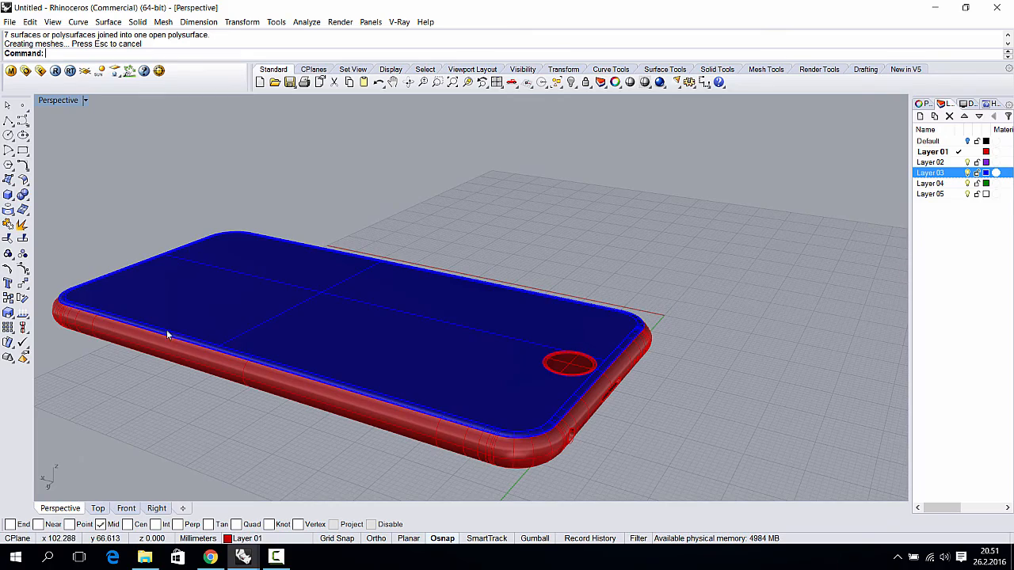
right_click_drag(166, 330, 400, 356)
right_click(433, 338)
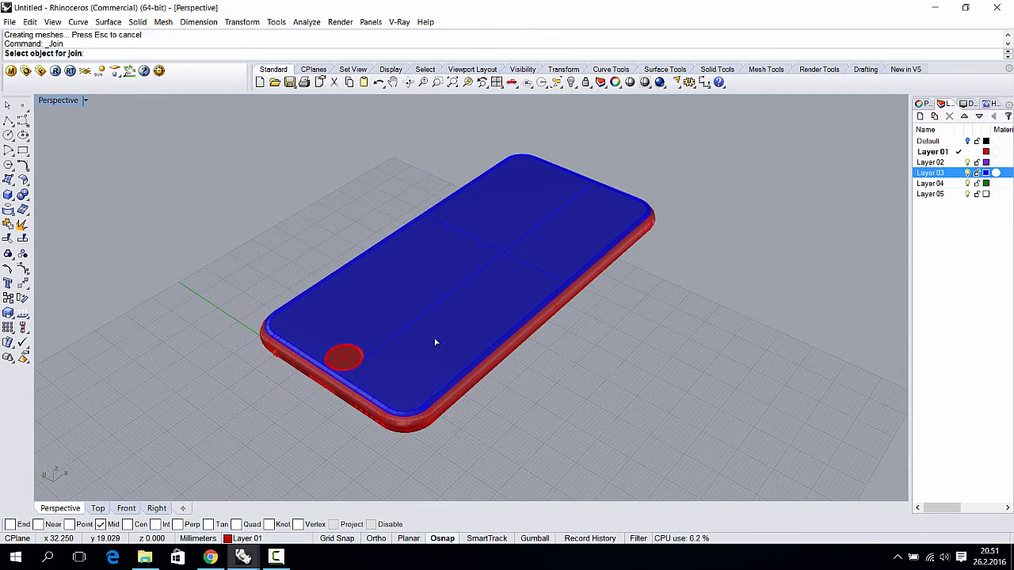
right_click(441, 343)
- Run a first V-Ray test render of the phone, then close the frame buffer and progress window
right_click_drag(473, 331, 539, 279)
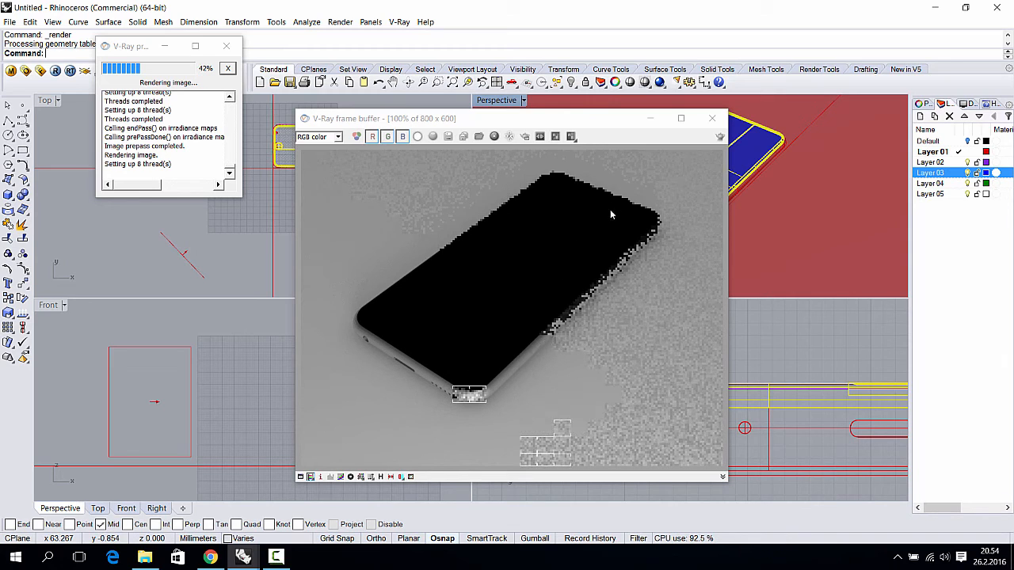
left_click(710, 119)
left_click(227, 46)
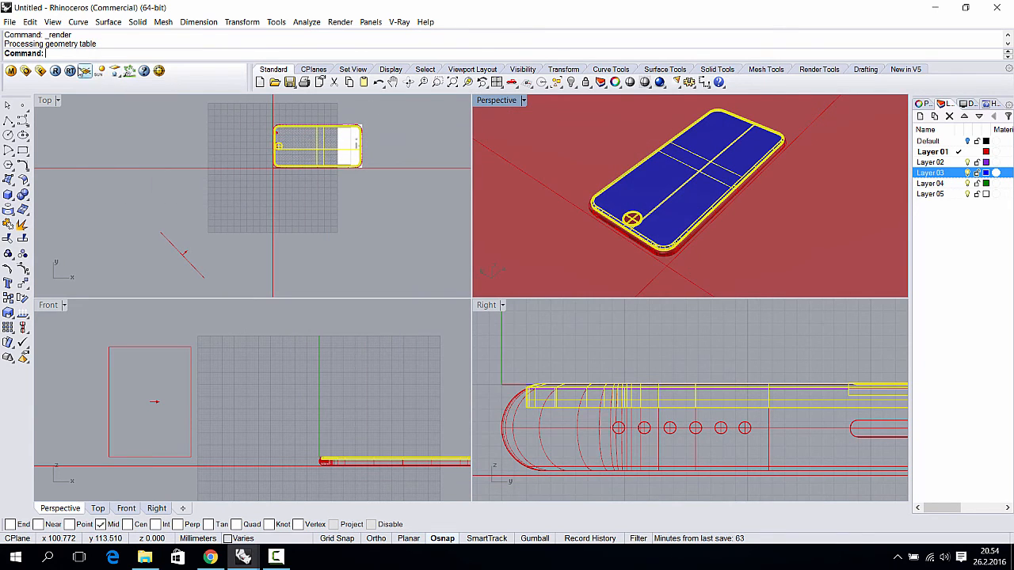
- Set the V-Ray preset to Interior > 04_High_Quality_Interior
left_click(26, 71)
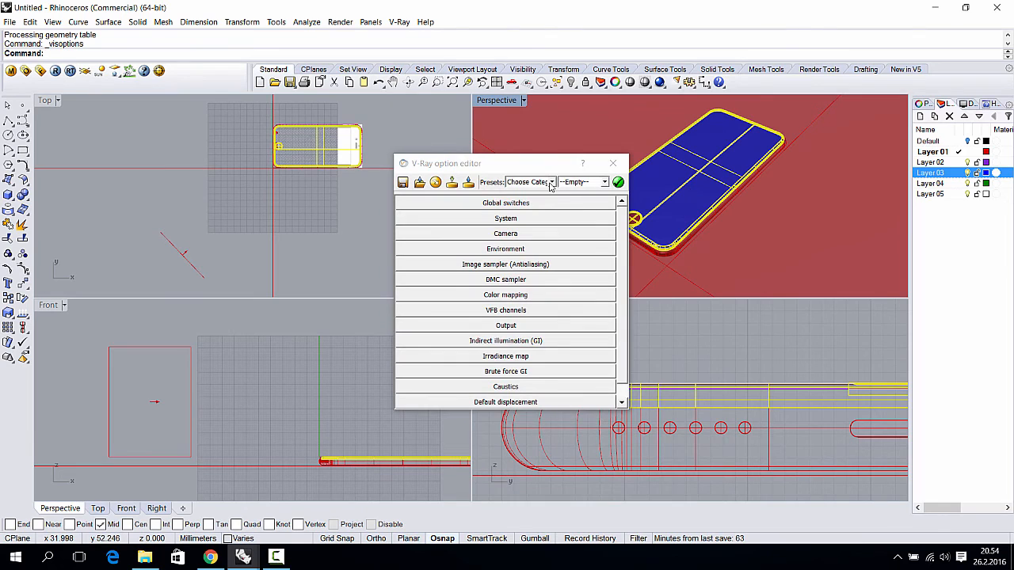
left_click(550, 182)
left_click(538, 227)
left_click(596, 183)
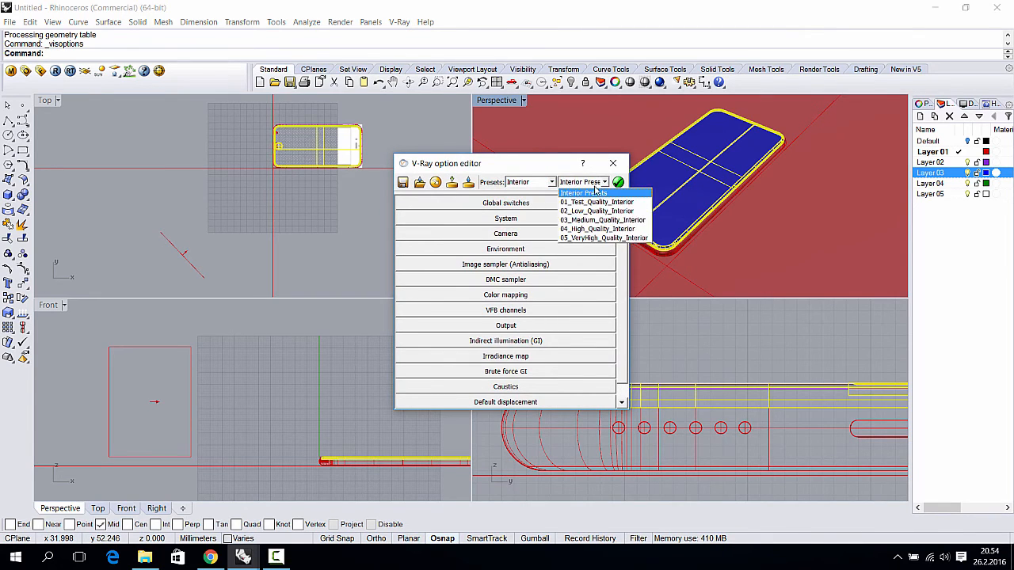
left_click(598, 228)
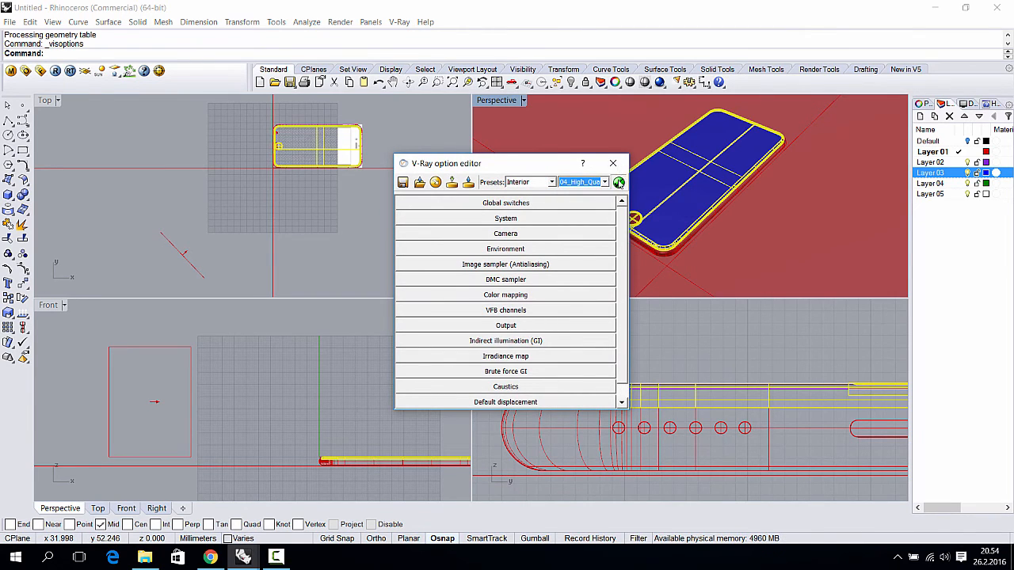
left_click(613, 163)
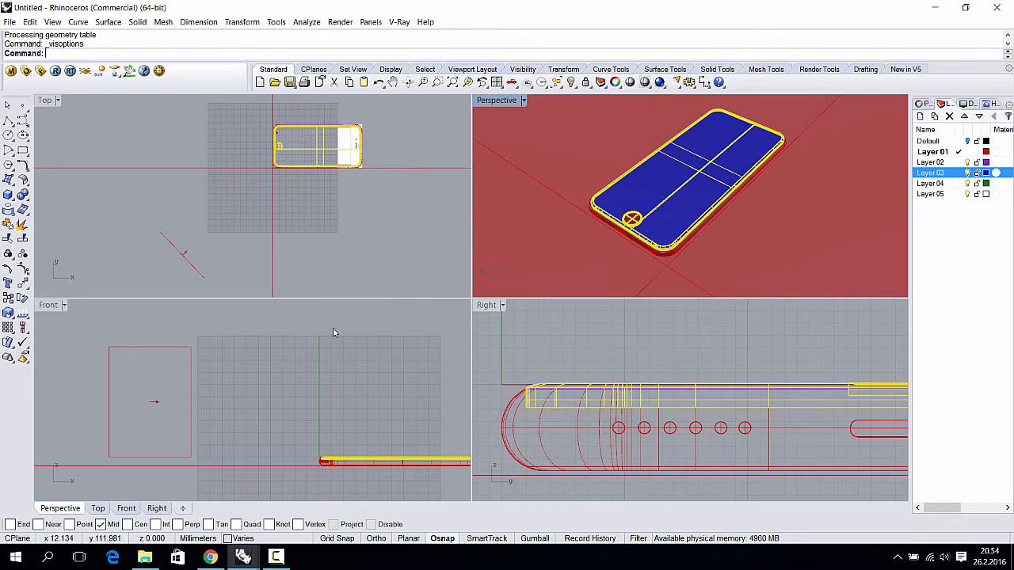
- Raise the rectangular light above the phone and start a new V-Ray render
left_click(202, 273)
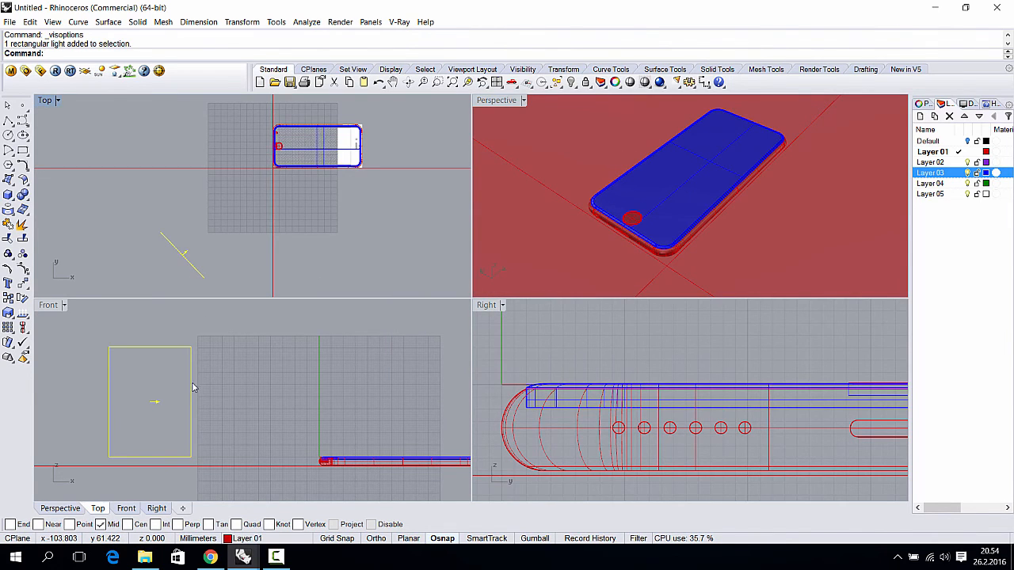
left_click_drag(193, 387, 195, 360)
scroll(224, 388, "down", 5)
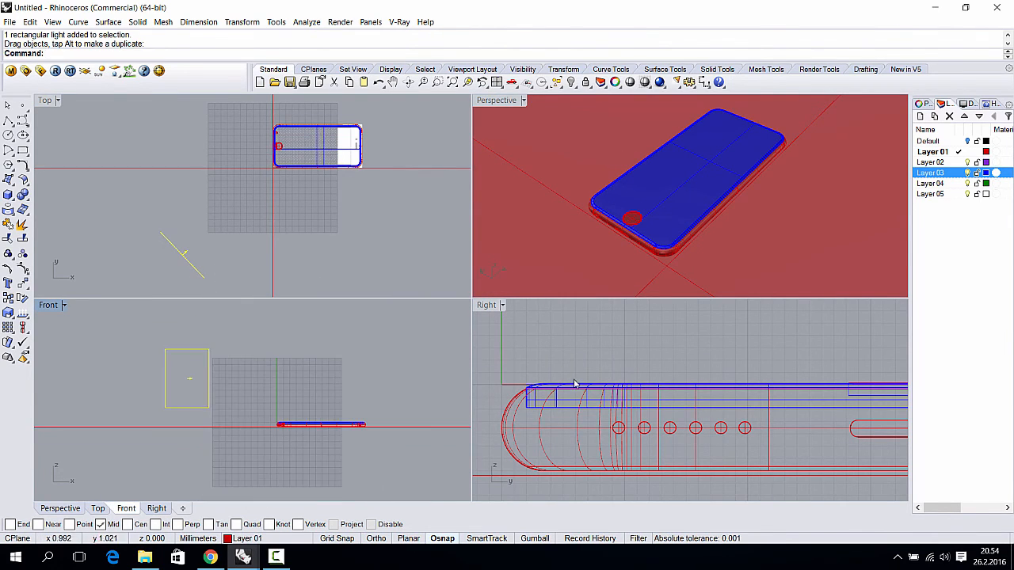
scroll(575, 384, "down", 8)
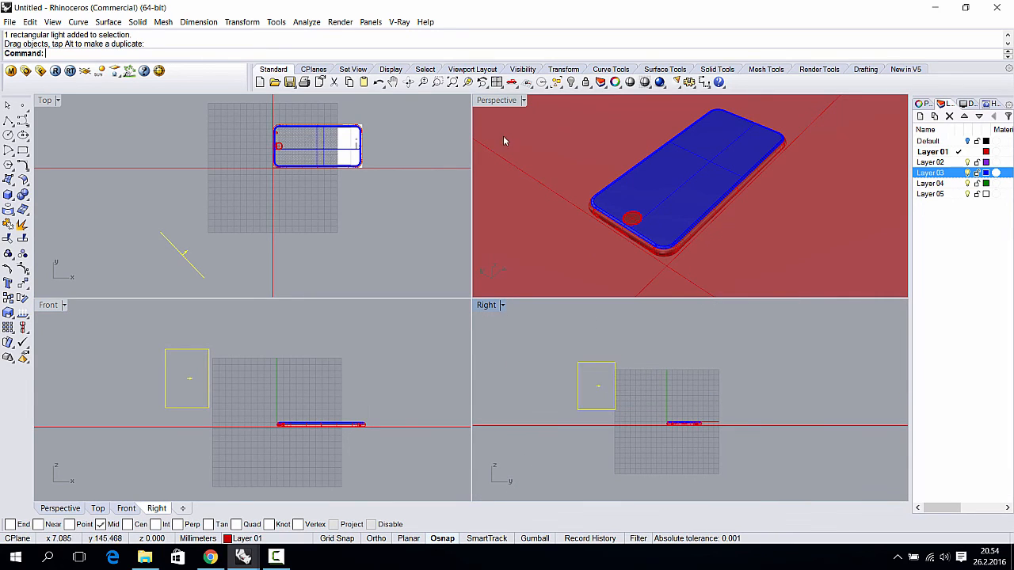
right_click_drag(602, 151, 688, 190)
left_click(55, 71)
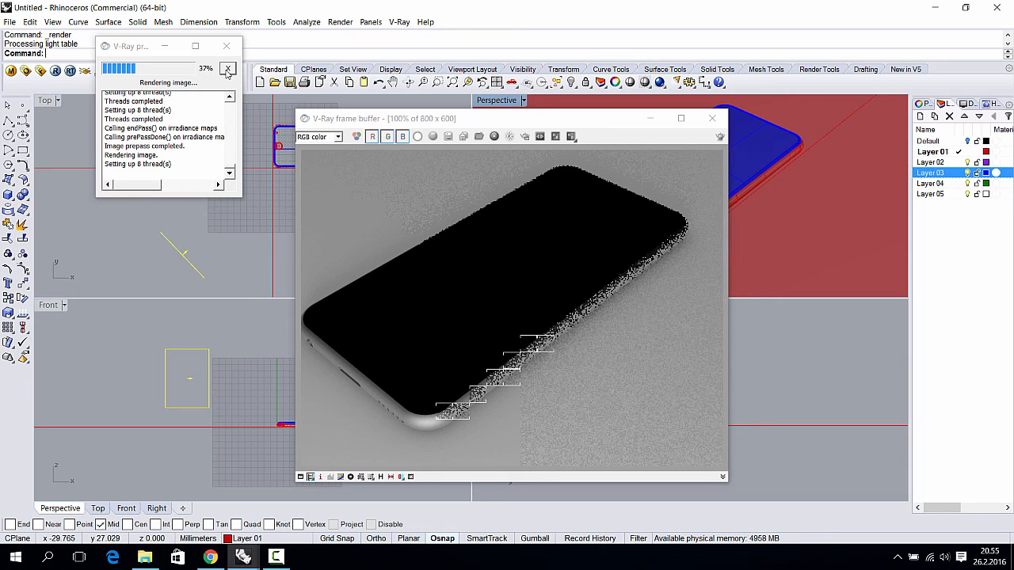
- Abort the high-quality V-Ray render partway and close the progress window
left_click(227, 72)
left_click(227, 45)
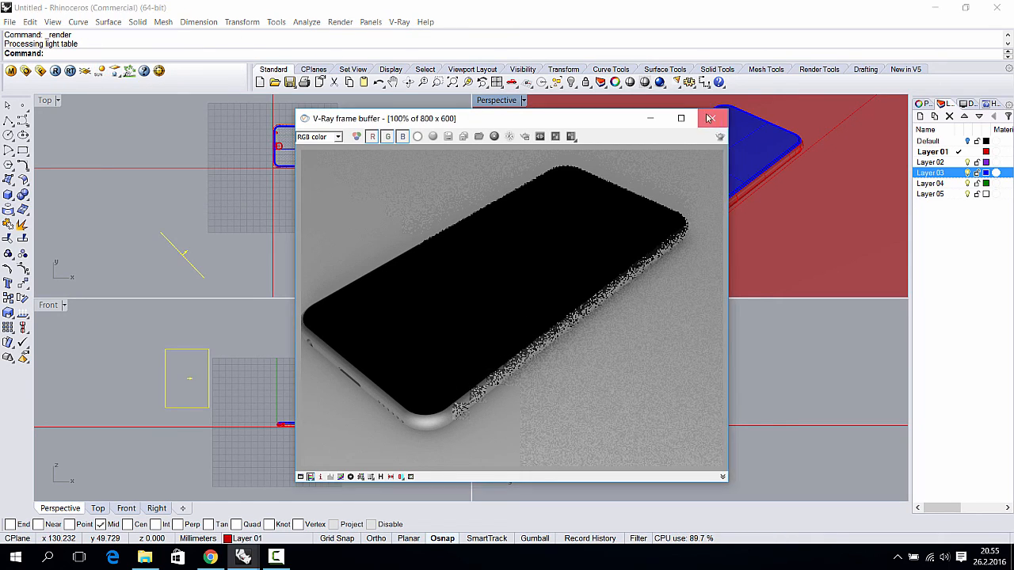